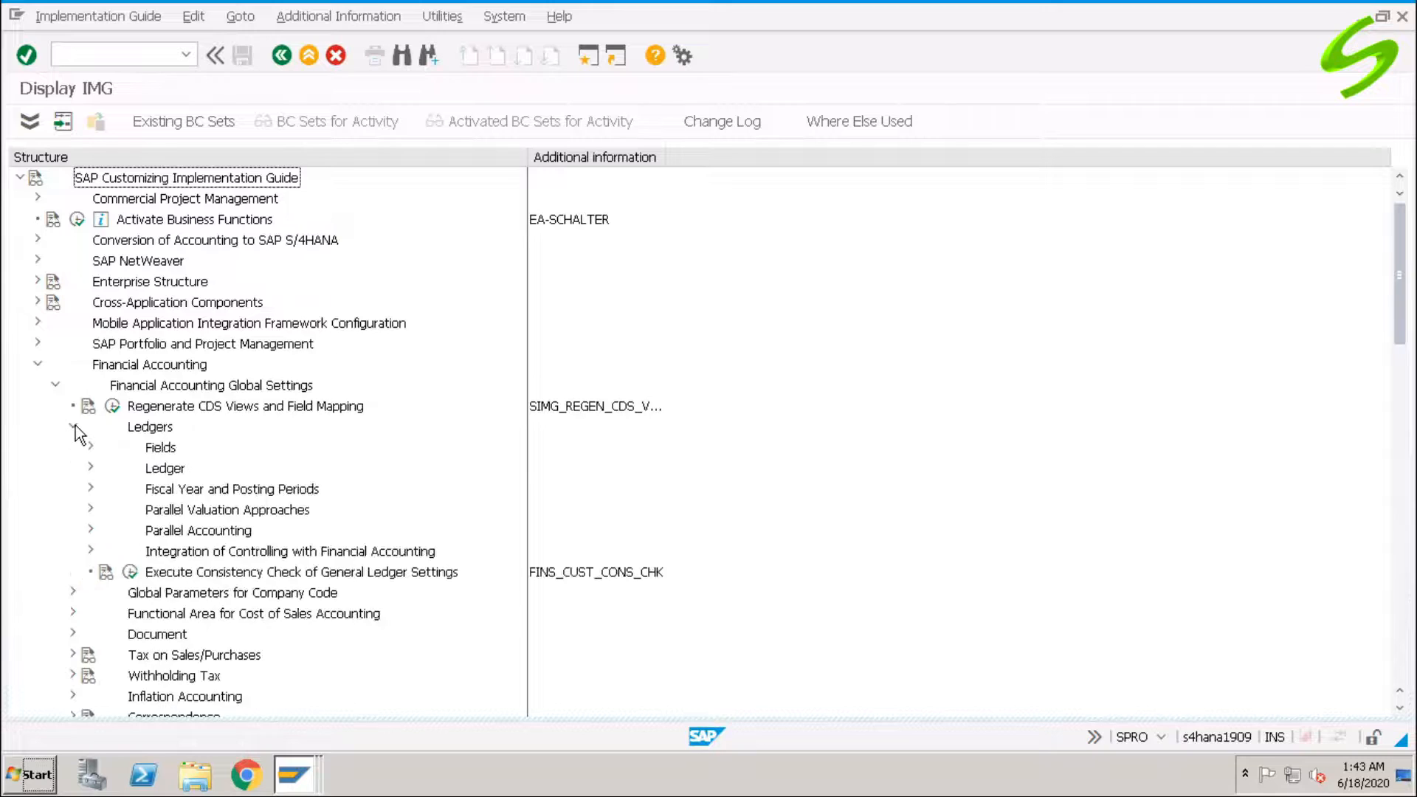
- Open Define Settings for Ledgers and Currency Types under the Ledger node of Financial Accounting Global Settings
{"action": "left_click", "coordinate": [90, 468]}
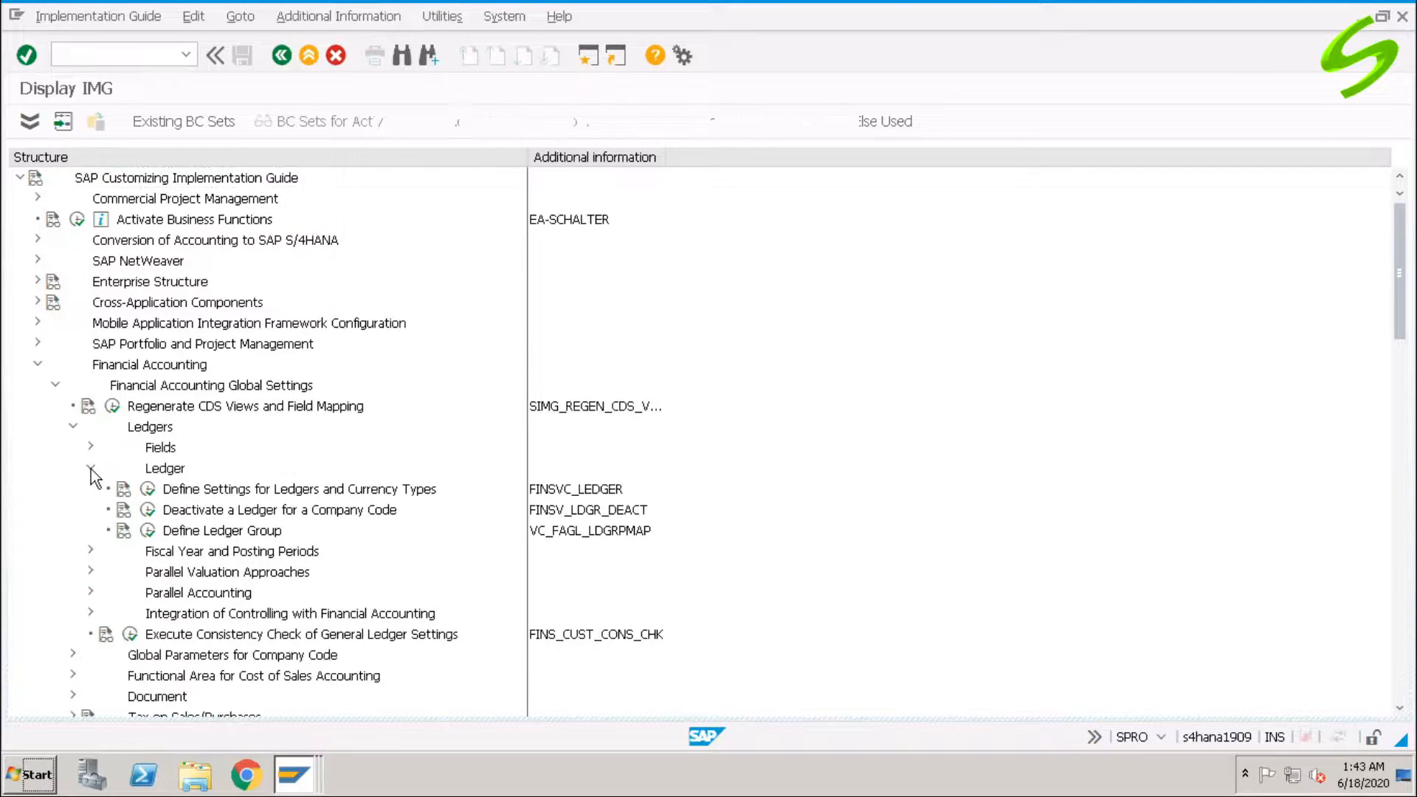
{"action": "left_click", "coordinate": [232, 492]}
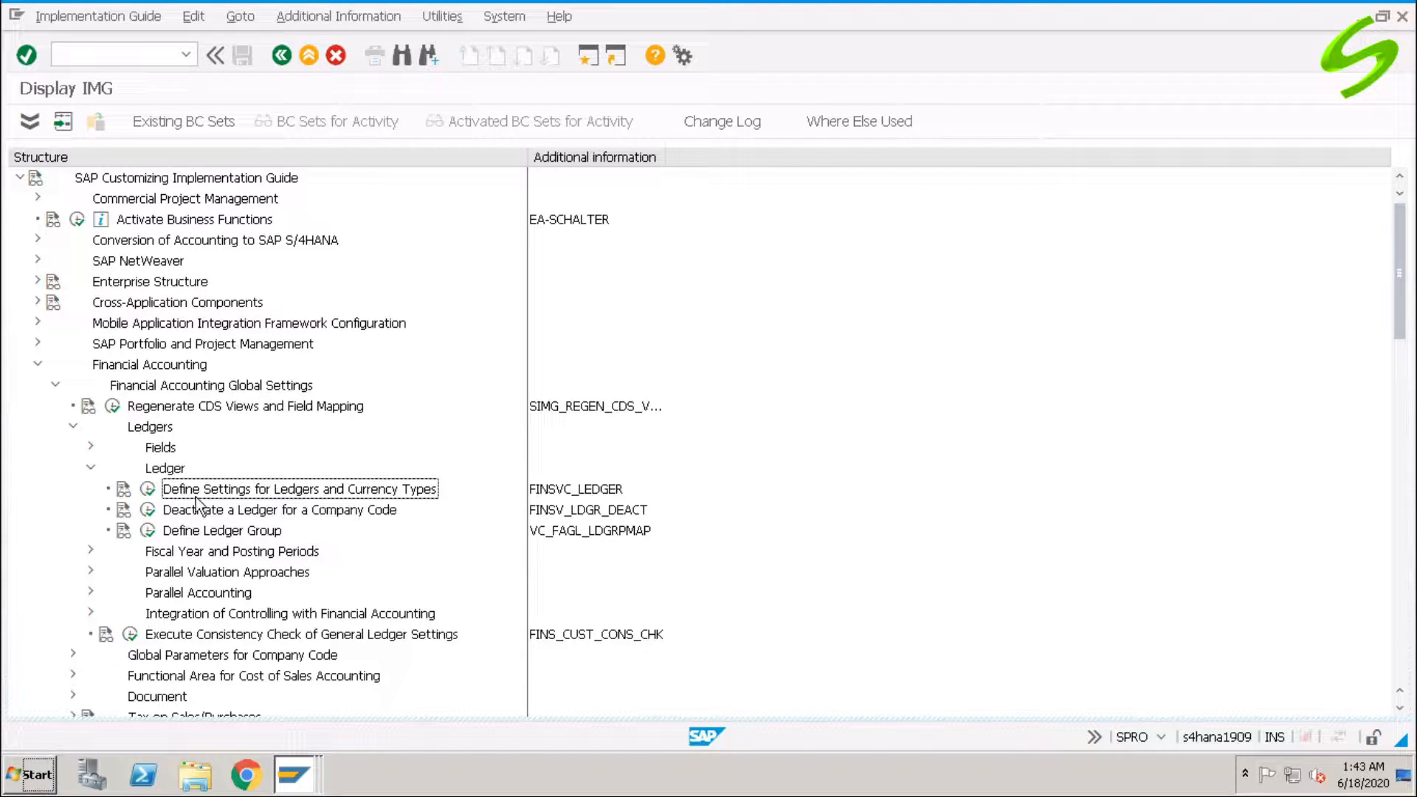
{"action": "left_click", "coordinate": [148, 489]}
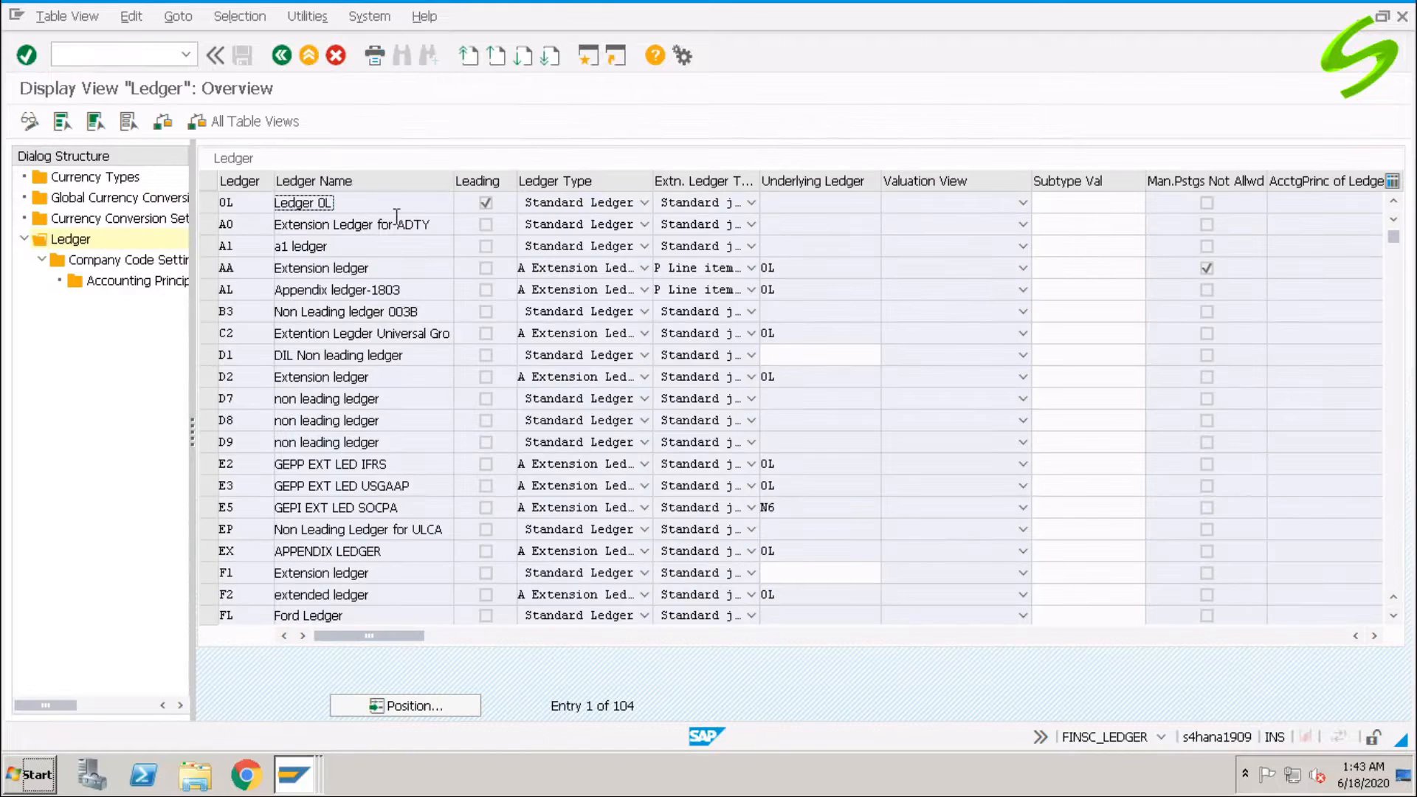
- Select the leading ledger 0L in the ledger overview
{"action": "left_click", "coordinate": [208, 202]}
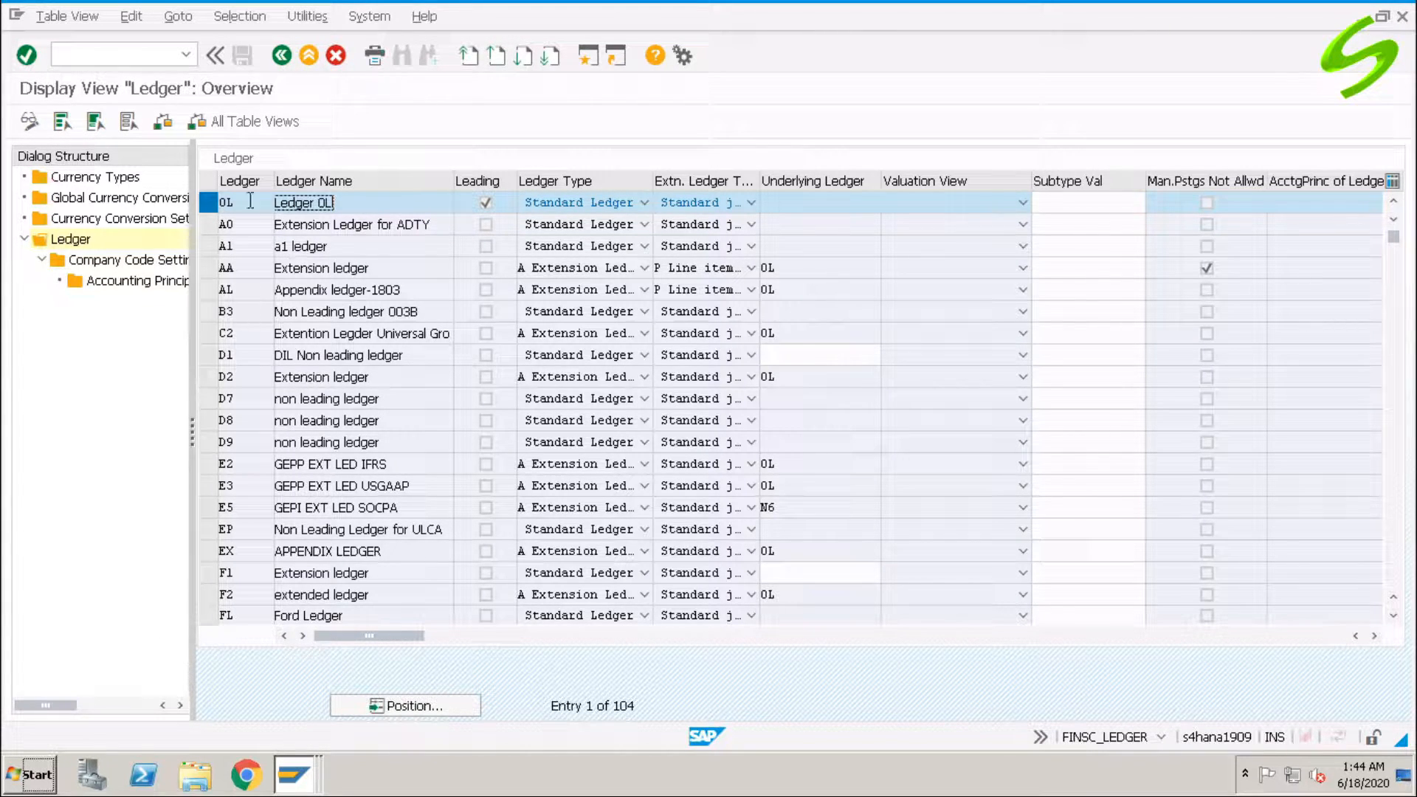
{"action": "left_click", "coordinate": [352, 226]}
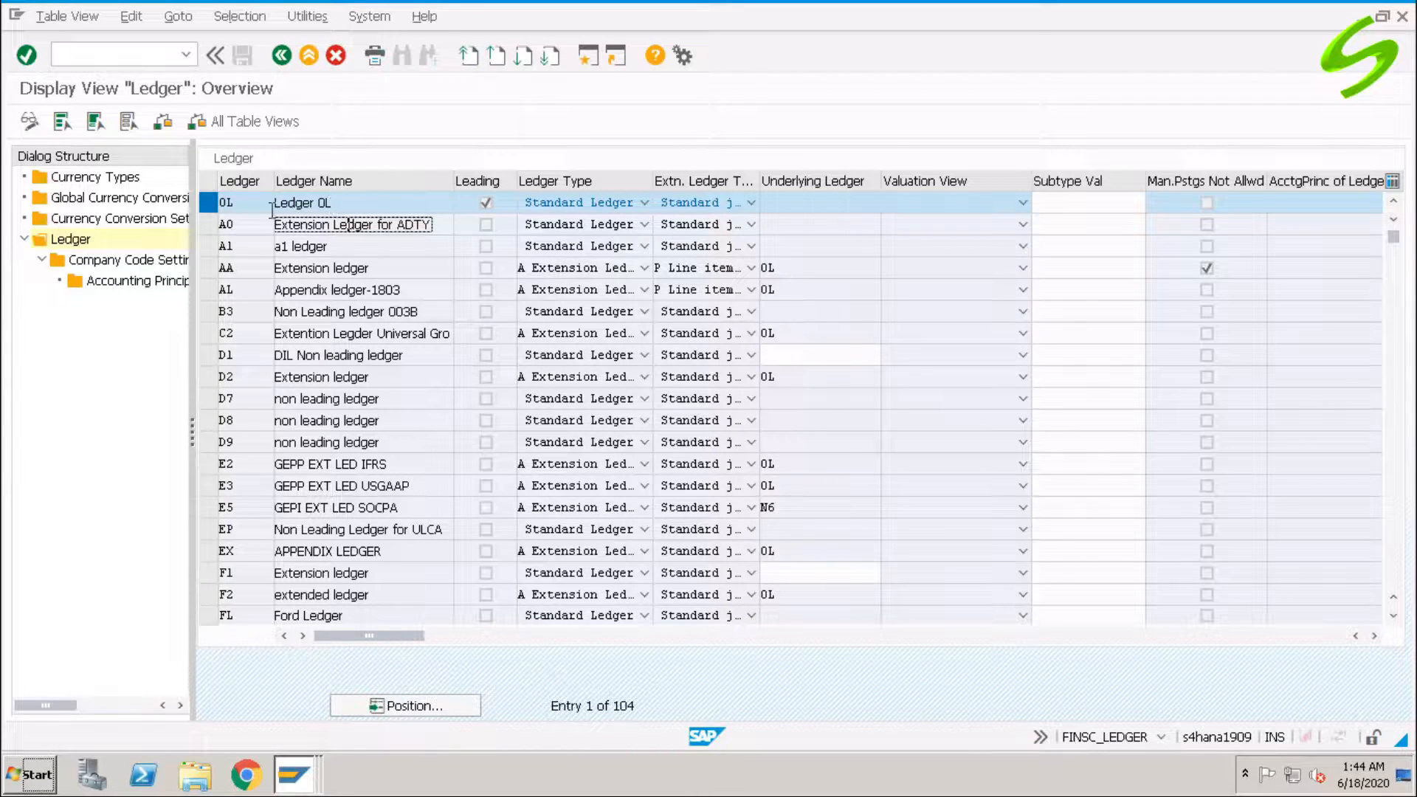
{"action": "left_click", "coordinate": [206, 205]}
{"action": "left_click", "coordinate": [207, 205]}
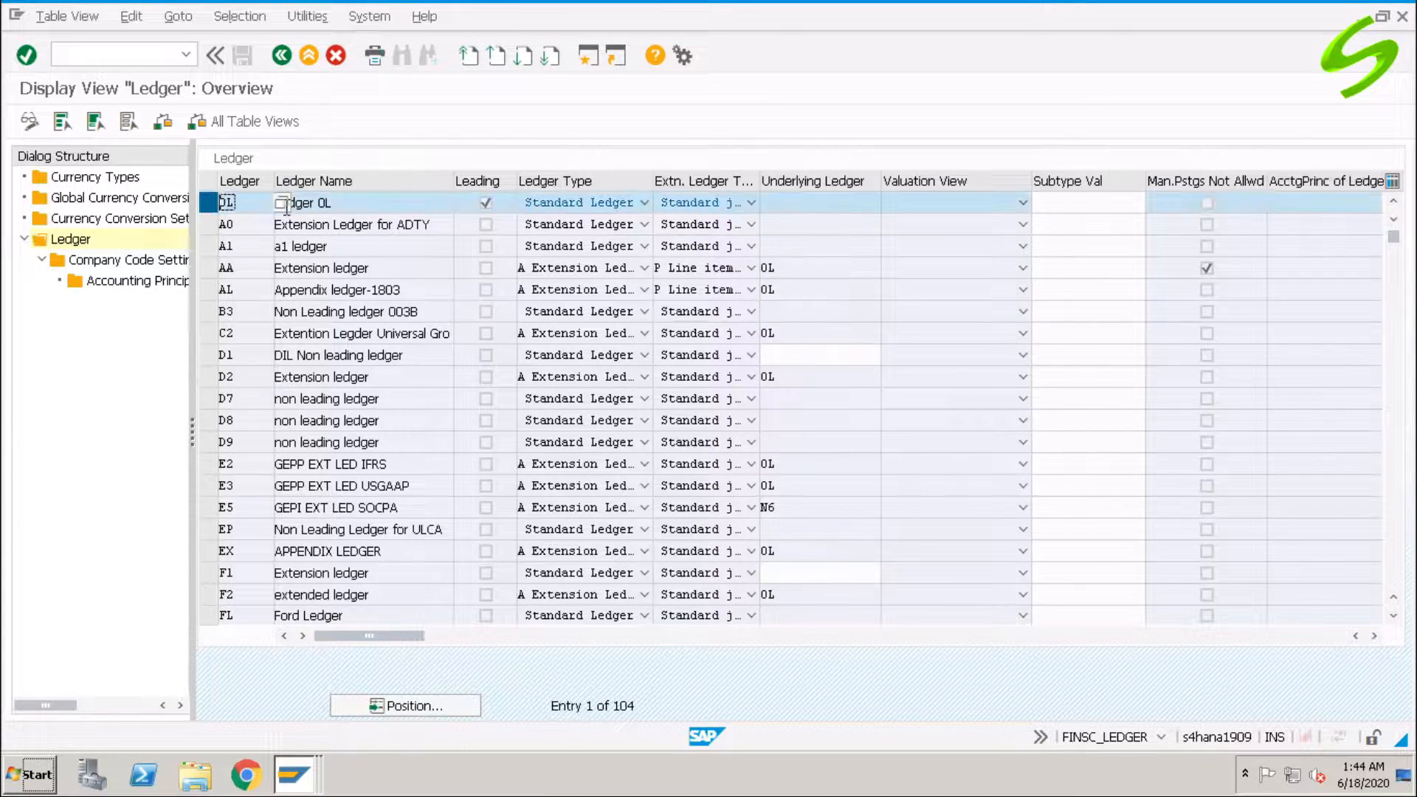
{"action": "left_click", "coordinate": [375, 205]}
{"action": "left_click", "coordinate": [589, 201]}
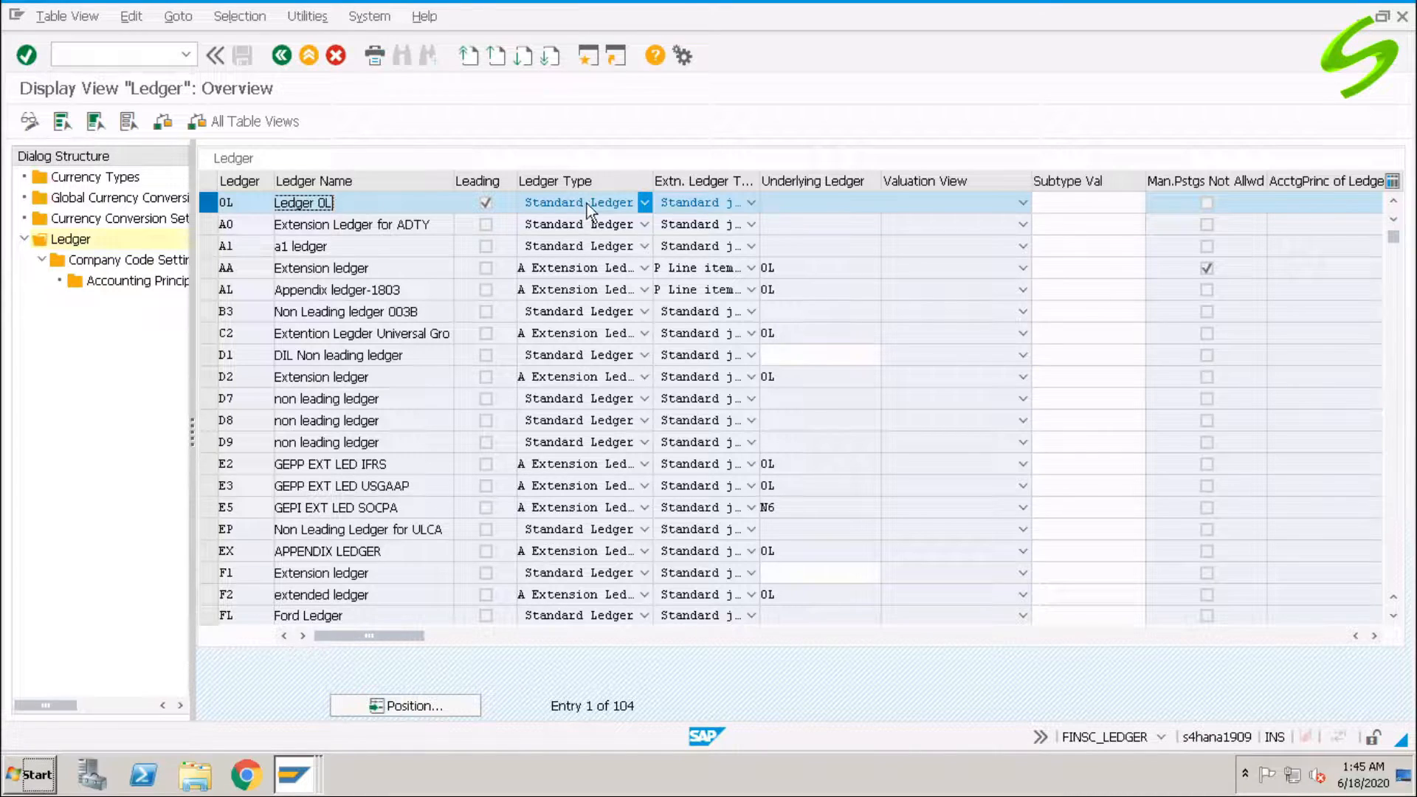
- Check the available ledger types and extension ledger types for ledger 0L, widening the extension ledger type column to read it
{"action": "left_click", "coordinate": [587, 203]}
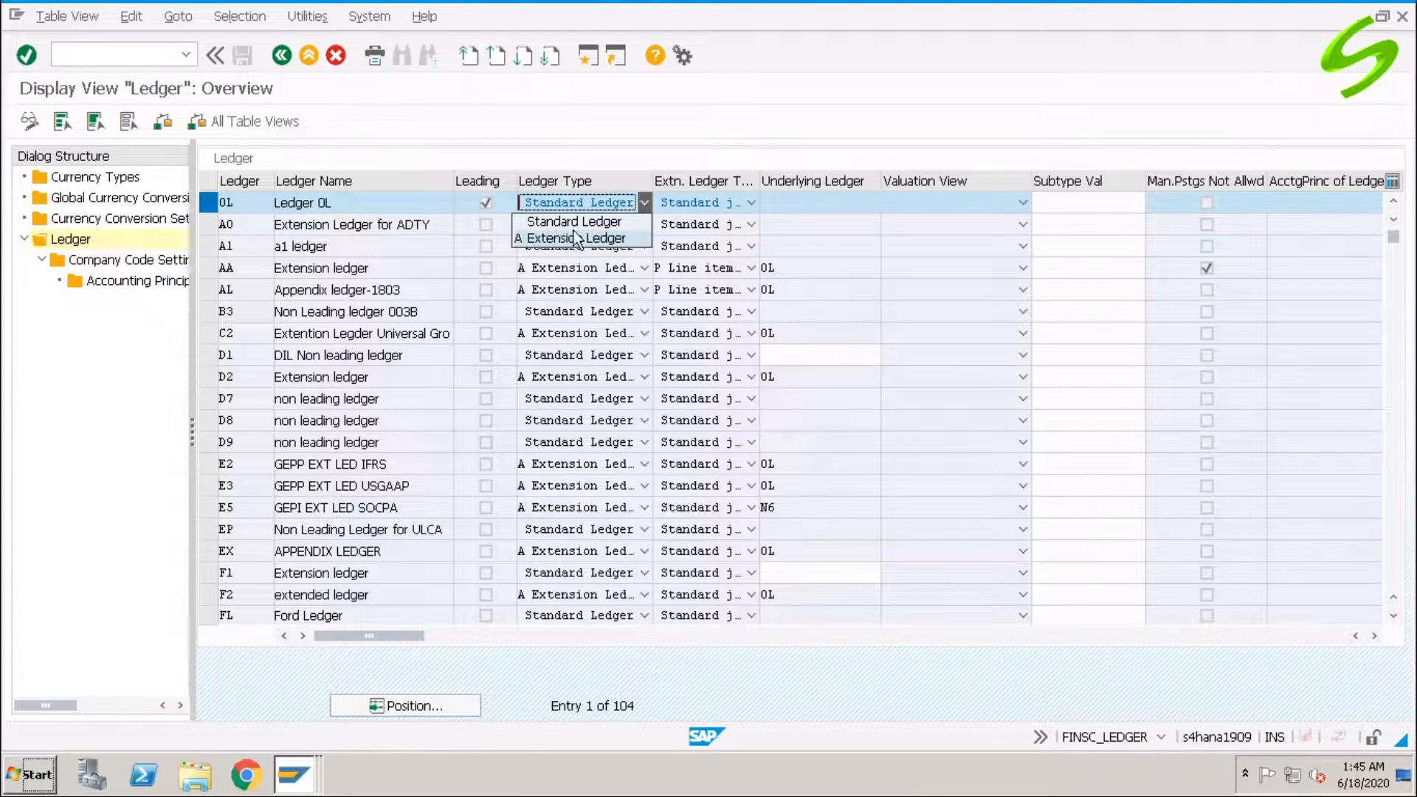
{"action": "left_click_drag", "start_coordinate": [759, 180], "coordinate": [825, 181]}
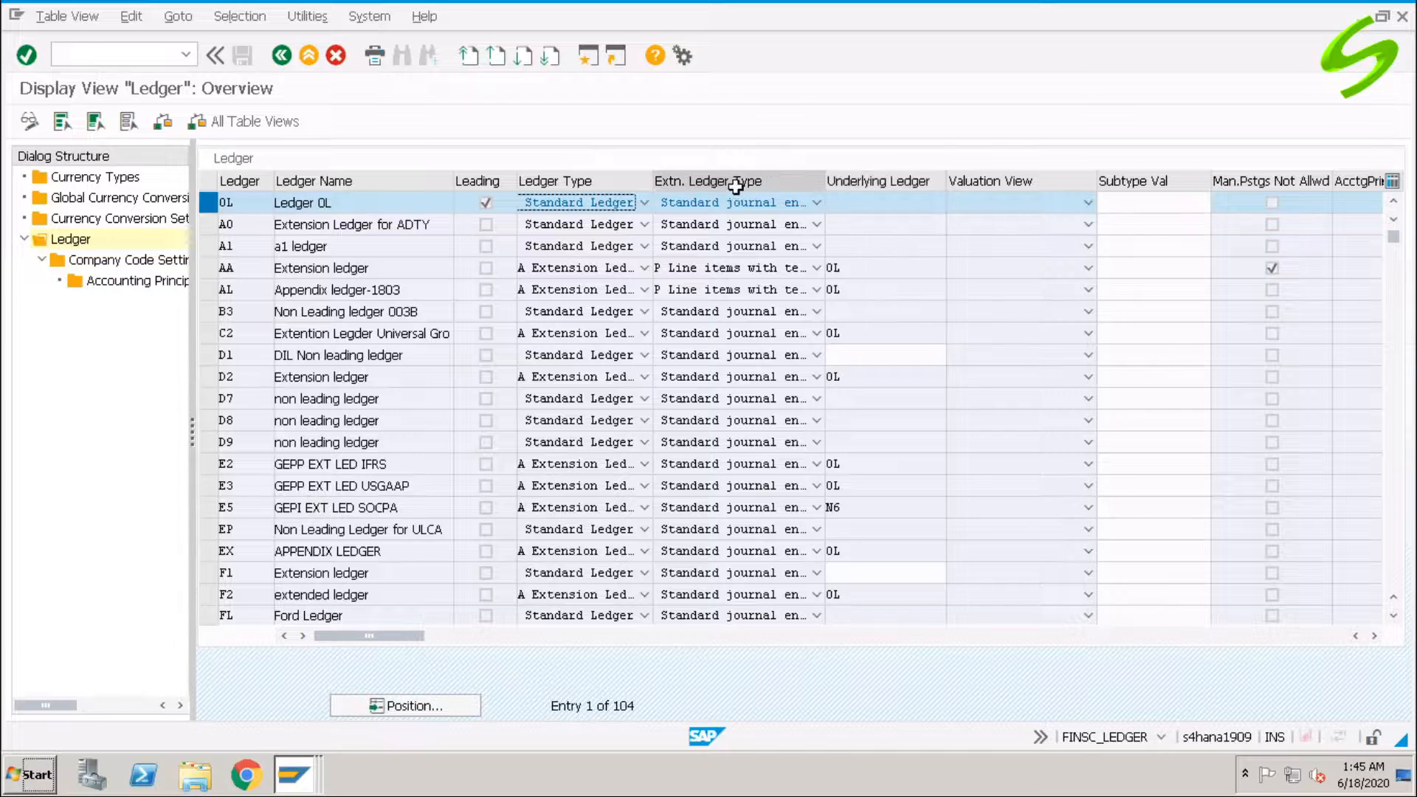
{"action": "left_click", "coordinate": [776, 200]}
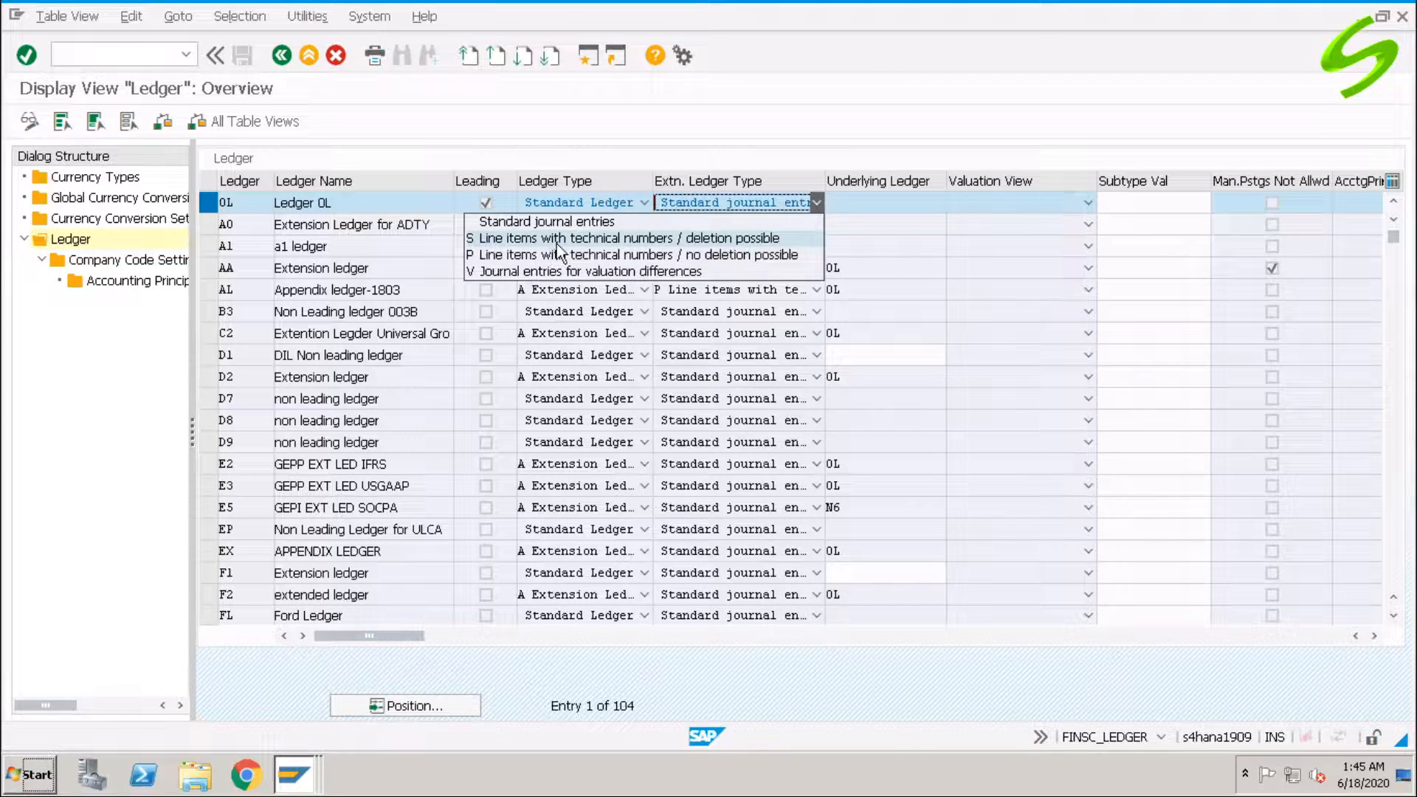
{"action": "left_click", "coordinate": [746, 138]}
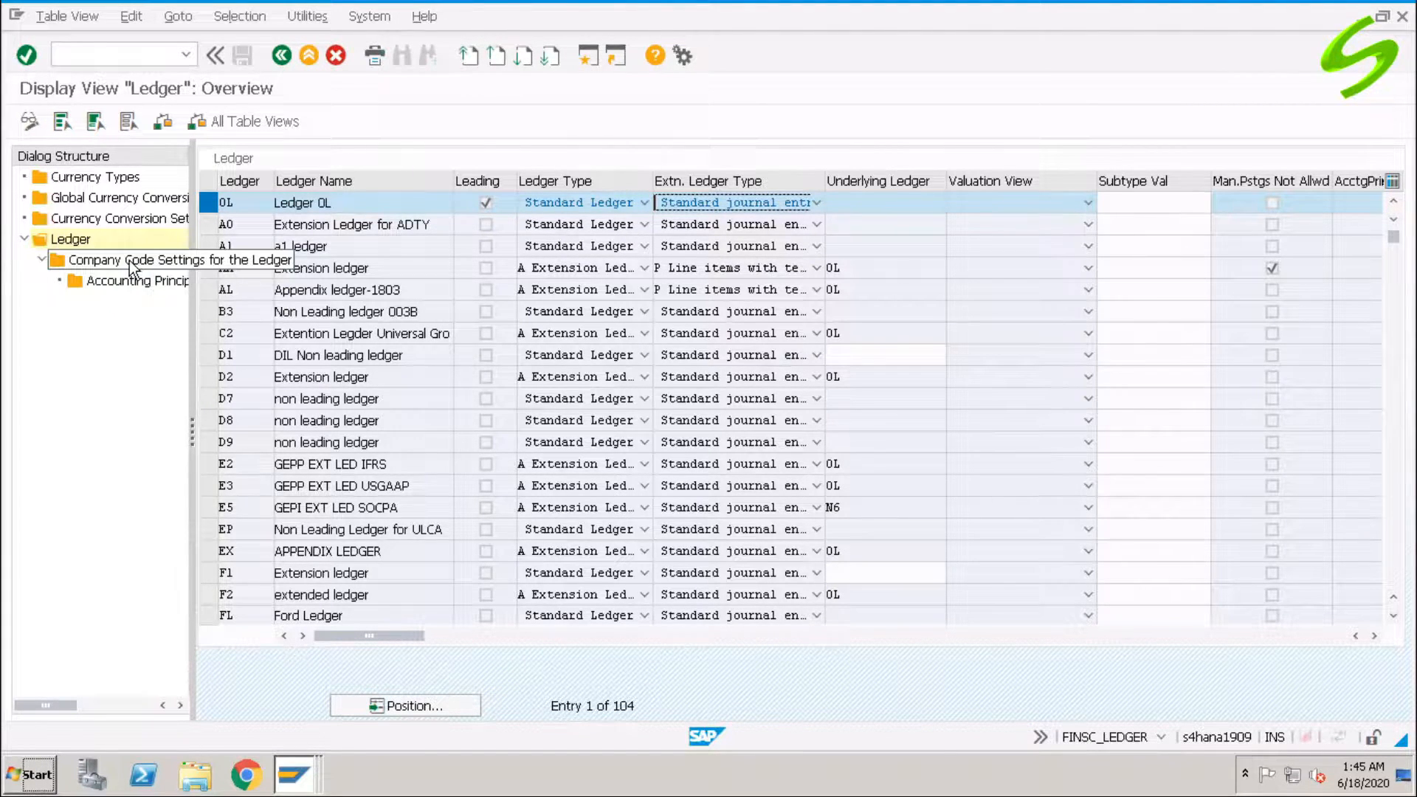
- Open the company code settings for ledger 0L and position the list at company code A001
{"action": "double_click", "coordinate": [151, 262]}
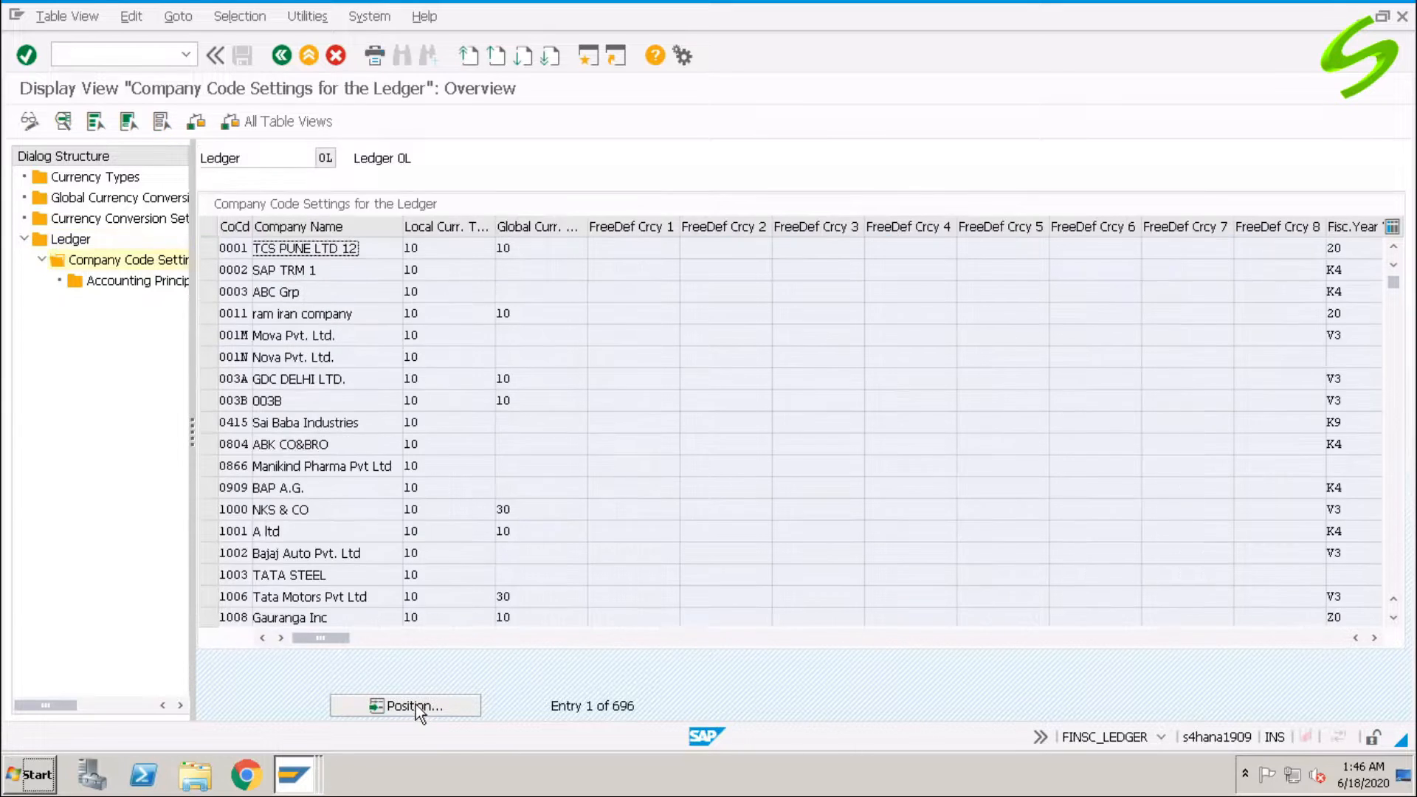
{"action": "left_click", "coordinate": [410, 707]}
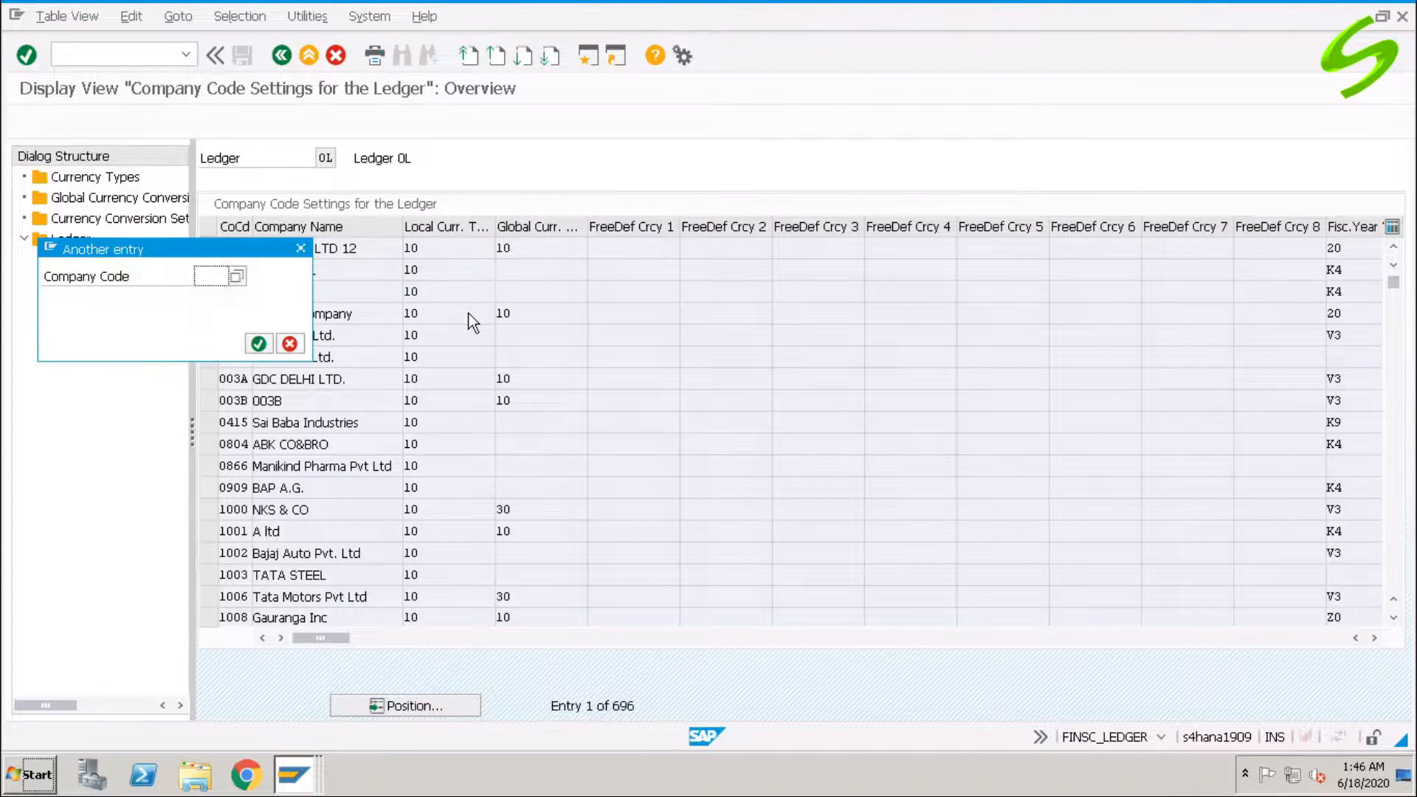
{"action": "type", "text": "A001"}
{"action": "key", "text": "Return"}
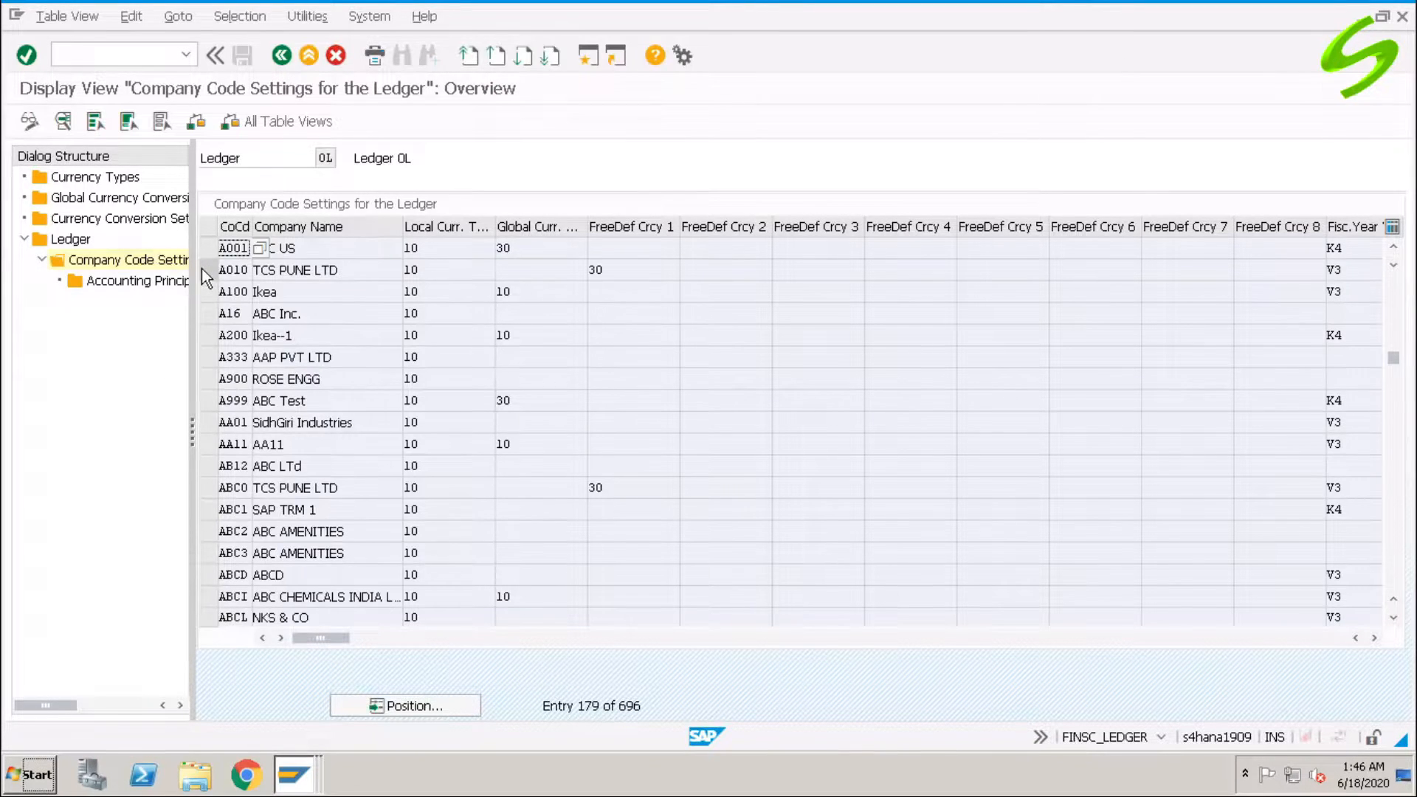
- Review company code A001's local, global and freely defined currency types
{"action": "left_click", "coordinate": [363, 251]}
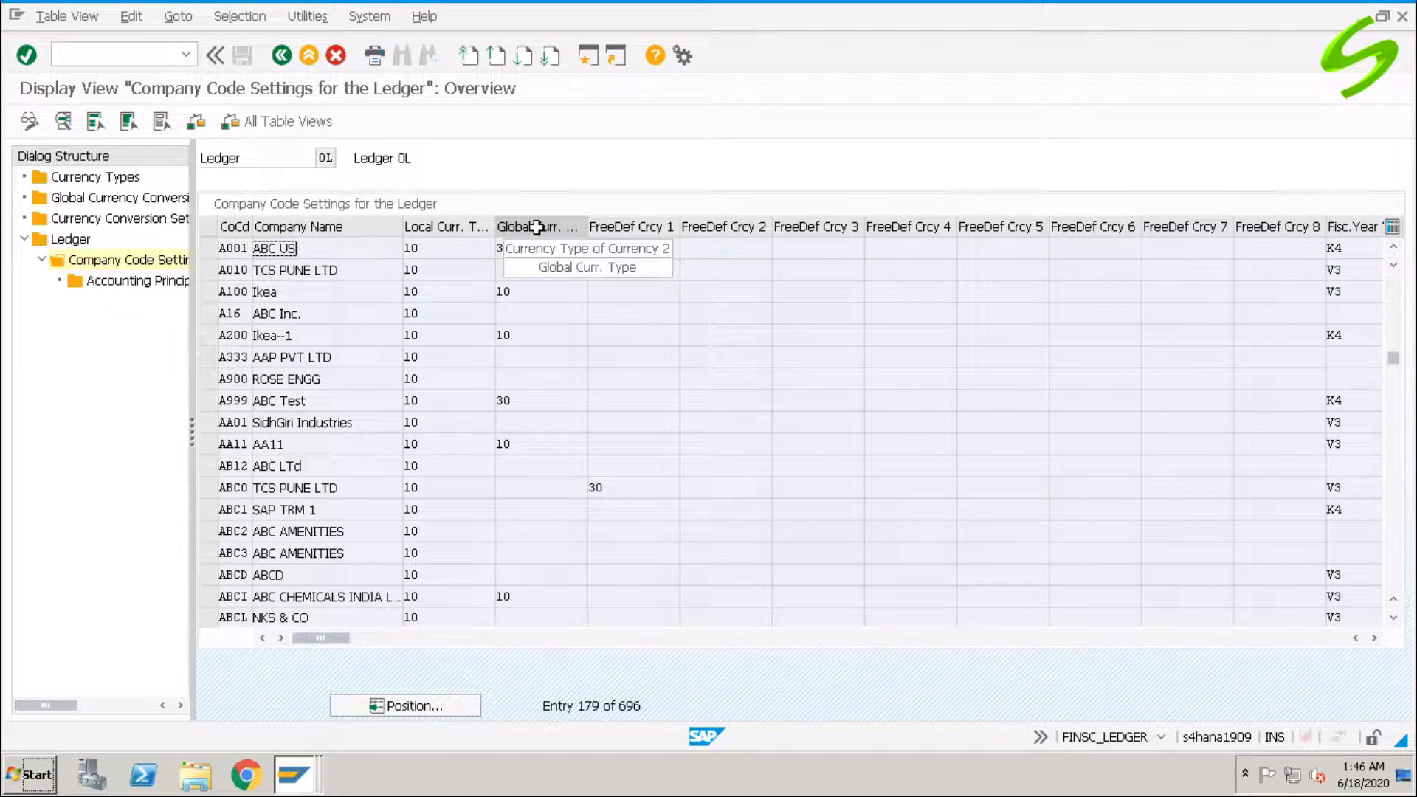
{"action": "left_click_drag", "start_coordinate": [445, 251], "coordinate": [368, 242]}
{"action": "double_click", "coordinate": [537, 249]}
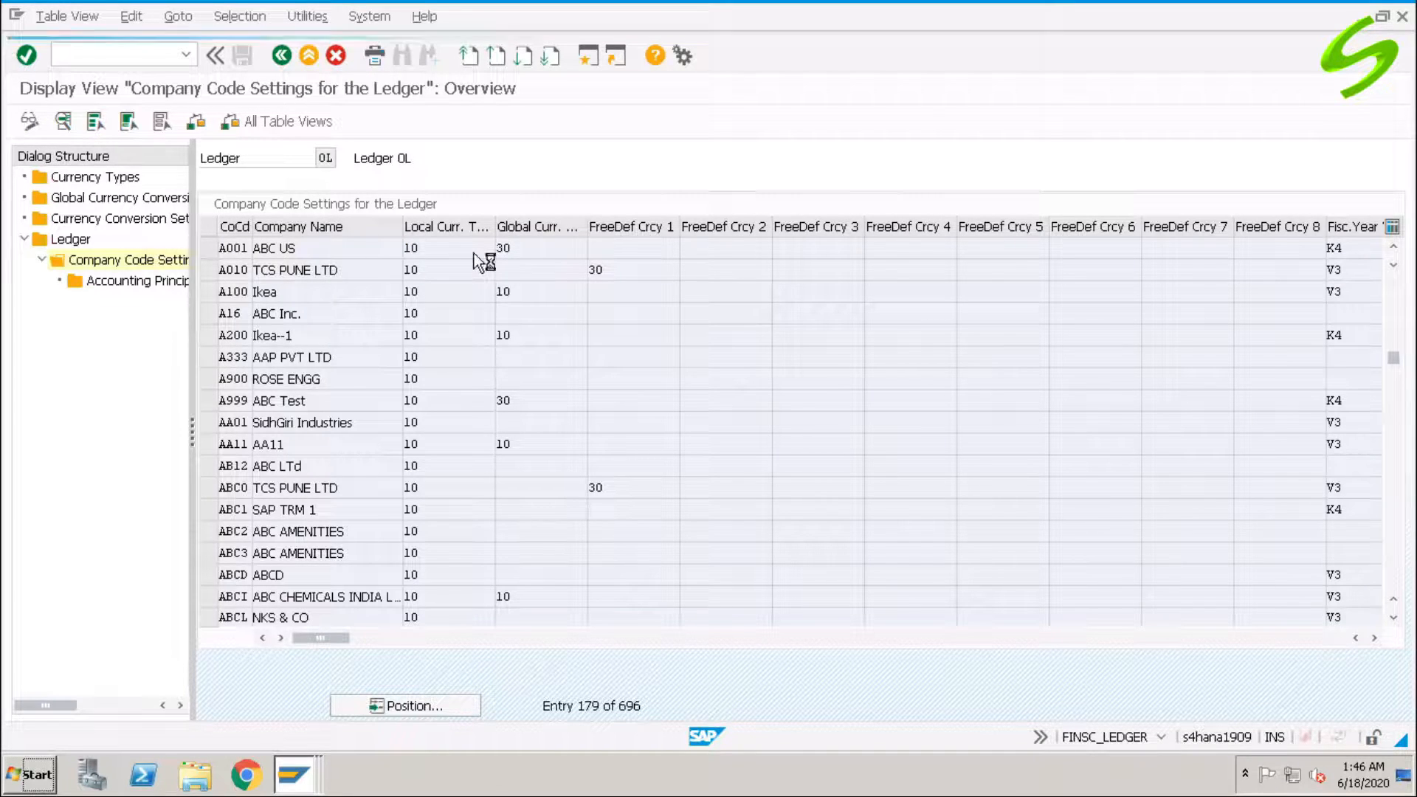
{"action": "left_click_drag", "start_coordinate": [420, 249], "coordinate": [401, 250]}
{"action": "left_click", "coordinate": [526, 256]}
{"action": "left_click_drag", "start_coordinate": [521, 249], "coordinate": [476, 250]}
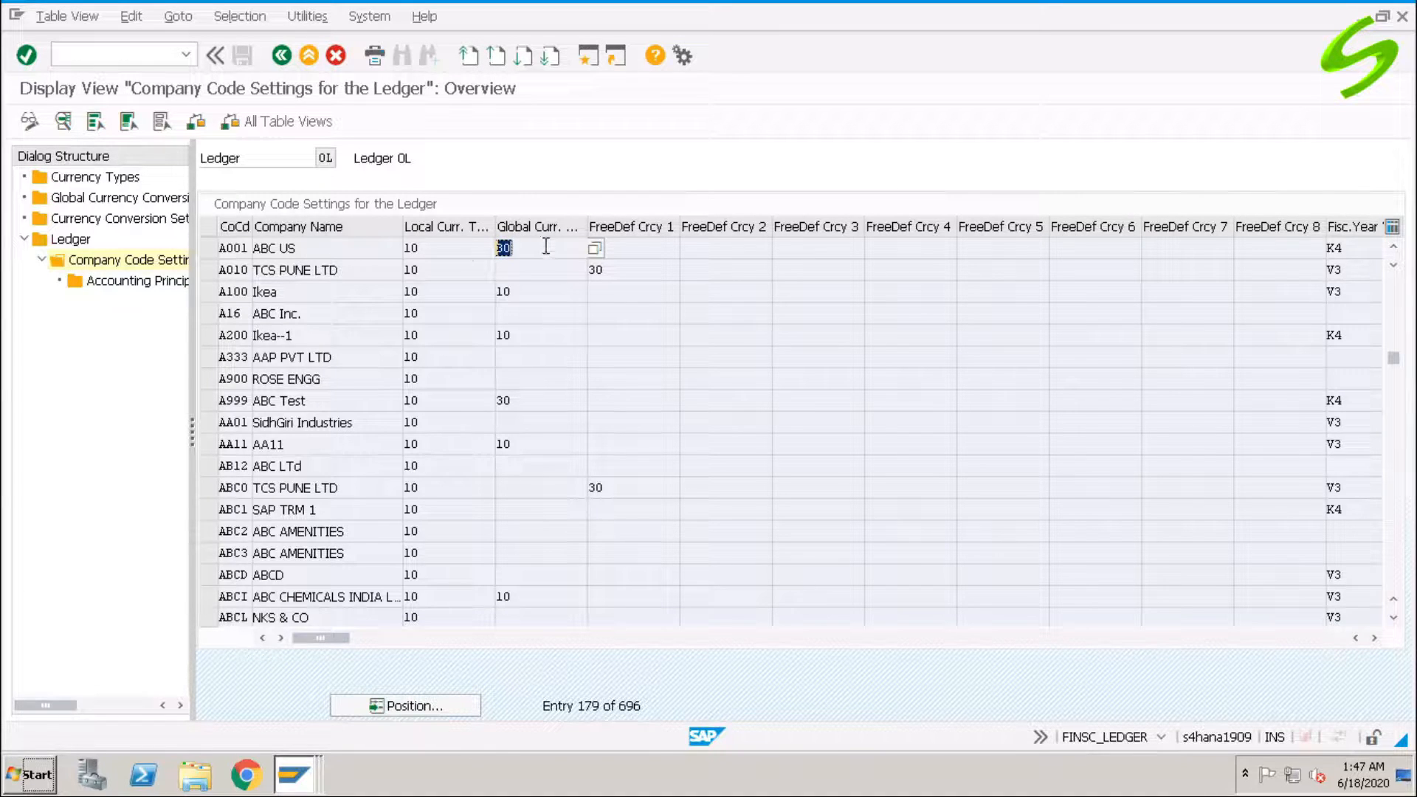
{"action": "left_click", "coordinate": [642, 254]}
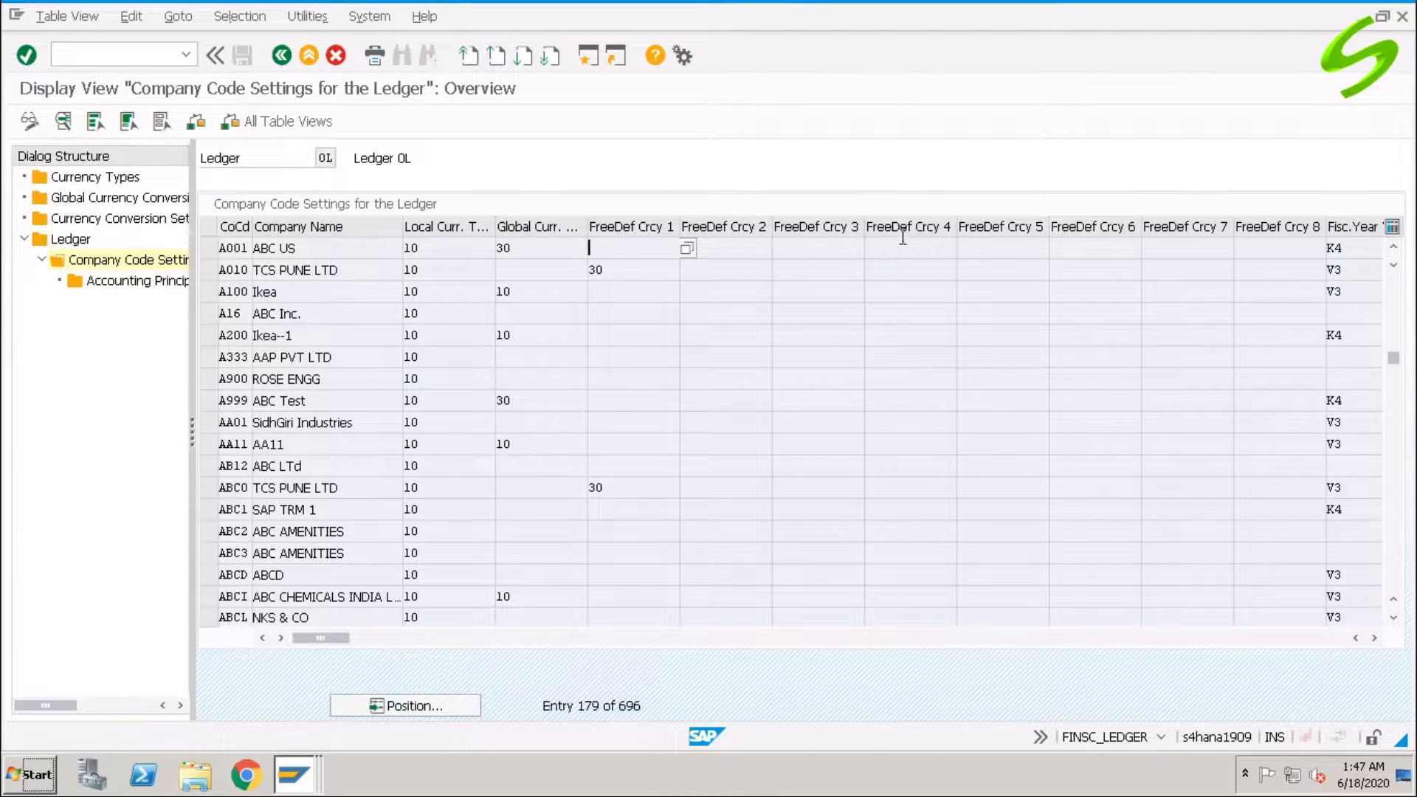
{"action": "left_click", "coordinate": [1241, 248]}
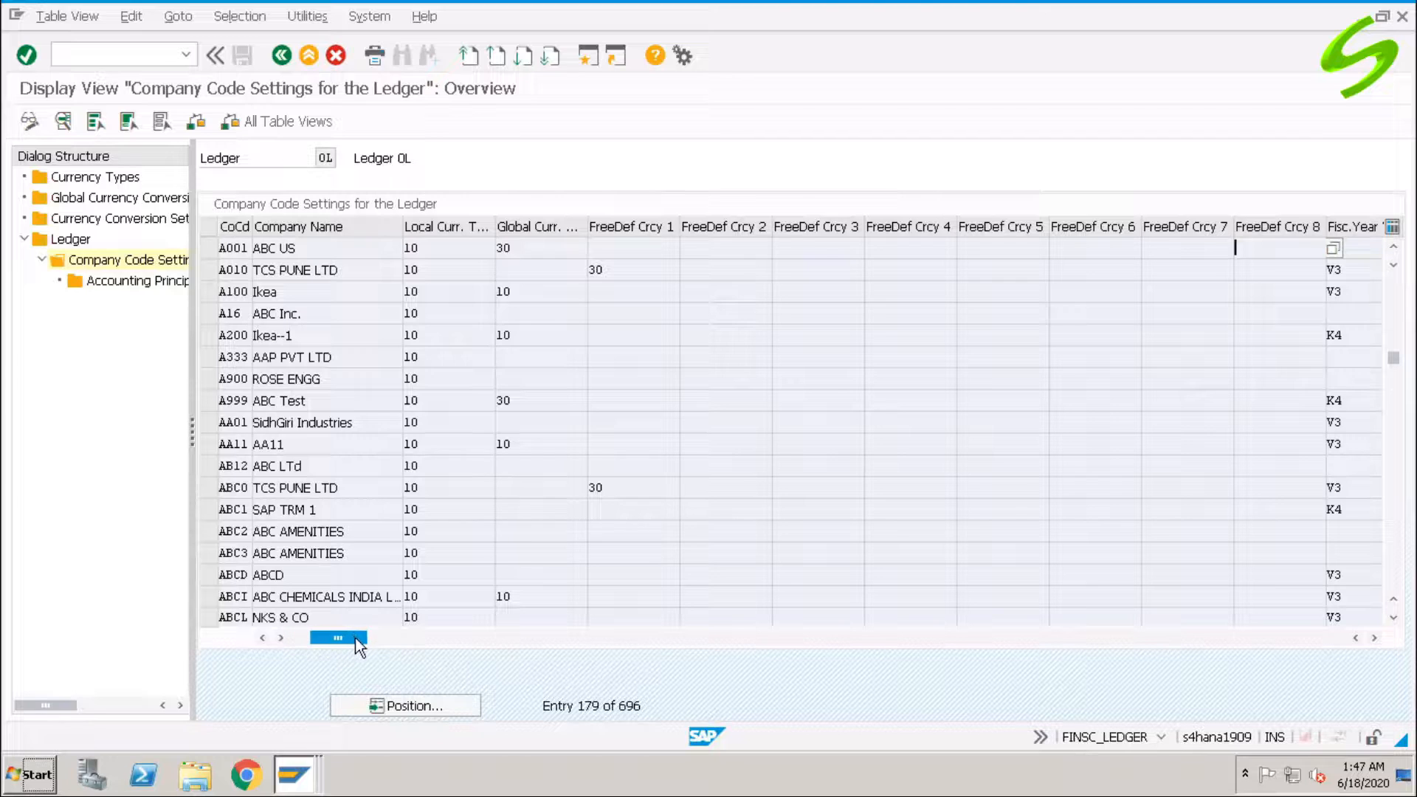
- Review the fiscal year variant, posting period variant and parallel GL columns for company code A001
{"action": "left_click_drag", "start_coordinate": [383, 640], "coordinate": [436, 640]}
{"action": "left_click", "coordinate": [1231, 249]}
{"action": "type", "text": "K4"}
{"action": "left_click_drag", "start_coordinate": [440, 638], "coordinate": [673, 638]}
{"action": "left_click", "coordinate": [1041, 248]}
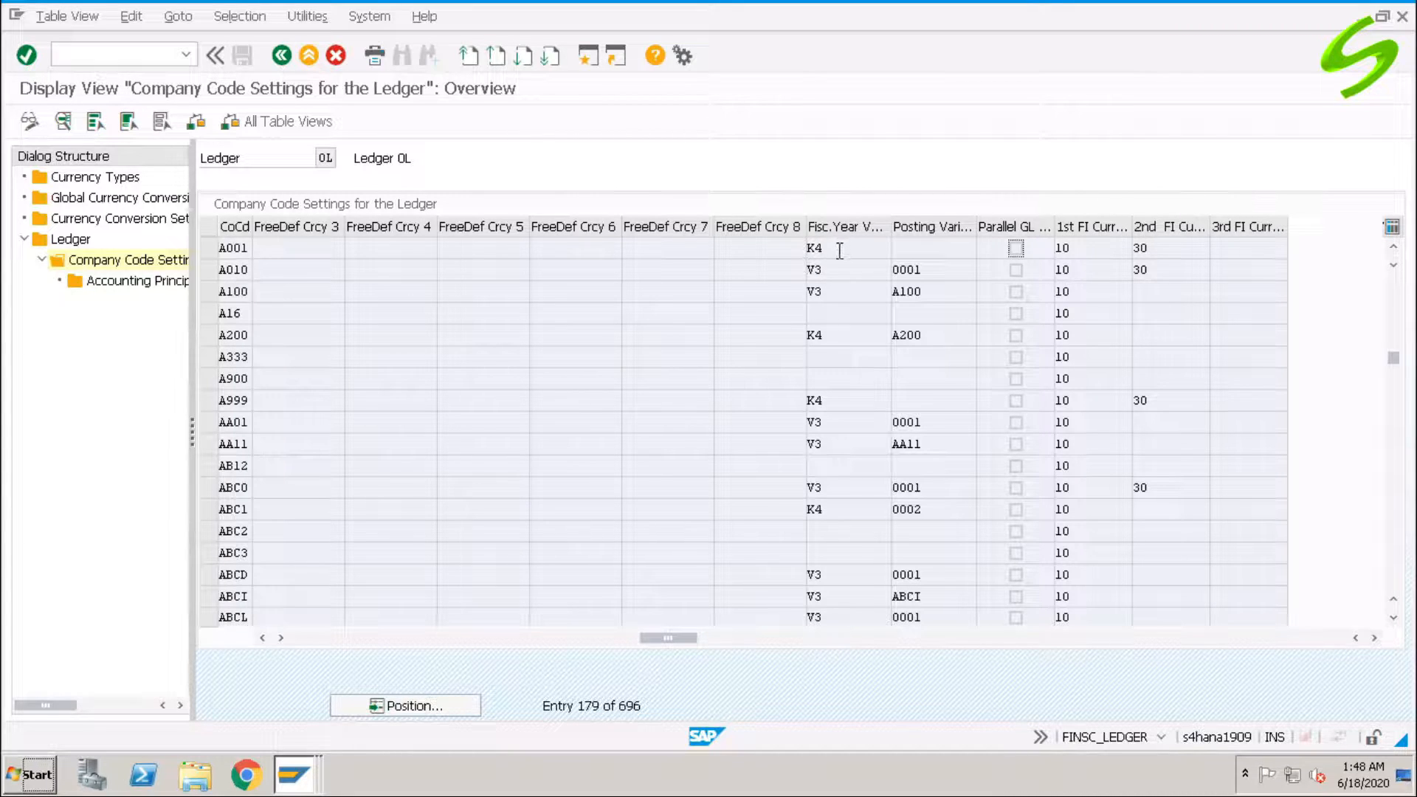
{"action": "left_click_drag", "start_coordinate": [835, 249], "coordinate": [789, 249]}
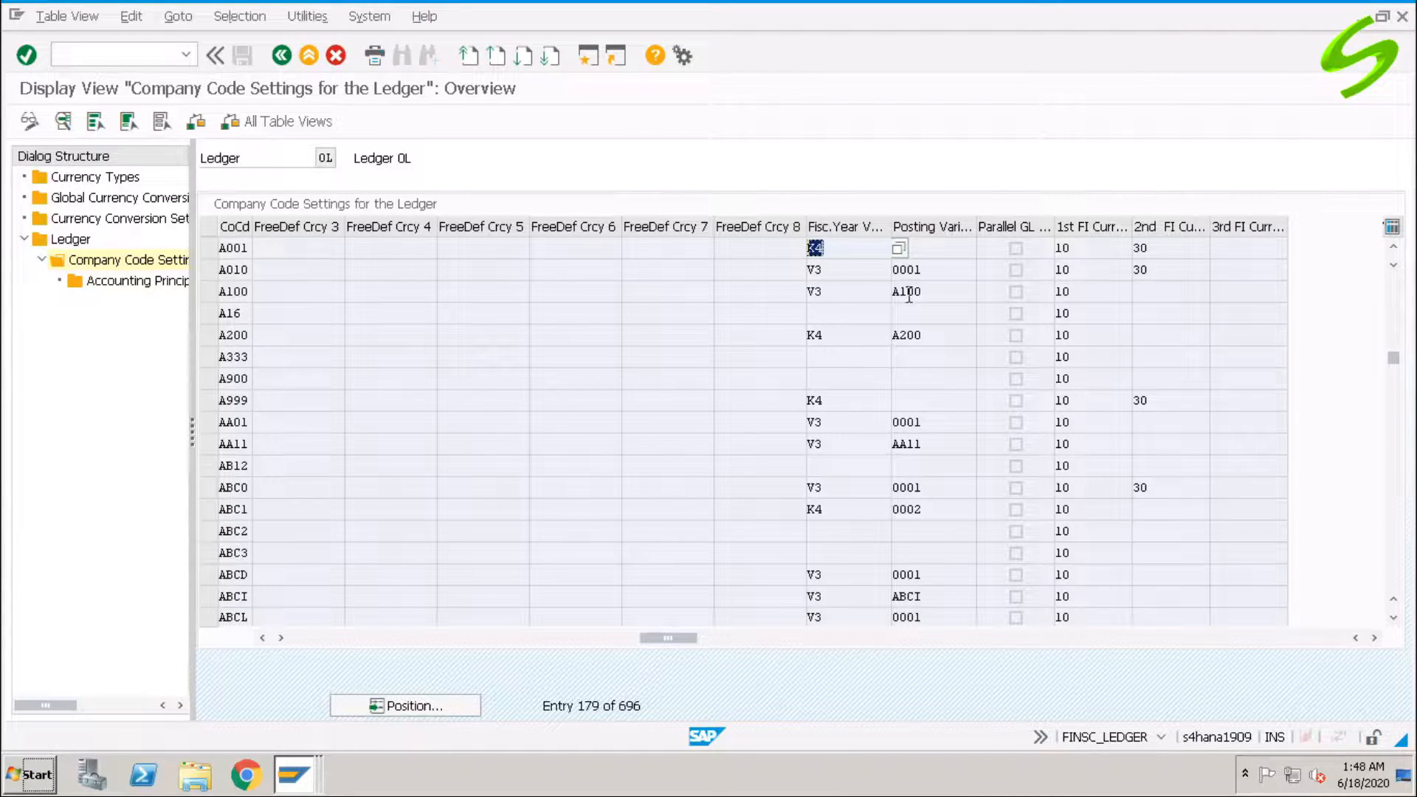
{"action": "left_click", "coordinate": [933, 247]}
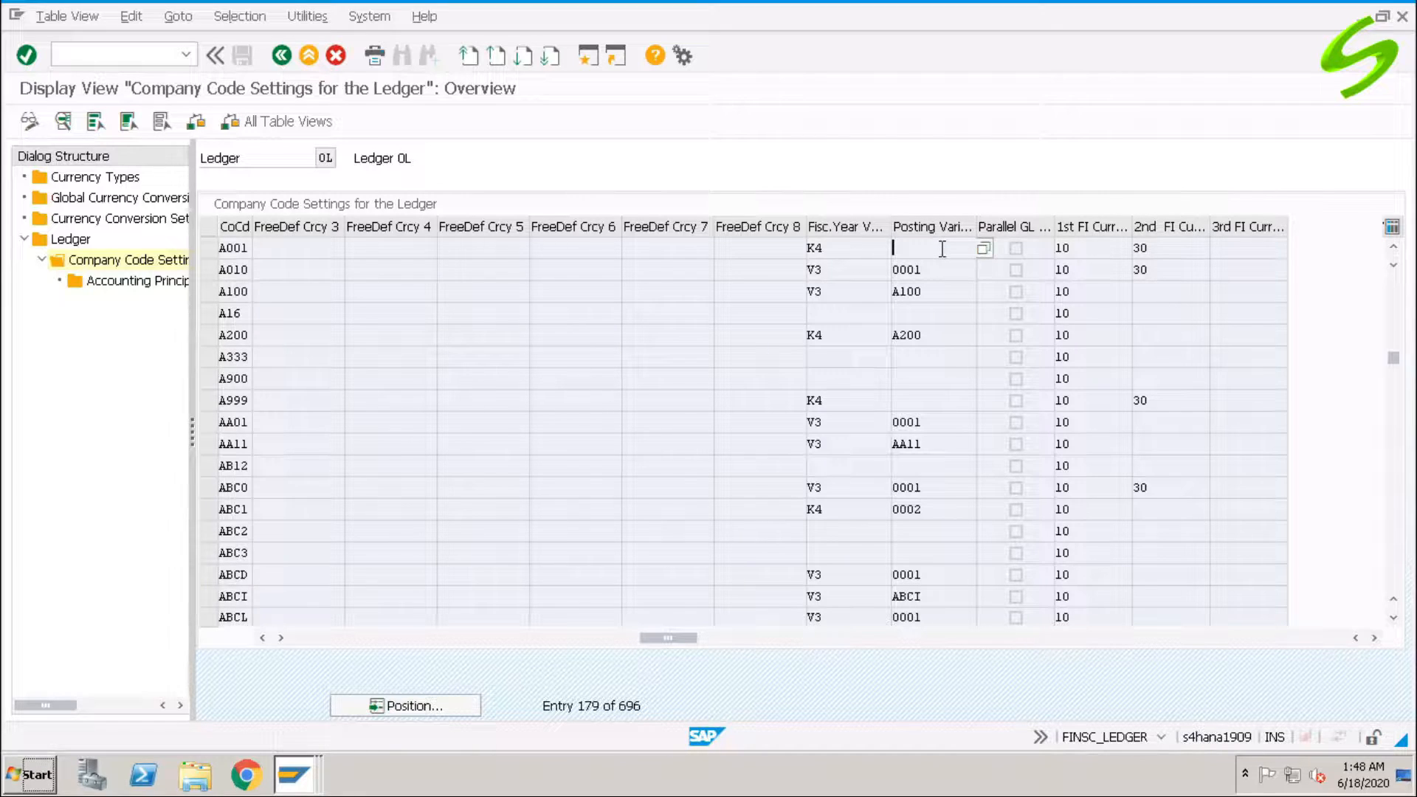
{"action": "left_click_drag", "start_coordinate": [657, 637], "coordinate": [245, 646]}
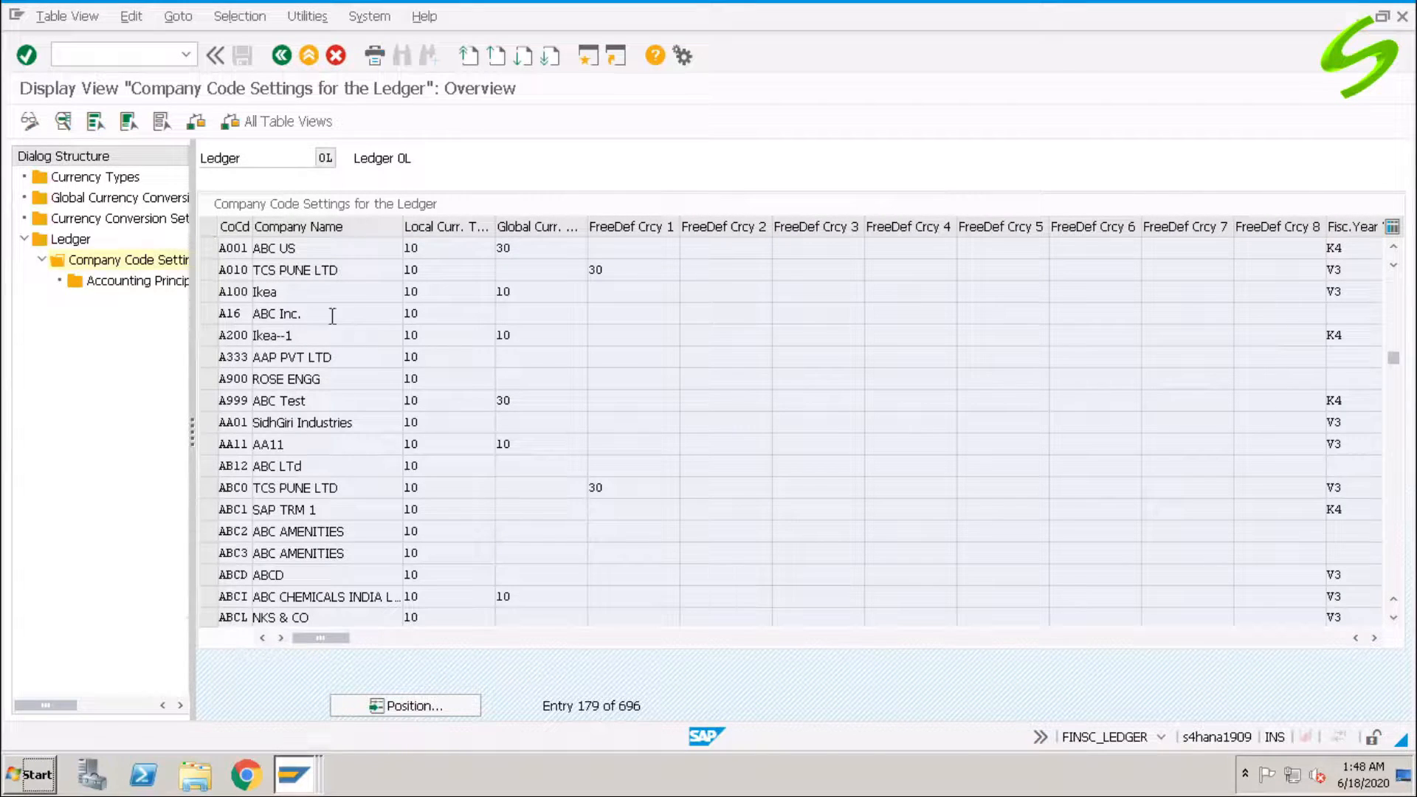
- Display the accounting principles assigned to ledger 0L and company code A001
{"action": "double_click", "coordinate": [133, 285]}
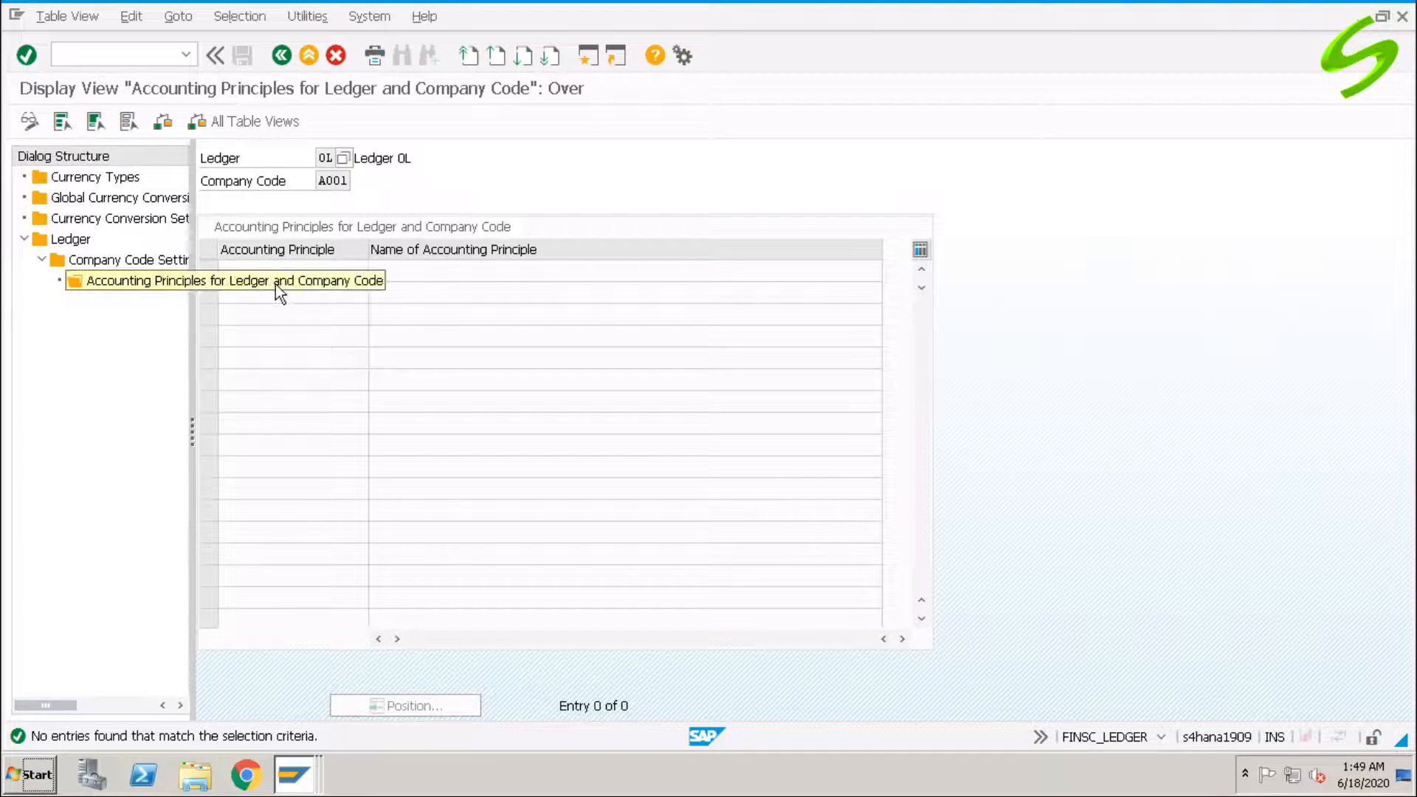
{"action": "left_click", "coordinate": [332, 180]}
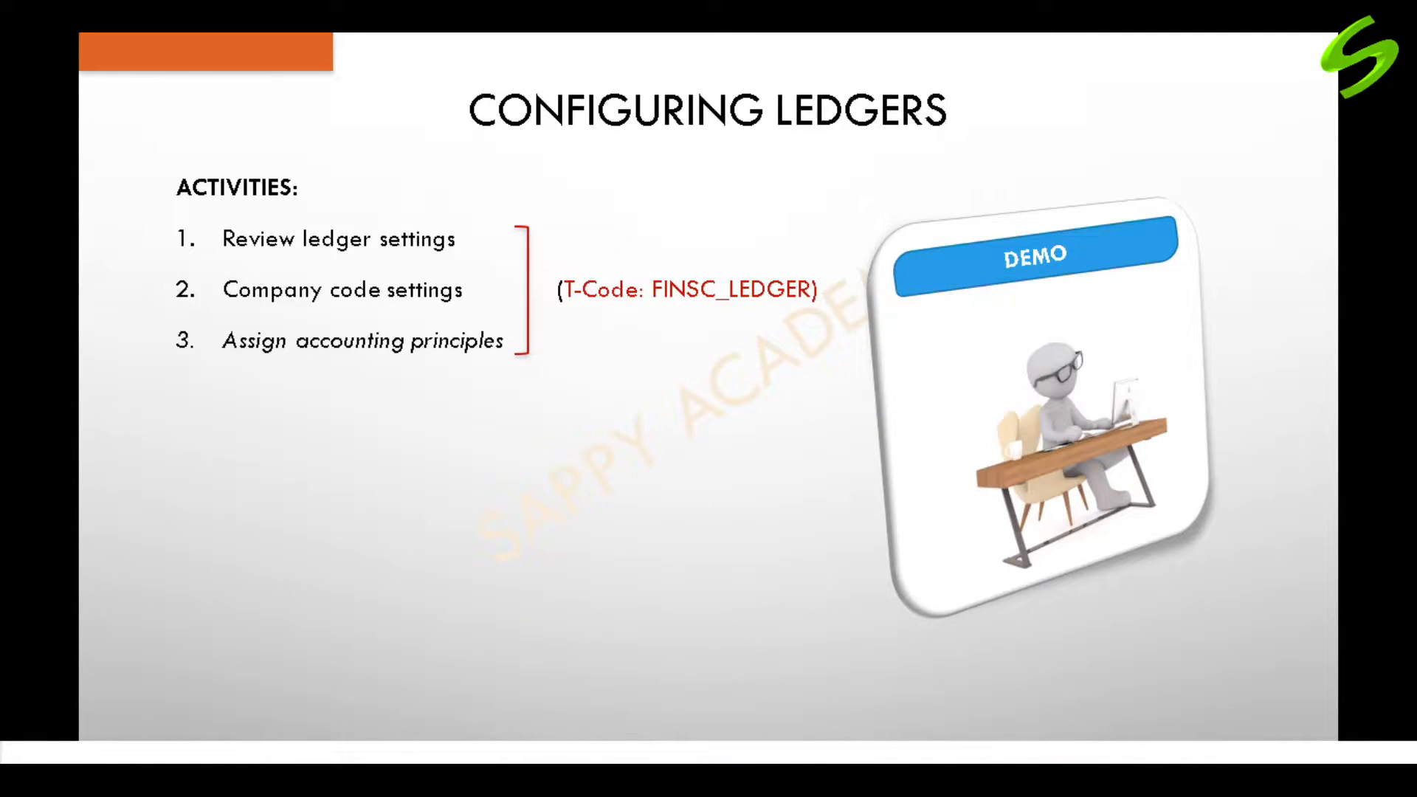
{"action": "left_click", "coordinate": [1004, 535]}
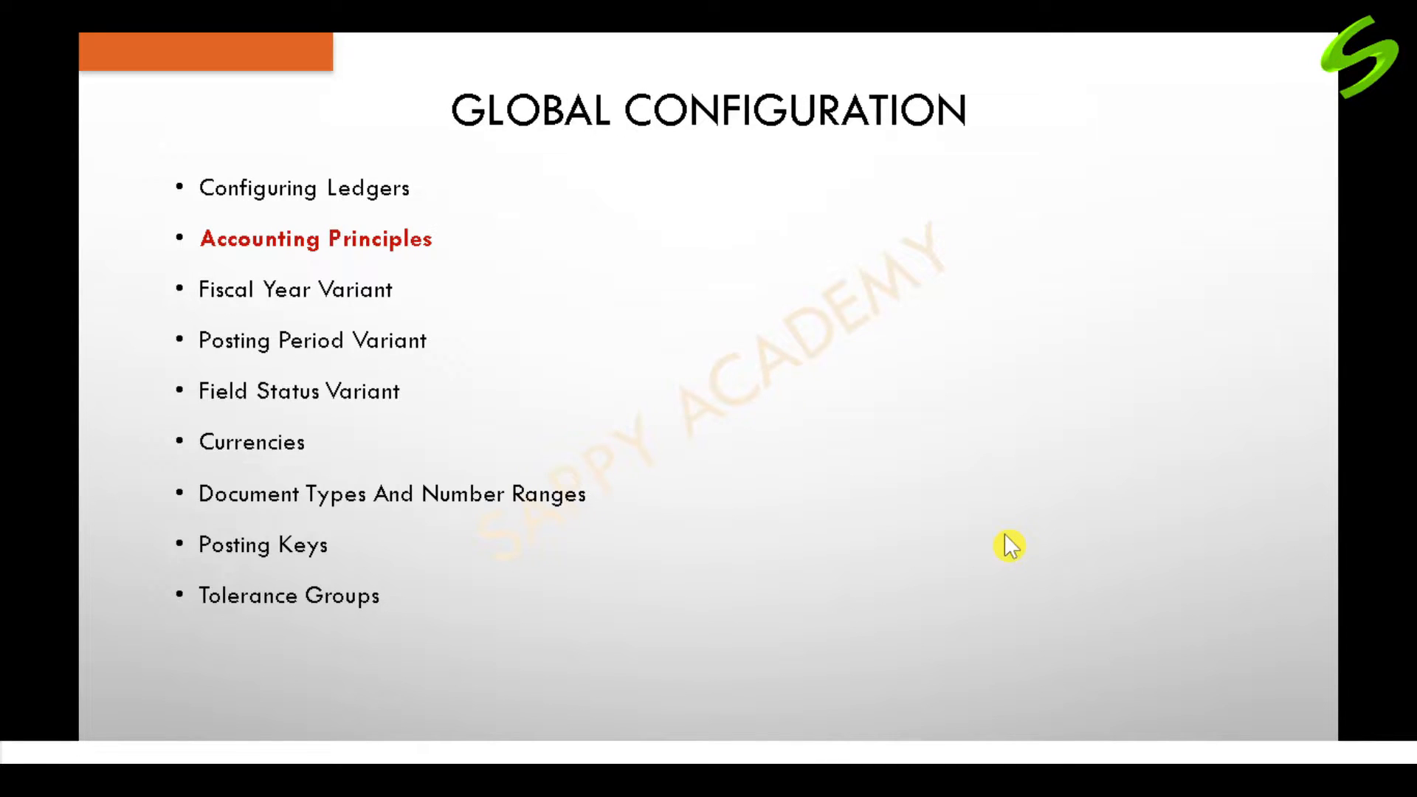
{"action": "left_click", "coordinate": [1012, 493]}
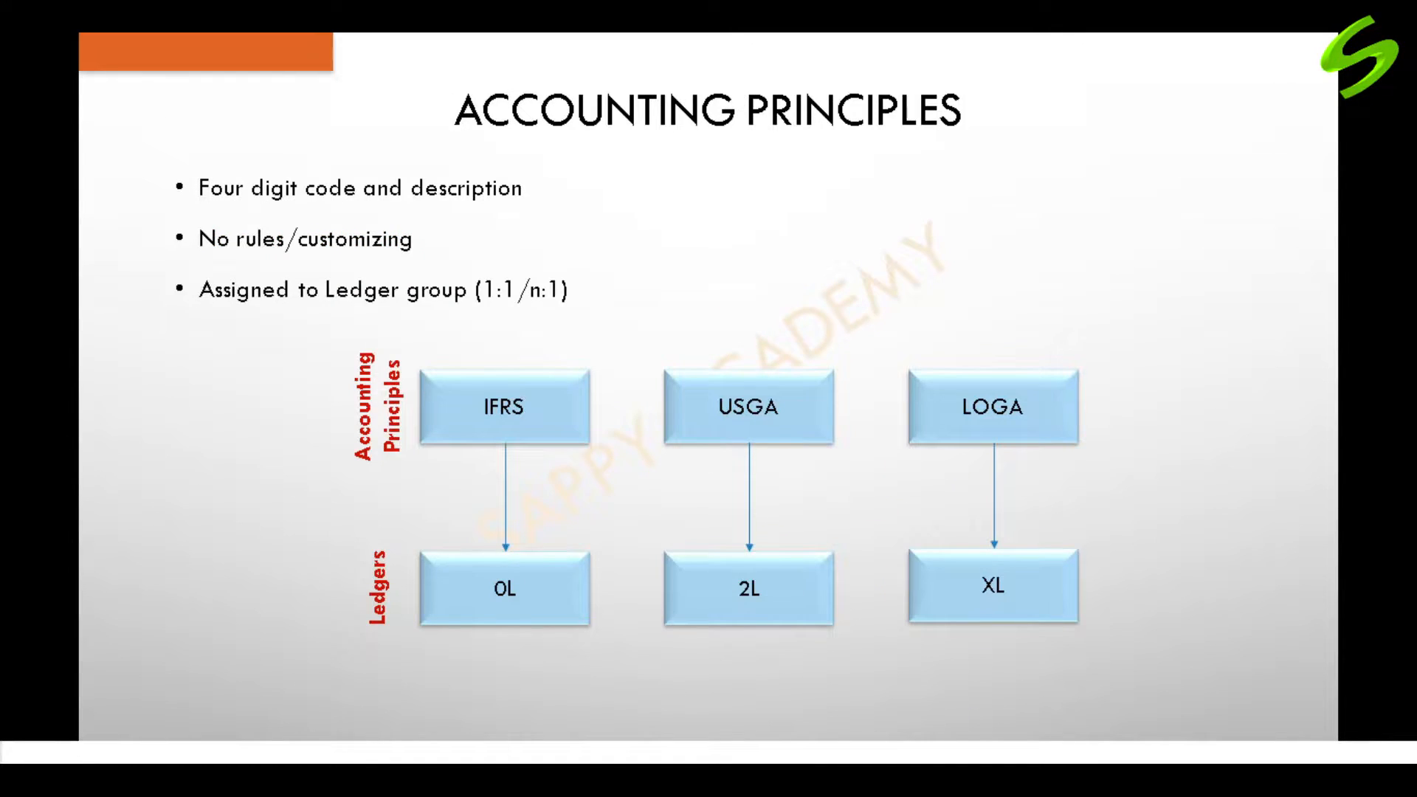
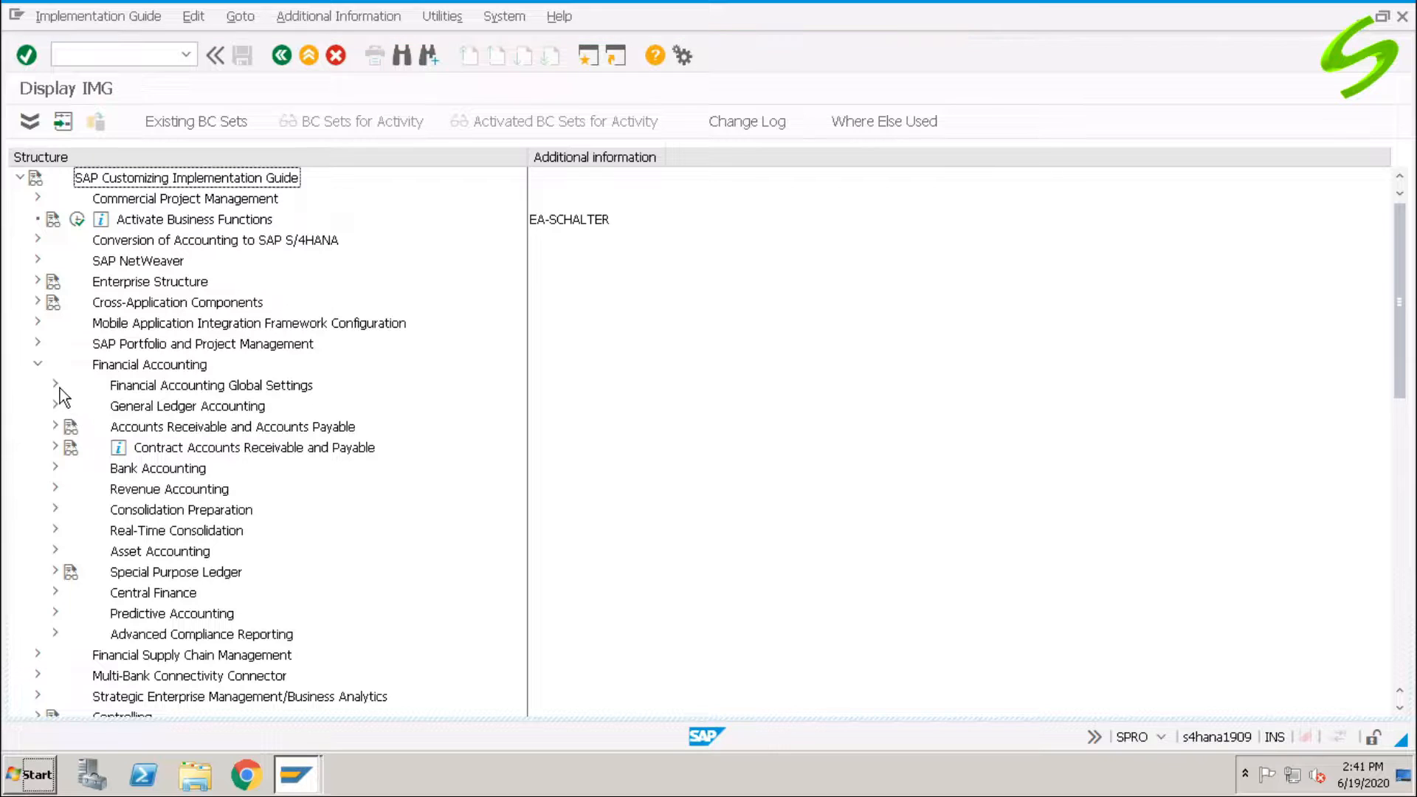
- Open Maintain Fiscal Year Variant under Ledgers, Fiscal Year and Posting Periods in the Financial Accounting Global Settings
{"action": "left_click", "coordinate": [56, 384]}
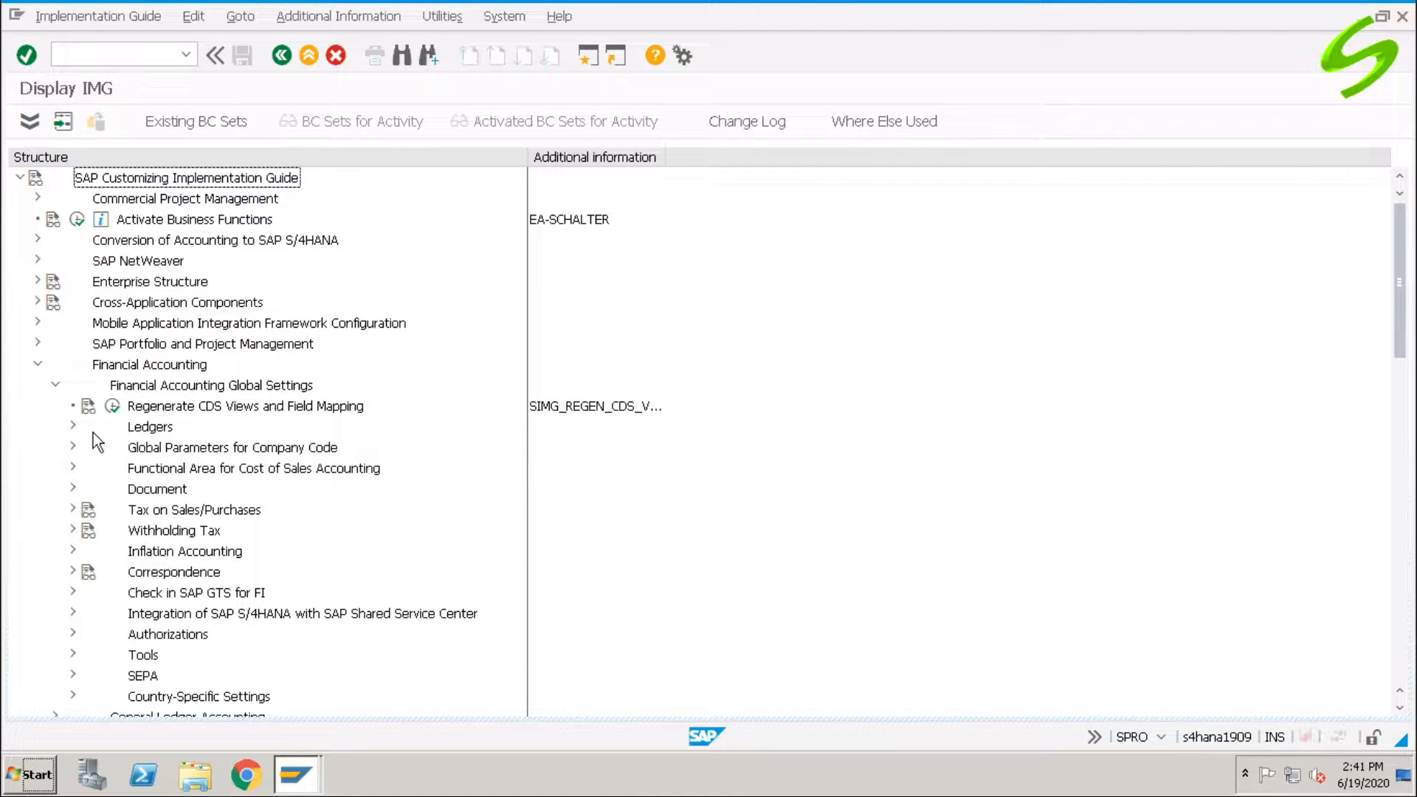
{"action": "left_click", "coordinate": [72, 426]}
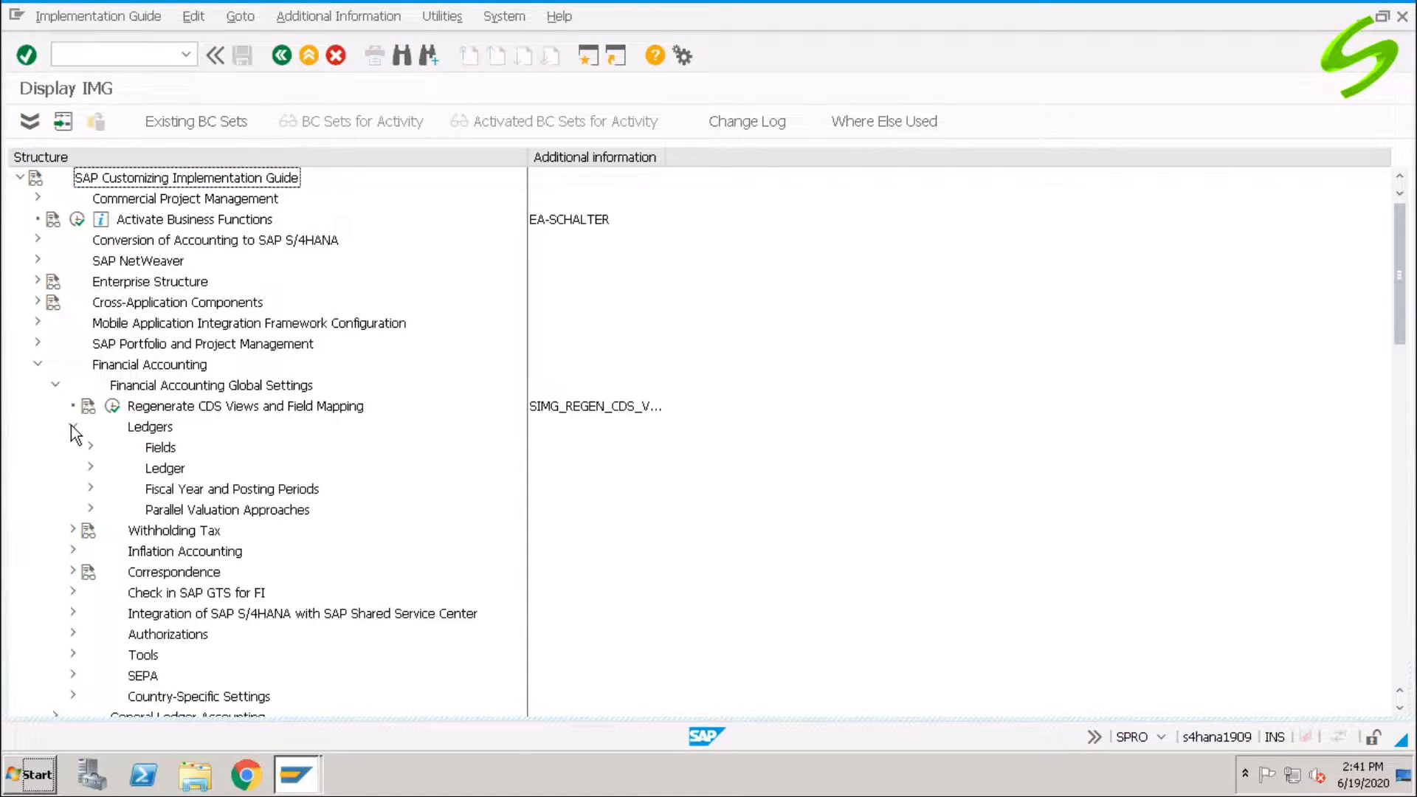
{"action": "left_click", "coordinate": [89, 488]}
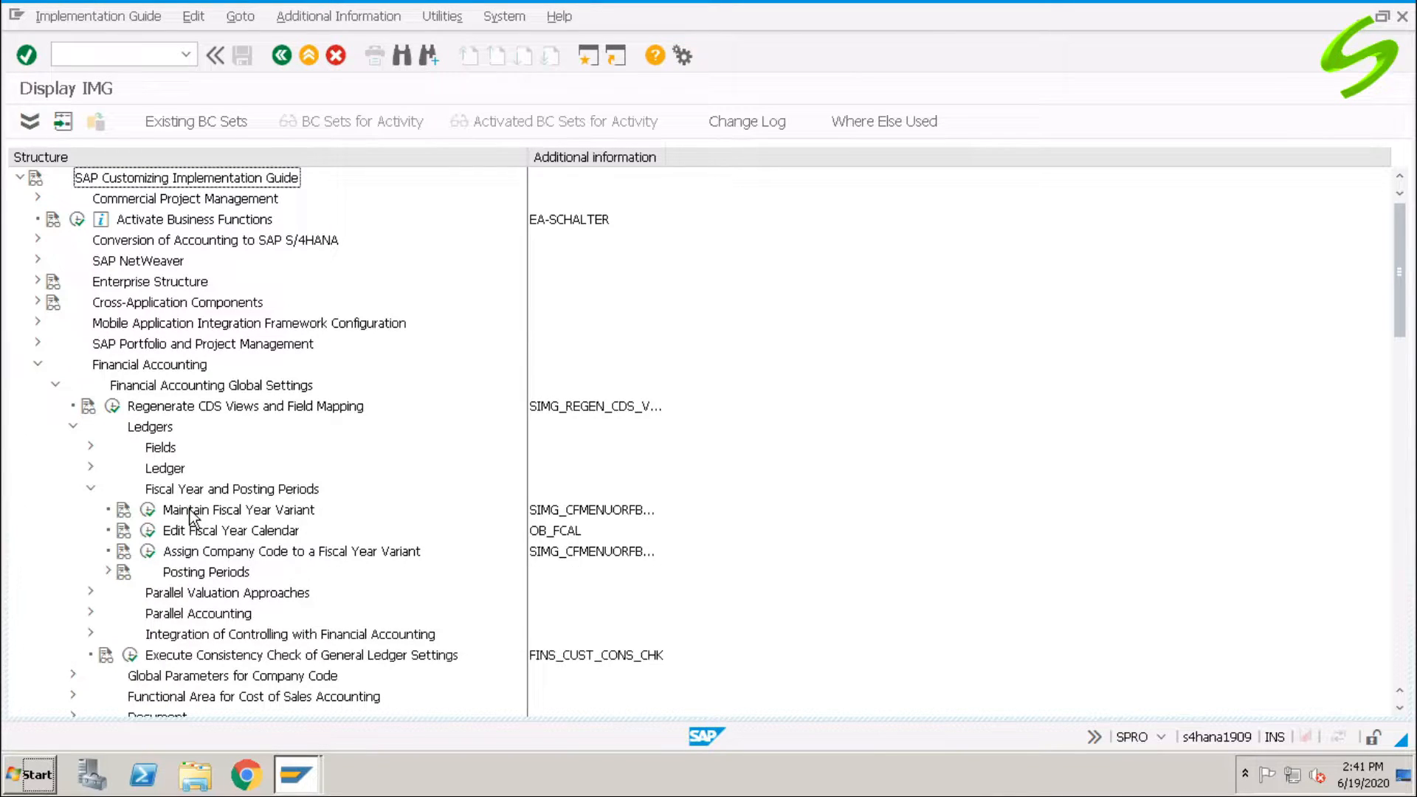
{"action": "left_click", "coordinate": [190, 509]}
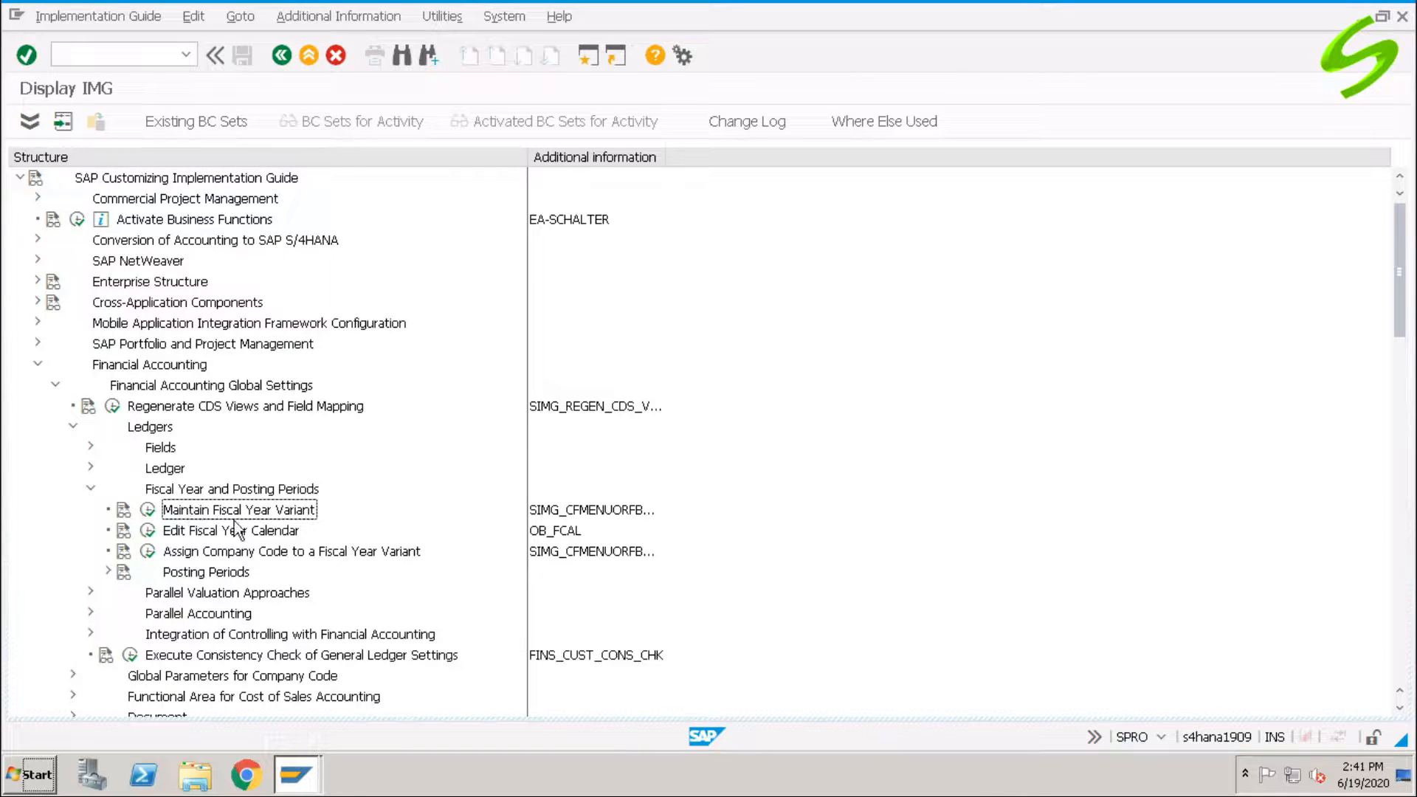
{"action": "left_click", "coordinate": [148, 509]}
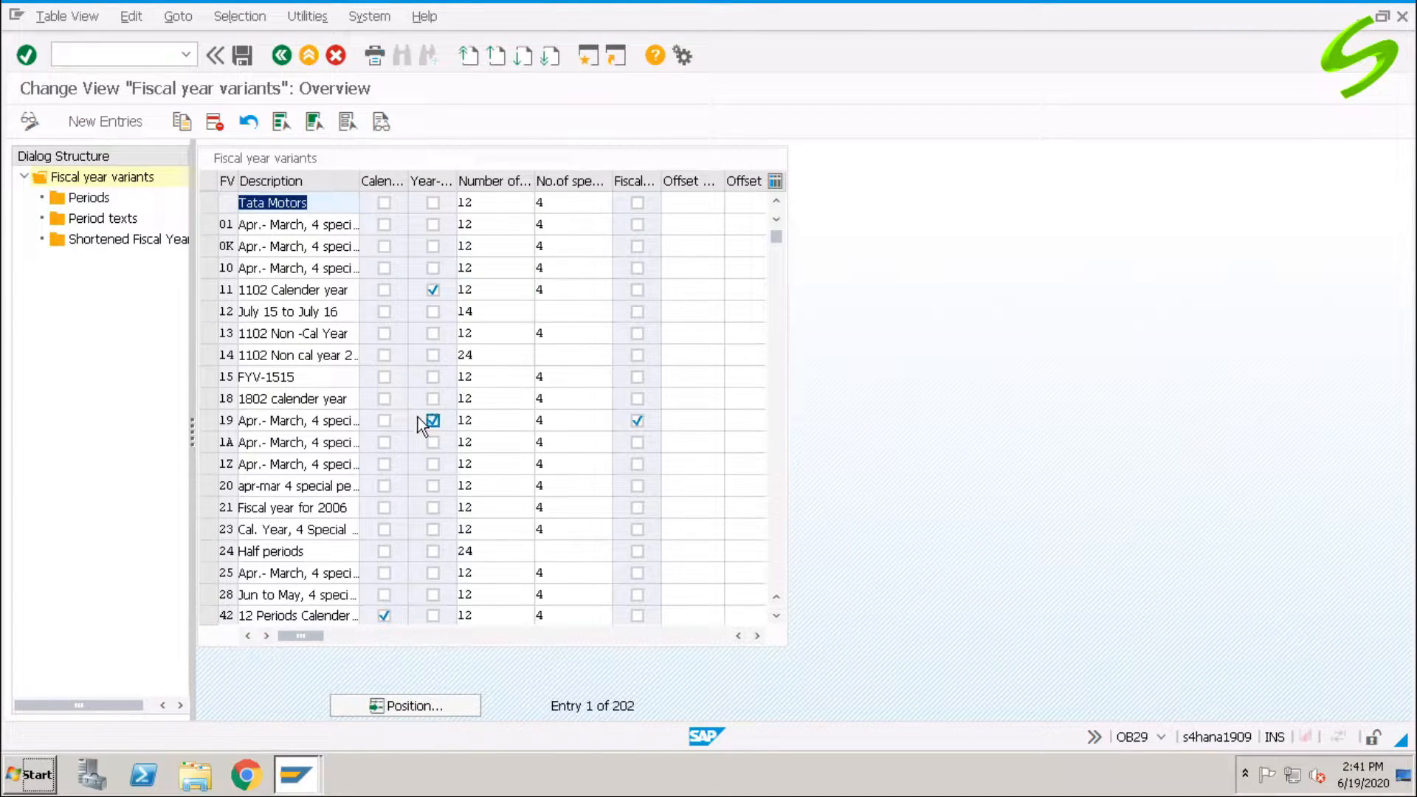
- Examine the calendar-year fiscal year variants K1, K2, K3 and K4 and their special periods in the overview
{"action": "left_click", "coordinate": [778, 555]}
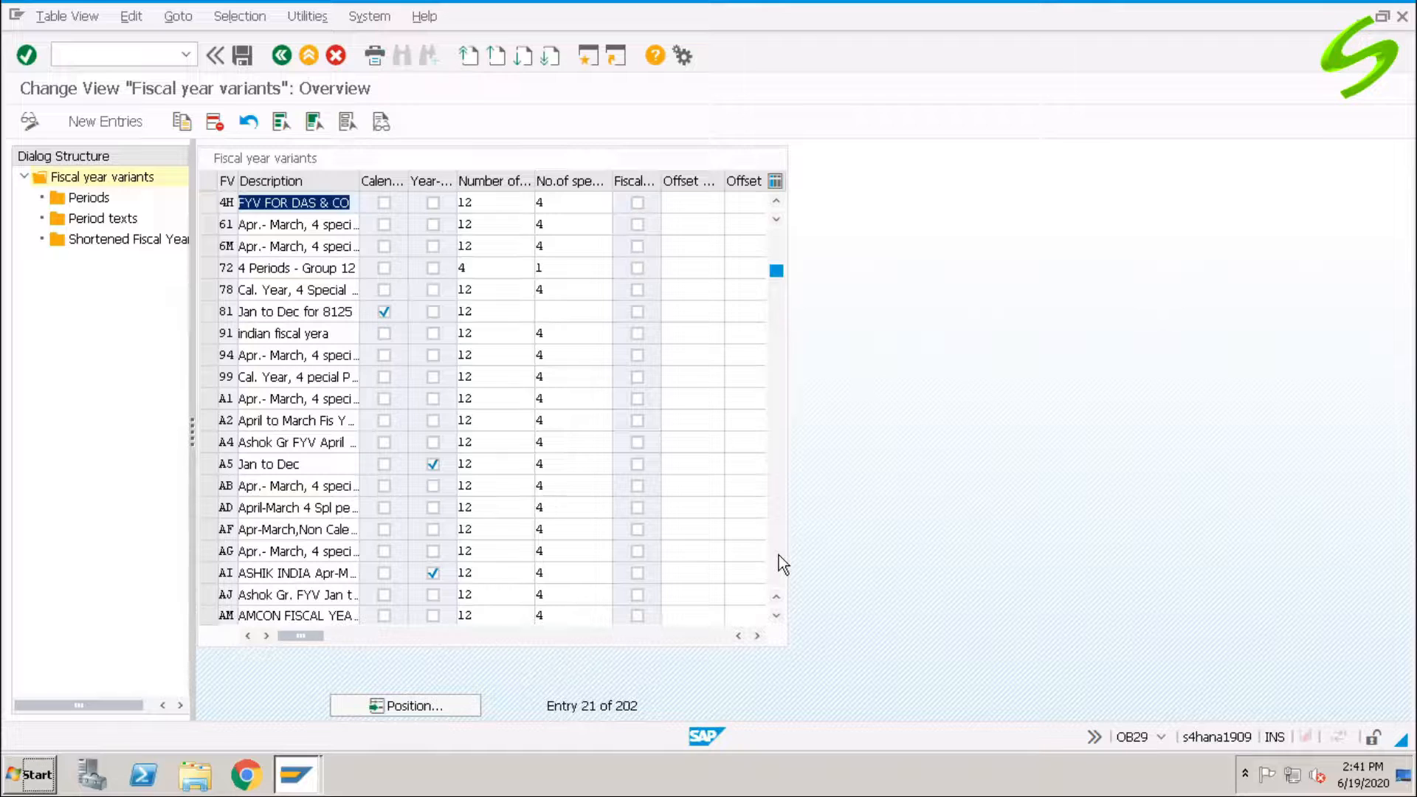
{"action": "left_click", "coordinate": [778, 555]}
{"action": "left_click", "coordinate": [777, 555]}
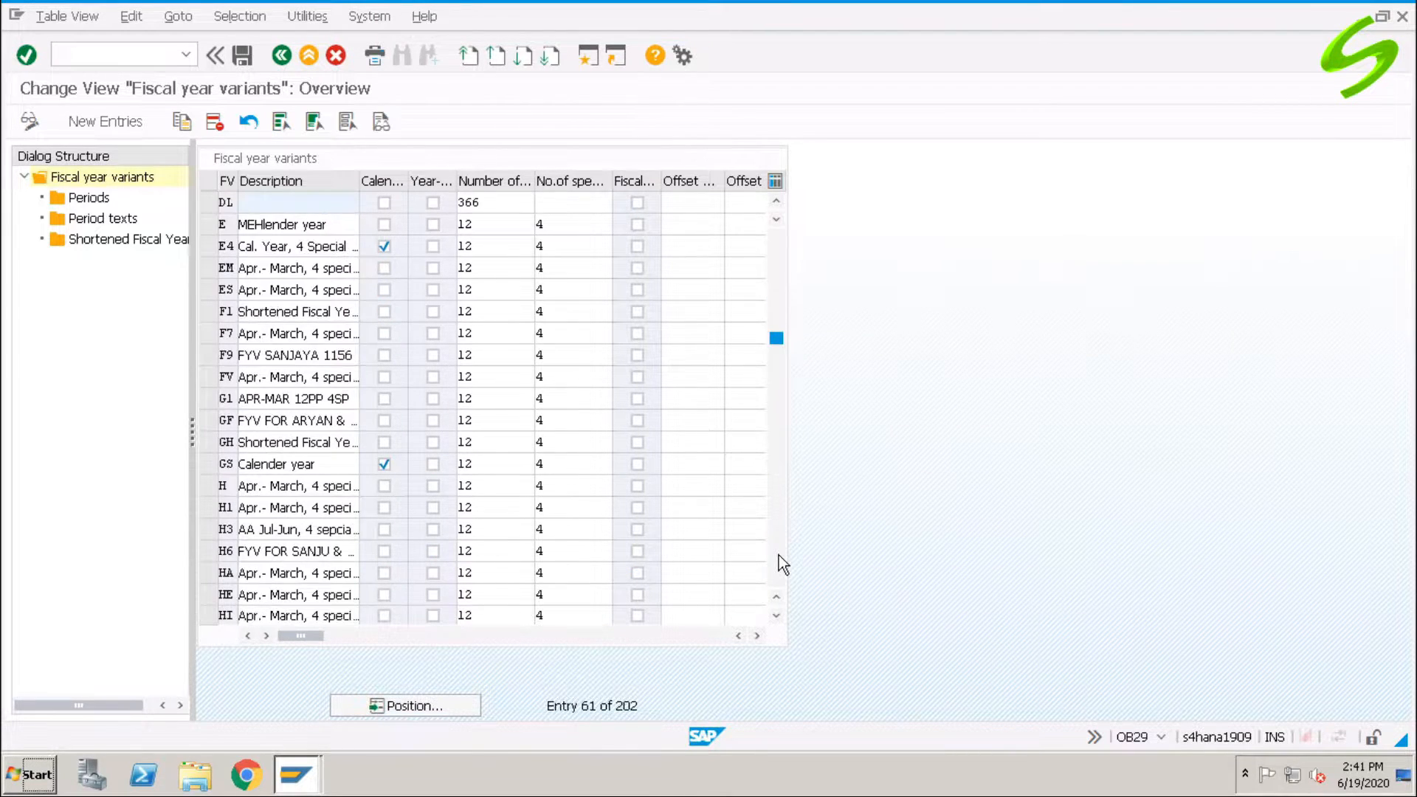
{"action": "left_click", "coordinate": [778, 554]}
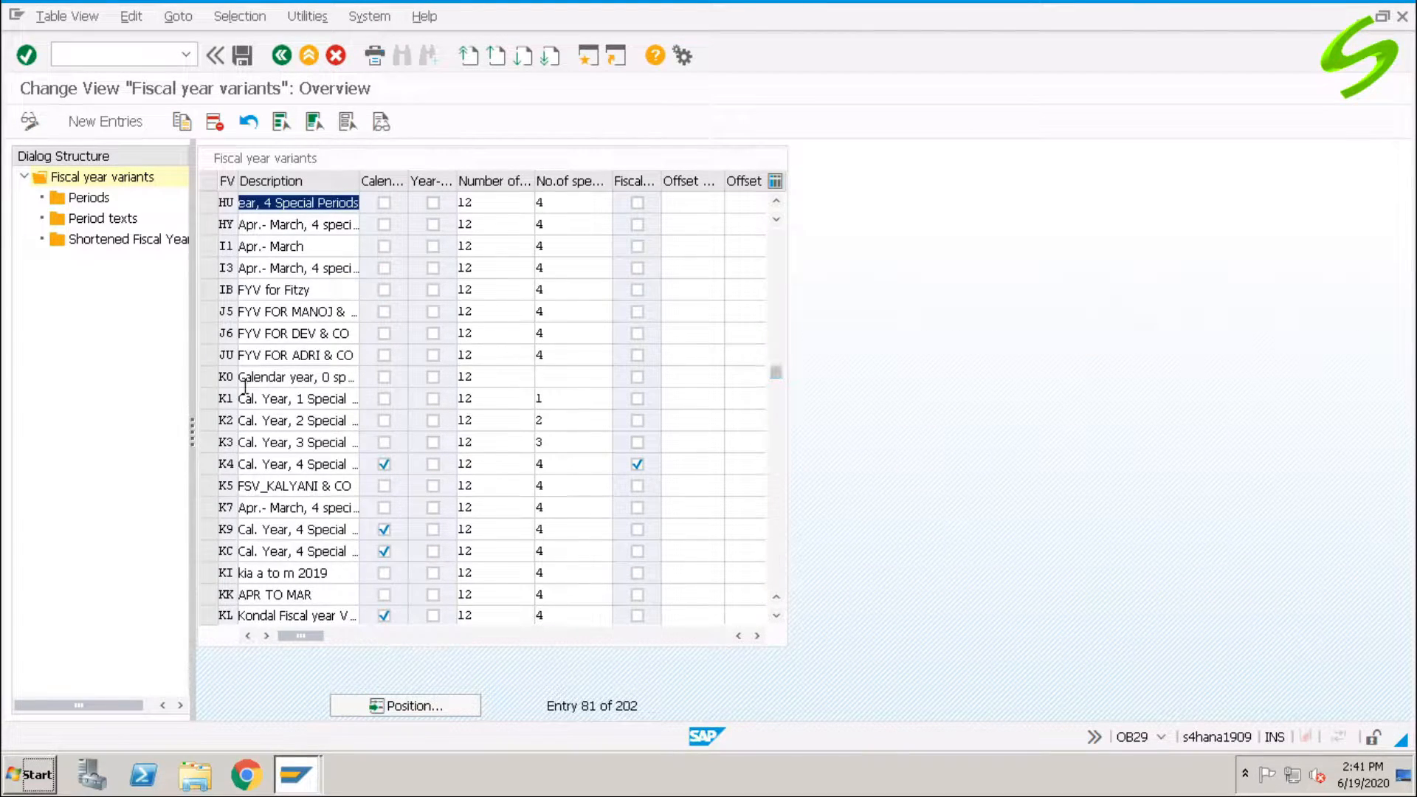
{"action": "left_click", "coordinate": [208, 399]}
{"action": "left_click", "coordinate": [208, 420]}
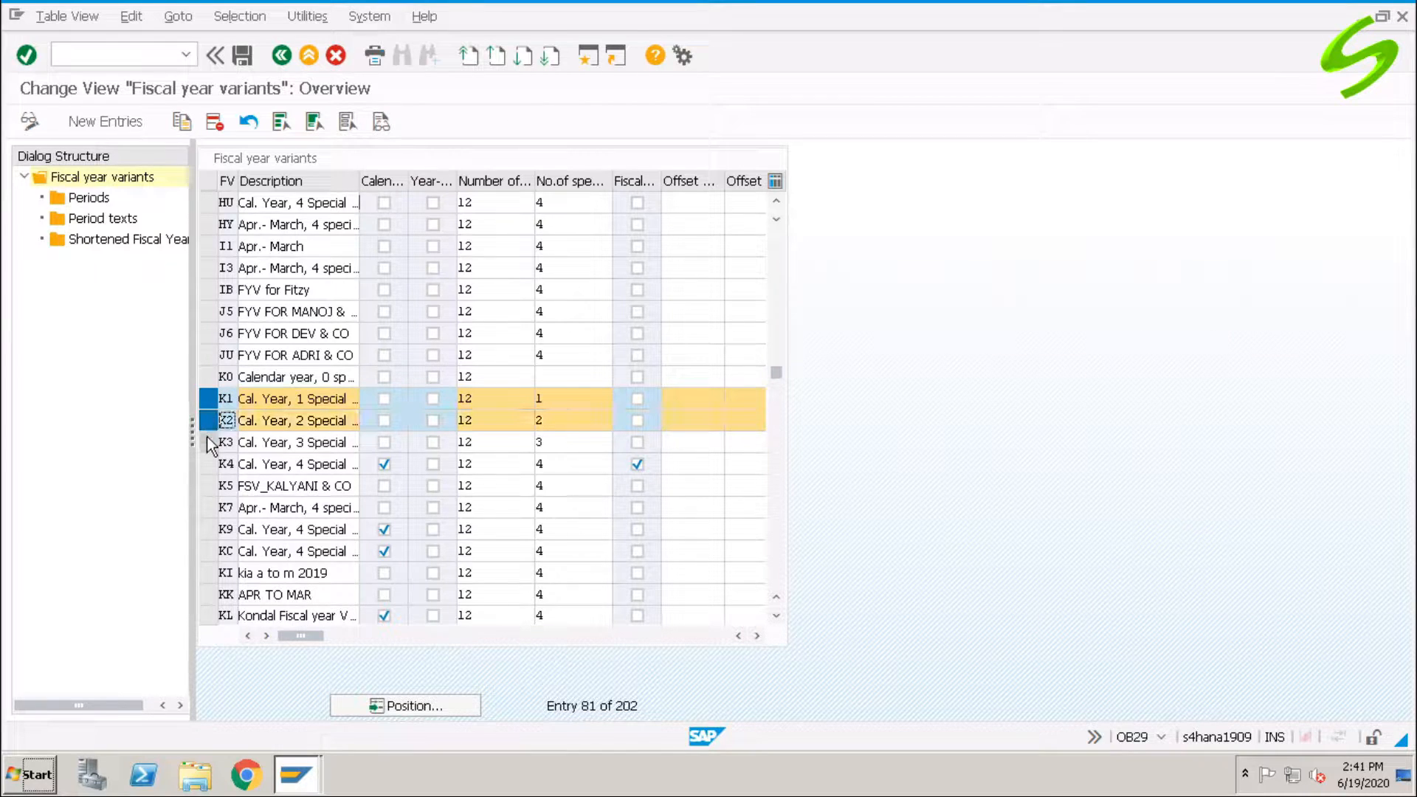
{"action": "left_click", "coordinate": [208, 442]}
{"action": "left_click", "coordinate": [209, 463]}
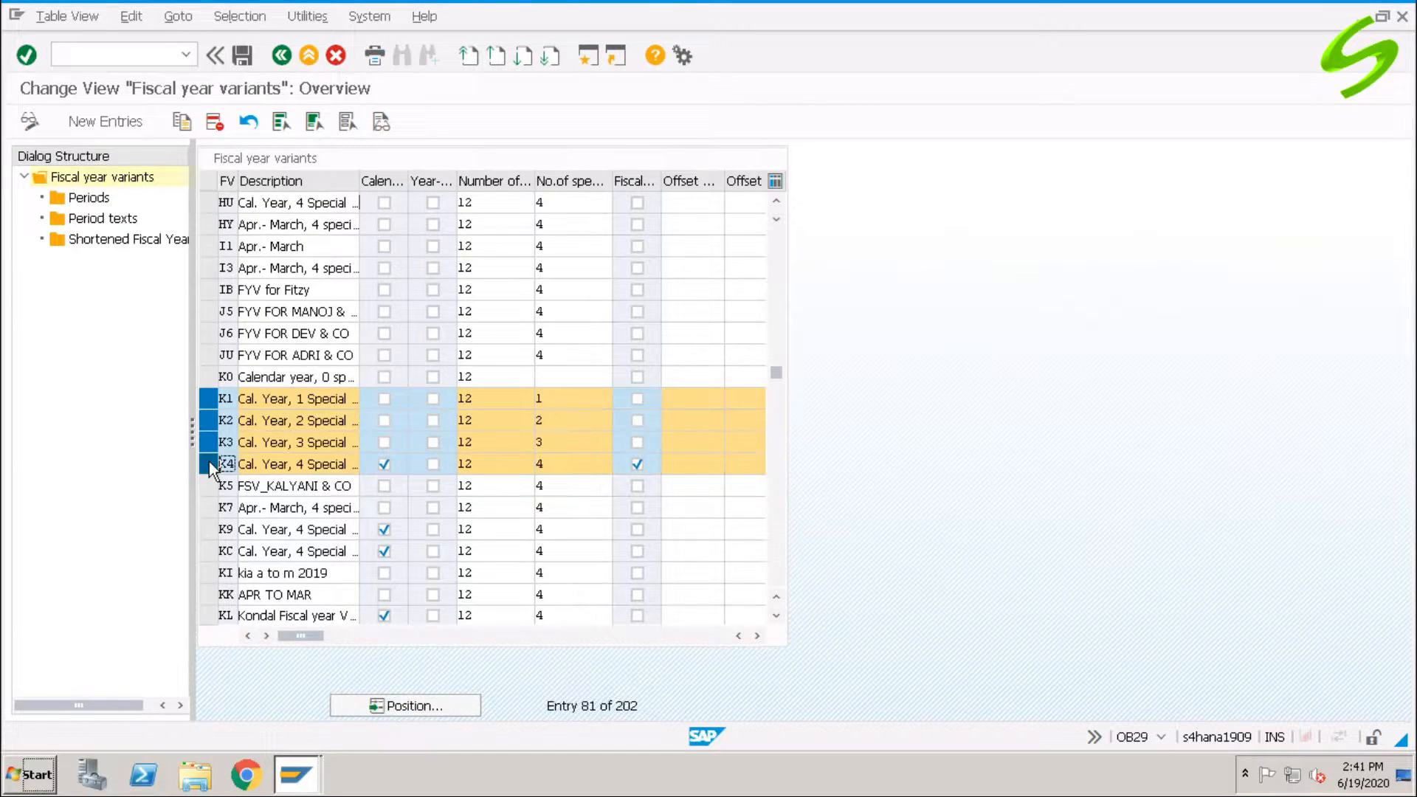
{"action": "left_click", "coordinate": [209, 462]}
{"action": "left_click", "coordinate": [209, 442]}
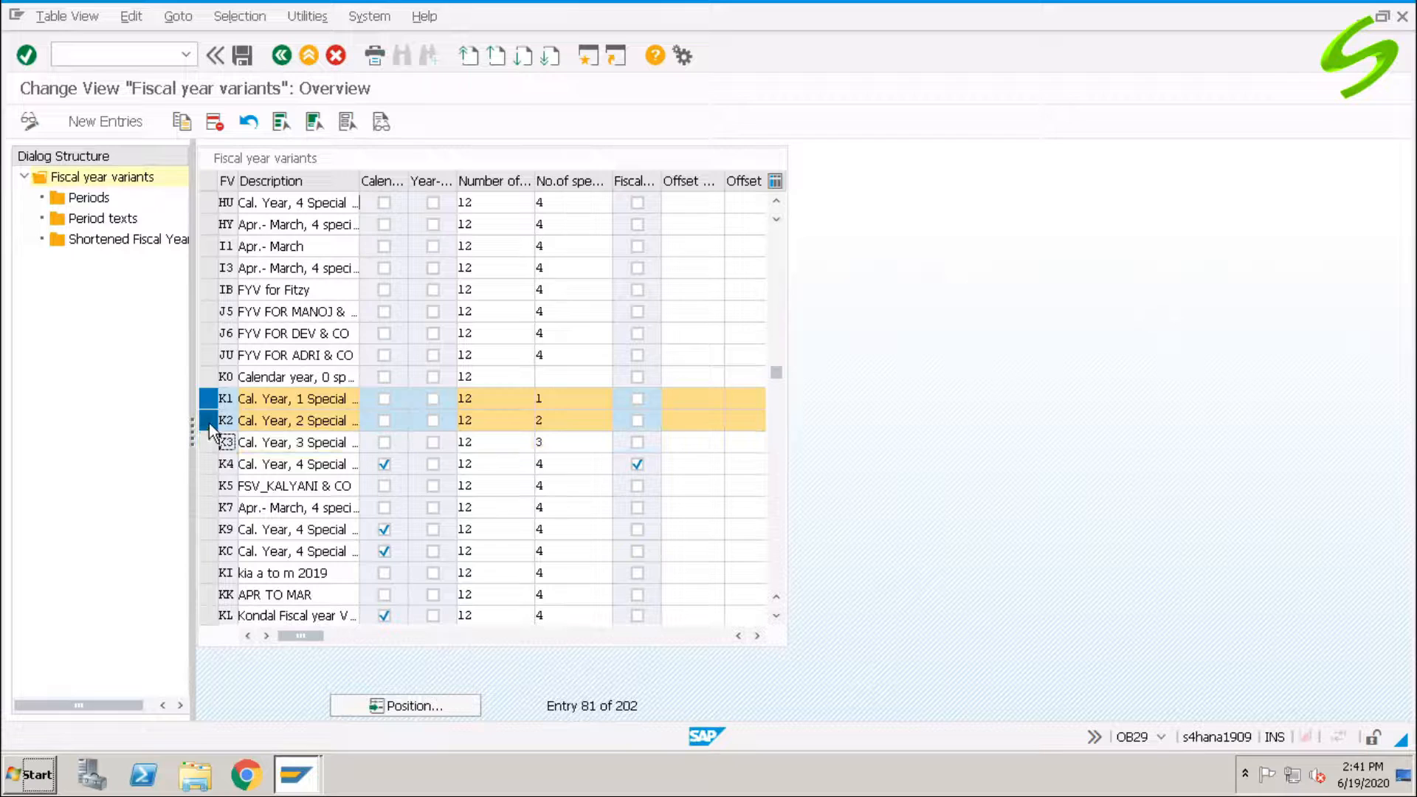
{"action": "left_click", "coordinate": [208, 421]}
{"action": "left_click", "coordinate": [210, 400]}
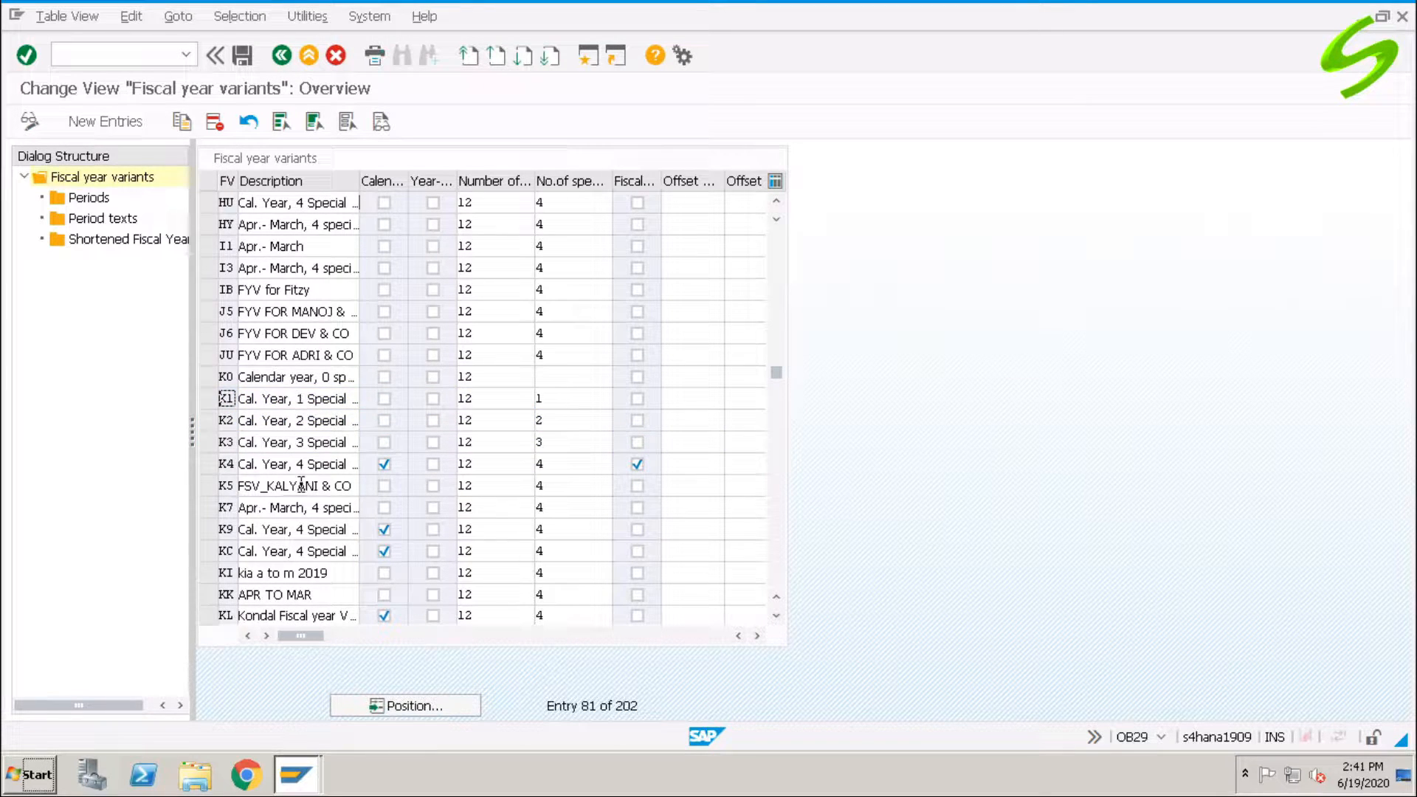
- Examine the fiscal year variants V1, V2, V3 and V5 and their posting and special periods in the overview
{"action": "left_click", "coordinate": [780, 561]}
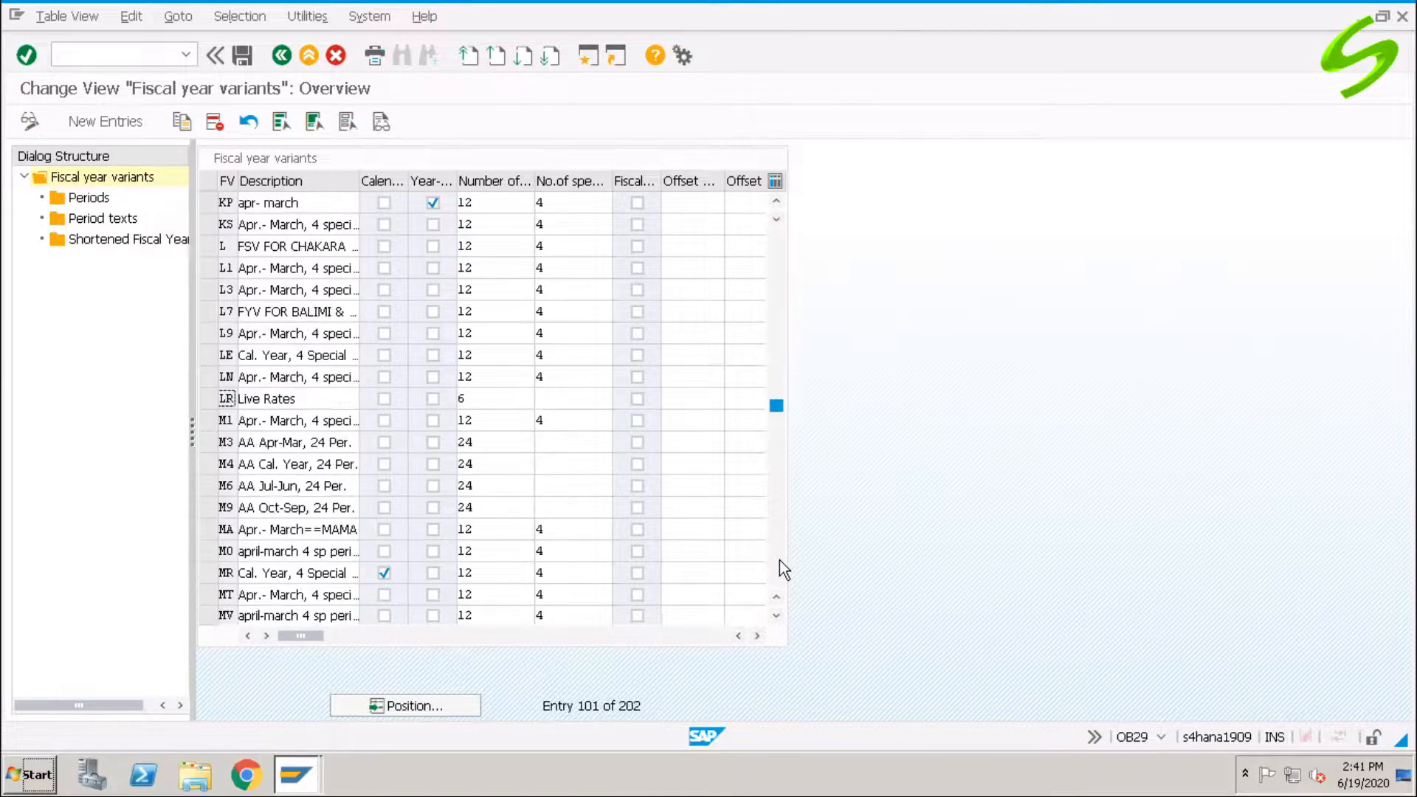
{"action": "left_click", "coordinate": [780, 561]}
{"action": "left_click", "coordinate": [780, 560]}
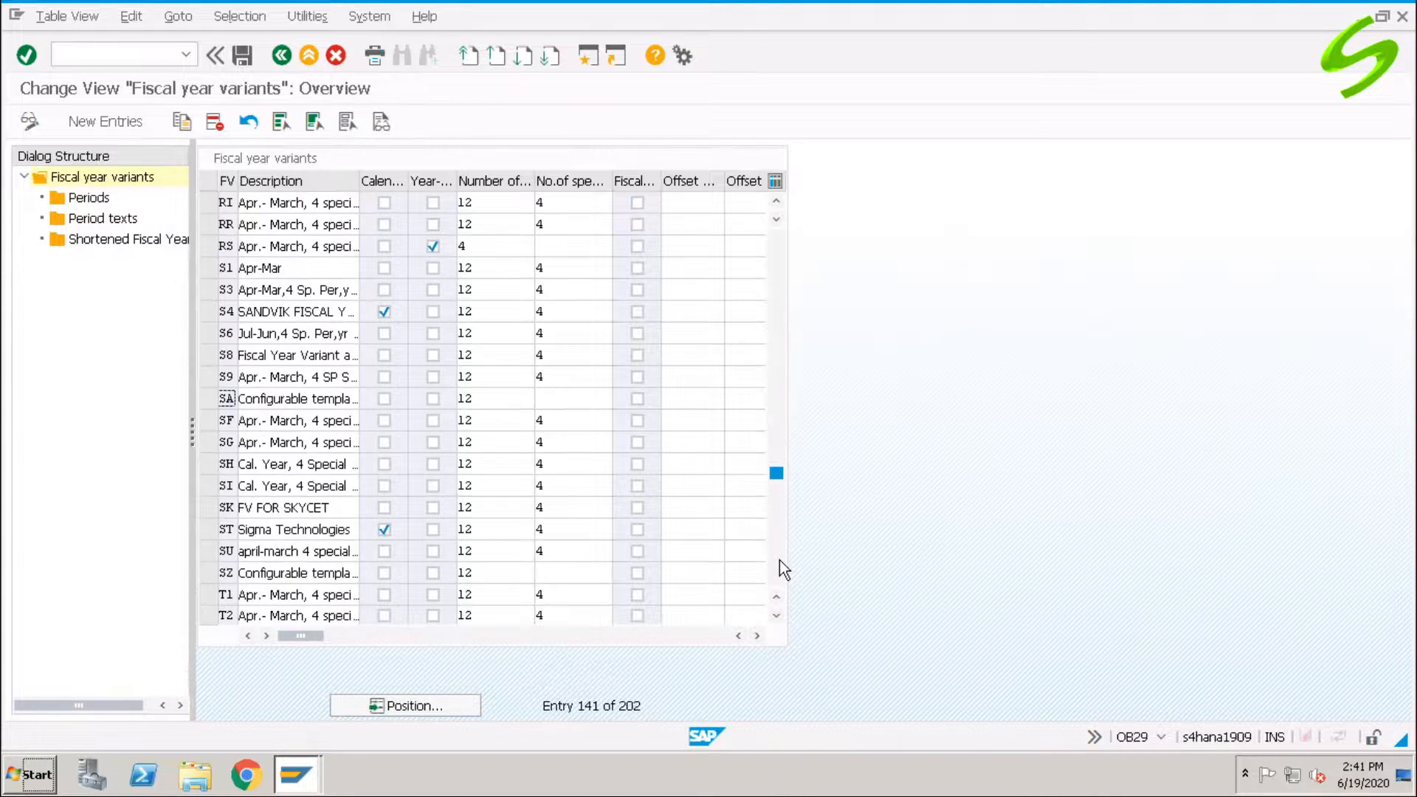
{"action": "left_click", "coordinate": [780, 561]}
{"action": "left_click", "coordinate": [779, 560]}
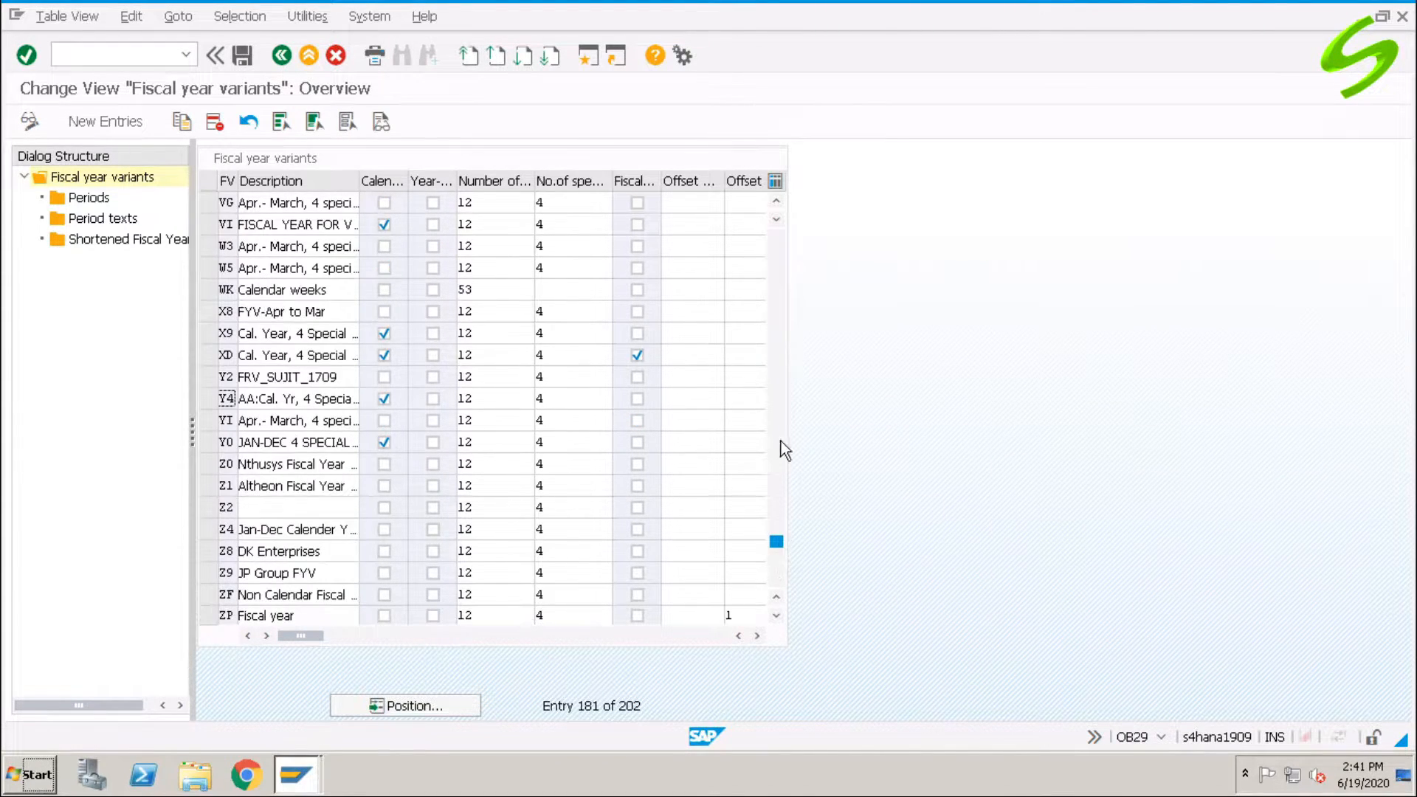
{"action": "left_click", "coordinate": [779, 269]}
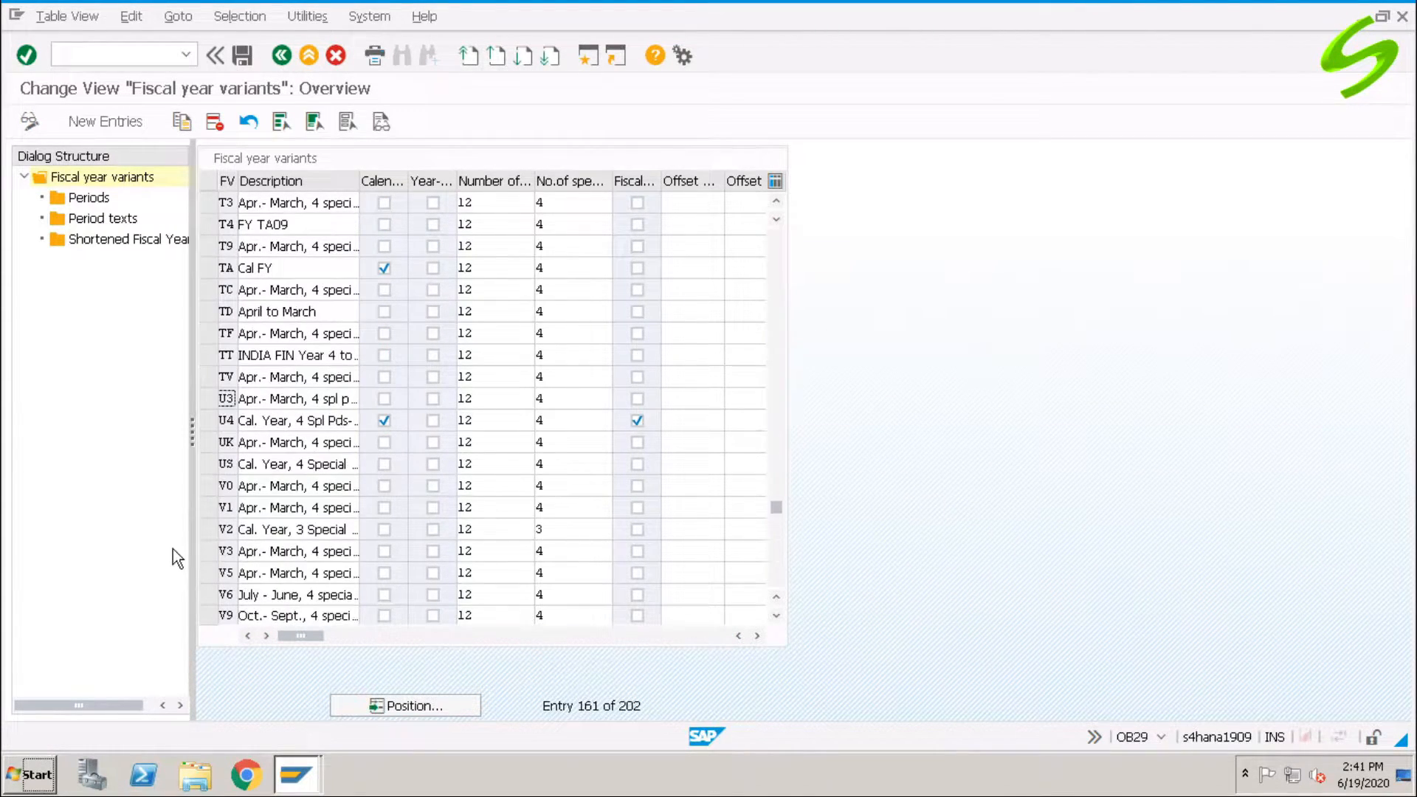
{"action": "left_click", "coordinate": [209, 507]}
{"action": "left_click", "coordinate": [210, 528], "text": "shift"}
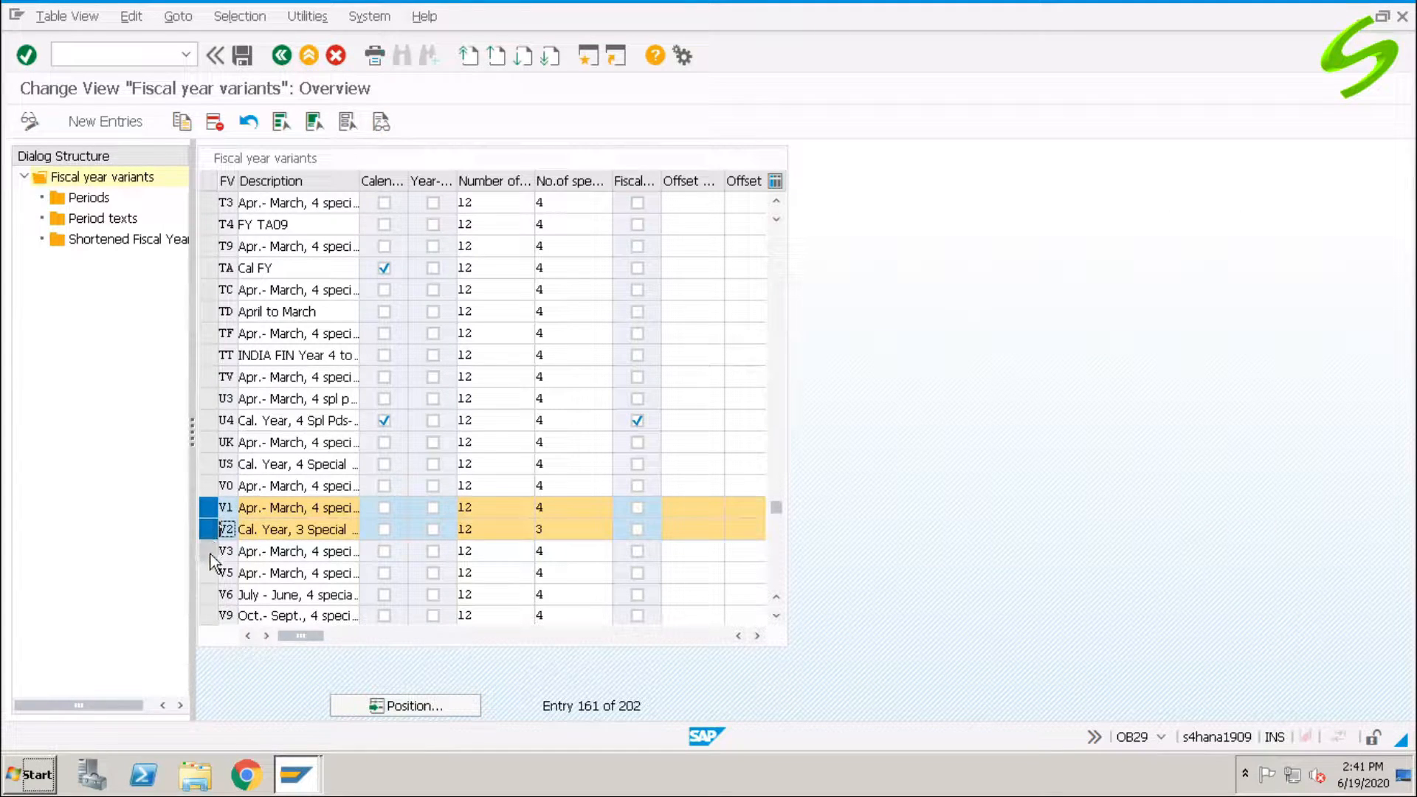
{"action": "left_click", "coordinate": [209, 551], "text": "shift"}
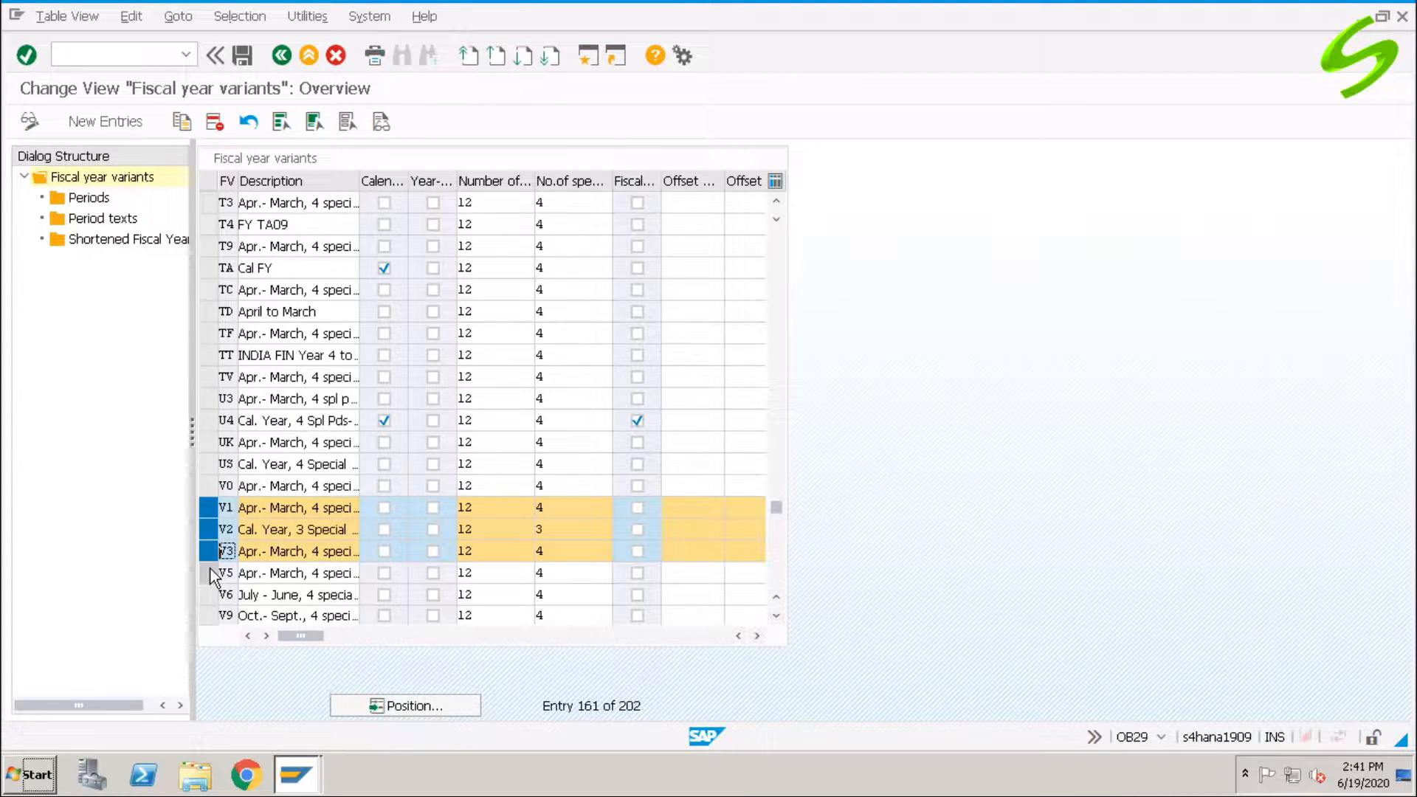
{"action": "left_click", "coordinate": [211, 572], "text": "shift"}
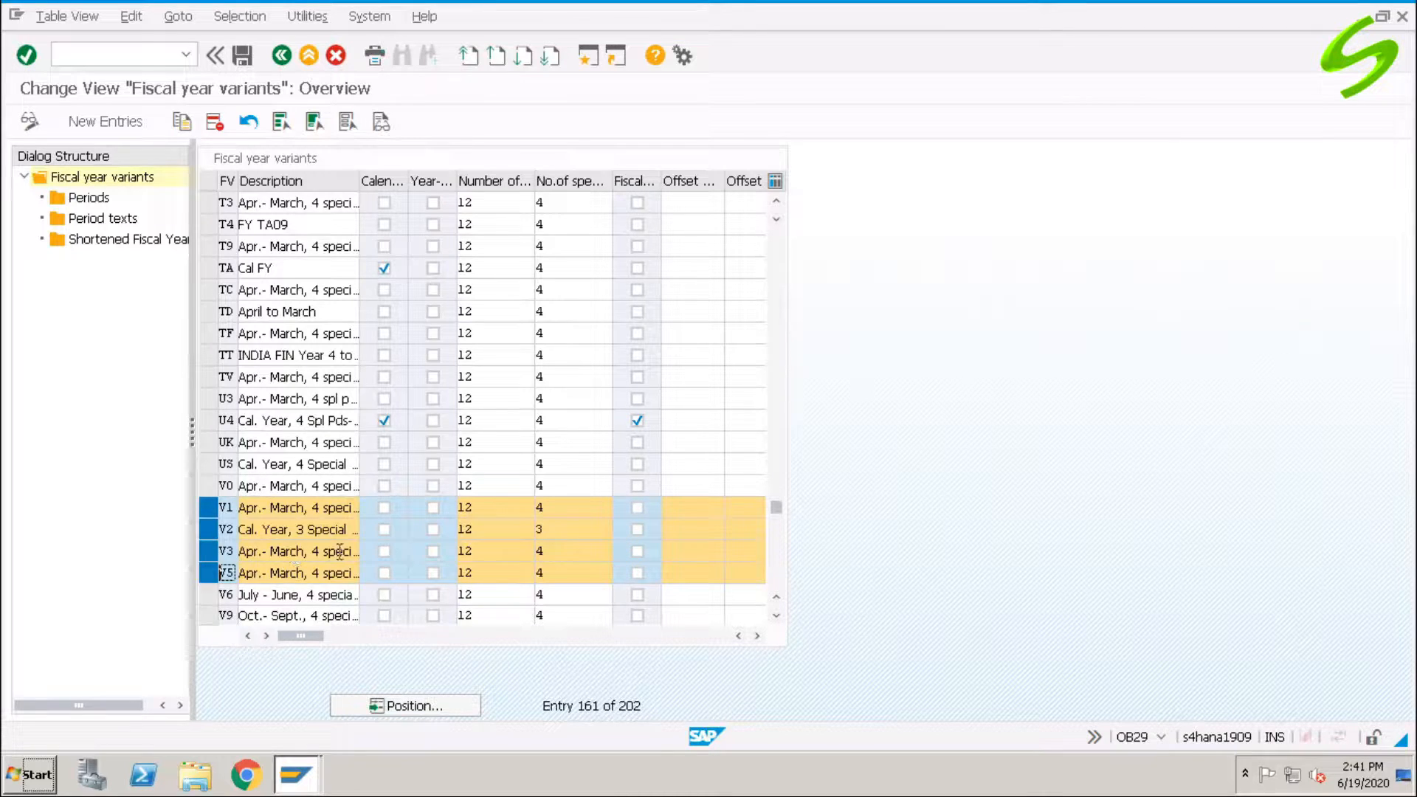
{"action": "left_click", "coordinate": [213, 575]}
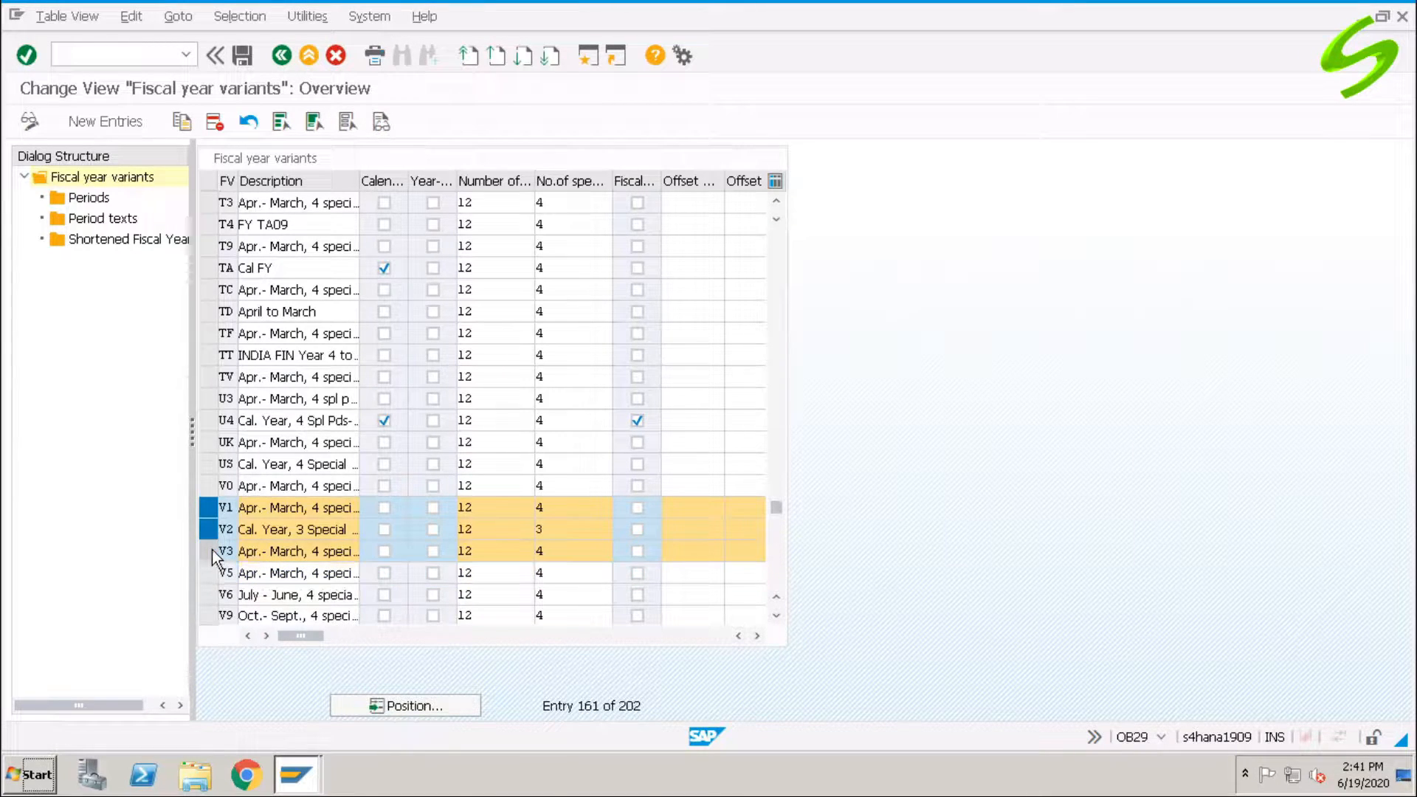
{"action": "left_click", "coordinate": [211, 551]}
{"action": "left_click", "coordinate": [211, 529]}
{"action": "left_click", "coordinate": [211, 507]}
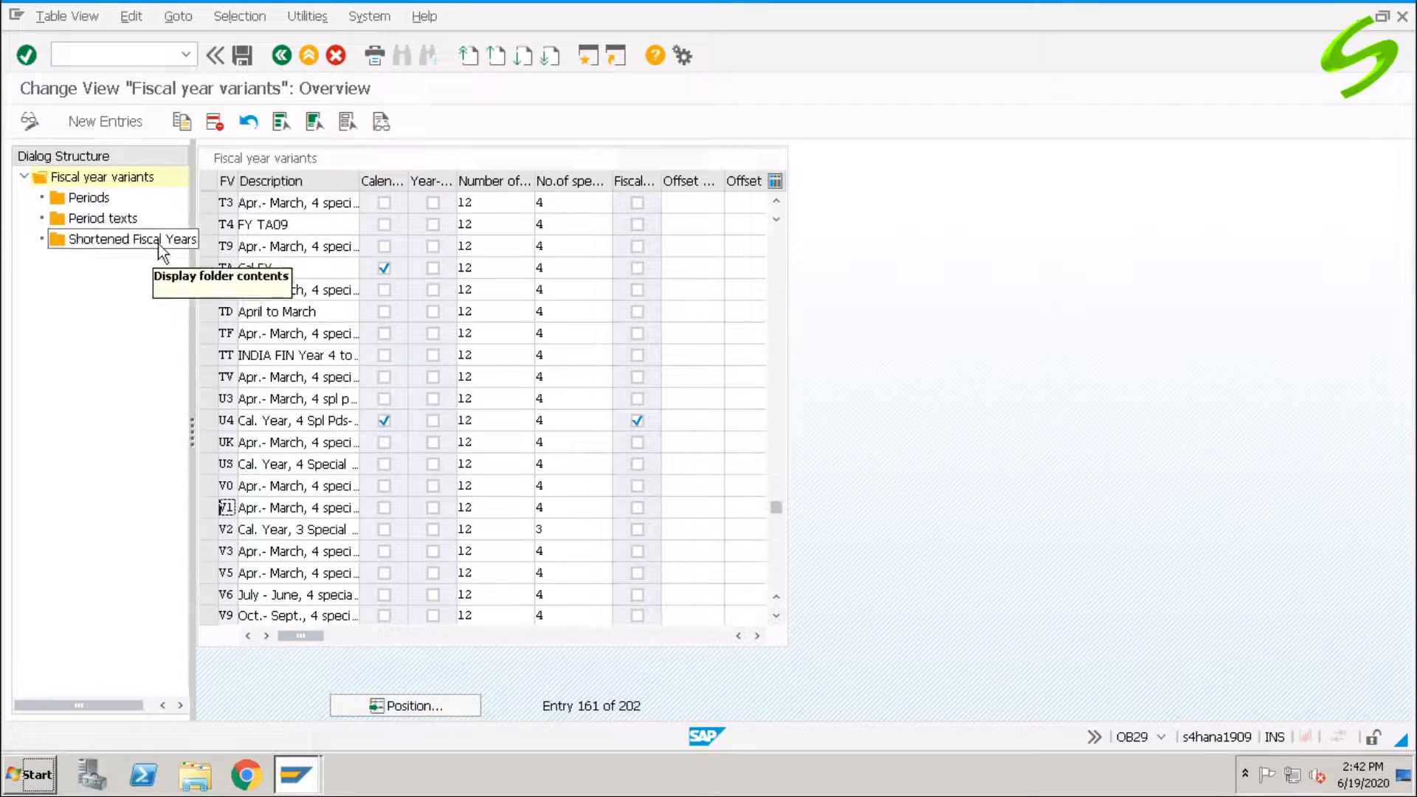
- Create a new fiscal year variant A0 with the description "Cal. Year, 4 Spl Per"
{"action": "left_click", "coordinate": [121, 123]}
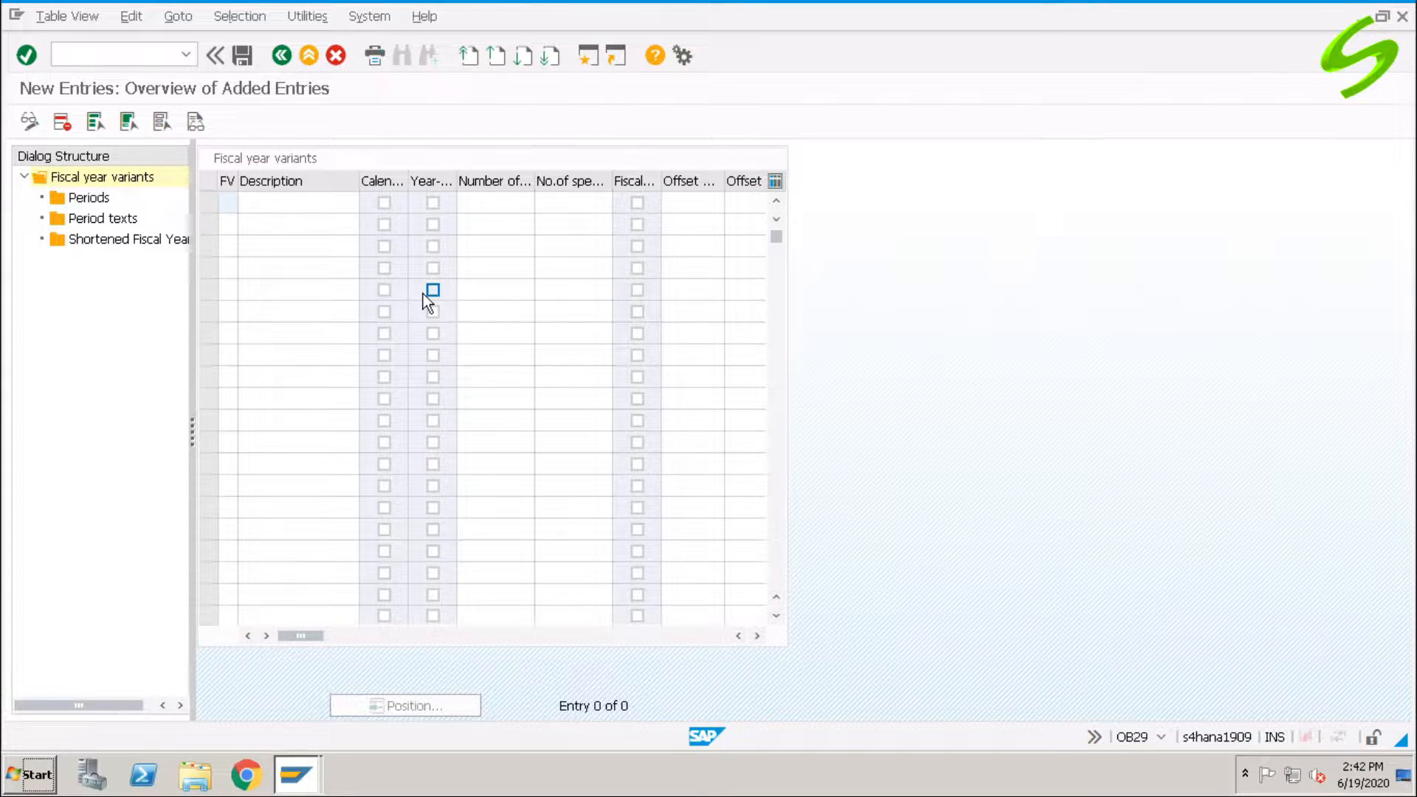
{"action": "type", "text": "a0"}
{"action": "key", "text": "Tab"}
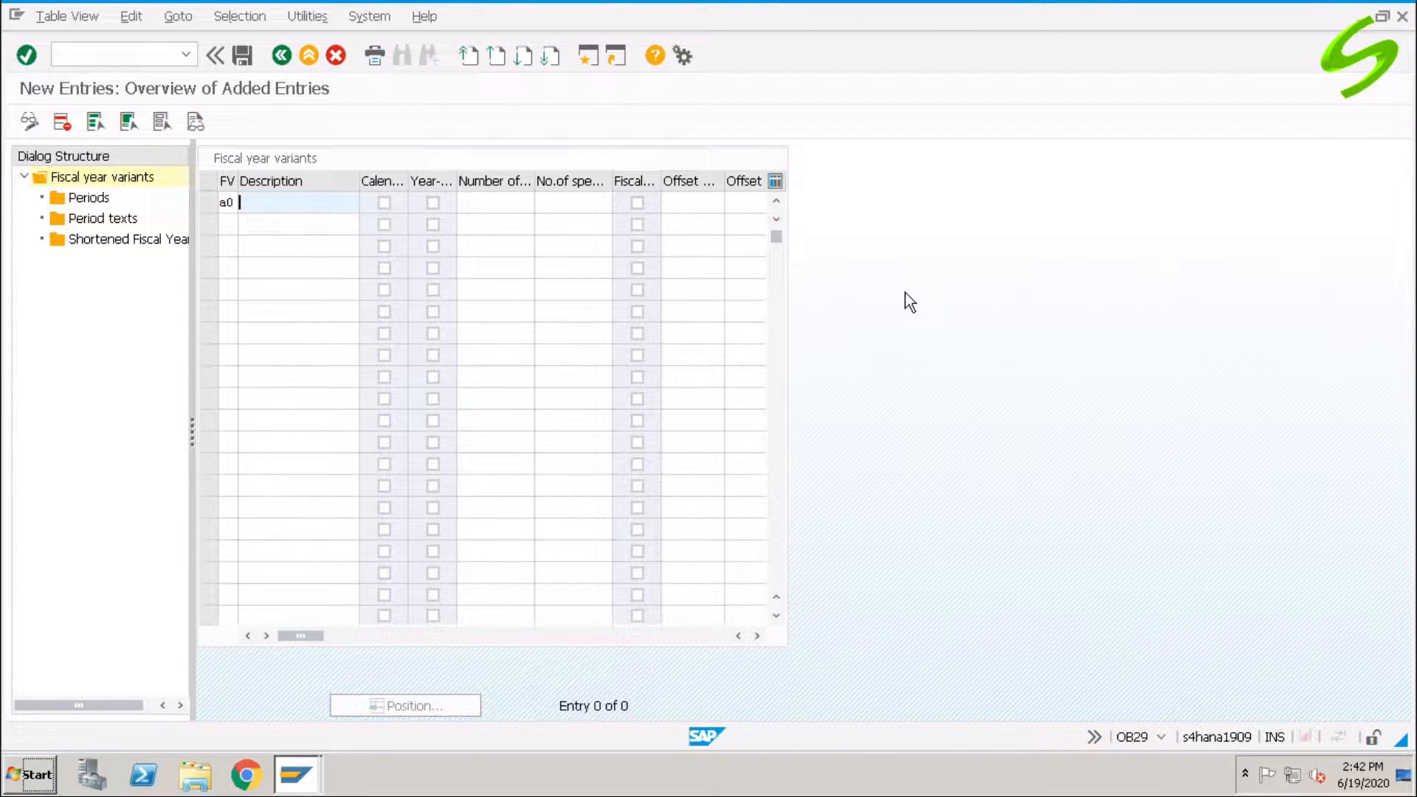
{"action": "type", "text": "Cal"}
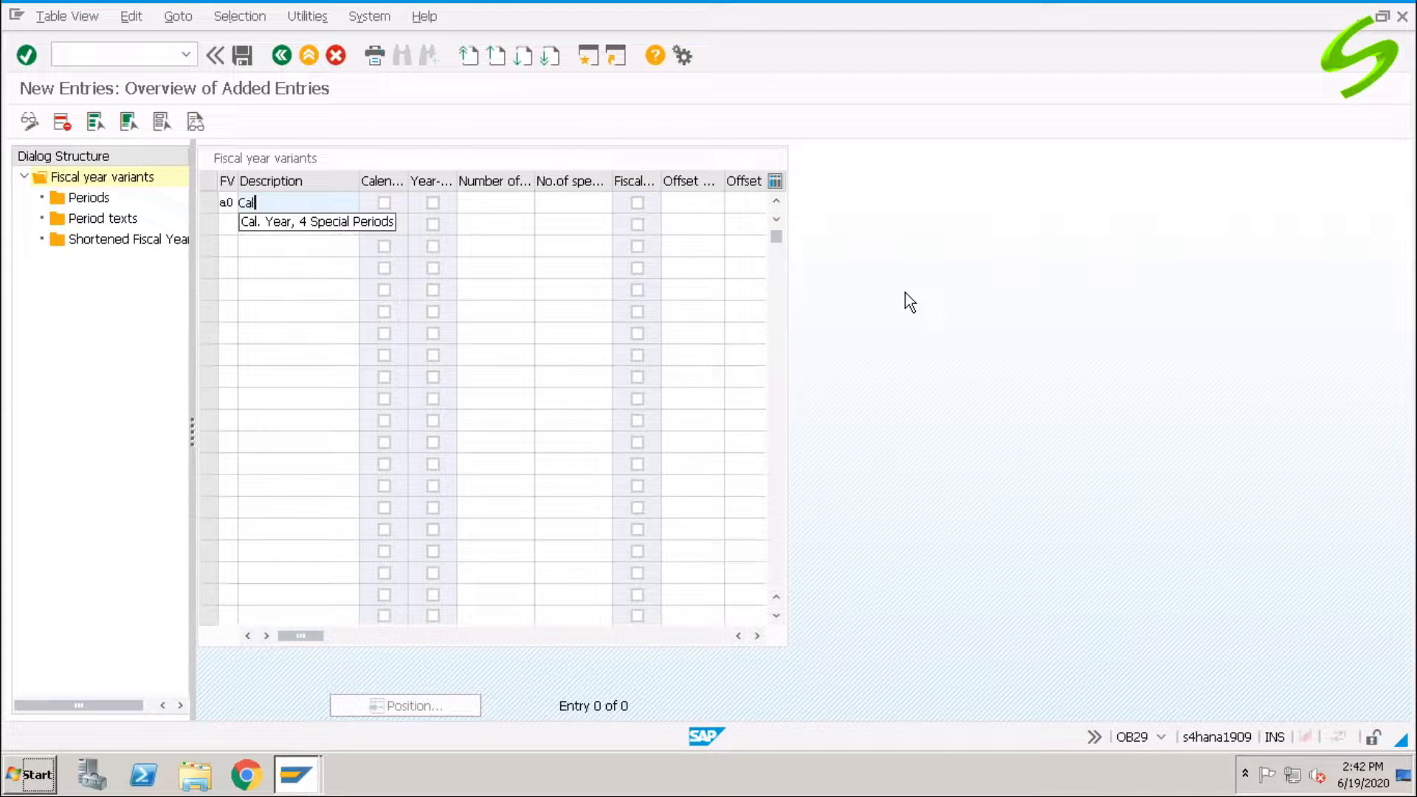
{"action": "type", "text": ". Year, 4 Spl P"}
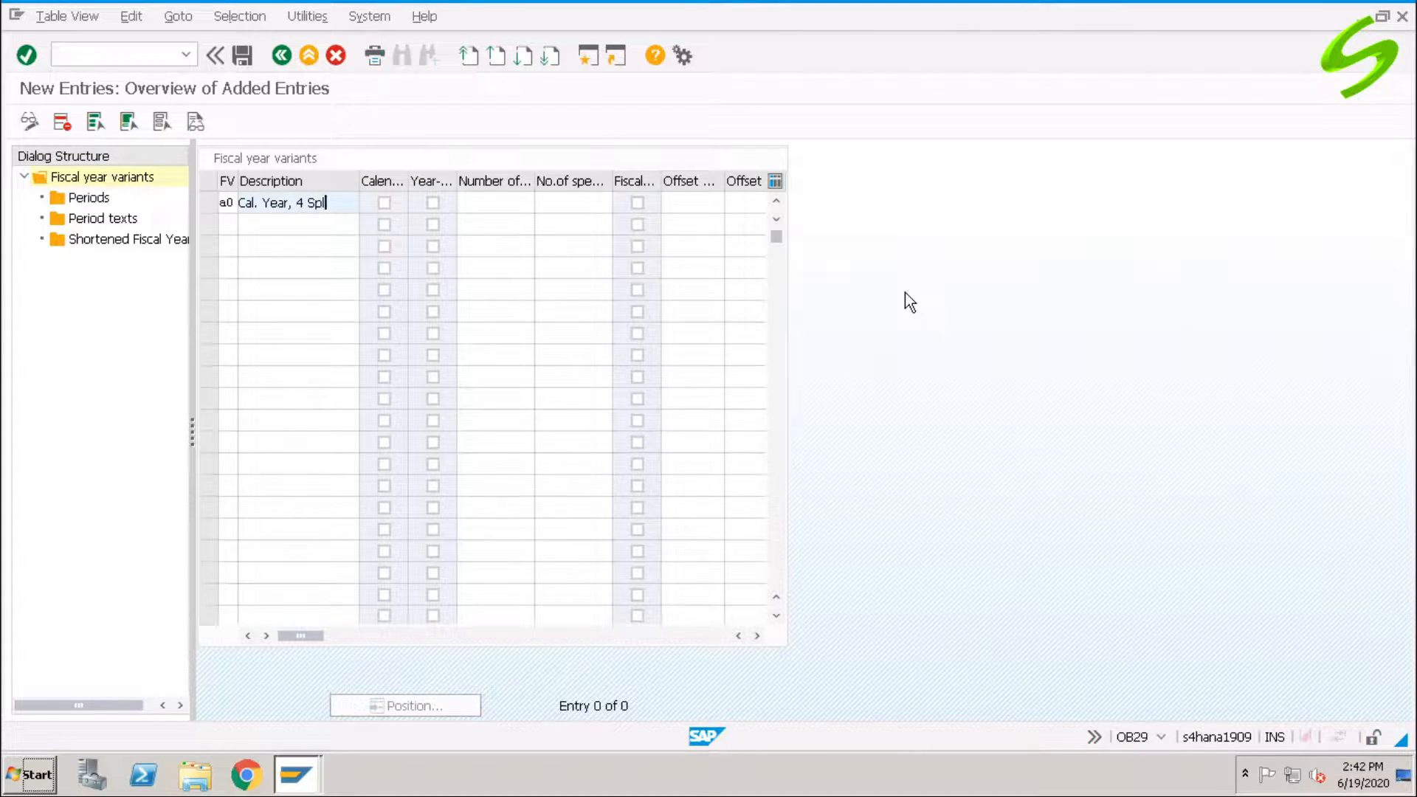
{"action": "type", "text": "er"}
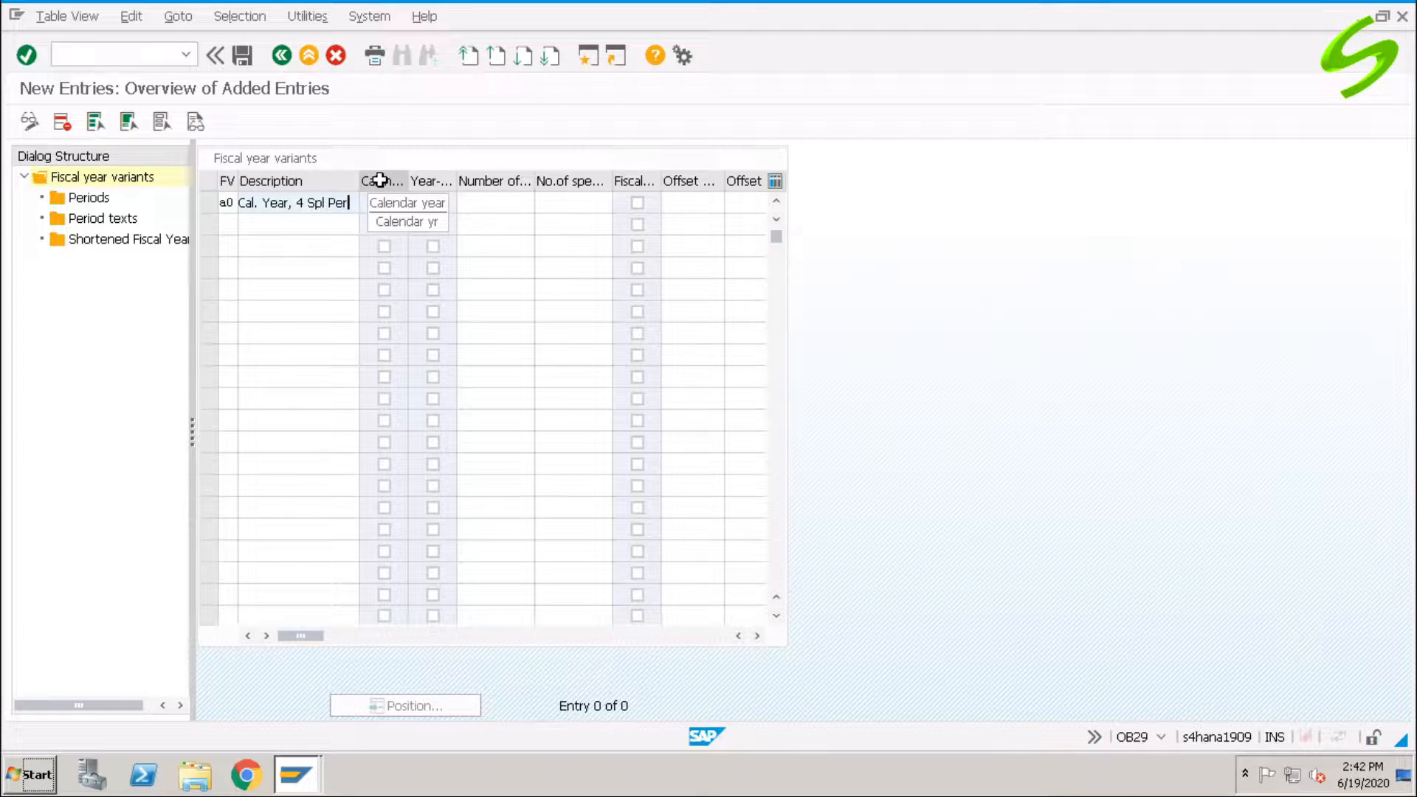
- Mark variant A0 as a calendar year with 12 posting periods and 4 special periods, and save it
{"action": "left_click", "coordinate": [383, 202]}
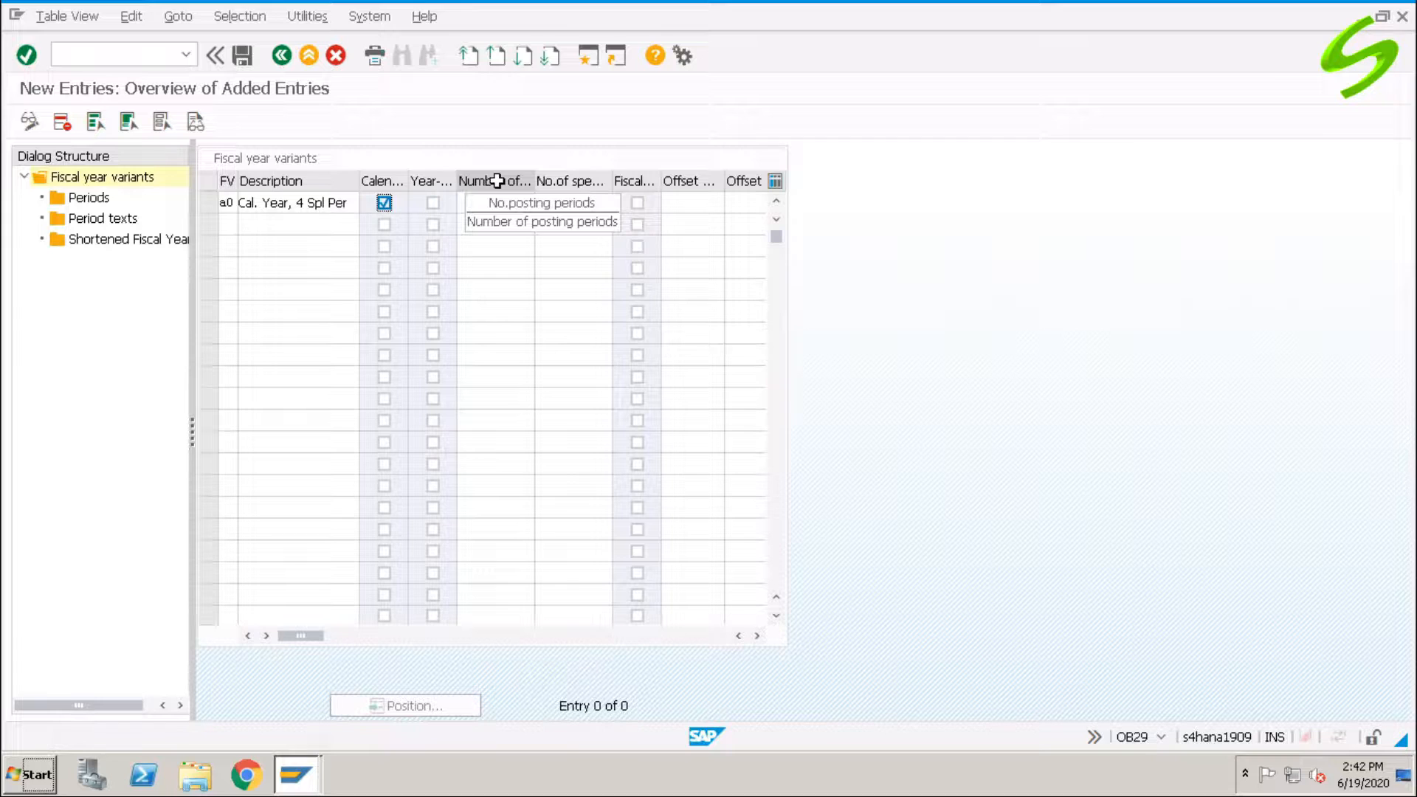
{"action": "left_click", "coordinate": [489, 204]}
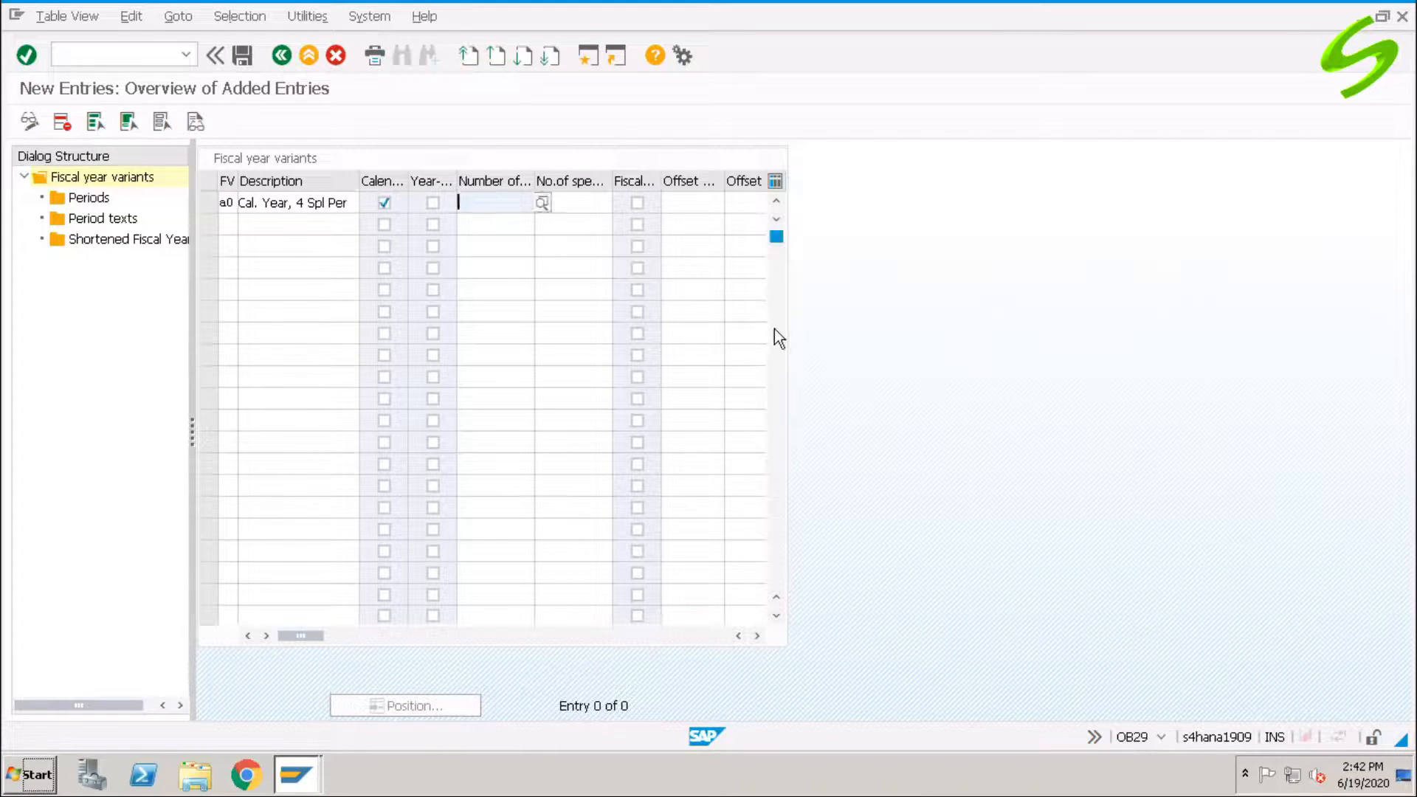
{"action": "type", "text": "12"}
{"action": "key", "text": "Tab"}
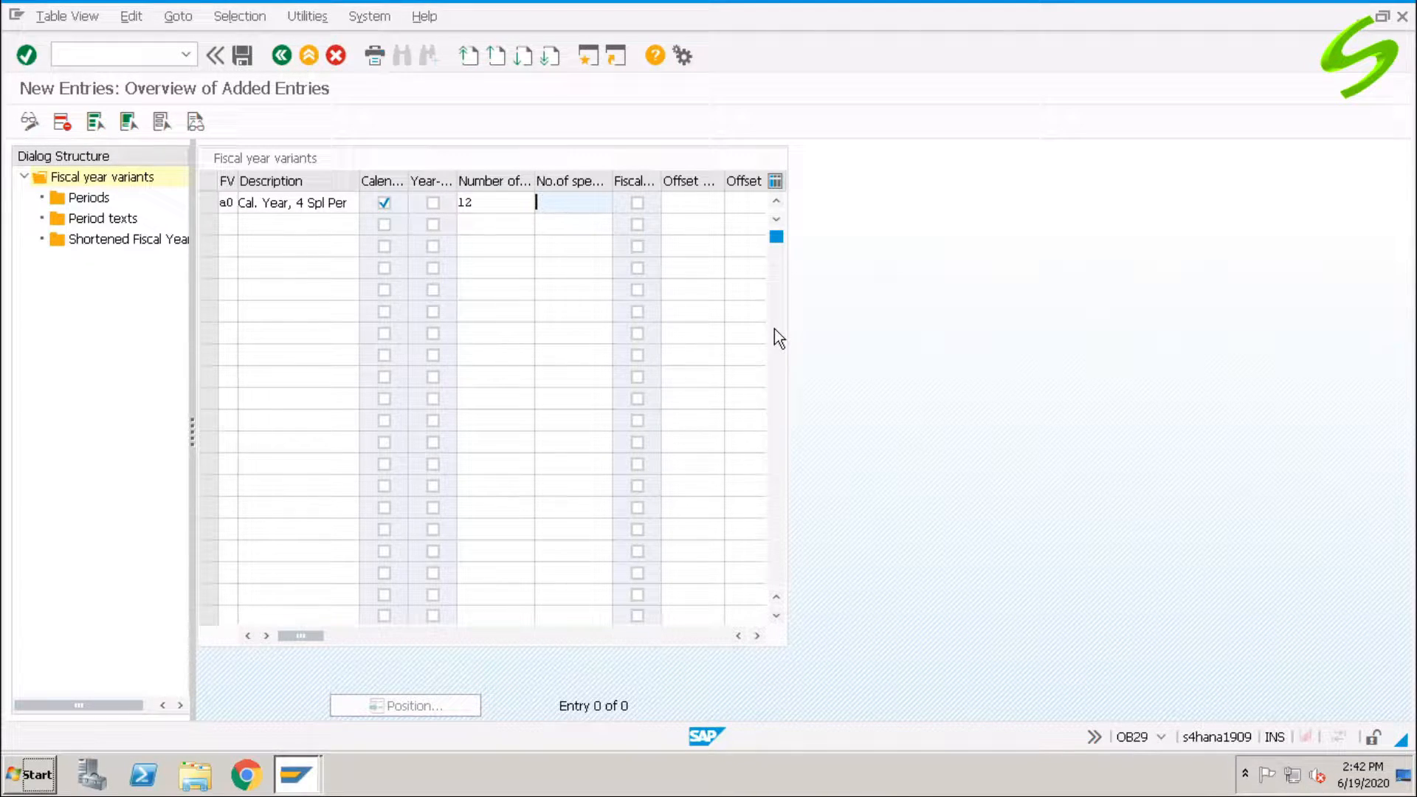
{"action": "type", "text": "4"}
{"action": "key", "text": "Return"}
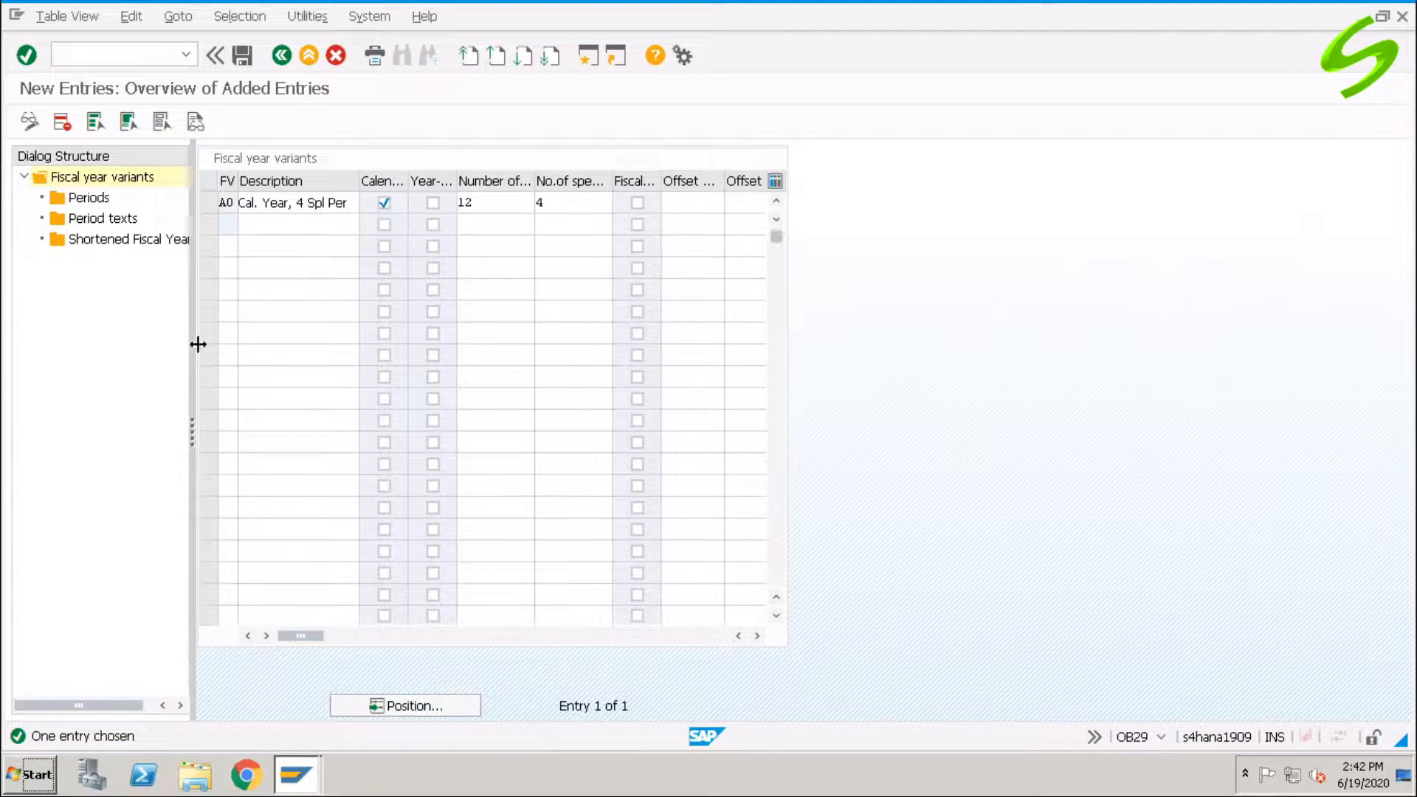
{"action": "left_click", "coordinate": [241, 59]}
- Try to open the period definitions of fiscal year variant A0
{"action": "left_click", "coordinate": [208, 203]}
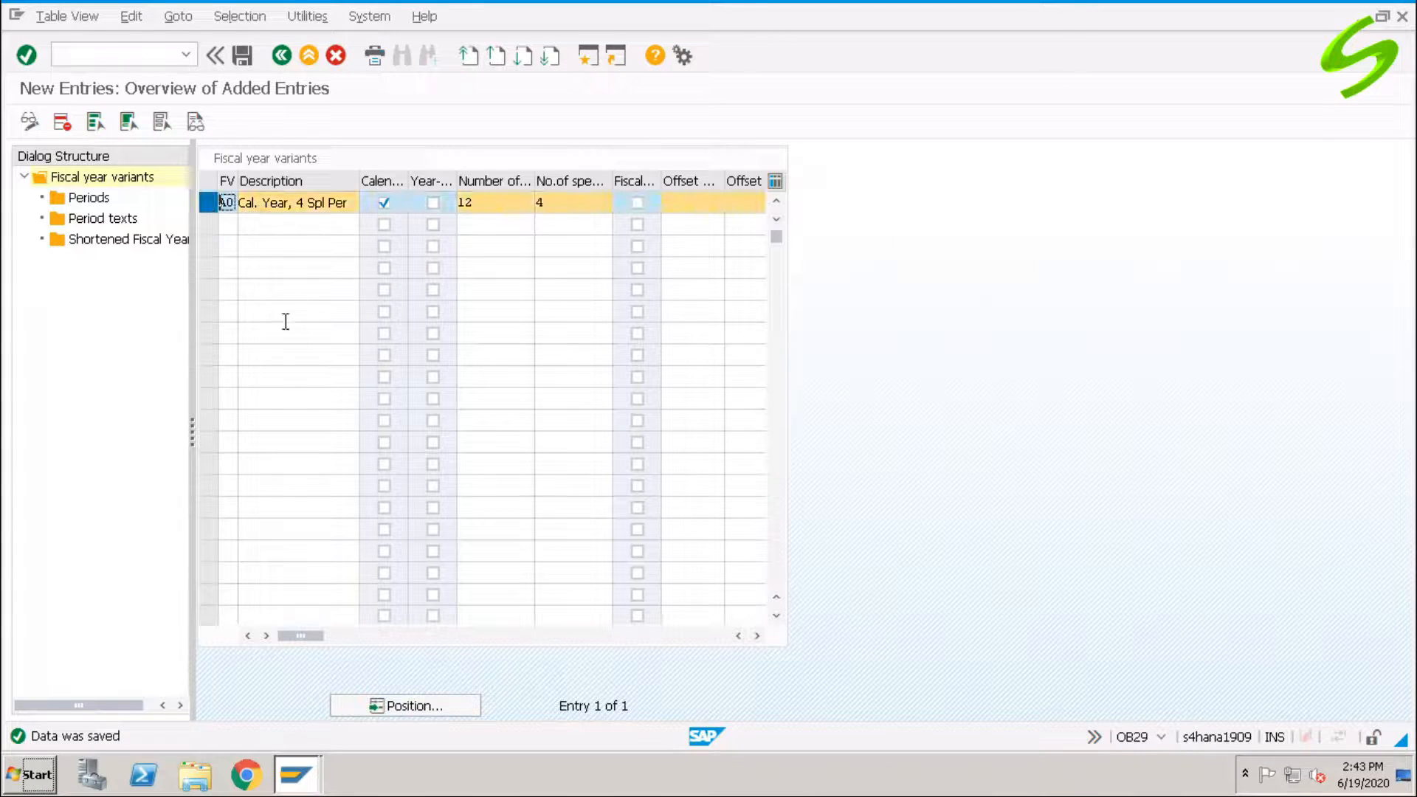
{"action": "double_click", "coordinate": [97, 201]}
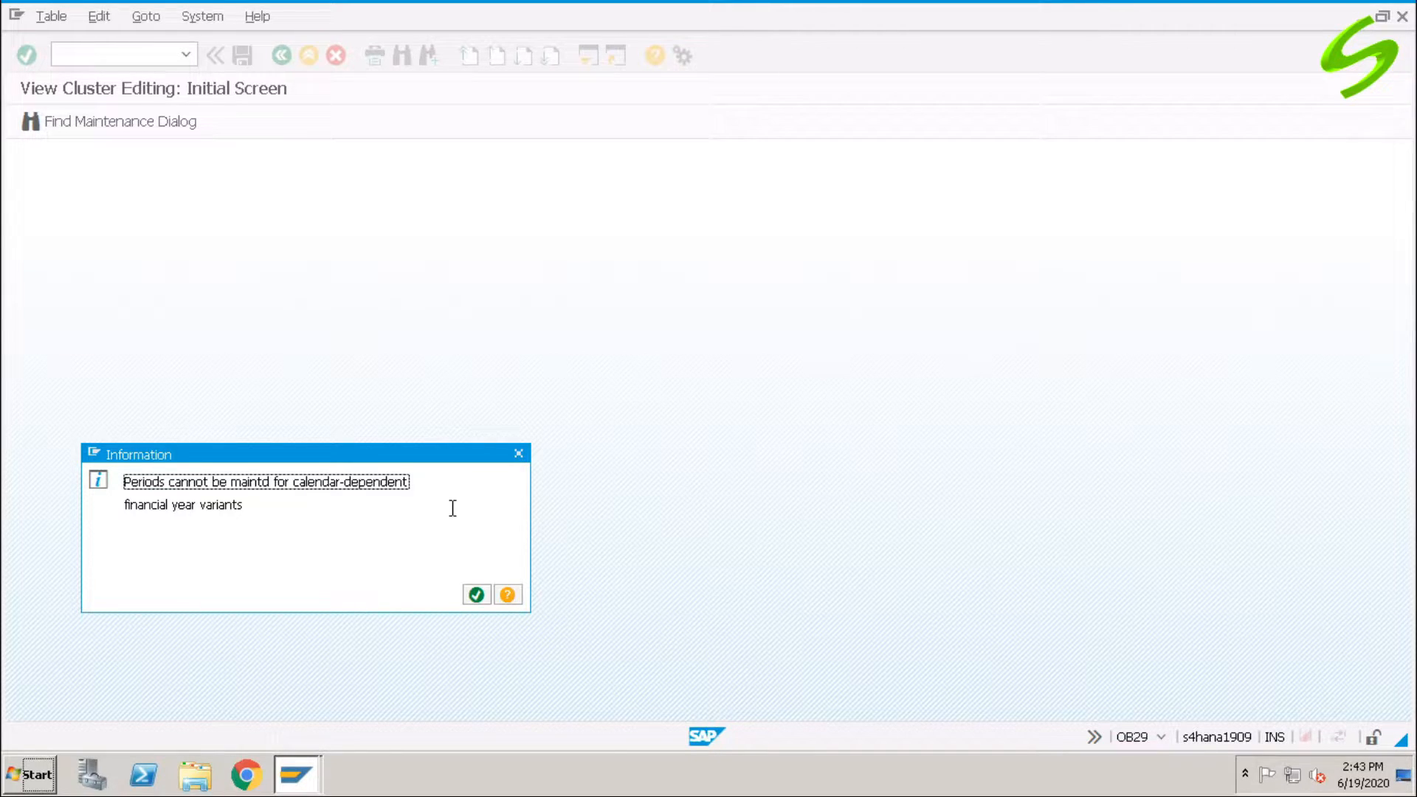
{"action": "left_click", "coordinate": [476, 594]}
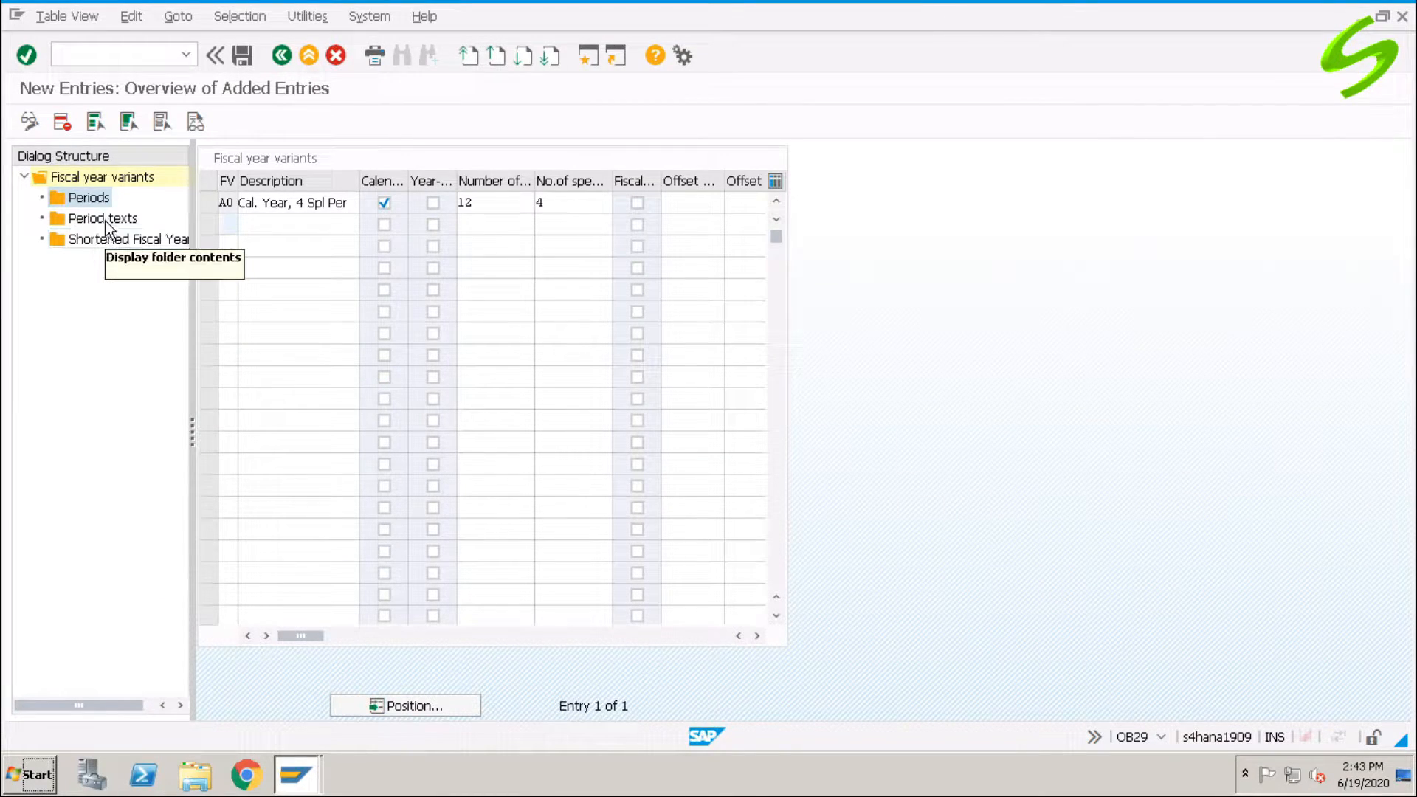
- Add a period text for variant A0 with language EN, period 1, short text JAN and long text JANUARY
{"action": "left_click", "coordinate": [205, 207]}
{"action": "double_click", "coordinate": [87, 215]}
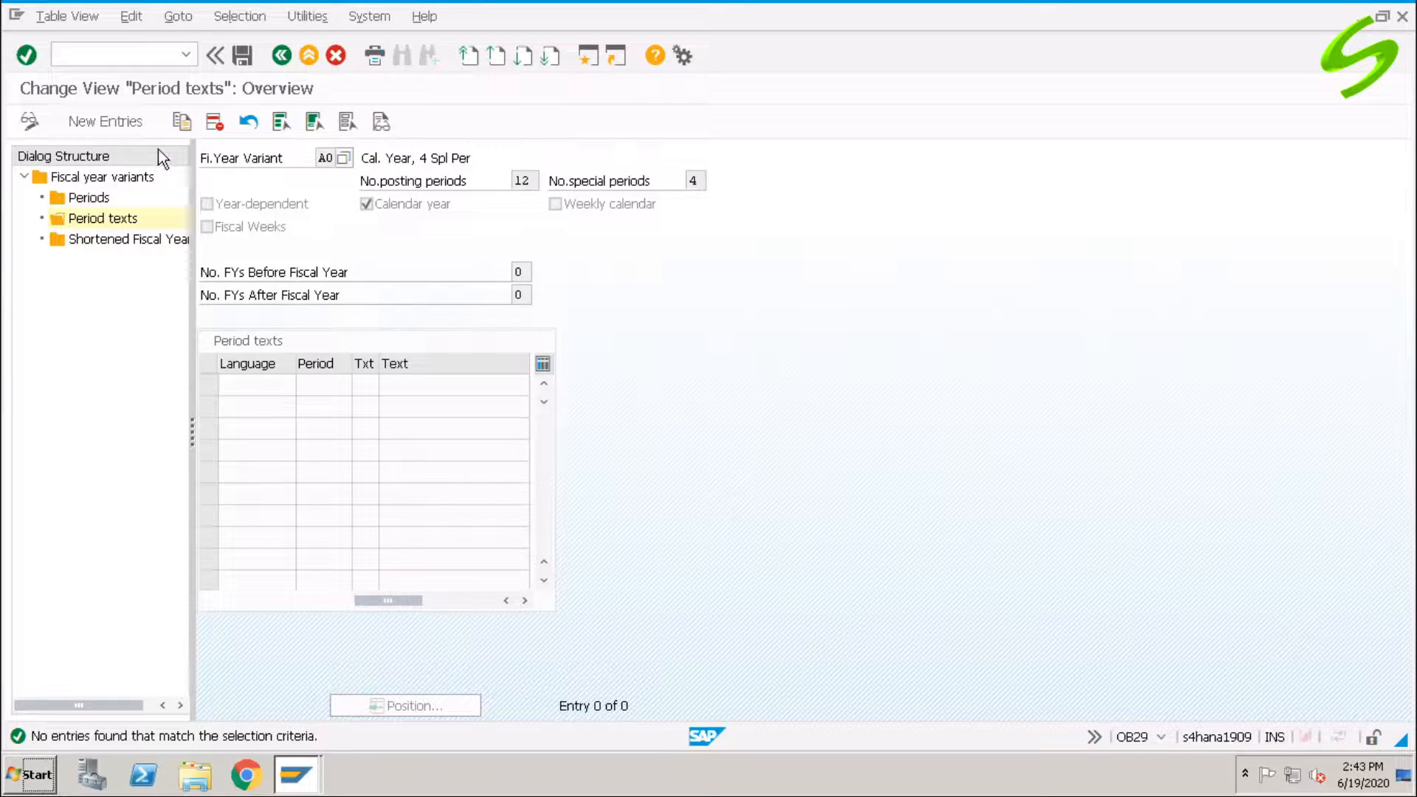
{"action": "left_click", "coordinate": [107, 122]}
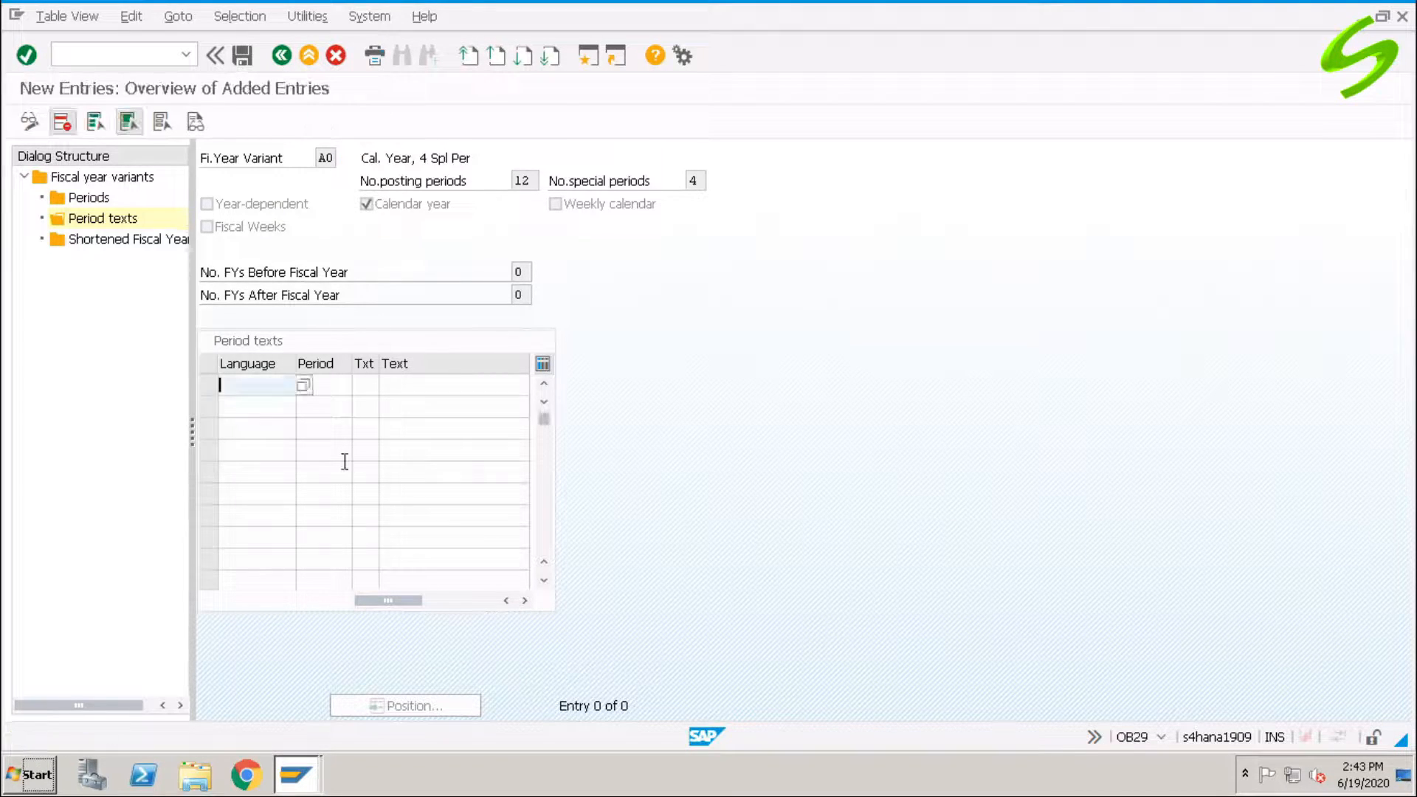
{"action": "type", "text": "EN"}
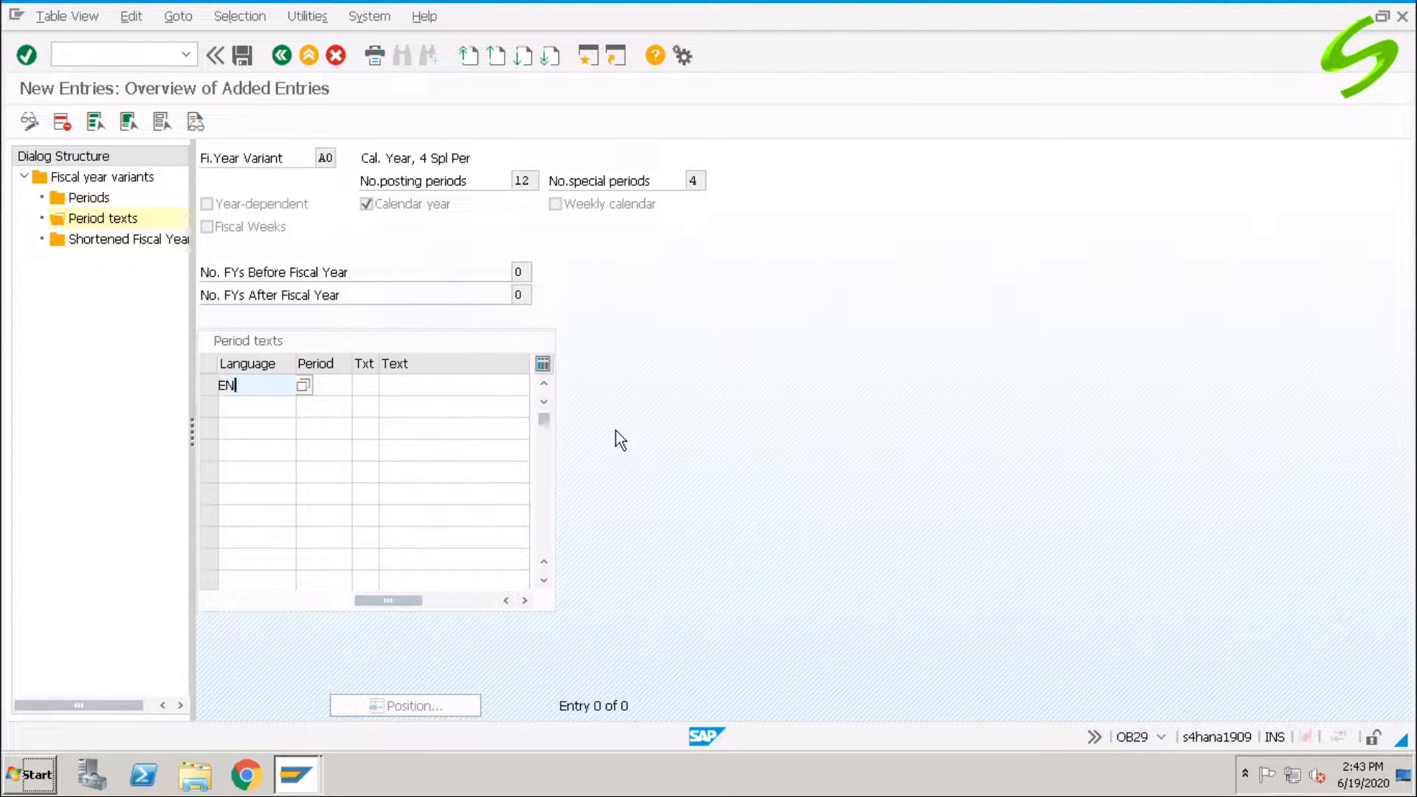
{"action": "key", "text": "Tab"}
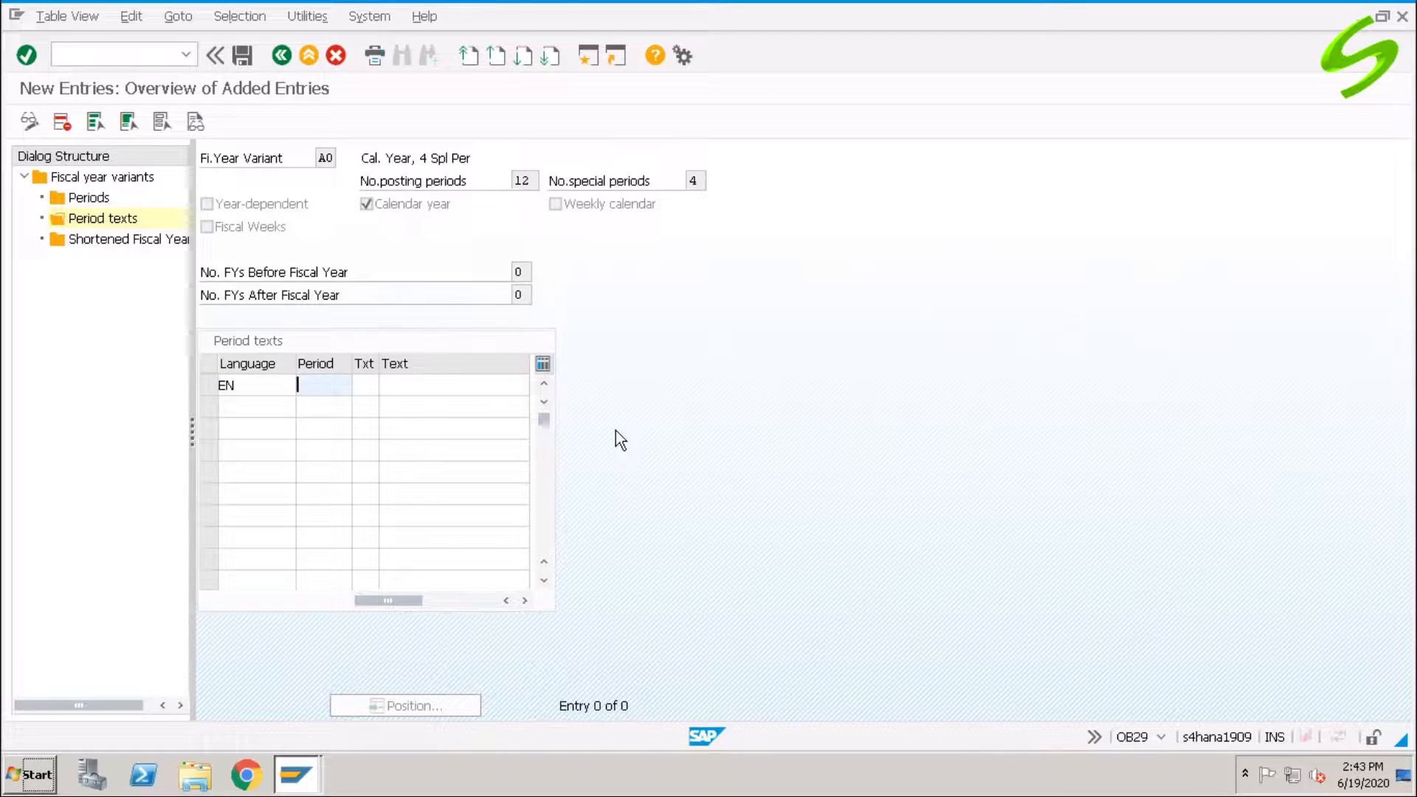
{"action": "type", "text": "1"}
{"action": "key", "text": "Tab"}
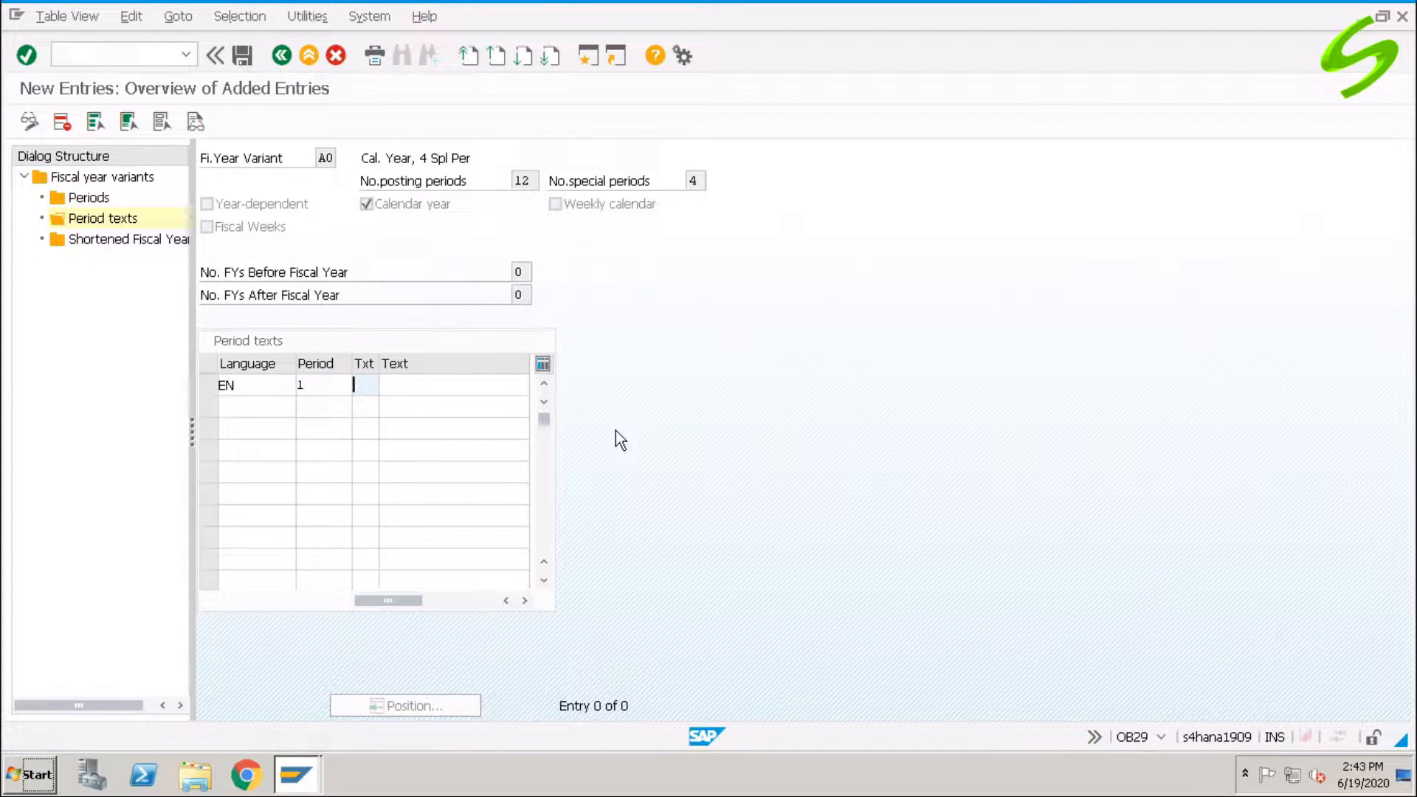
{"action": "type", "text": "JAN"}
{"action": "key", "text": "Tab"}
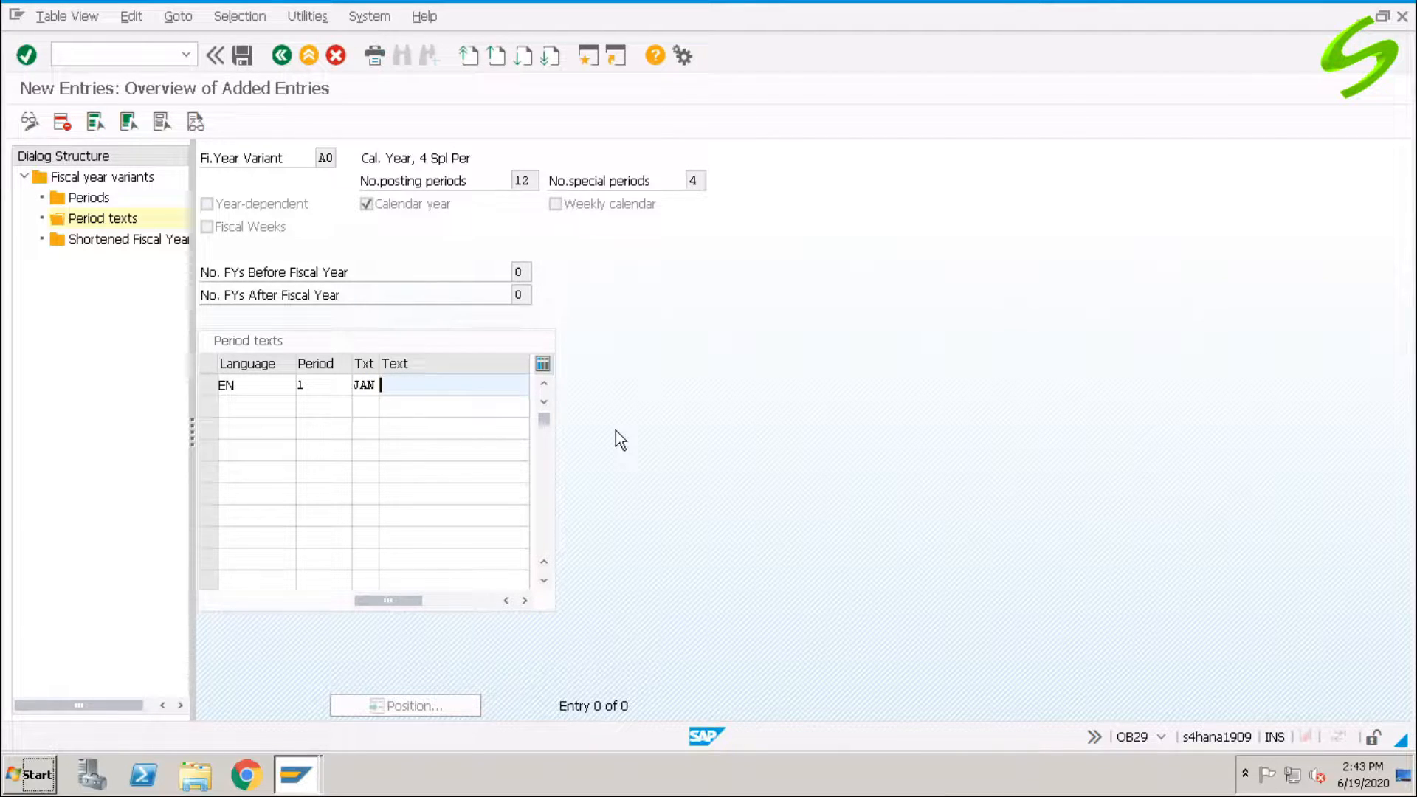
{"action": "type", "text": "JANUARY"}
{"action": "key", "text": "Tab"}
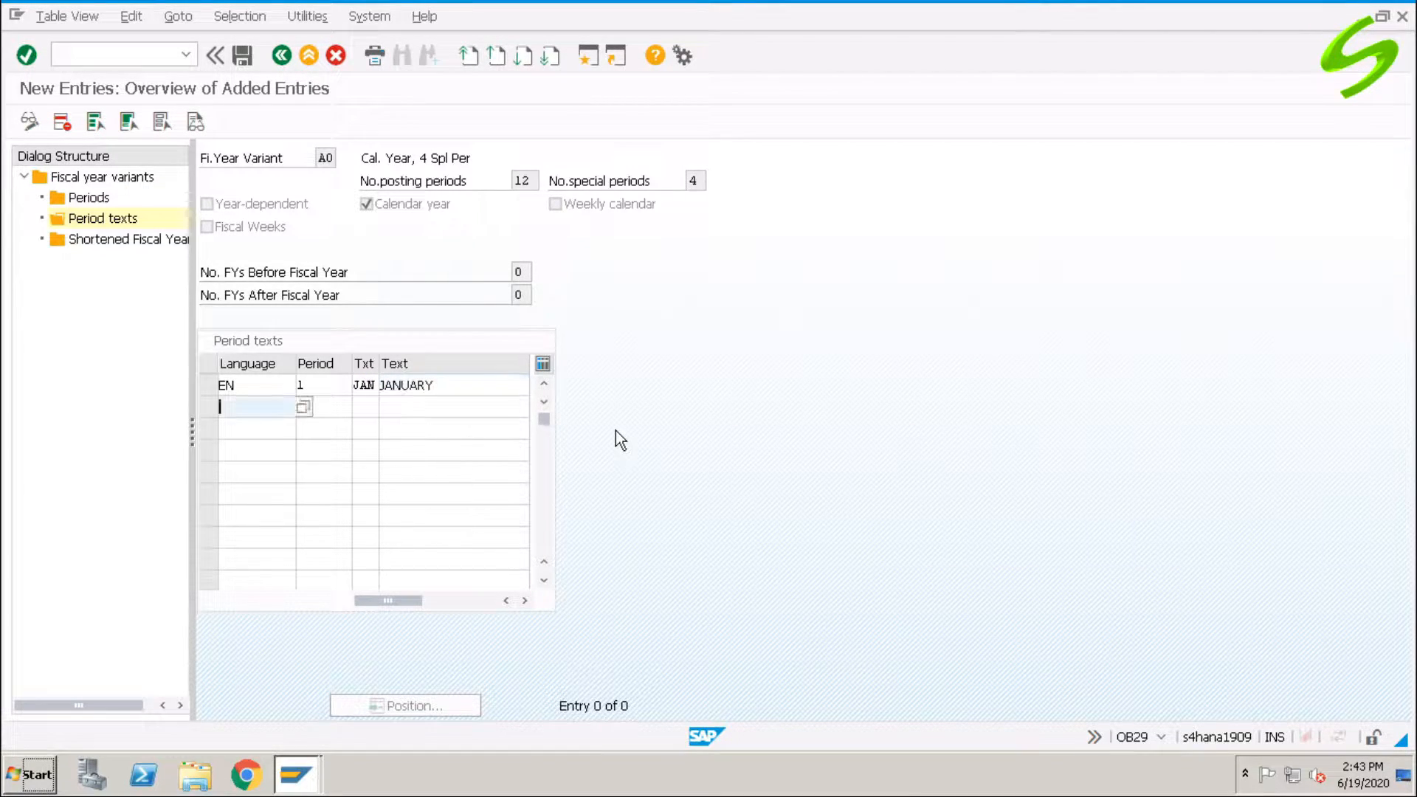
- Add a period text for variant A0 with language EN, period 2, short text FEB and long text FEBRUARY
{"action": "type", "text": "en"}
{"action": "key", "text": "BackSpace"}
{"action": "key", "text": "BackSpace"}
{"action": "type", "text": "en"}
{"action": "key", "text": "Tab"}
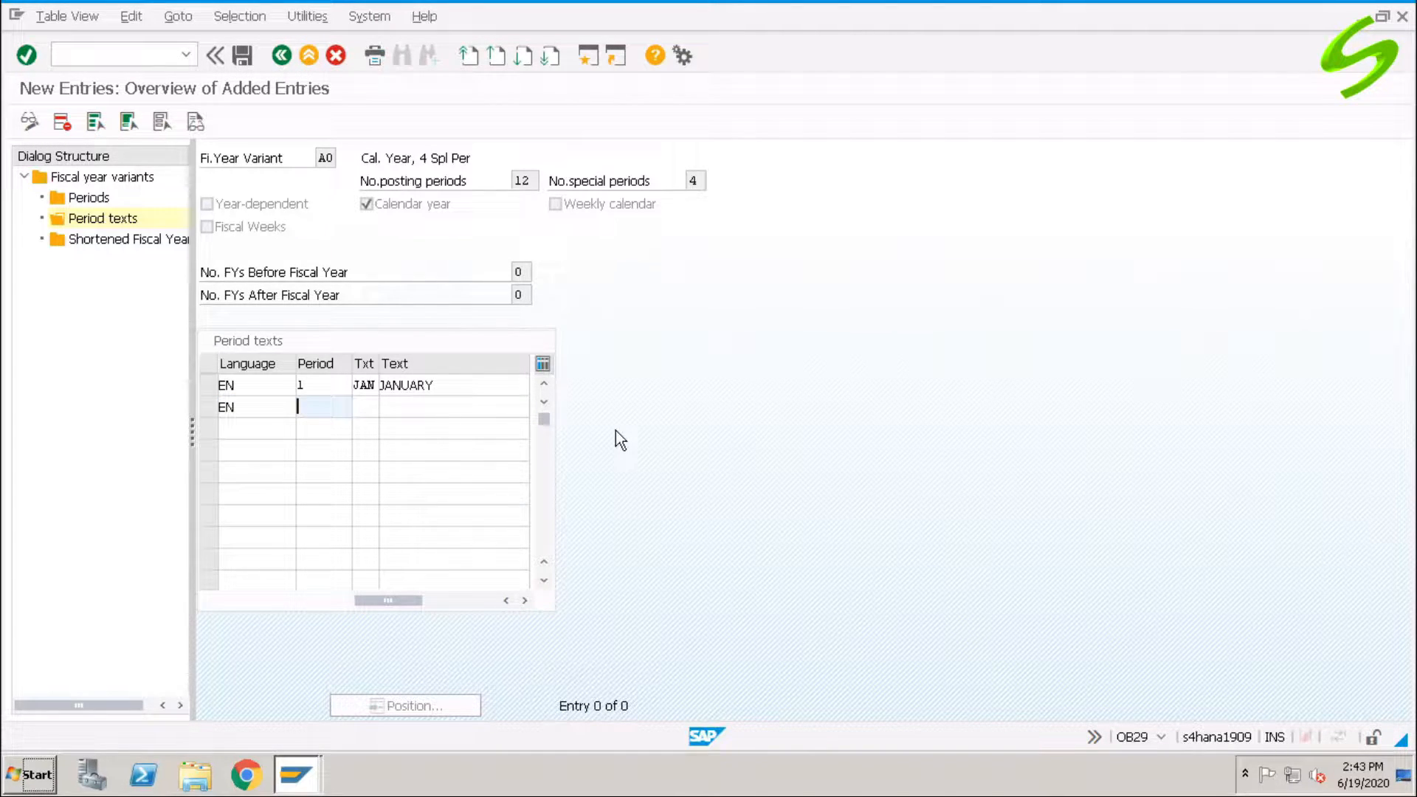
{"action": "type", "text": "2"}
{"action": "key", "text": "Tab"}
{"action": "type", "text": "FEB"}
{"action": "key", "text": "Tab"}
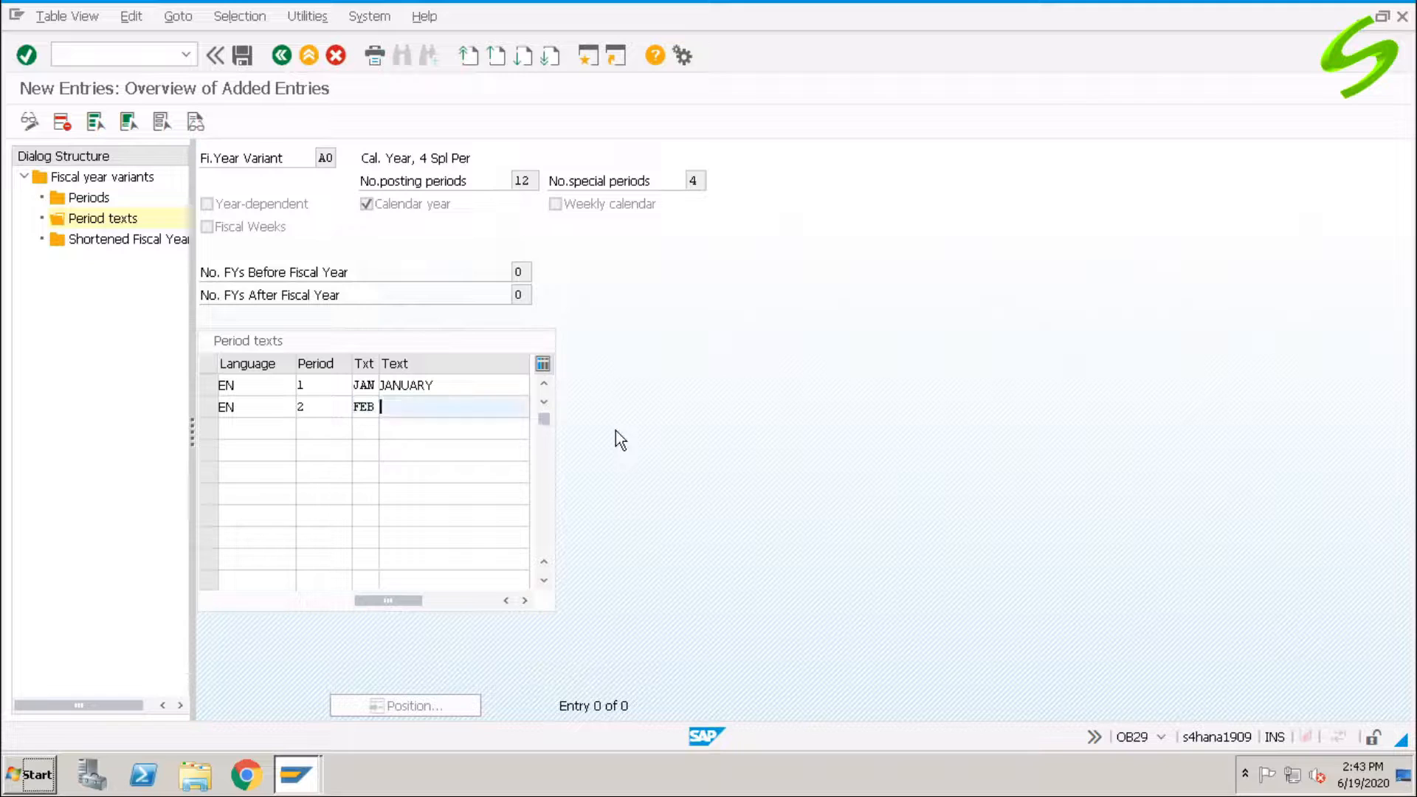
{"action": "type", "text": "FEBRUARY"}
{"action": "key", "text": "Tab"}
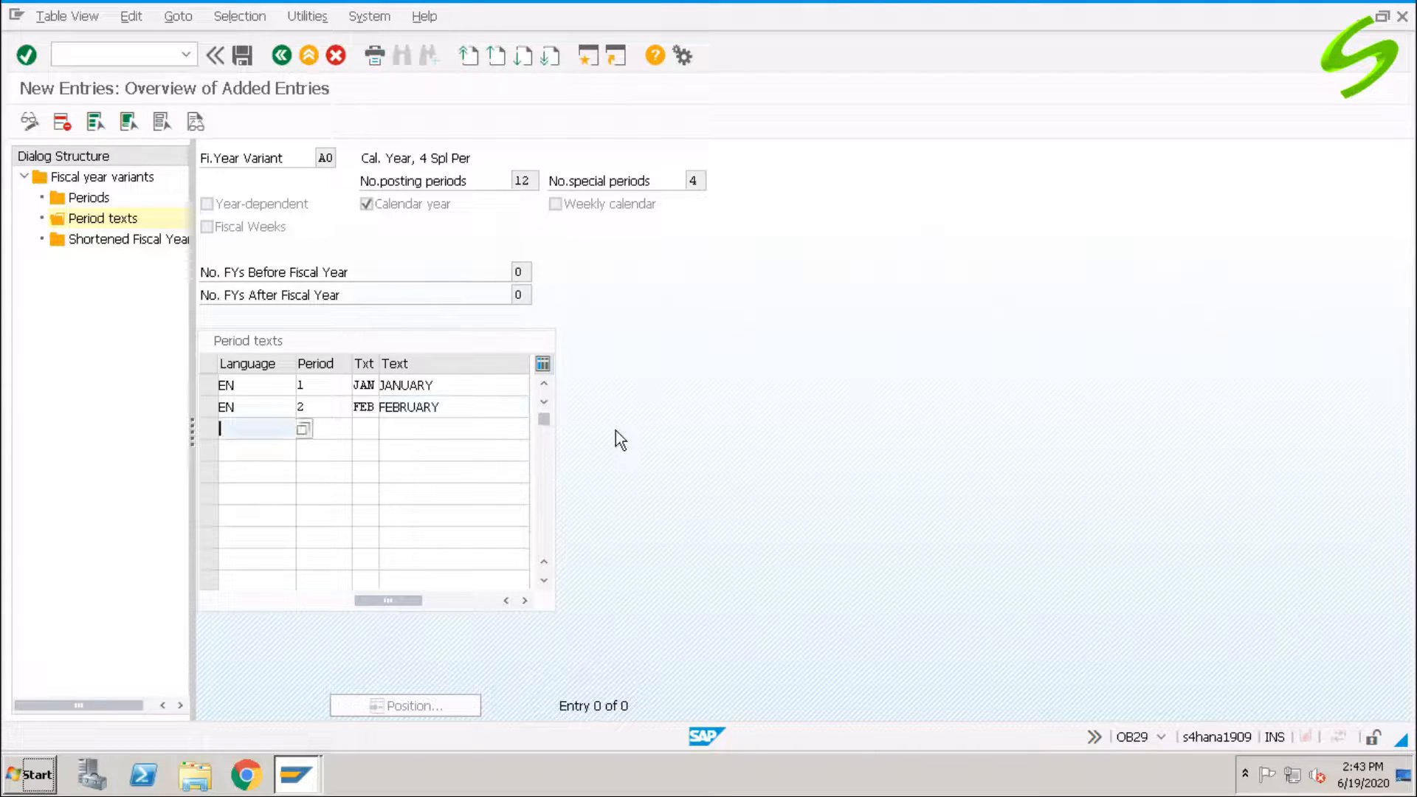
- Add a period text with language EN, period 3, short text MAR and long text MARCH
{"action": "type", "text": "EN"}
{"action": "key", "text": "Tab"}
{"action": "type", "text": "3"}
{"action": "key", "text": "Tab"}
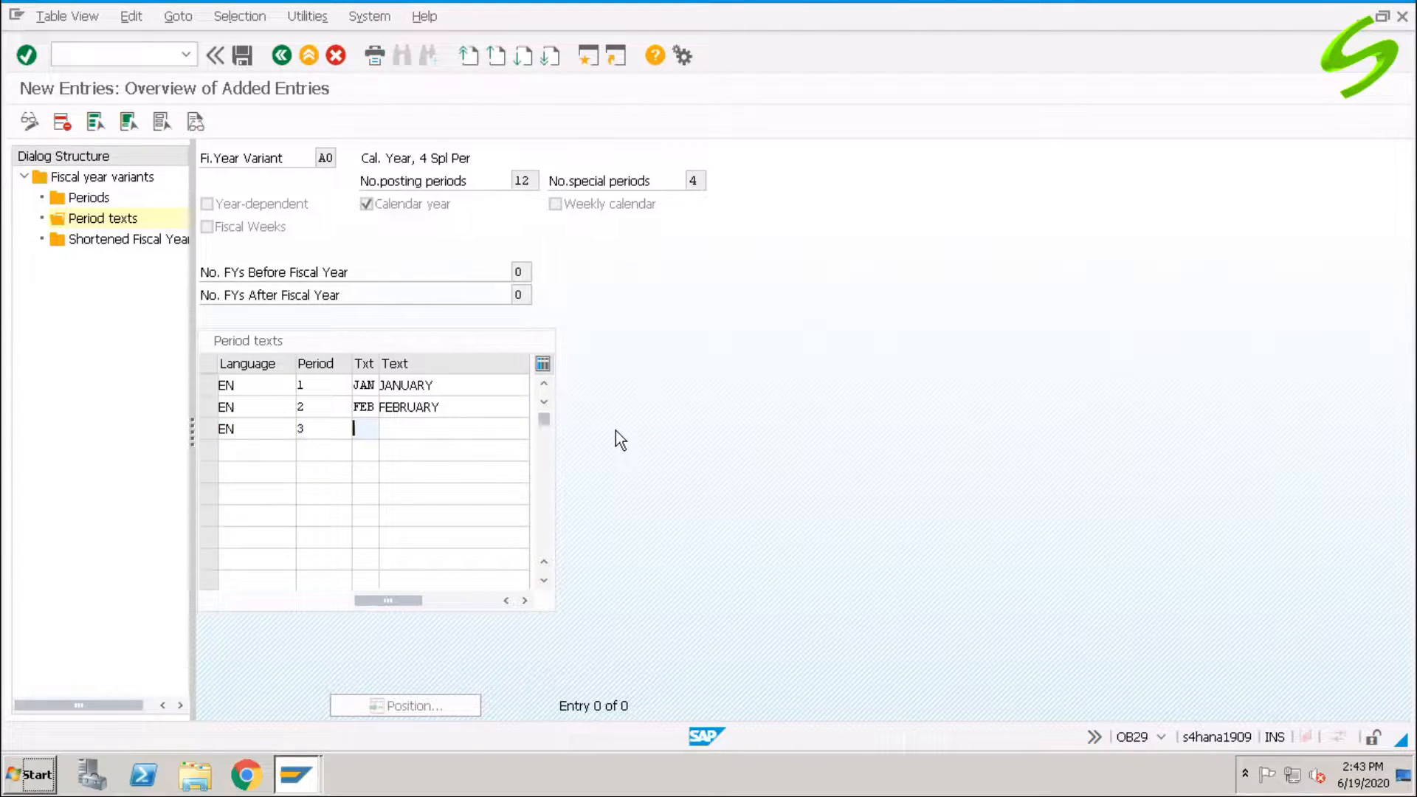
{"action": "type", "text": "MAR"}
{"action": "key", "text": "Tab"}
{"action": "type", "text": "MARCH"}
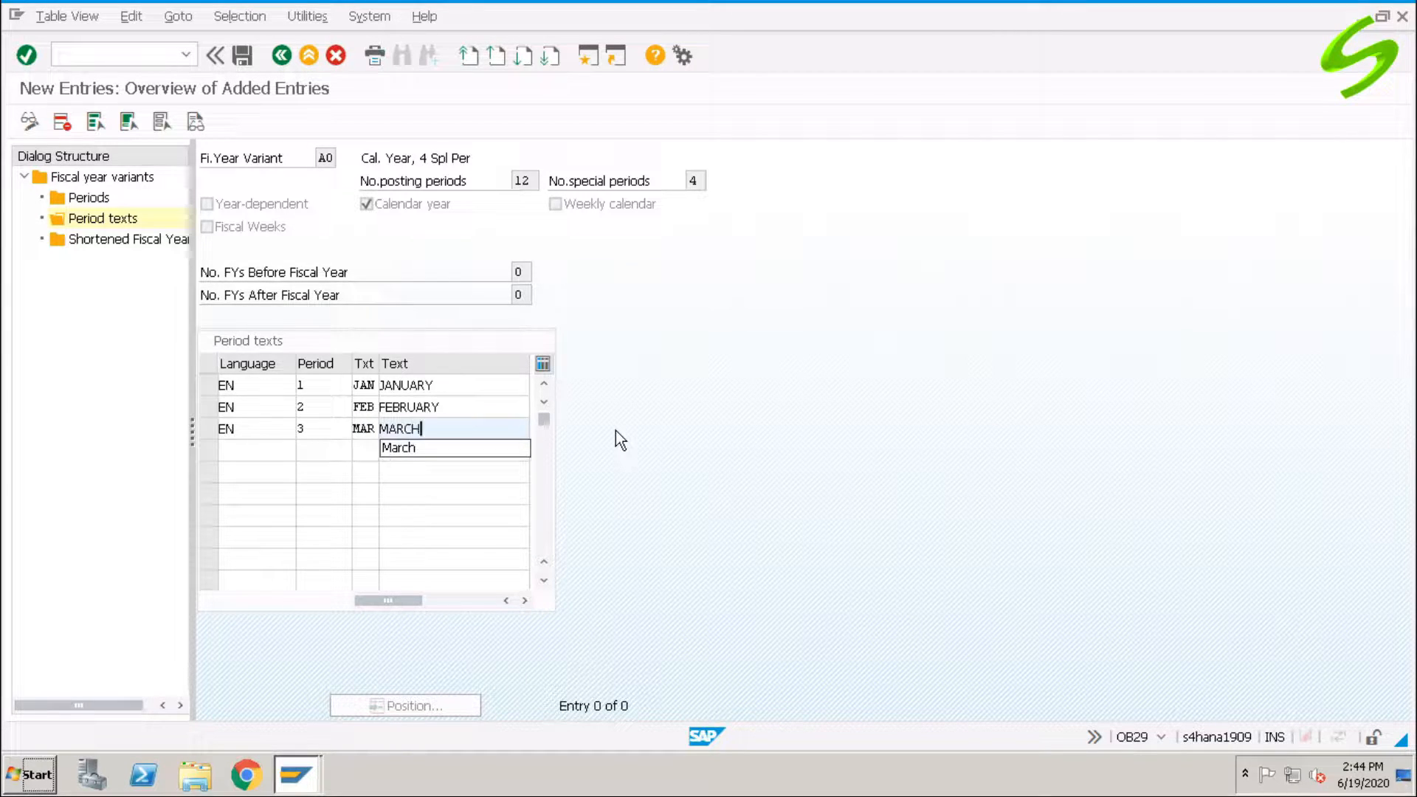
{"action": "key", "text": "Tab"}
- Add a period text with language EN, period 4, short text APR and long text APRIL
{"action": "type", "text": "EN"}
{"action": "key", "text": "Tab"}
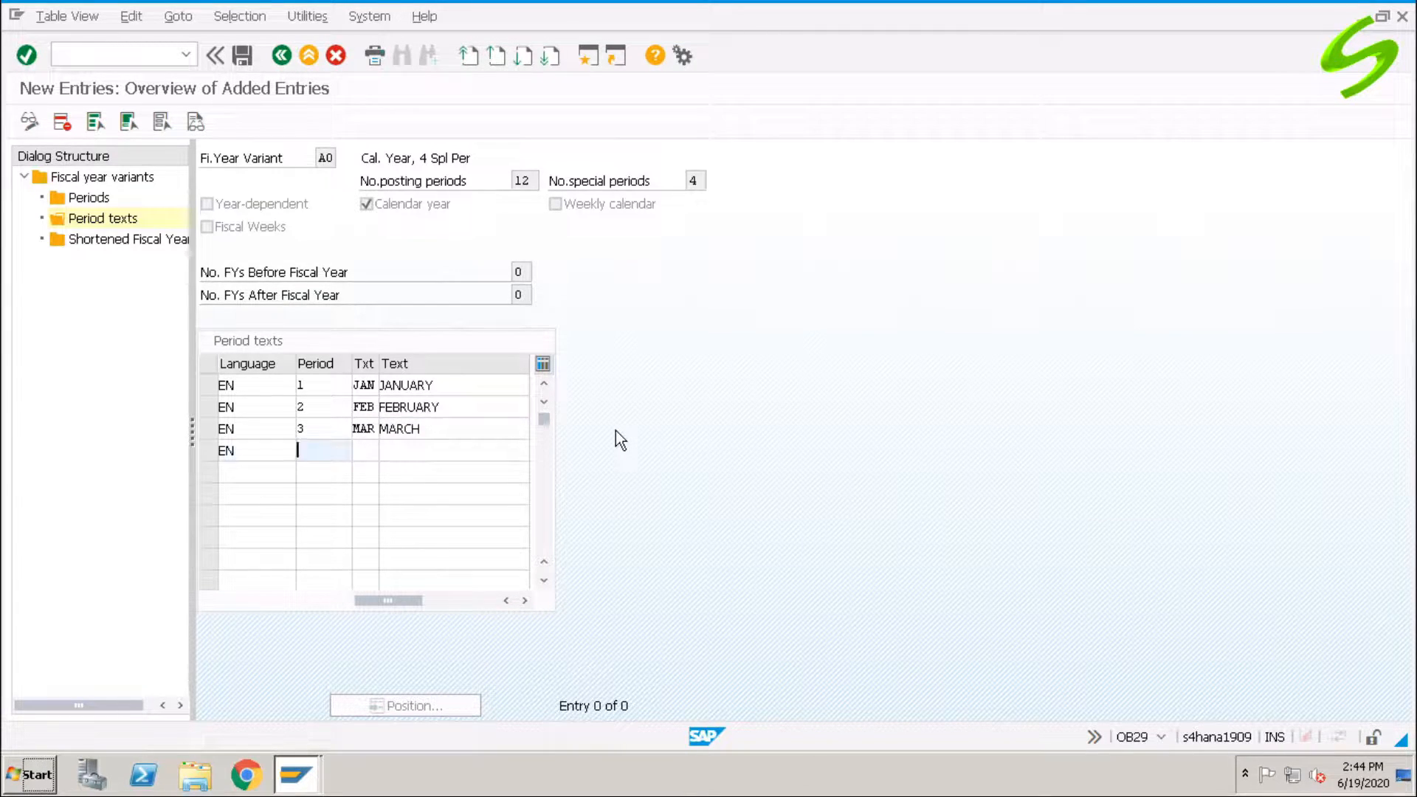
{"action": "type", "text": "4"}
{"action": "key", "text": "Tab"}
{"action": "type", "text": "APR"}
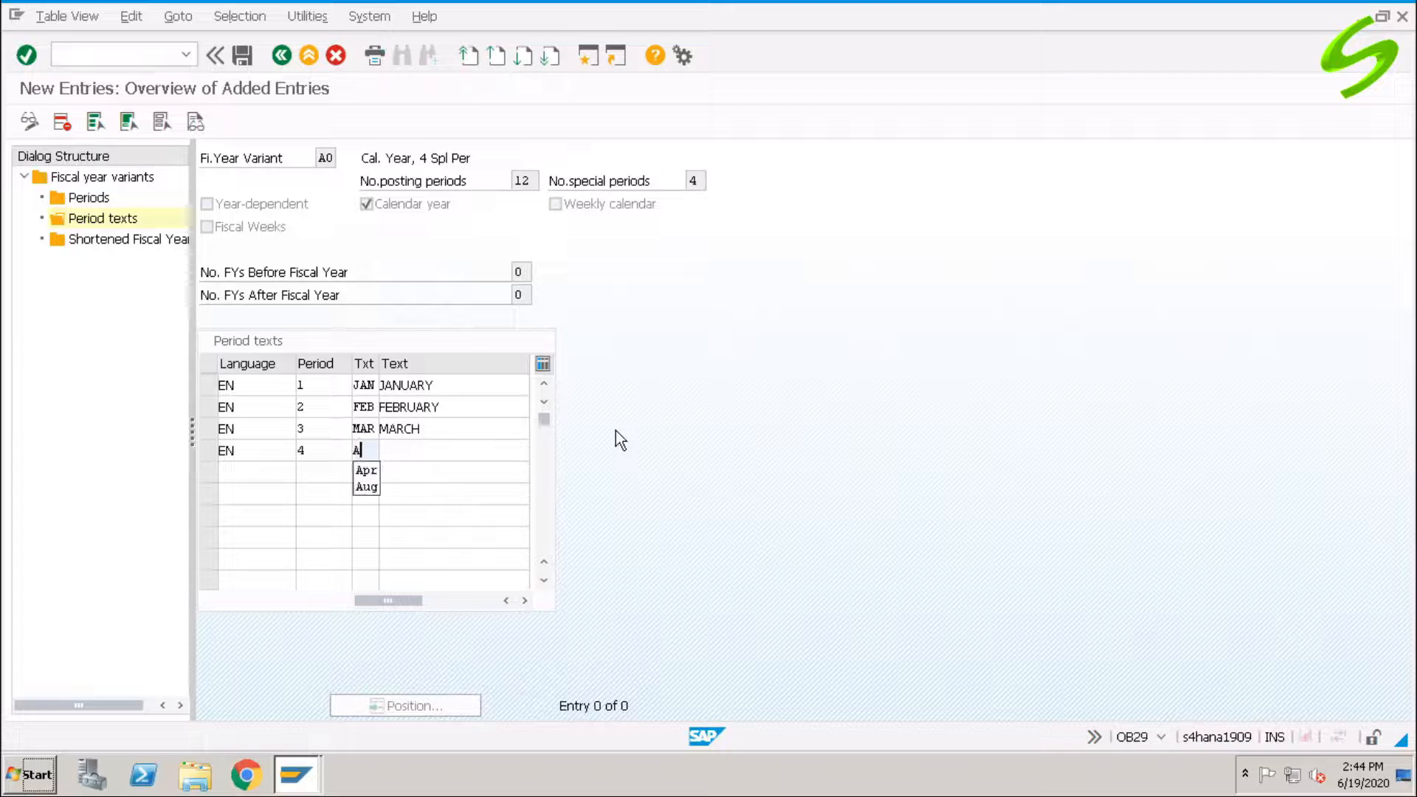
{"action": "key", "text": "Tab"}
{"action": "type", "text": "APRIL"}
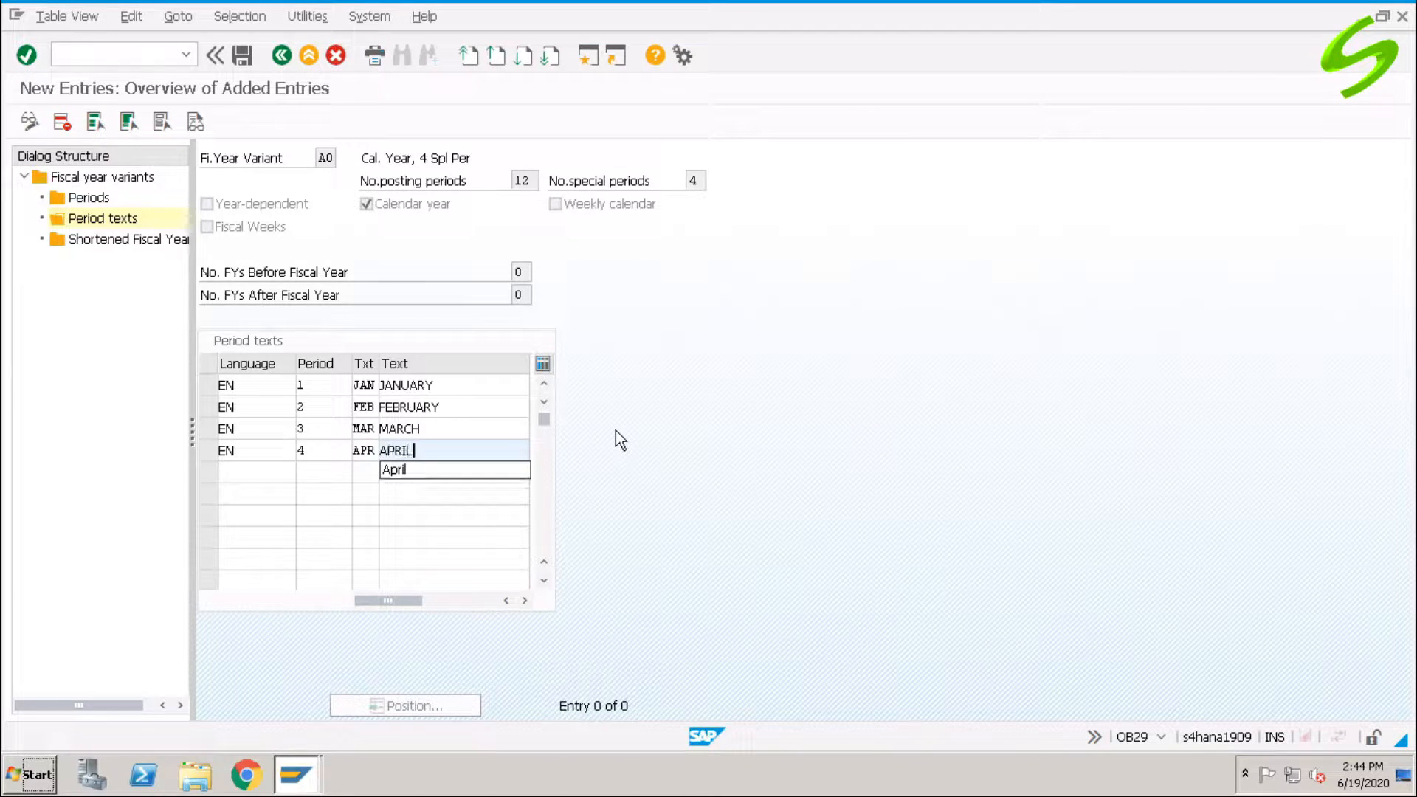
{"action": "key", "text": "Tab"}
- Add a period text with language EN, period 5, and MAY as both short and long text
{"action": "type", "text": "EN"}
{"action": "key", "text": "Tab"}
{"action": "type", "text": "5"}
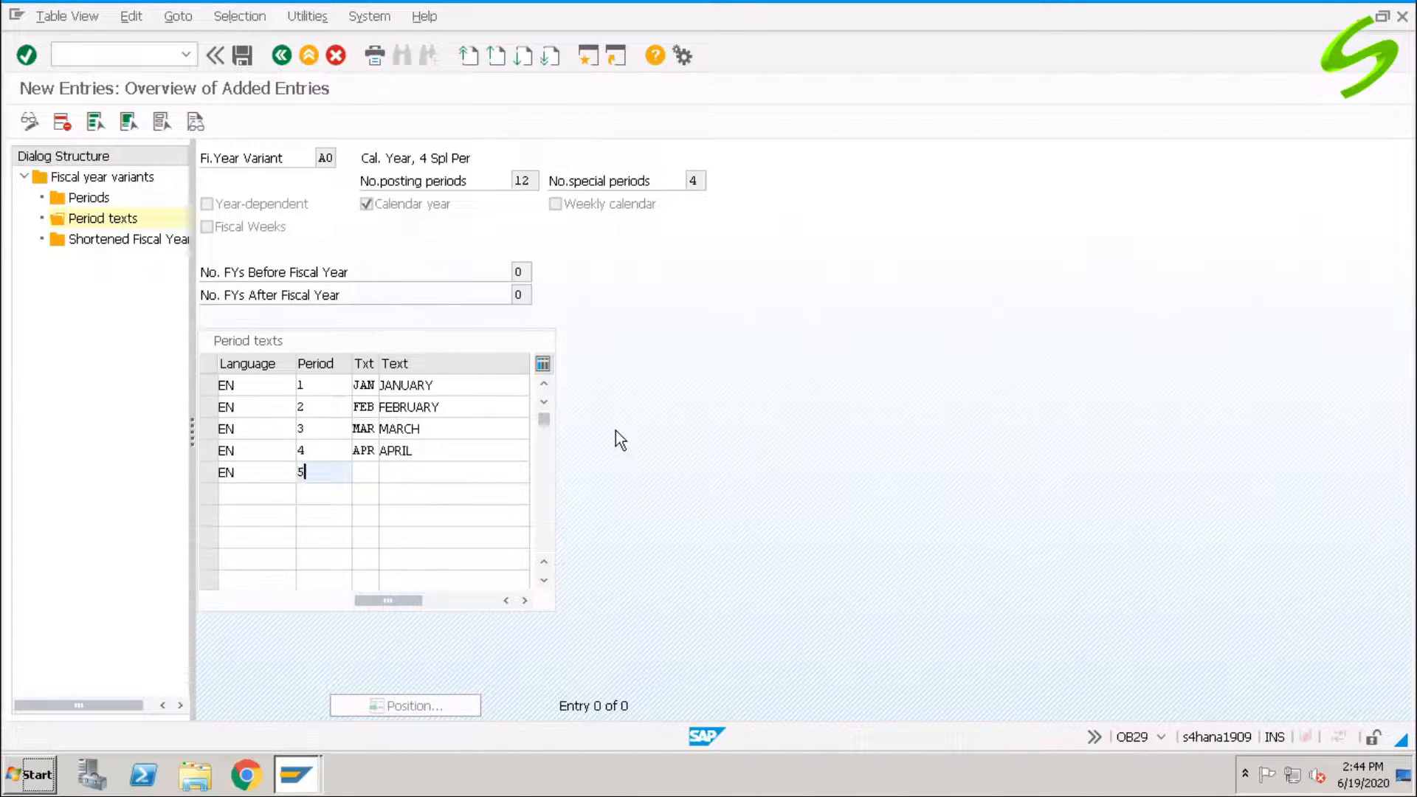
{"action": "key", "text": "Tab"}
{"action": "type", "text": "MAY"}
{"action": "key", "text": "Tab"}
{"action": "type", "text": "MAY"}
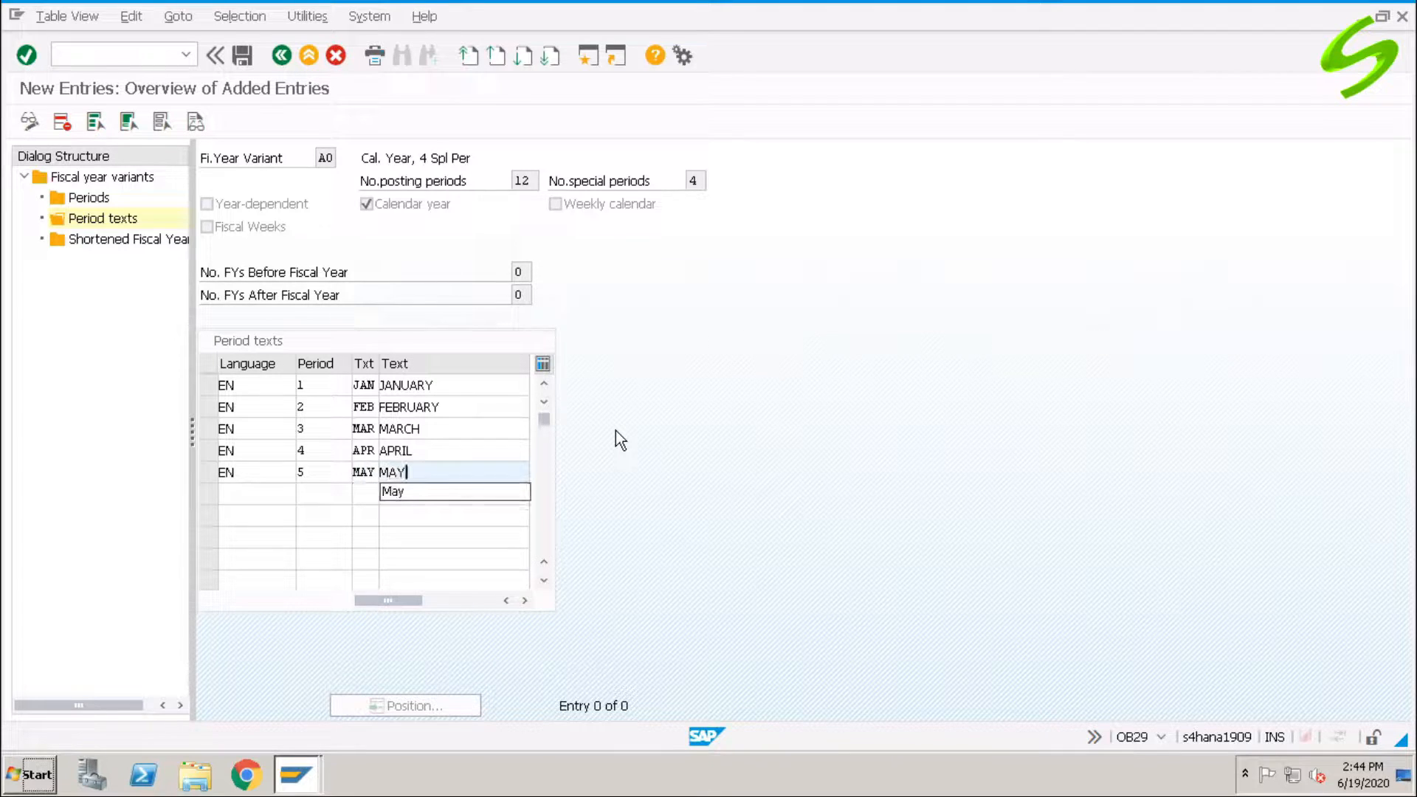
{"action": "key", "text": "Tab"}
- Add a period text with language EN, period 6, short text JUN and long text JUNE
{"action": "type", "text": "EN"}
{"action": "key", "text": "Tab"}
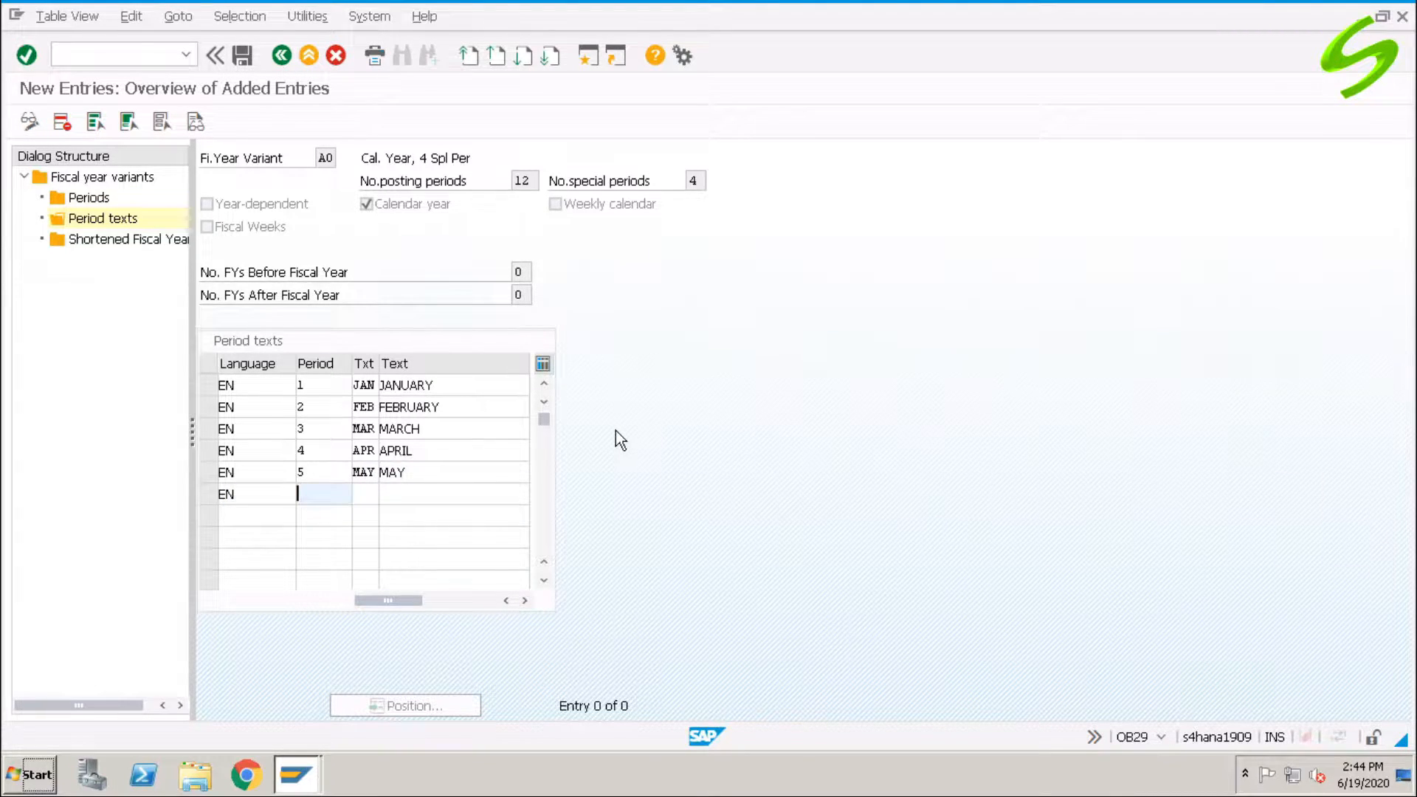
{"action": "type", "text": "6"}
{"action": "key", "text": "Tab"}
{"action": "type", "text": "JUN"}
{"action": "key", "text": "Tab"}
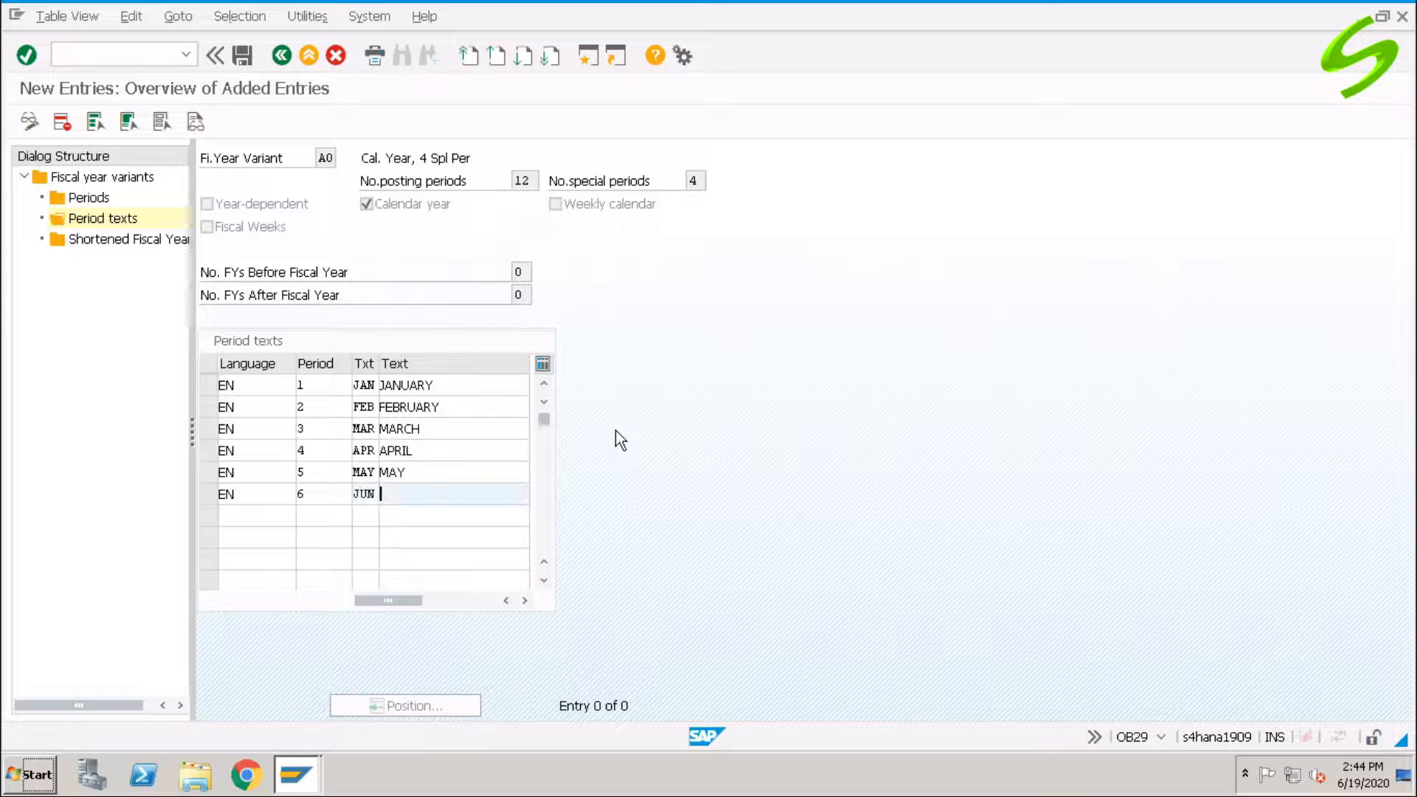
{"action": "type", "text": "JUNE"}
{"action": "key", "text": "Tab"}
- Add a period text with language EN, period 7, short text JUL and long text JULY
{"action": "type", "text": "EN"}
{"action": "key", "text": "Tab"}
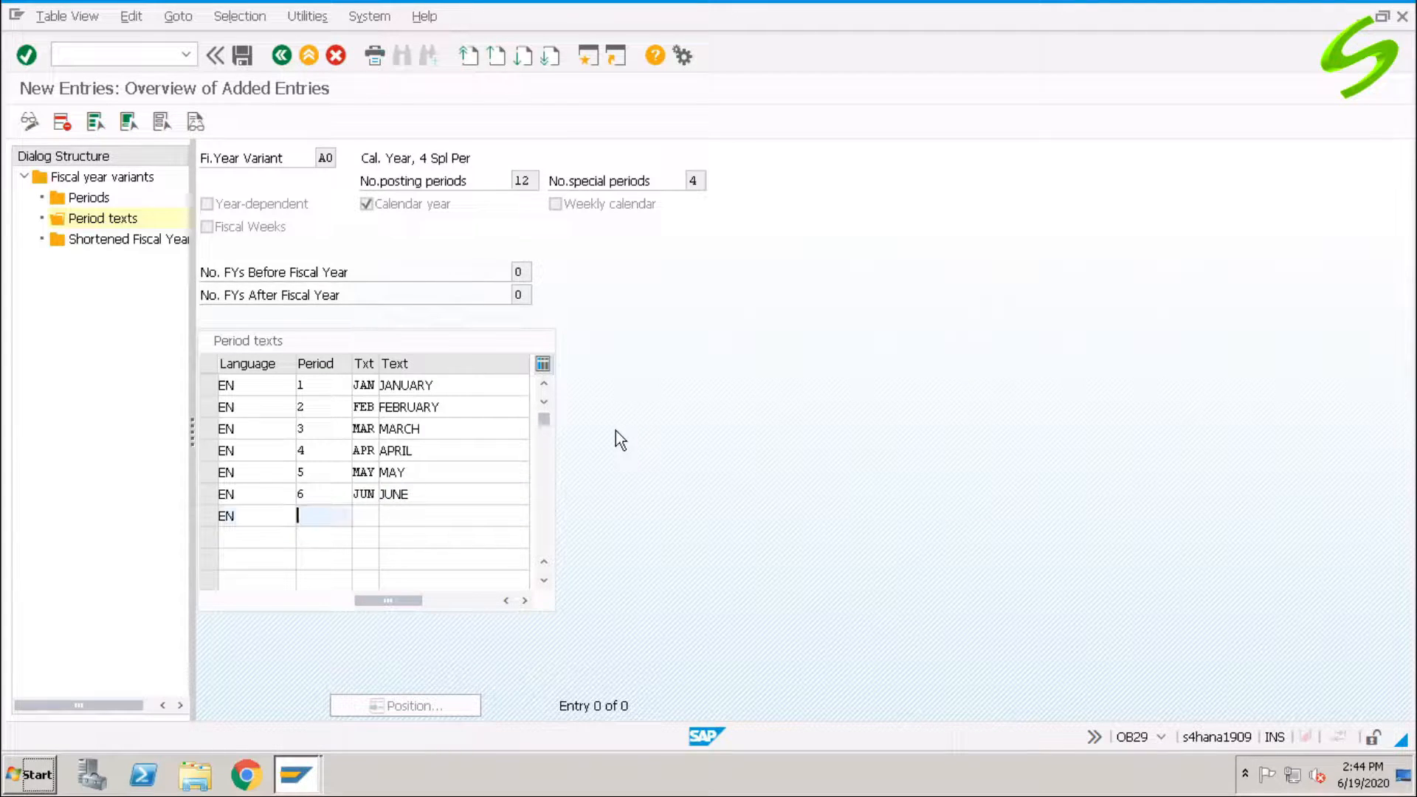
{"action": "type", "text": "7"}
{"action": "key", "text": "Tab"}
{"action": "type", "text": "JUL"}
{"action": "key", "text": "Tab"}
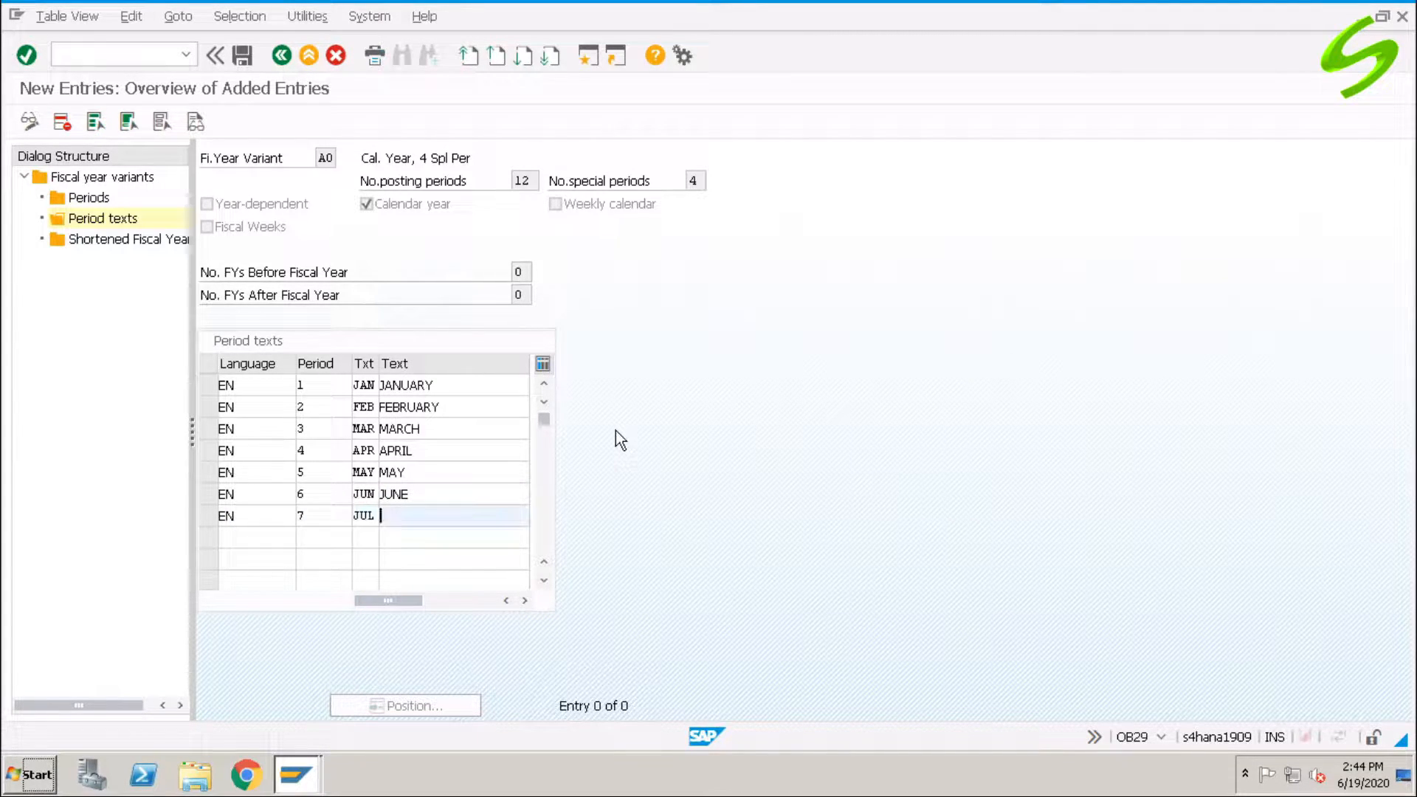
{"action": "type", "text": "JULY"}
{"action": "key", "text": "Tab"}
- Add a period text with language EN, period 8, short text AUG and long text AUGUST
{"action": "type", "text": "EN"}
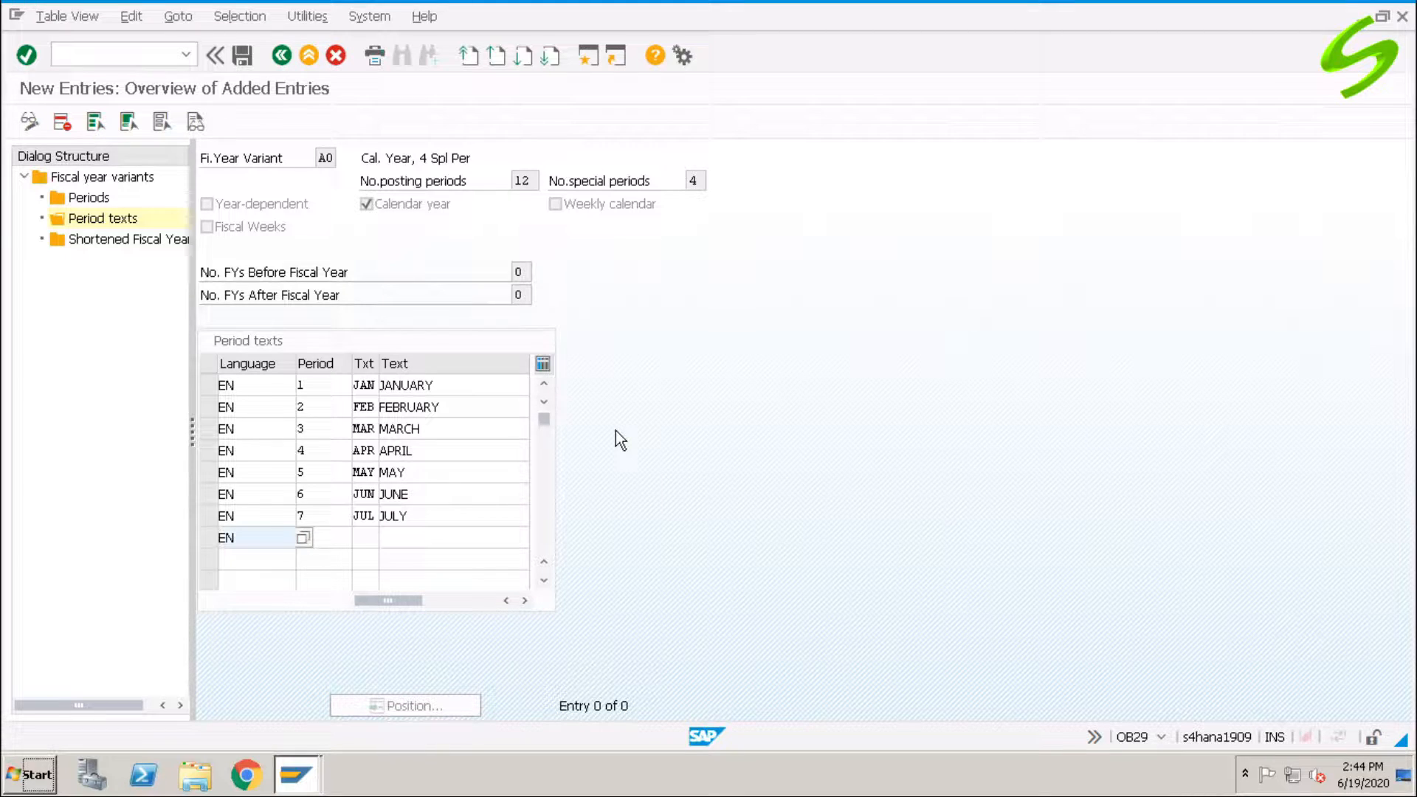
{"action": "key", "text": "Tab"}
{"action": "type", "text": "8"}
{"action": "key", "text": "Tab"}
{"action": "type", "text": "AUG"}
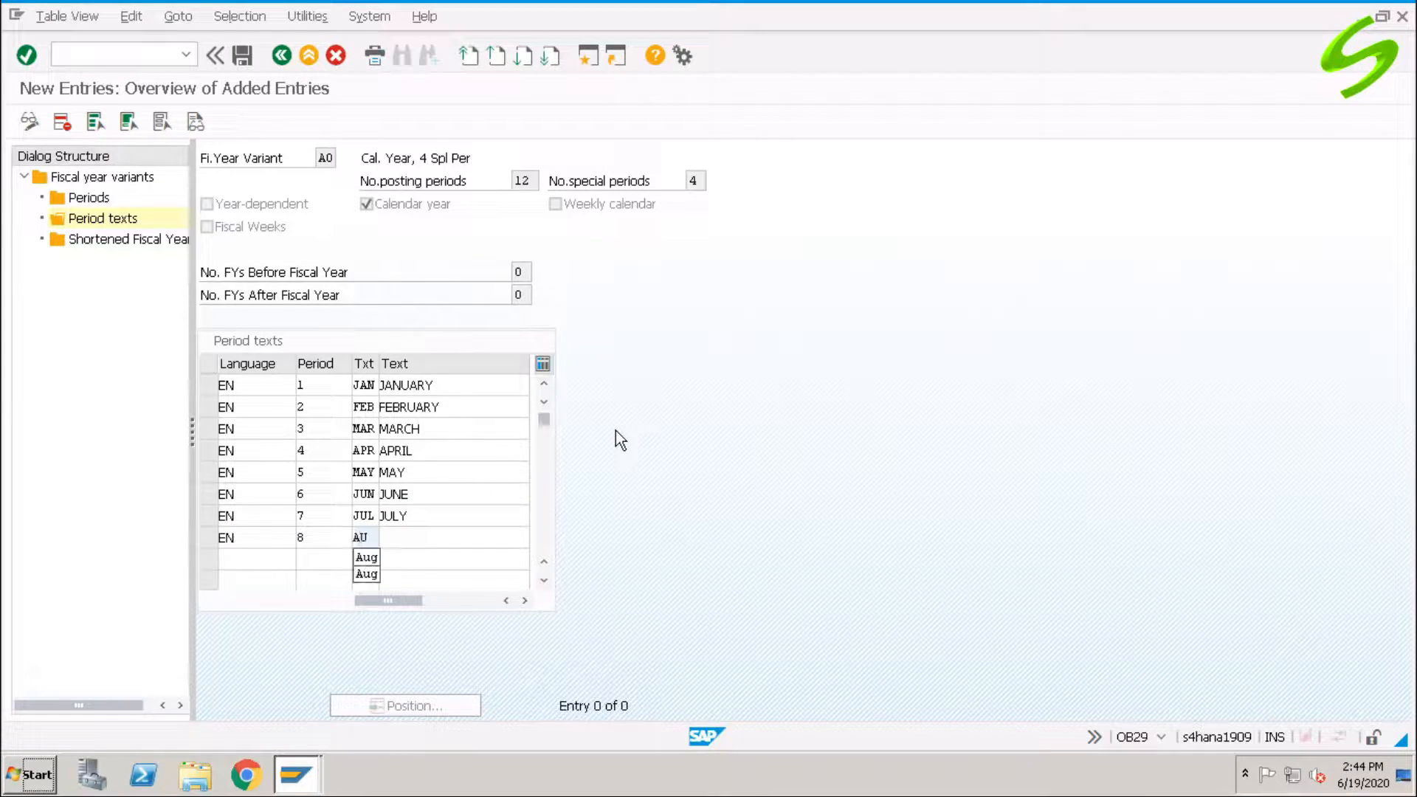
{"action": "key", "text": "Tab"}
{"action": "type", "text": "AUGUST"}
{"action": "key", "text": "Tab"}
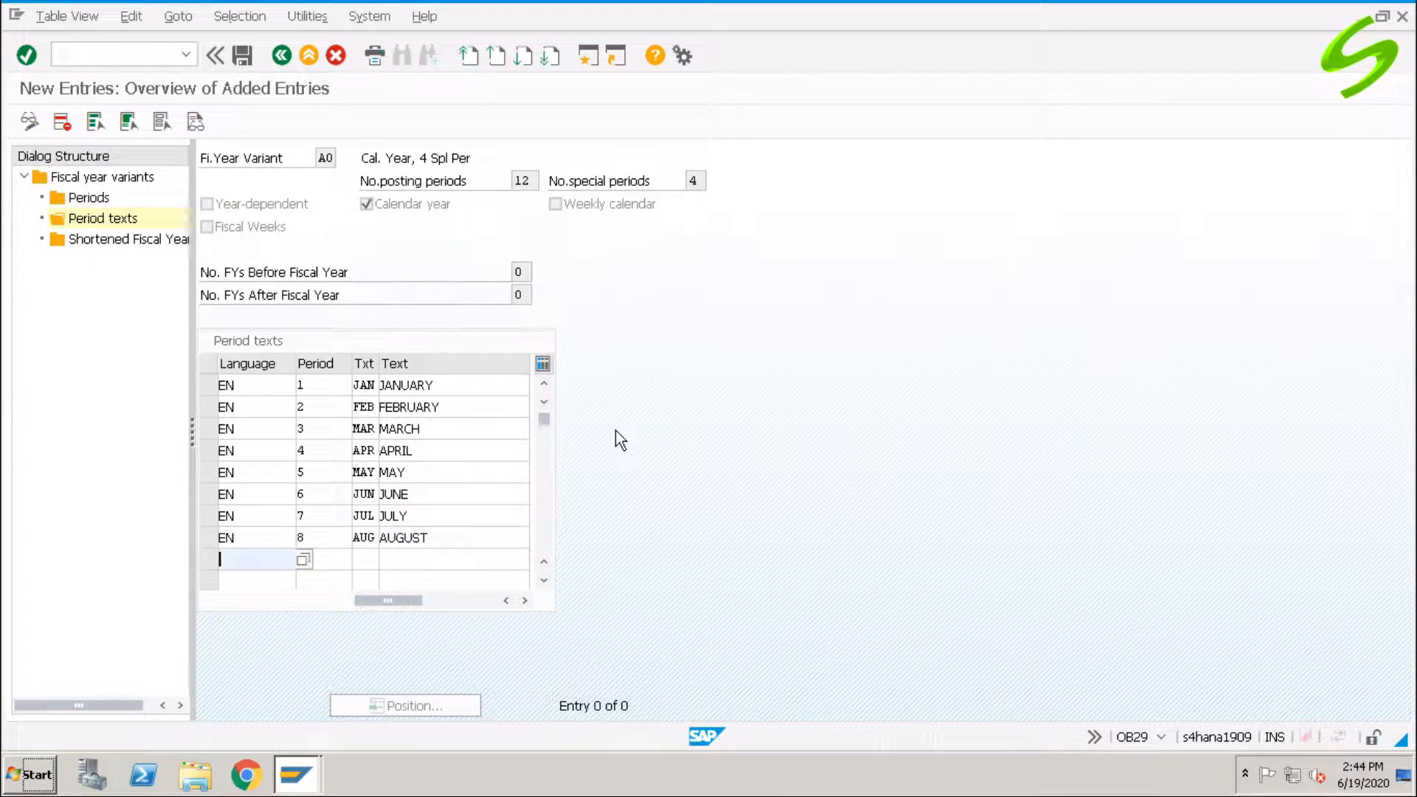
- Add a period text with language EN, period 9, short text SEP and long text SEPTEMBER
{"action": "type", "text": "EN"}
{"action": "key", "text": "Tab"}
{"action": "type", "text": "9"}
{"action": "key", "text": "Tab"}
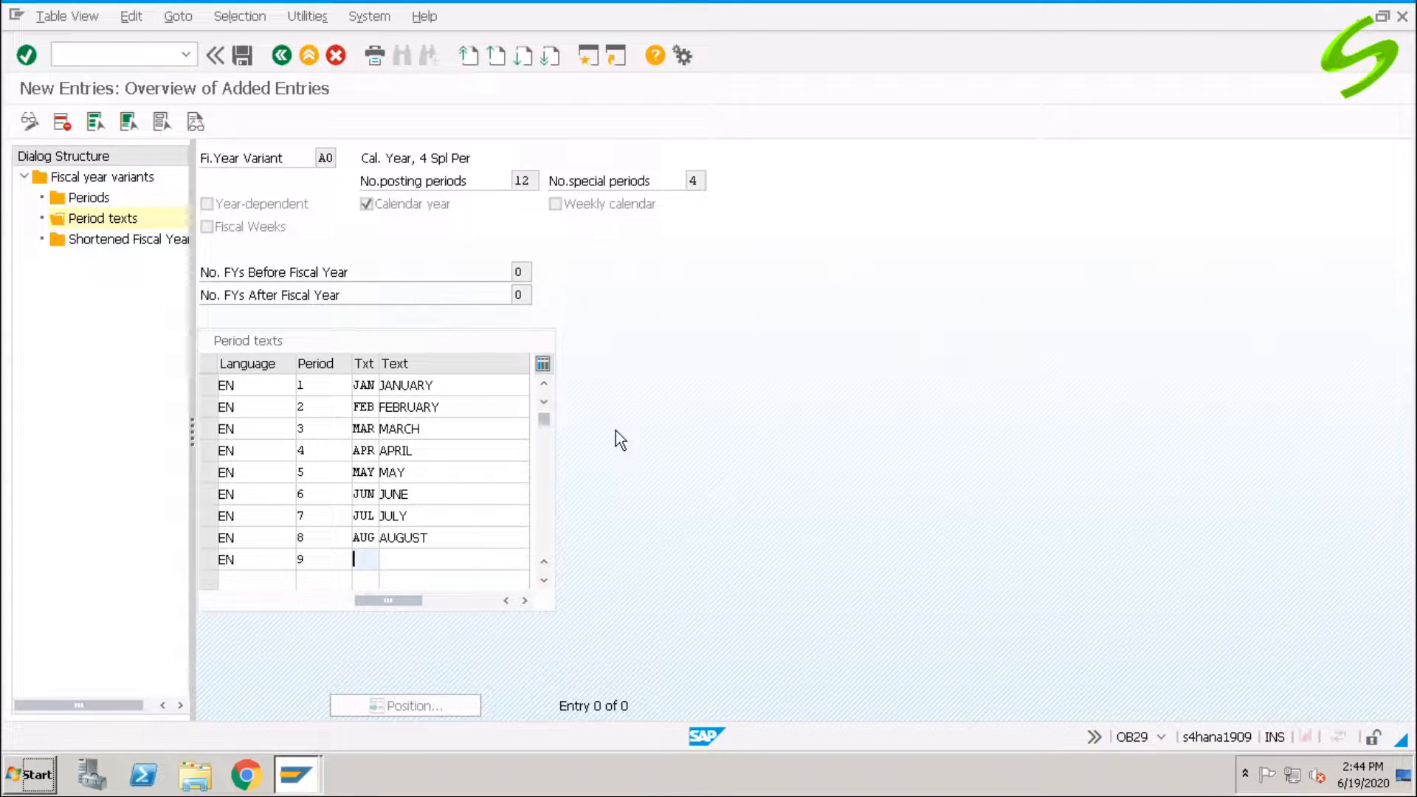
{"action": "type", "text": "SEP"}
{"action": "key", "text": "Tab"}
{"action": "type", "text": "SEP"}
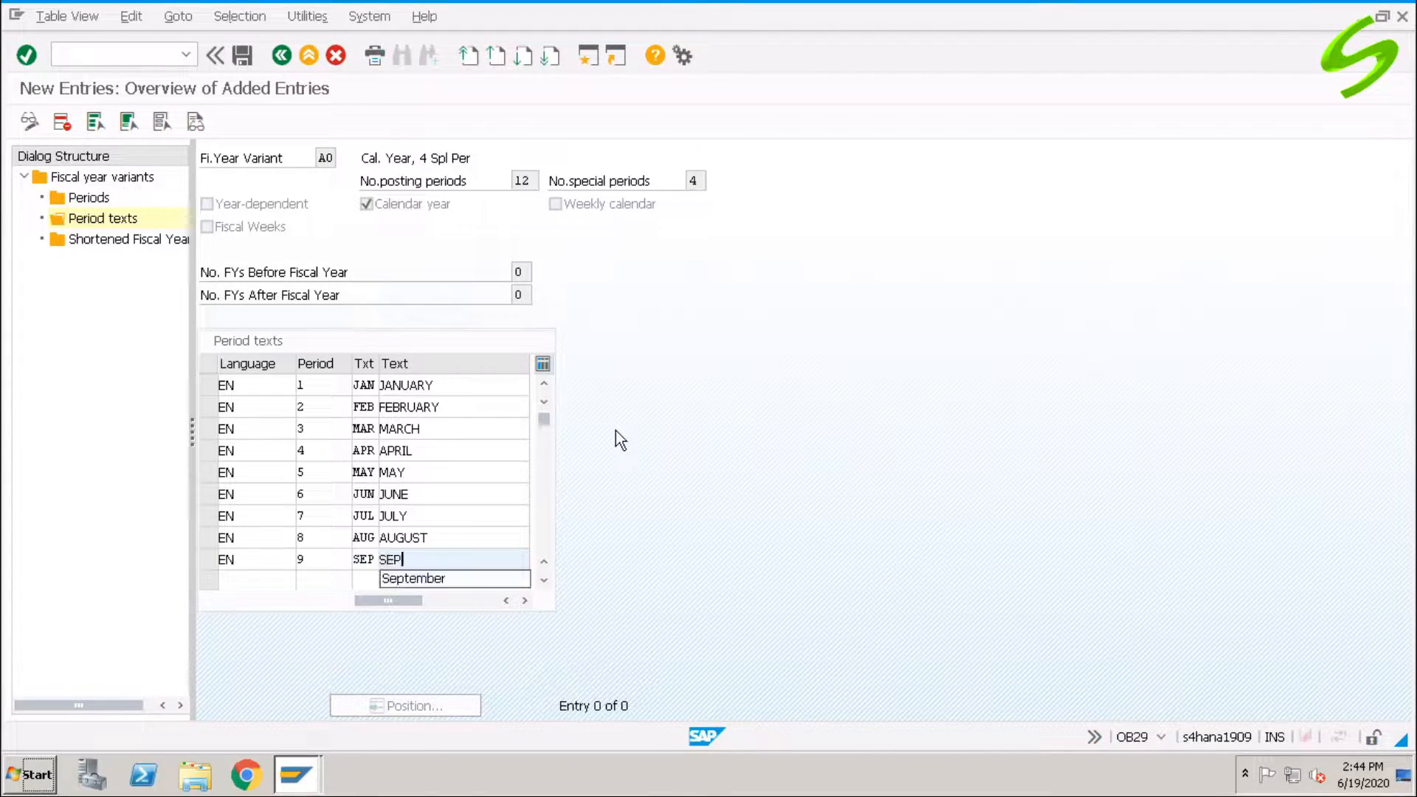
{"action": "type", "text": "TEMBER"}
{"action": "key", "text": "Tab"}
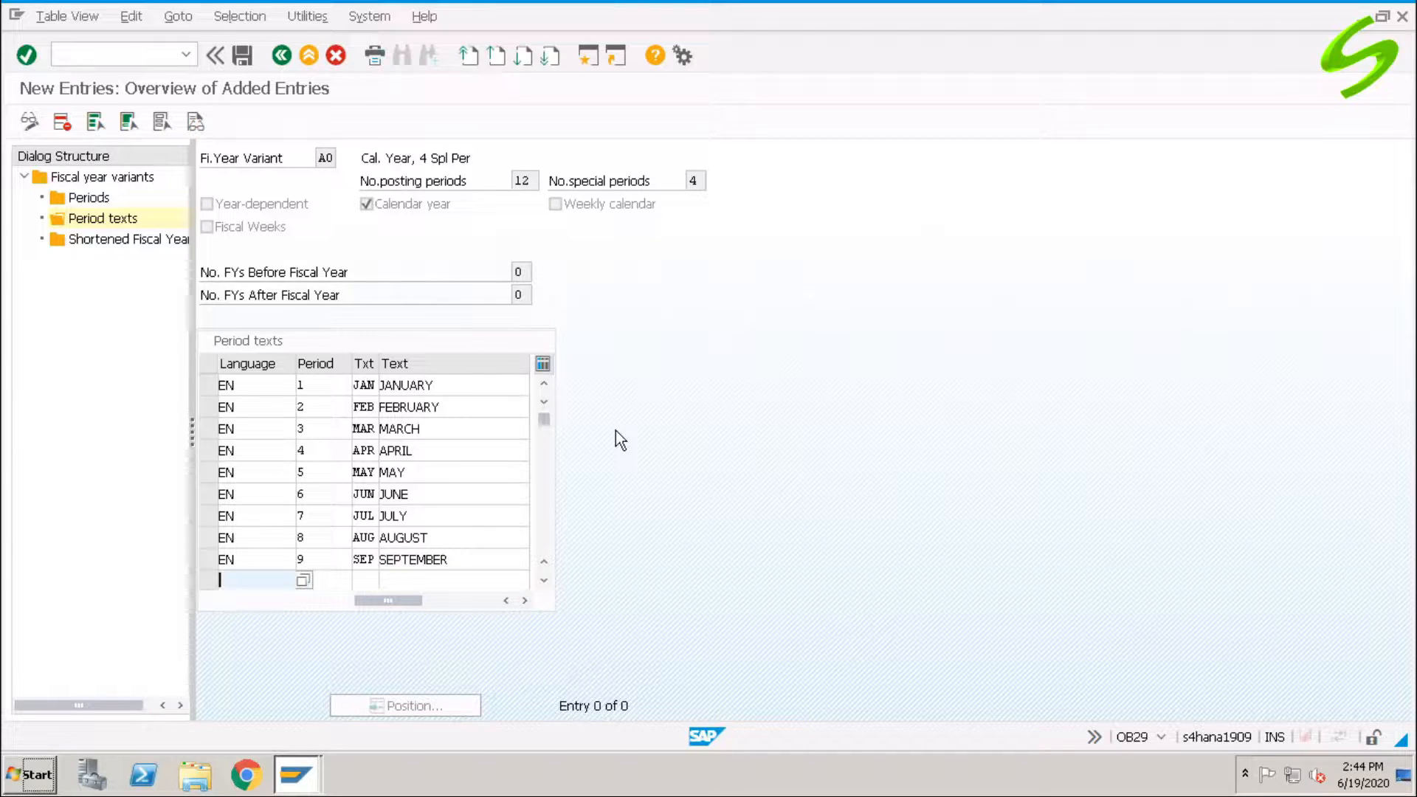
- Add a period text with language EN, period 10, short text OCT and long text OCTOBER
{"action": "type", "text": "EN"}
{"action": "key", "text": "Tab"}
{"action": "type", "text": "OCT"}
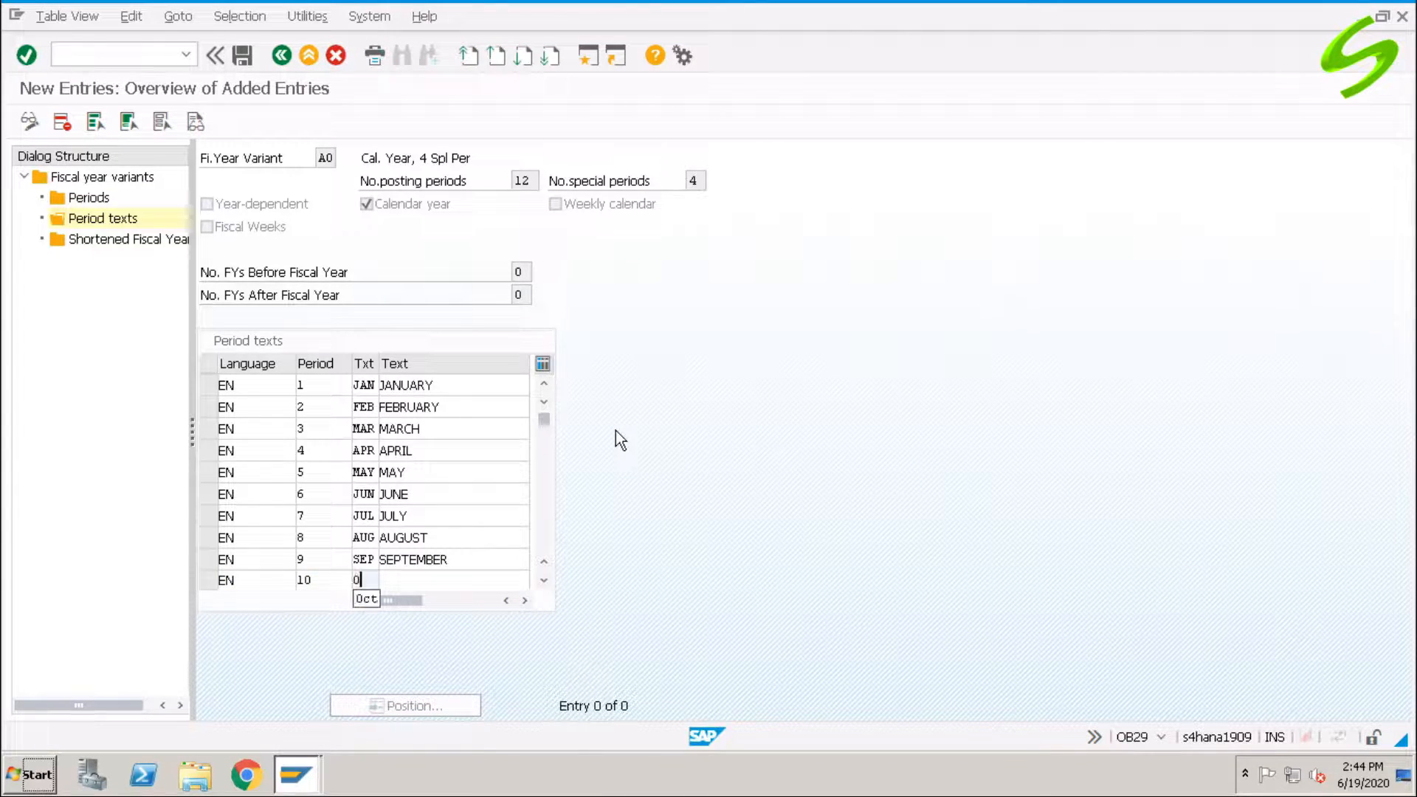
{"action": "key", "text": "Tab"}
{"action": "type", "text": "OCTOBER"}
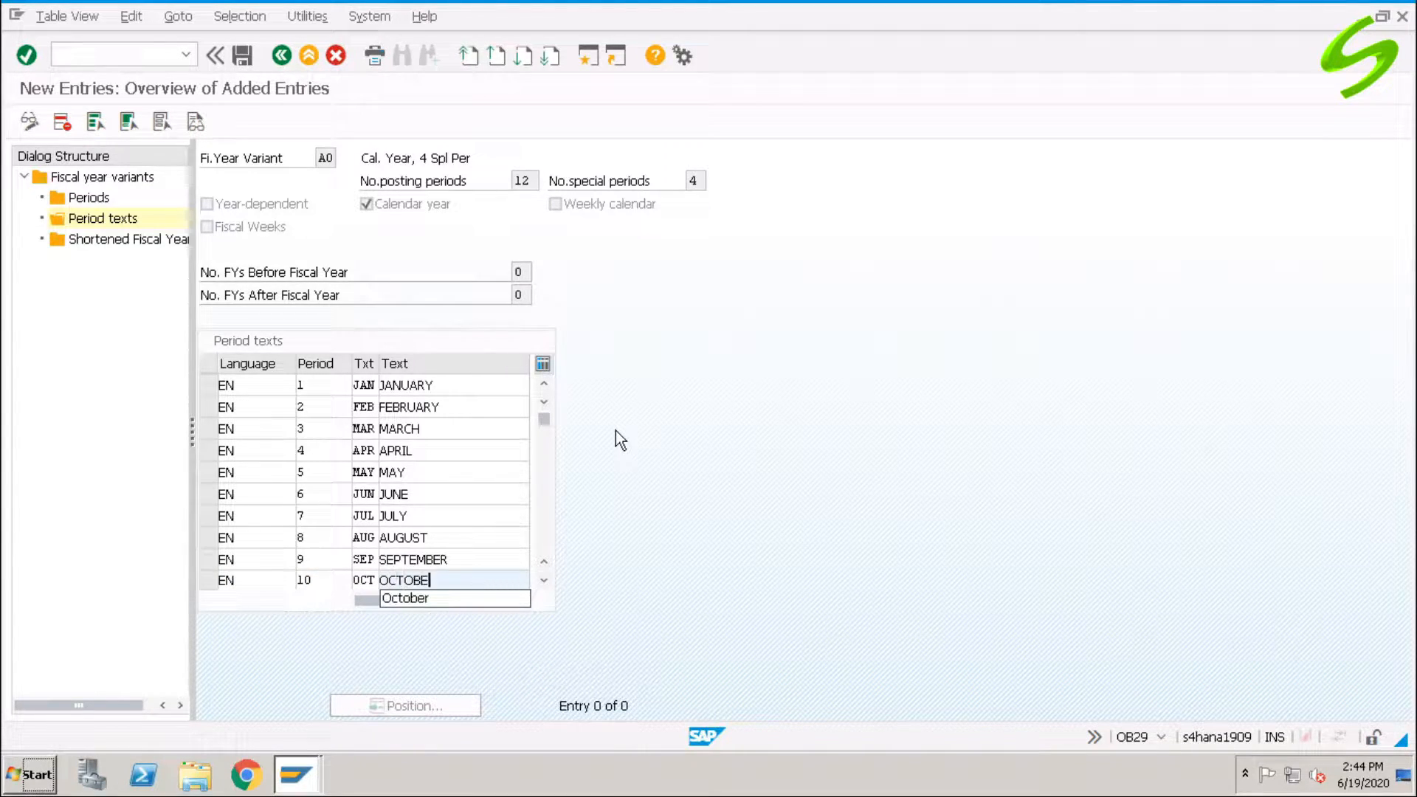
{"action": "key", "text": "Return"}
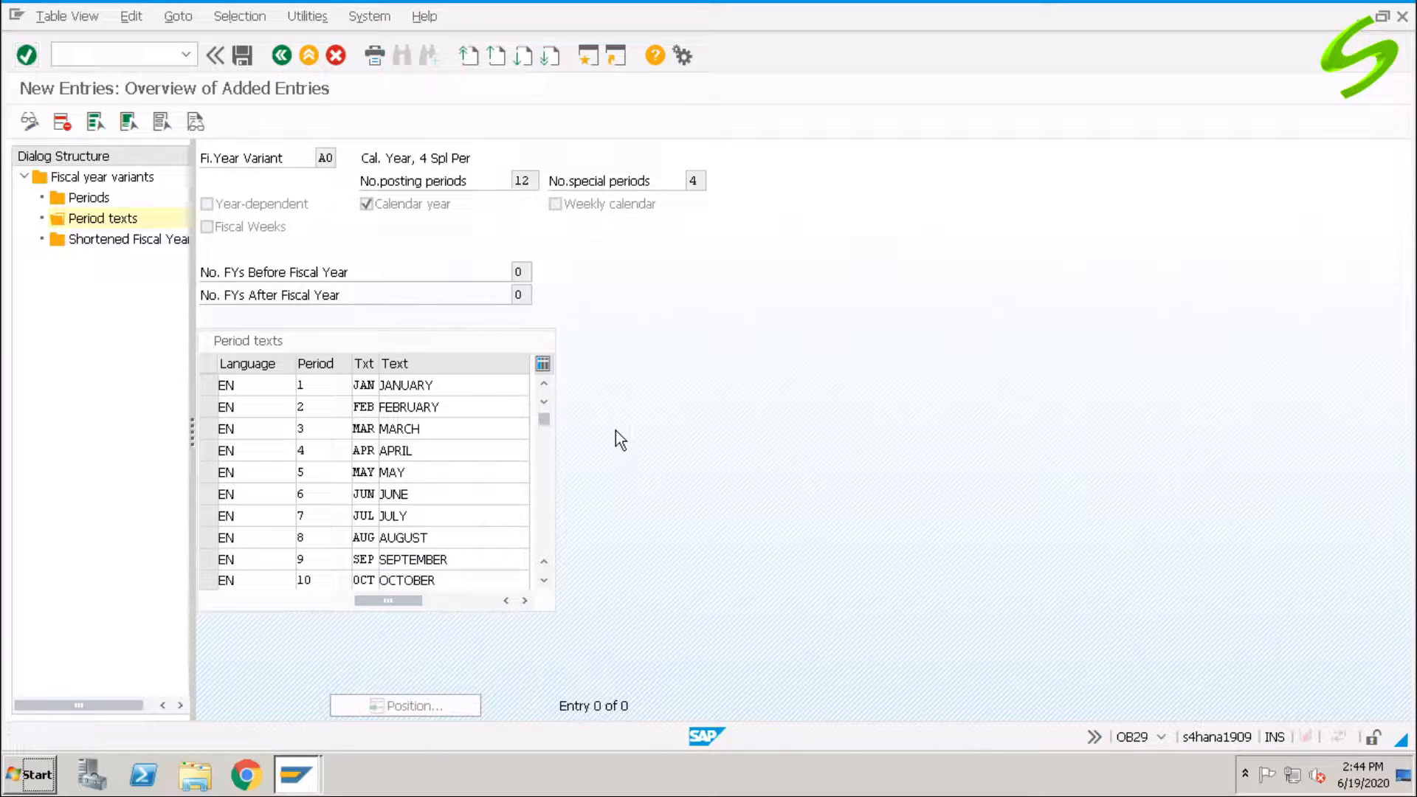
- Add a period text with language EN, period 11, short text NOV and long text NOVEMBER
{"action": "type", "text": "EN"}
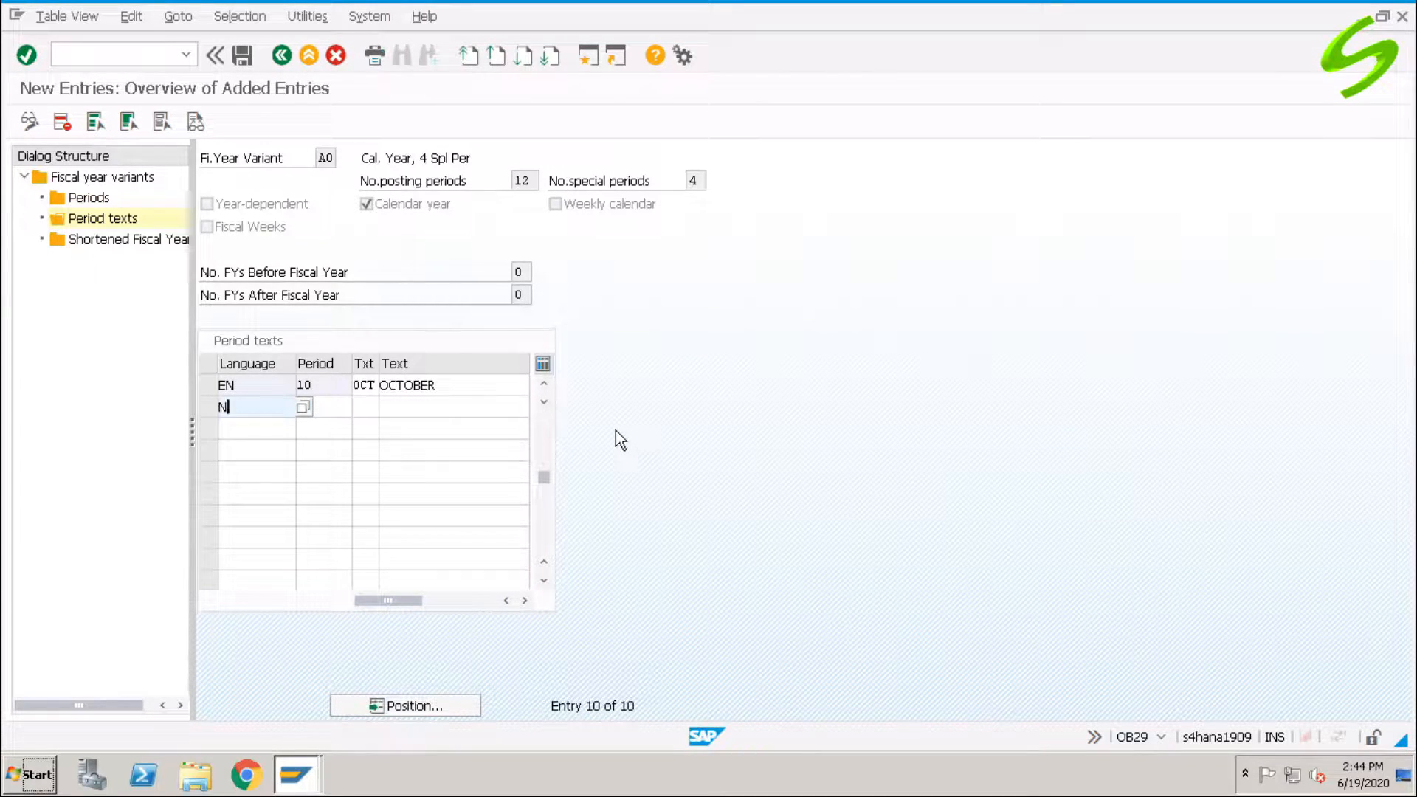
{"action": "key", "text": "Tab"}
{"action": "type", "text": "11"}
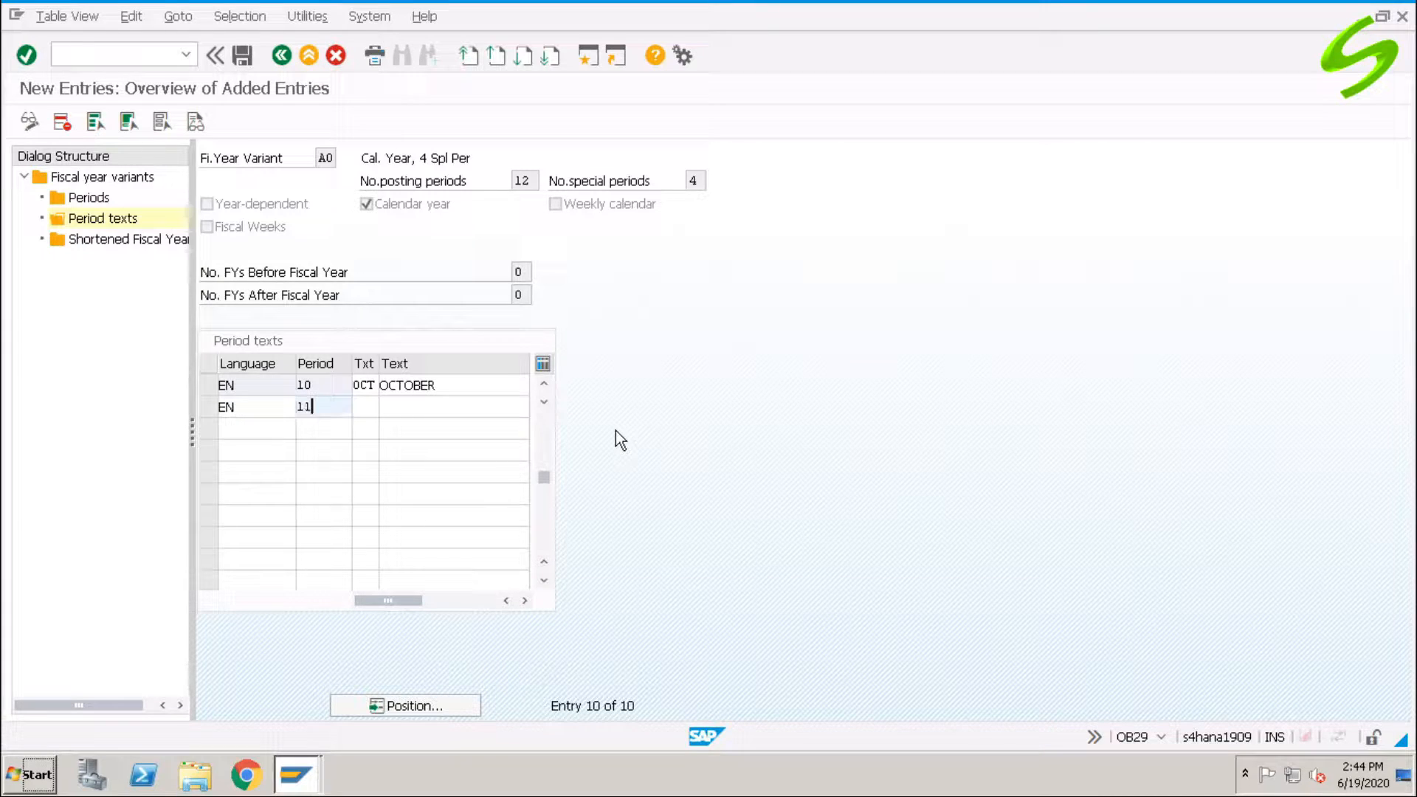
{"action": "key", "text": "Tab"}
{"action": "type", "text": "NOV"}
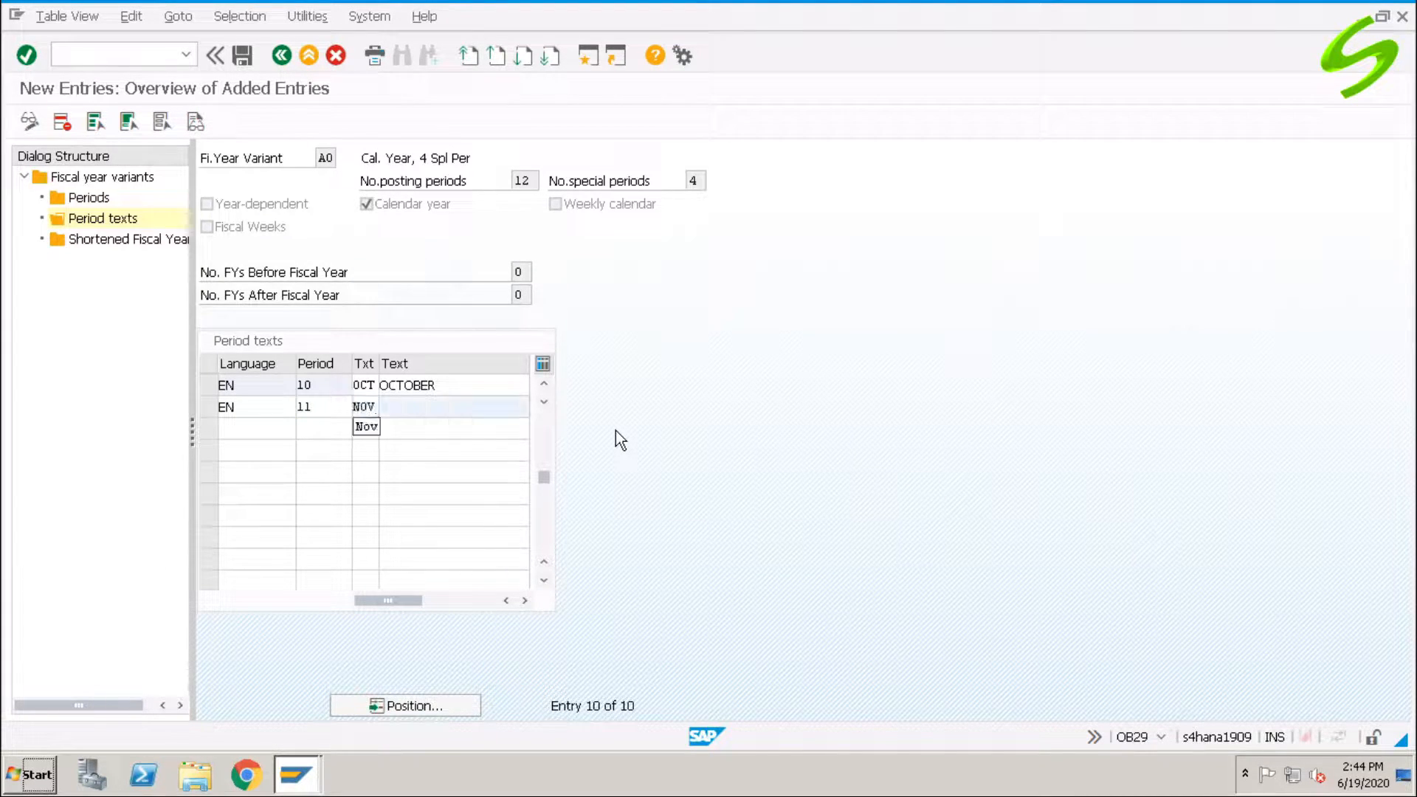
{"action": "key", "text": "Tab"}
{"action": "type", "text": "NOVEMBER"}
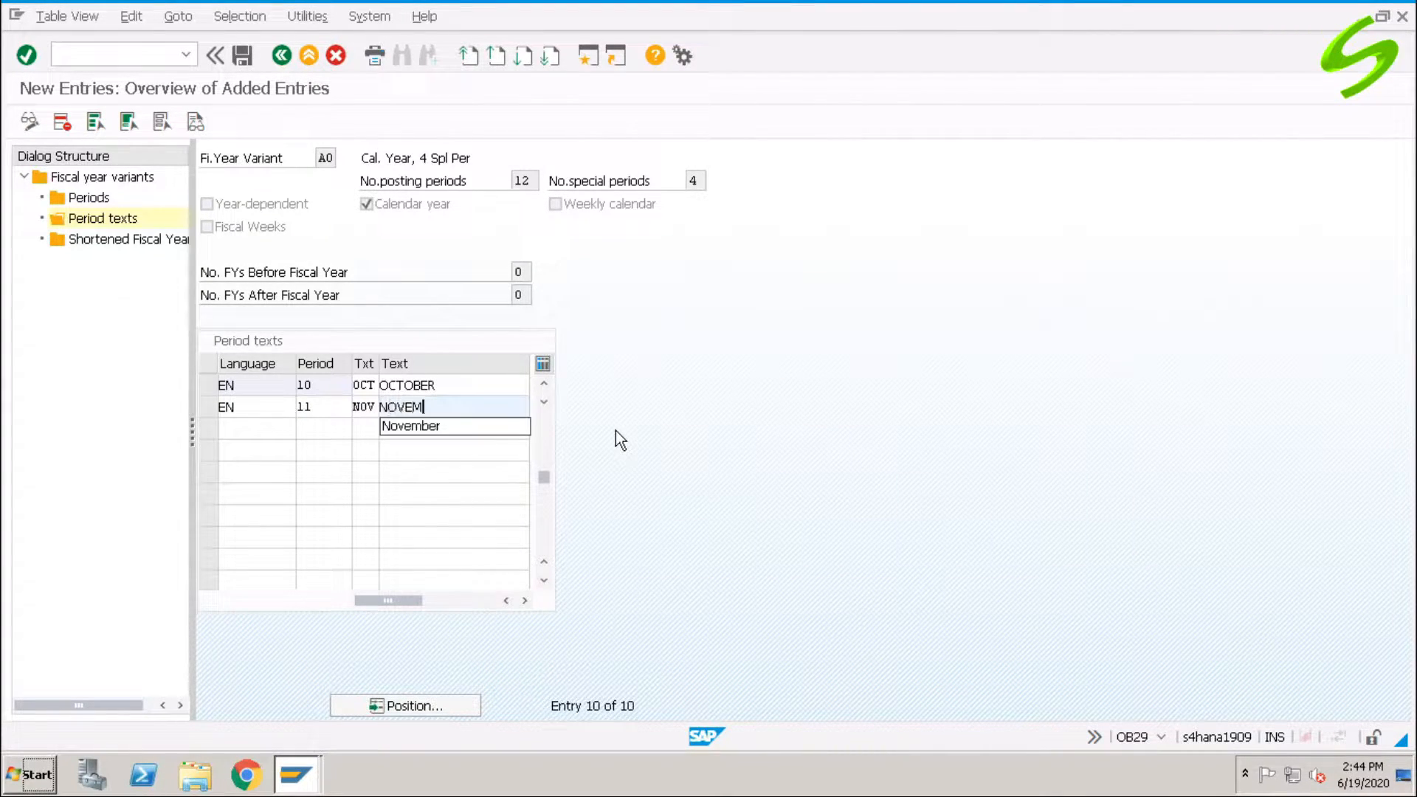
{"action": "key", "text": "Tab"}
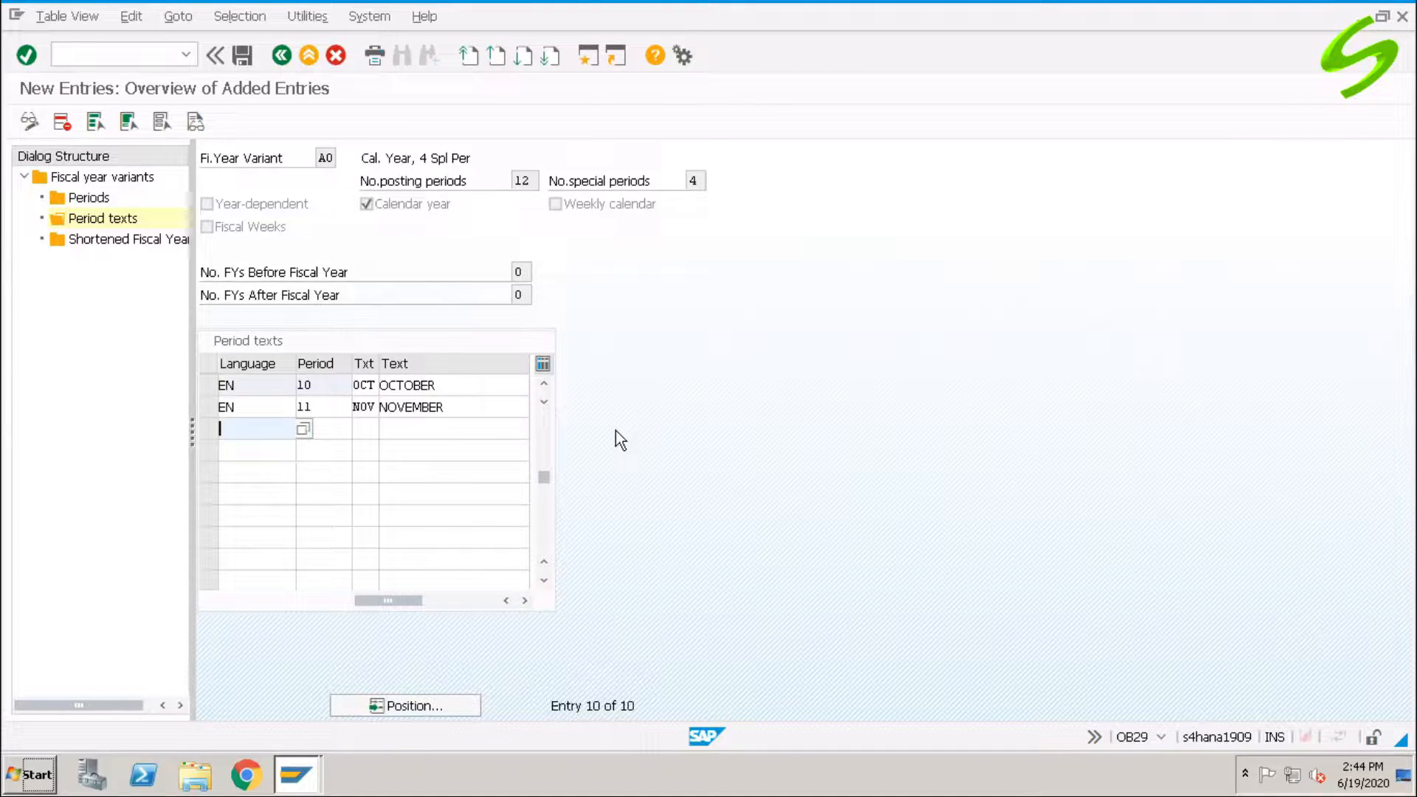
- Add a period text with language EN, period 12, short text DEC and long text DECEMBER
{"action": "type", "text": "EN"}
{"action": "key", "text": "Tab"}
{"action": "type", "text": "12"}
{"action": "key", "text": "Tab"}
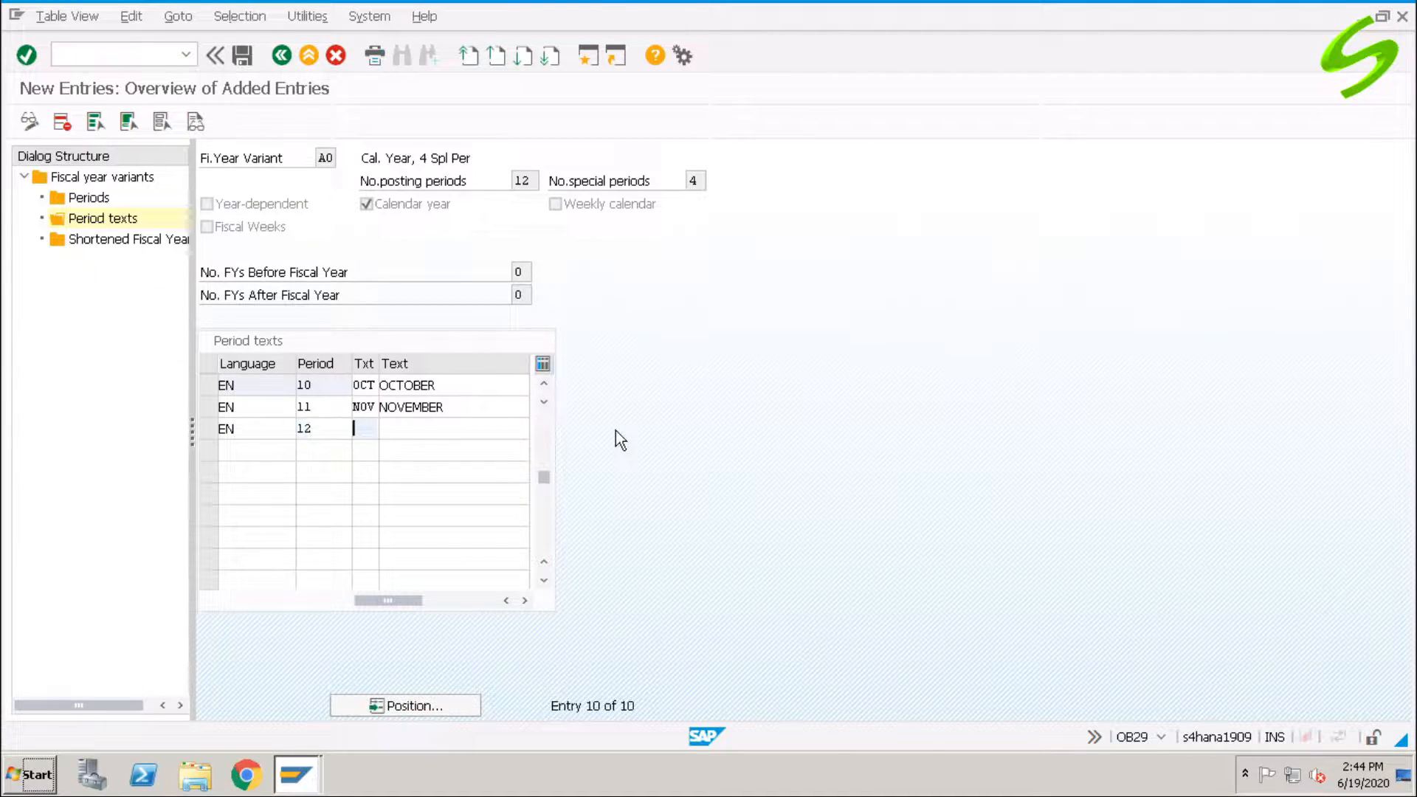
{"action": "type", "text": "DEC"}
{"action": "key", "text": "Tab"}
{"action": "type", "text": "DECEM"}
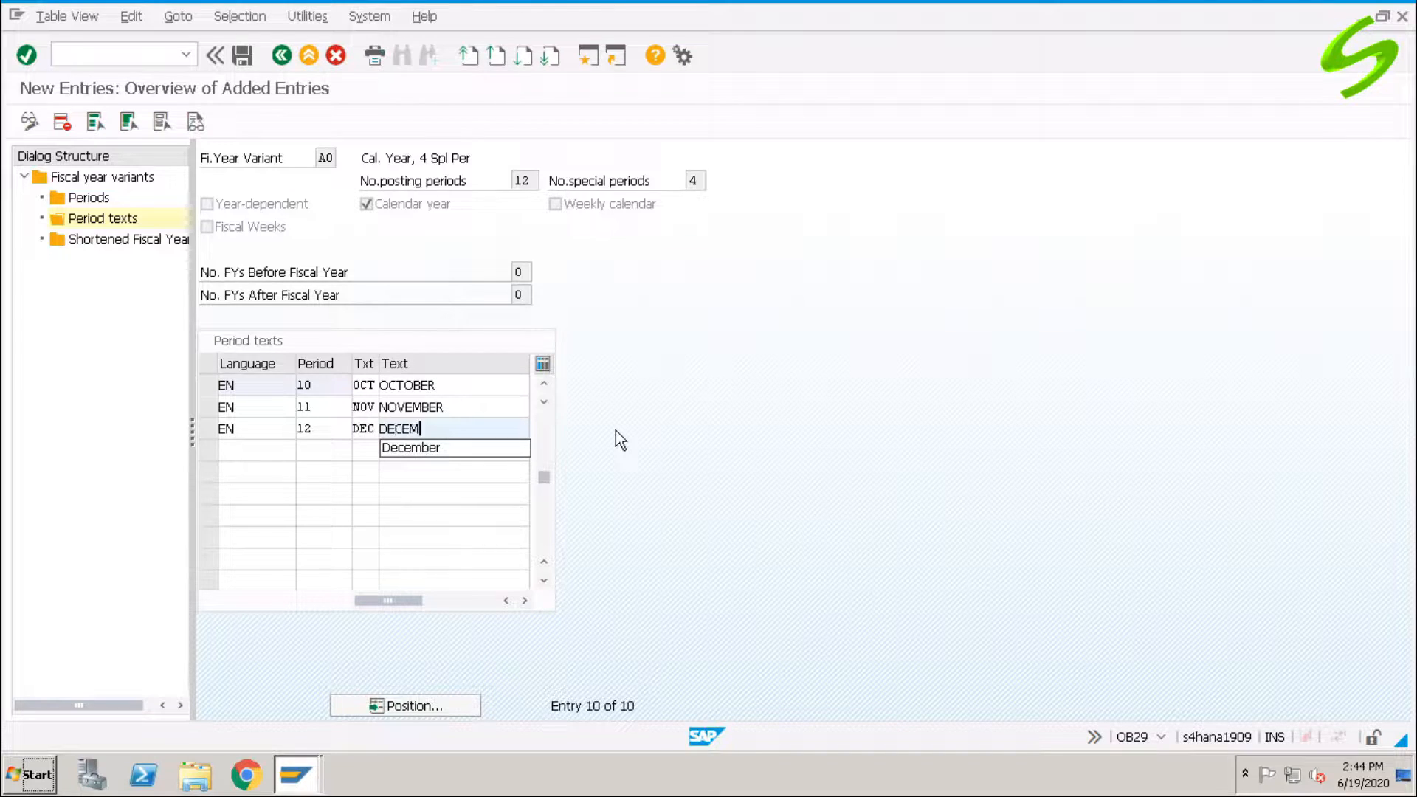
{"action": "type", "text": "BER"}
{"action": "key", "text": "Return"}
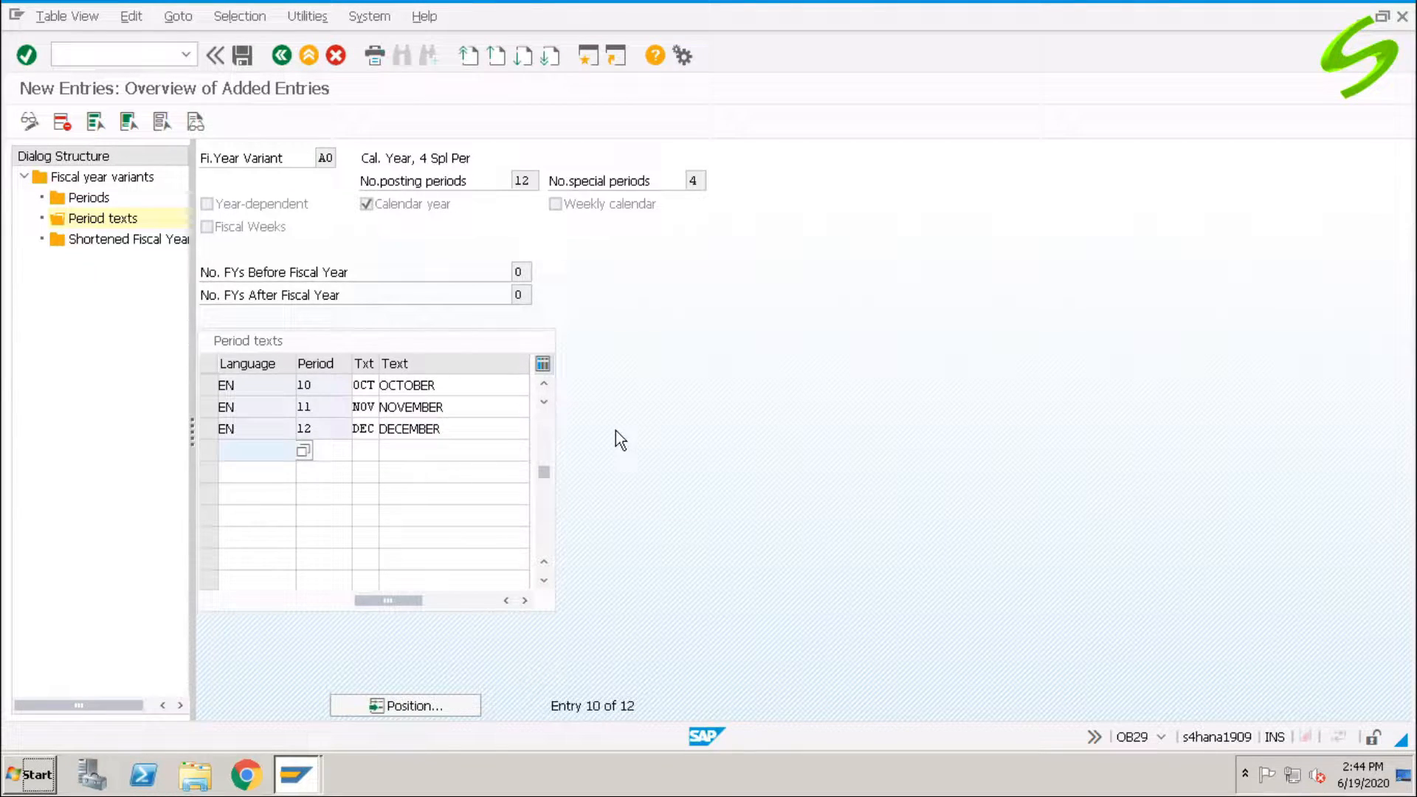
- Save the period texts of variant A0 and return to the overview of all fiscal year variants
{"action": "key", "text": "ctrl+s"}
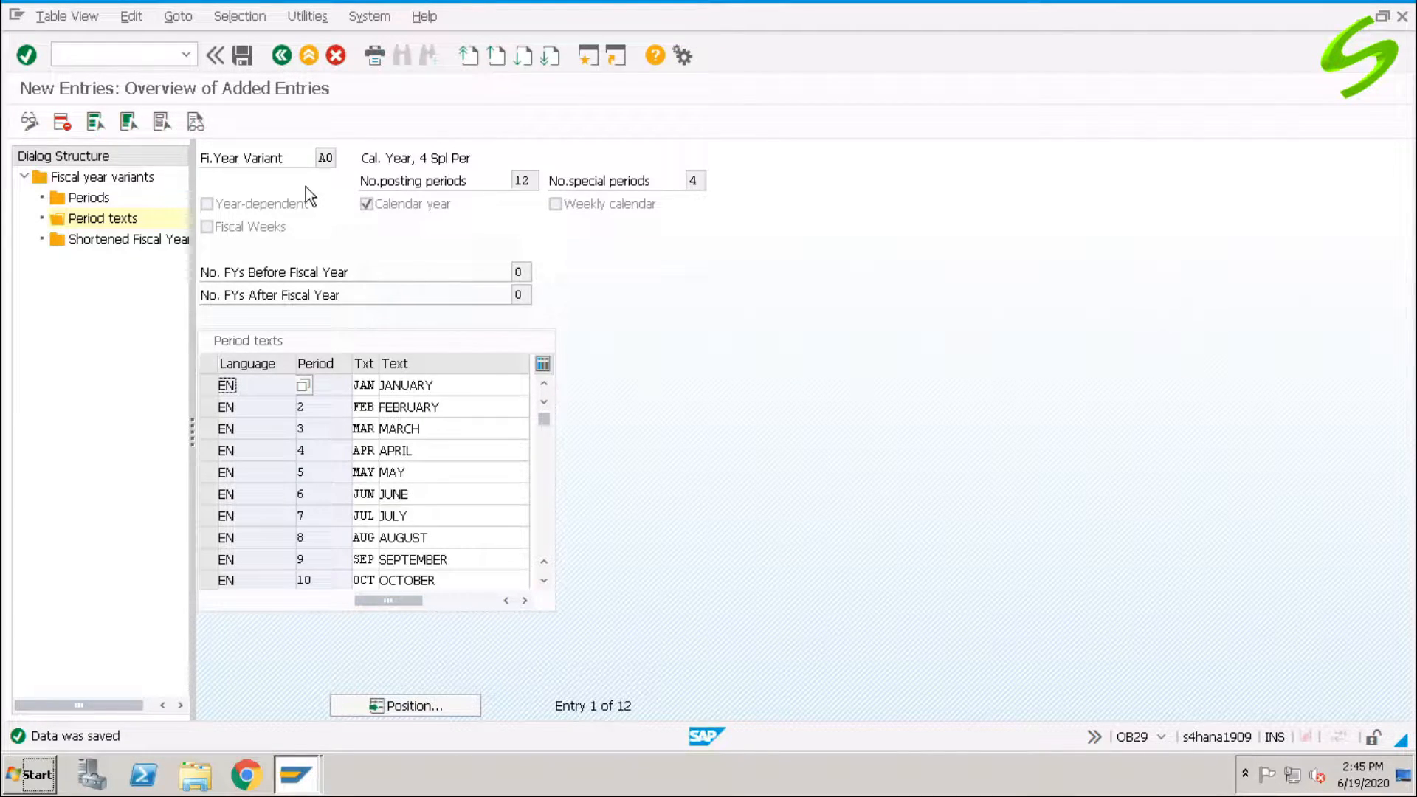
{"action": "left_click", "coordinate": [280, 56]}
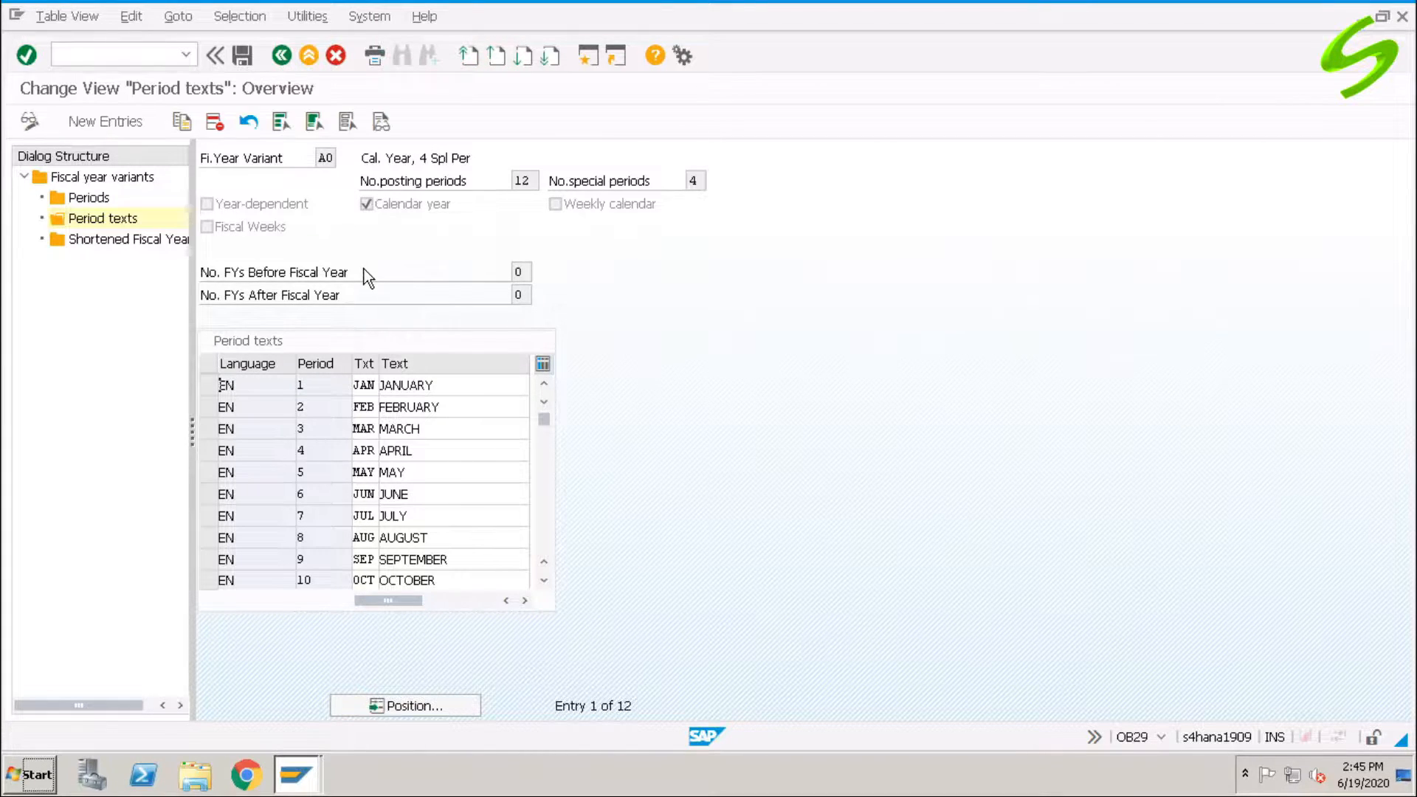
{"action": "left_click", "coordinate": [282, 57]}
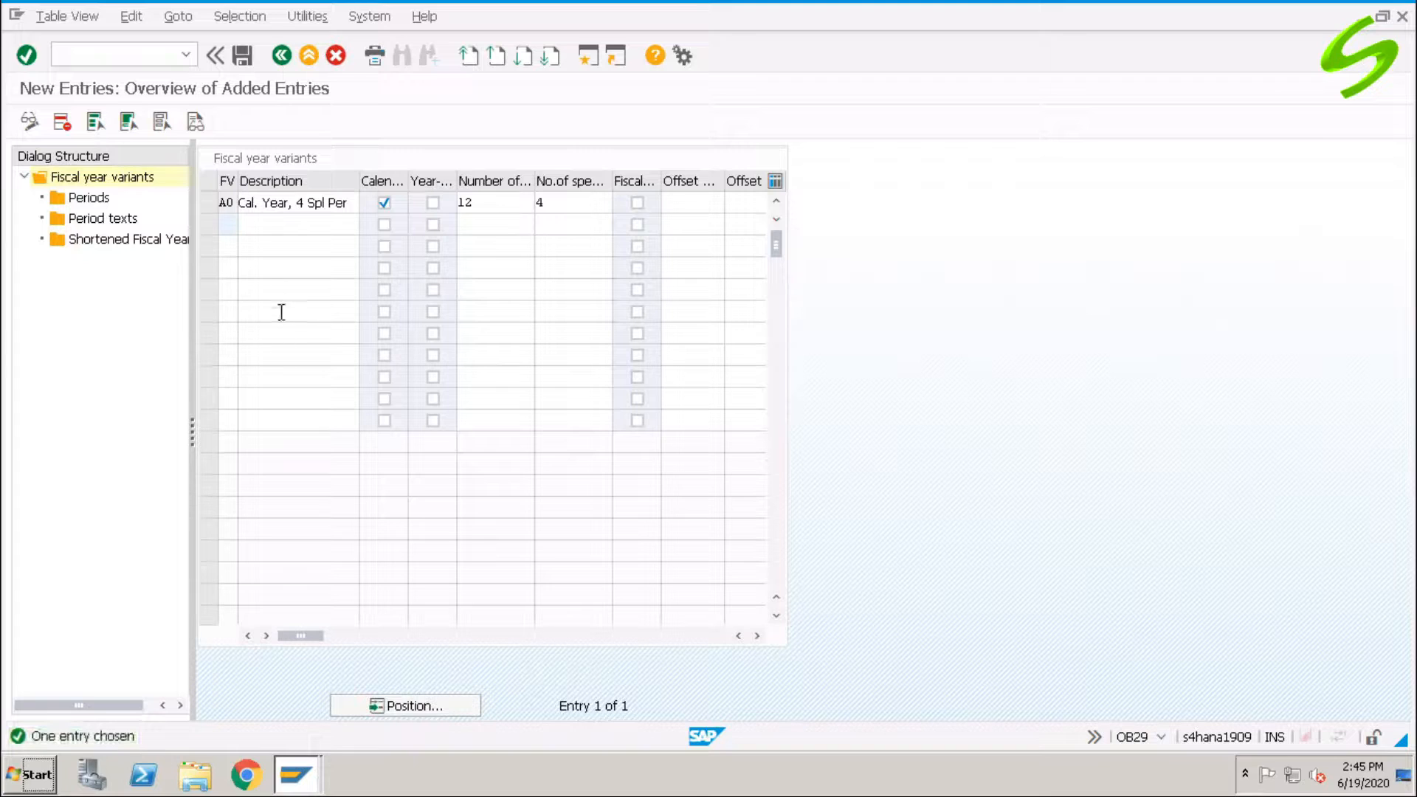
{"action": "left_click", "coordinate": [282, 57]}
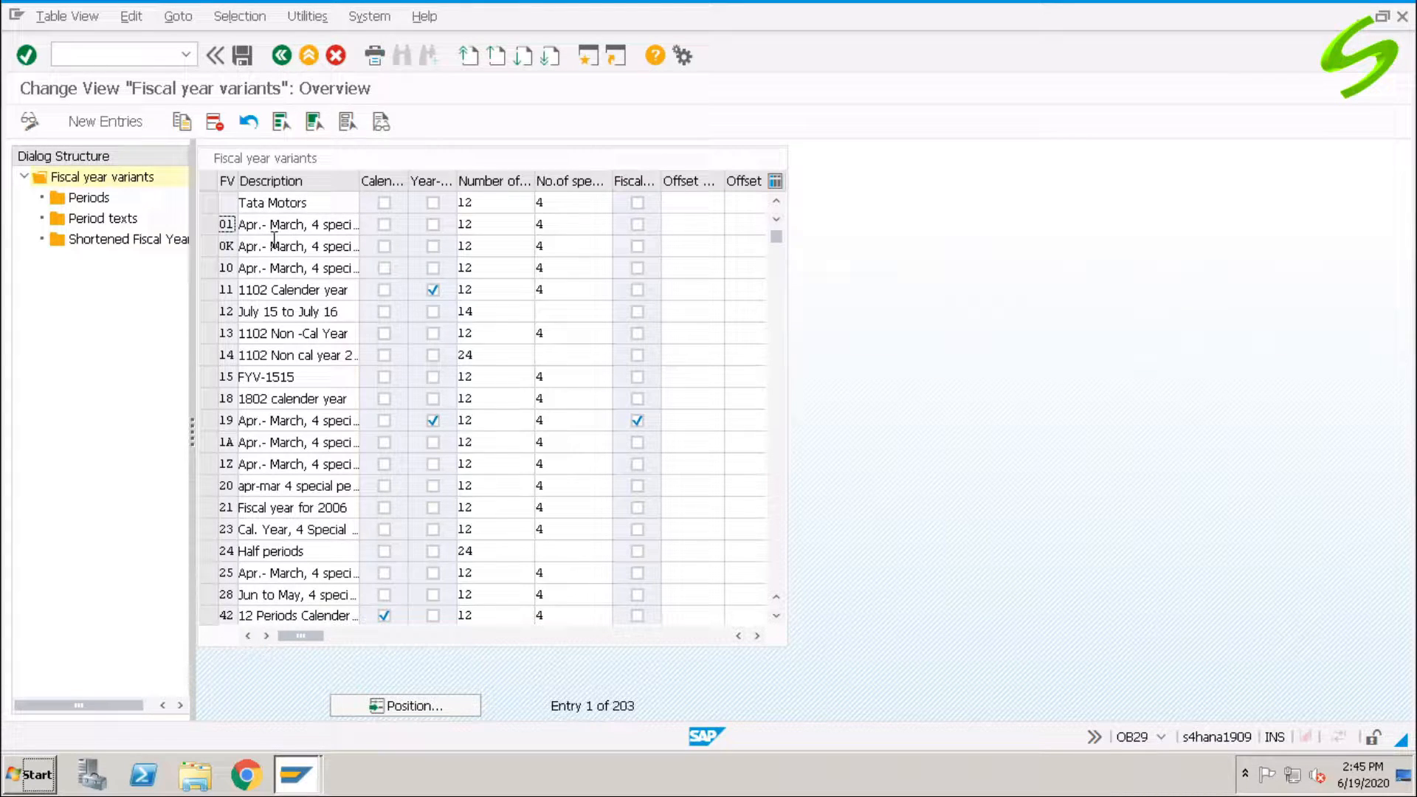
- Start a new fiscal year variant V8 with the description "Apr - Mar, 4 Spl Per"
{"action": "left_click", "coordinate": [126, 124]}
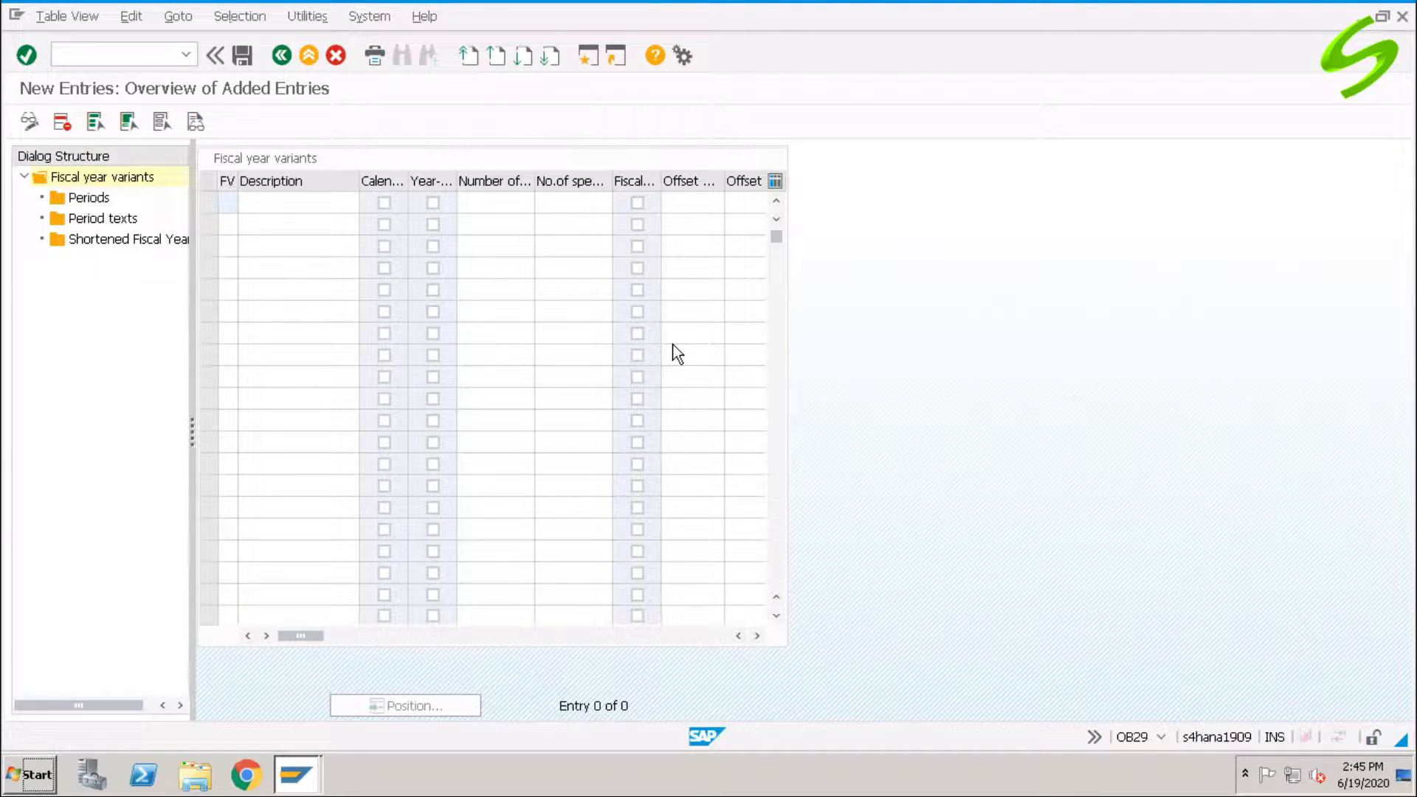
{"action": "type", "text": "V8"}
{"action": "key", "text": "Tab"}
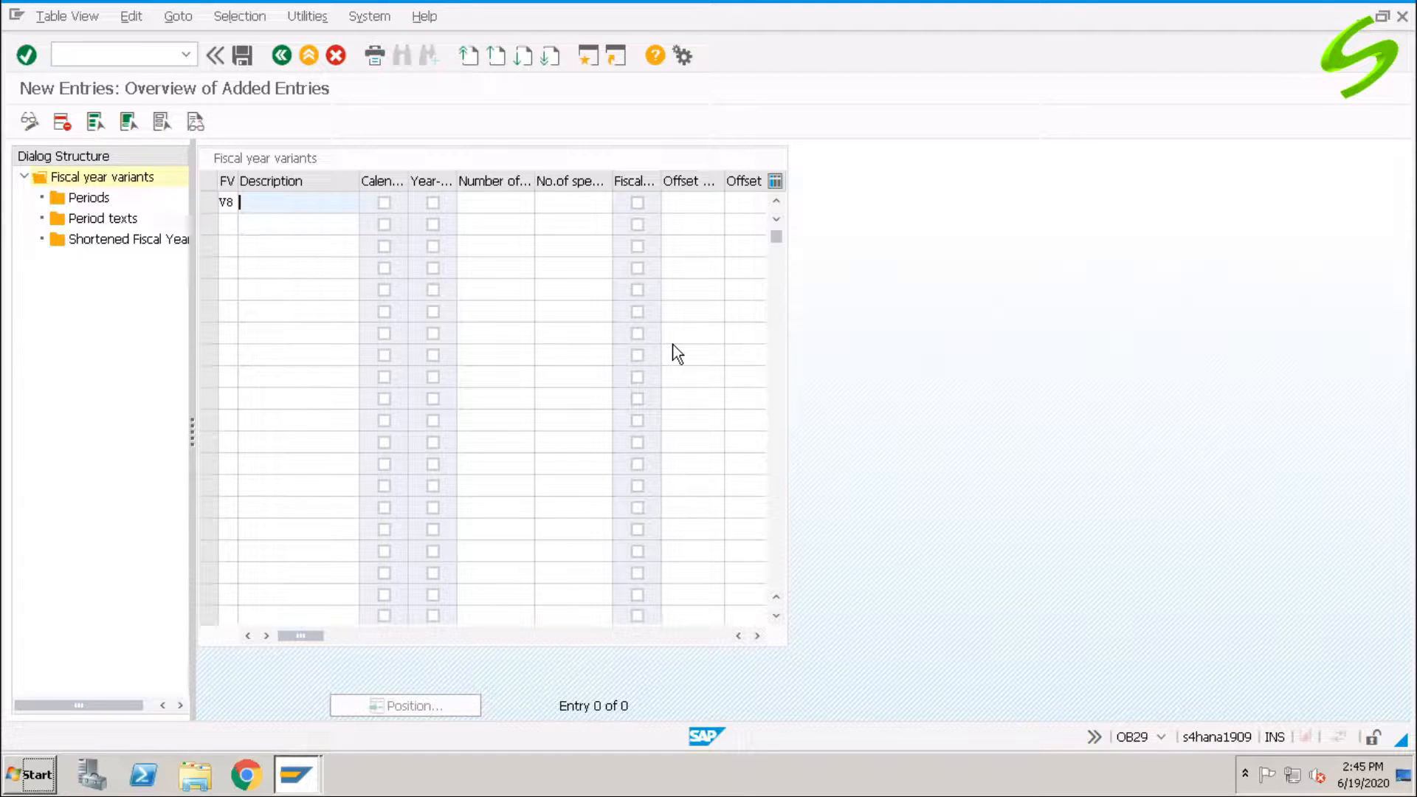
{"action": "type", "text": "Apr"}
{"action": "type", "text": " - "}
{"action": "type", "text": "marc"}
{"action": "key", "text": "BackSpace"}
{"action": "key", "text": "BackSpace"}
{"action": "key", "text": "BackSpace"}
{"action": "key", "text": "BackSpace"}
{"action": "type", "text": "Mar, 4 Spl Per"}
- Give variant V8 12 posting periods and 4 special periods, and save the entry
{"action": "left_click", "coordinate": [499, 207]}
{"action": "type", "text": "12"}
{"action": "key", "text": "Tab"}
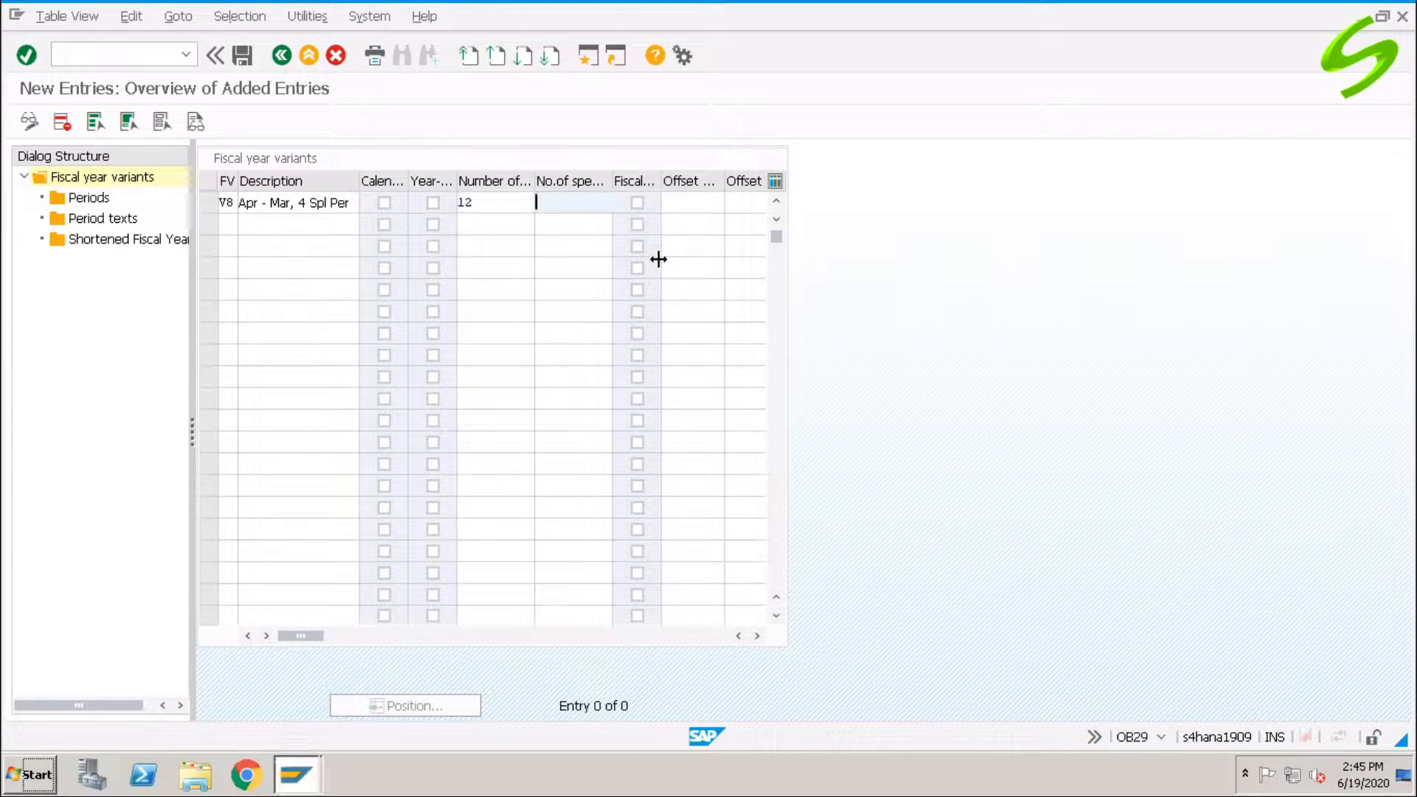
{"action": "type", "text": "4"}
{"action": "key", "text": "Return"}
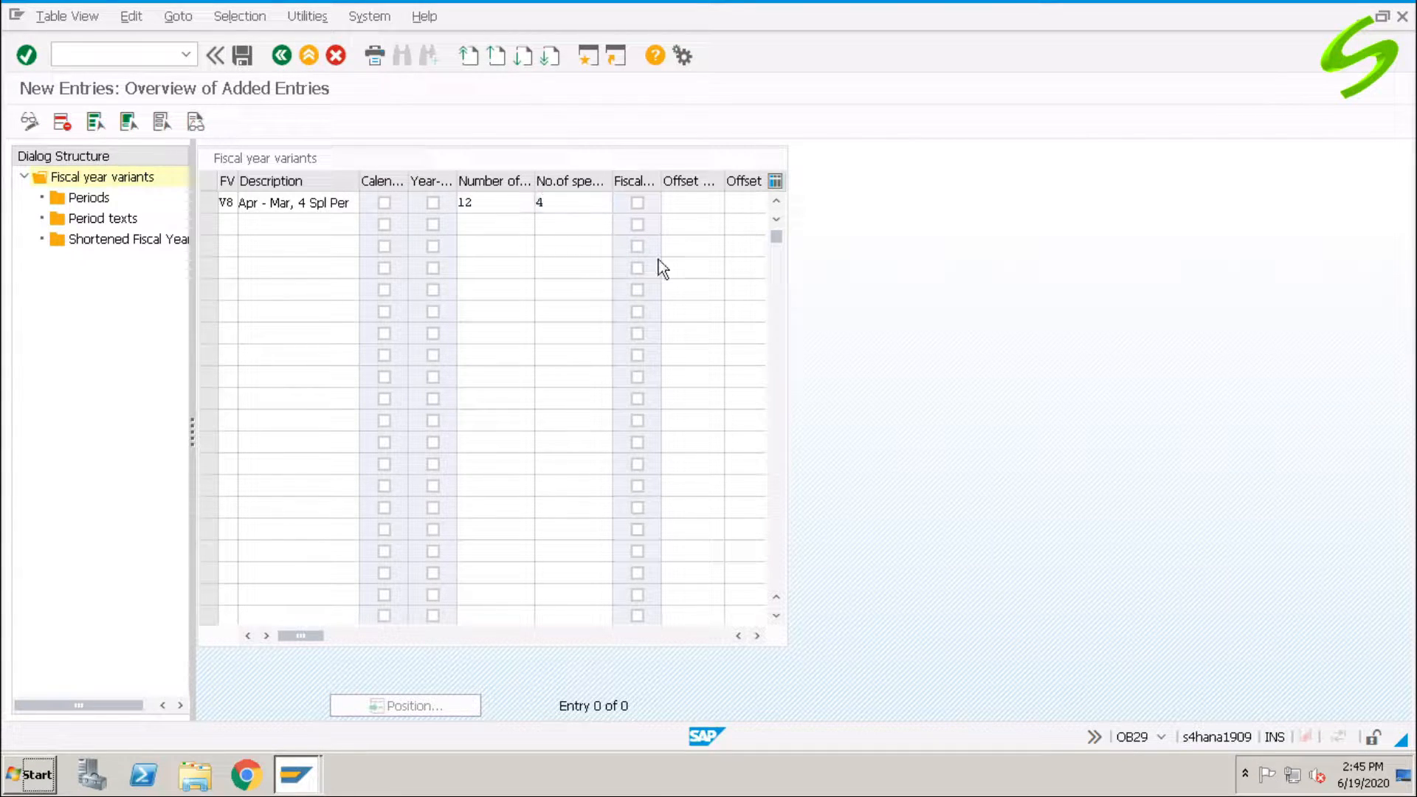
{"action": "left_click", "coordinate": [242, 63]}
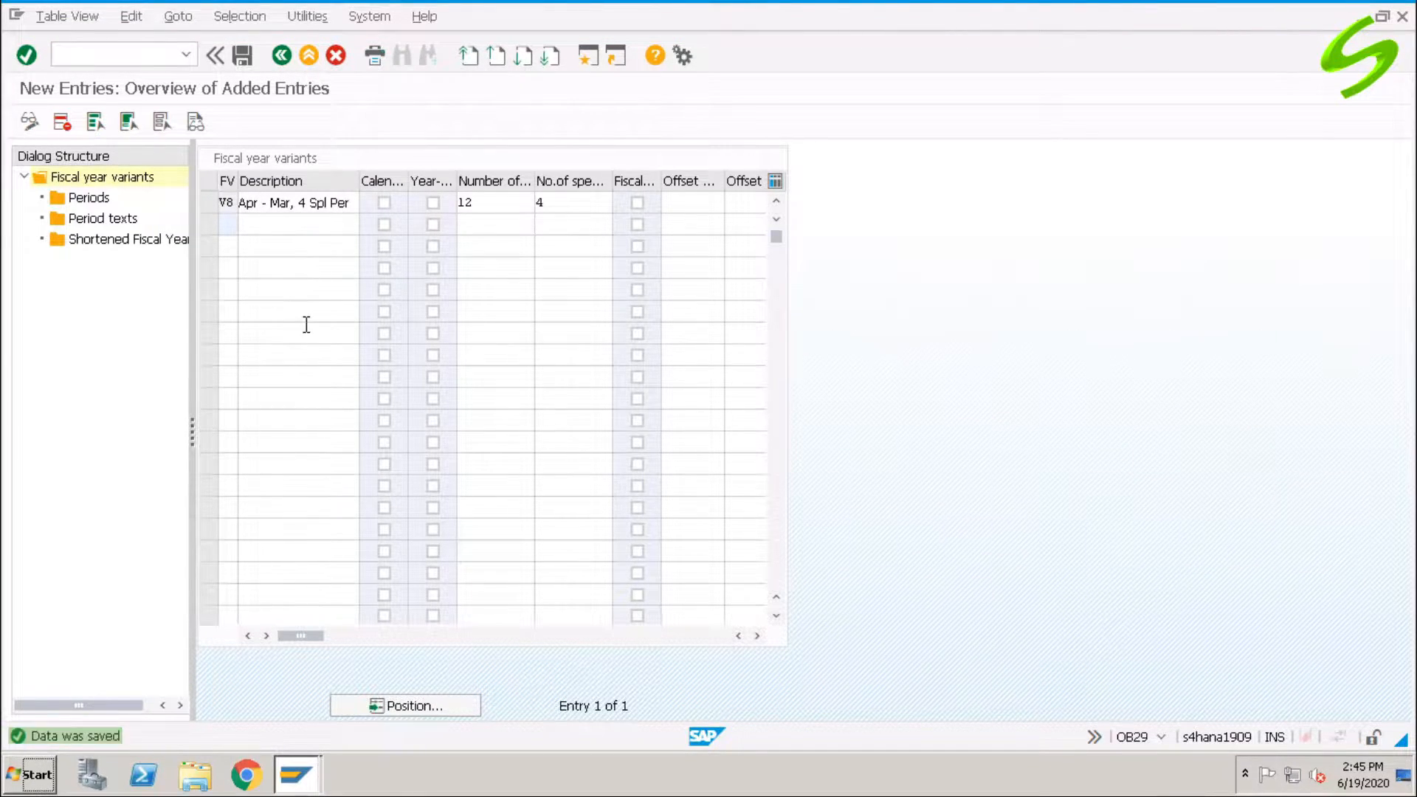
- Open the periods of variant V8 for new entries and assign month 1, day 31 to period 10
{"action": "left_click", "coordinate": [211, 202]}
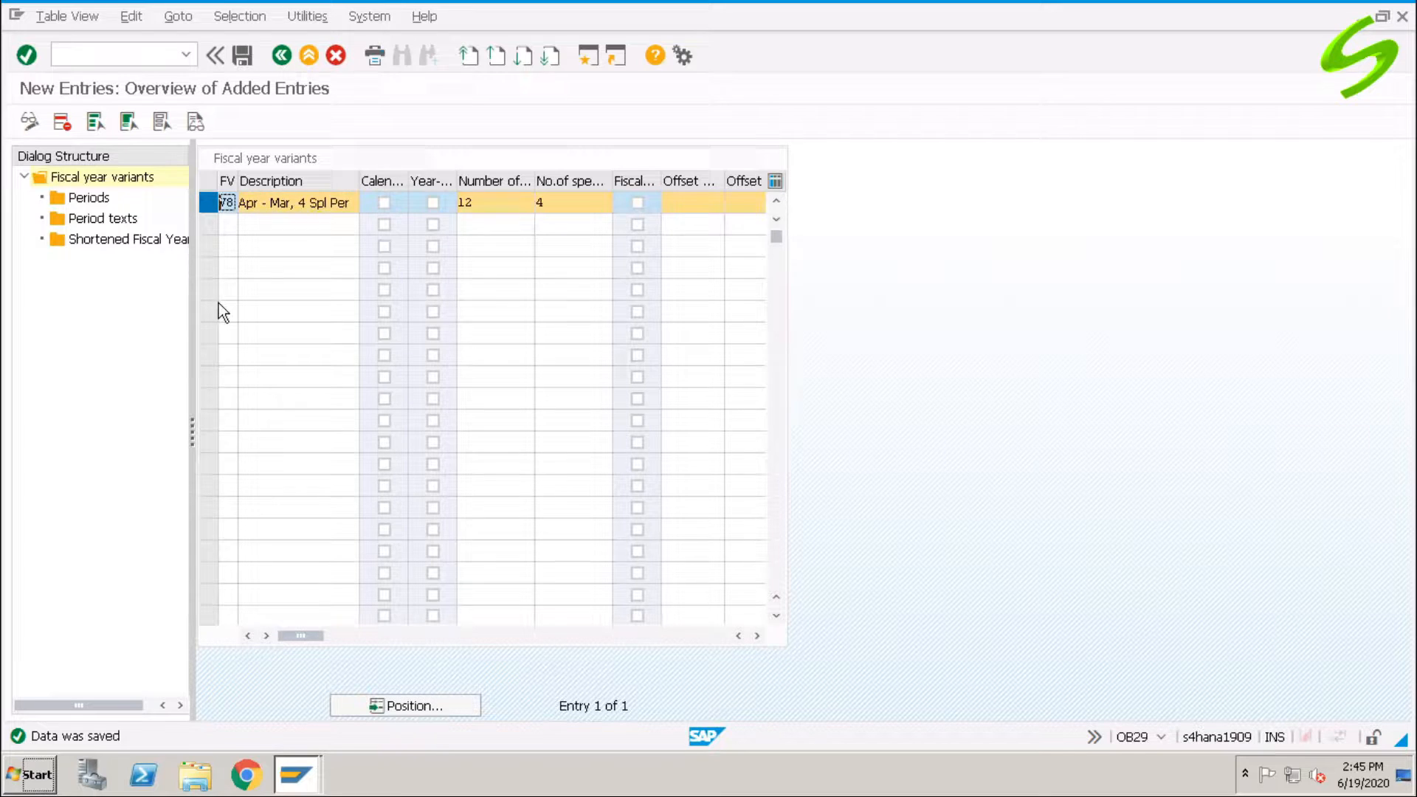
{"action": "left_click", "coordinate": [88, 205]}
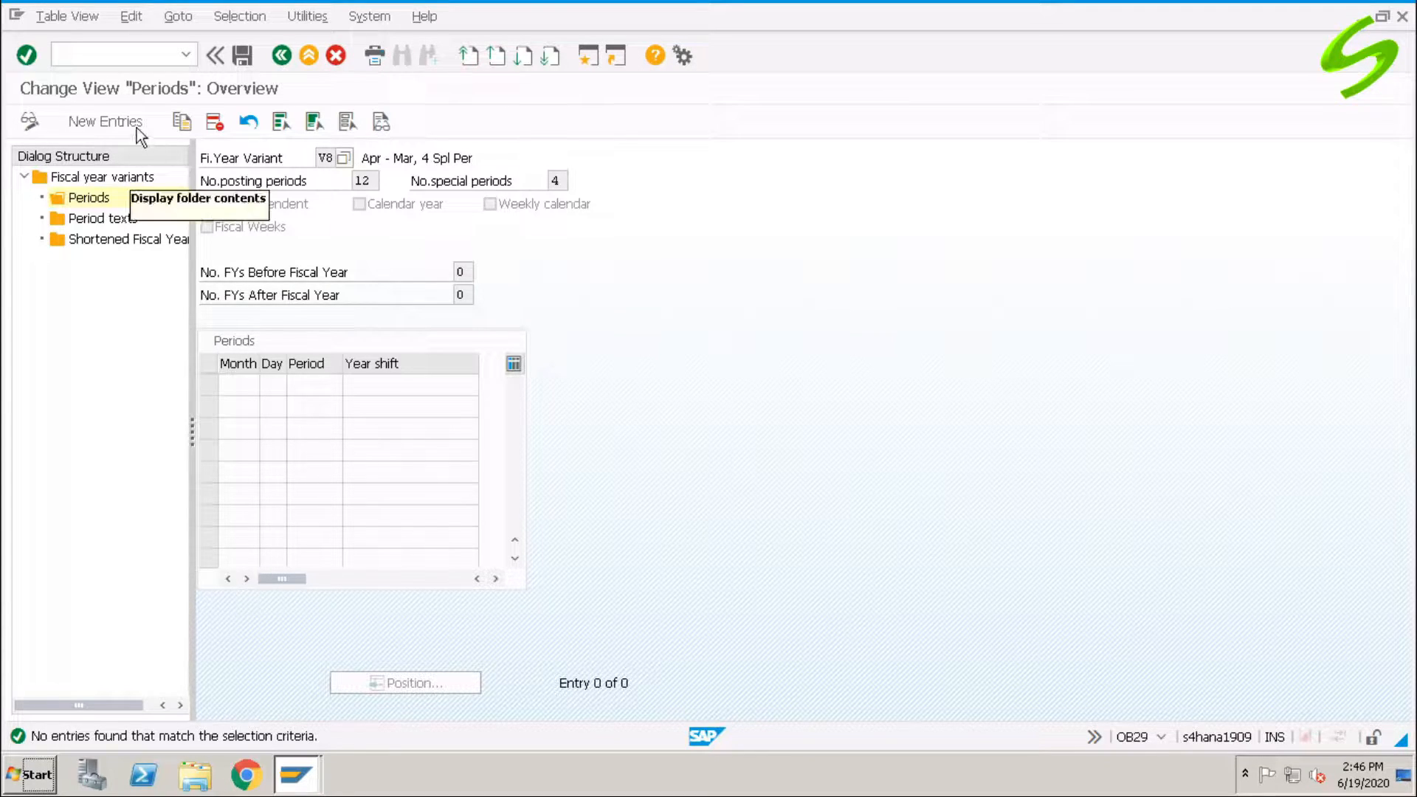
{"action": "left_click", "coordinate": [118, 119]}
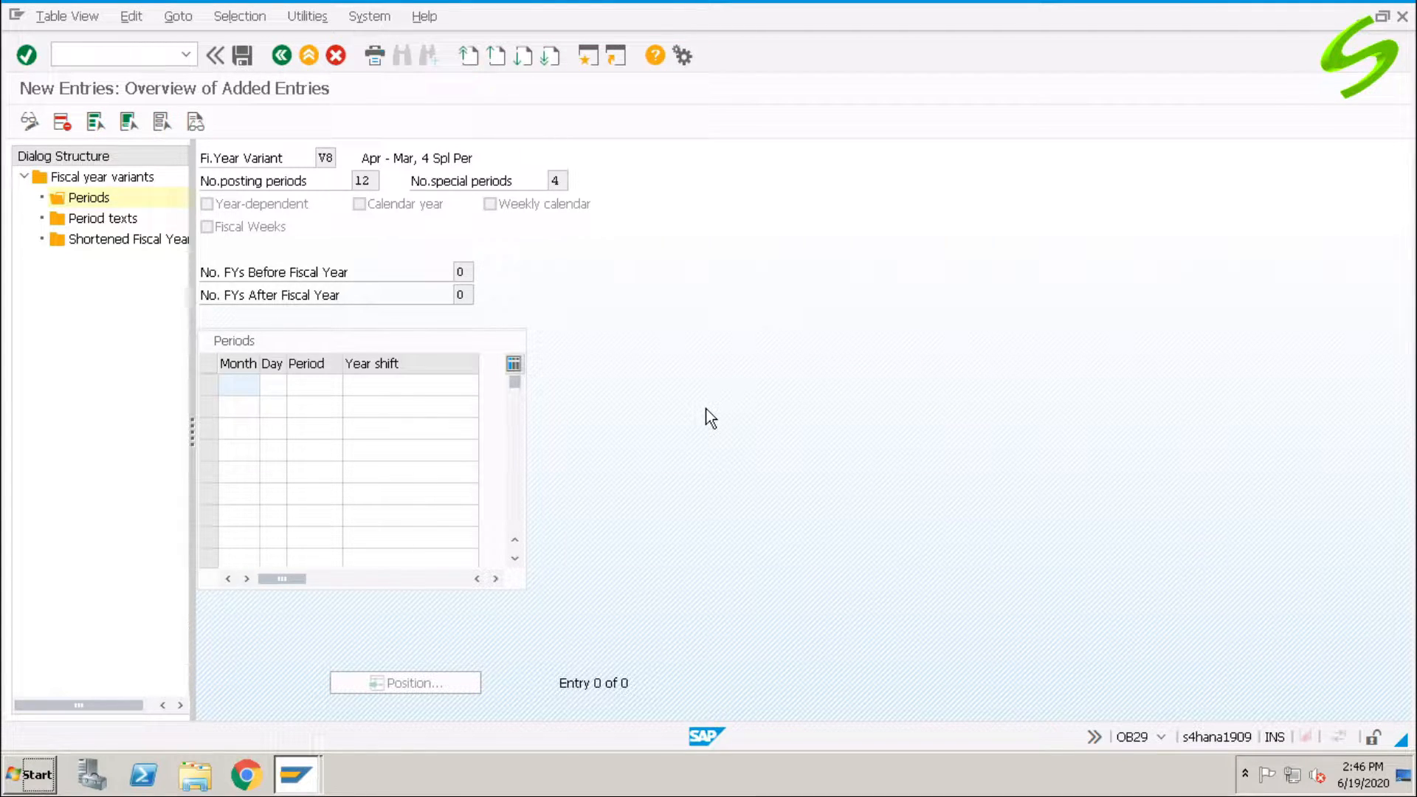
{"action": "type", "text": "1"}
{"action": "key", "text": "Tab"}
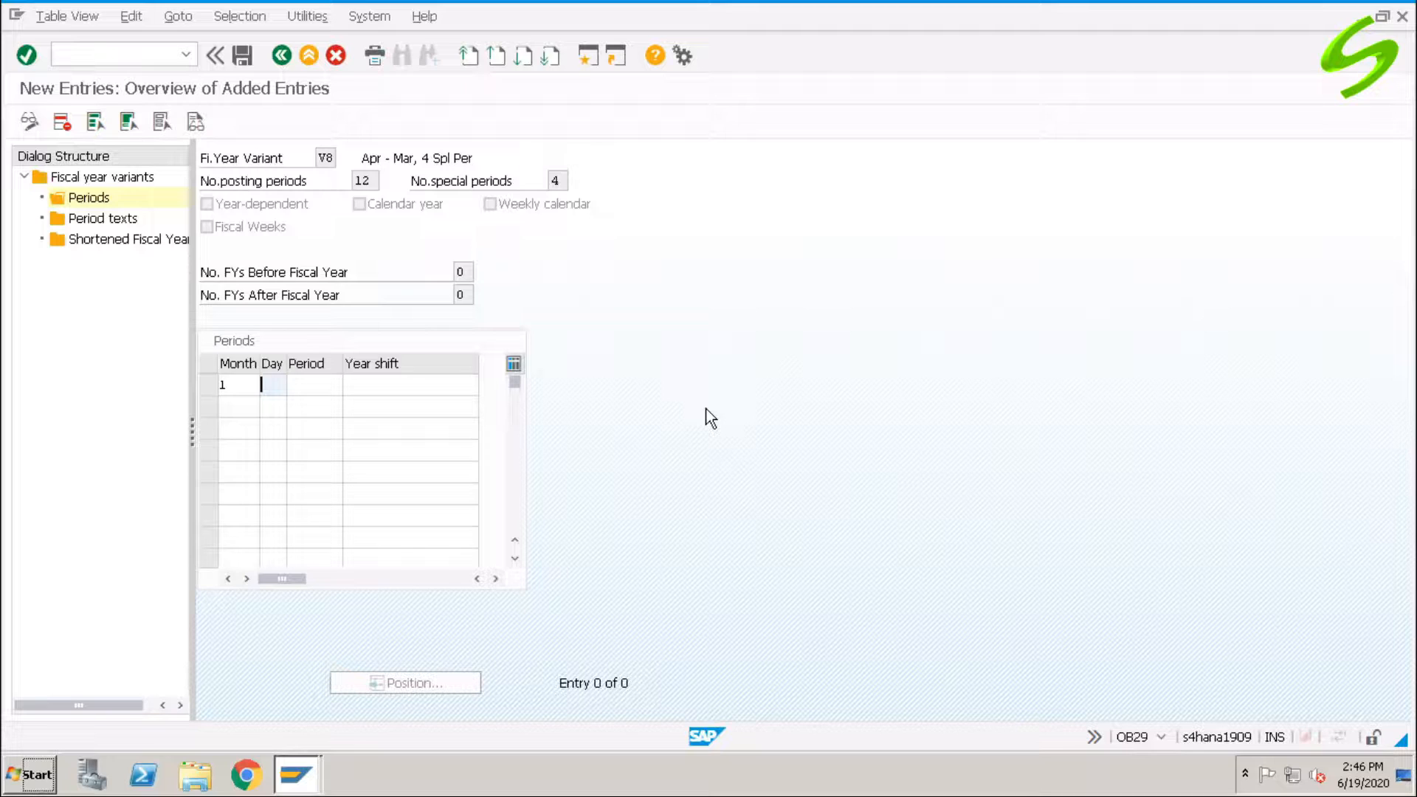
{"action": "type", "text": "31"}
{"action": "key", "text": "Tab"}
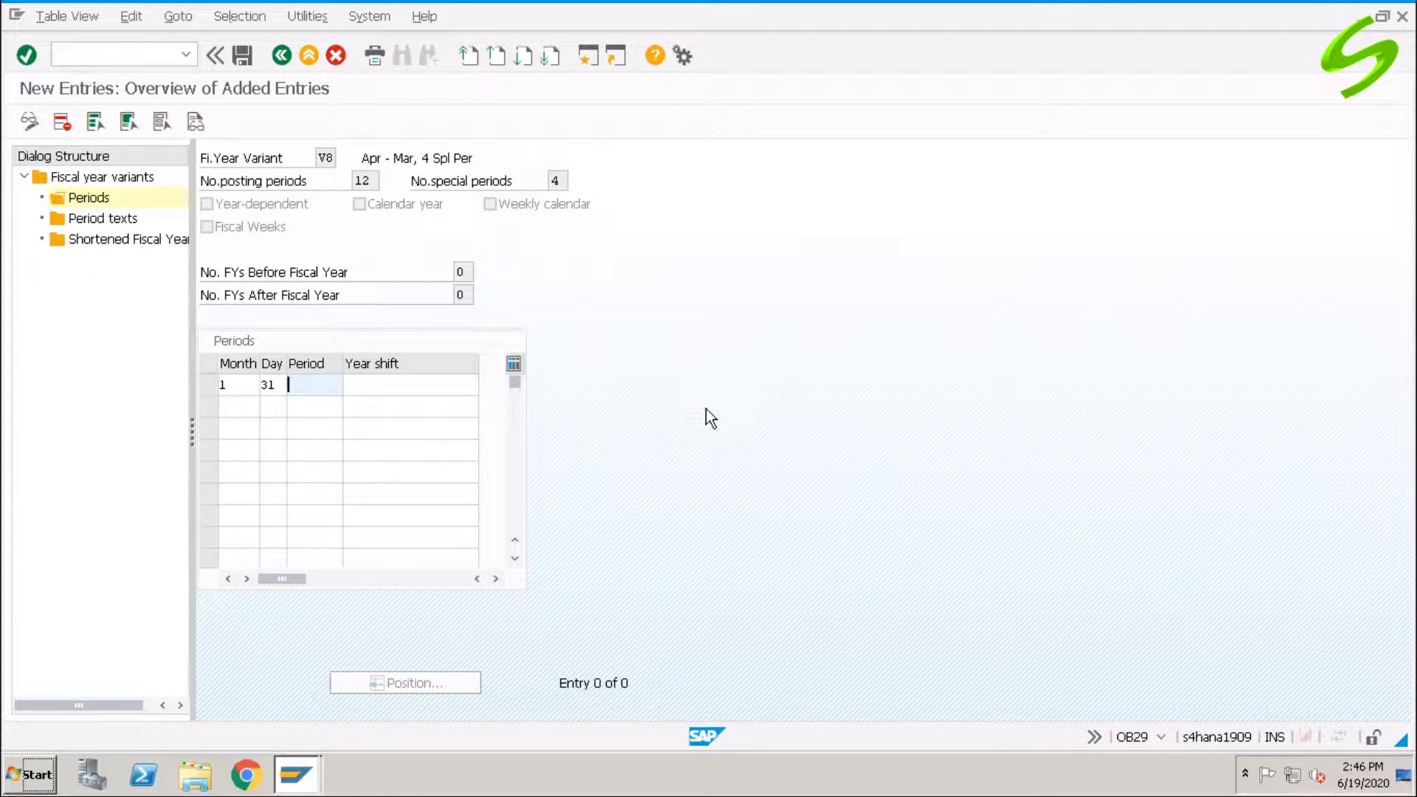
{"action": "type", "text": "10"}
{"action": "key", "text": "Tab"}
{"action": "key", "text": "Tab"}
- Add a period row for variant V8 with month 2, day 29 and period 11
{"action": "type", "text": "2"}
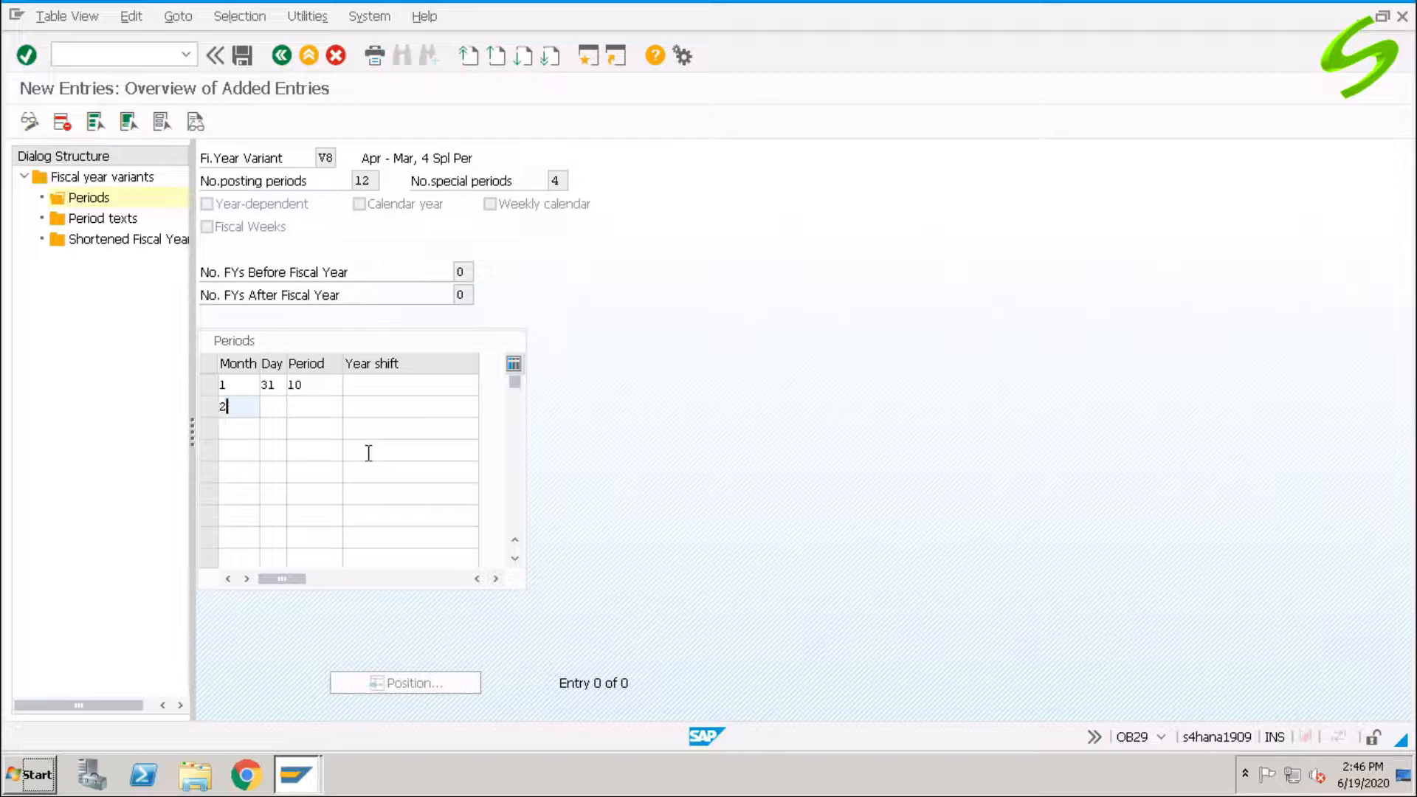
{"action": "key", "text": "Tab"}
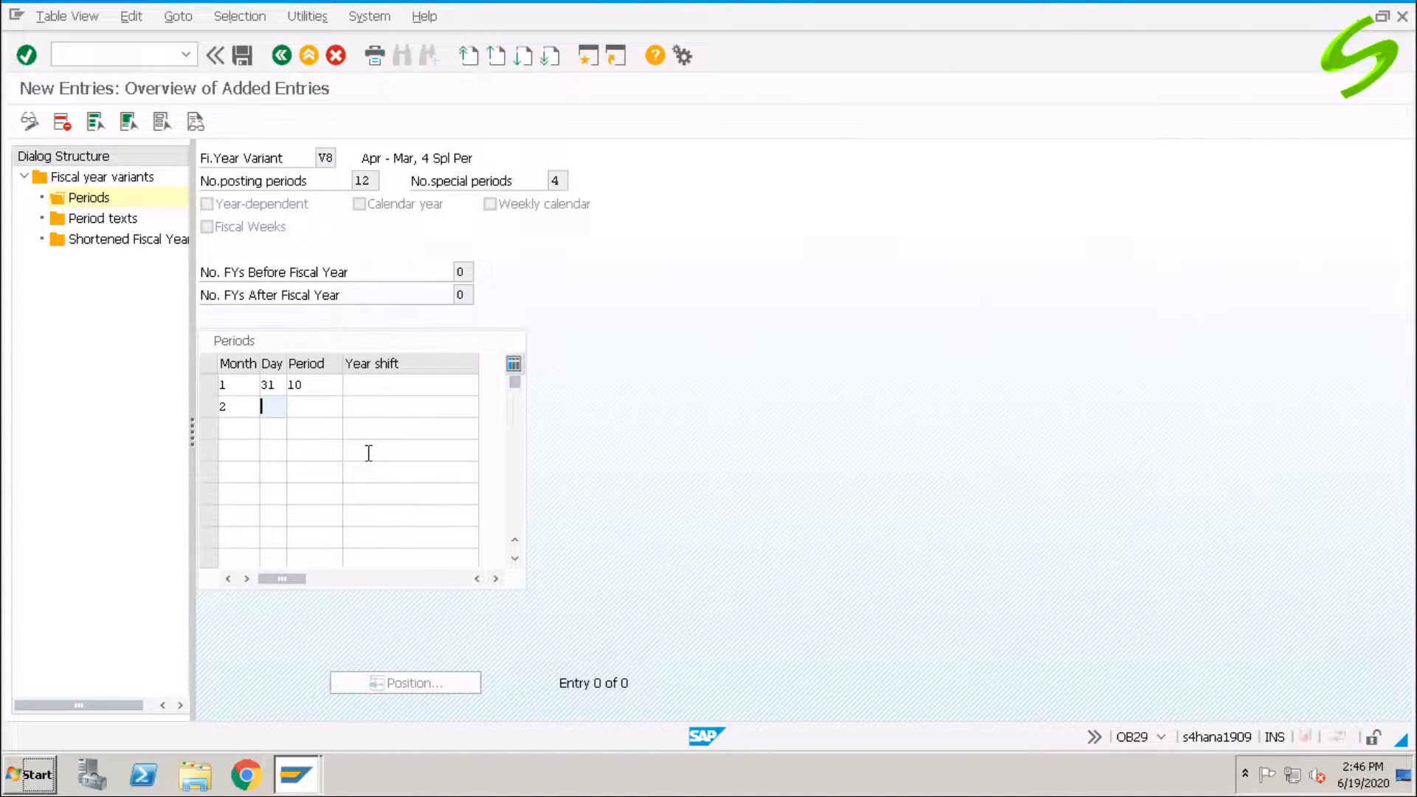
{"action": "type", "text": "29"}
{"action": "key", "text": "Tab"}
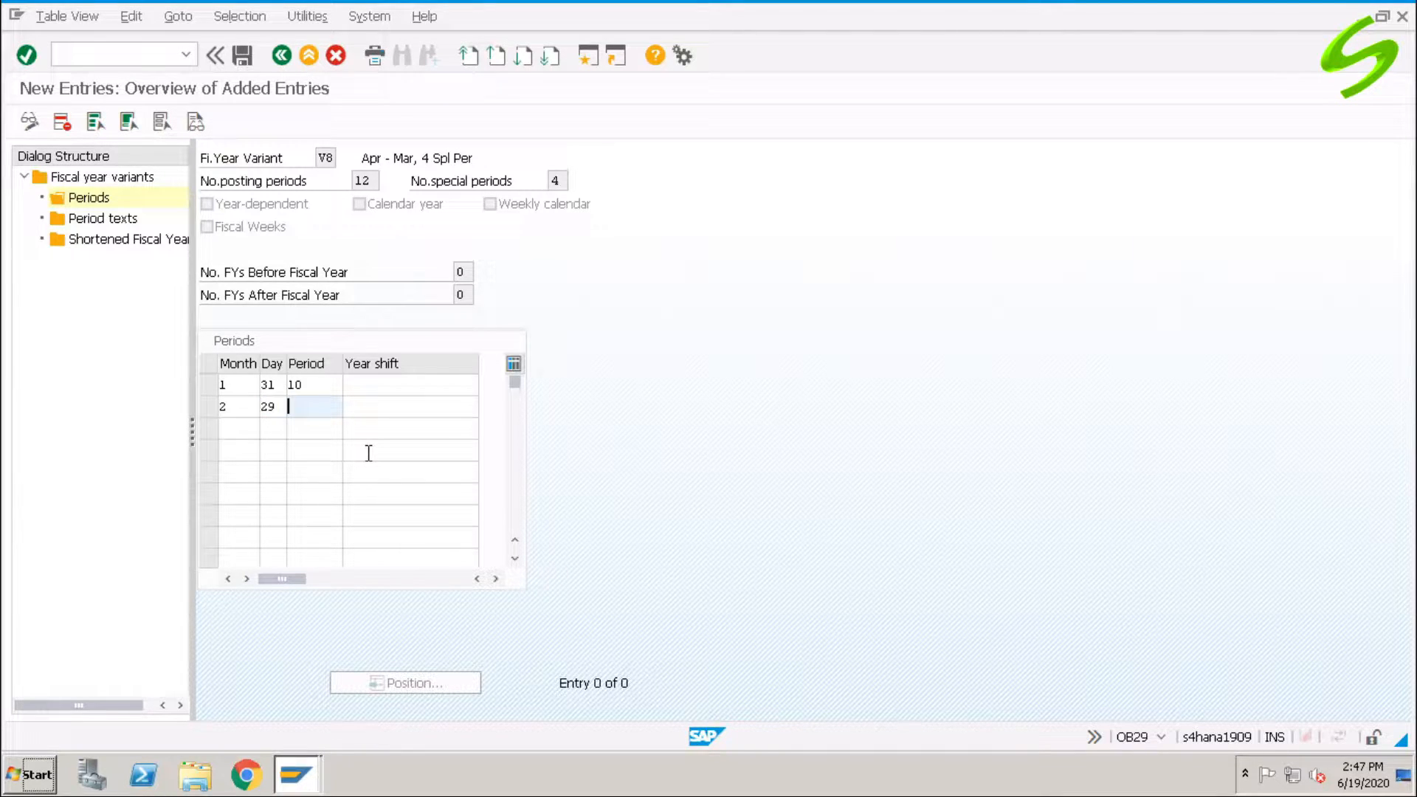
{"action": "type", "text": "11"}
{"action": "key", "text": "Tab"}
{"action": "key", "text": "Tab"}
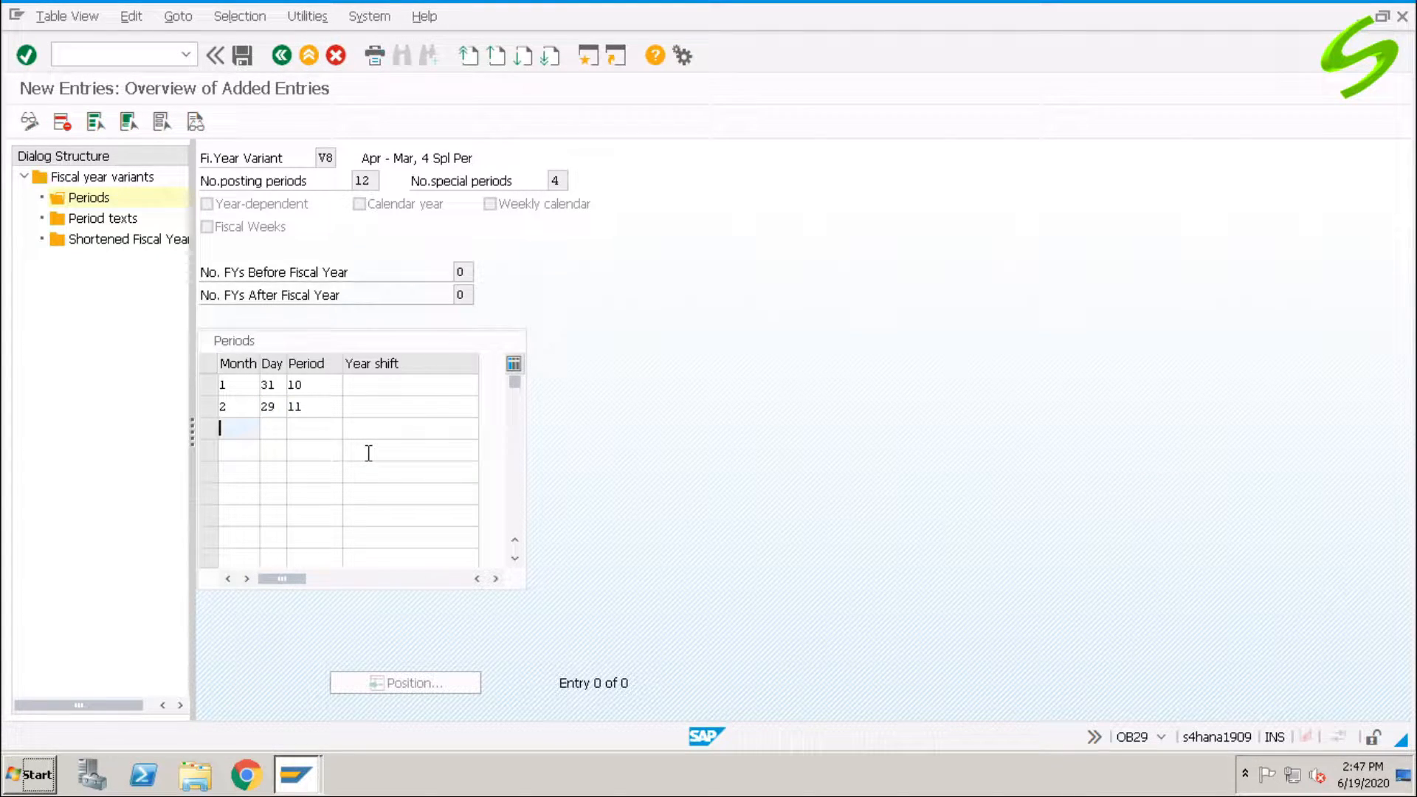
- Add a period row for variant V8 with month 3, day 31 and period 12
{"action": "type", "text": "3"}
{"action": "key", "text": "Tab"}
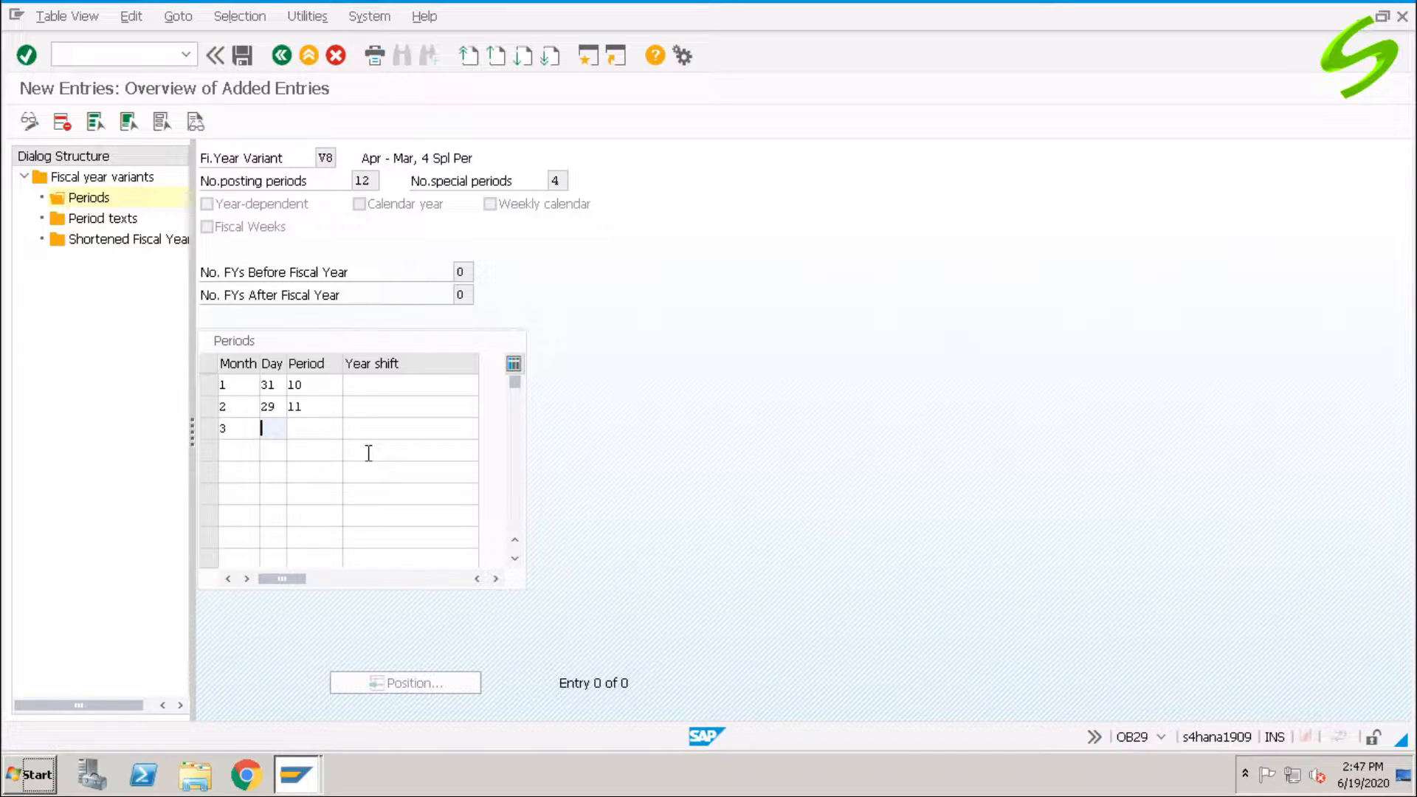
{"action": "type", "text": "31"}
{"action": "key", "text": "Tab"}
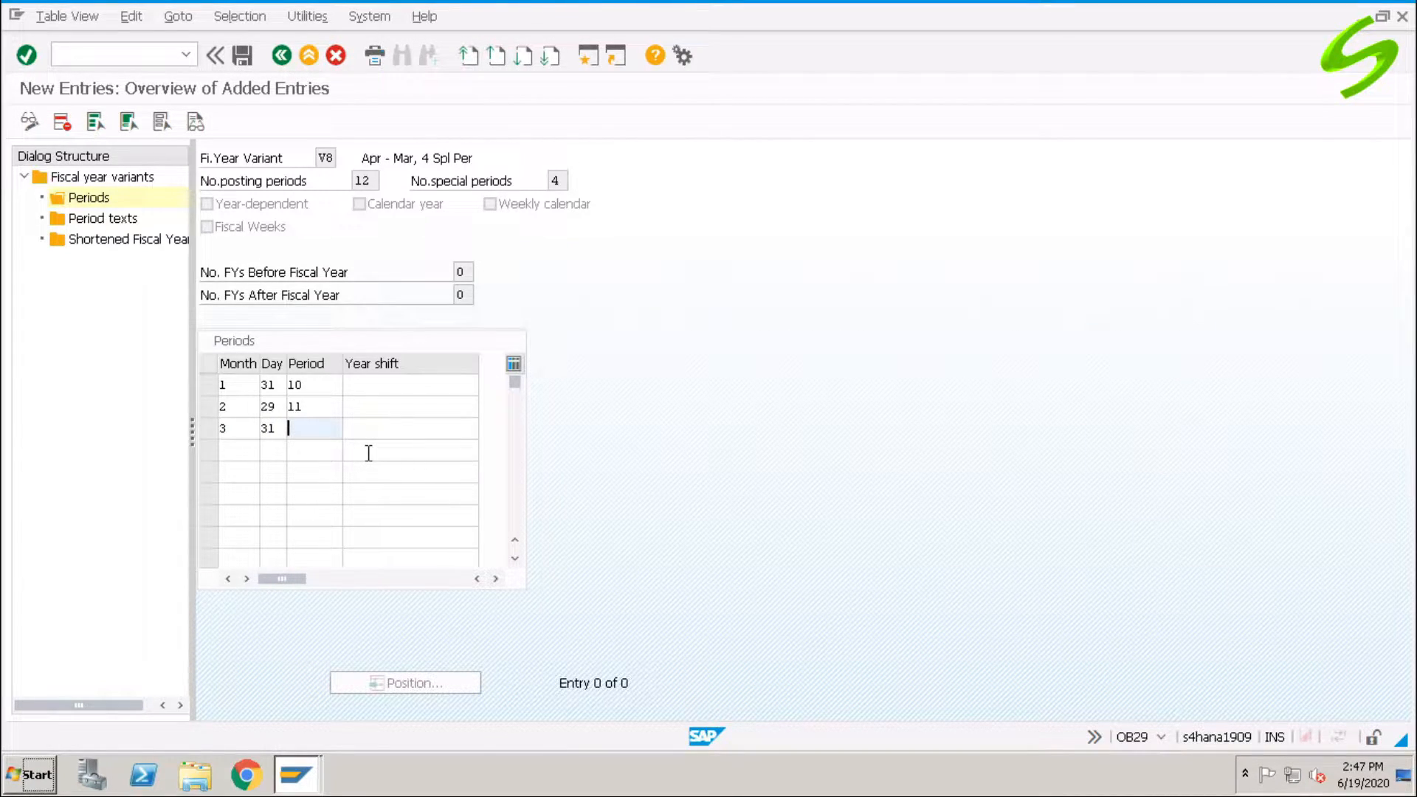
{"action": "type", "text": "12"}
{"action": "key", "text": "Tab"}
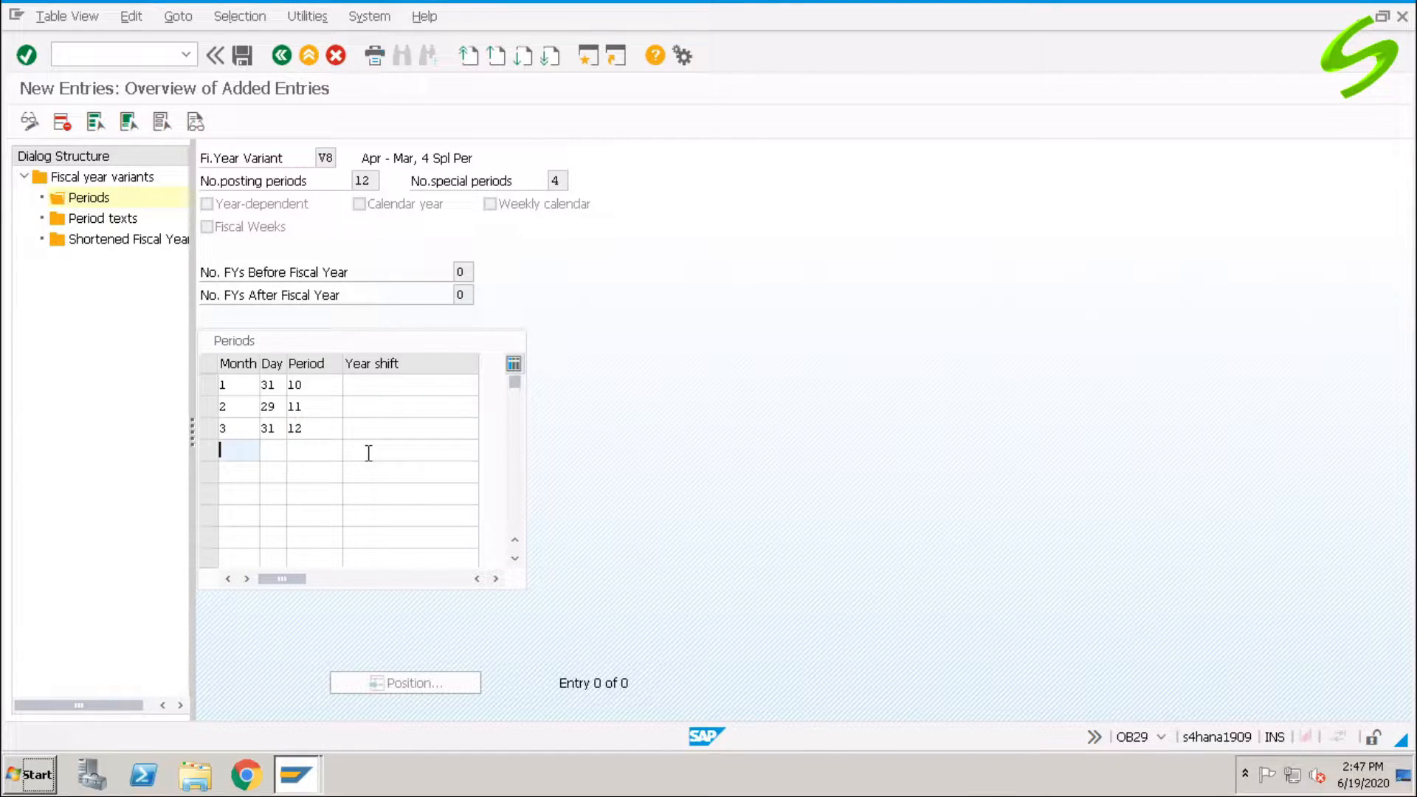
- Add a period row for variant V8 with month 4, day 30 and period 1
{"action": "type", "text": "4"}
{"action": "key", "text": "Tab"}
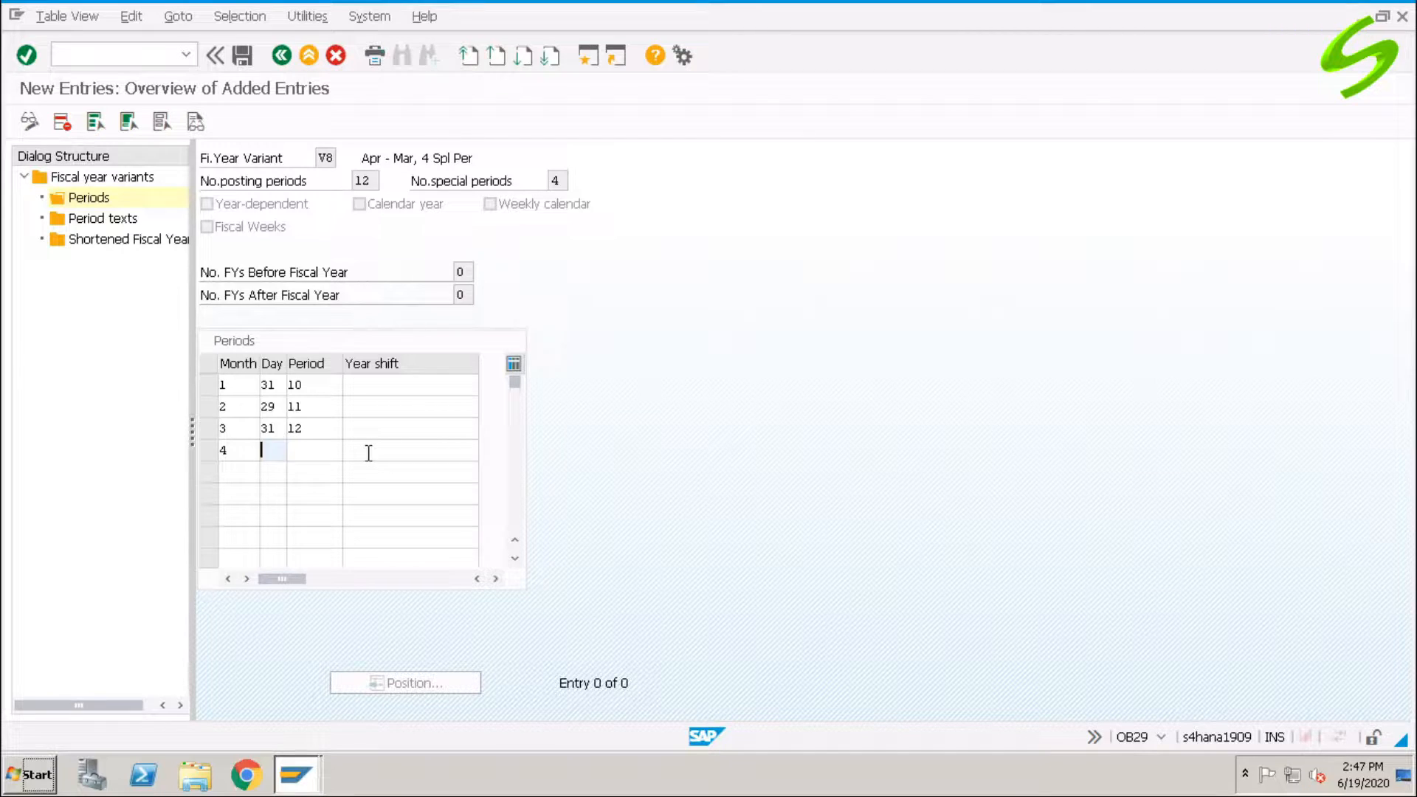
{"action": "type", "text": "30"}
{"action": "key", "text": "Tab"}
{"action": "type", "text": "1"}
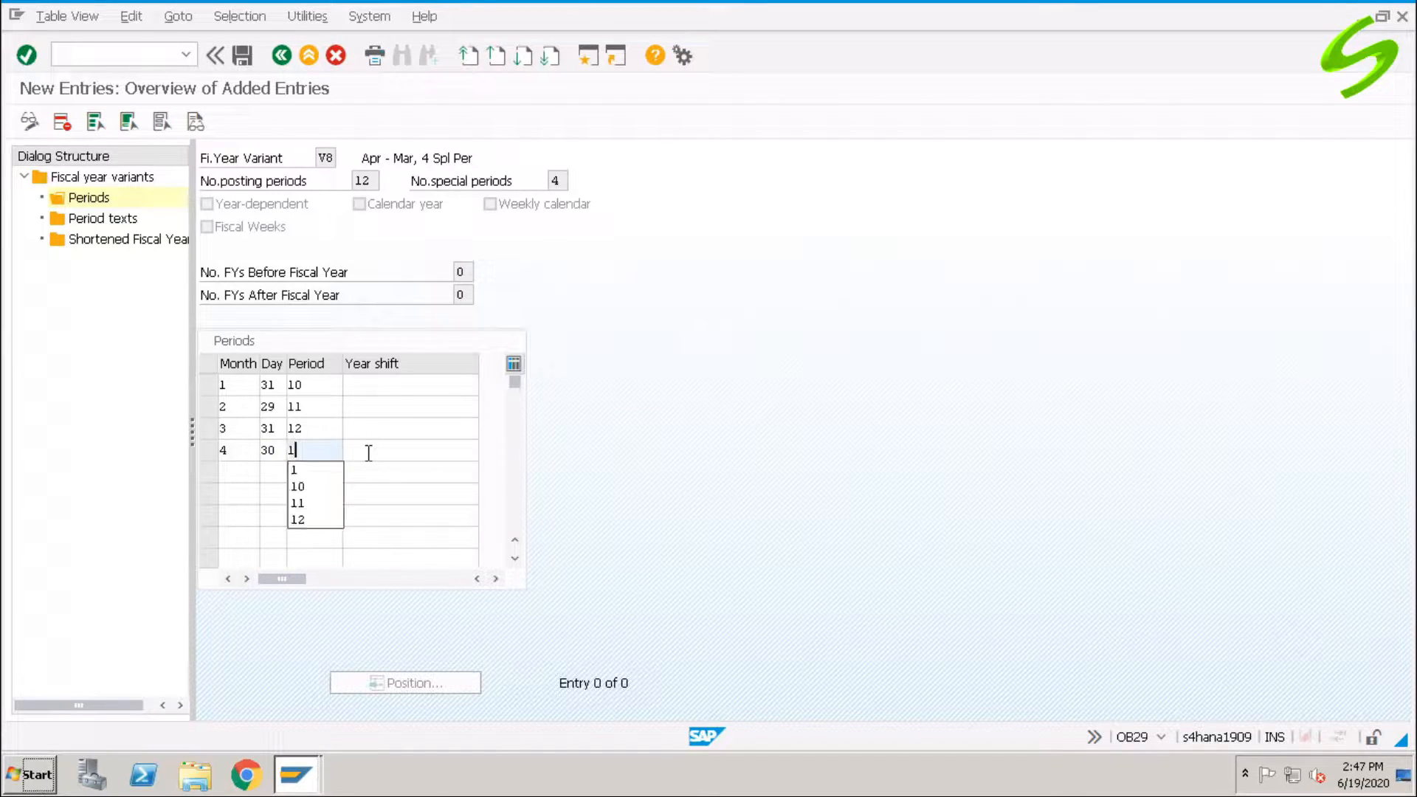
{"action": "key", "text": "Tab"}
{"action": "key", "text": "Tab"}
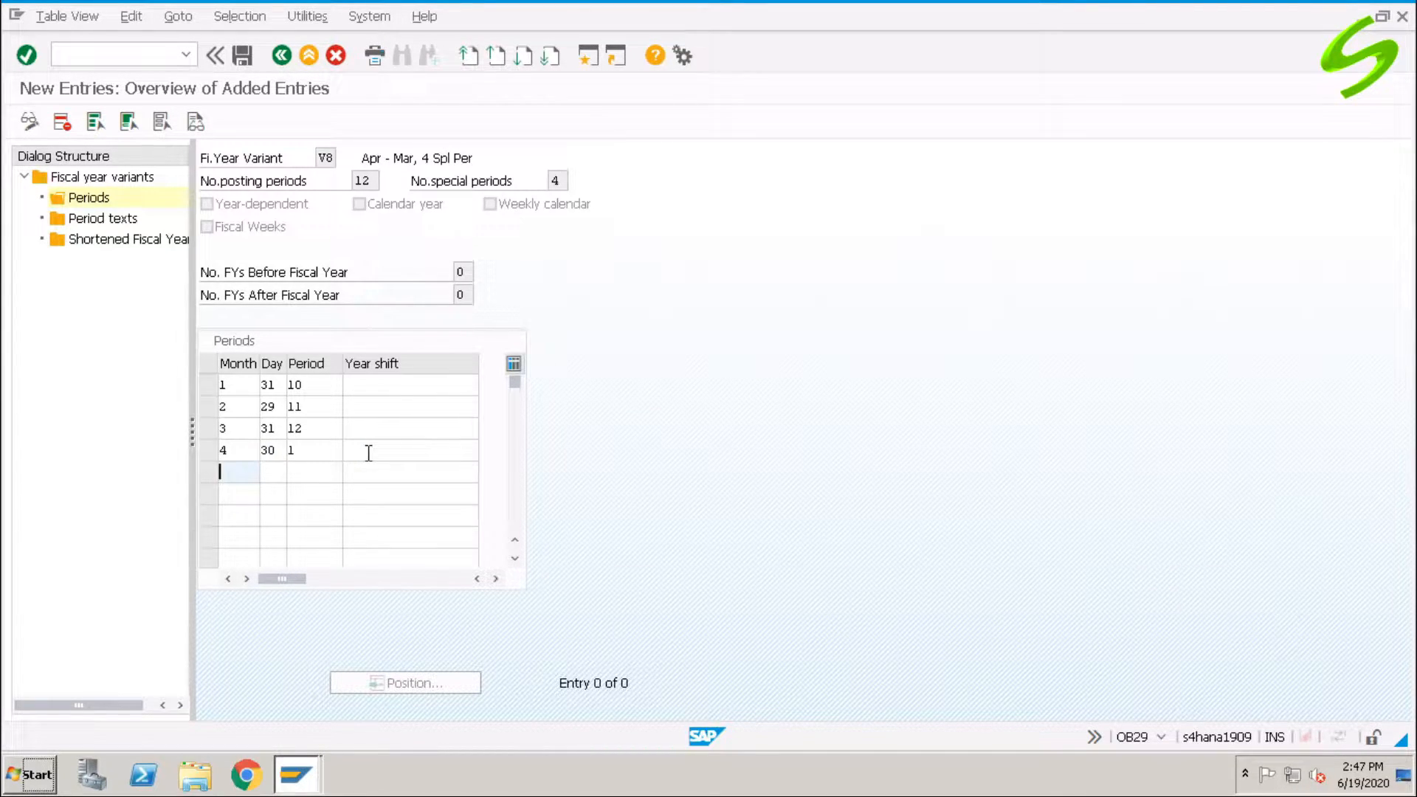
- Add a period row for variant V8 with month 5, day 31 and period 2
{"action": "type", "text": "5"}
{"action": "key", "text": "Tab"}
{"action": "type", "text": "31"}
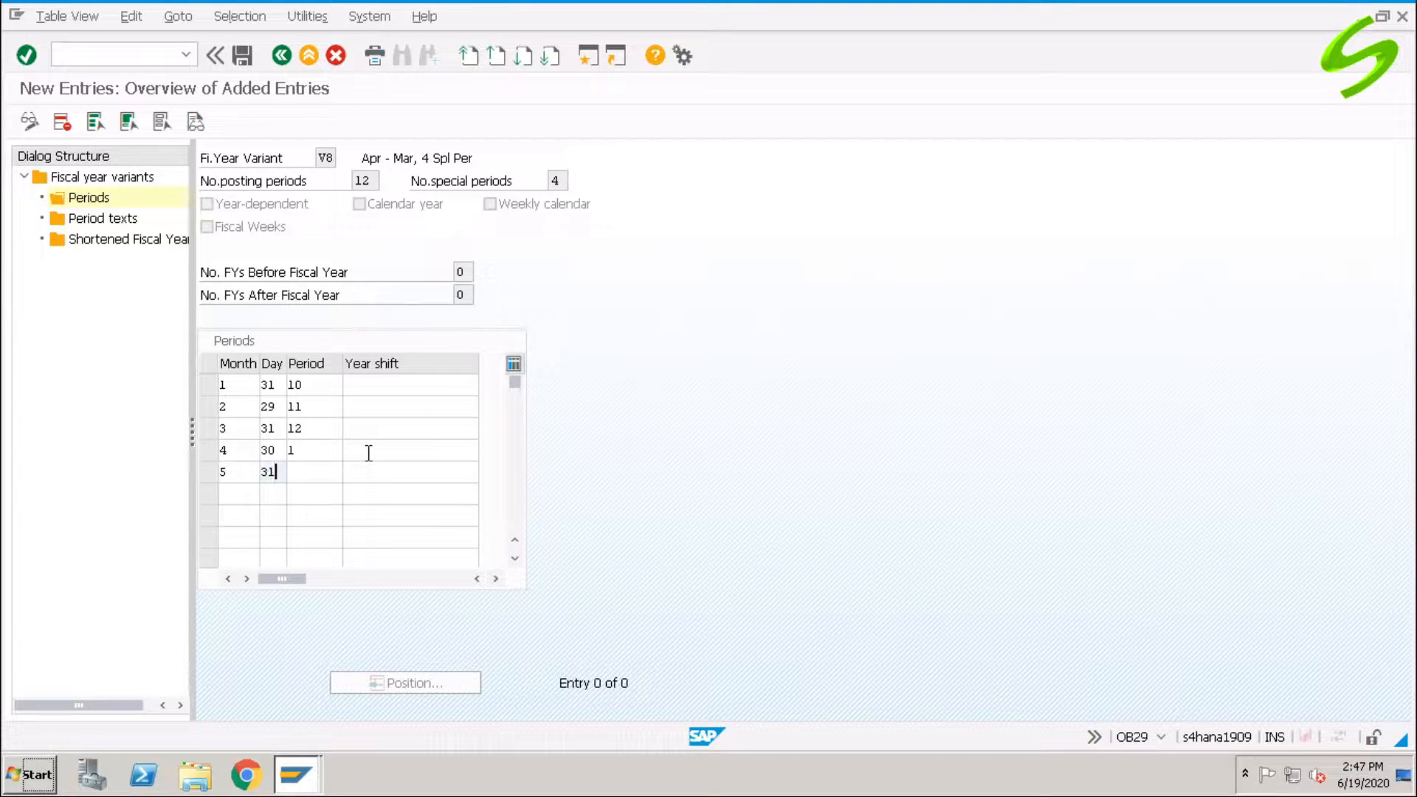
{"action": "key", "text": "Tab"}
{"action": "type", "text": "2"}
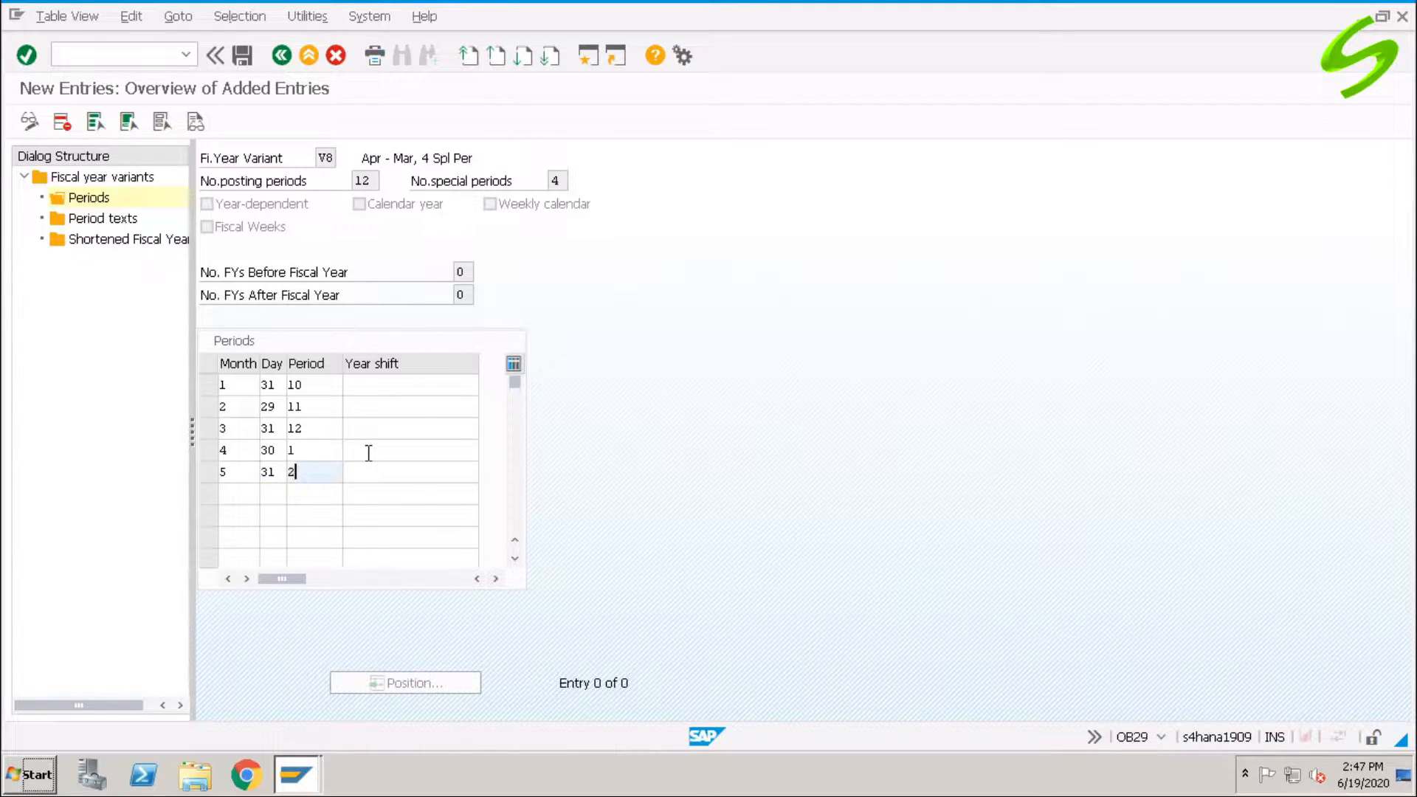
{"action": "key", "text": "Tab"}
{"action": "key", "text": "Tab"}
- Add a period row for variant V8 with month 6, day 30 and period 3
{"action": "type", "text": "6"}
{"action": "key", "text": "Tab"}
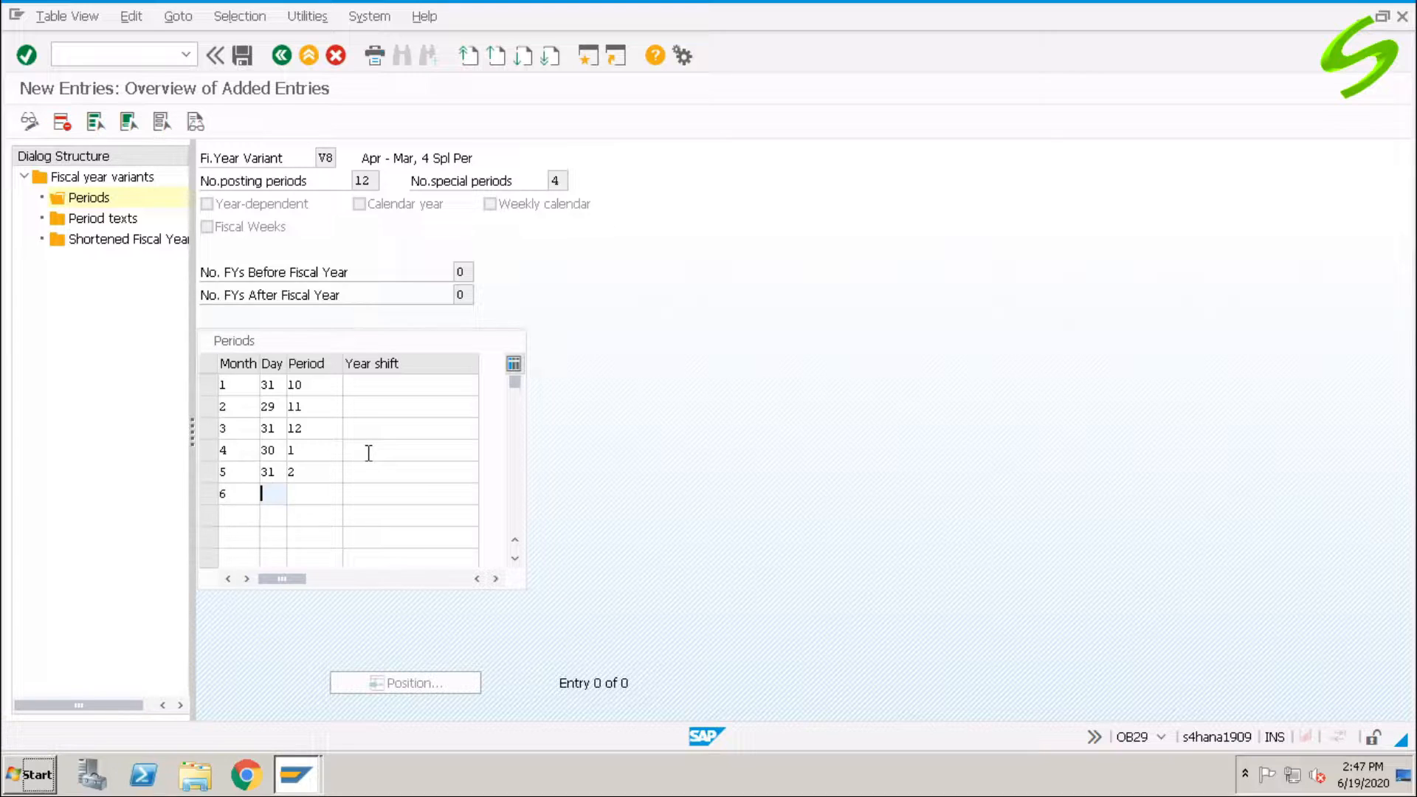
{"action": "type", "text": "30"}
{"action": "key", "text": "Tab"}
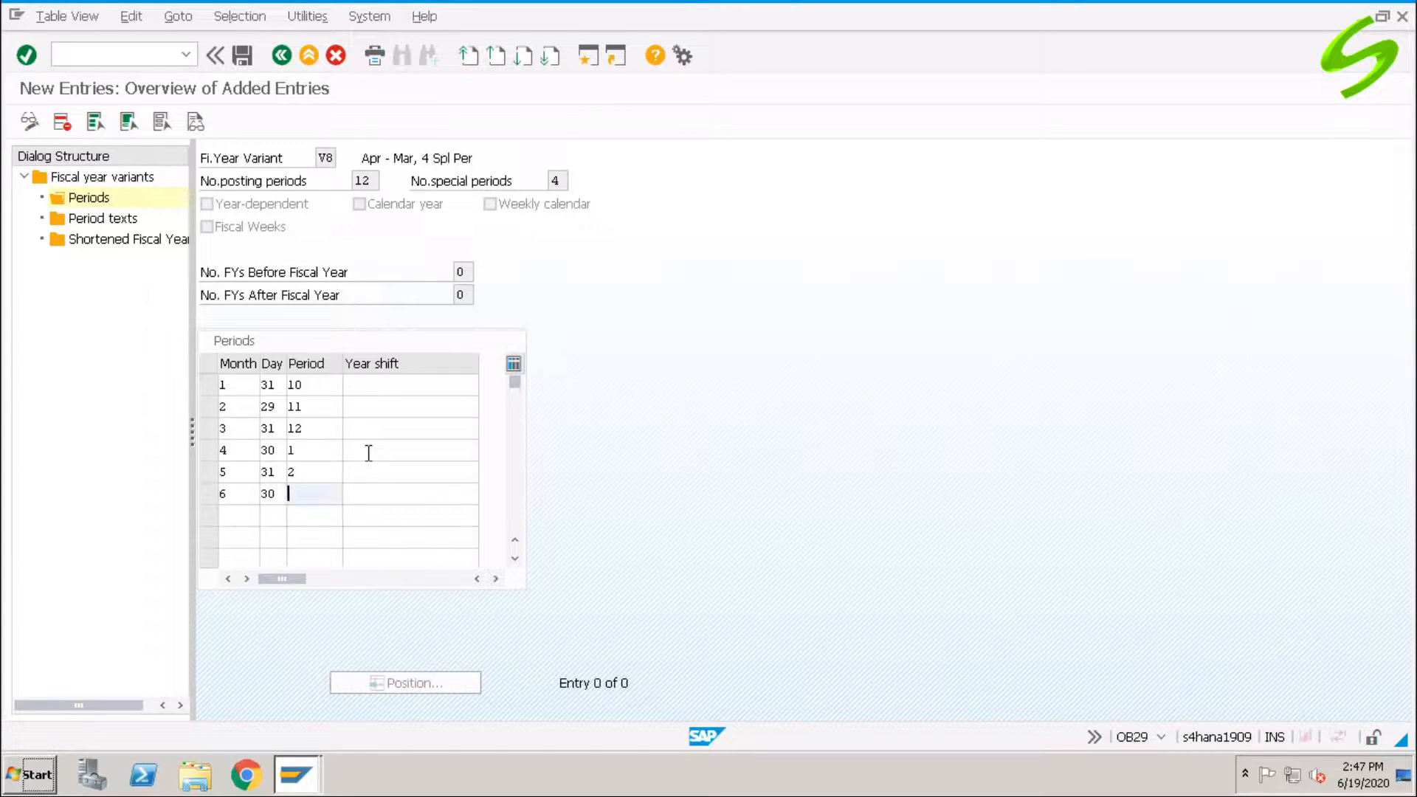
{"action": "type", "text": "3"}
{"action": "key", "text": "Tab"}
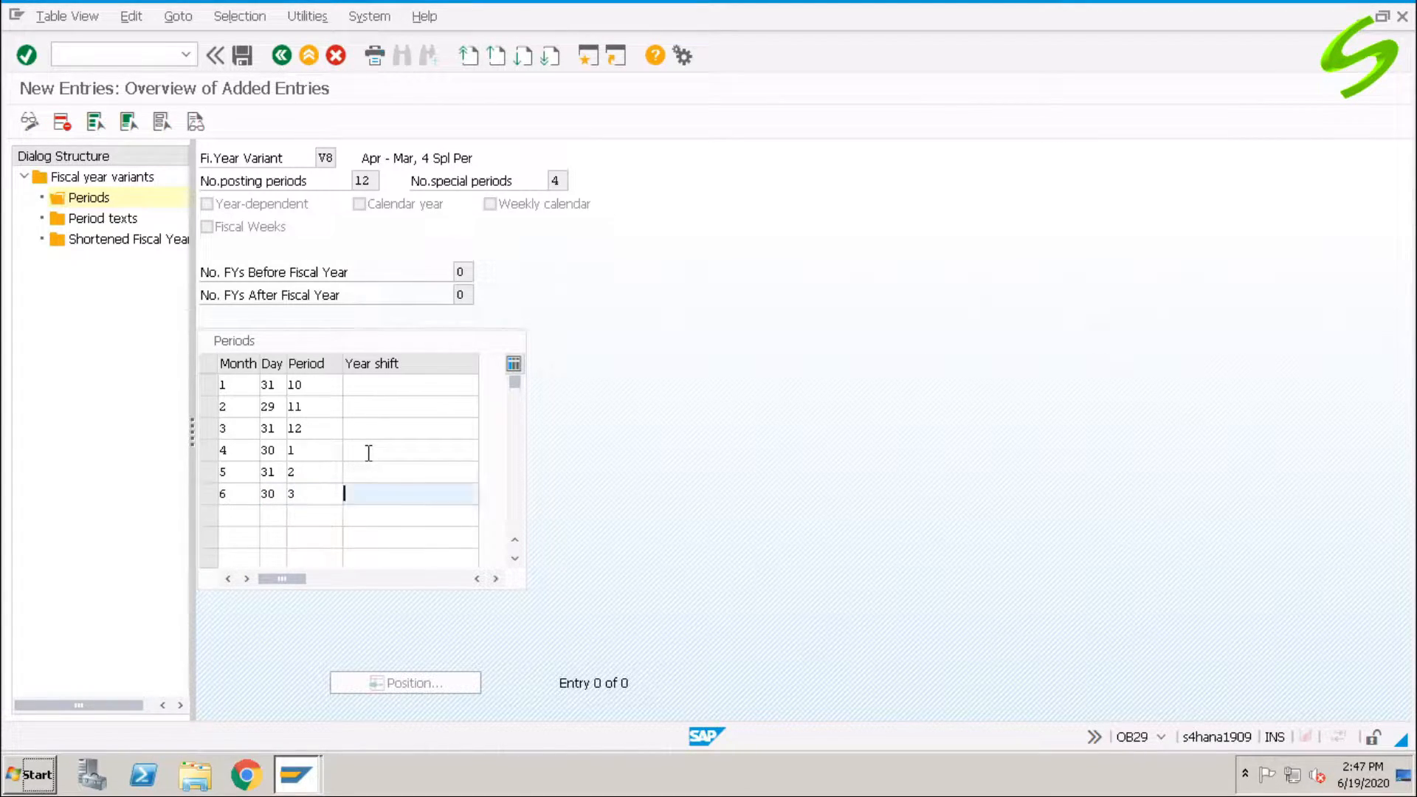
{"action": "key", "text": "Tab"}
- Add a period row for variant V8 with month 7, day 31 and period 4
{"action": "type", "text": "7"}
{"action": "key", "text": "Tab"}
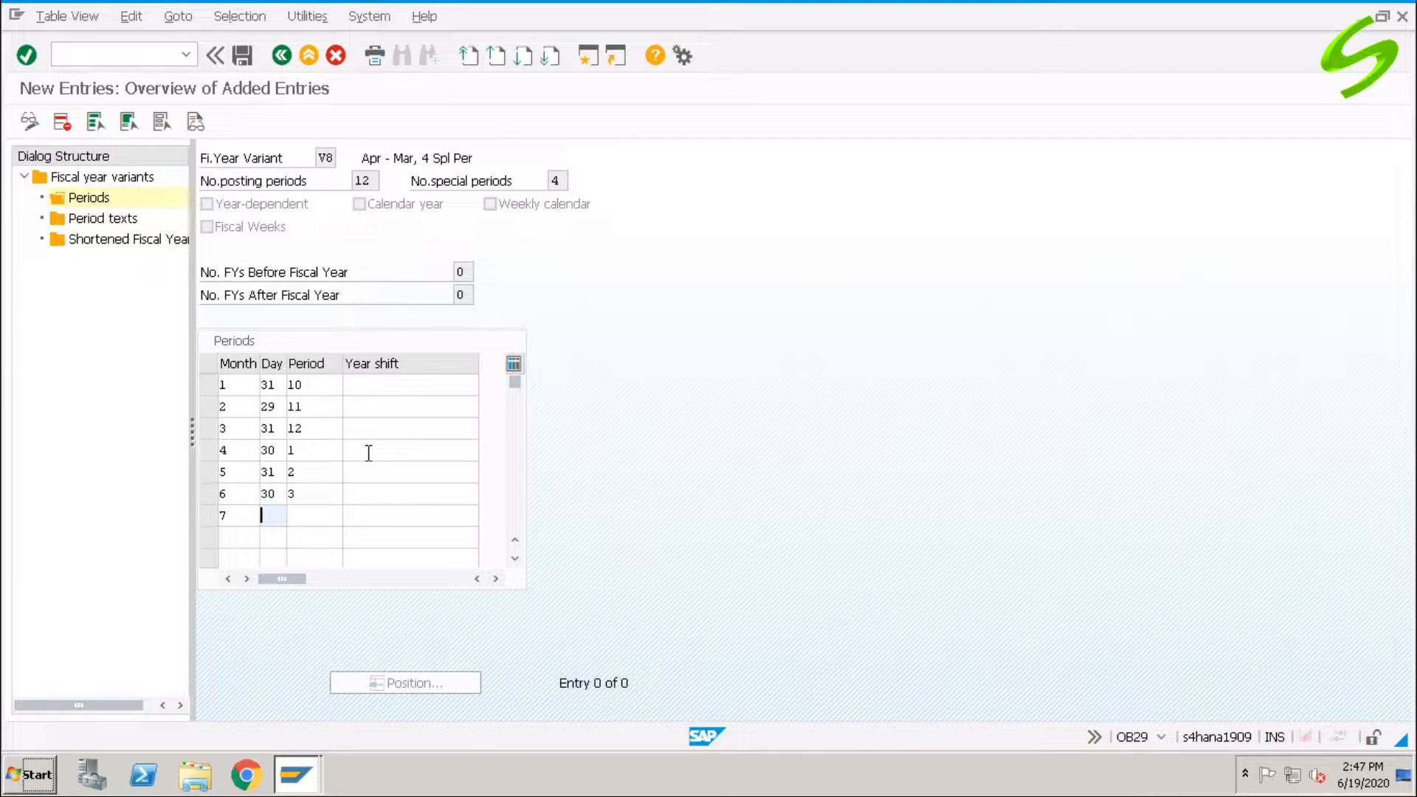
{"action": "type", "text": "31"}
{"action": "key", "text": "Tab"}
{"action": "type", "text": "4"}
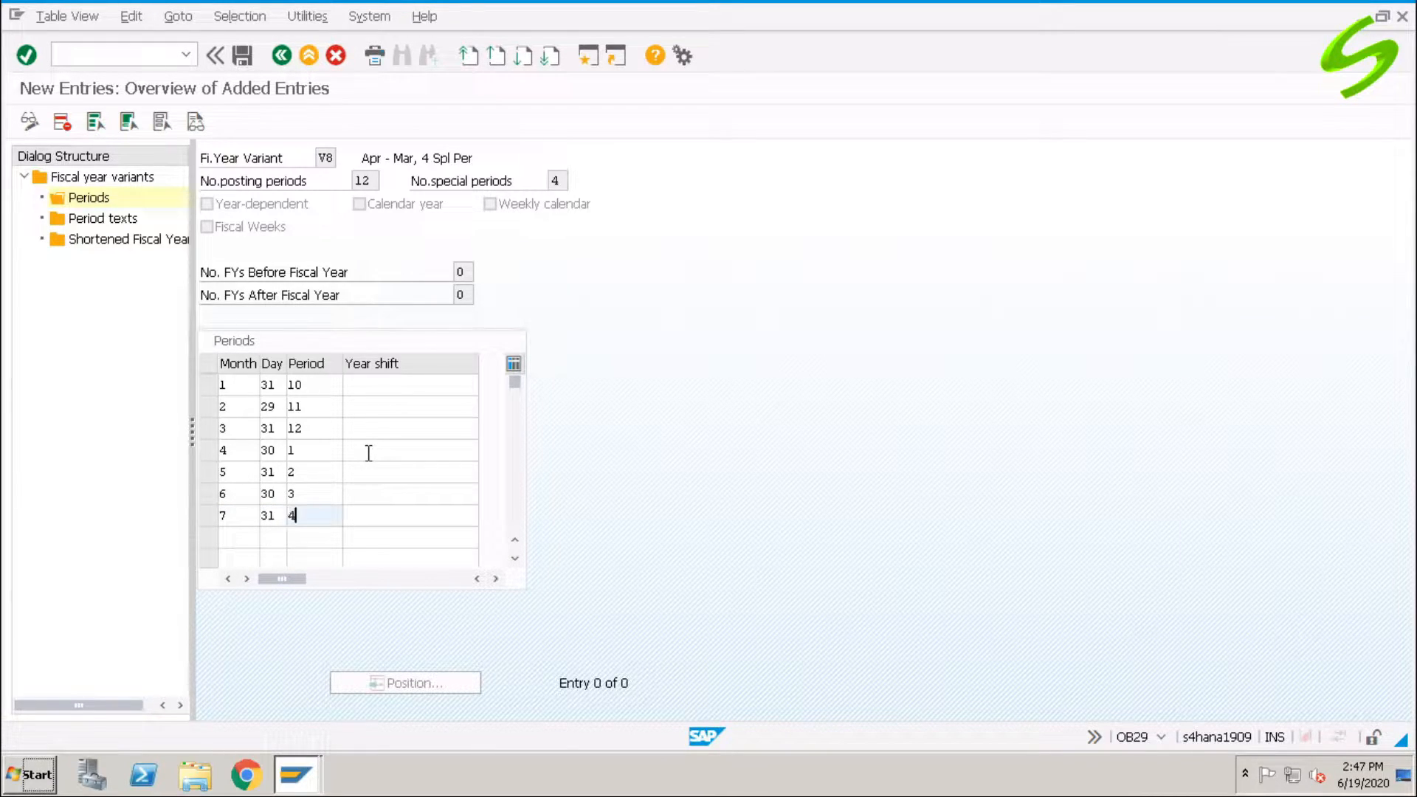
{"action": "key", "text": "Tab"}
{"action": "key", "text": "Tab"}
- Add a period row for variant V8 with month 8, day 31 and period 5
{"action": "type", "text": "8"}
{"action": "key", "text": "Tab"}
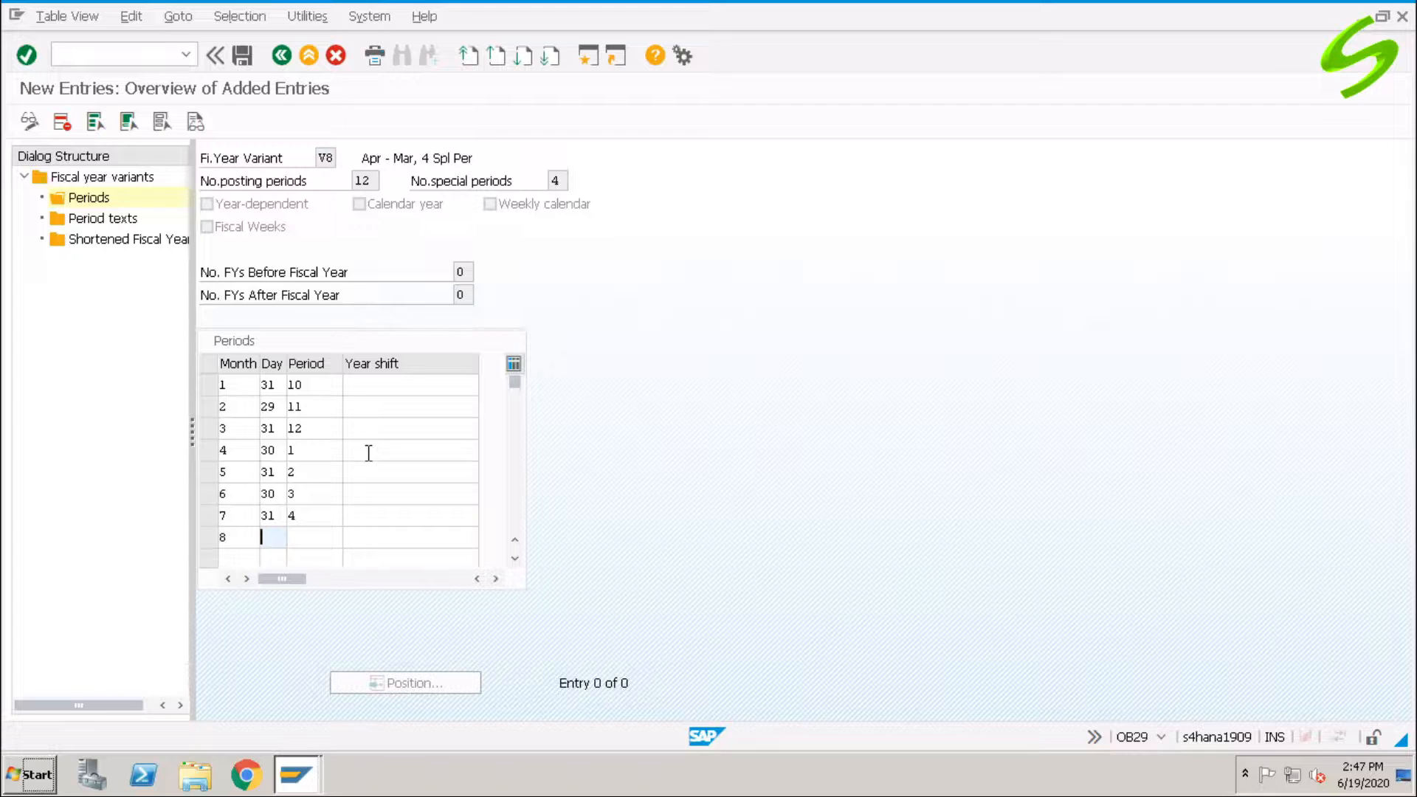
{"action": "type", "text": "31"}
{"action": "key", "text": "Tab"}
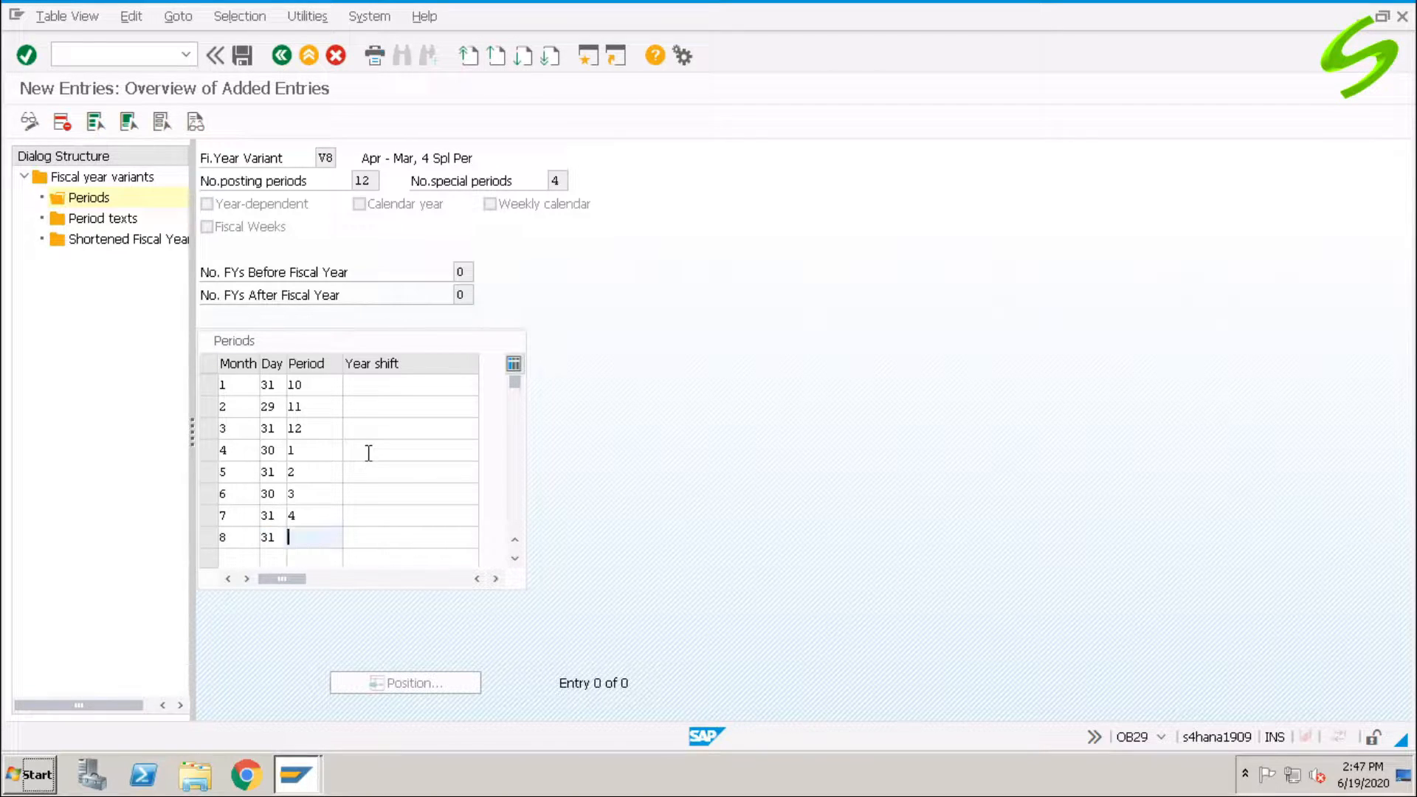
{"action": "type", "text": "5"}
{"action": "key", "text": "Tab"}
{"action": "key", "text": "Tab"}
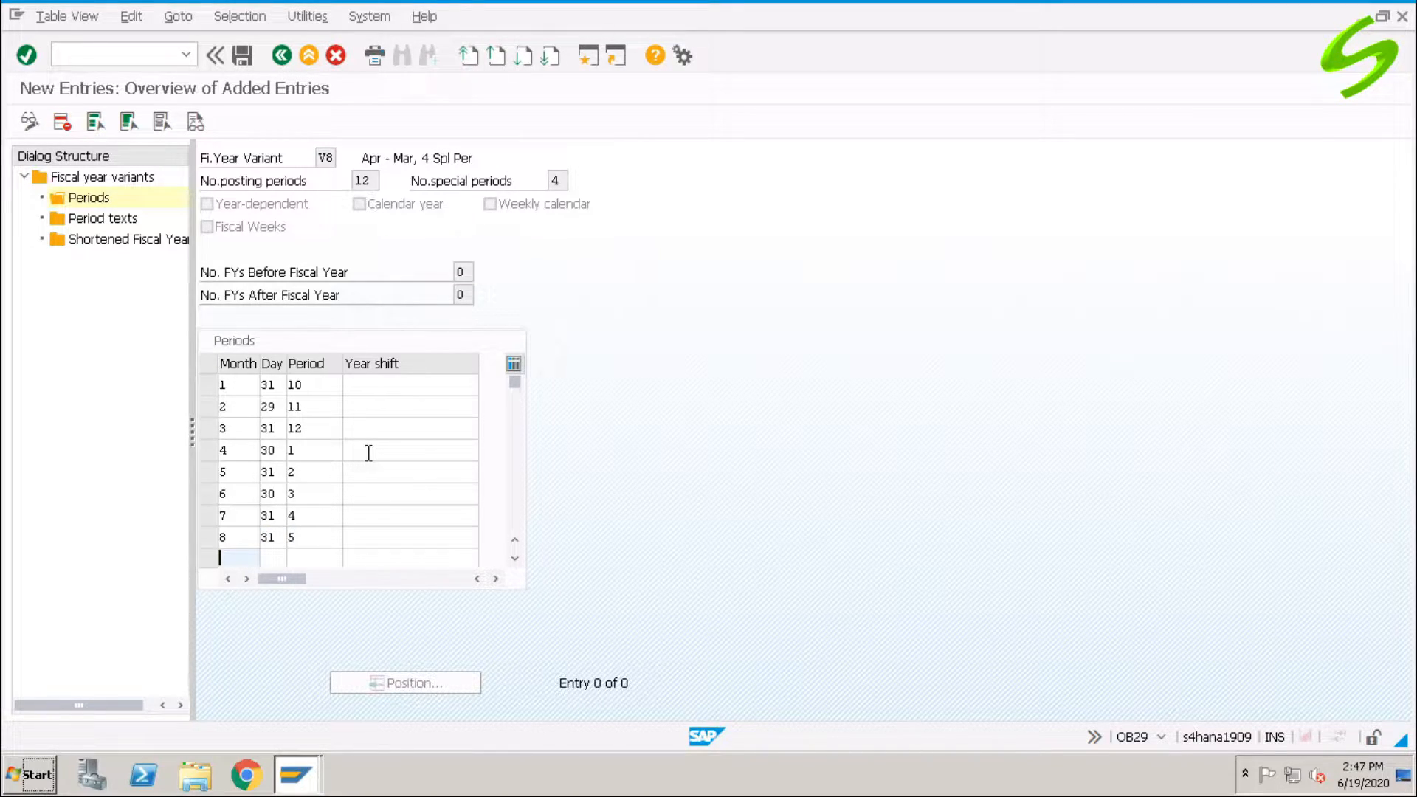
- Add a period row for variant V8 with month 9, day 30 and period 6, and confirm the rows
{"action": "type", "text": "9"}
{"action": "key", "text": "Tab"}
{"action": "type", "text": "30"}
{"action": "key", "text": "Tab"}
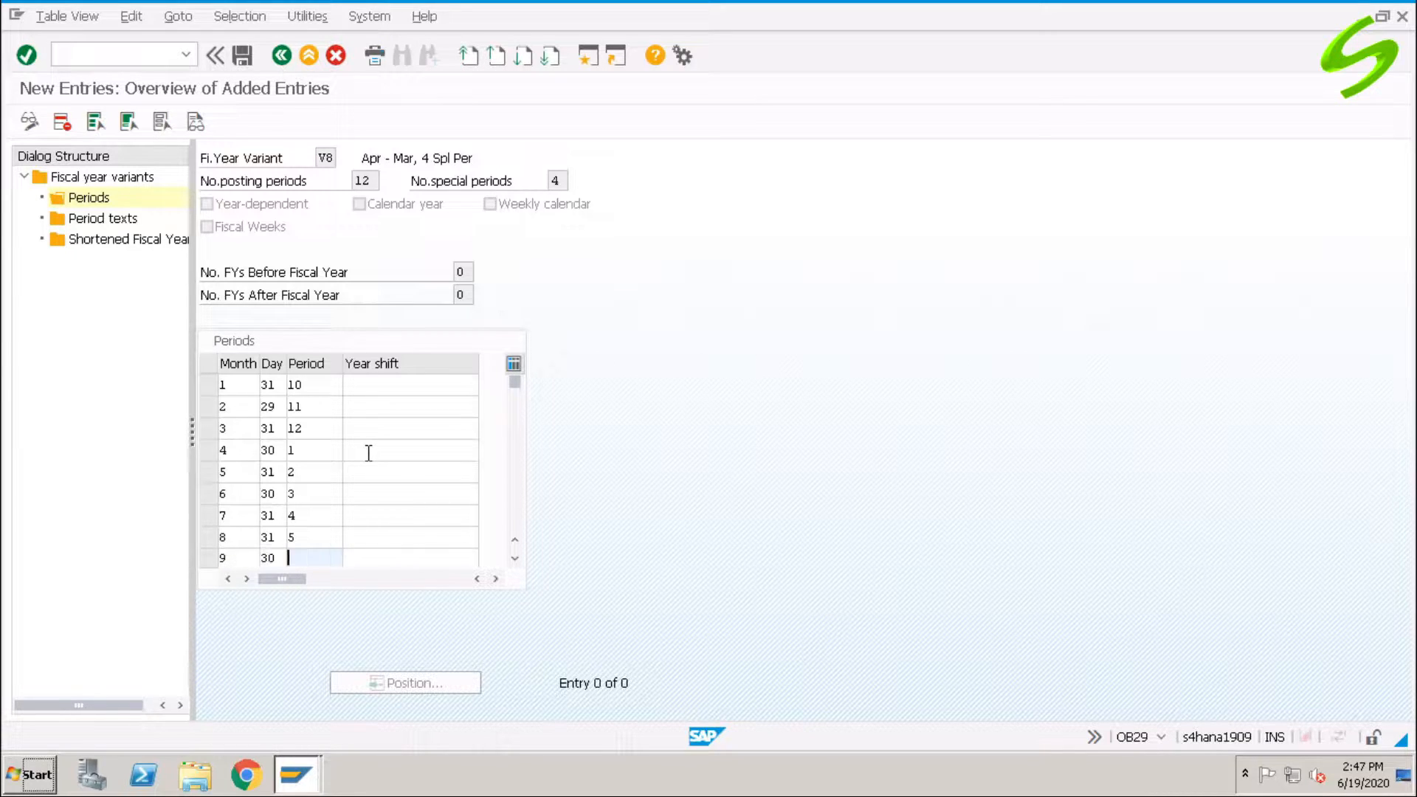
{"action": "type", "text": "6"}
{"action": "key", "text": "Return"}
- Add a period row for variant V8 with month 10, day 31 and period 7
{"action": "type", "text": "10"}
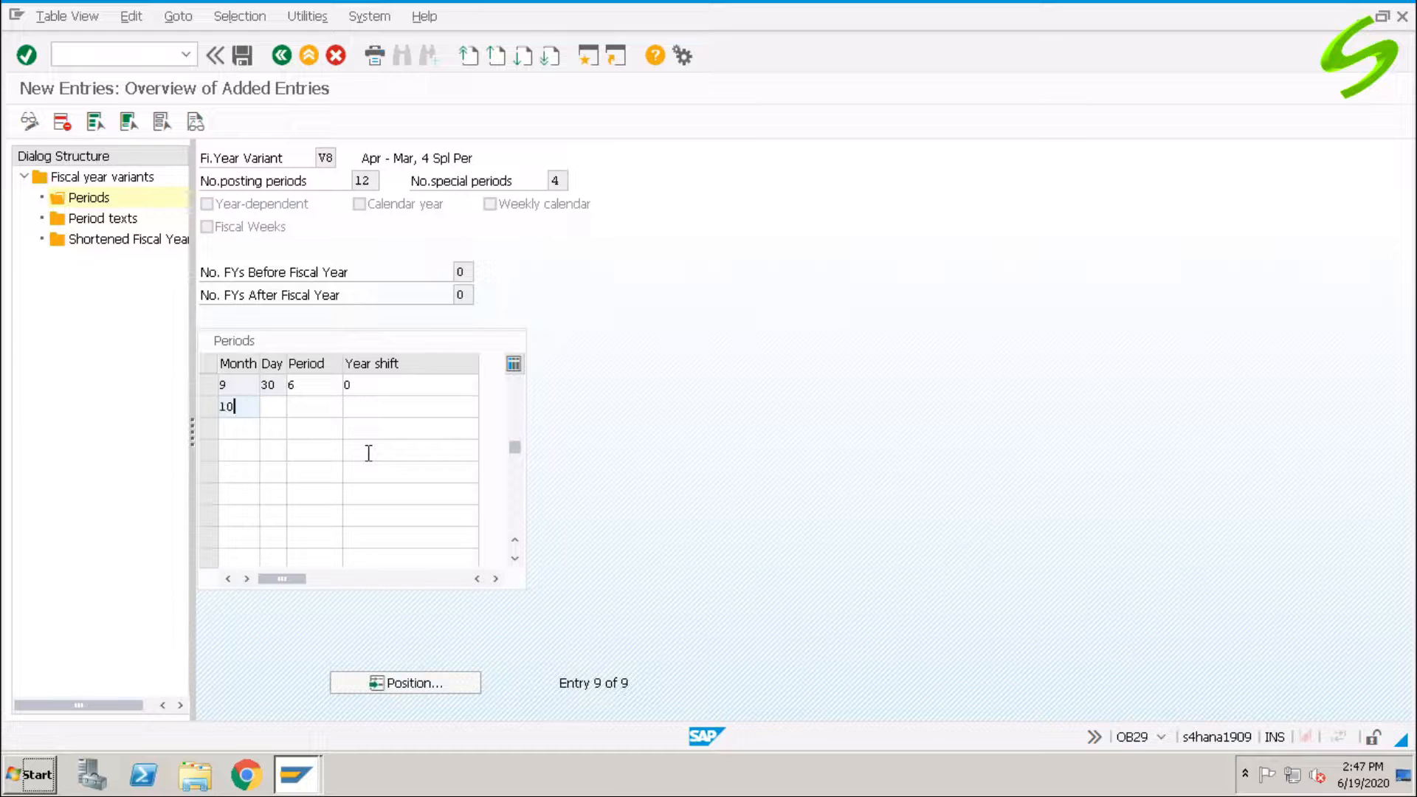
{"action": "key", "text": "Tab"}
{"action": "type", "text": "31"}
{"action": "key", "text": "Tab"}
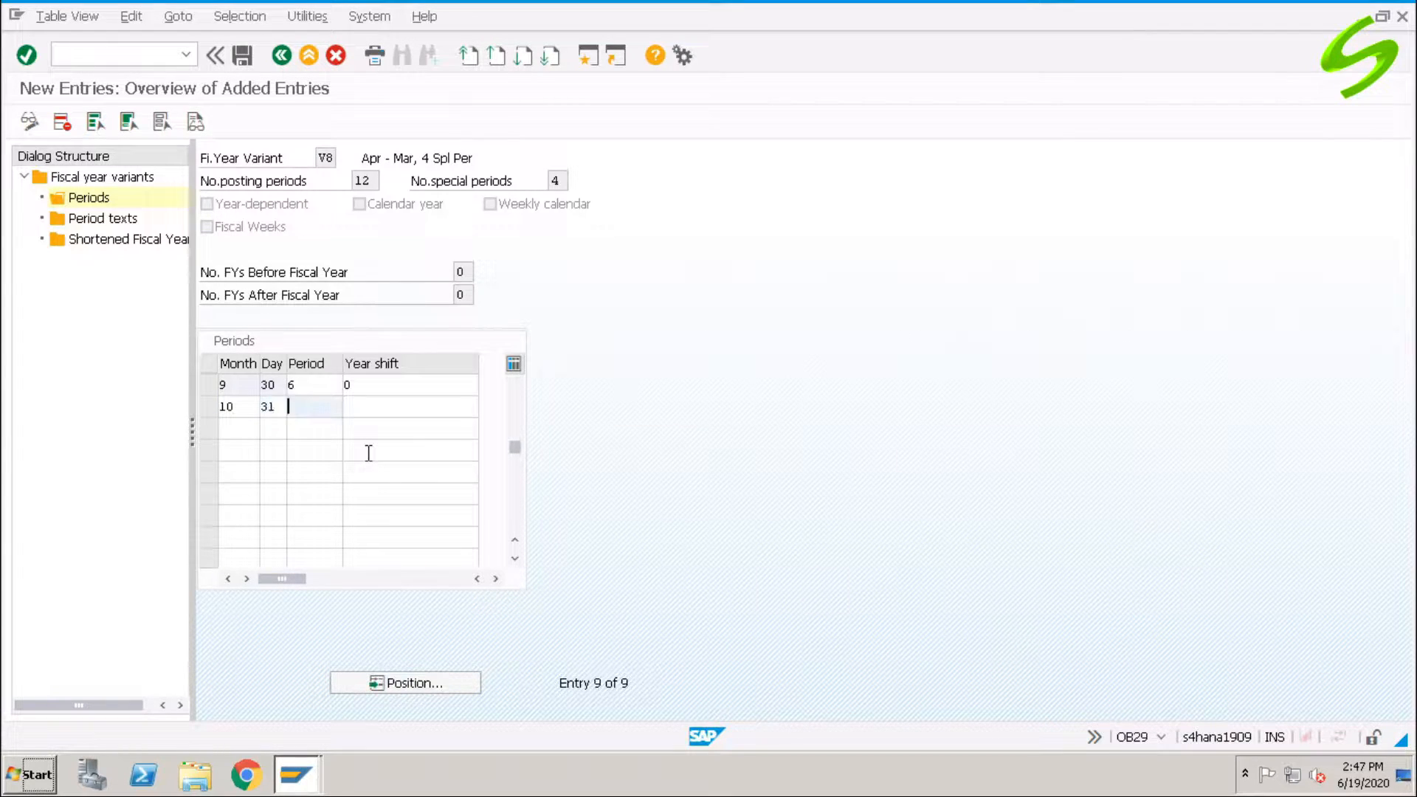
{"action": "type", "text": "7"}
{"action": "key", "text": "Tab"}
{"action": "key", "text": "Tab"}
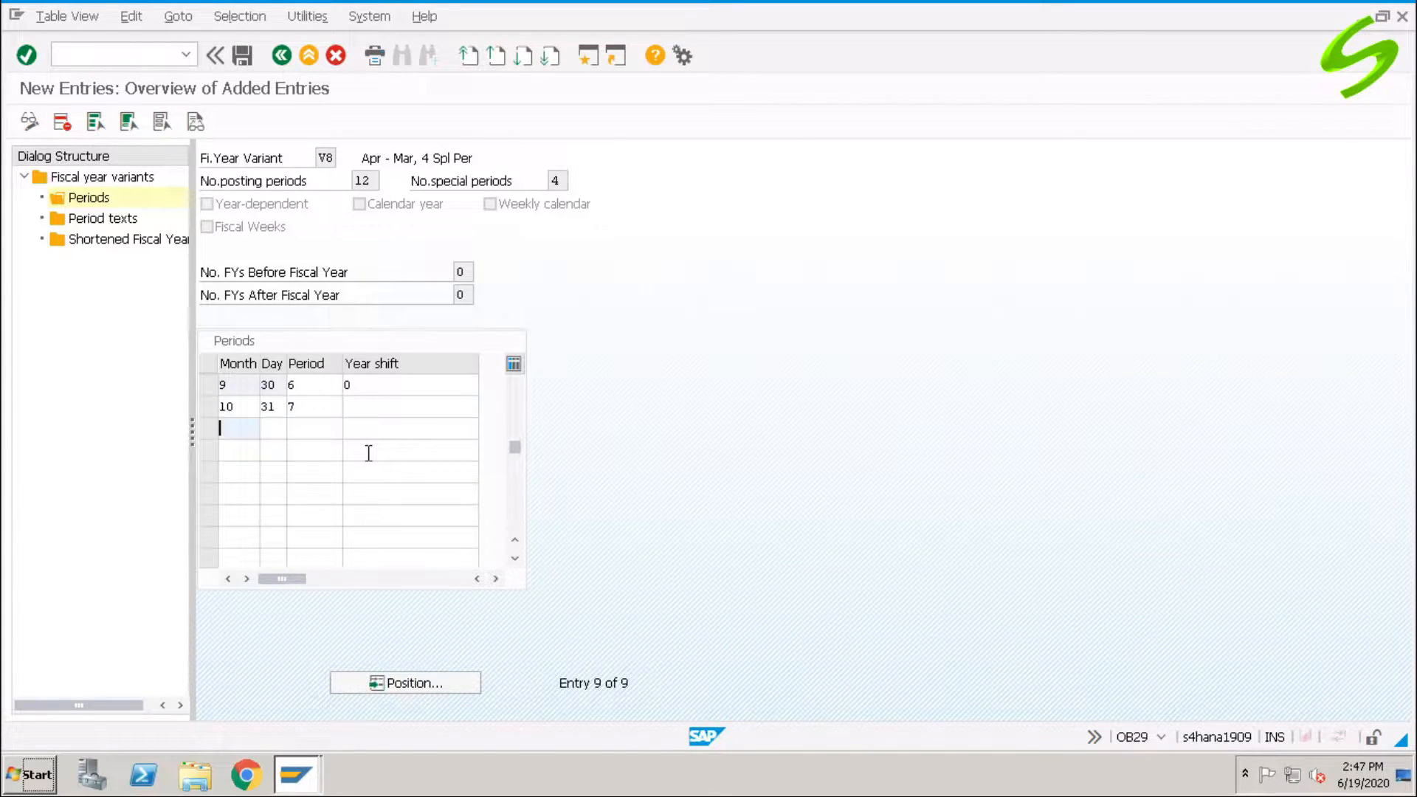
- Add a period row for variant V8 with month 11, day 30 and period 8
{"action": "type", "text": "11"}
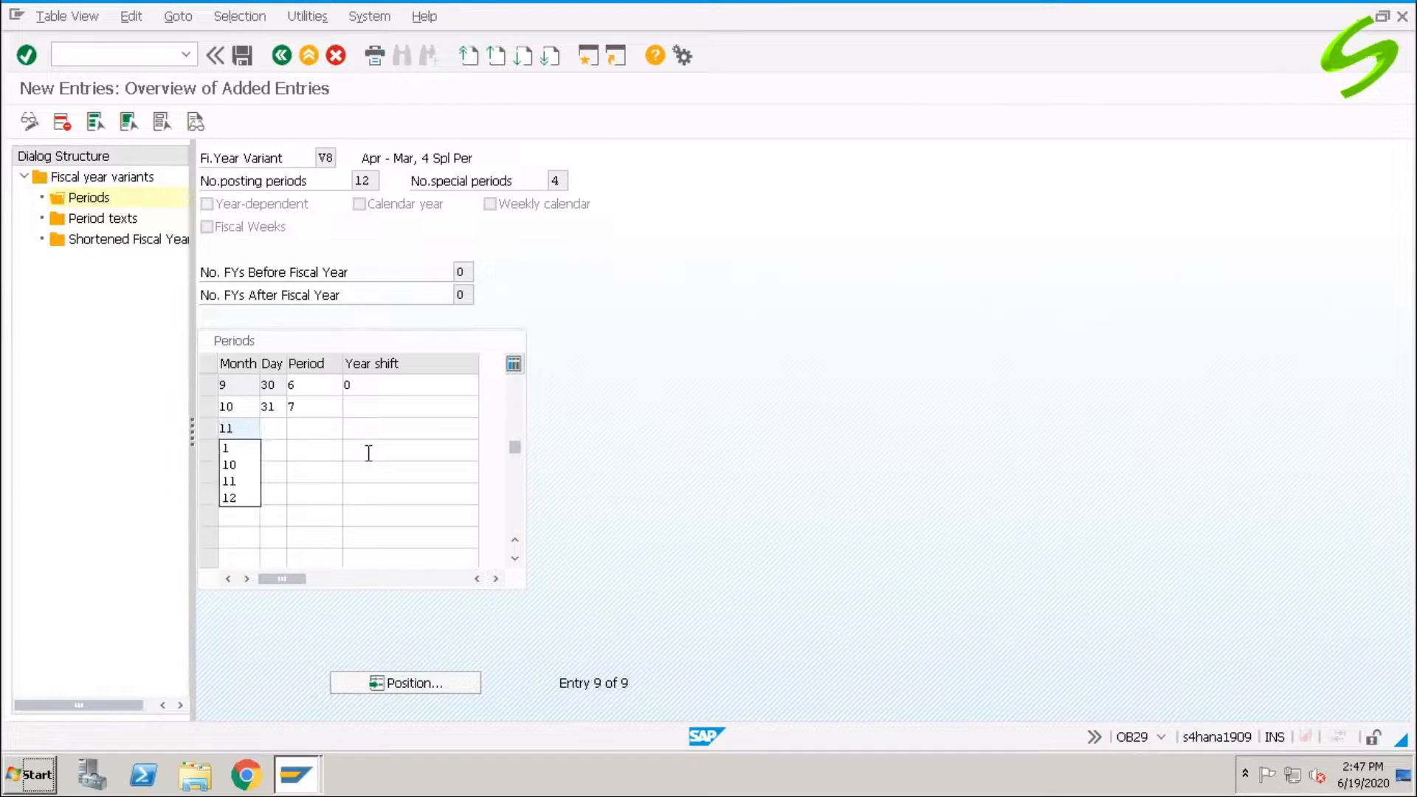
{"action": "key", "text": "Tab"}
{"action": "type", "text": "30"}
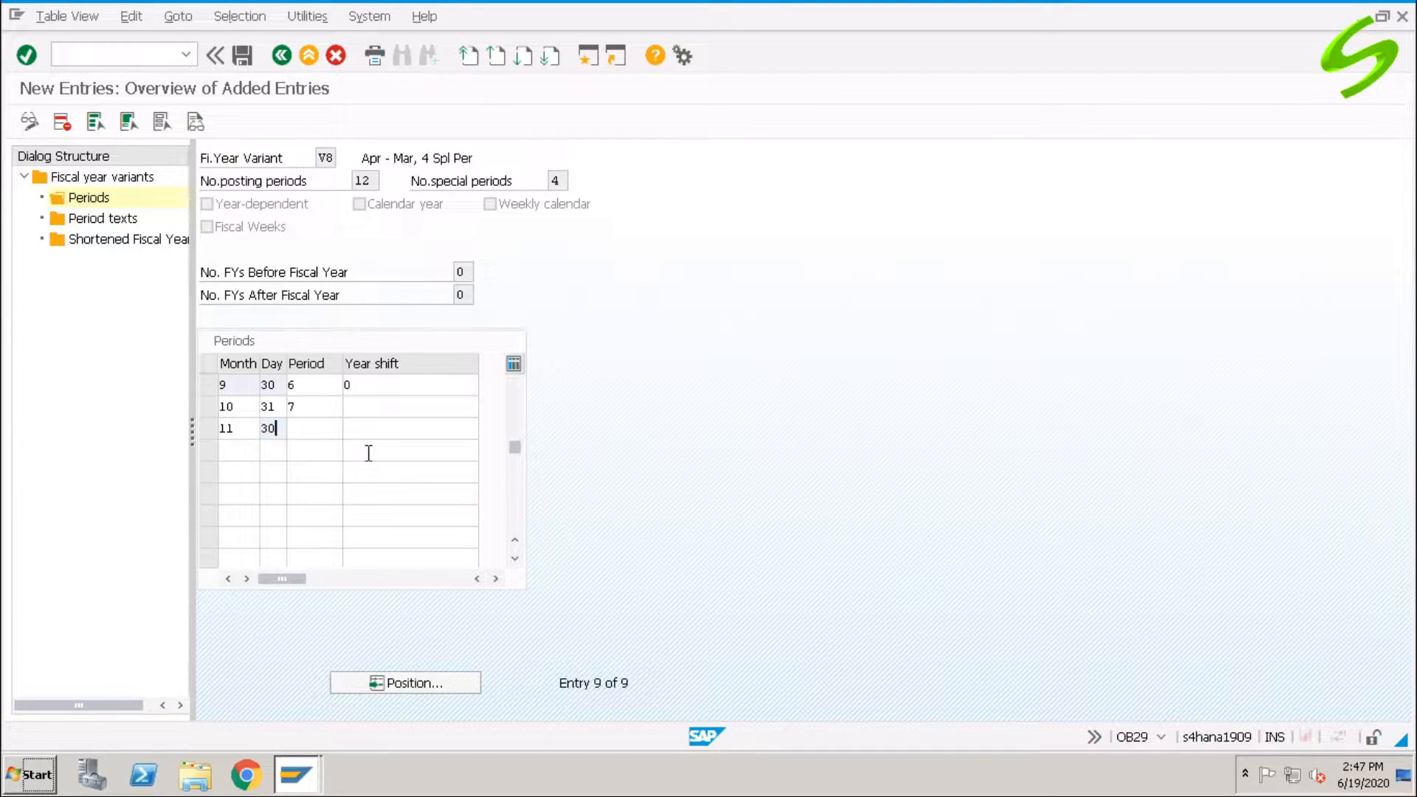
{"action": "key", "text": "Tab"}
{"action": "type", "text": "8"}
{"action": "key", "text": "Tab"}
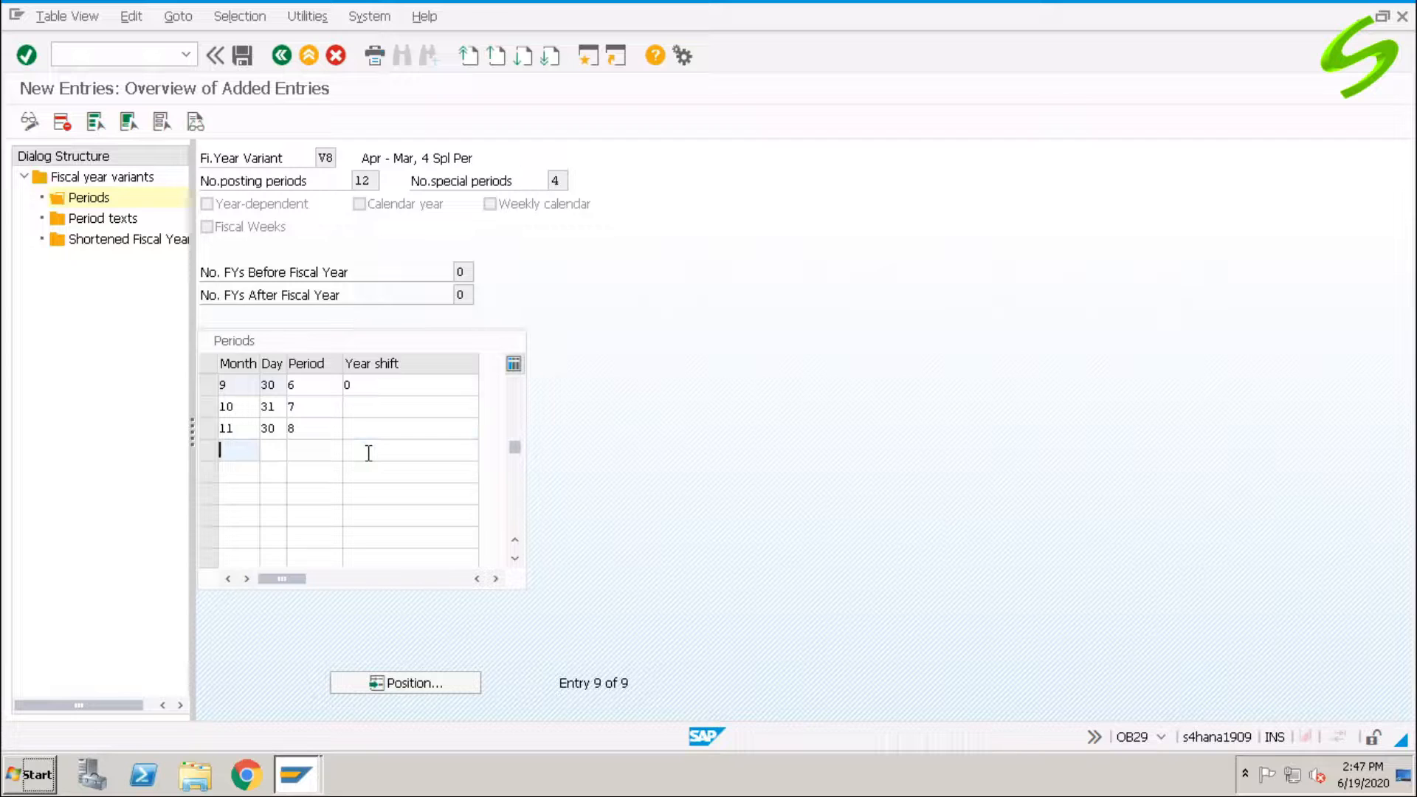
- Add a period row for variant V8 with month 12, day 31 and period 9, and confirm the rows
{"action": "type", "text": "12"}
{"action": "key", "text": "Tab"}
{"action": "type", "text": "31"}
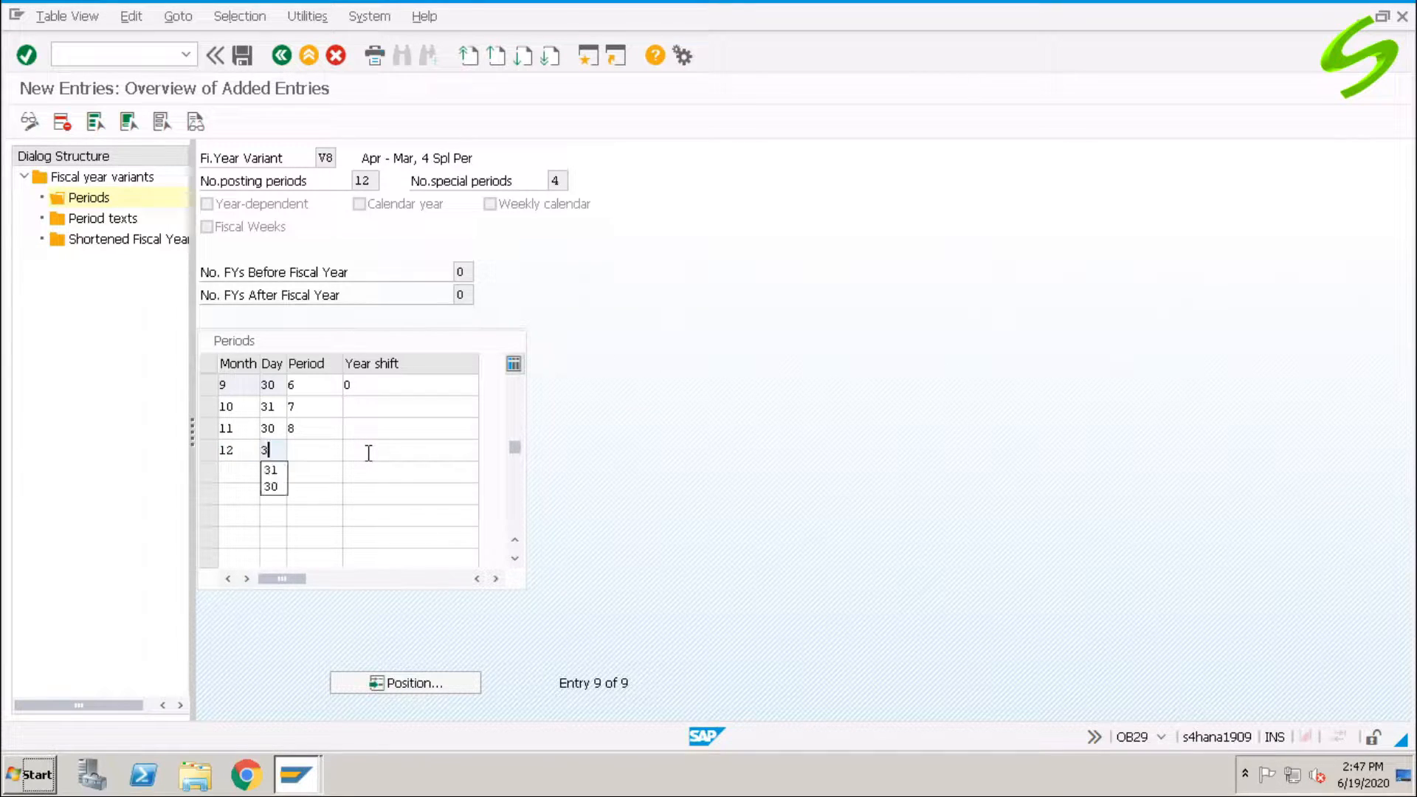
{"action": "key", "text": "Tab"}
{"action": "type", "text": "9"}
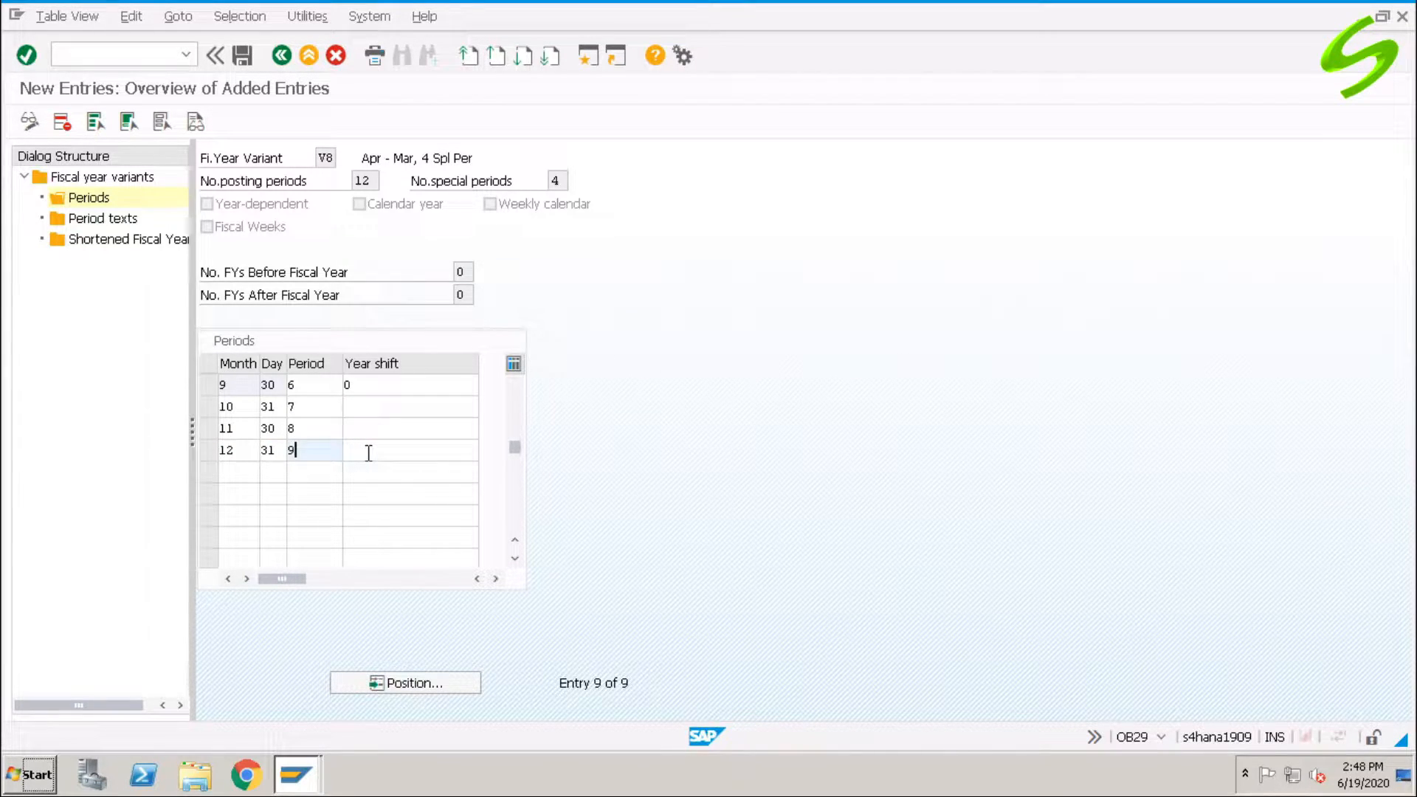
{"action": "key", "text": "Return"}
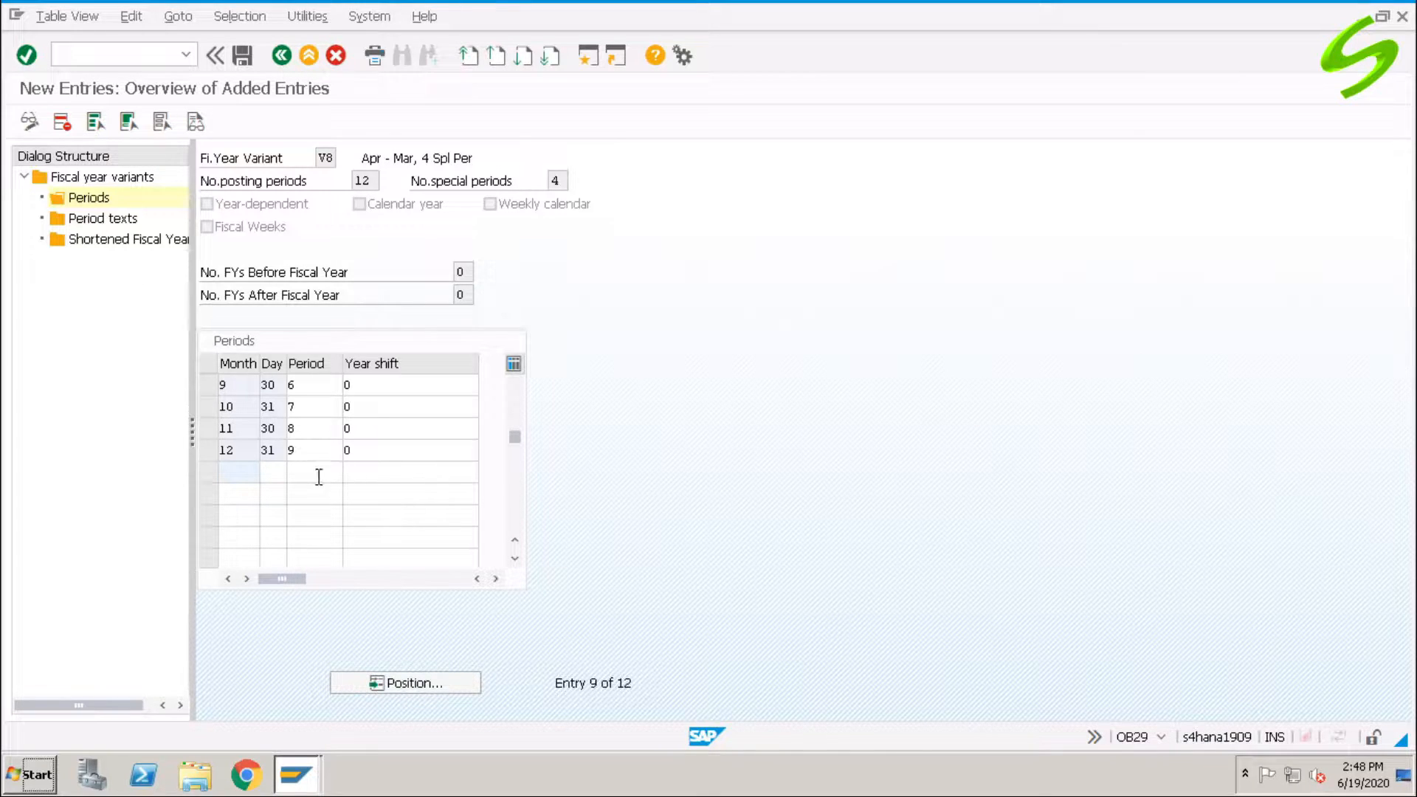
{"action": "scroll", "coordinate": [306, 451], "scroll_direction": "up", "scroll_amount": 3}
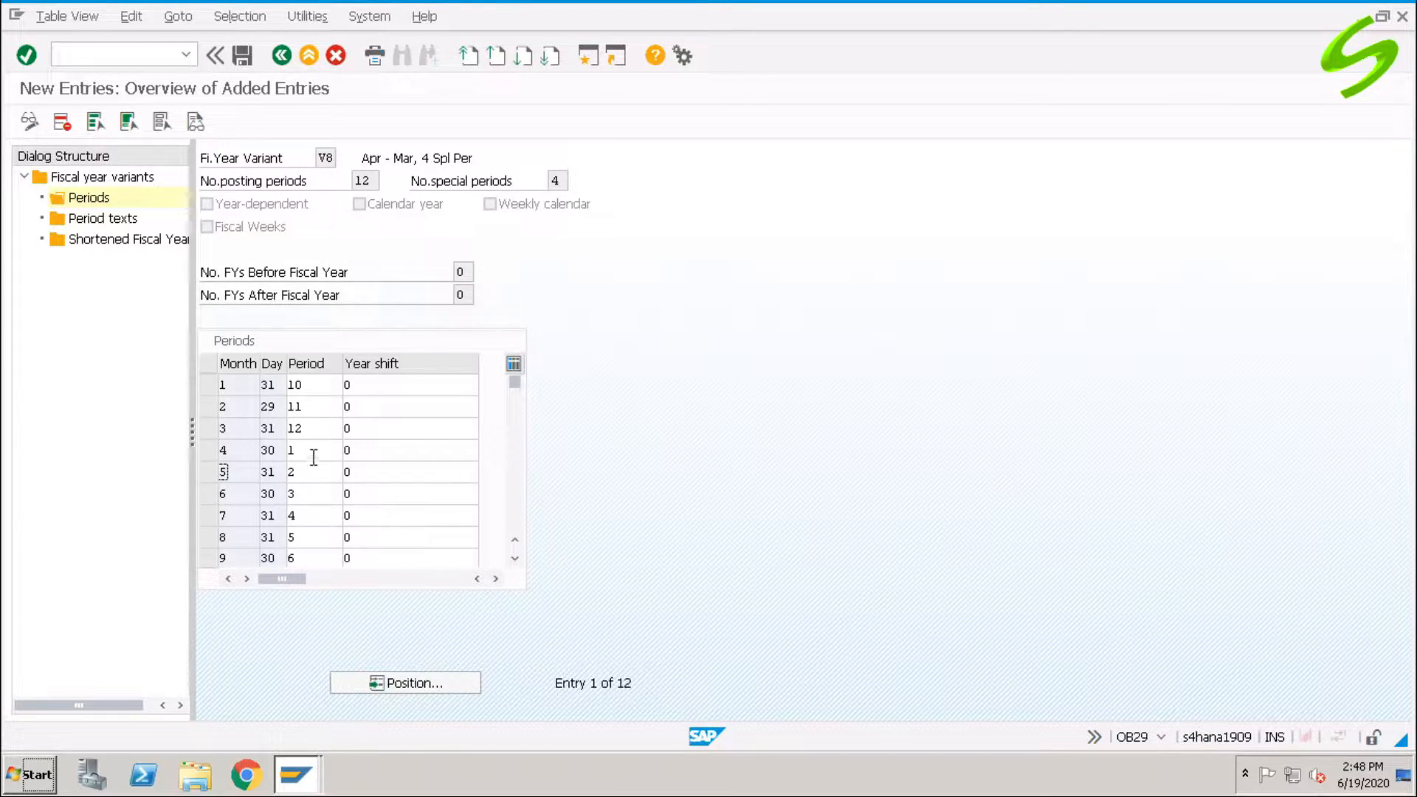
{"action": "left_click", "coordinate": [206, 452]}
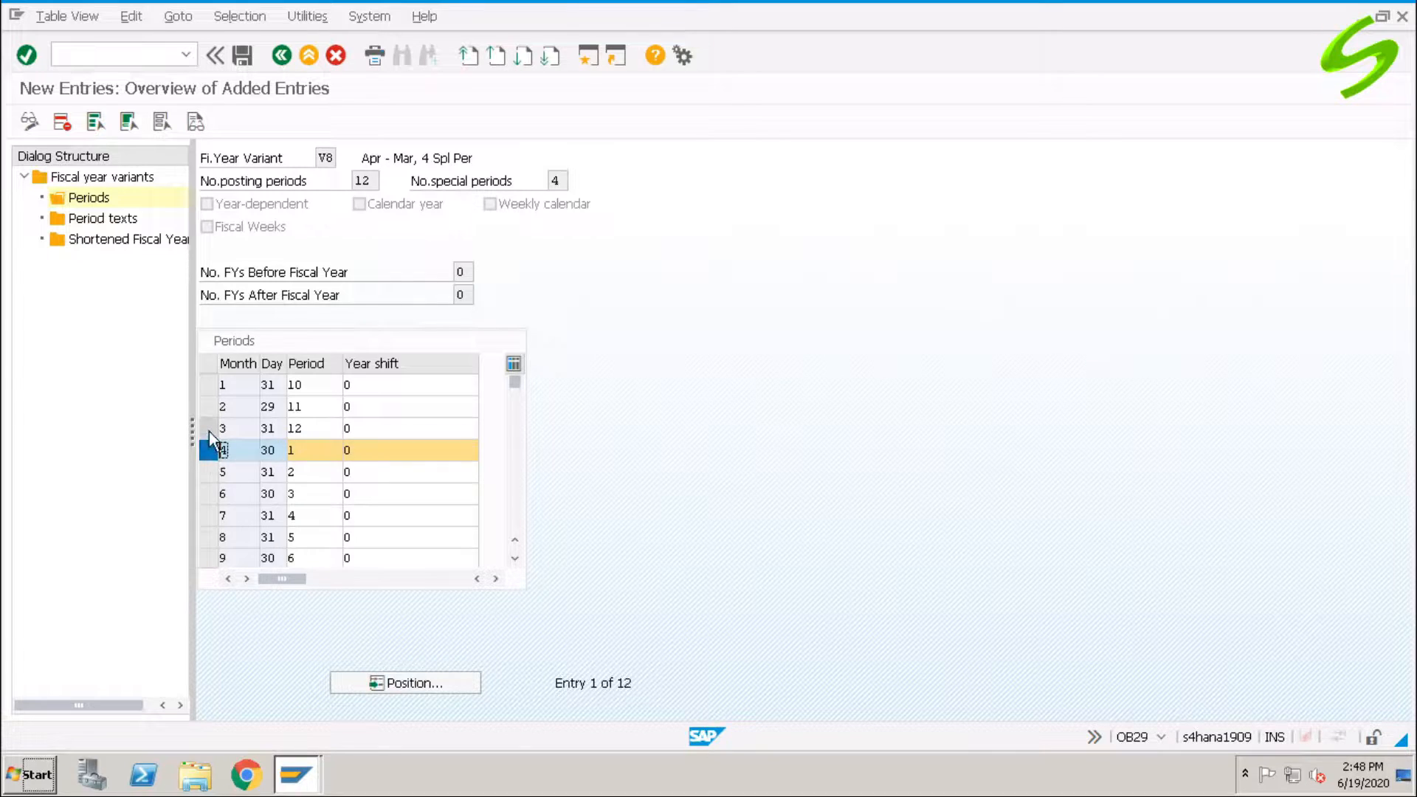
{"action": "left_click", "coordinate": [209, 429]}
{"action": "left_click", "coordinate": [209, 453]}
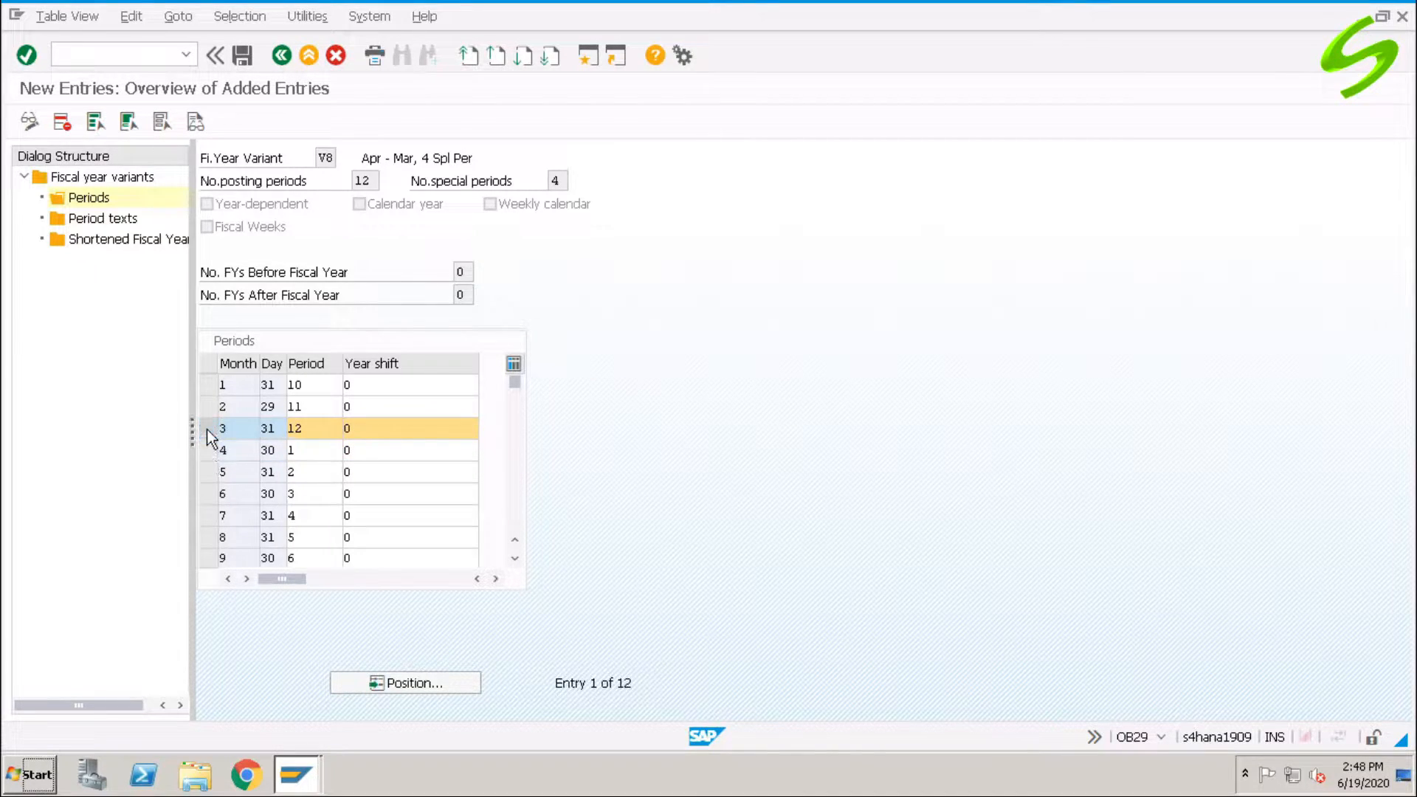
{"action": "left_click", "coordinate": [208, 432]}
{"action": "key", "text": "Return"}
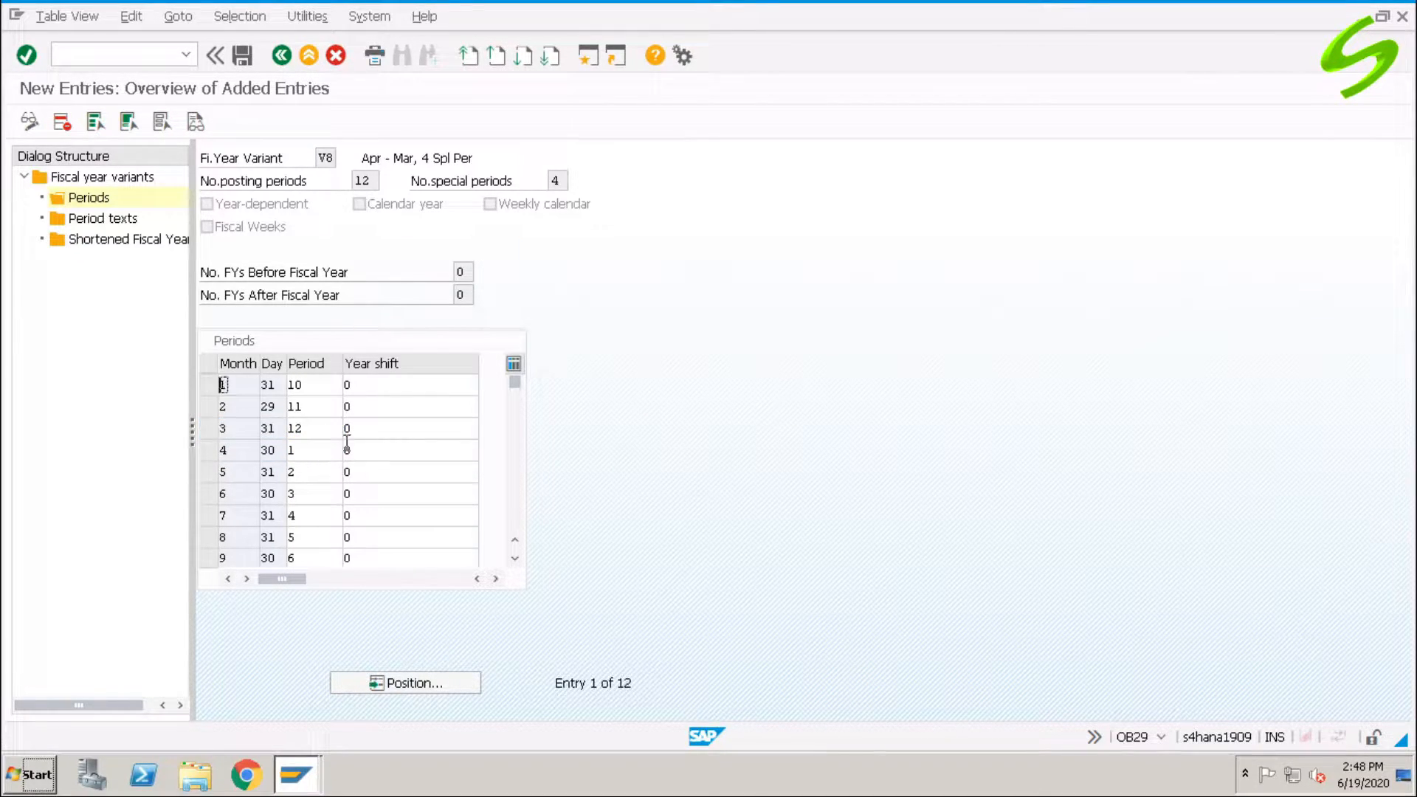
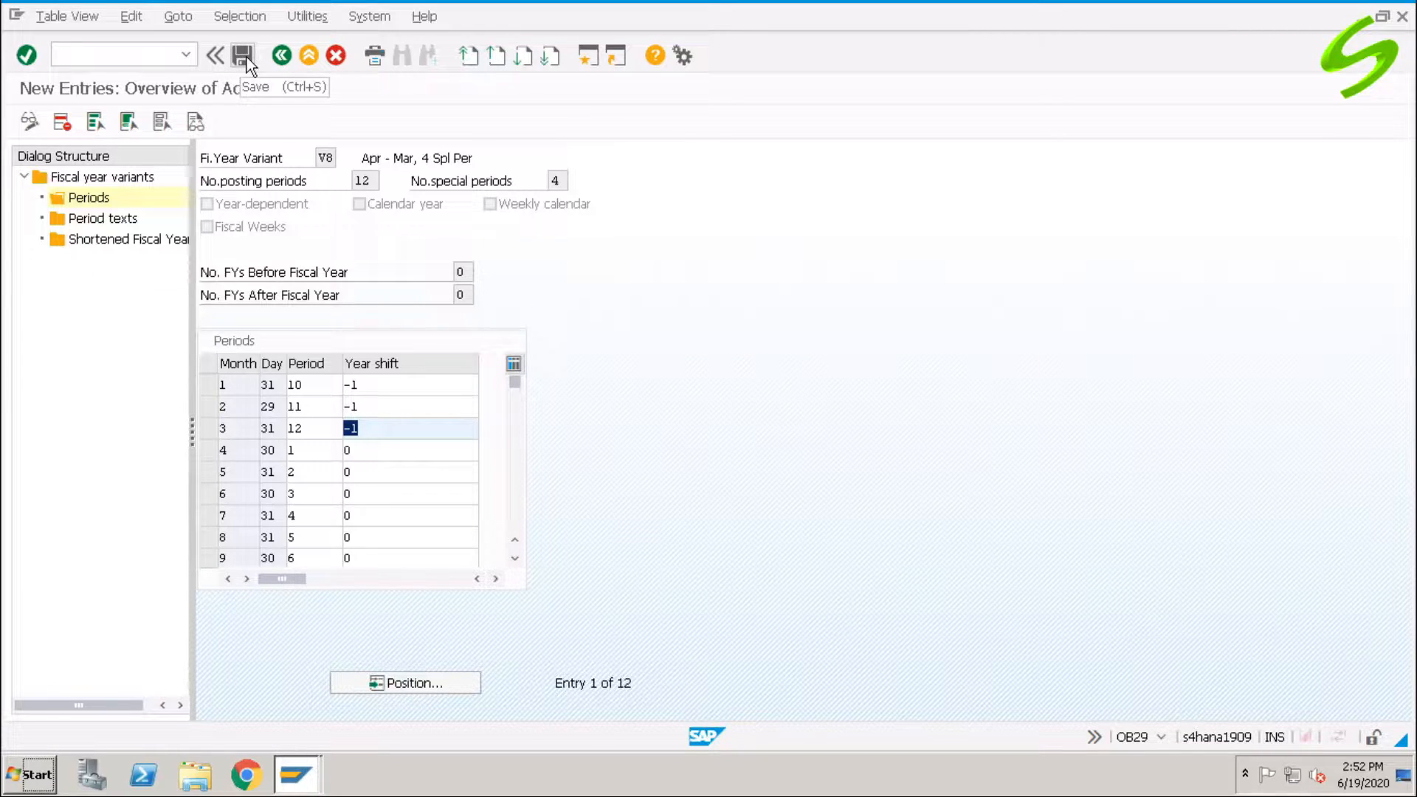
- Save the periods of variant V8 and start new entries for its period texts
{"action": "left_click", "coordinate": [247, 56]}
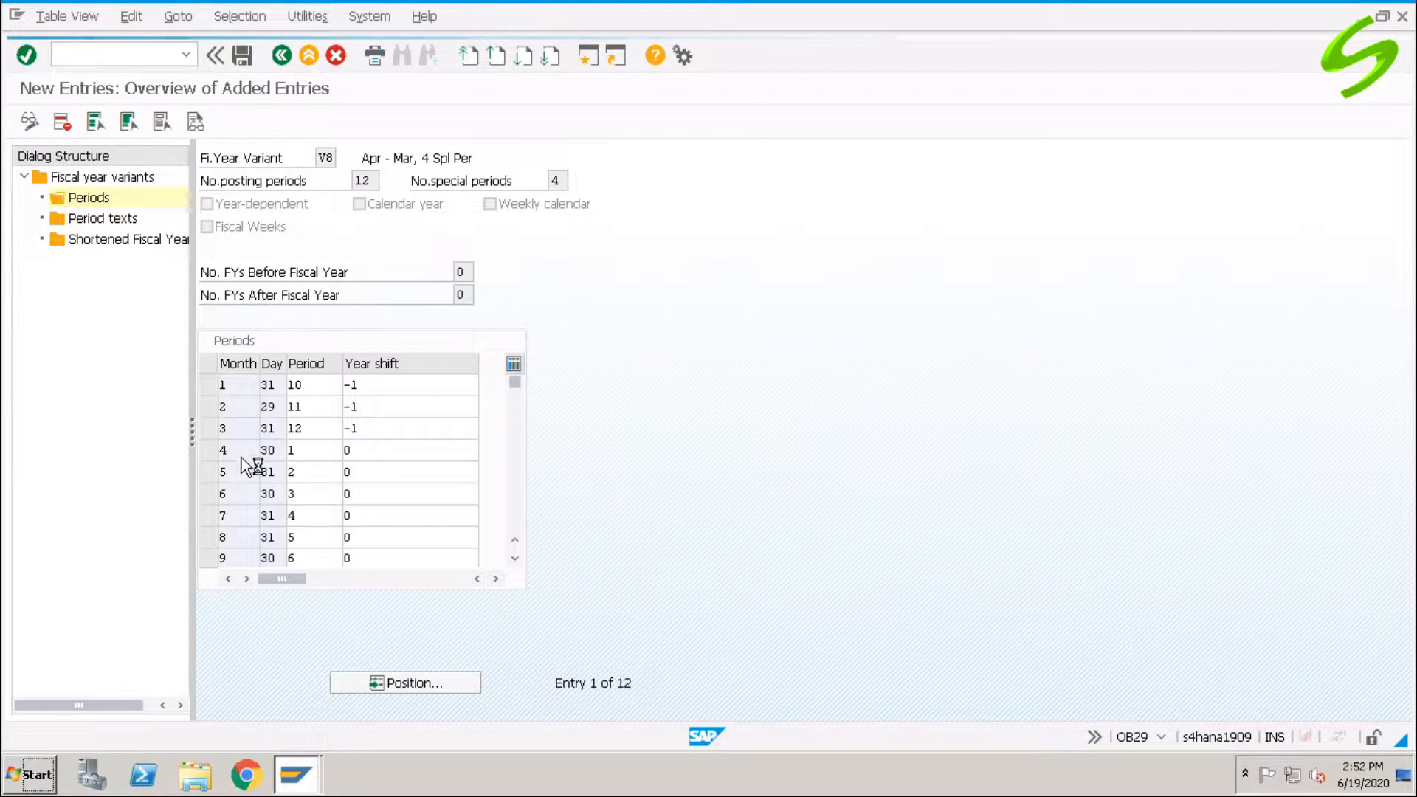
{"action": "left_click", "coordinate": [104, 219]}
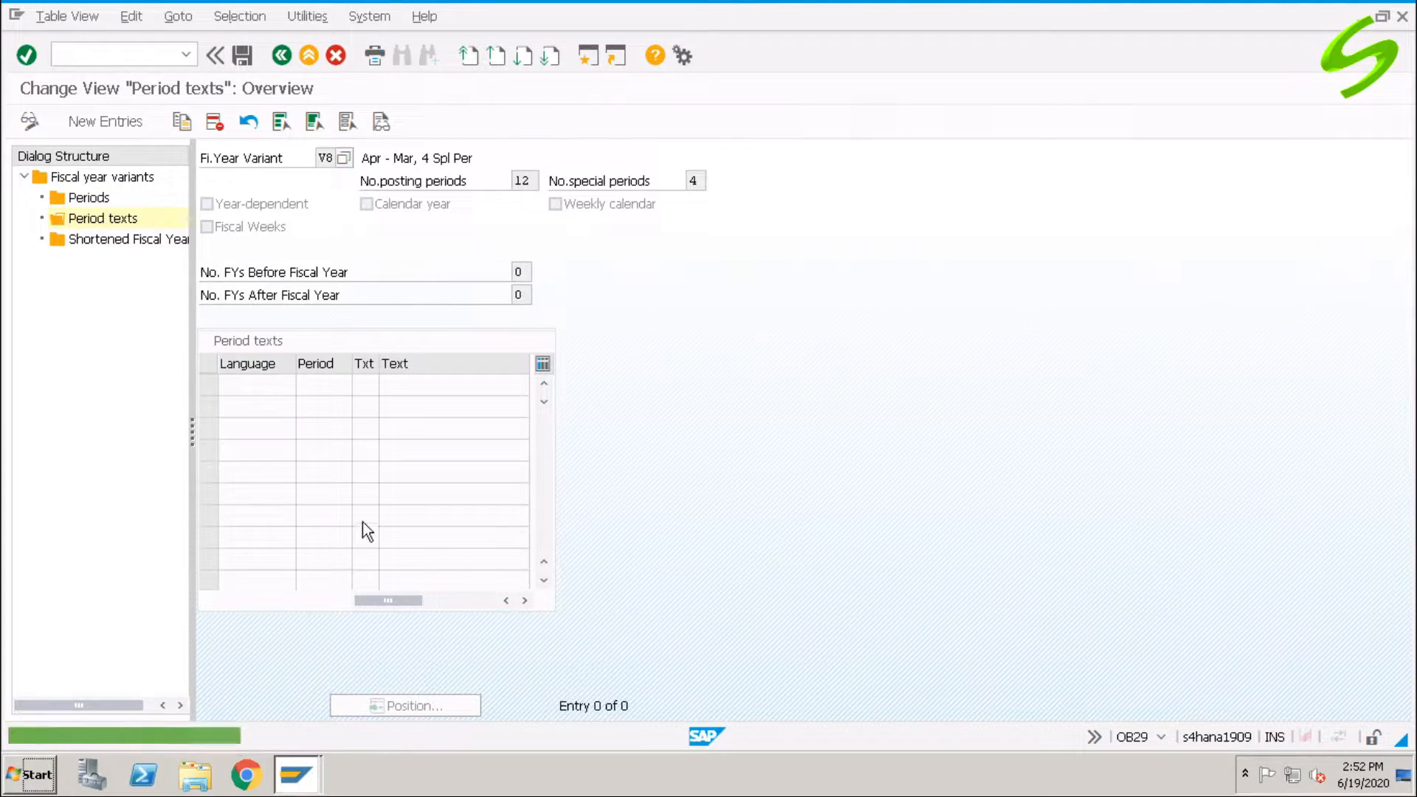
{"action": "left_click", "coordinate": [127, 124]}
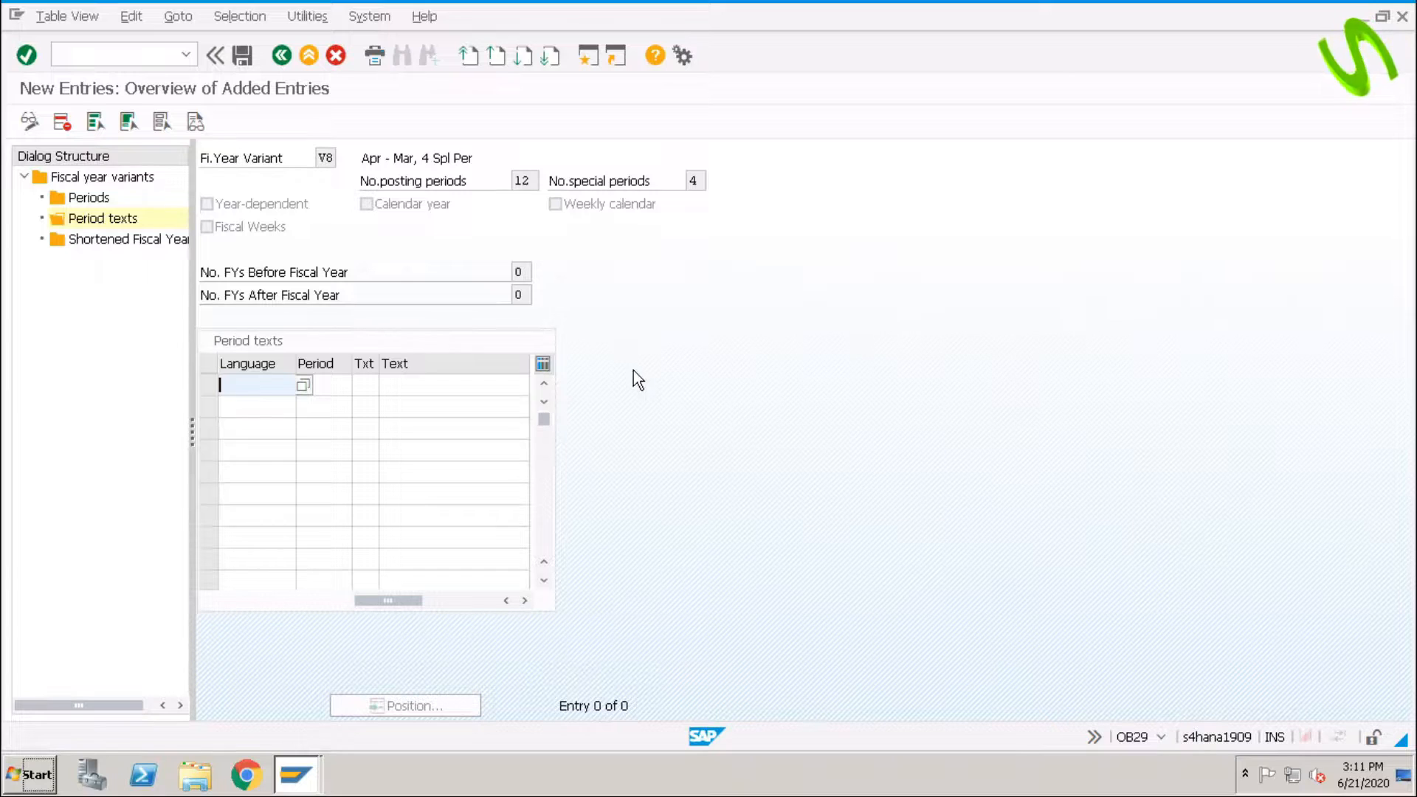
- Add an EN period text for period 1 with short text APR and long text APRIL
{"action": "type", "text": "EN"}
{"action": "key", "text": "Tab"}
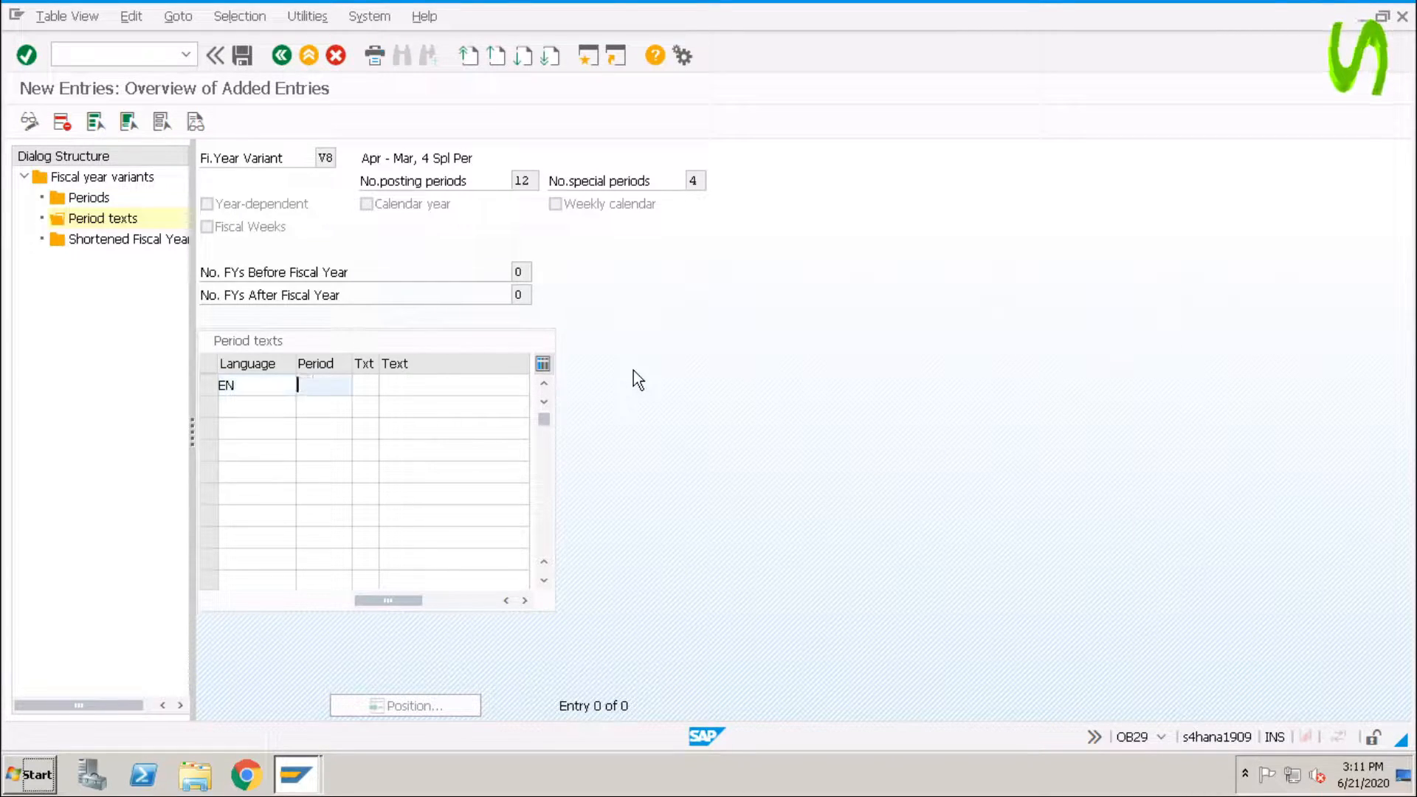
{"action": "type", "text": "1"}
{"action": "key", "text": "Tab"}
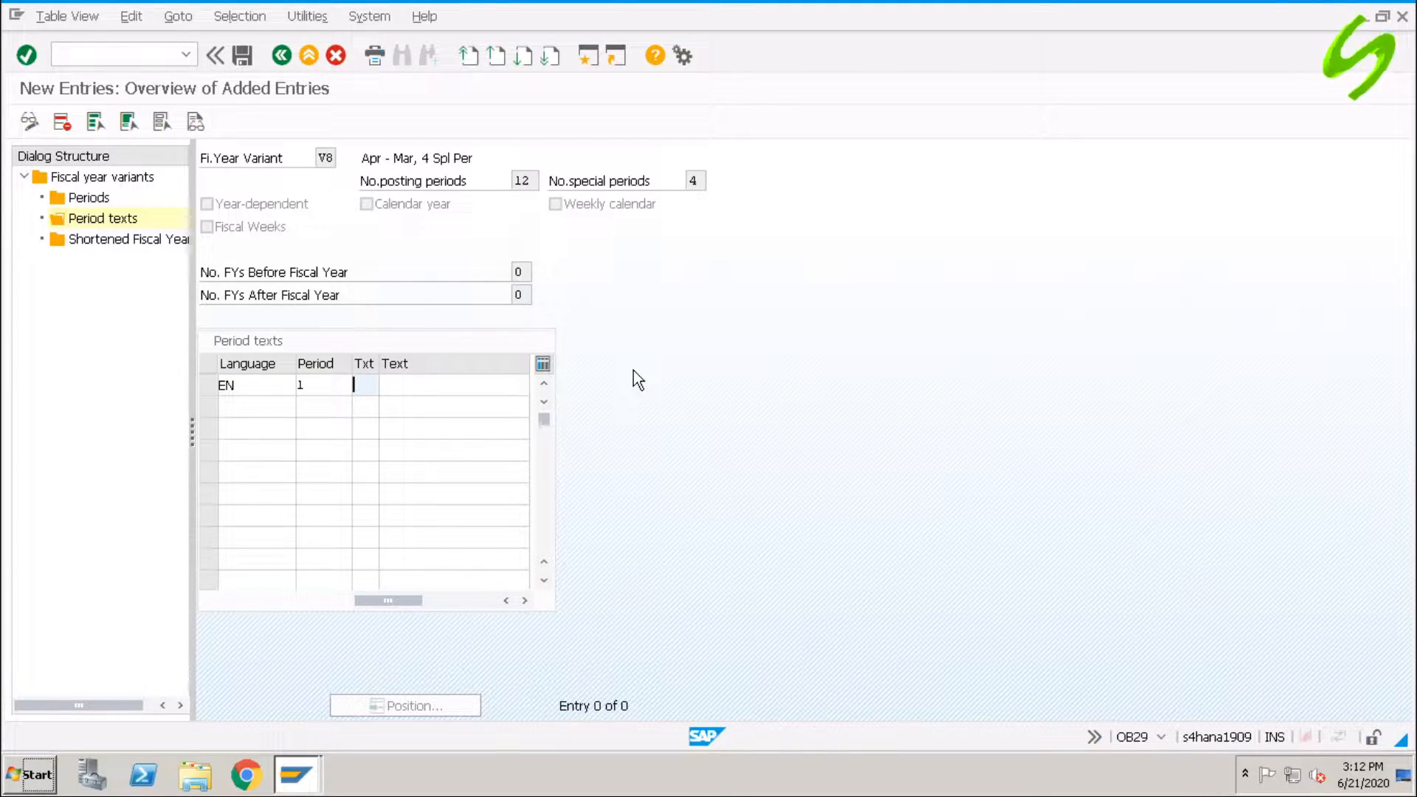
{"action": "type", "text": "APR"}
{"action": "key", "text": "Tab"}
{"action": "type", "text": "APRIL"}
{"action": "key", "text": "Tab"}
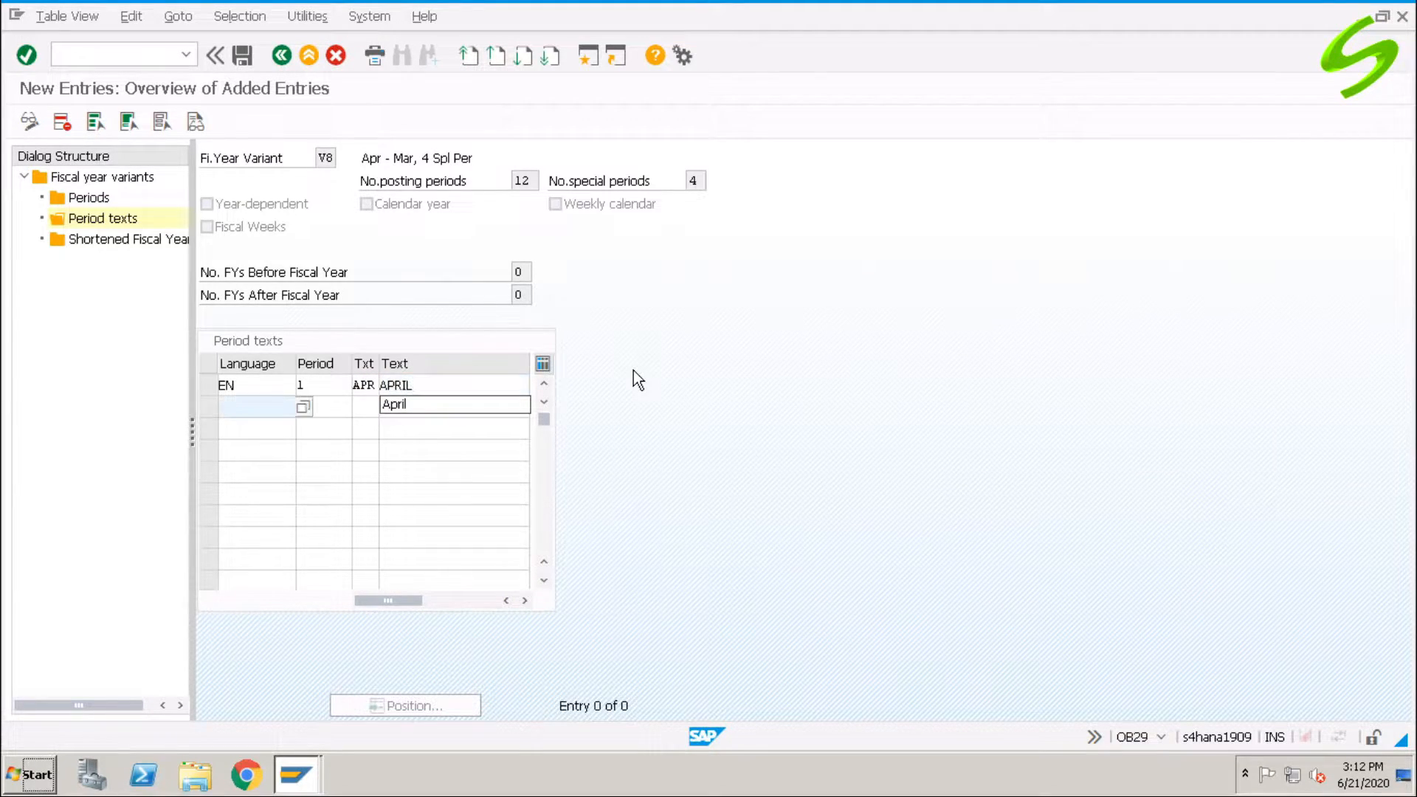
- Add an EN period text for period 2 with MAY as both short and long text
{"action": "type", "text": "en"}
{"action": "key", "text": "Tab"}
{"action": "key", "text": "shift+Tab"}
{"action": "type", "text": "EN"}
{"action": "key", "text": "Tab"}
{"action": "type", "text": "2"}
{"action": "key", "text": "Tab"}
{"action": "type", "text": "MAY"}
{"action": "key", "text": "Tab"}
{"action": "type", "text": "MAY"}
{"action": "key", "text": "Tab"}
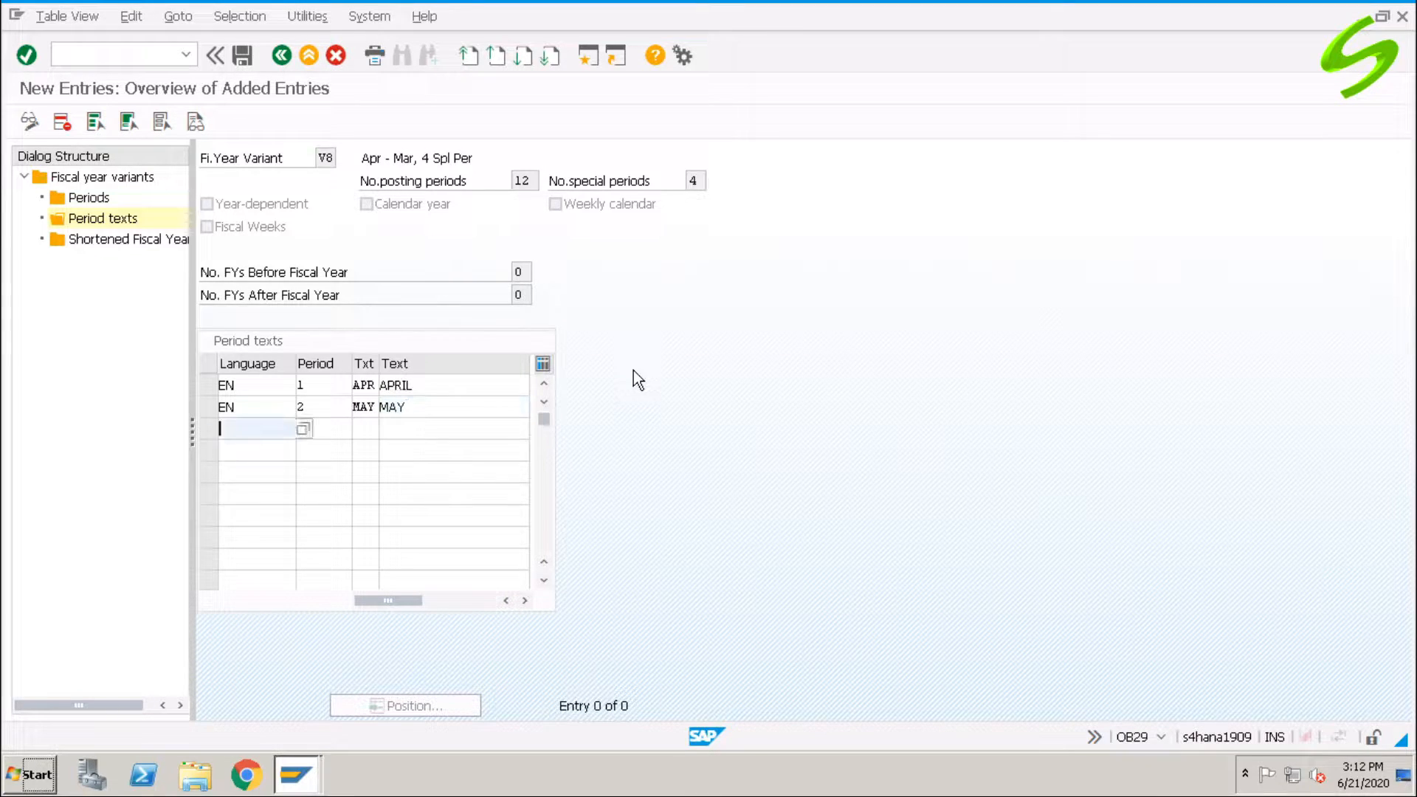
- Add an EN period text for period 3 with short text JUN and long text JUNE
{"action": "type", "text": "EN"}
{"action": "key", "text": "Tab"}
{"action": "type", "text": "3"}
{"action": "key", "text": "Tab"}
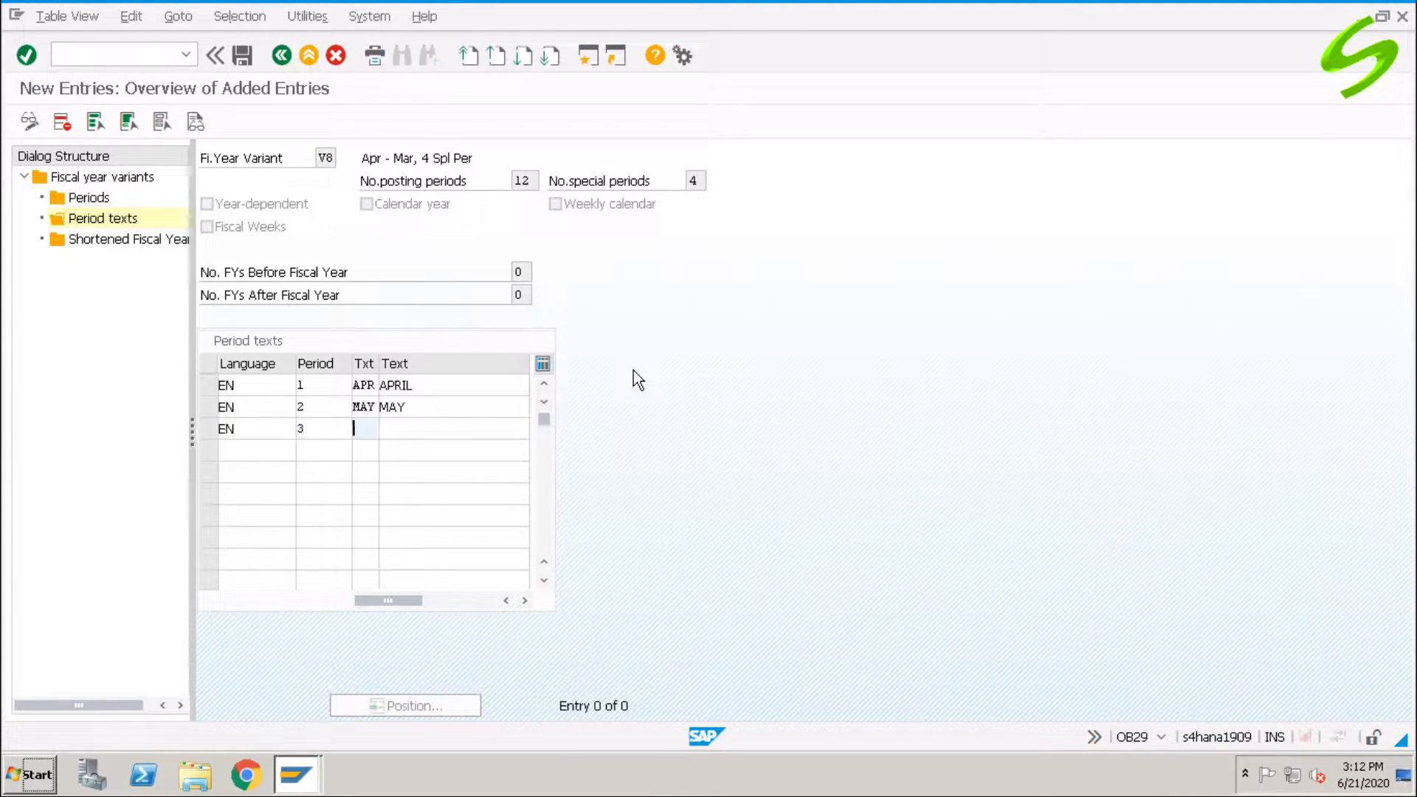
{"action": "type", "text": "JUN"}
{"action": "key", "text": "Tab"}
{"action": "type", "text": "JUNE"}
{"action": "key", "text": "Tab"}
- Add an EN period text for period 4 with short text JUL and long text JULY
{"action": "type", "text": "EN"}
{"action": "key", "text": "Tab"}
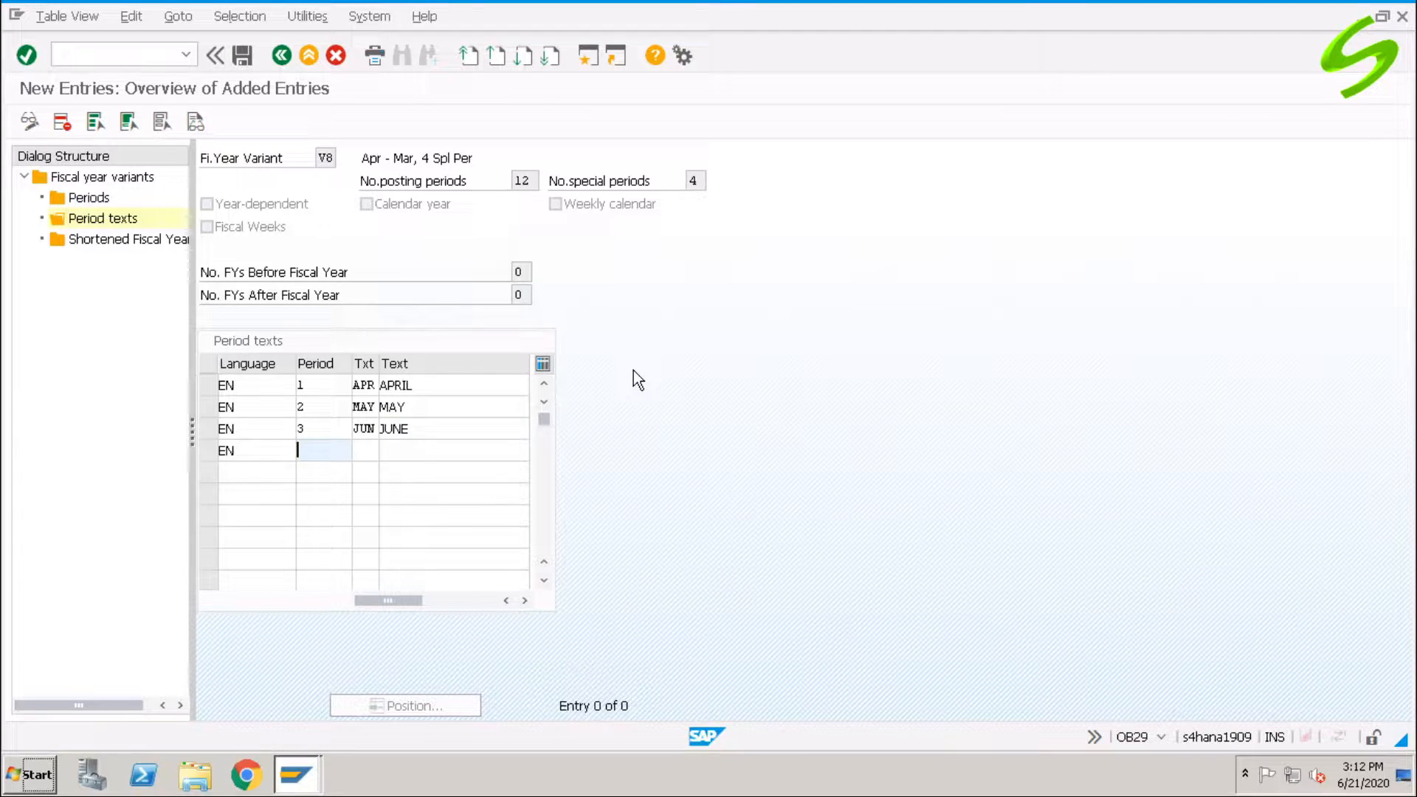
{"action": "type", "text": "4"}
{"action": "key", "text": "Tab"}
{"action": "type", "text": "JUL"}
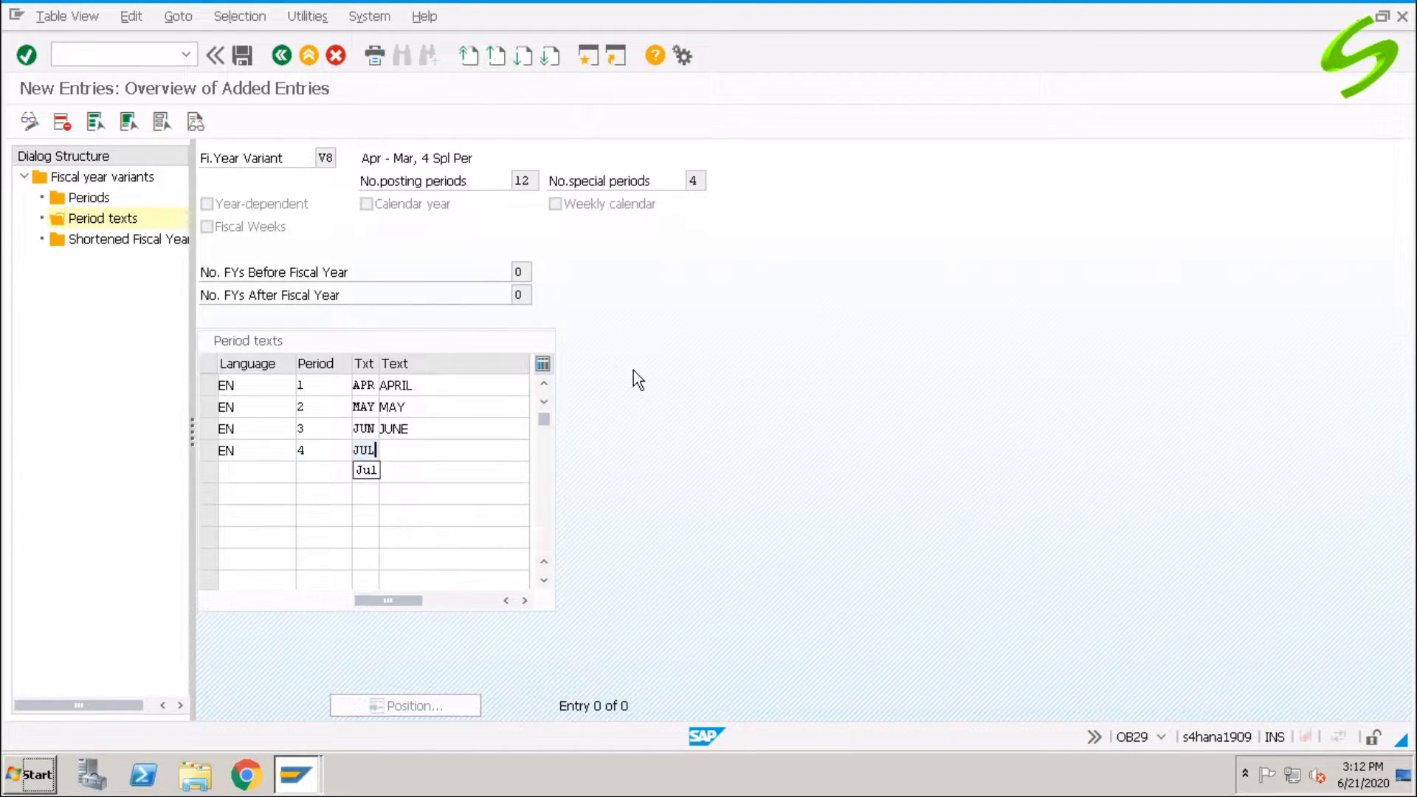
{"action": "key", "text": "Tab"}
{"action": "type", "text": "JULY"}
{"action": "key", "text": "Tab"}
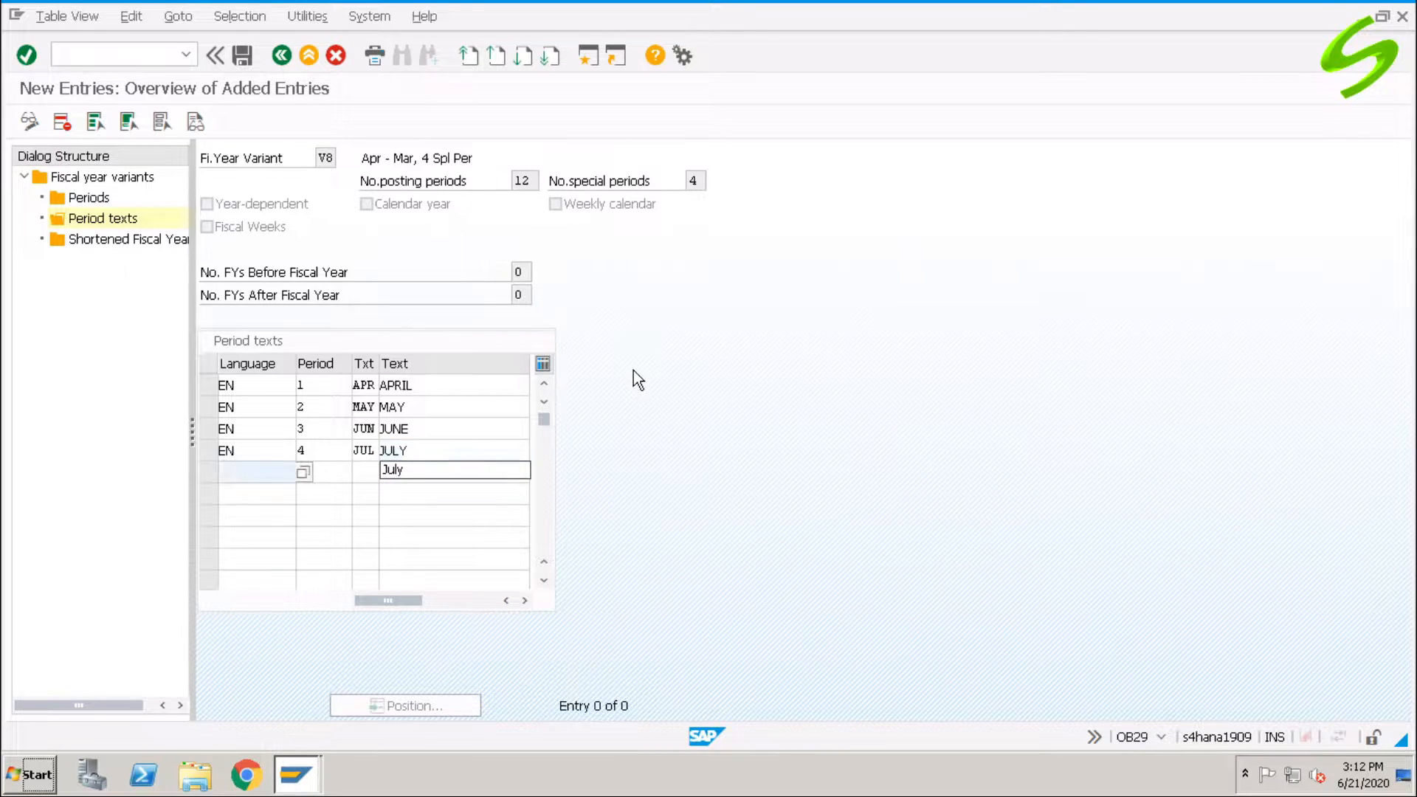
- Add an EN period text for period 5 with short text AUG and long text AUGUST
{"action": "type", "text": "EN"}
{"action": "key", "text": "Tab"}
{"action": "type", "text": "5"}
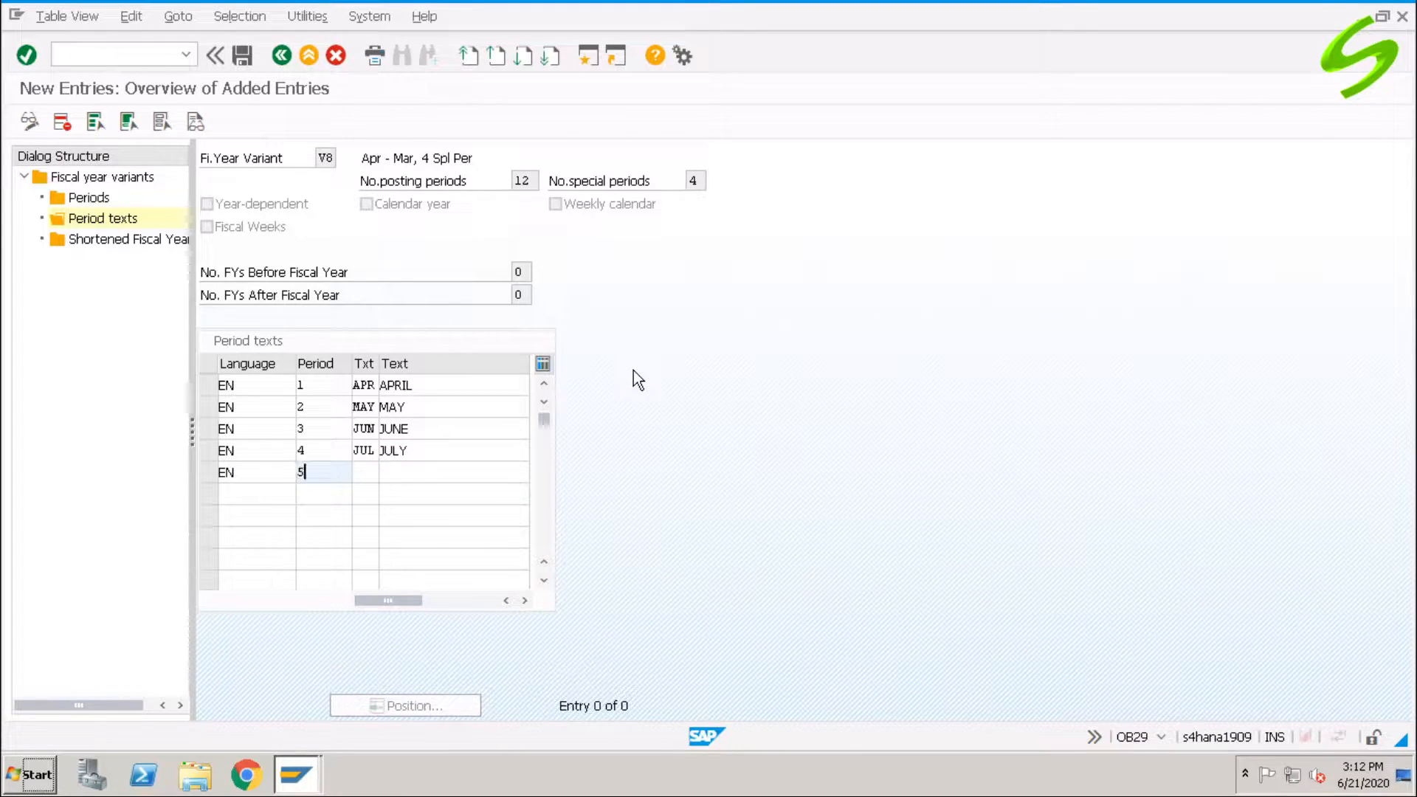
{"action": "key", "text": "Tab"}
{"action": "type", "text": "AUG"}
{"action": "key", "text": "Tab"}
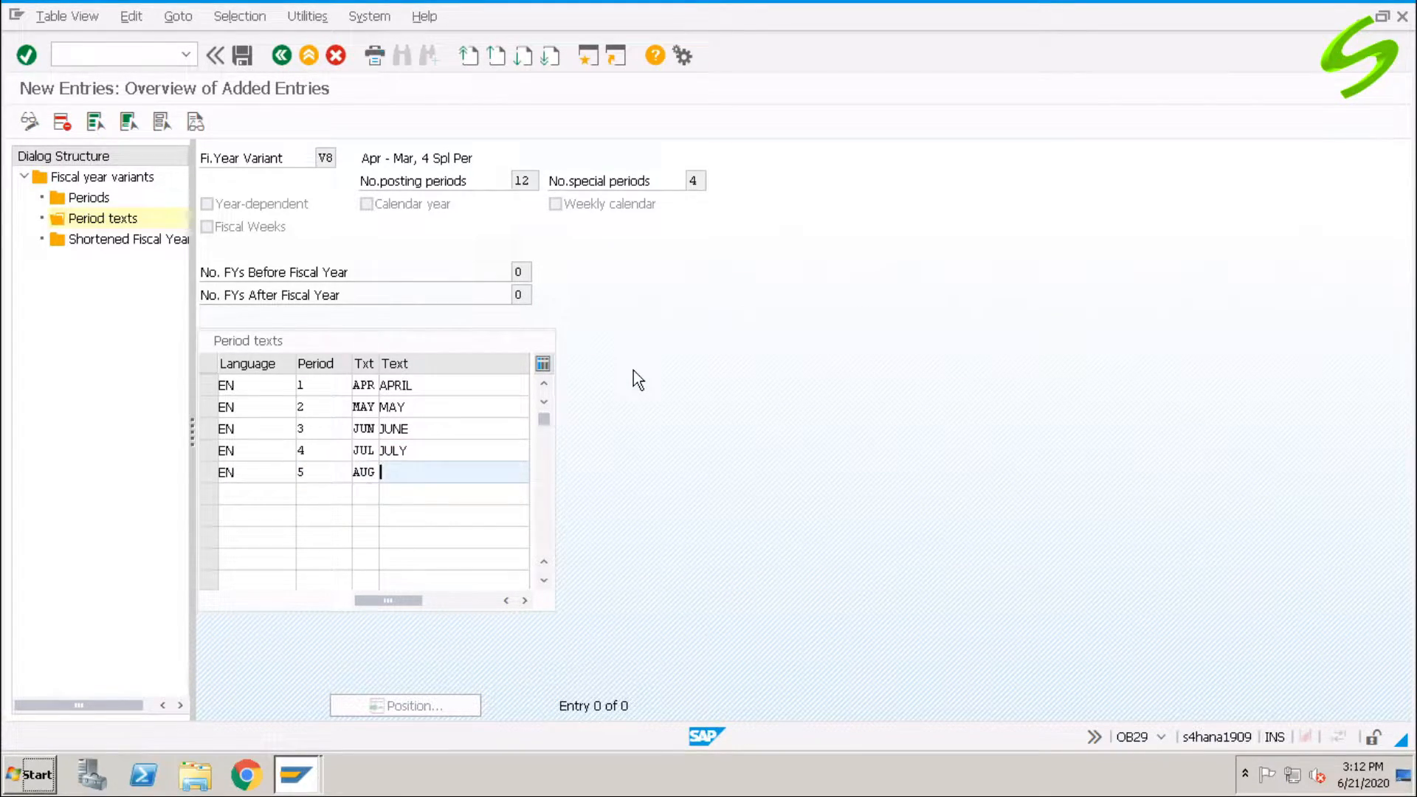
{"action": "type", "text": "AUGUST"}
{"action": "key", "text": "Tab"}
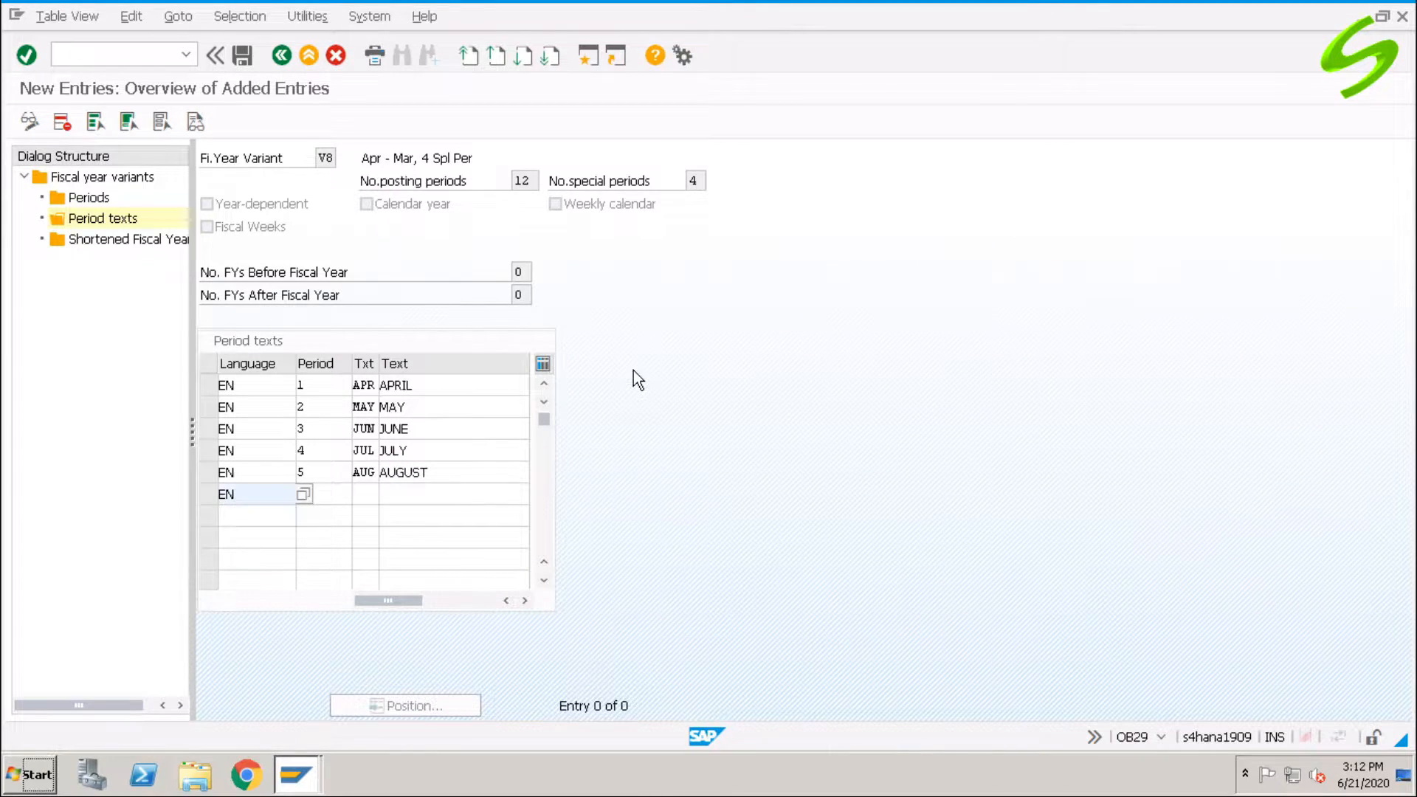
- Add an EN period text for period 6 with short text SEP and long text SEPTEMBER
{"action": "type", "text": "6"}
{"action": "key", "text": "Tab"}
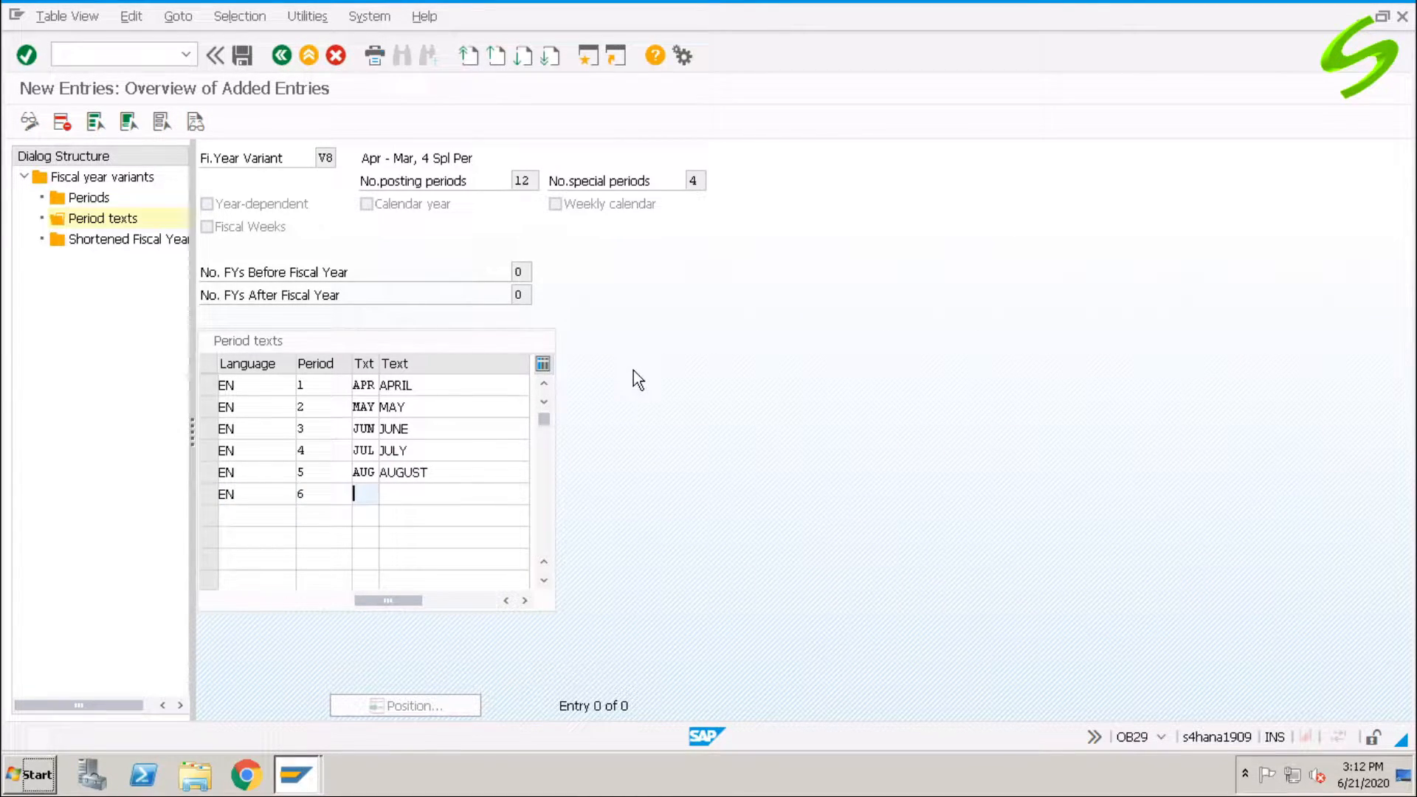
{"action": "type", "text": "SEP"}
{"action": "key", "text": "Tab"}
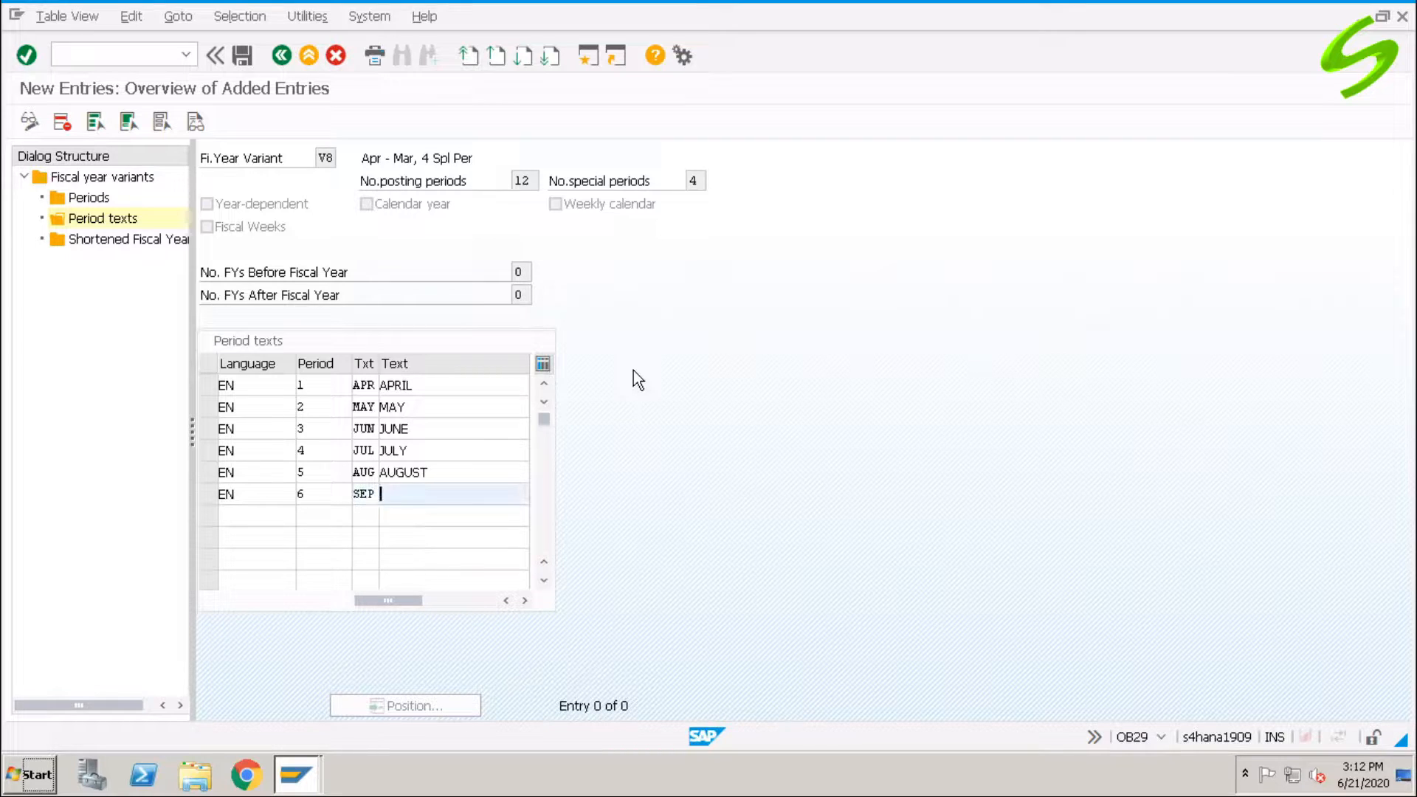
{"action": "type", "text": "SEPTEMBER"}
{"action": "key", "text": "Tab"}
- Add an EN period text for period 7 with short text OCT and long text OCTOBER
{"action": "type", "text": "EN"}
{"action": "key", "text": "Tab"}
{"action": "type", "text": "7"}
{"action": "key", "text": "Tab"}
{"action": "type", "text": "OCT"}
{"action": "key", "text": "Tab"}
{"action": "type", "text": "OCTOBR"}
{"action": "key", "text": "BackSpace"}
{"action": "key", "text": "BackSpace"}
{"action": "key", "text": "BackSpace"}
{"action": "type", "text": "OBER"}
{"action": "key", "text": "Tab"}
- Add an EN period text for period 8 with short text NOV and long text NOVEMBER
{"action": "type", "text": "EN"}
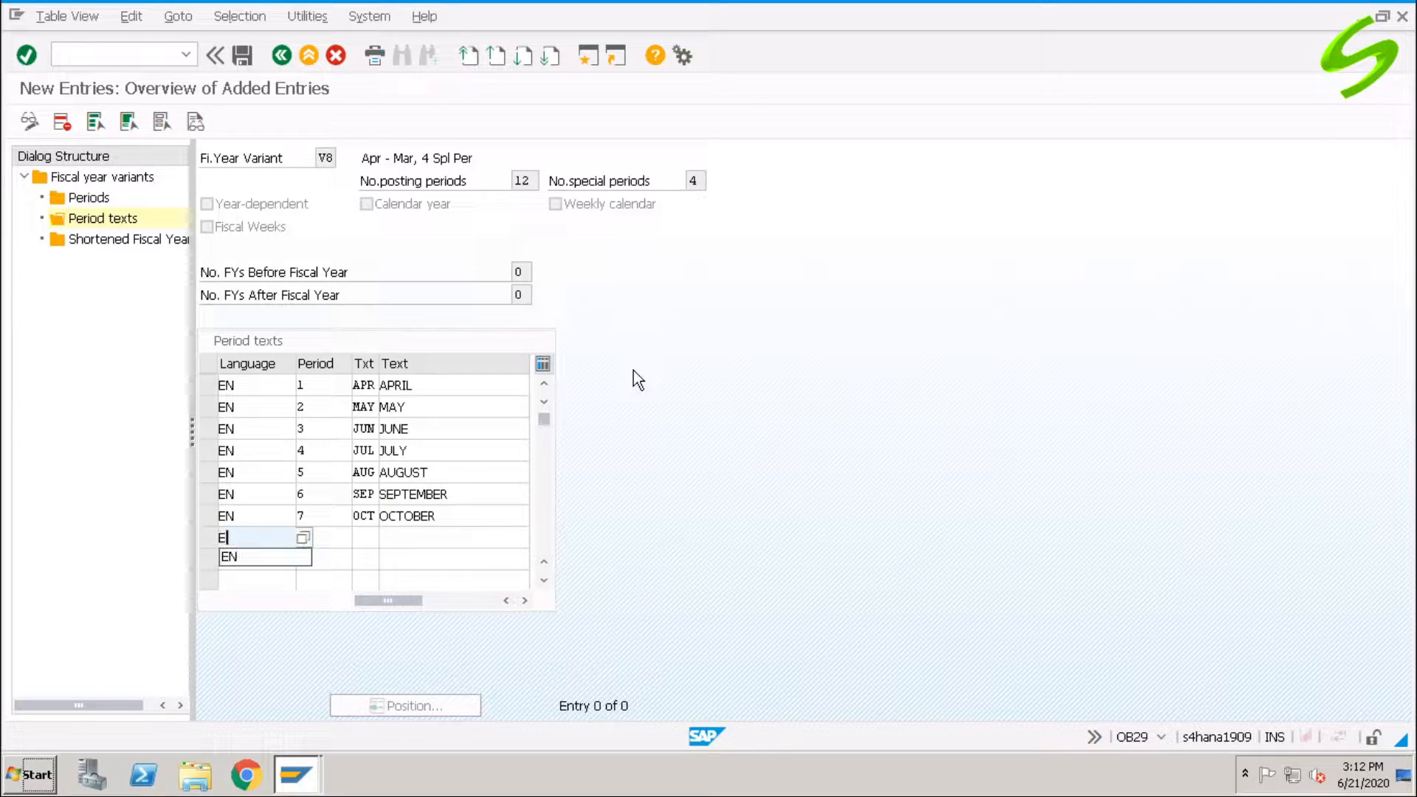
{"action": "key", "text": "Tab"}
{"action": "type", "text": "8"}
{"action": "key", "text": "Tab"}
{"action": "type", "text": "NOV"}
{"action": "key", "text": "Tab"}
{"action": "type", "text": "NOVEMBER"}
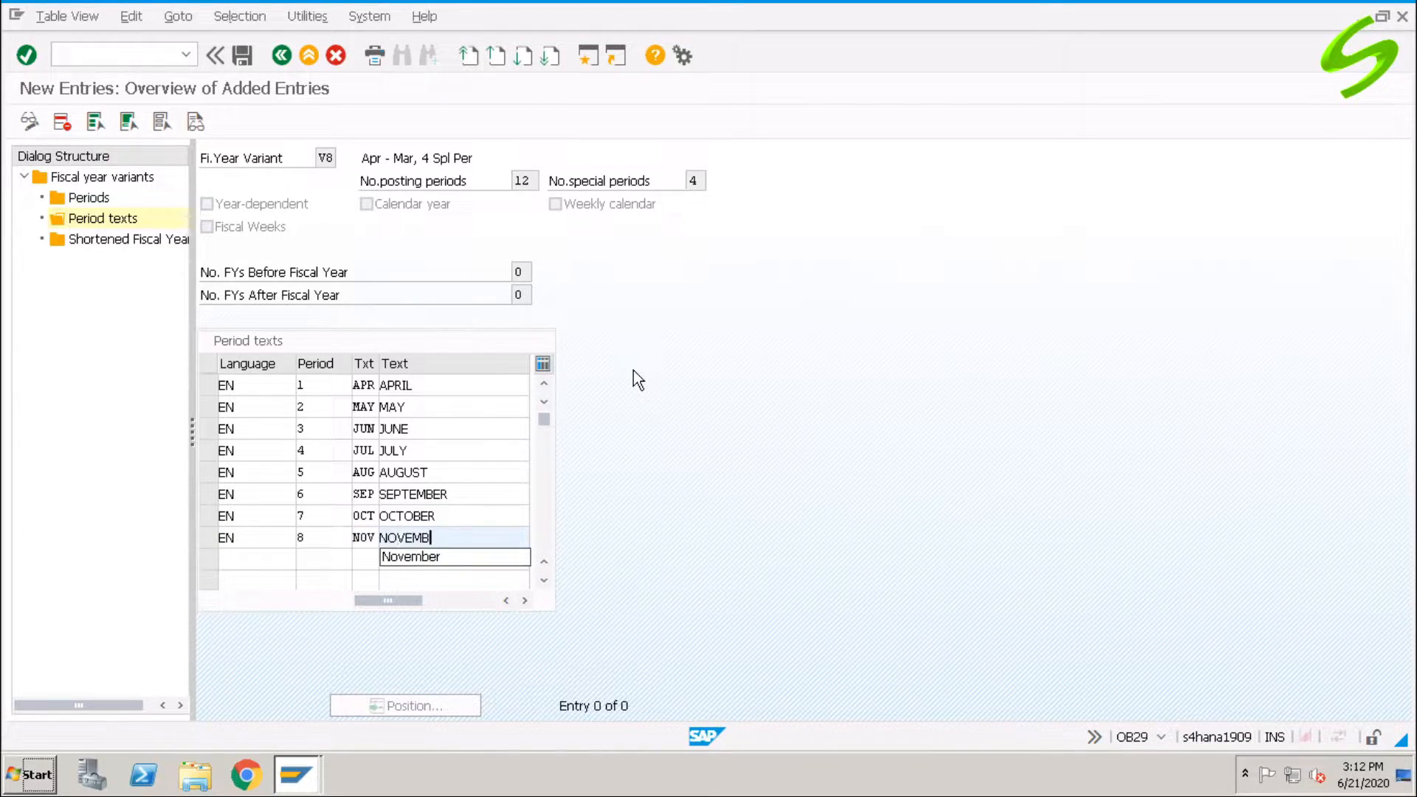
{"action": "key", "text": "Tab"}
- Add an EN period text for period 9 with short text DEC and long text DECEMBER
{"action": "type", "text": "EN"}
{"action": "key", "text": "Tab"}
{"action": "type", "text": "9"}
{"action": "key", "text": "Tab"}
{"action": "type", "text": "DEC"}
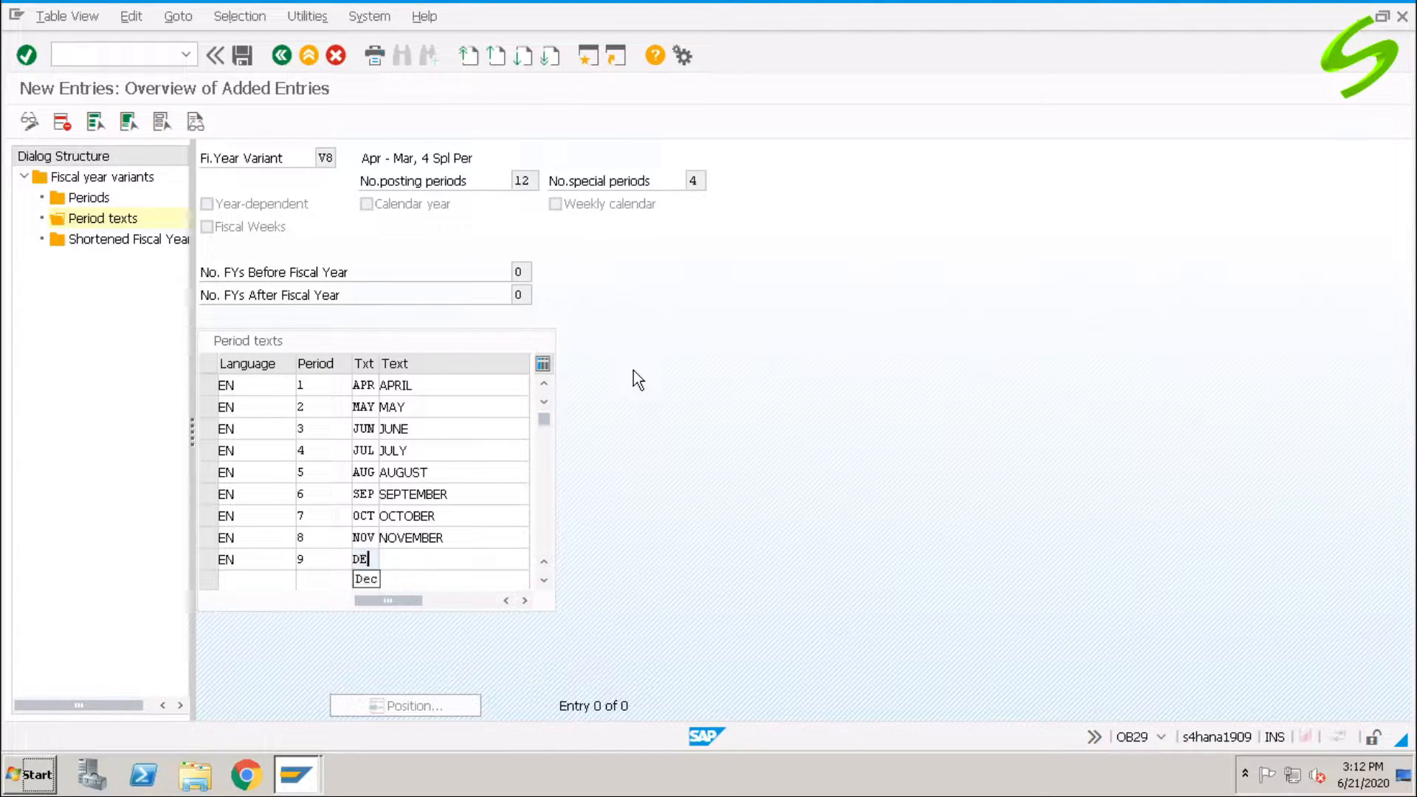
{"action": "key", "text": "Tab"}
{"action": "type", "text": "DECEMBER"}
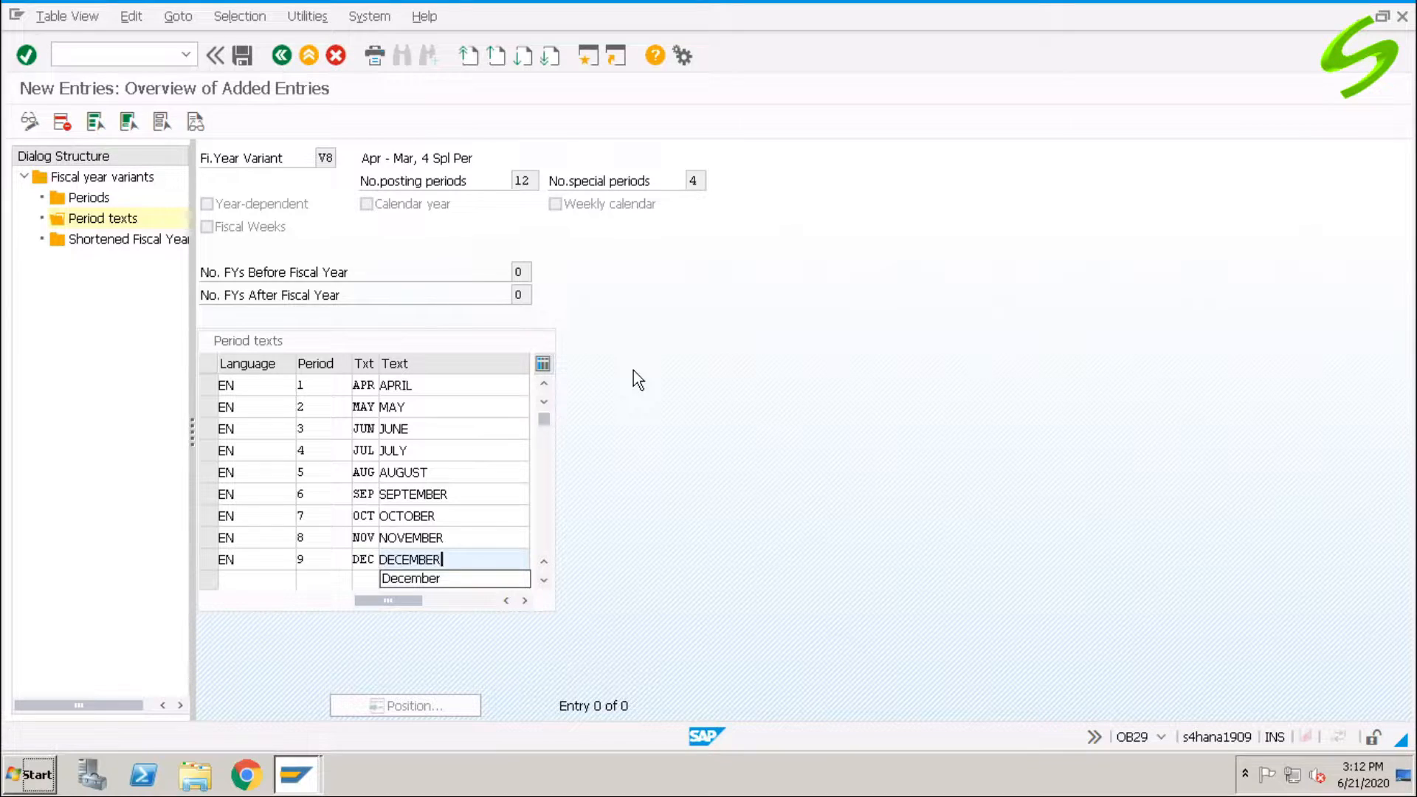
{"action": "key", "text": "Tab"}
- Add an EN period text for period 10 with short text JAN and long text JANUARY, and confirm the rows
{"action": "type", "text": "EN"}
{"action": "key", "text": "Tab"}
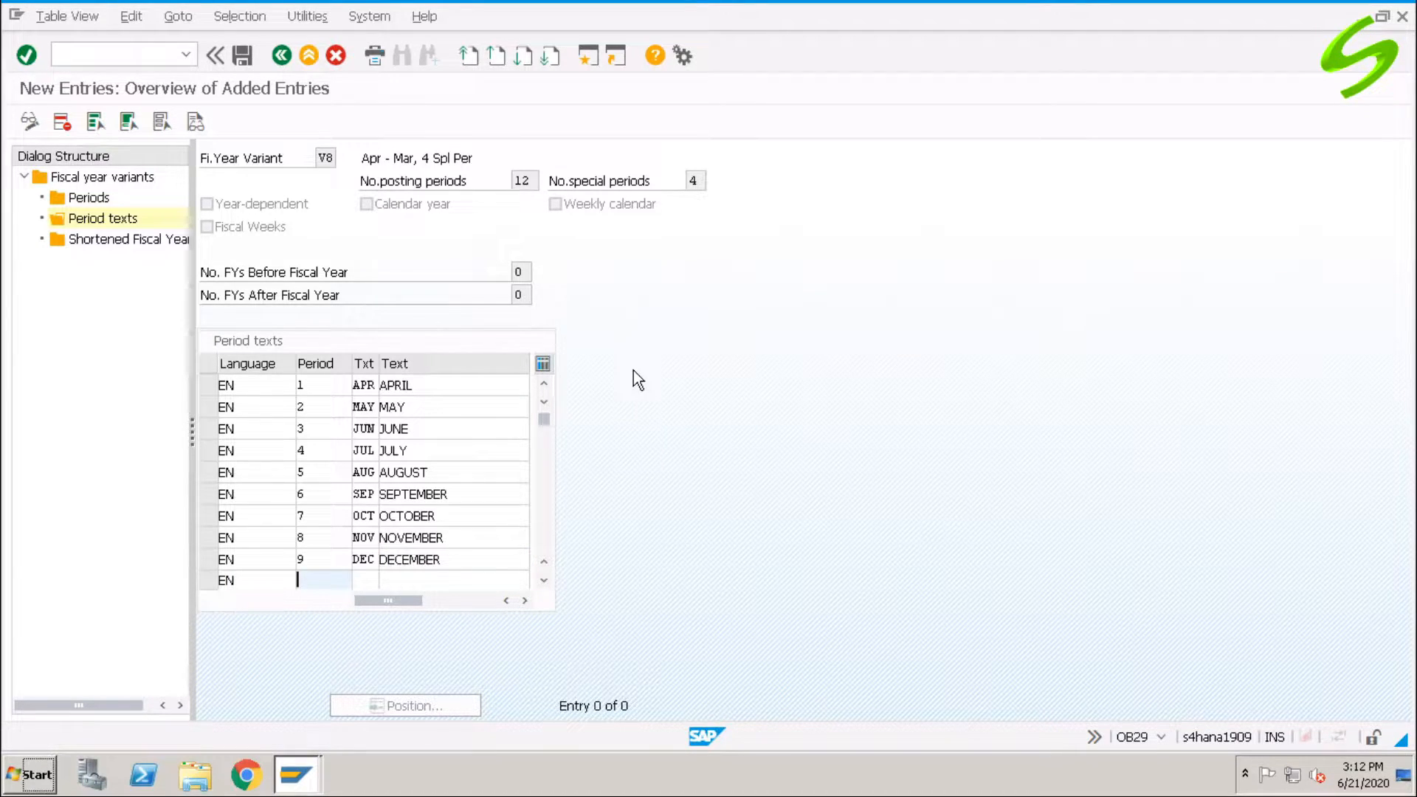
{"action": "type", "text": "10"}
{"action": "key", "text": "Tab"}
{"action": "type", "text": "JAN"}
{"action": "key", "text": "Tab"}
{"action": "type", "text": "JANUA"}
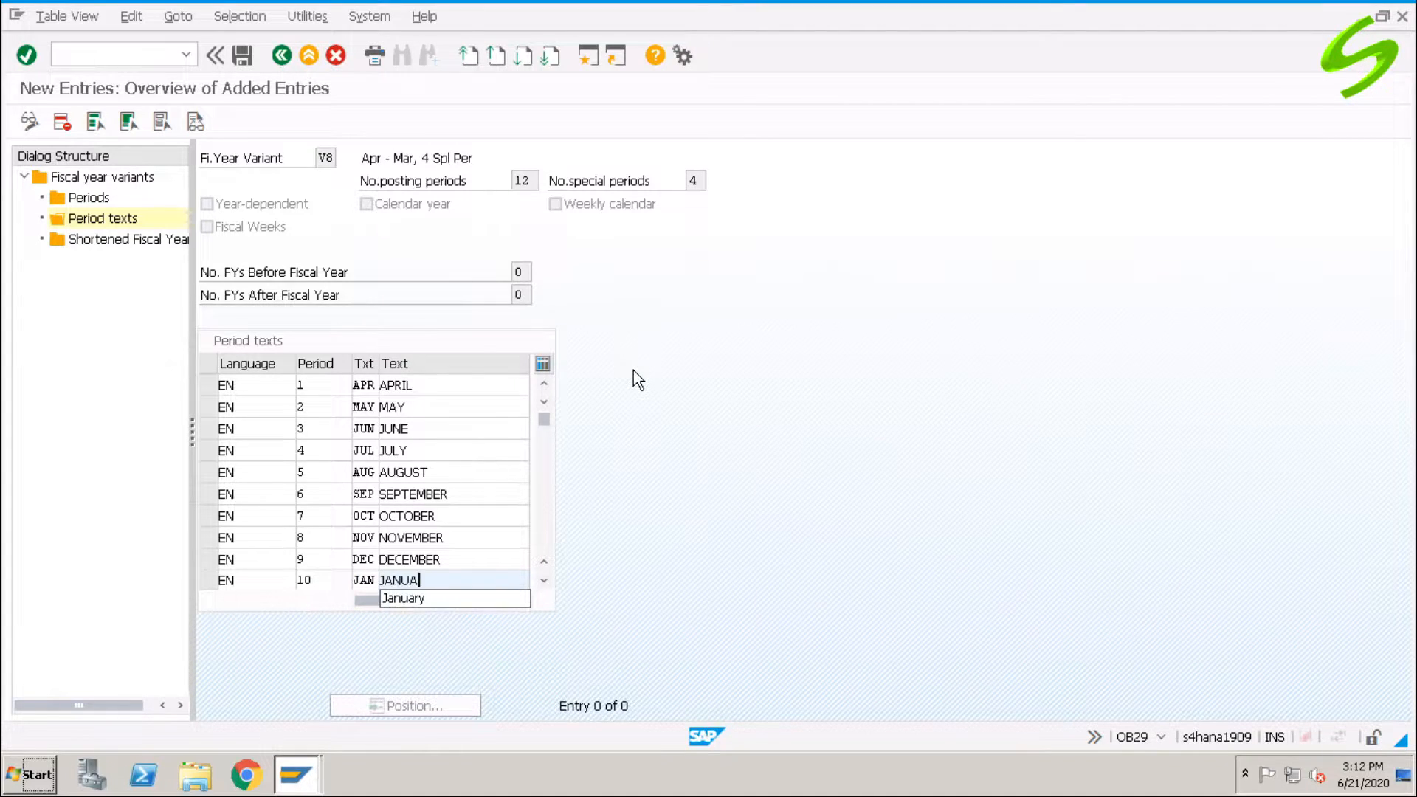
{"action": "key", "text": "Return"}
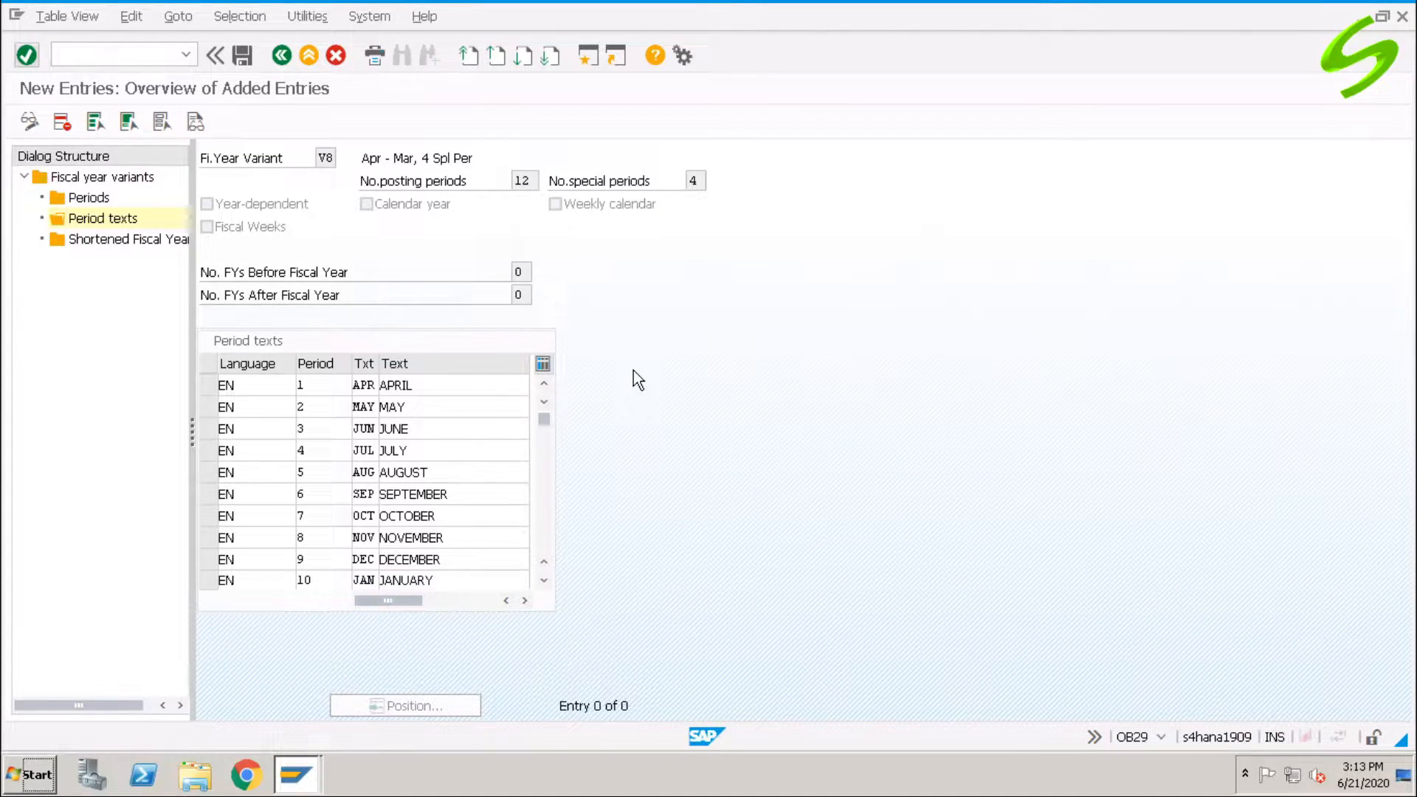
{"action": "key", "text": "Return"}
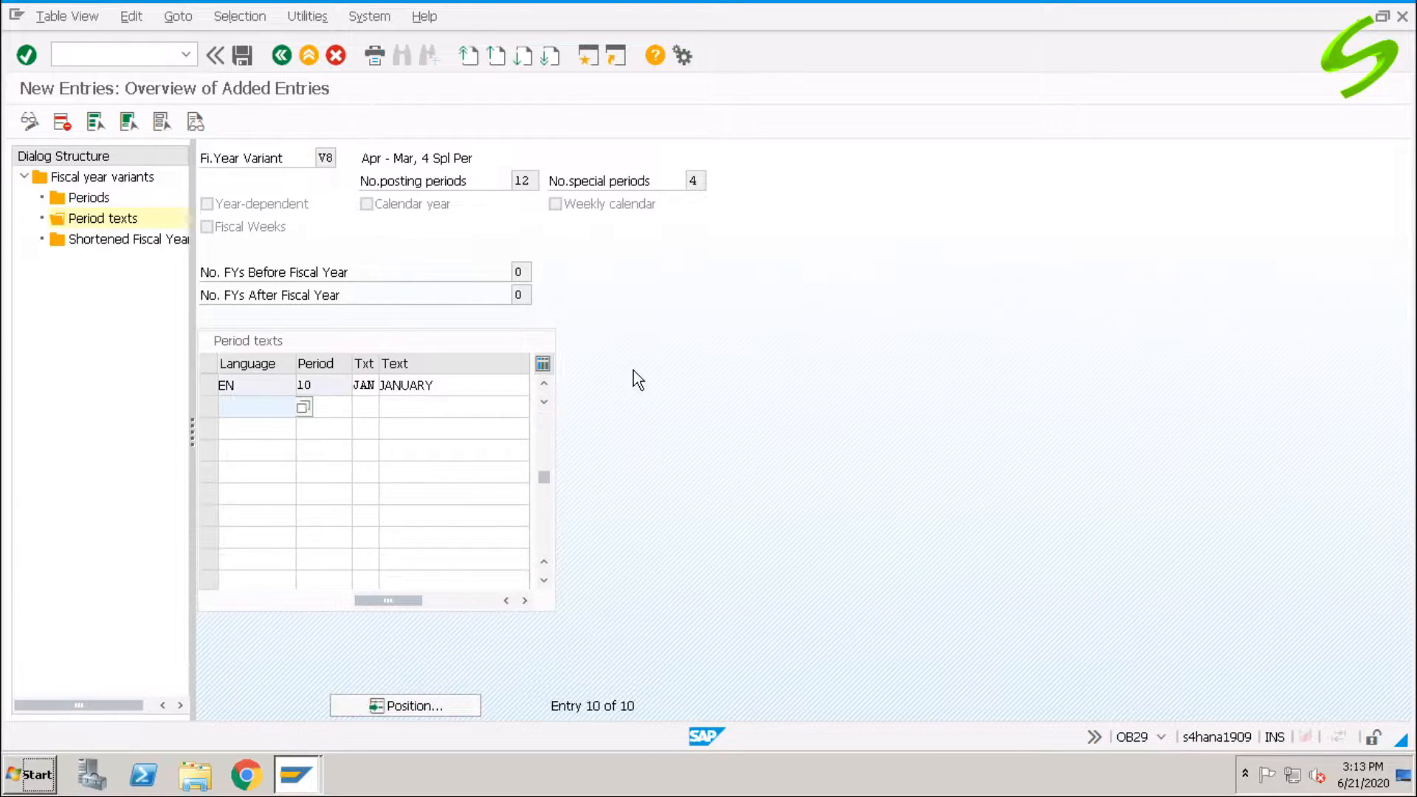
- Add an EN period text for period 11 with short text FEB and long text FEBRUARY
{"action": "type", "text": "EN"}
{"action": "key", "text": "Tab"}
{"action": "type", "text": "11"}
{"action": "key", "text": "Tab"}
{"action": "type", "text": "FEB"}
{"action": "key", "text": "Tab"}
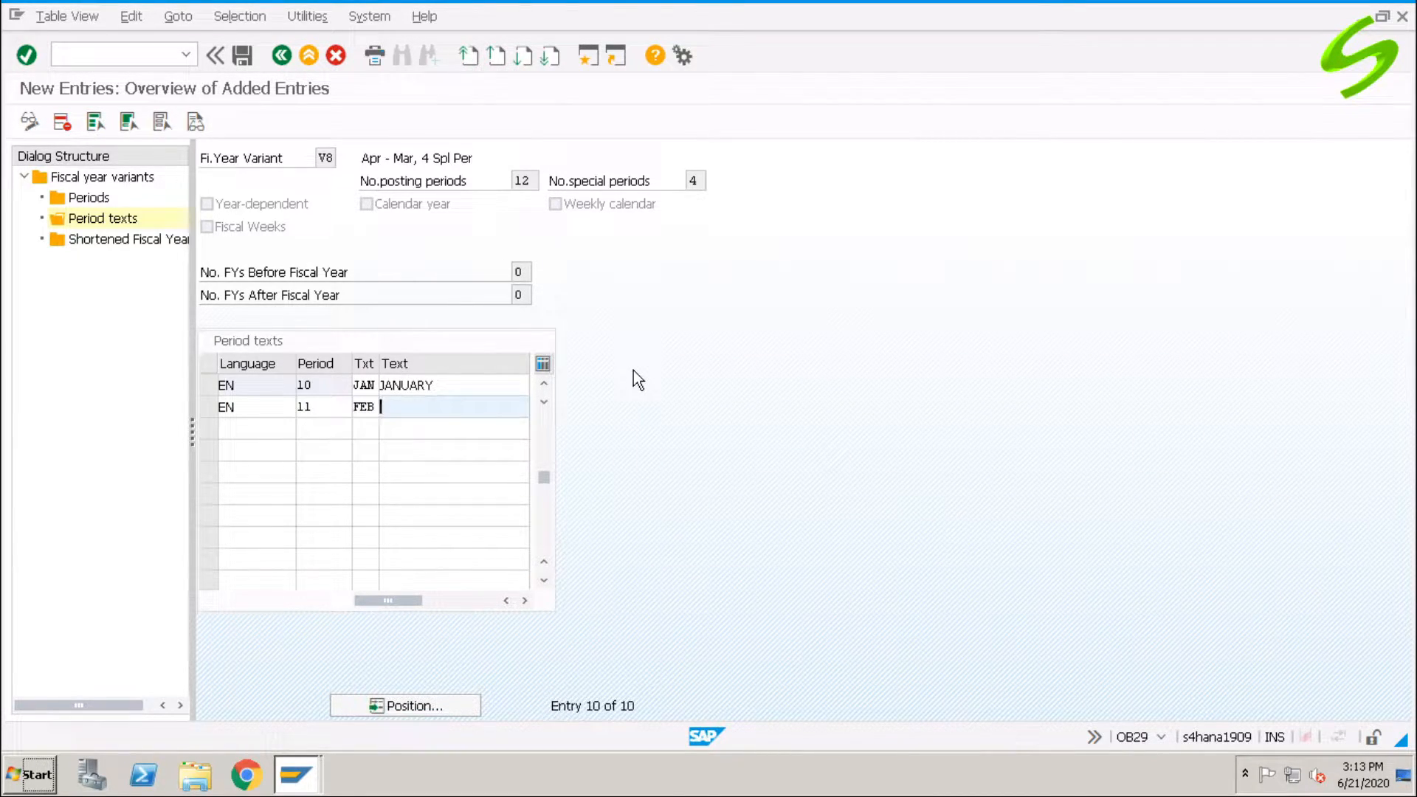
{"action": "type", "text": "FEBRUARY"}
{"action": "key", "text": "Tab"}
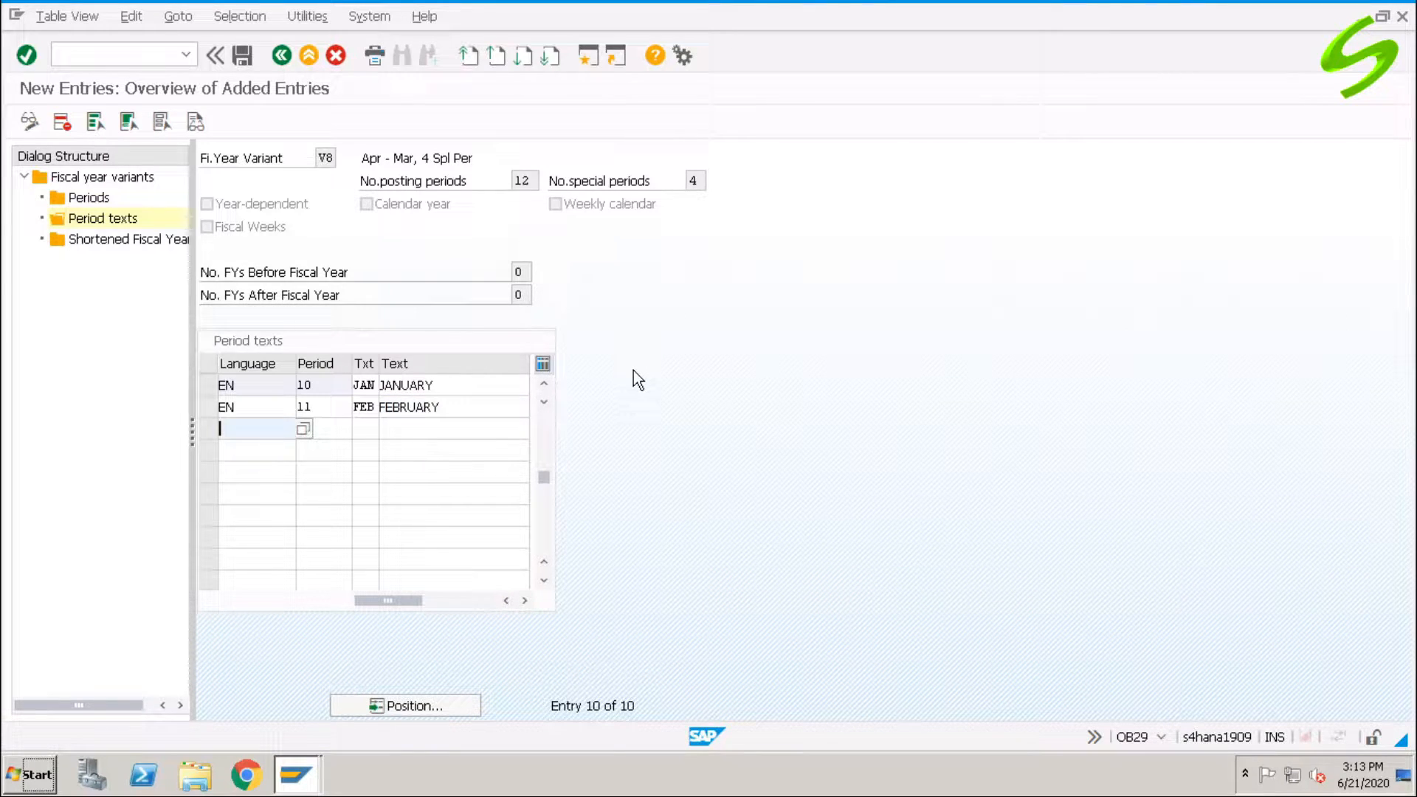
- Add an EN period text for period 12 with short text MAR and long text MARCH, and confirm the rows
{"action": "key", "text": "Tab"}
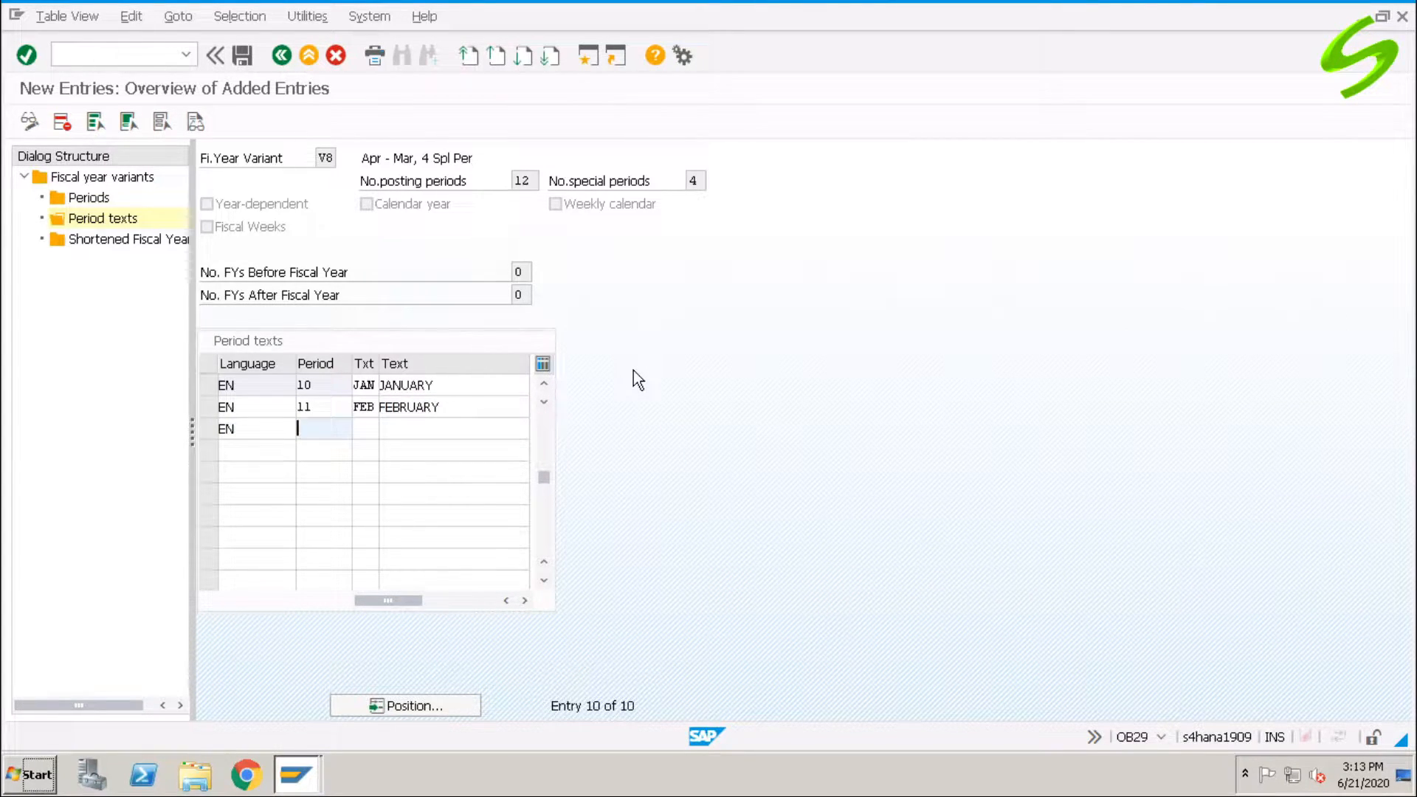
{"action": "type", "text": "12"}
{"action": "key", "text": "Tab"}
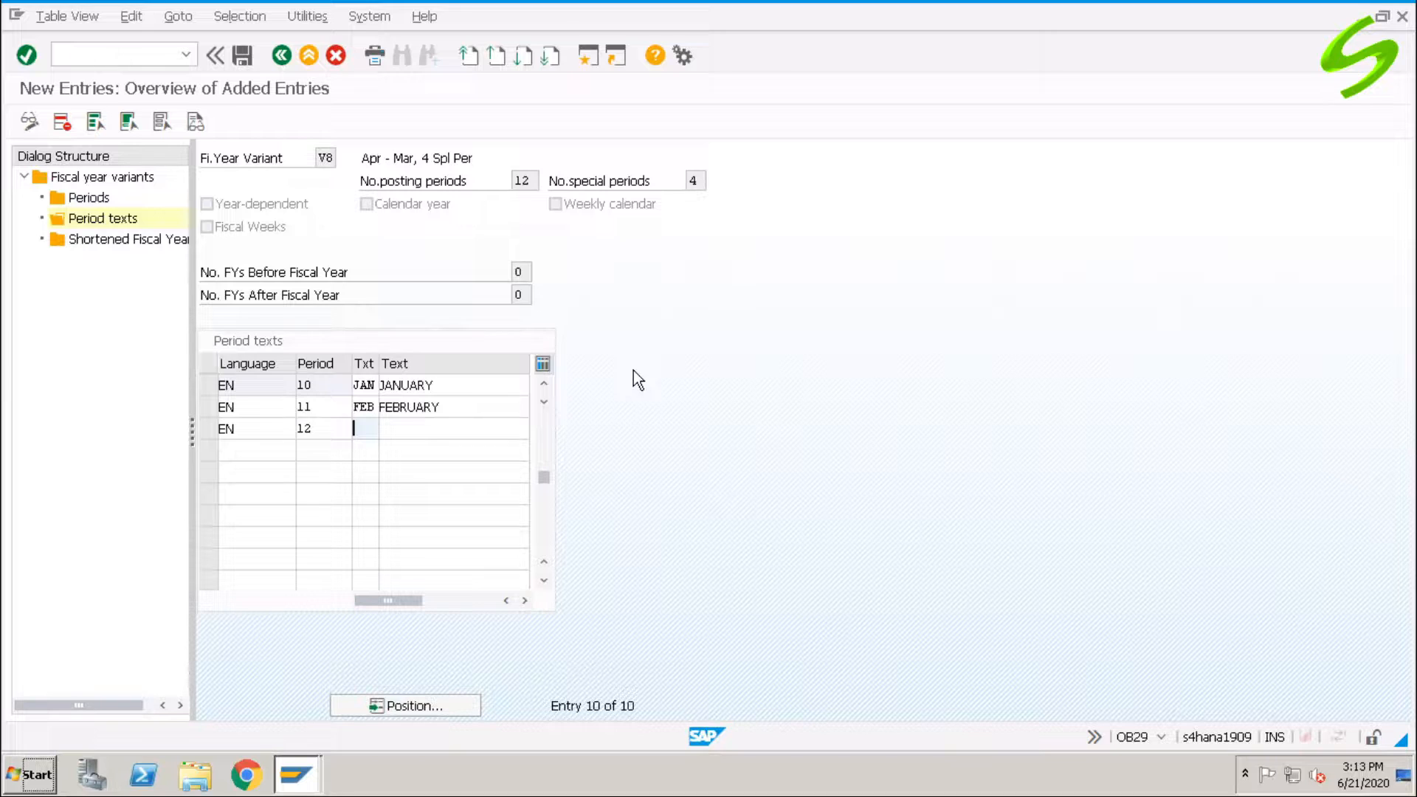
{"action": "type", "text": "MAR"}
{"action": "key", "text": "Tab"}
{"action": "type", "text": "MARCH"}
{"action": "key", "text": "Return"}
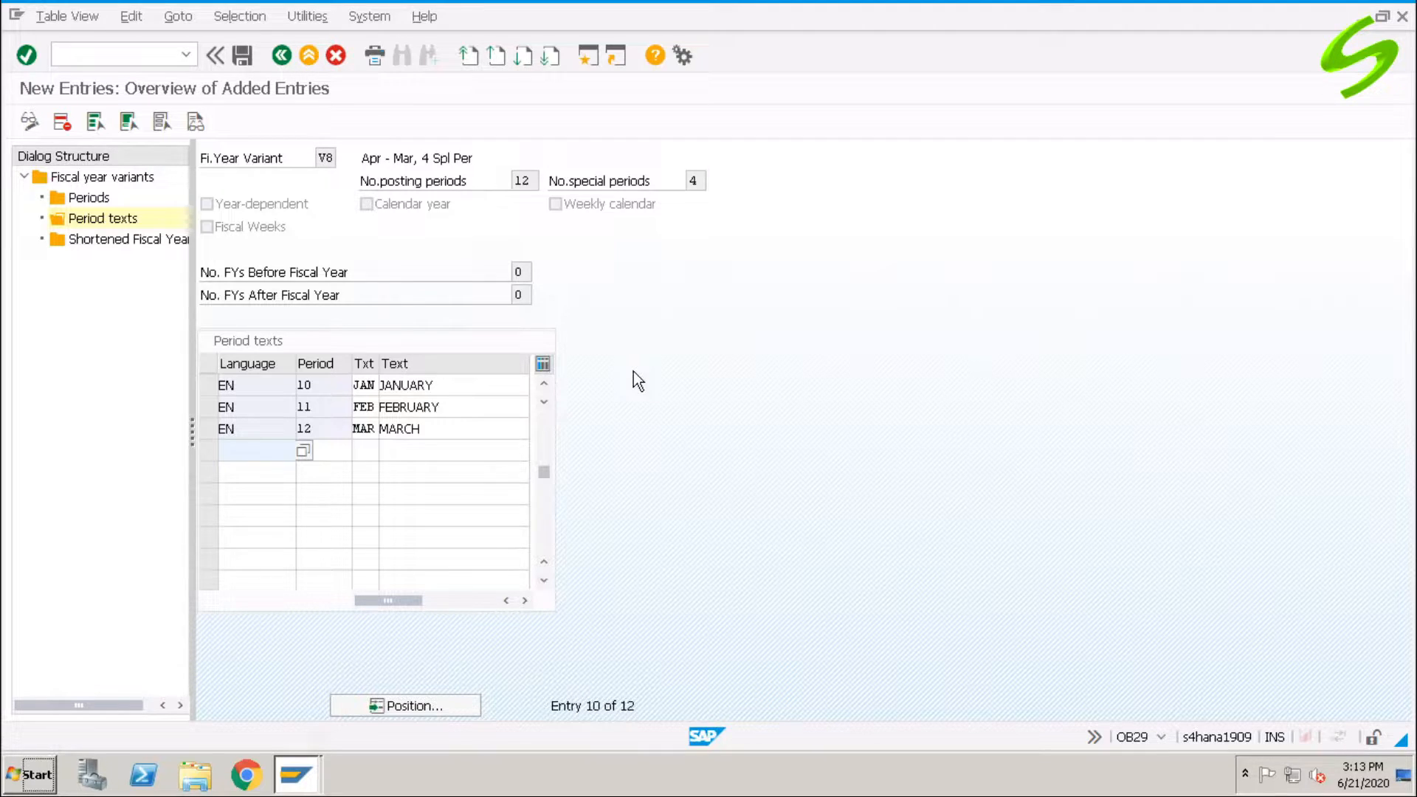
- Save the period texts of variant V8 and leave fiscal year variant maintenance for the implementation guide
{"action": "left_click", "coordinate": [242, 55]}
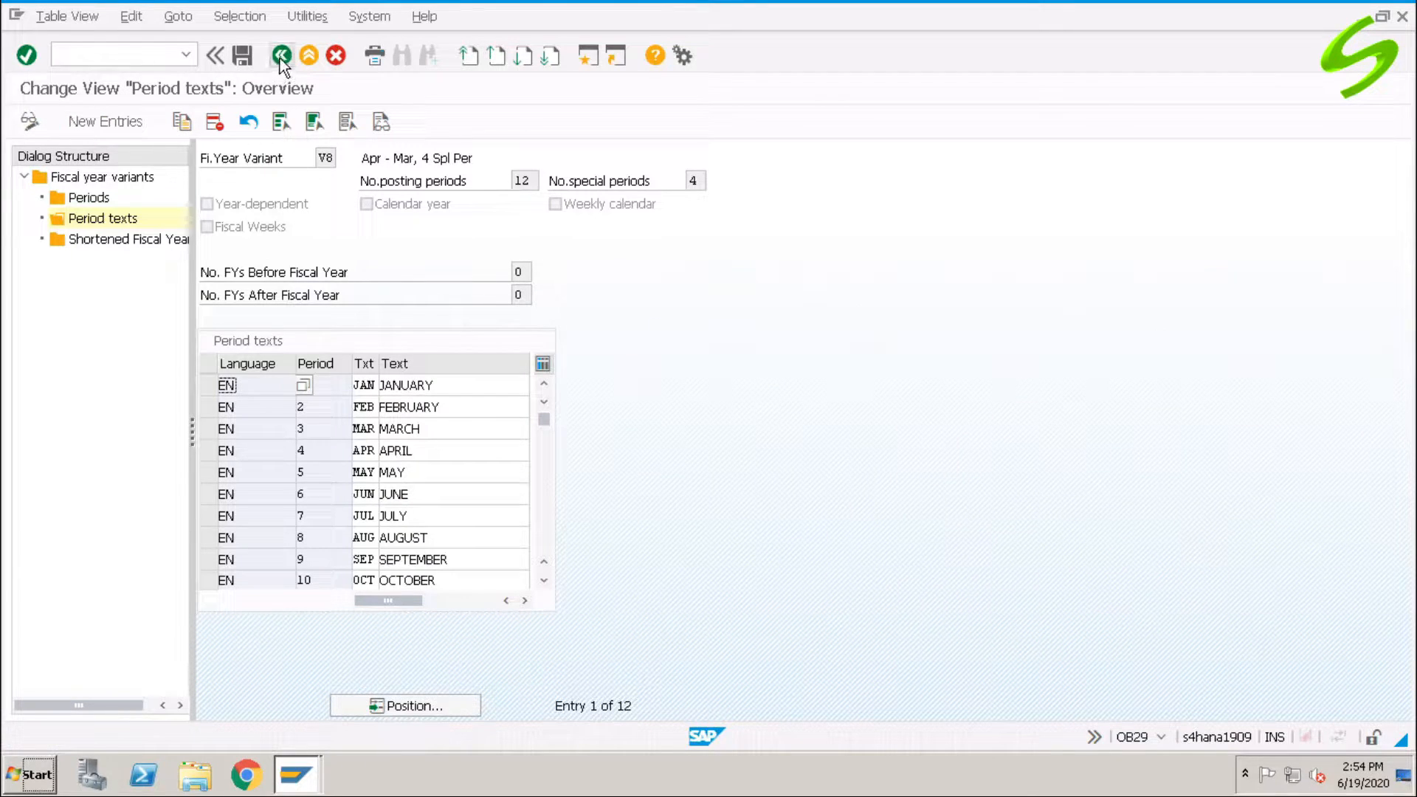
{"action": "left_click", "coordinate": [280, 56]}
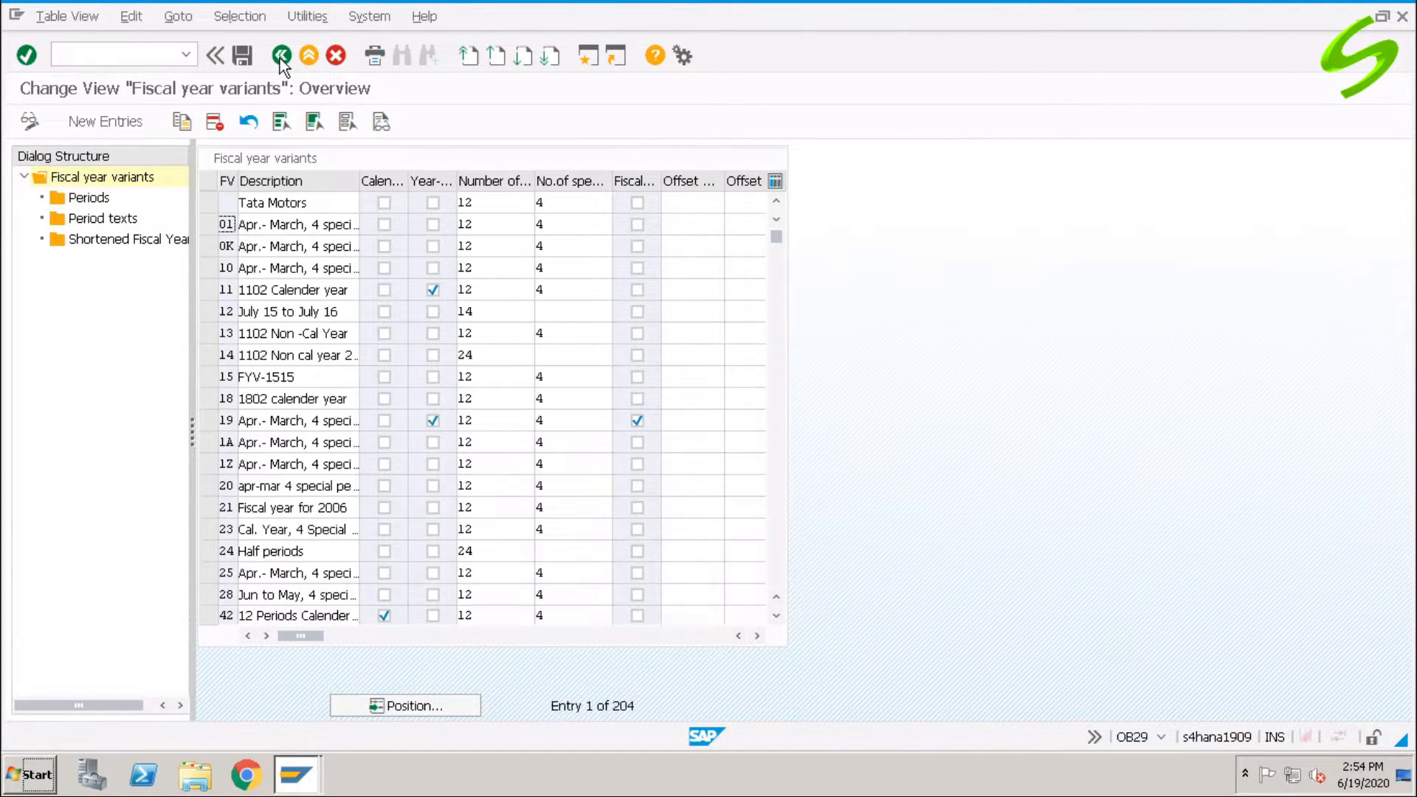
{"action": "left_click", "coordinate": [280, 56]}
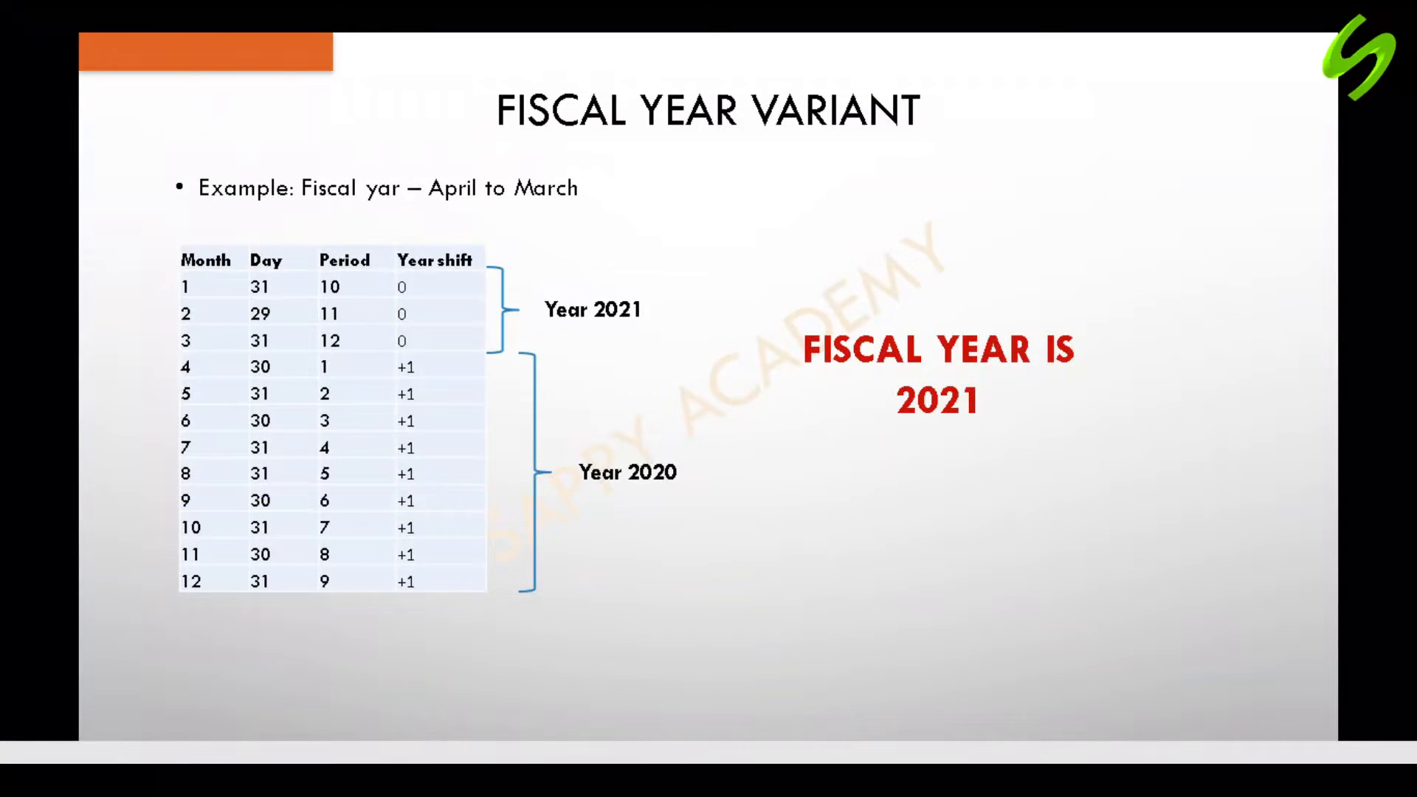
{"action": "scroll", "coordinate": [785, 535], "scroll_direction": "up", "scroll_amount": 2}
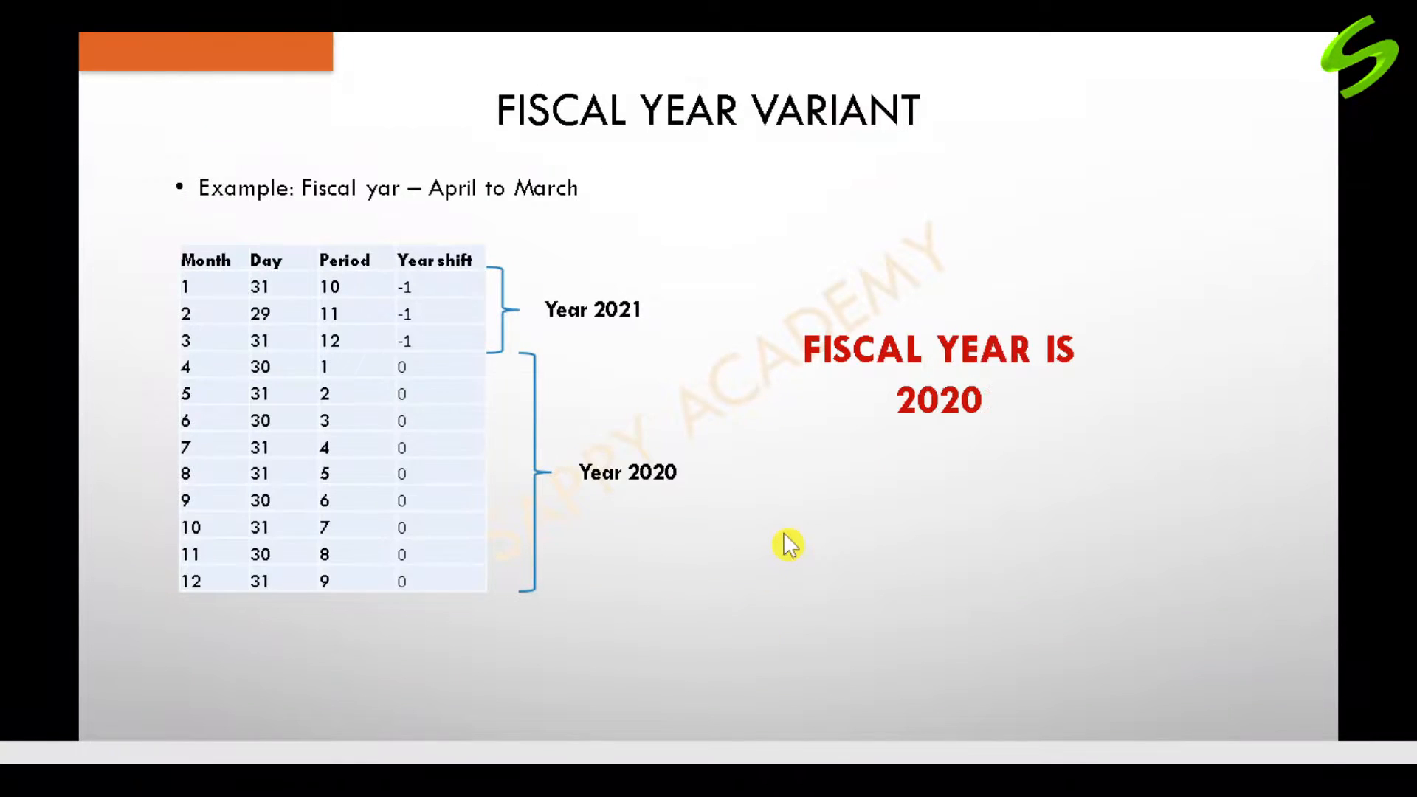
{"action": "scroll", "coordinate": [784, 535], "scroll_direction": "up", "scroll_amount": 1}
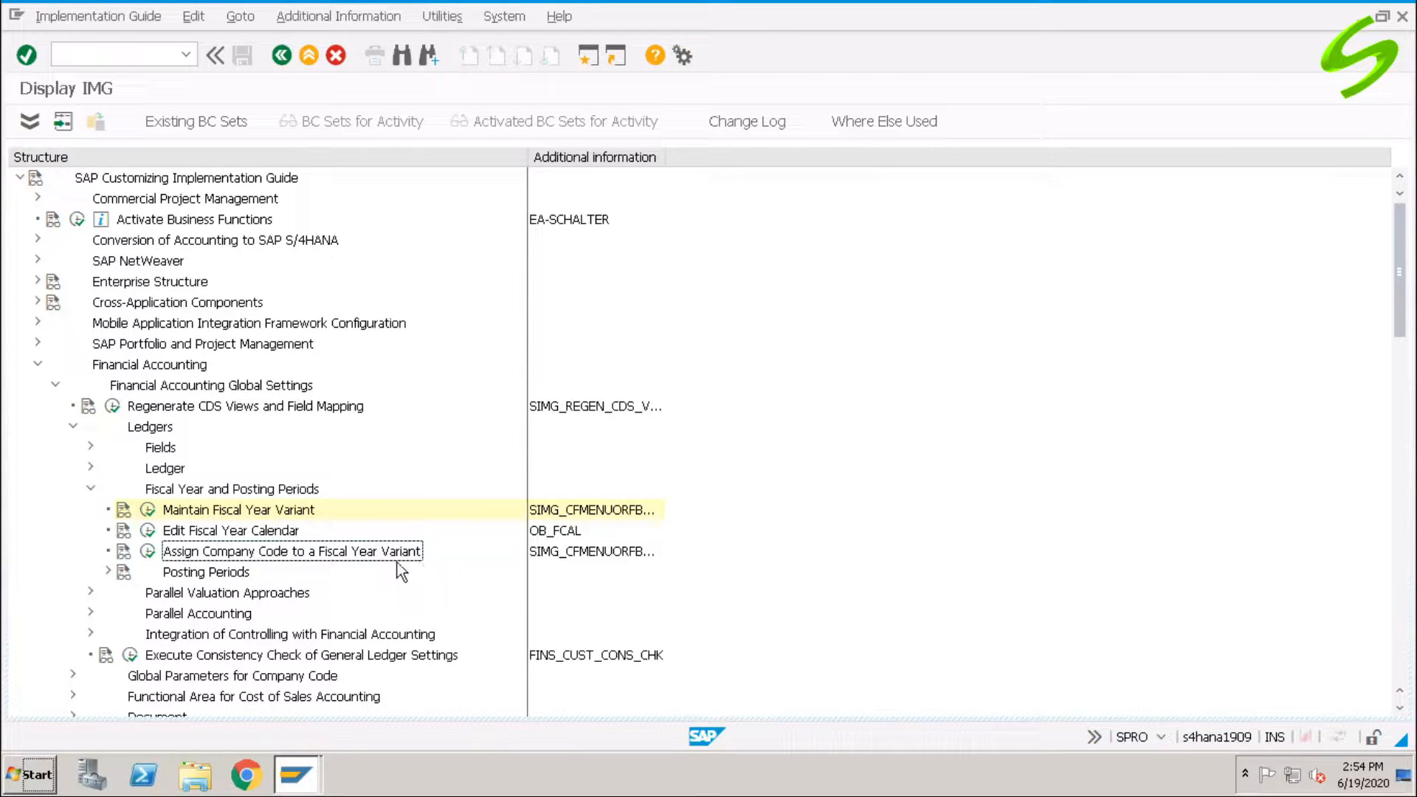
- Open Assign Company Code to a Fiscal Year Variant and locate company code A001
{"action": "left_click", "coordinate": [148, 551]}
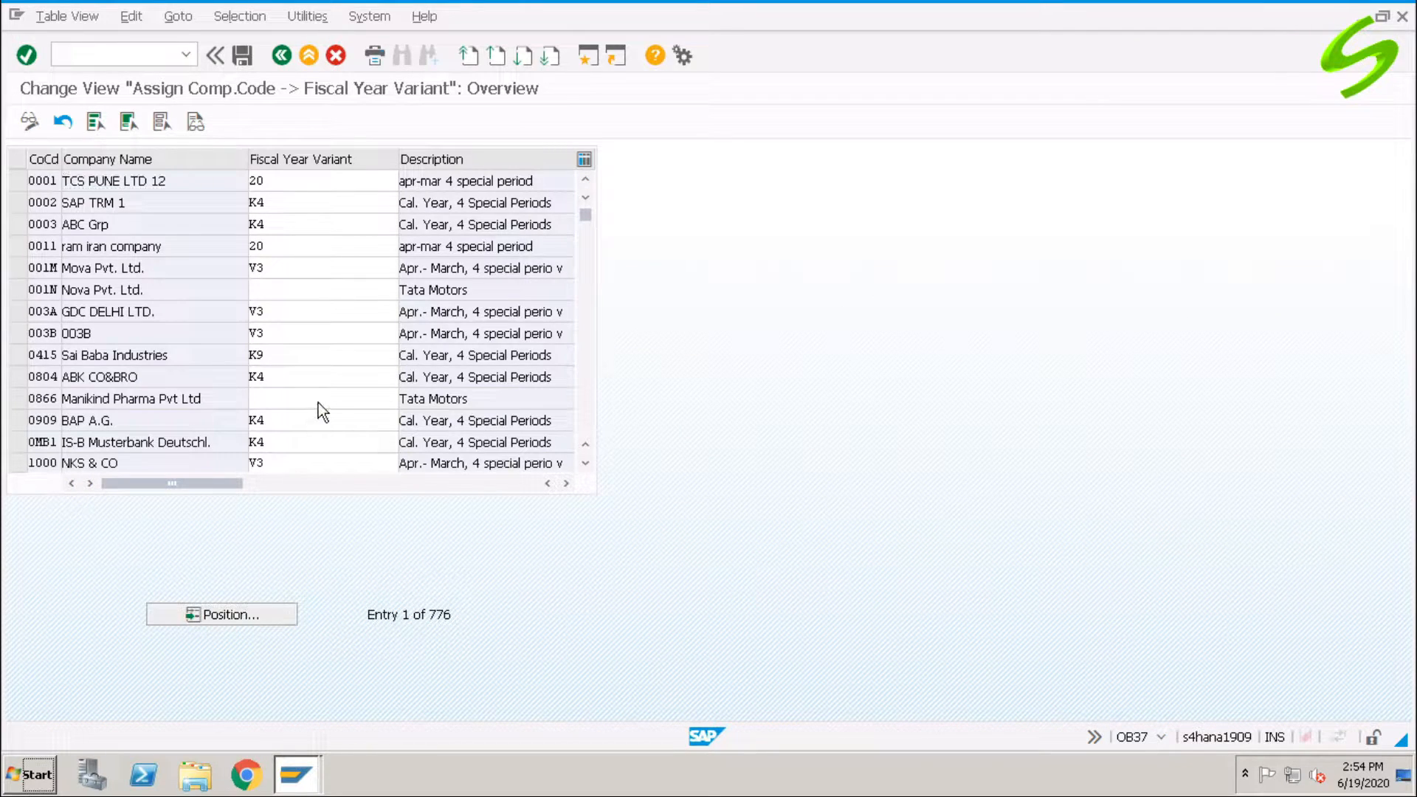
{"action": "key", "text": "ctrl+f"}
{"action": "type", "text": "A001"}
{"action": "key", "text": "Return"}
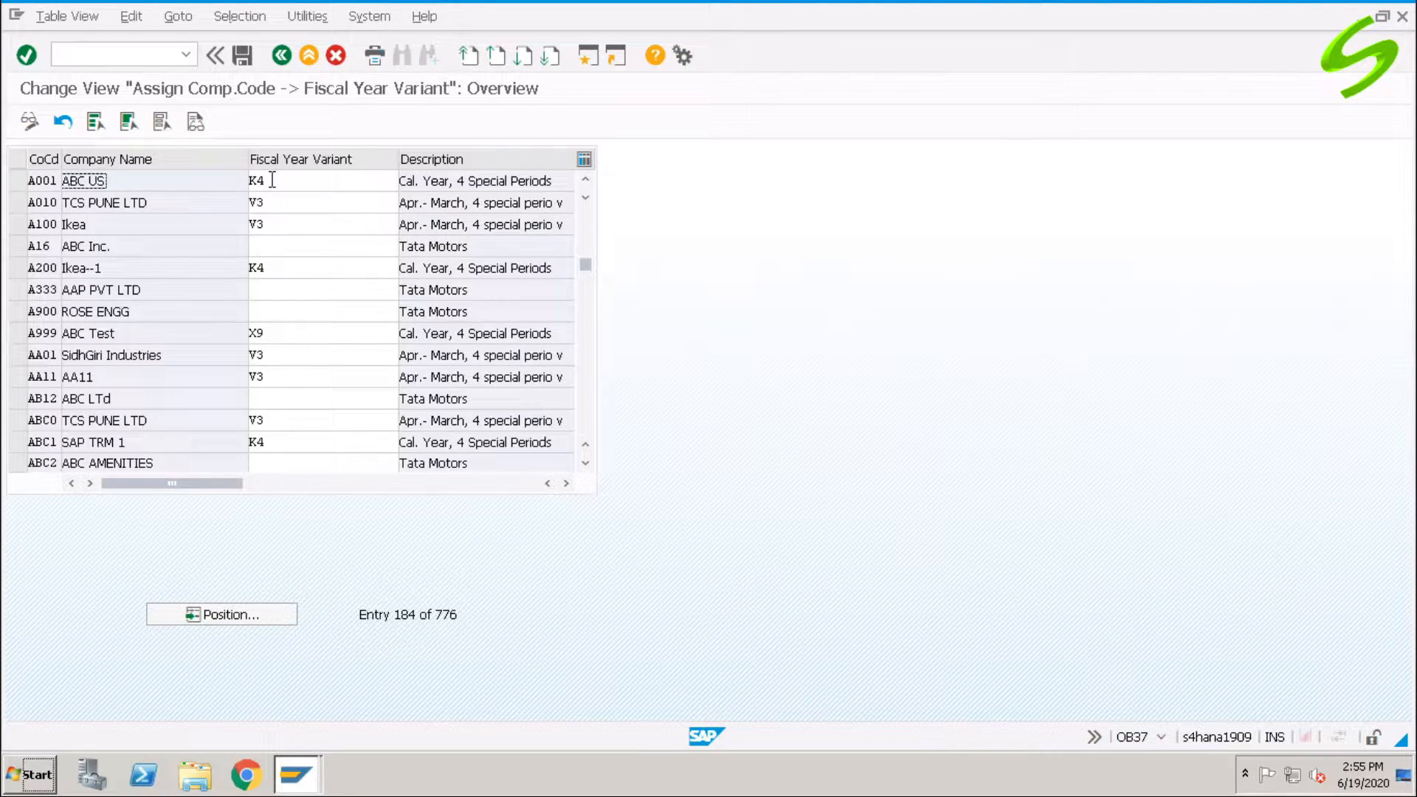
- Assign fiscal year variant A0 to company code A001 and save the assignment
{"action": "left_click_drag", "start_coordinate": [267, 180], "coordinate": [208, 179]}
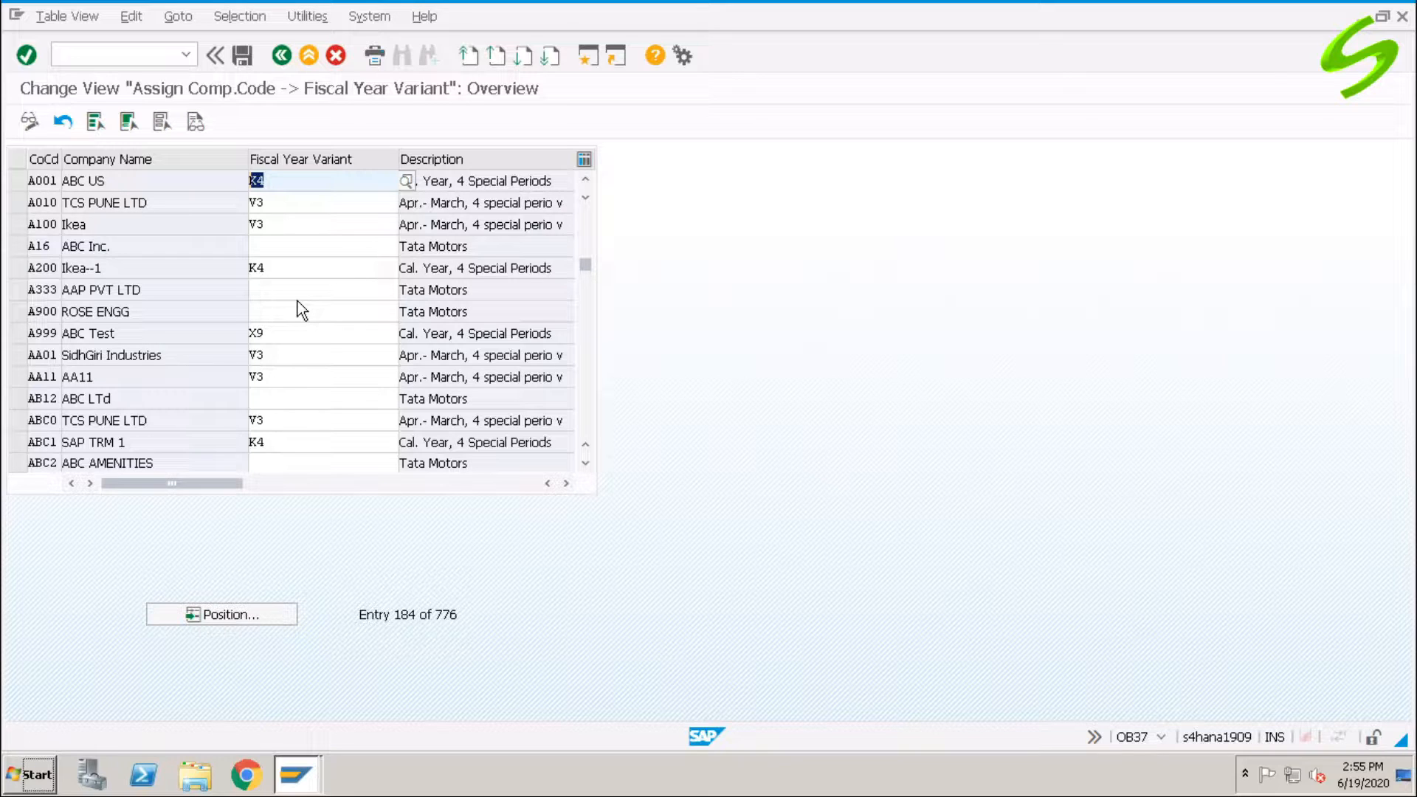
{"action": "type", "text": "A0"}
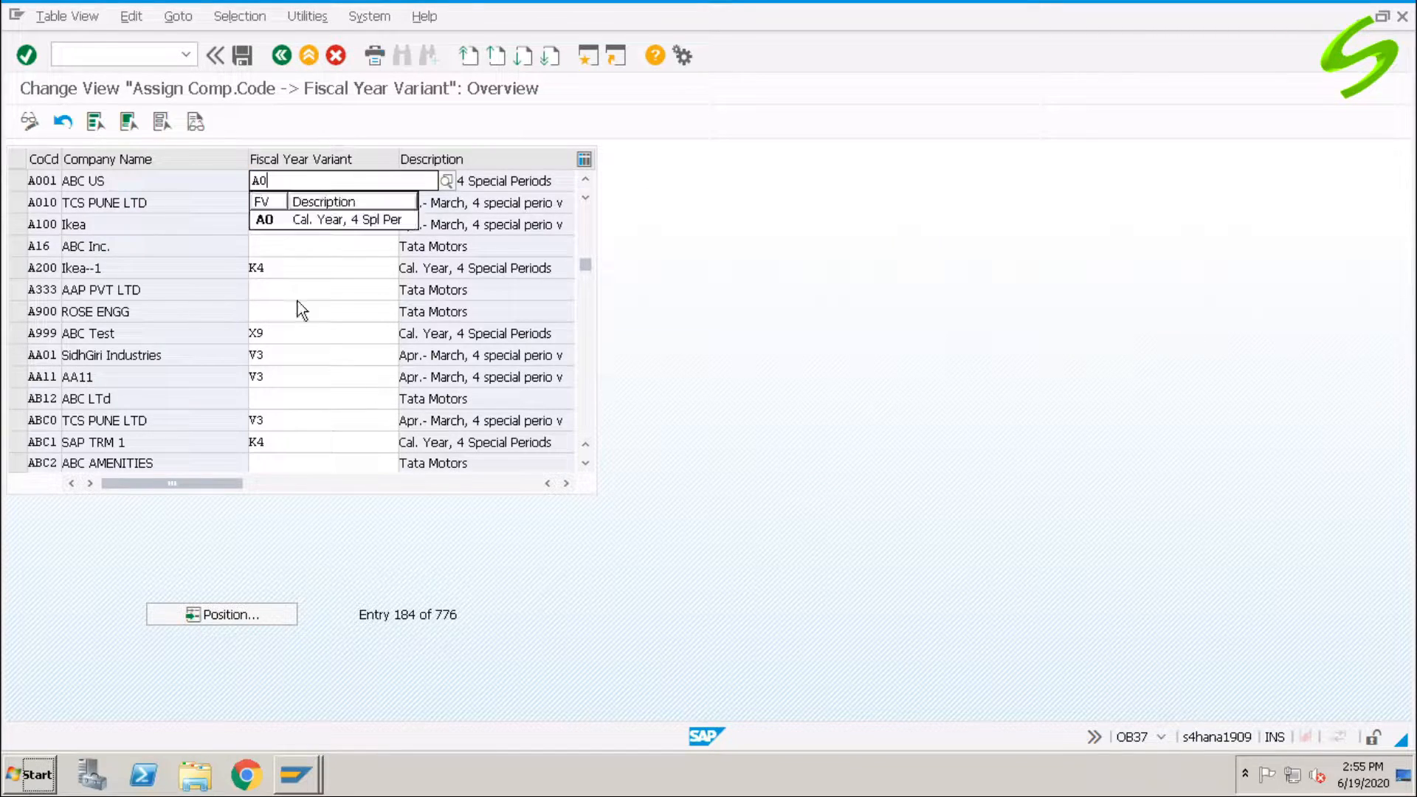
{"action": "key", "text": "Return"}
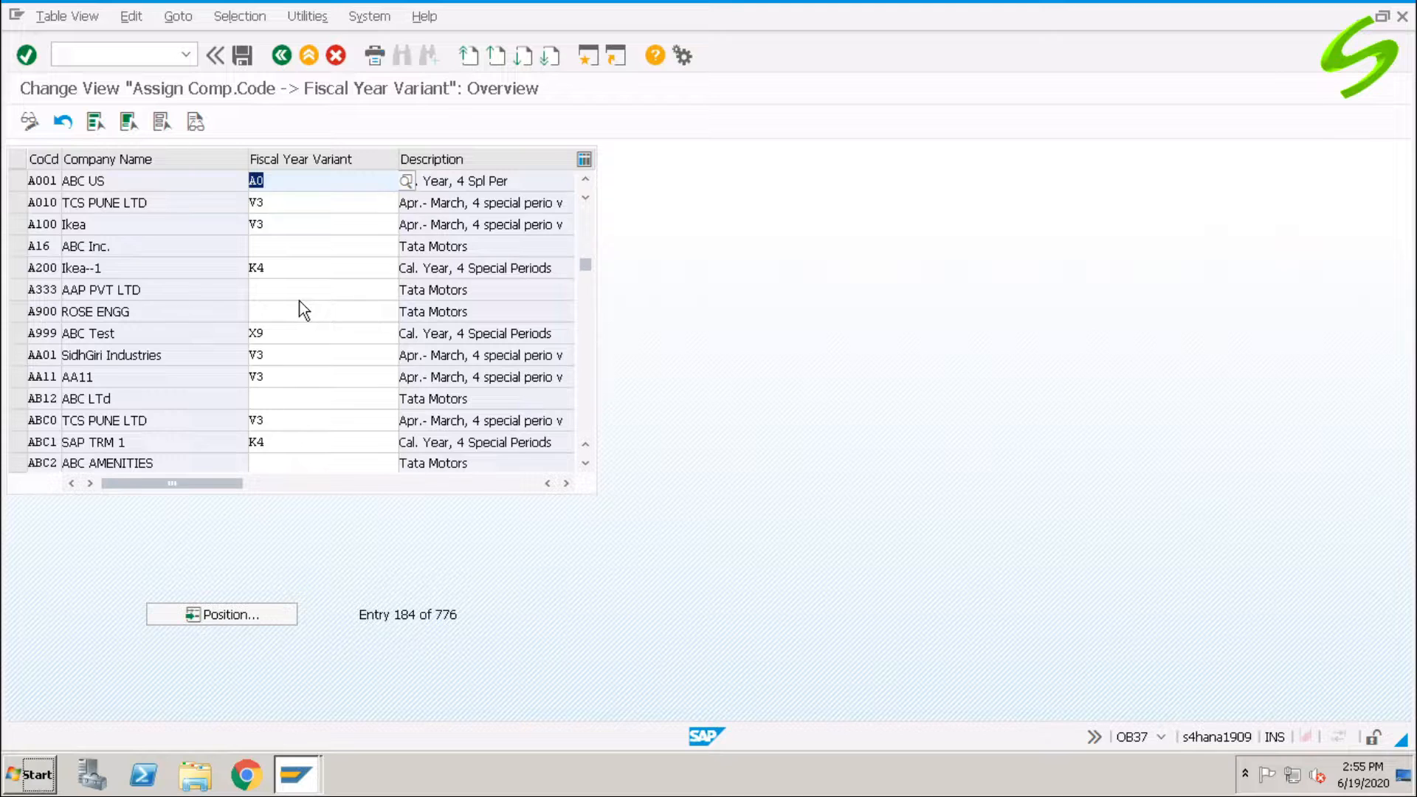
{"action": "left_click", "coordinate": [524, 186]}
{"action": "left_click", "coordinate": [236, 57]}
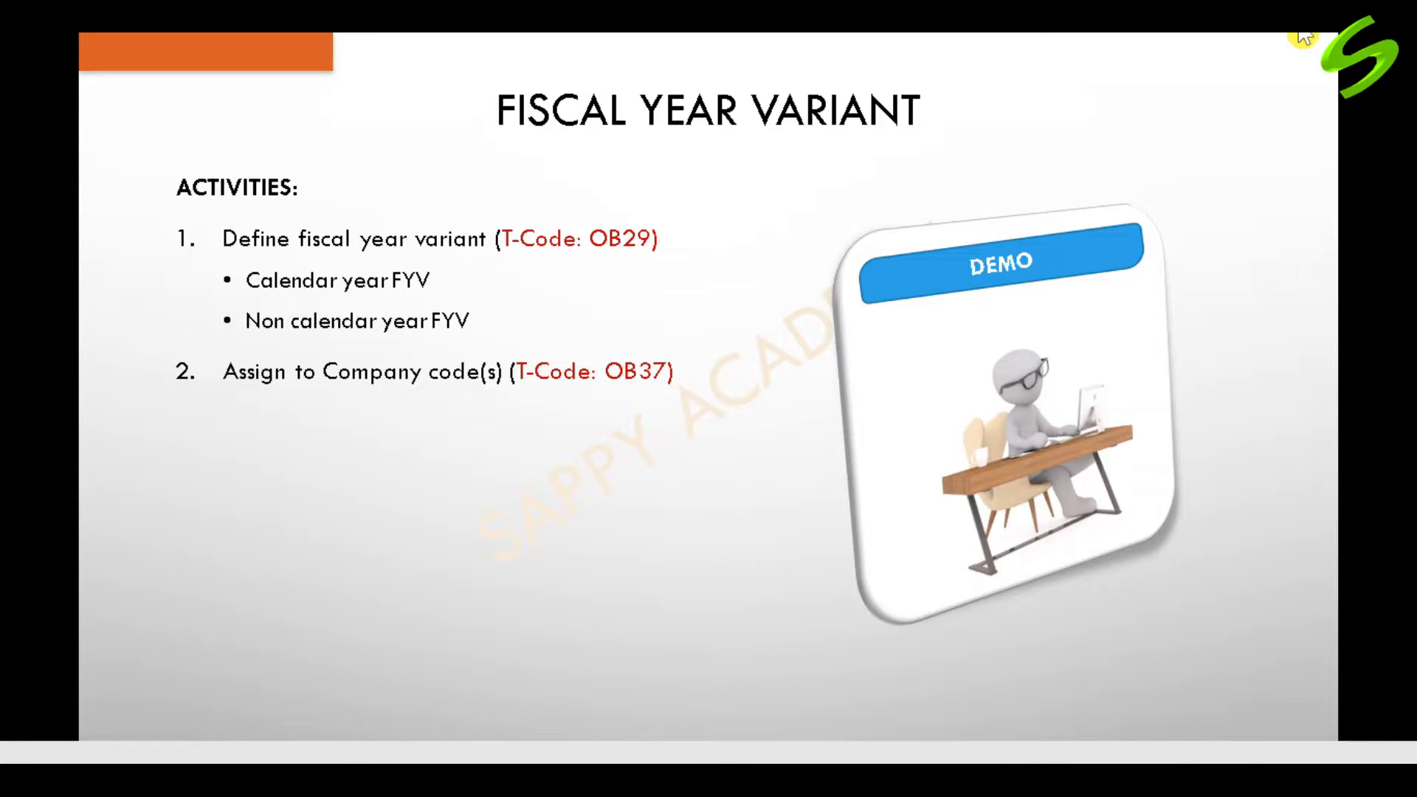
{"action": "left_click", "coordinate": [1171, 461]}
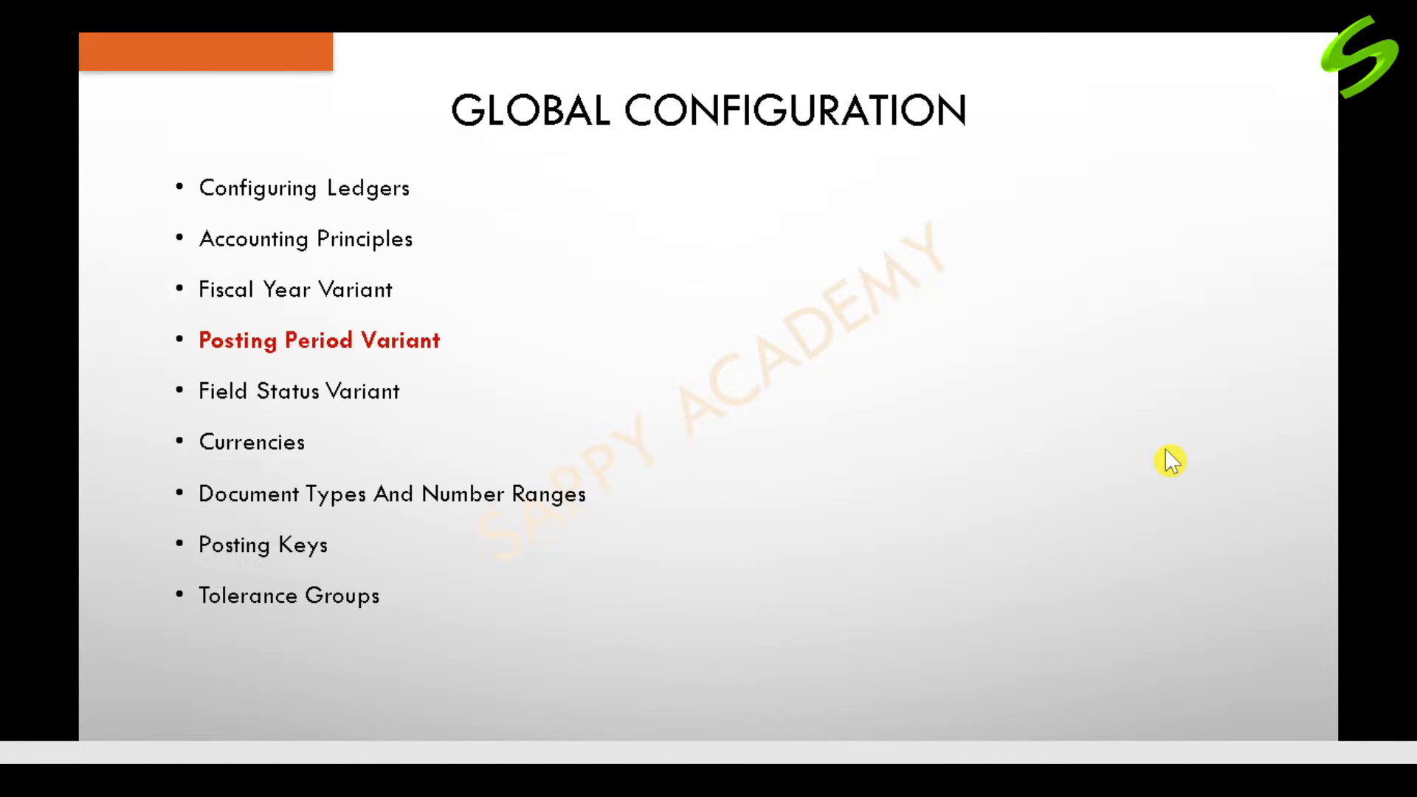
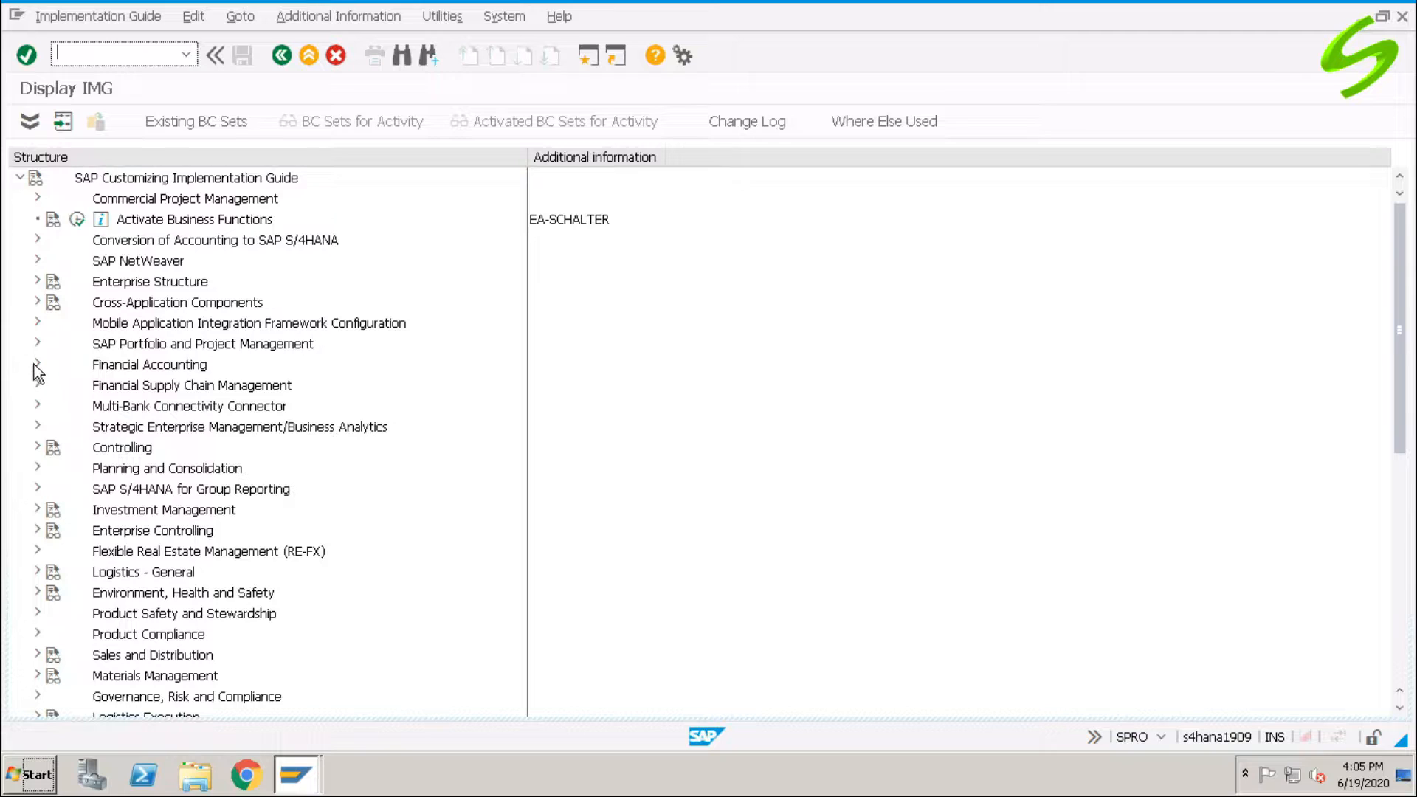
- Open Define Variants for Open Posting Periods under the Financial Accounting global settings for ledgers, fiscal year and posting periods
{"action": "left_click", "coordinate": [36, 364]}
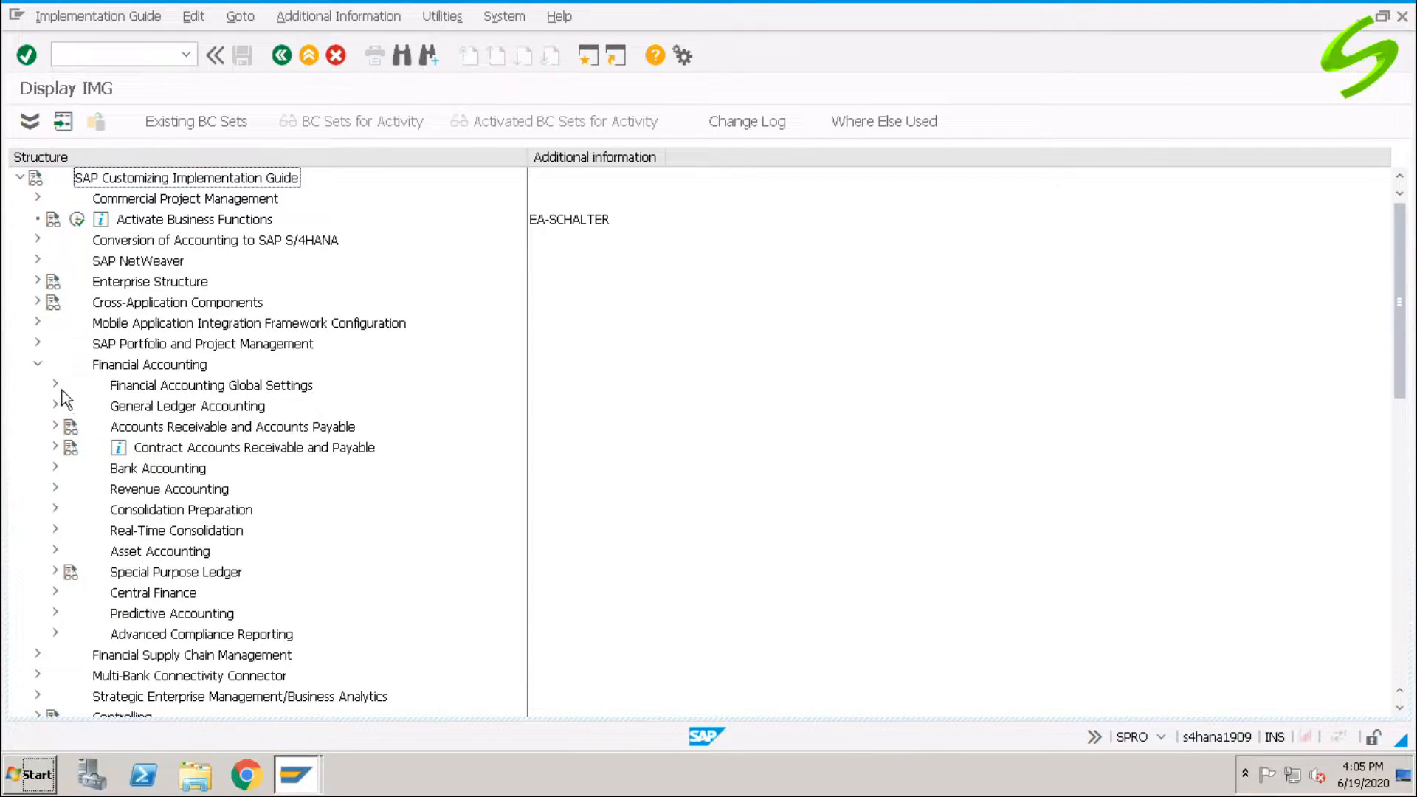
{"action": "left_click", "coordinate": [55, 384]}
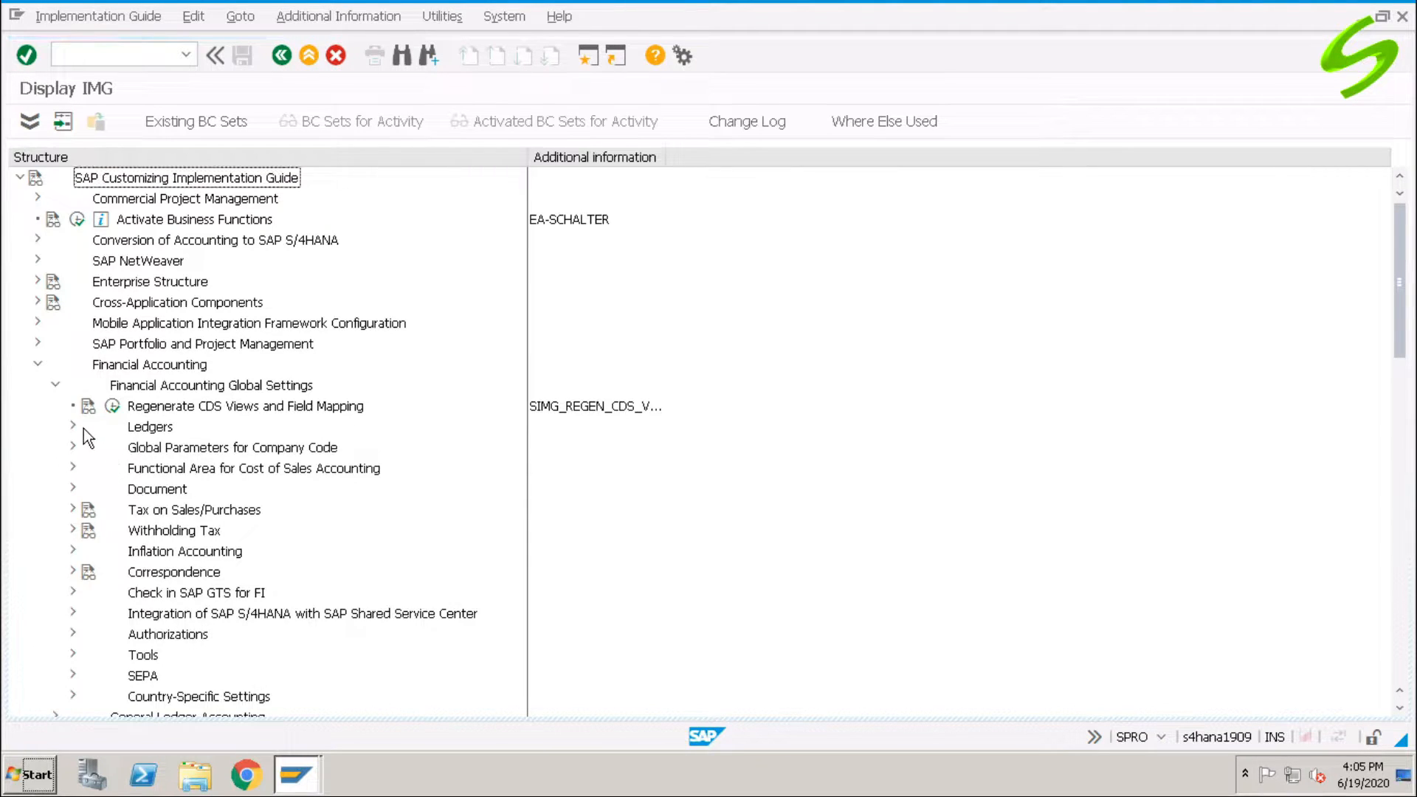
{"action": "left_click", "coordinate": [72, 427]}
{"action": "left_click", "coordinate": [152, 493]}
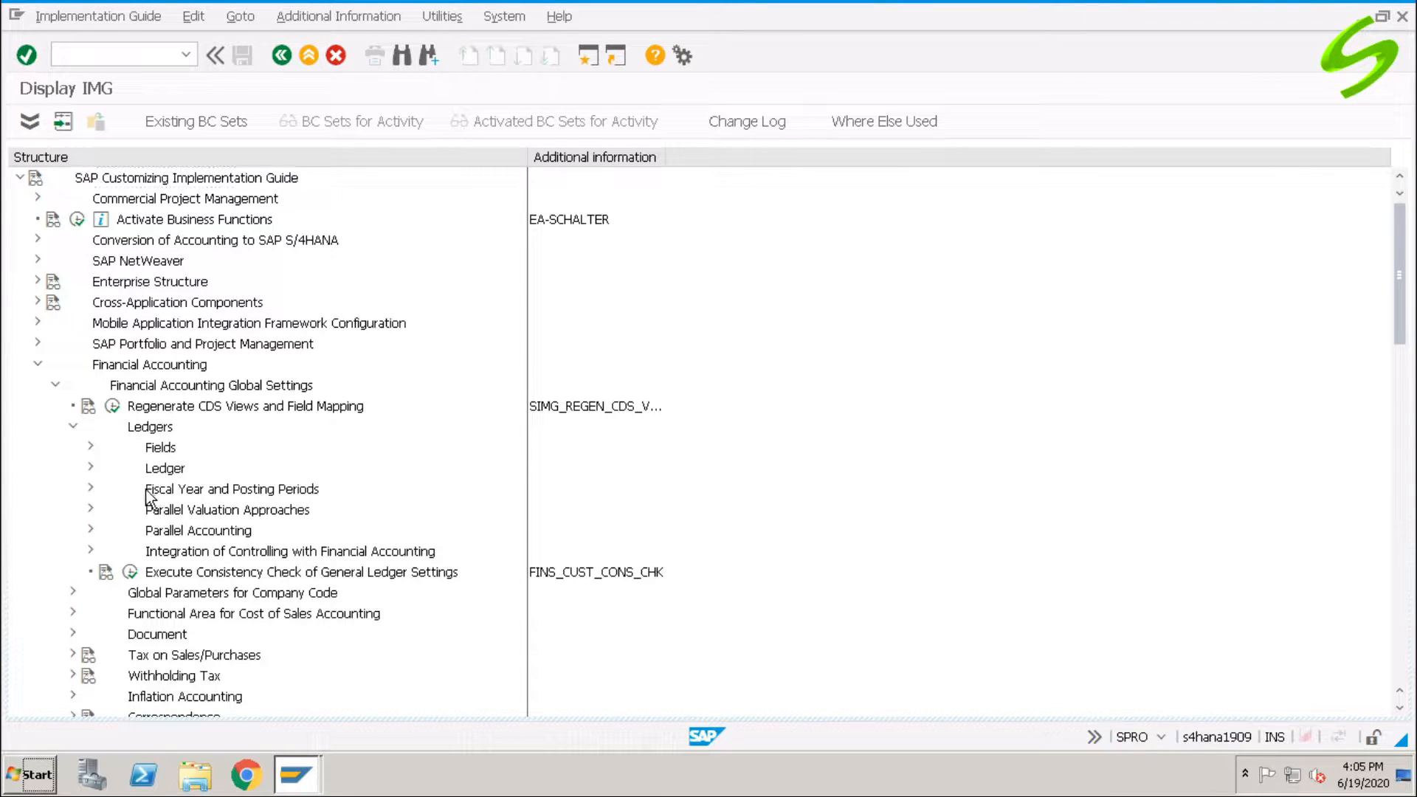
{"action": "left_click", "coordinate": [90, 488]}
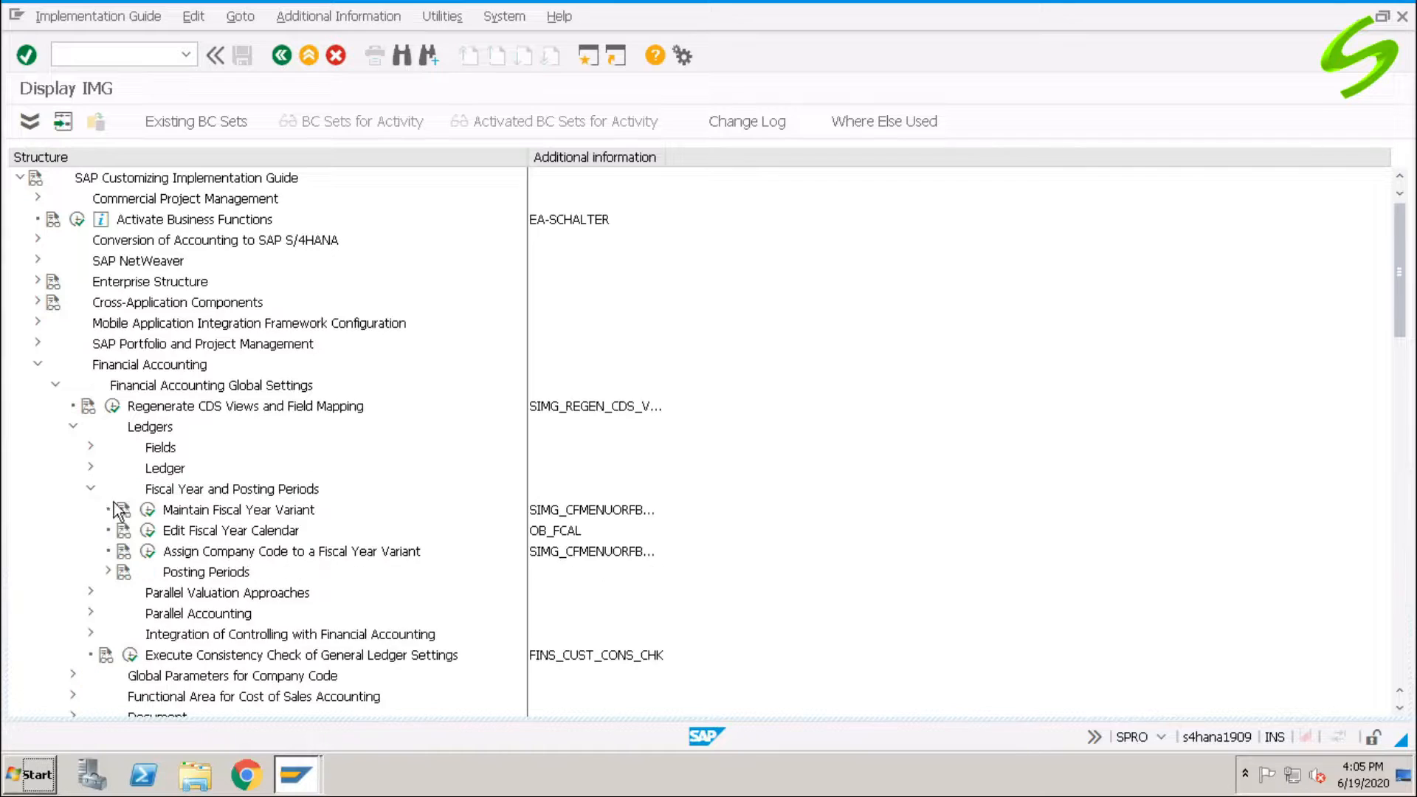
{"action": "left_click", "coordinate": [108, 574]}
{"action": "left_click", "coordinate": [240, 594]}
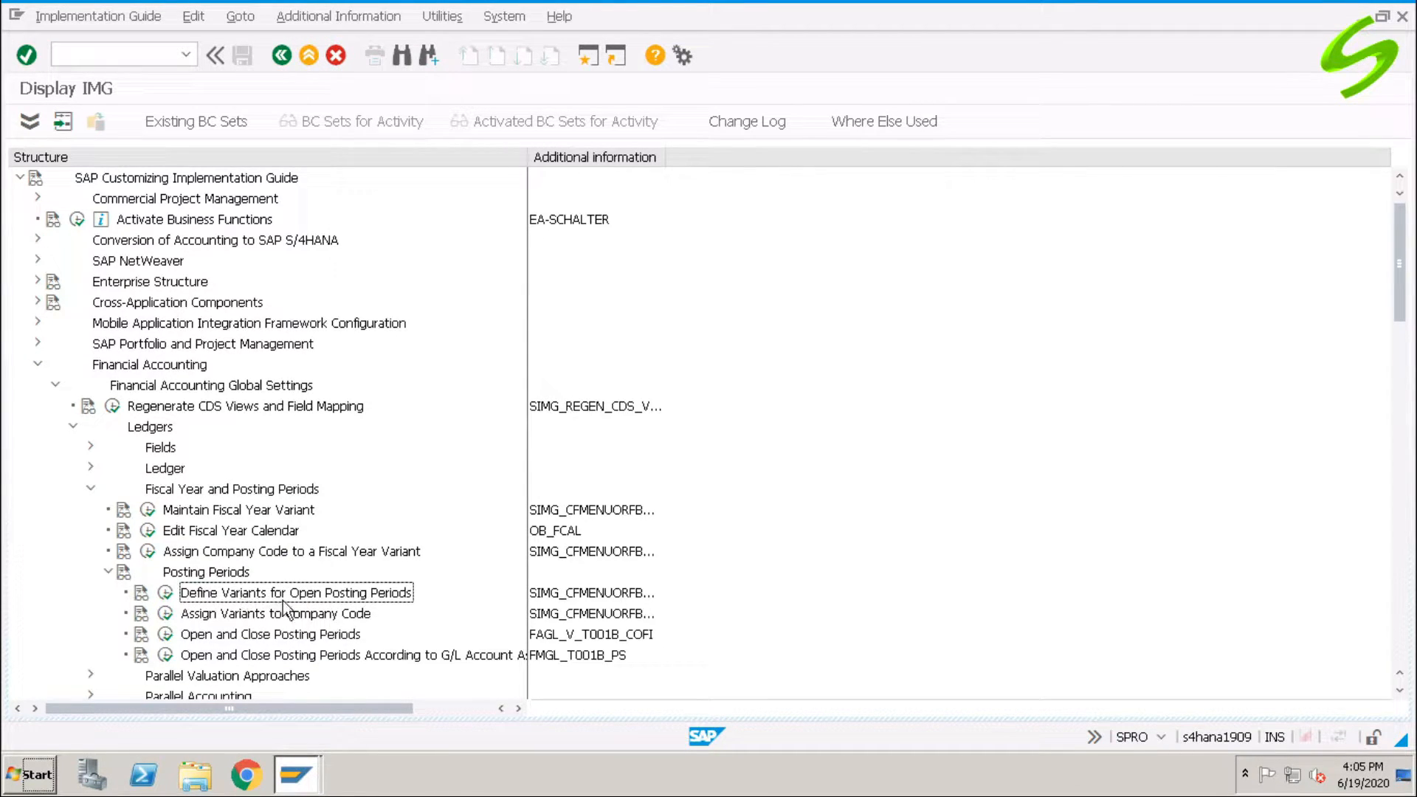
{"action": "left_click", "coordinate": [165, 592]}
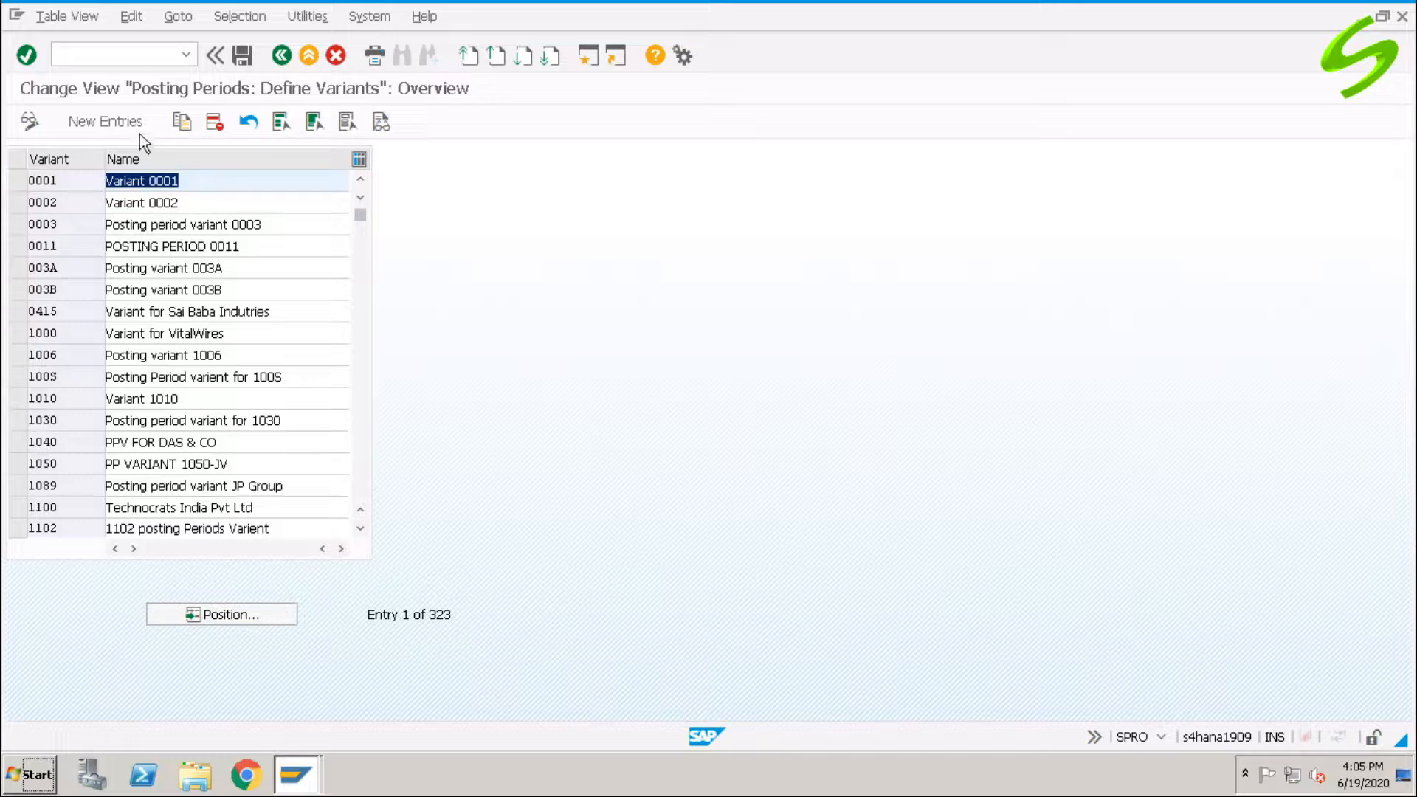
- Create posting period variant A000 named "Posting period variant for ABC", save it and return to the implementation guide
{"action": "left_click", "coordinate": [122, 121]}
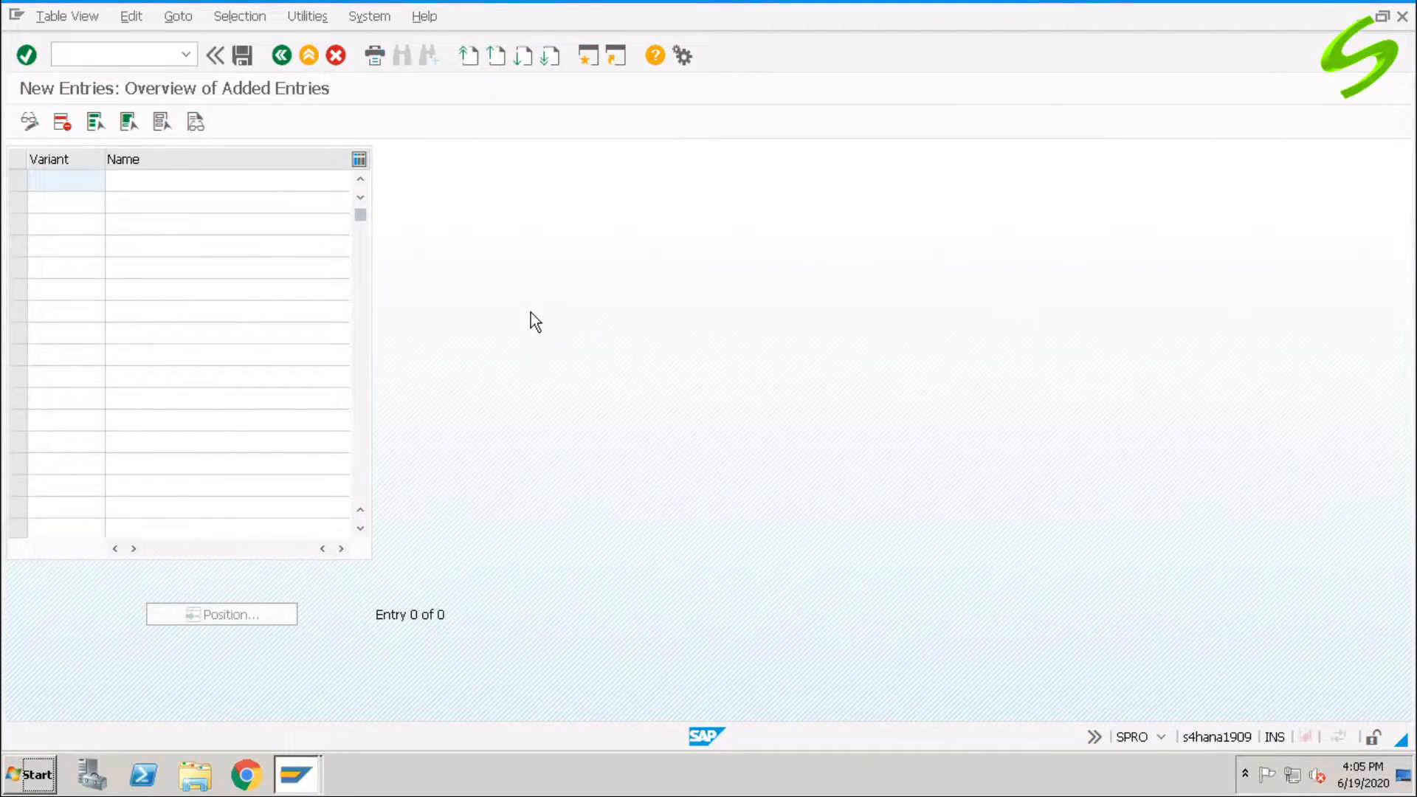
{"action": "type", "text": "A000"}
{"action": "key", "text": "Tab"}
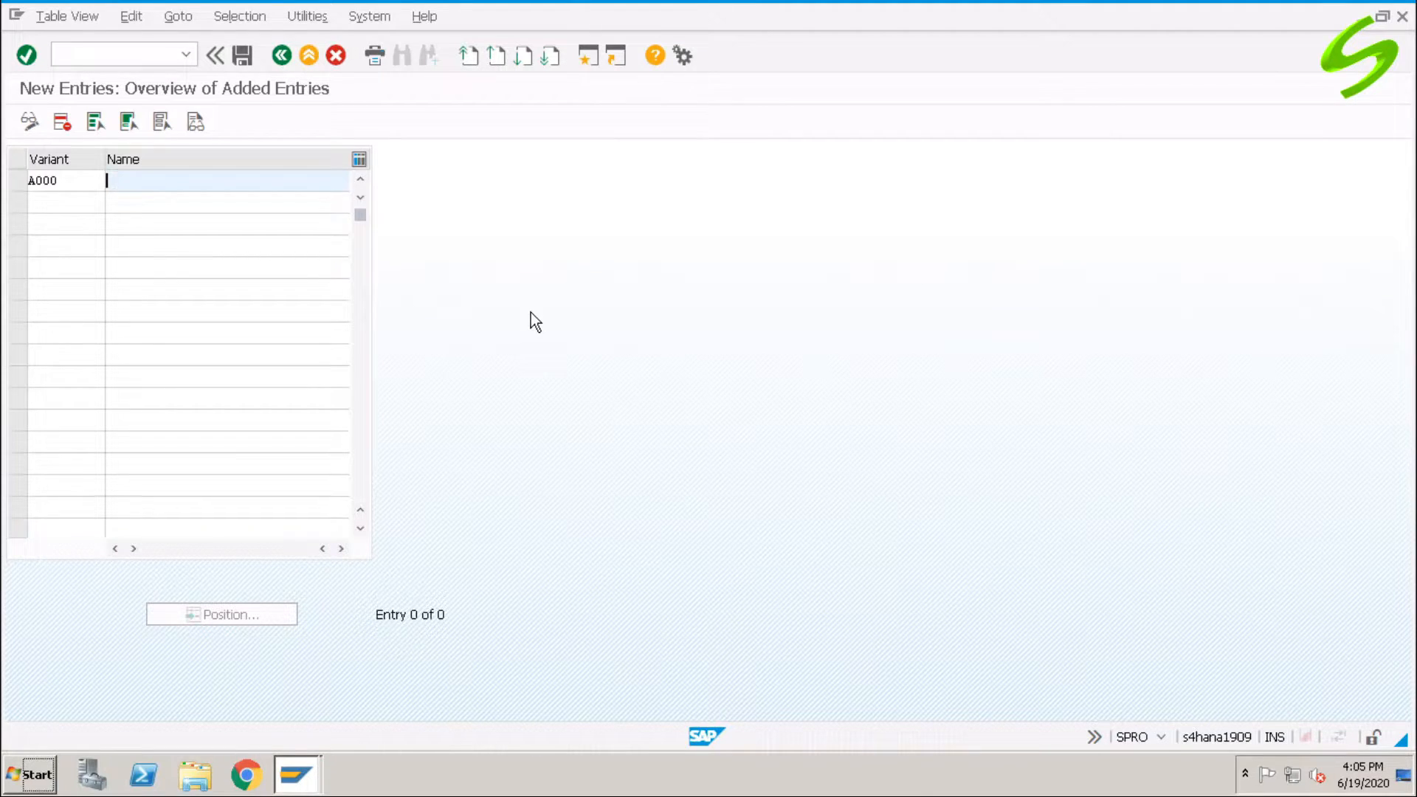
{"action": "type", "text": "Posting period variant fo"}
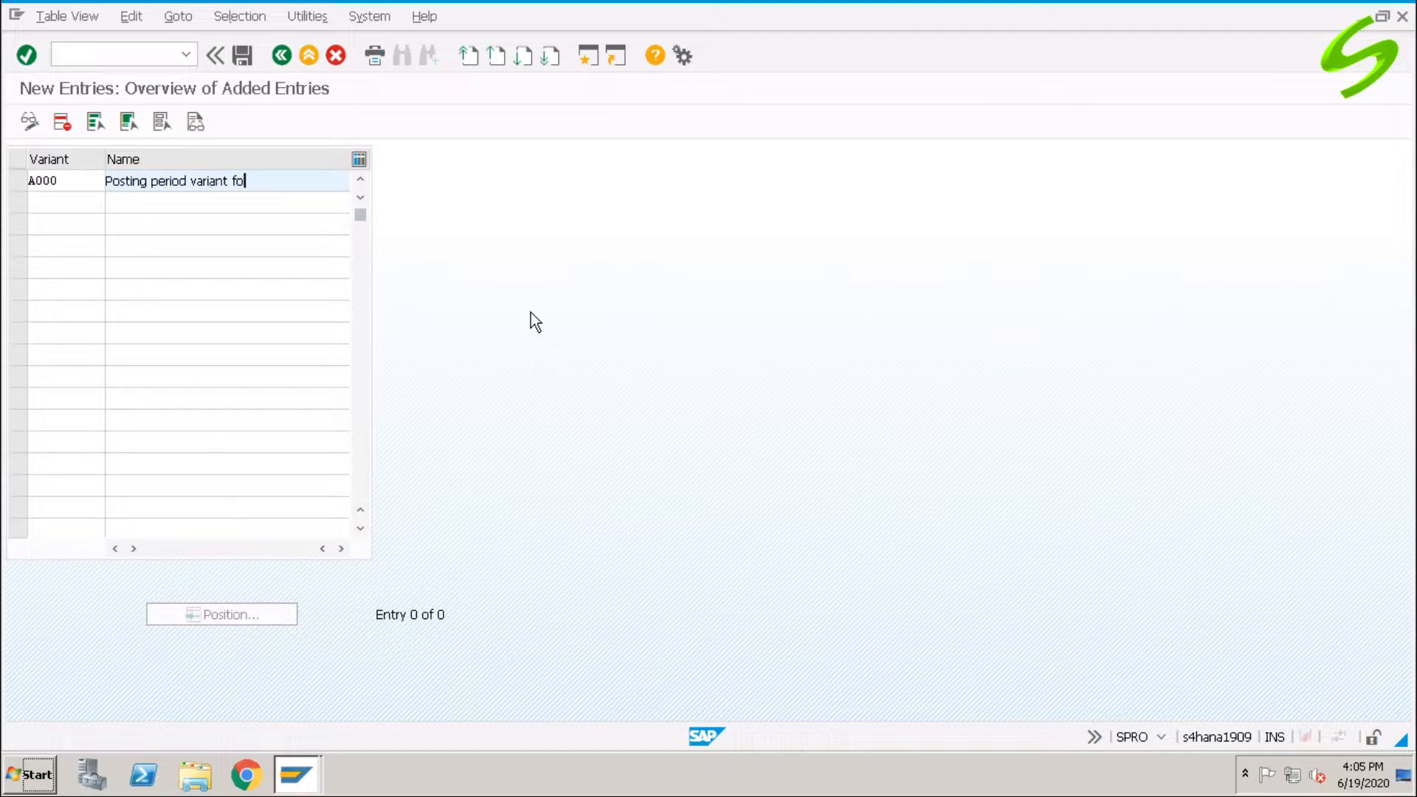
{"action": "type", "text": "r ABC"}
{"action": "key", "text": "Return"}
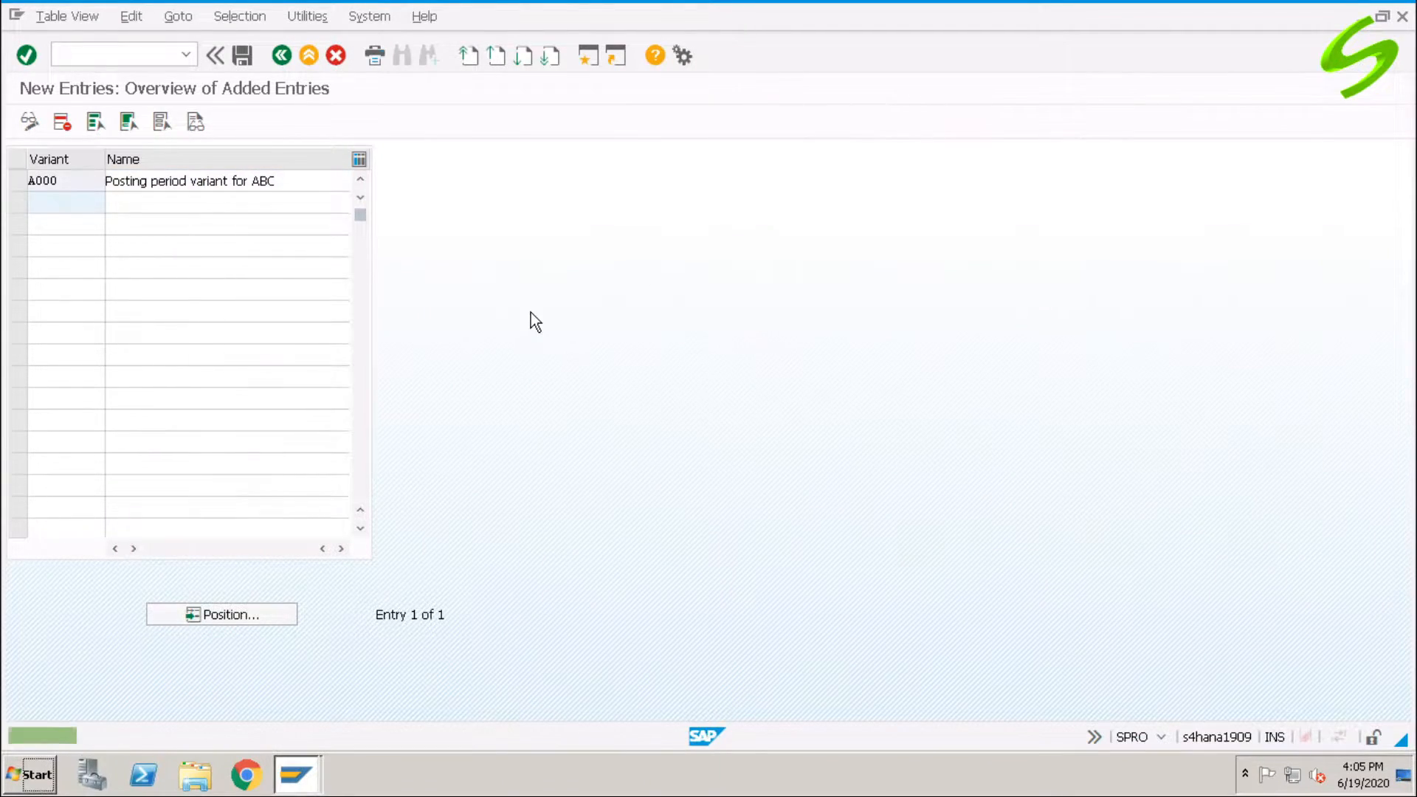
{"action": "left_click", "coordinate": [248, 56]}
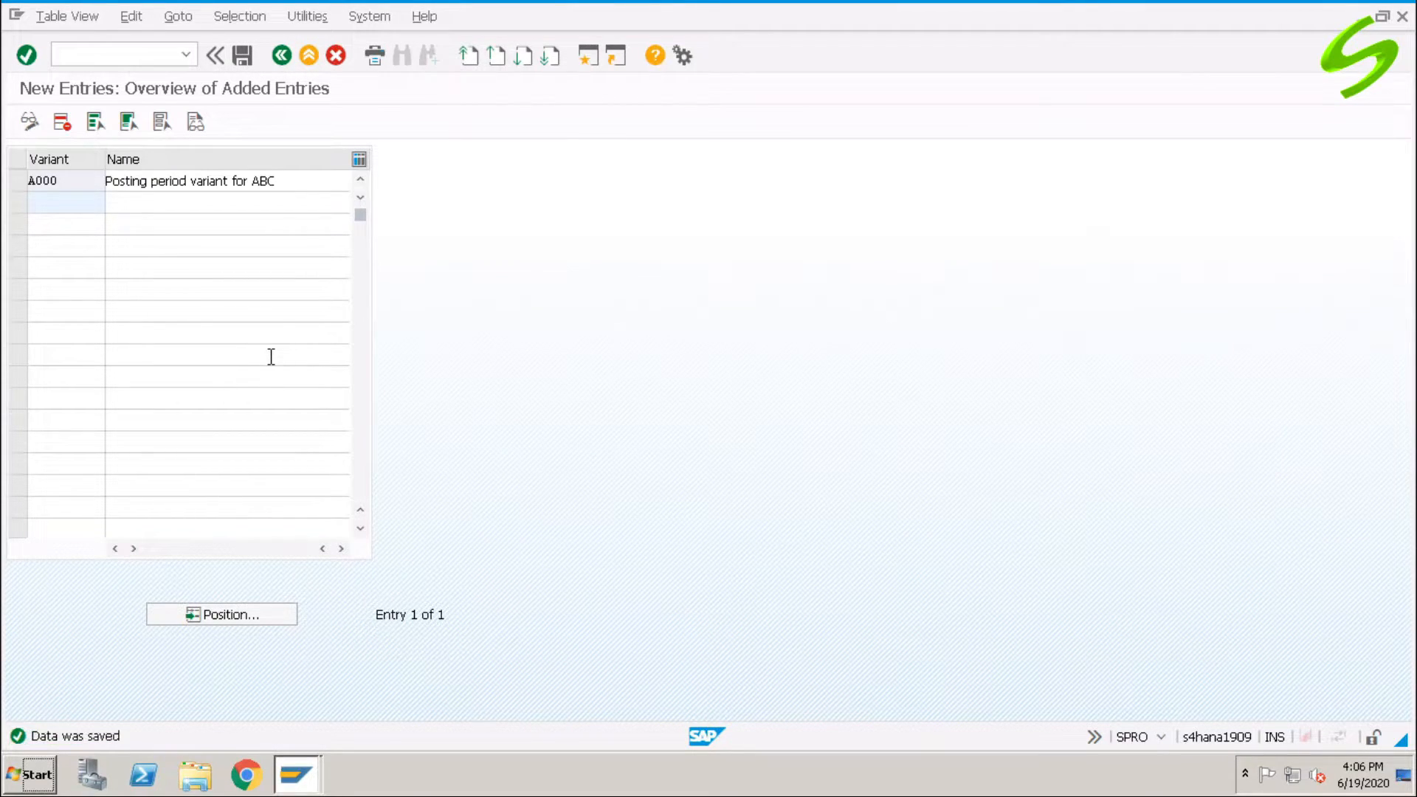
{"action": "left_click", "coordinate": [282, 56]}
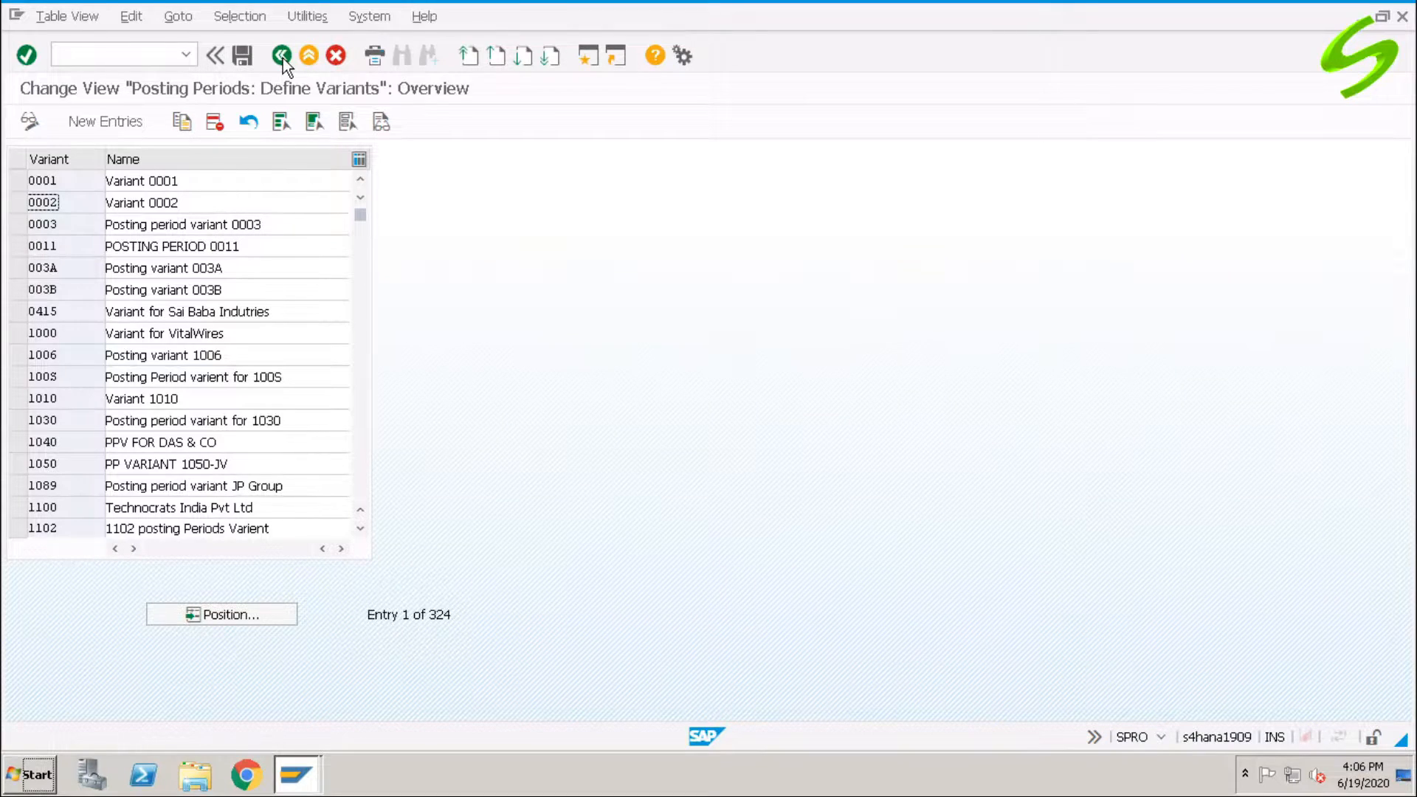
{"action": "left_click", "coordinate": [282, 56]}
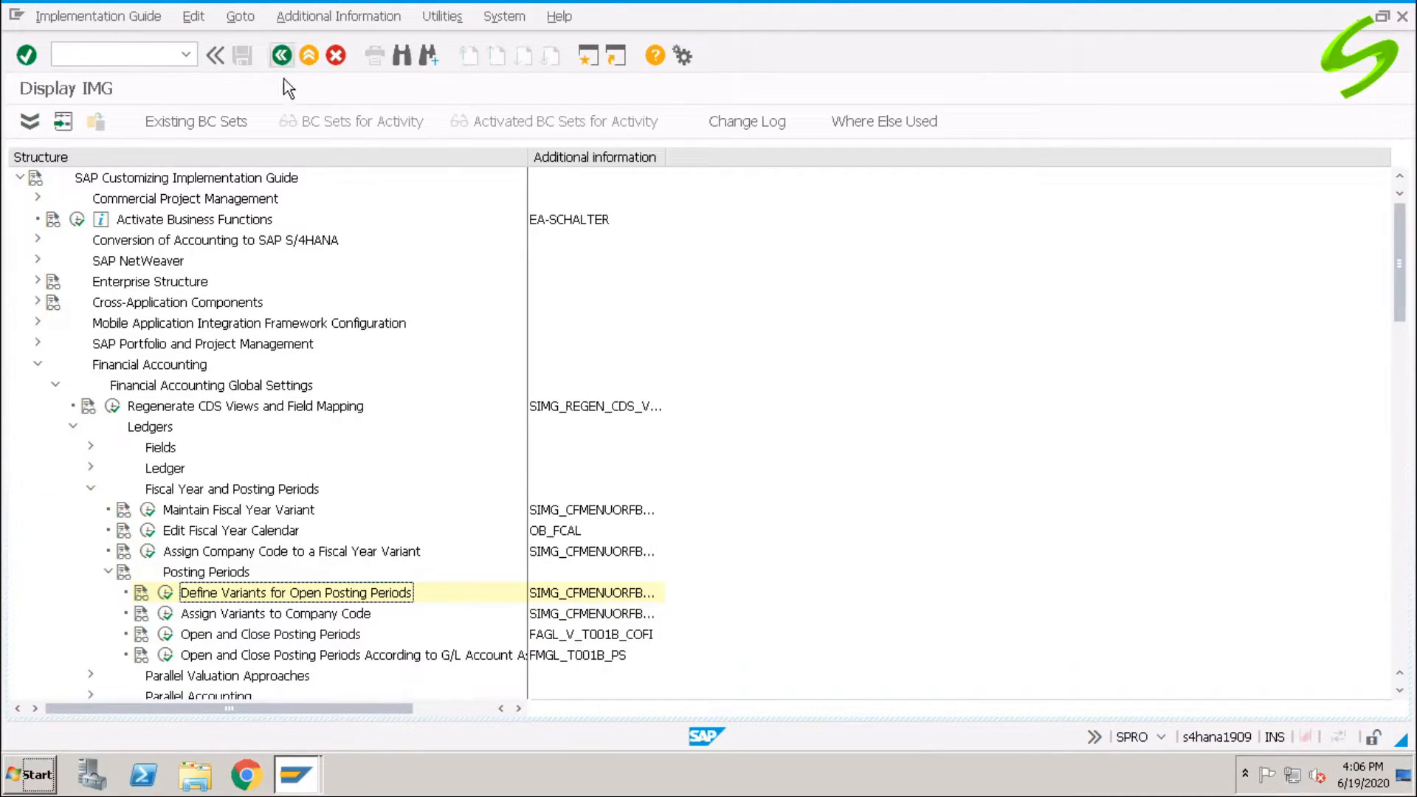
- Open Assign Variants to Company Code under Posting Periods and locate company code A001
{"action": "left_click", "coordinate": [267, 616]}
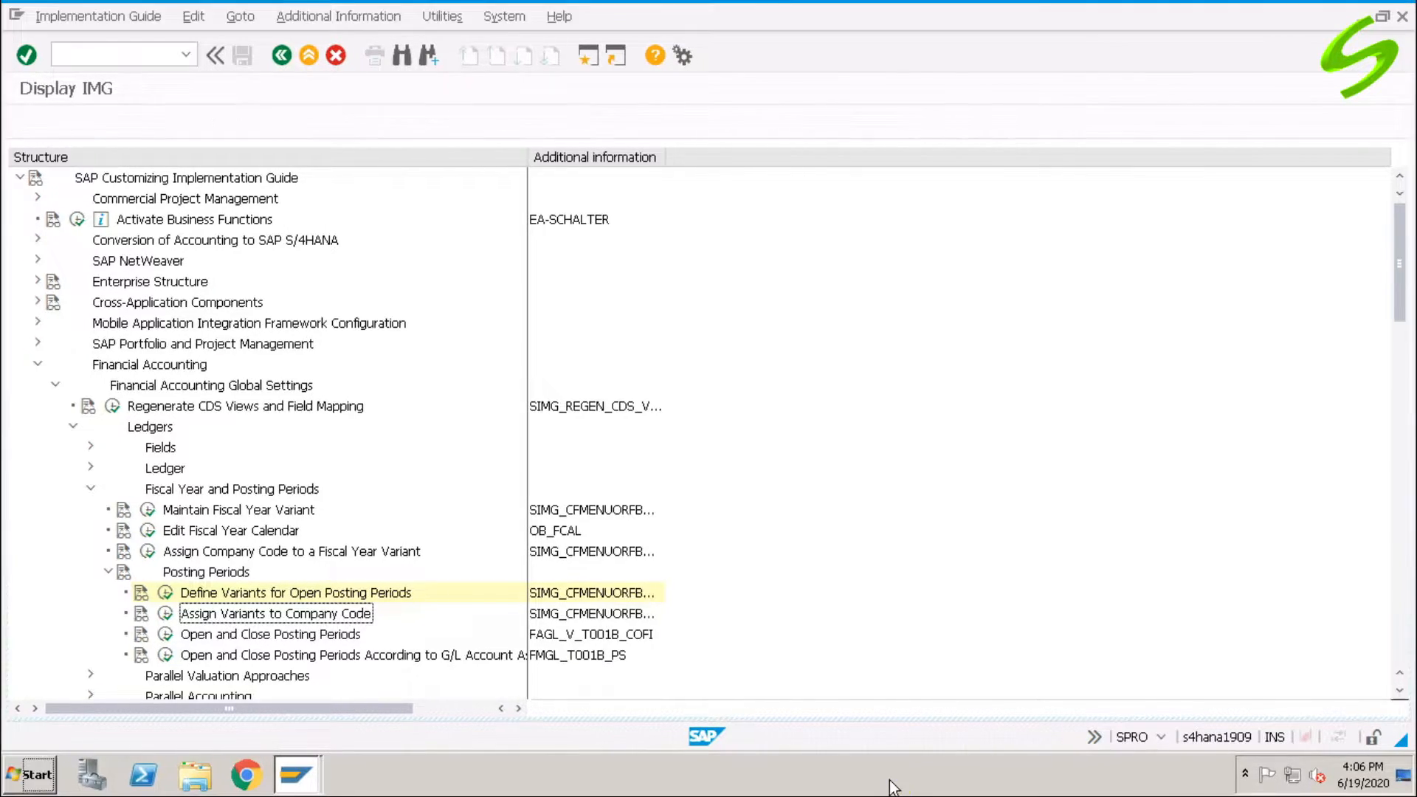
{"action": "left_click", "coordinate": [165, 614]}
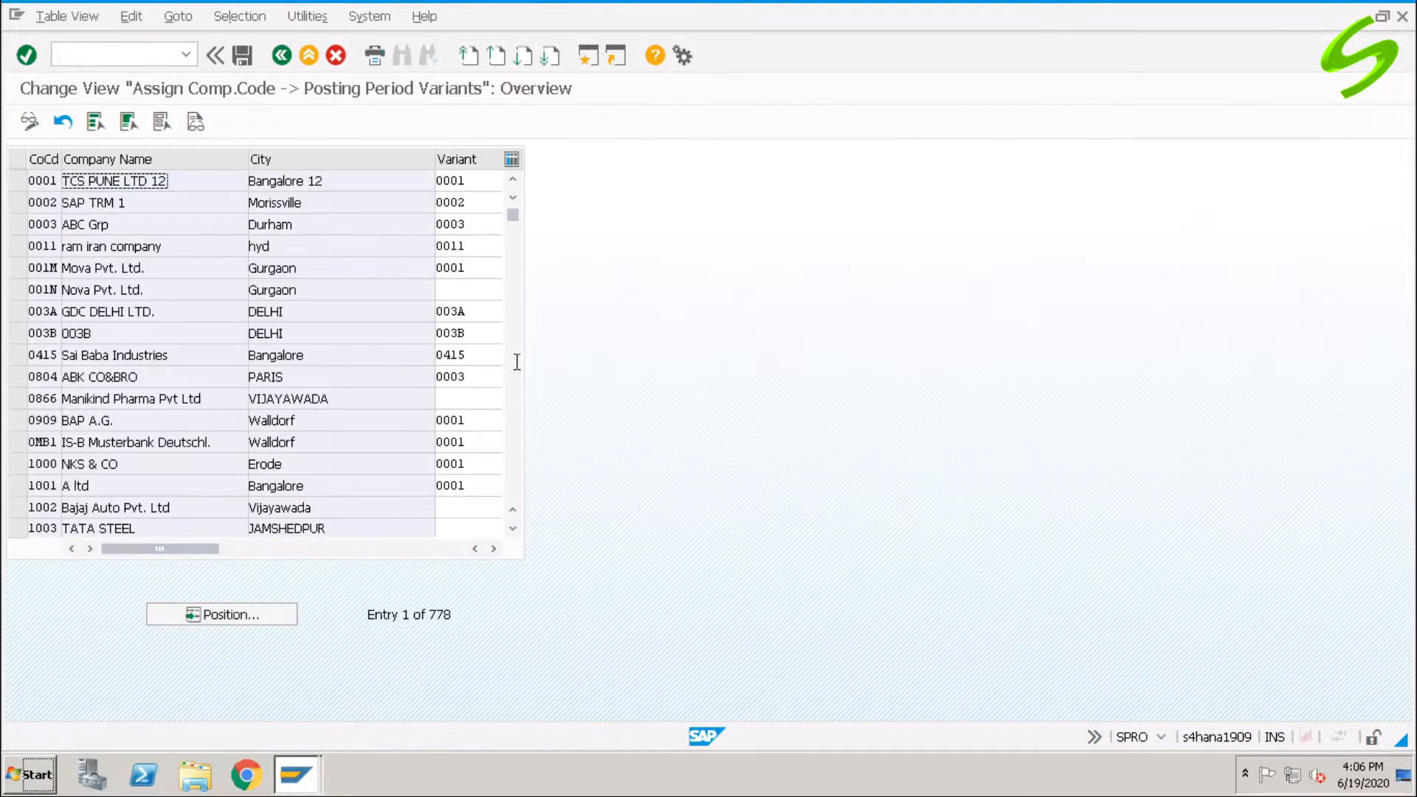
{"action": "left_click", "coordinate": [243, 620]}
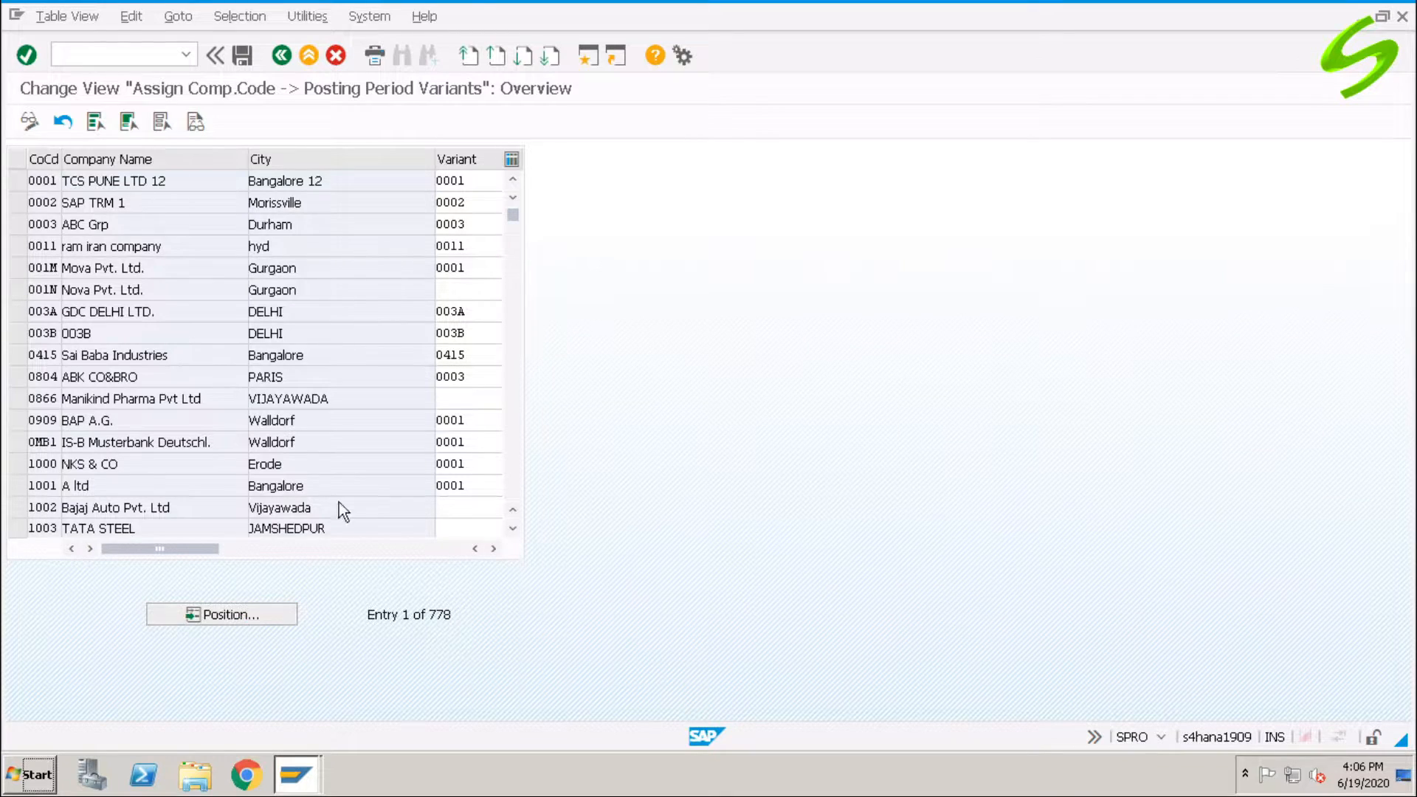
{"action": "type", "text": "a"}
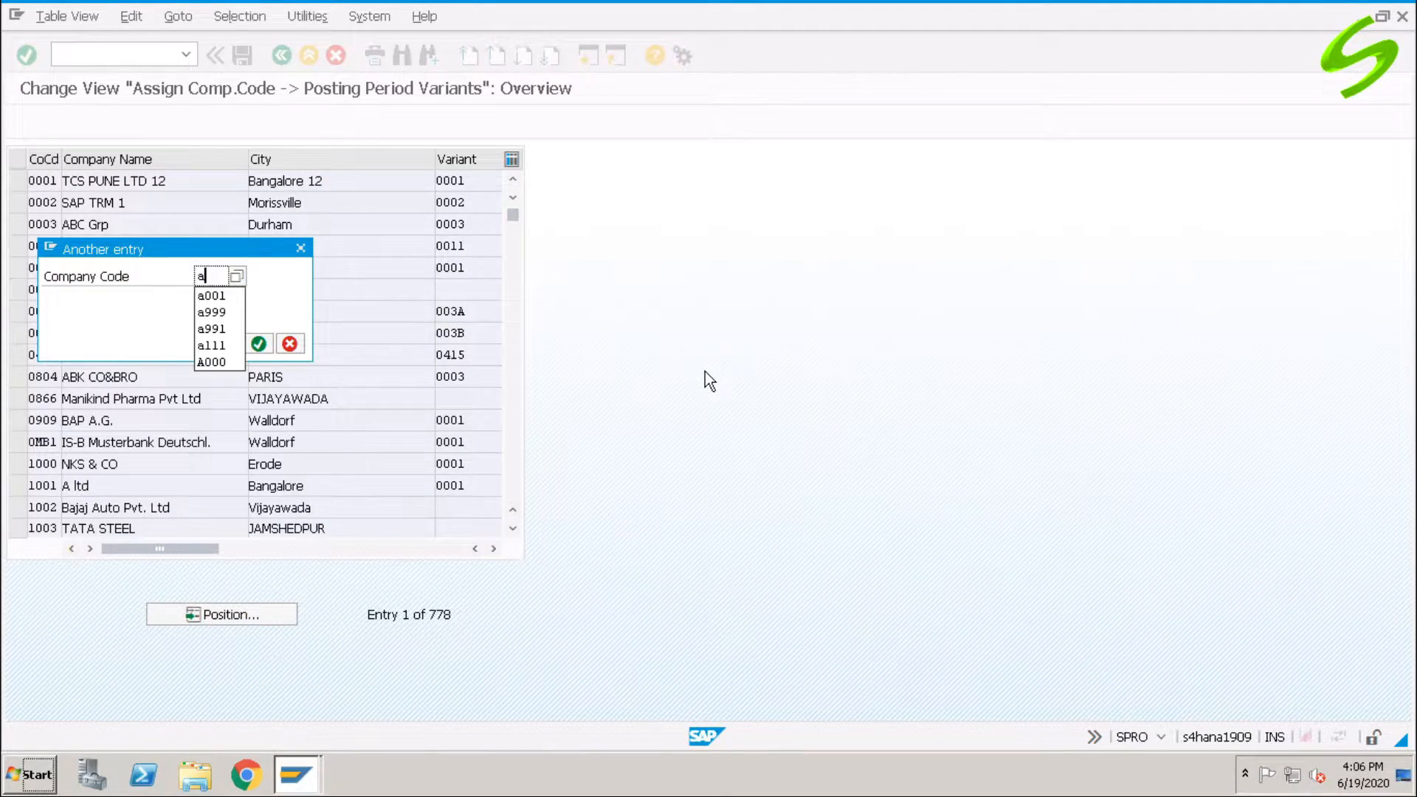
{"action": "type", "text": "001"}
{"action": "key", "text": "Return"}
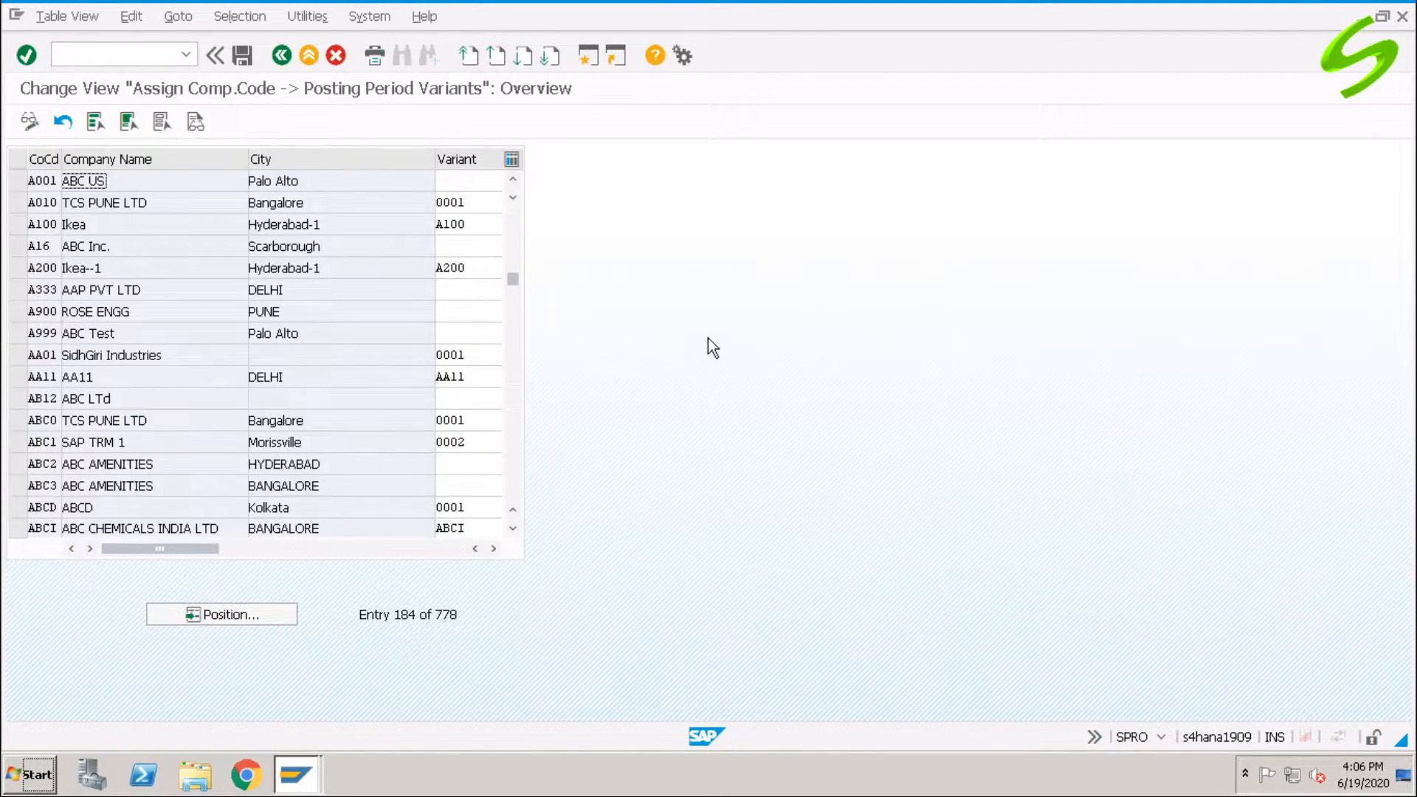
- Assign posting period variant A000 to company code A001 and save the assignment
{"action": "left_click", "coordinate": [490, 181]}
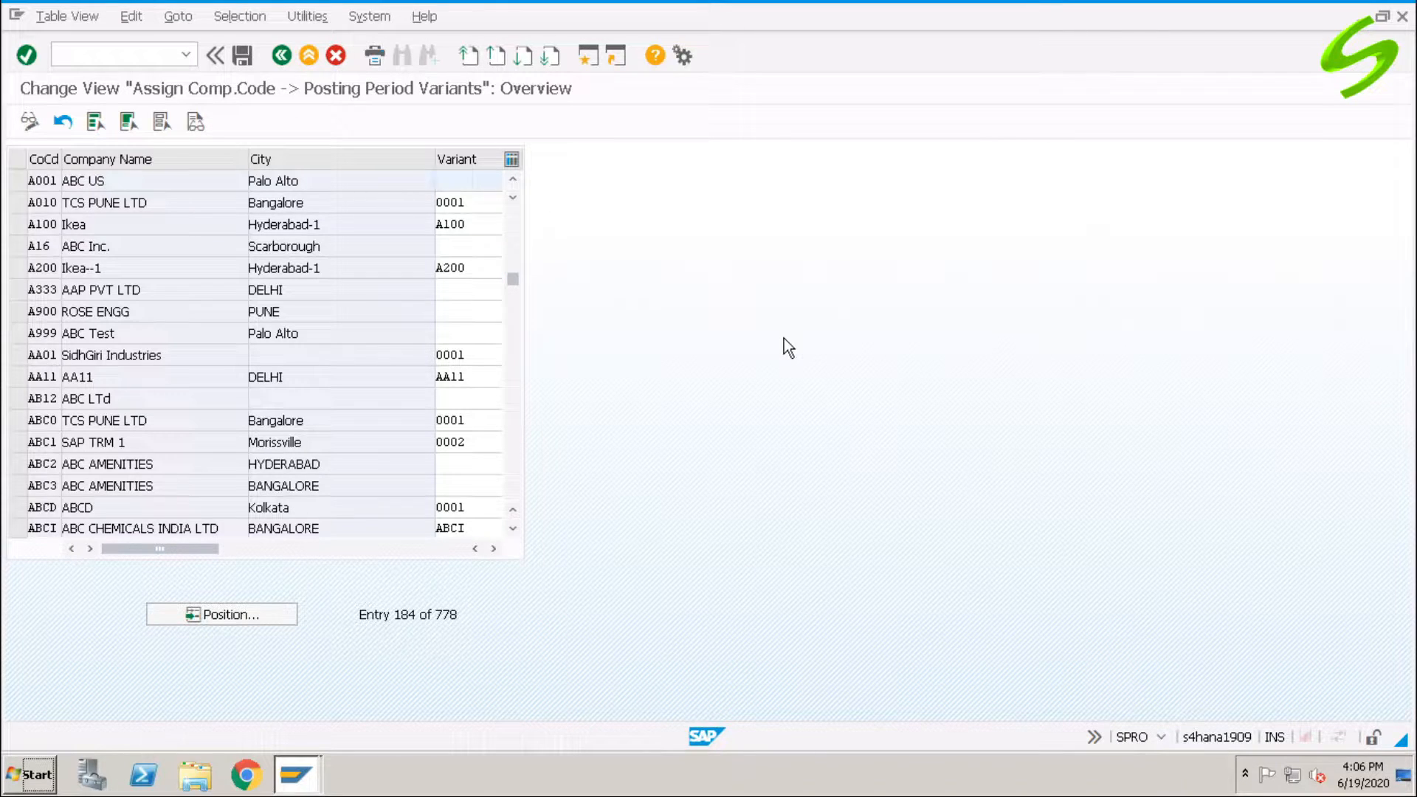
{"action": "type", "text": "A000"}
{"action": "key", "text": "Return"}
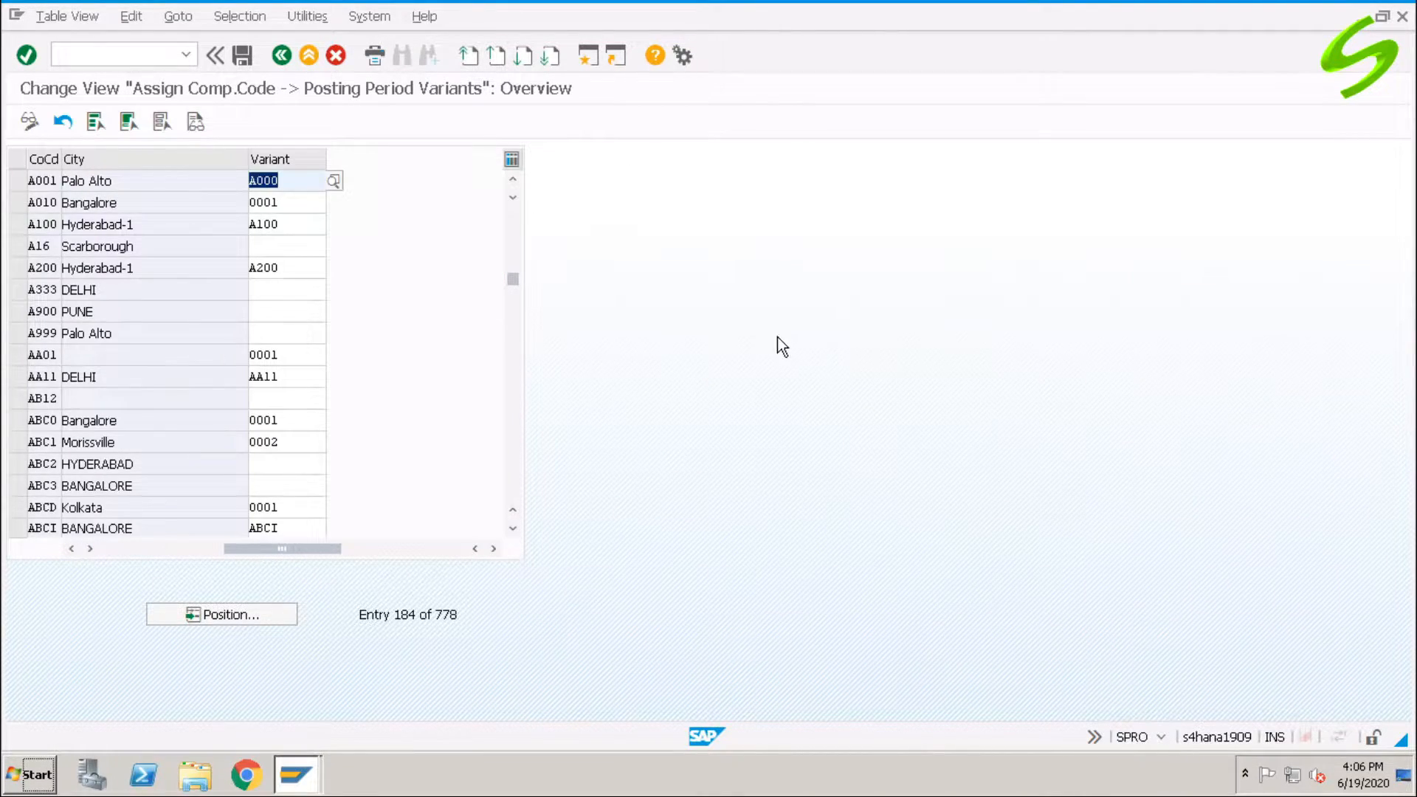
{"action": "left_click", "coordinate": [242, 55]}
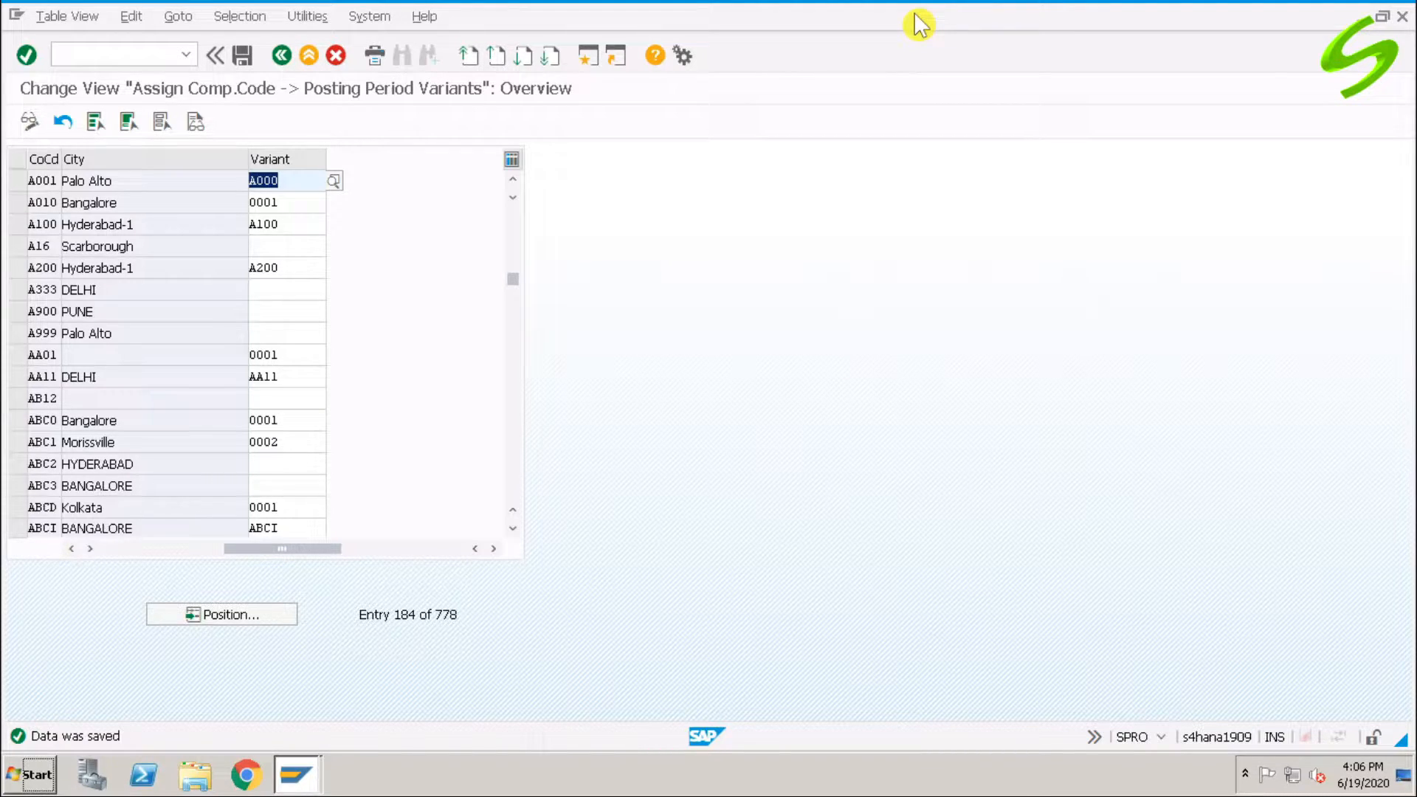
- View the posting period intervals of variant A000 through transaction OB52, and return to SAP Easy Access
{"action": "left_click", "coordinate": [122, 54]}
{"action": "type", "text": "/n"}
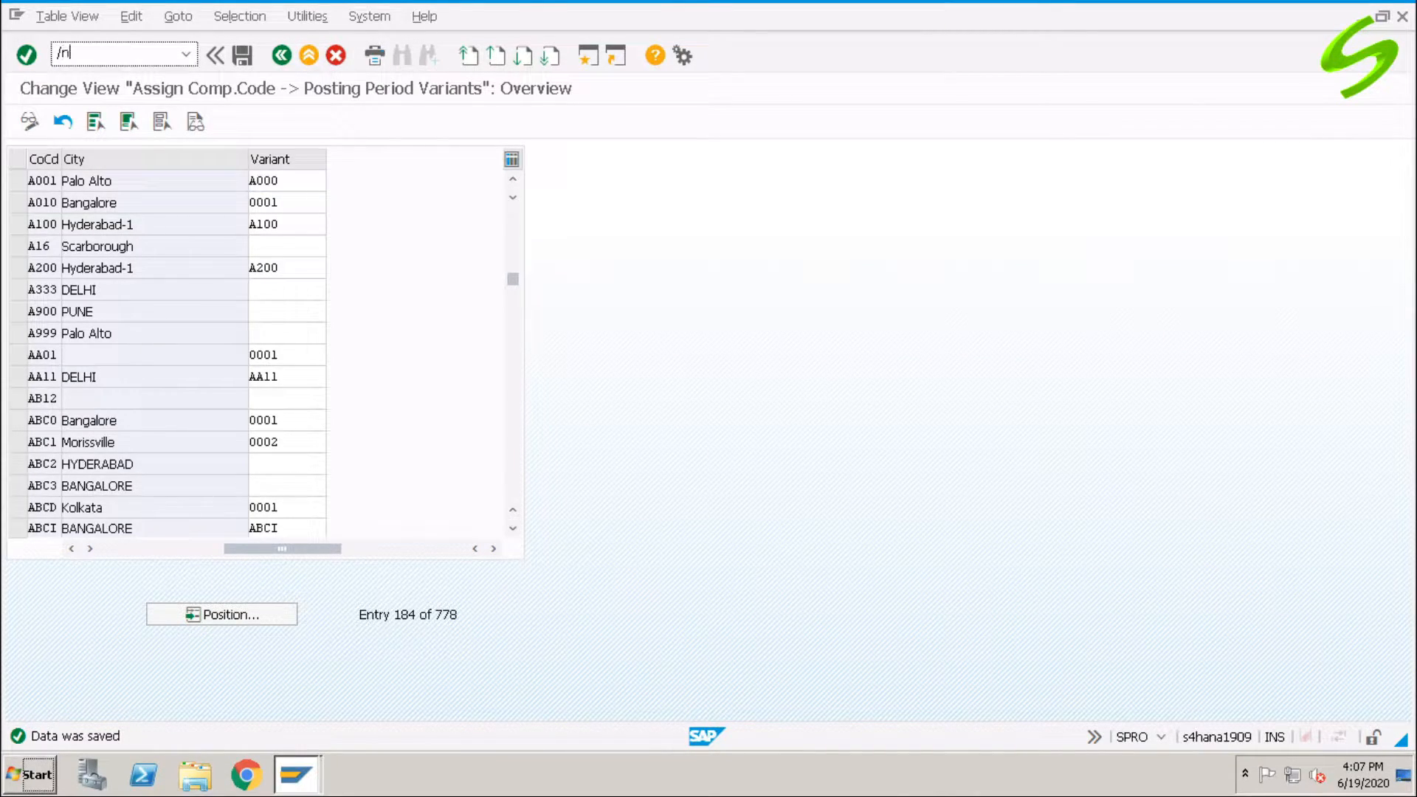
{"action": "type", "text": "ob52"}
{"action": "key", "text": "Return"}
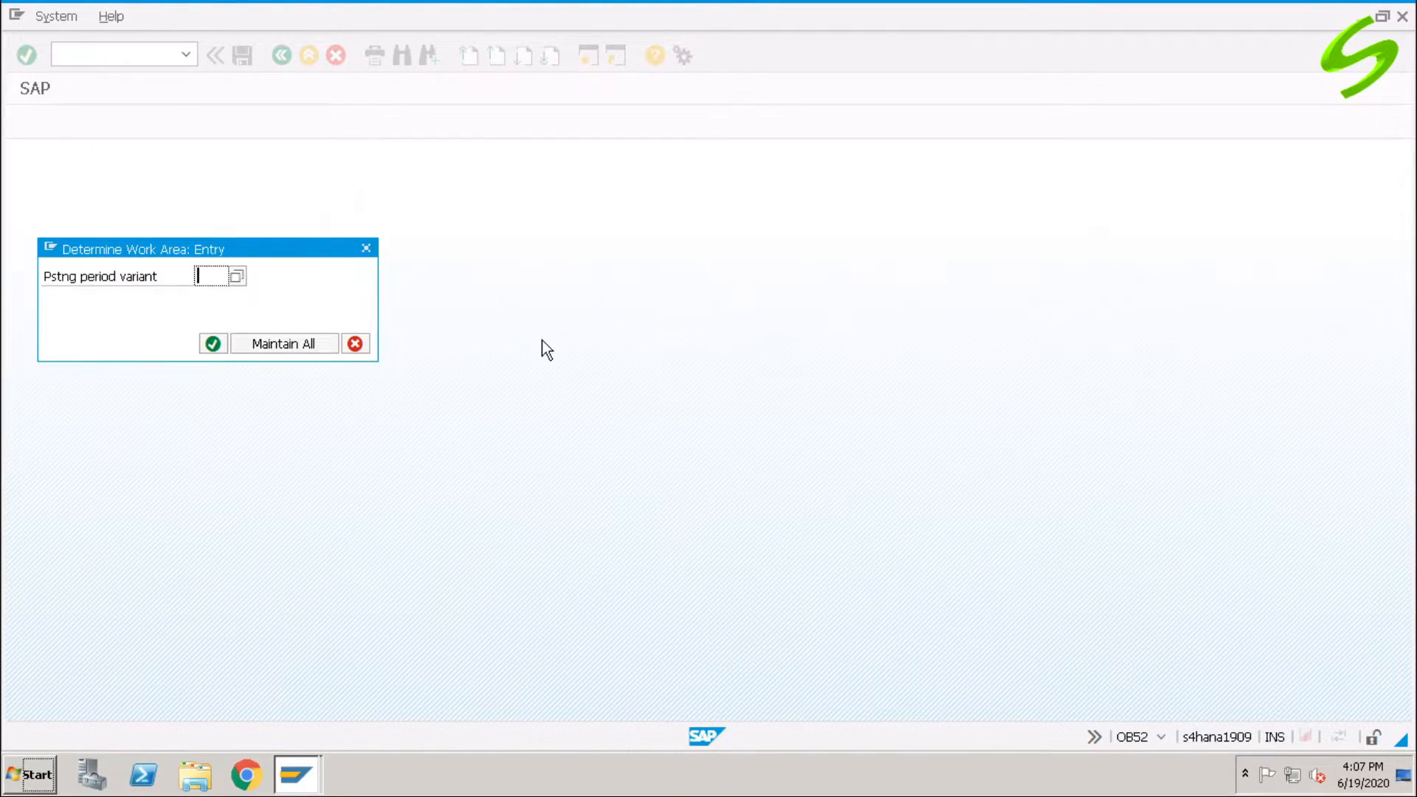
{"action": "type", "text": "a000"}
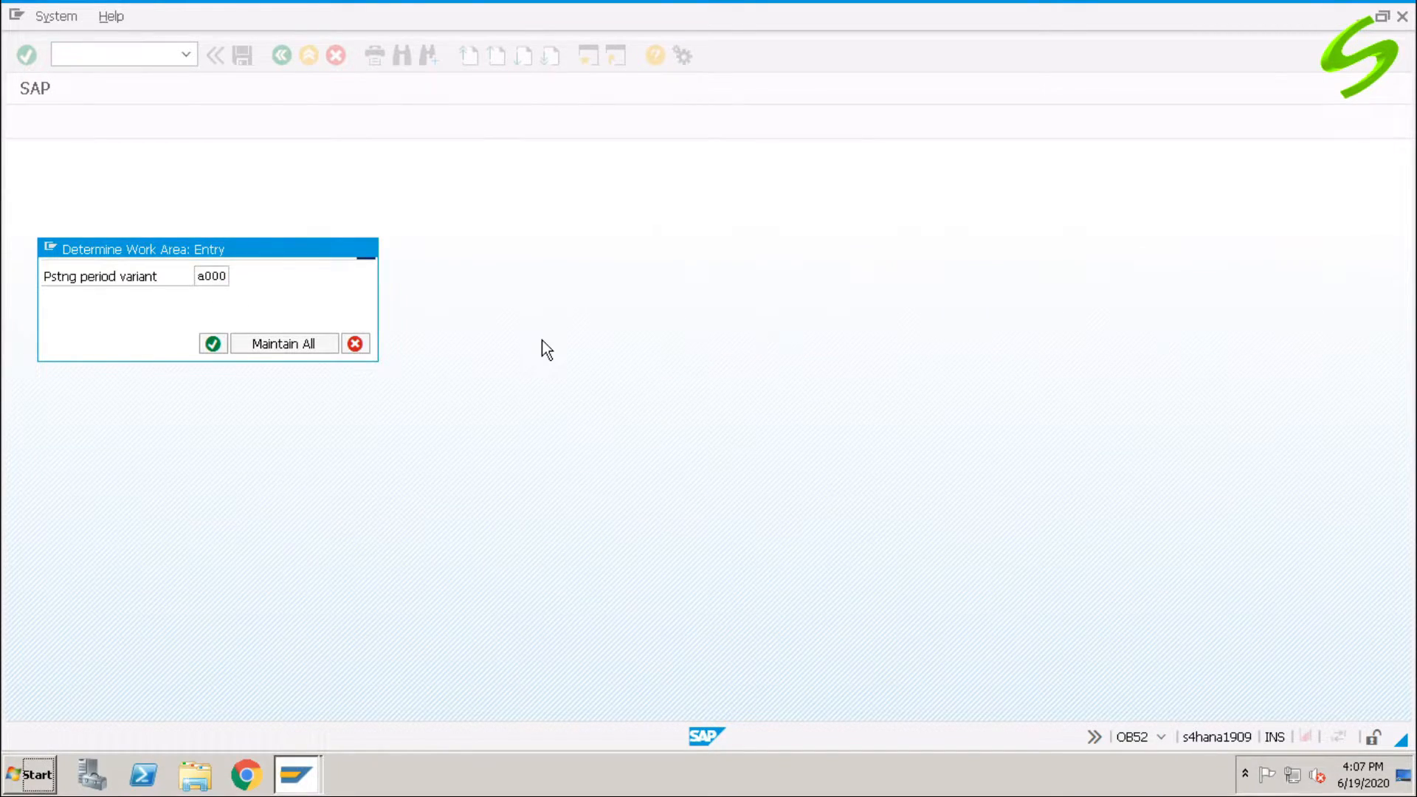
{"action": "key", "text": "Return"}
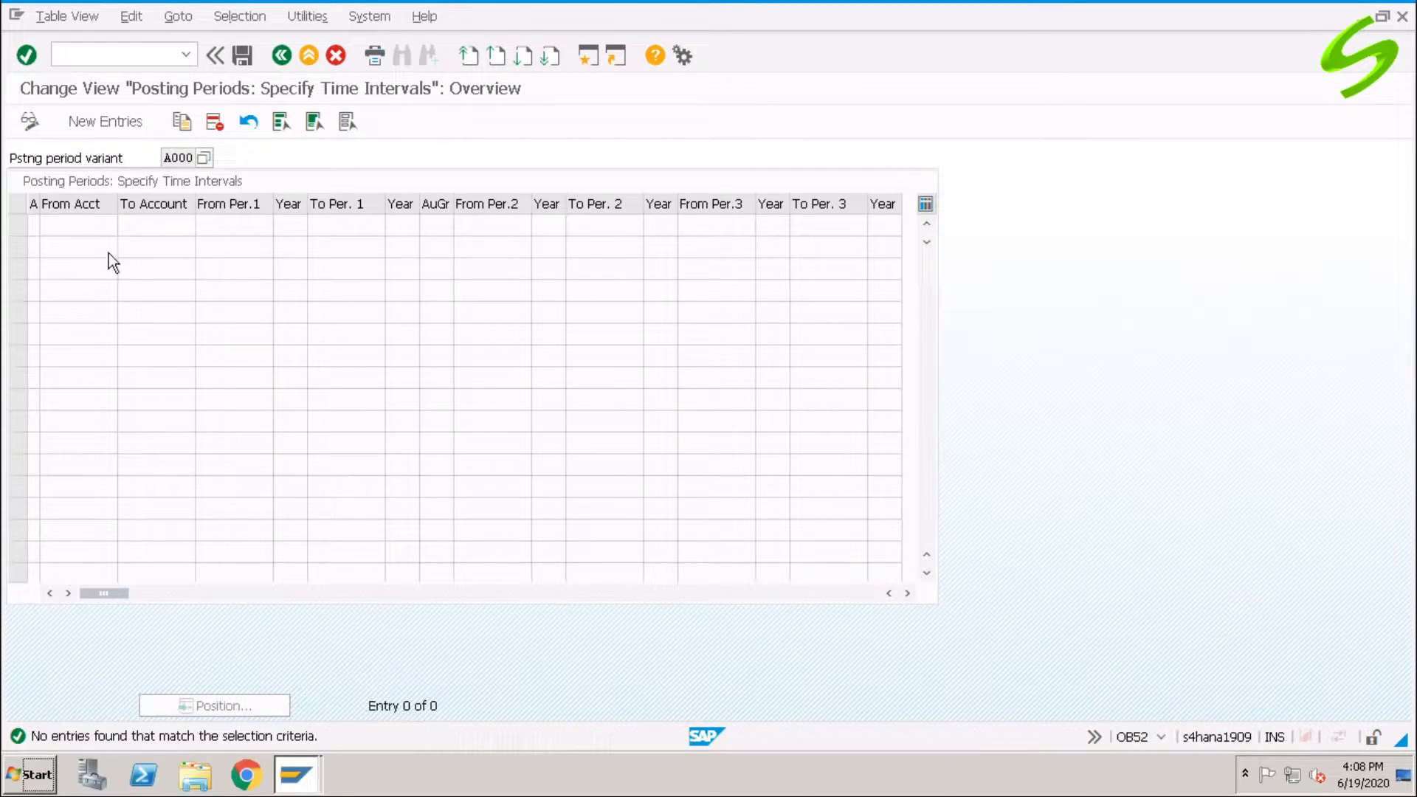
{"action": "left_click", "coordinate": [130, 53]}
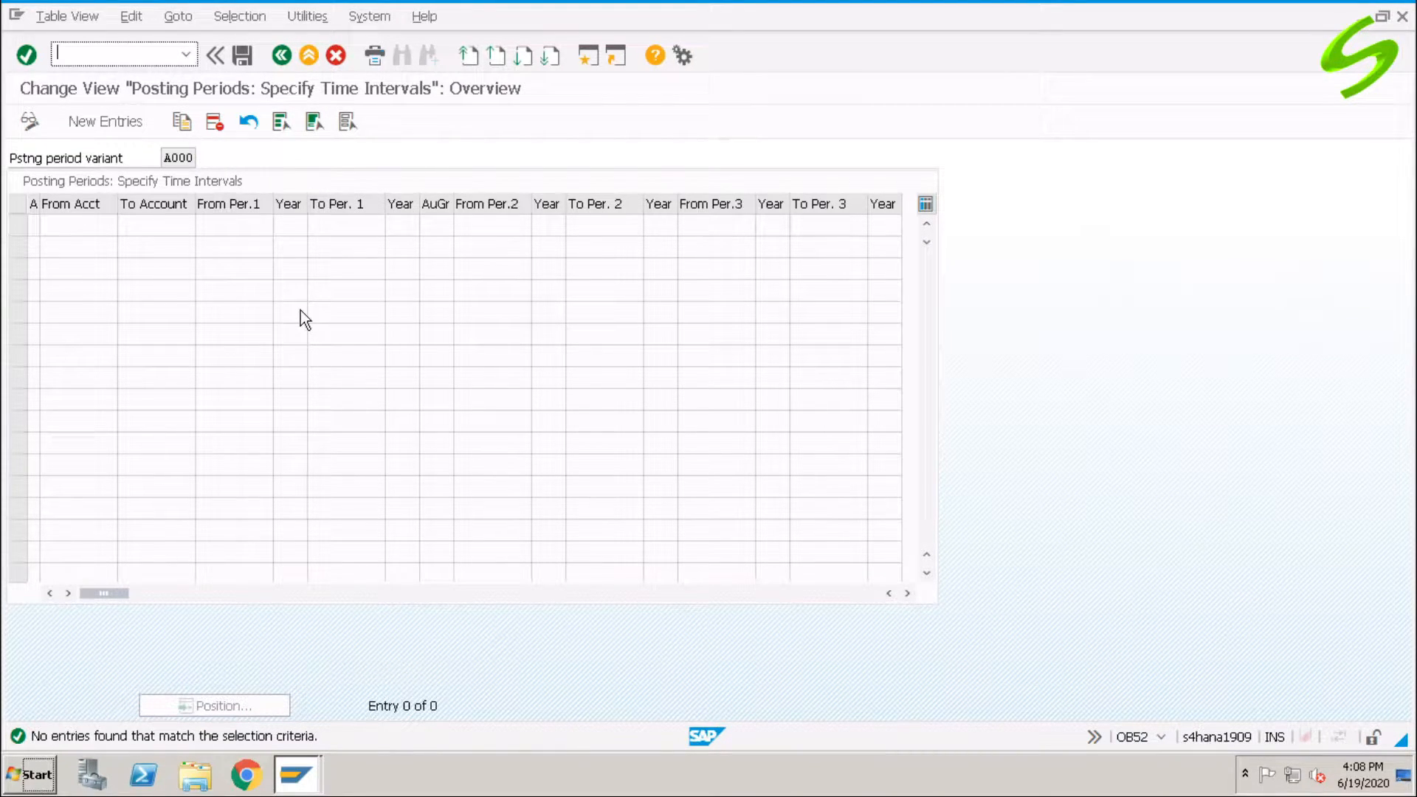
{"action": "type", "text": "/n"}
{"action": "key", "text": "Return"}
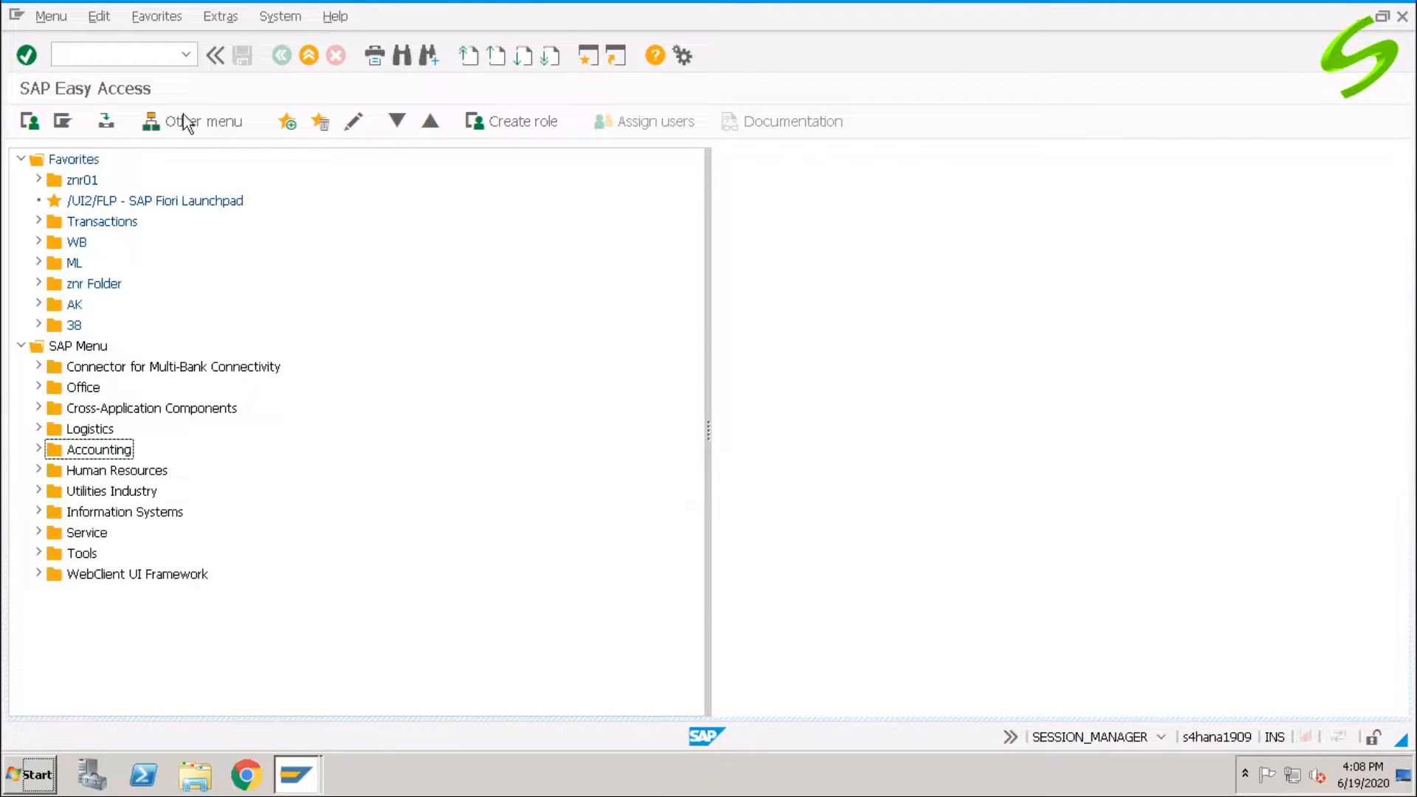
- View the posting period intervals of variant A000 through transaction s_alr_87003642, and return to SAP Easy Access
{"action": "left_click", "coordinate": [186, 56]}
{"action": "left_click", "coordinate": [81, 209]}
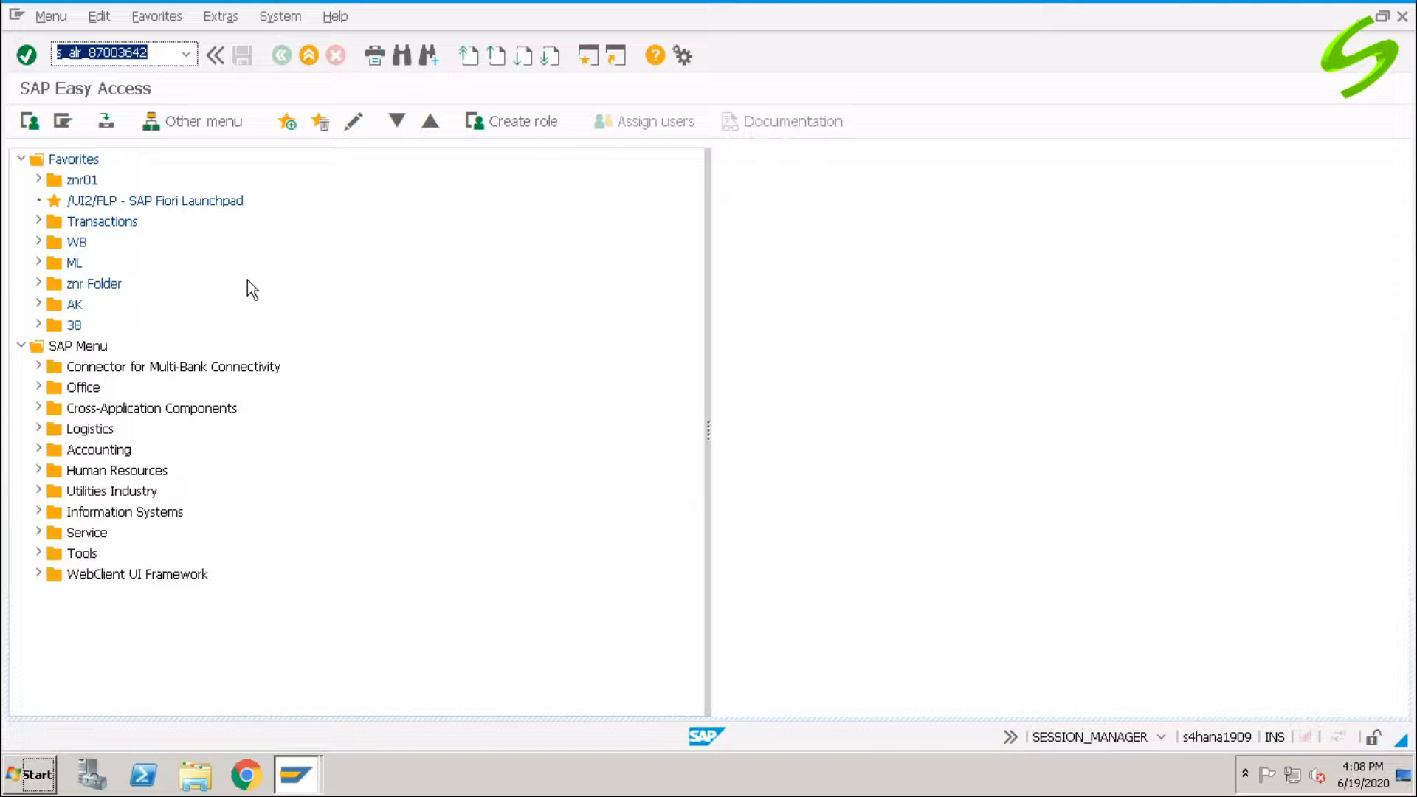
{"action": "left_click", "coordinate": [162, 56]}
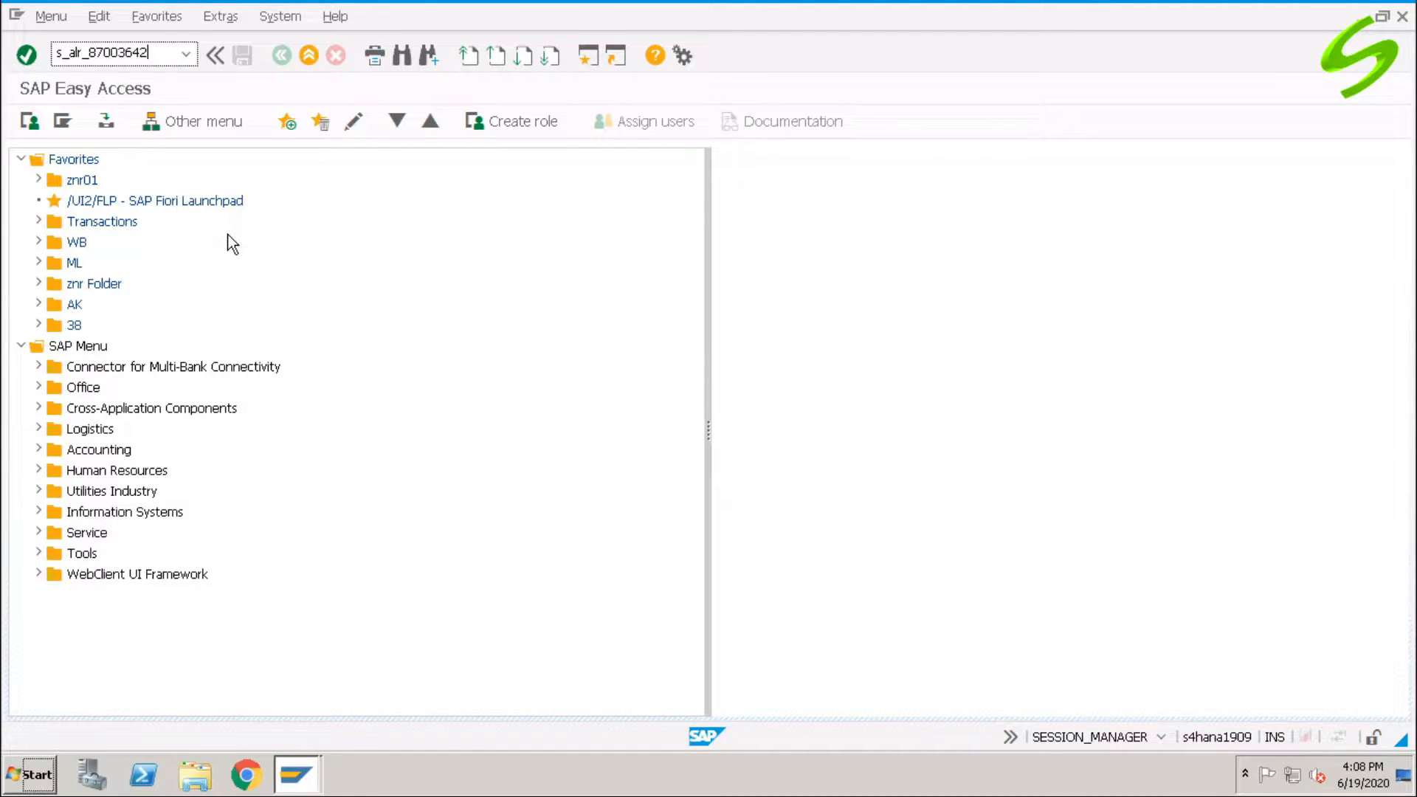
{"action": "key", "text": "Return"}
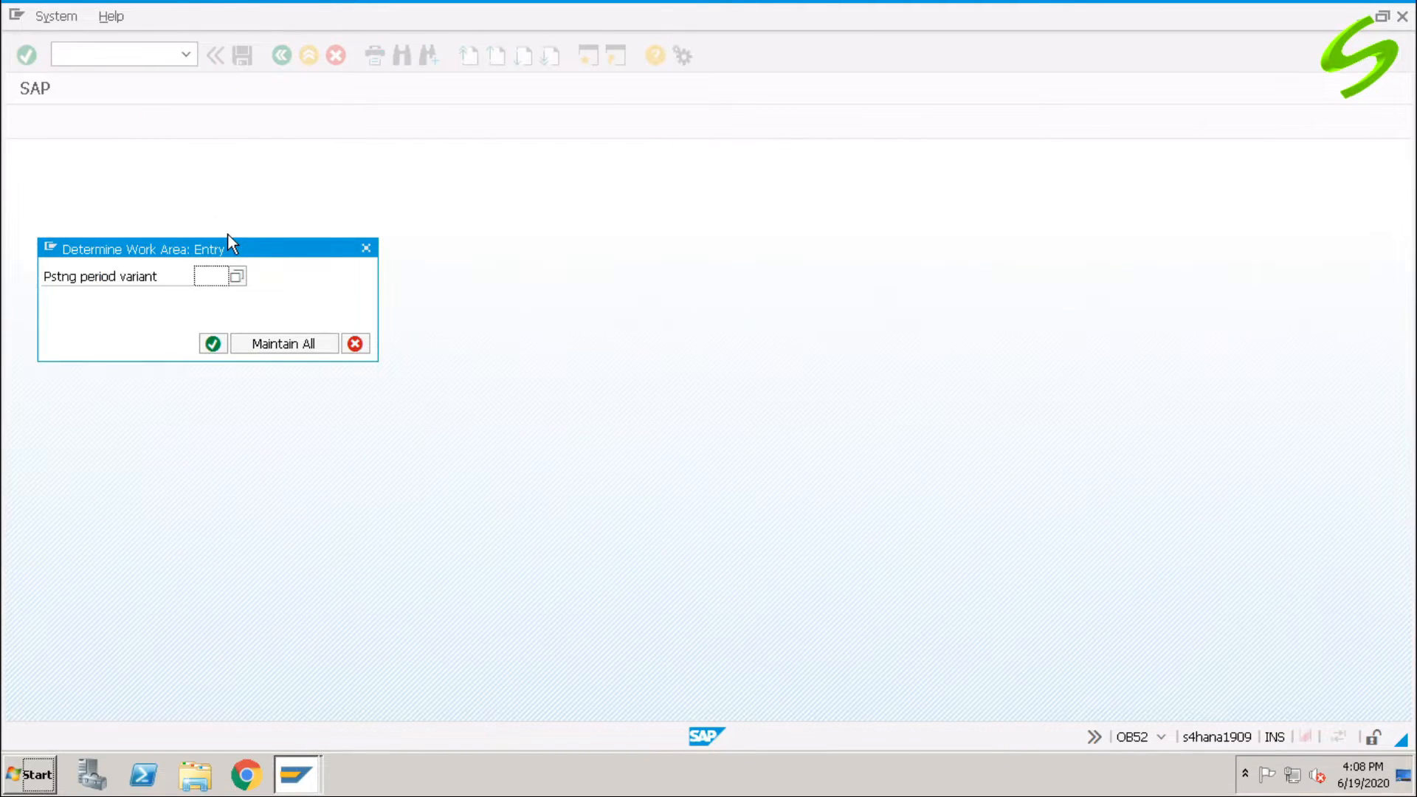
{"action": "type", "text": "a000"}
{"action": "key", "text": "Return"}
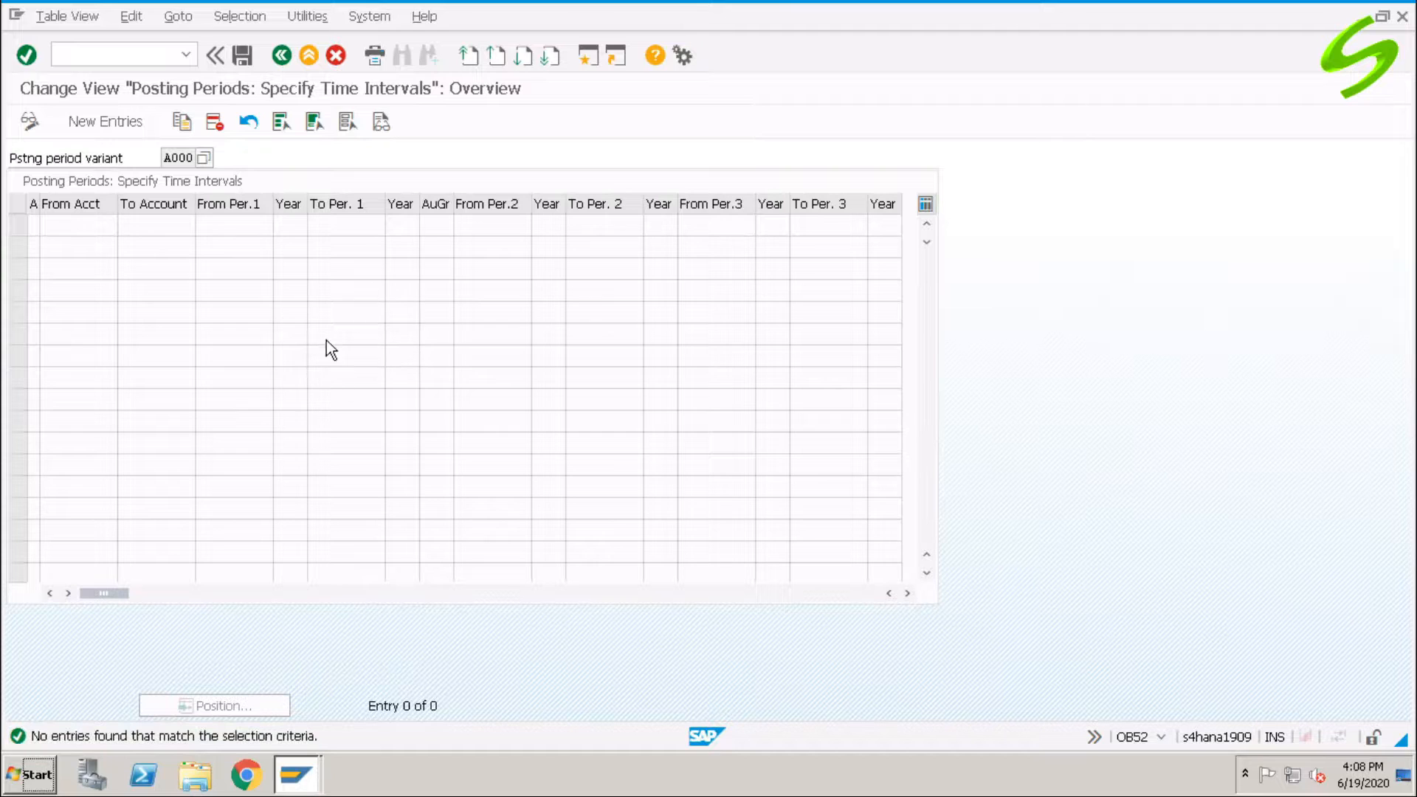
{"action": "left_click", "coordinate": [149, 56]}
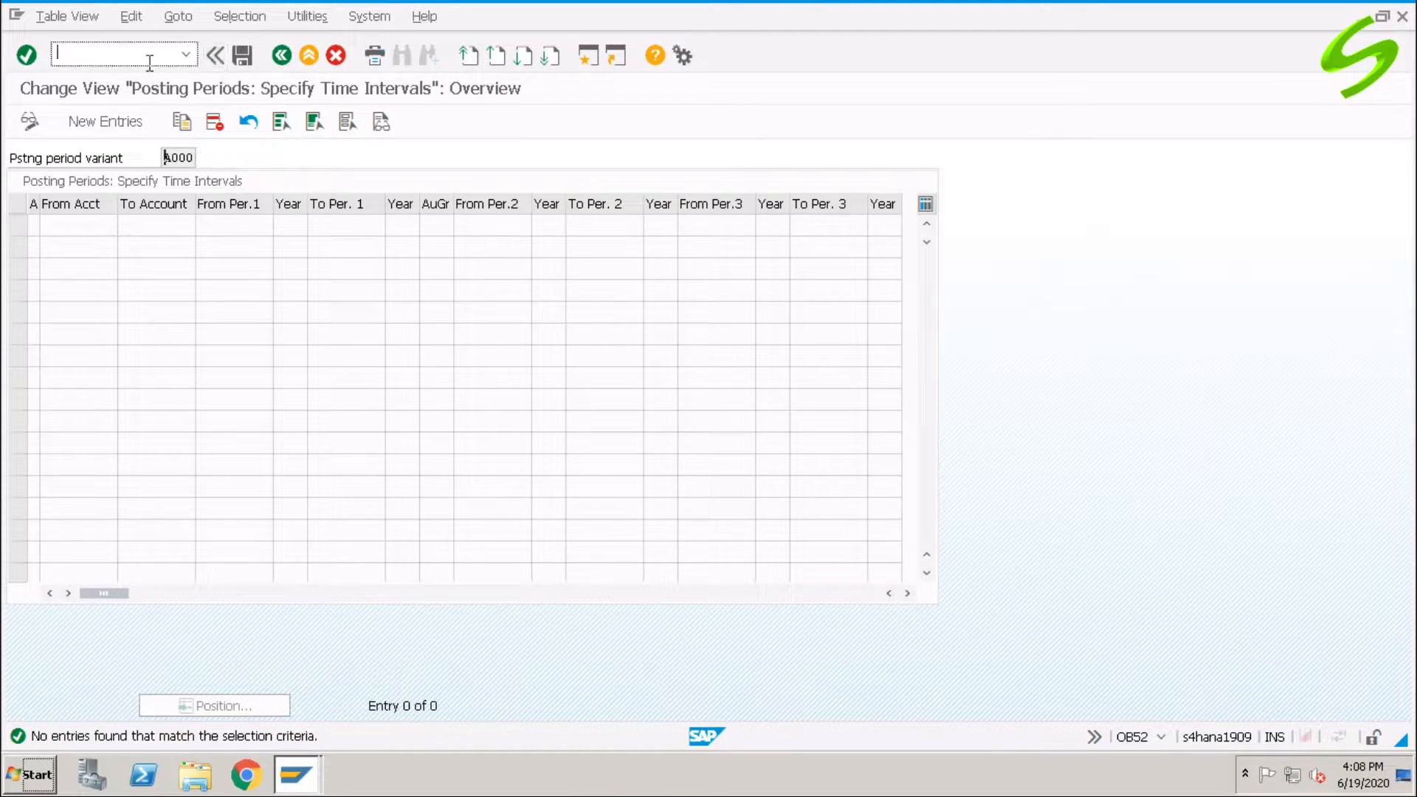
{"action": "type", "text": "/n"}
{"action": "key", "text": "Return"}
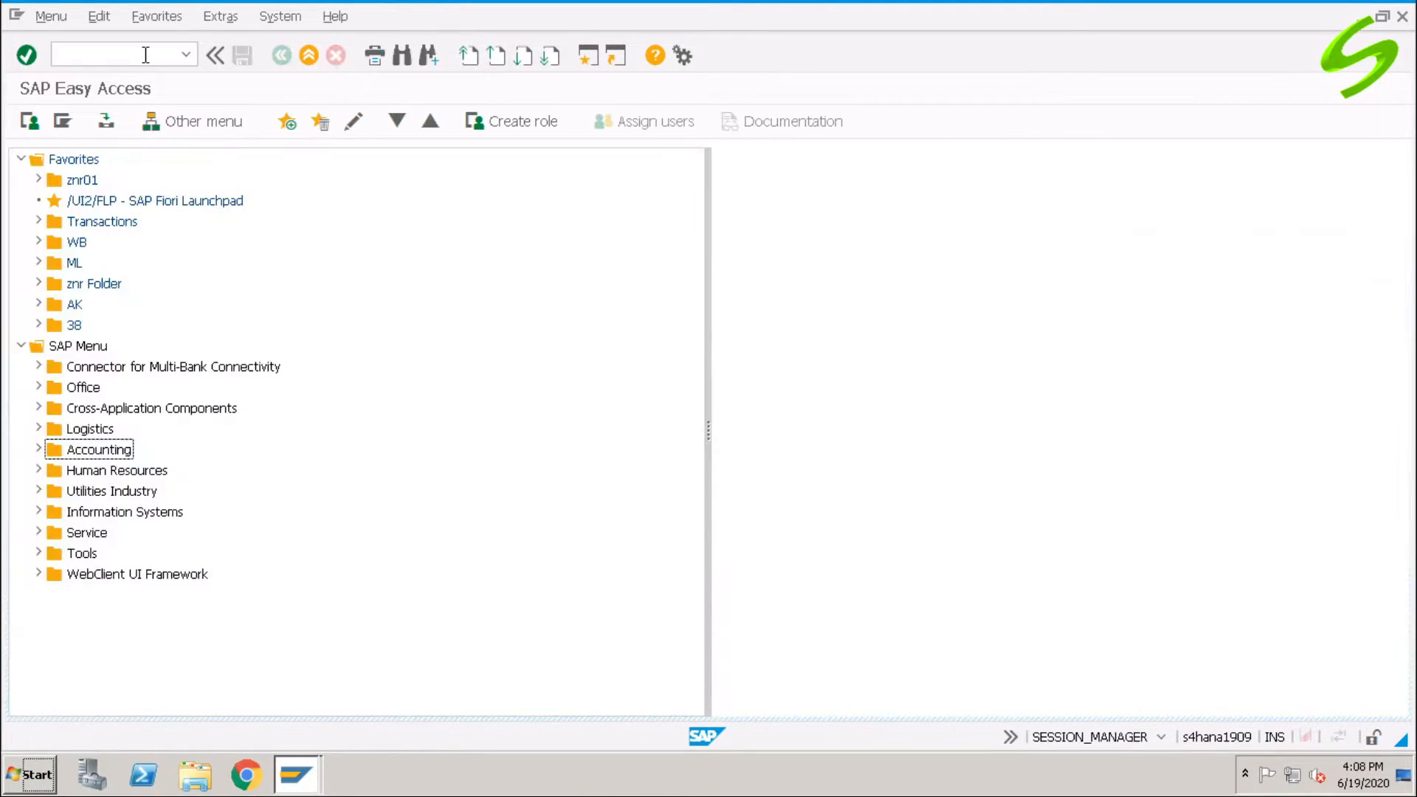
- Open Open and Close Posting Periods for variant A000 from the General Ledger environment's current settings in the Accounting folder
{"action": "left_click", "coordinate": [37, 450]}
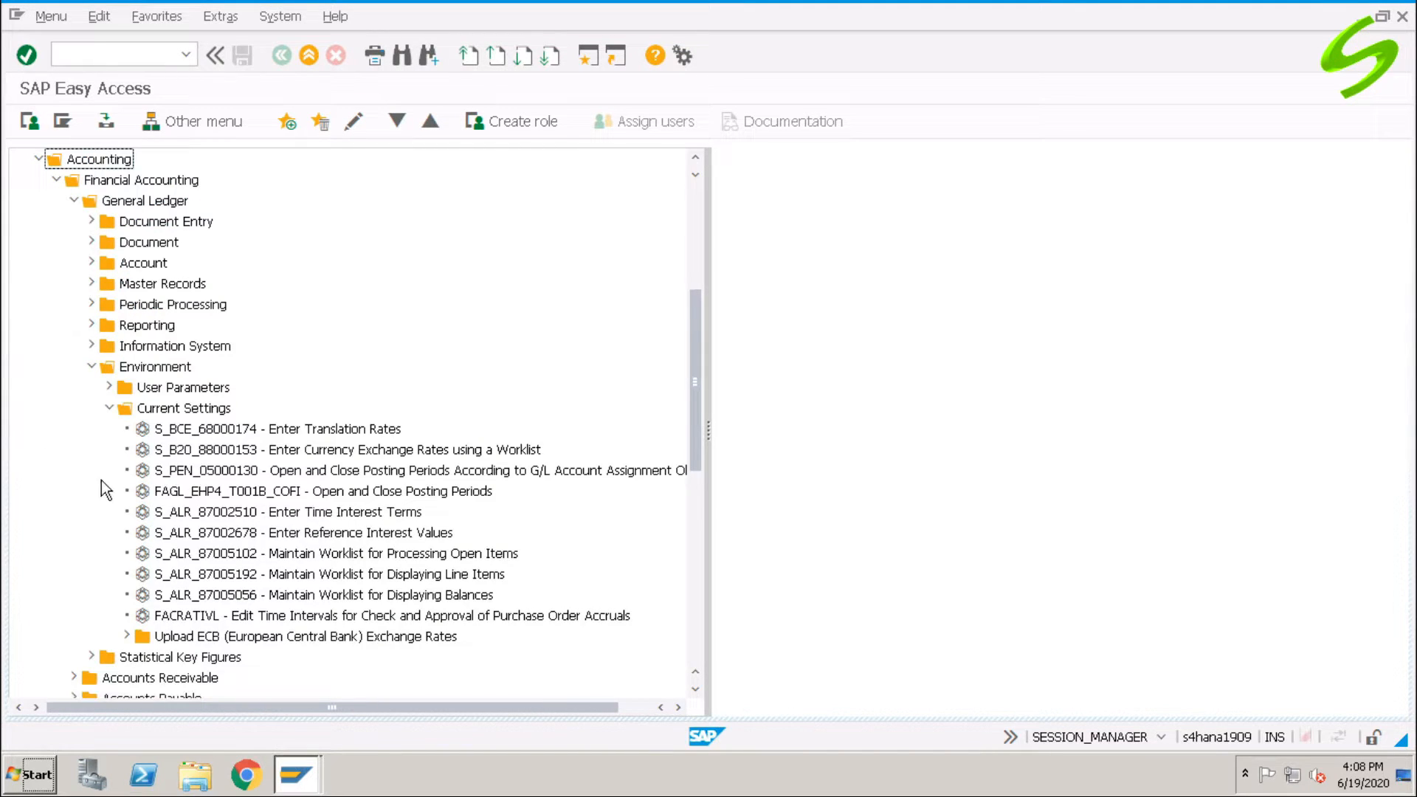
{"action": "left_click", "coordinate": [74, 201]}
{"action": "left_click", "coordinate": [75, 201]}
{"action": "left_click", "coordinate": [92, 366]}
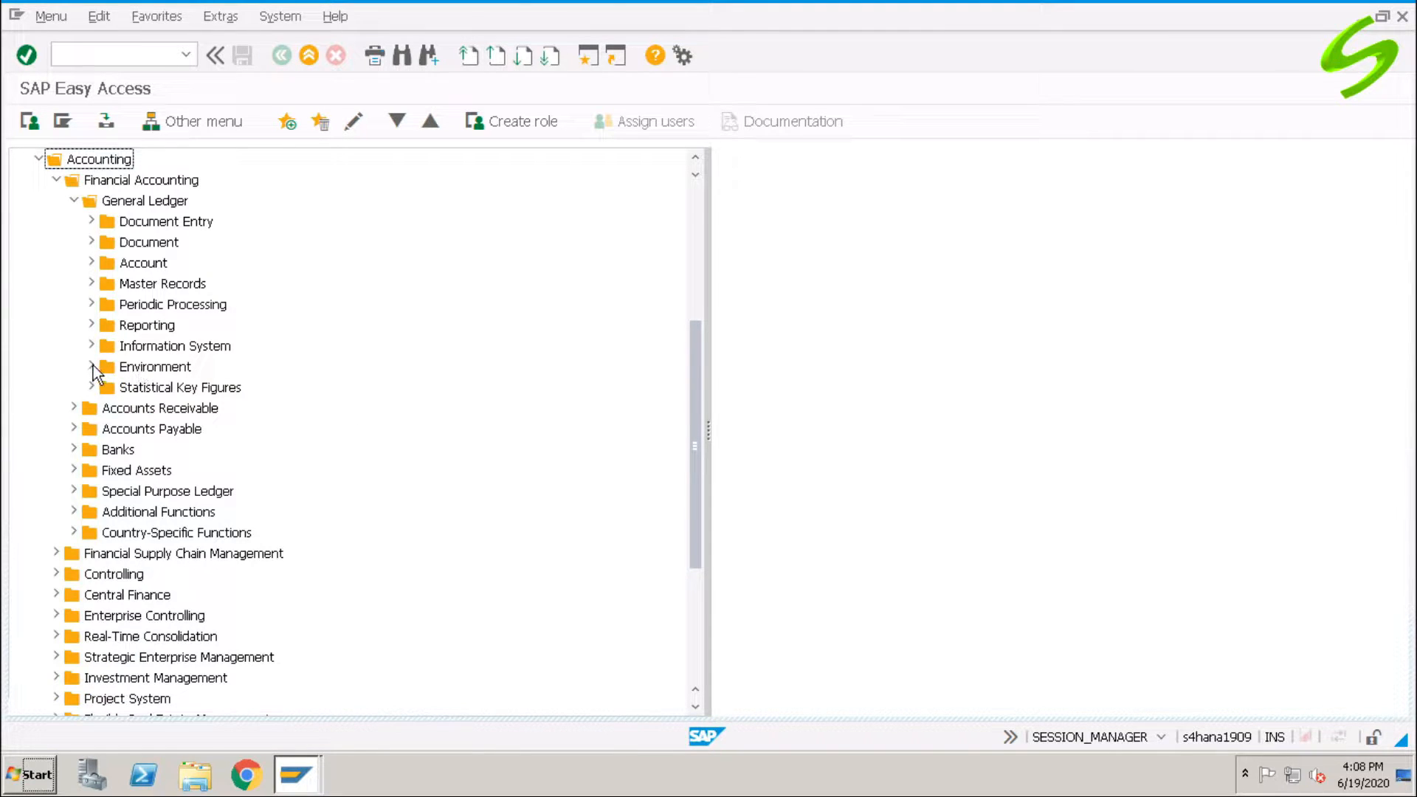
{"action": "left_click", "coordinate": [93, 366]}
{"action": "left_click", "coordinate": [109, 408]}
{"action": "left_click", "coordinate": [110, 408]}
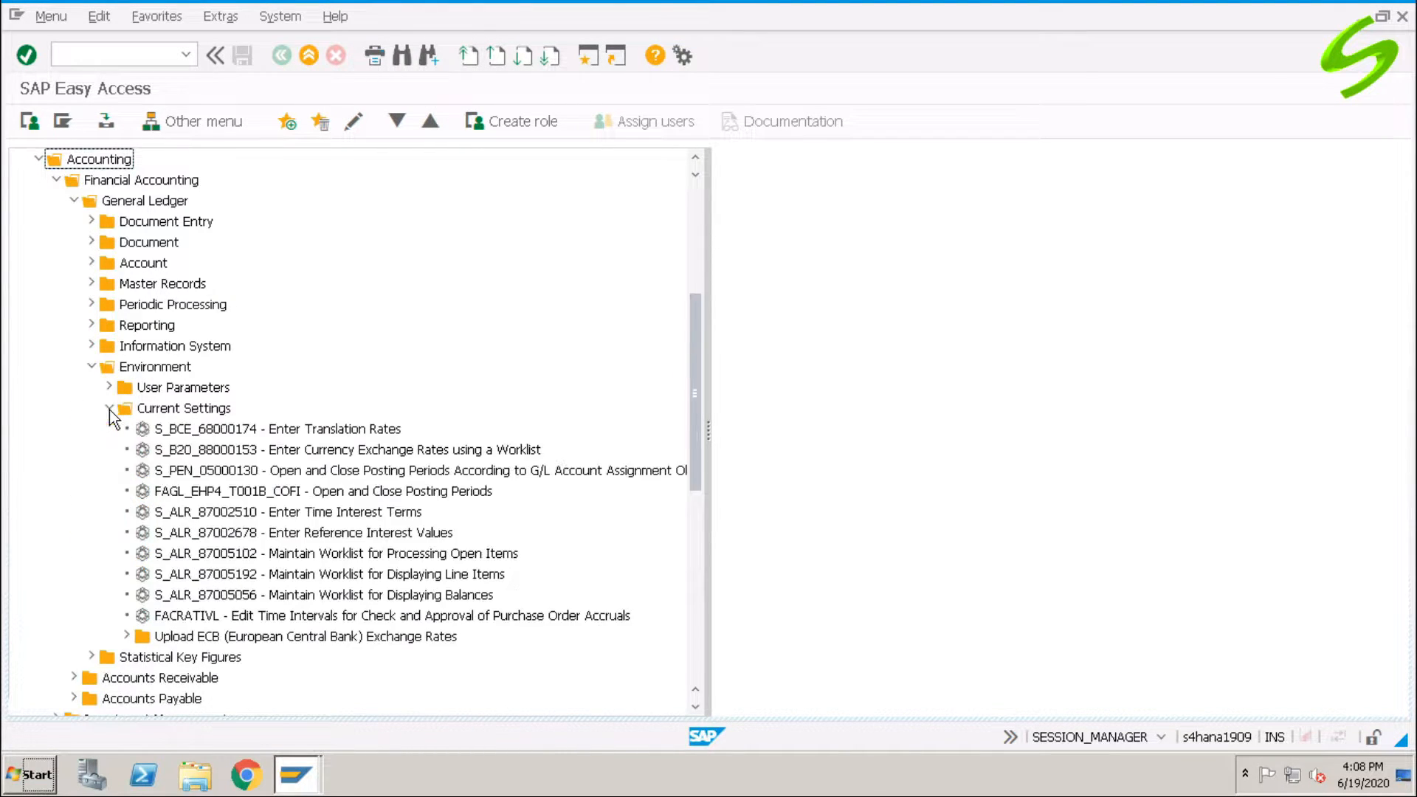
{"action": "left_click", "coordinate": [279, 492]}
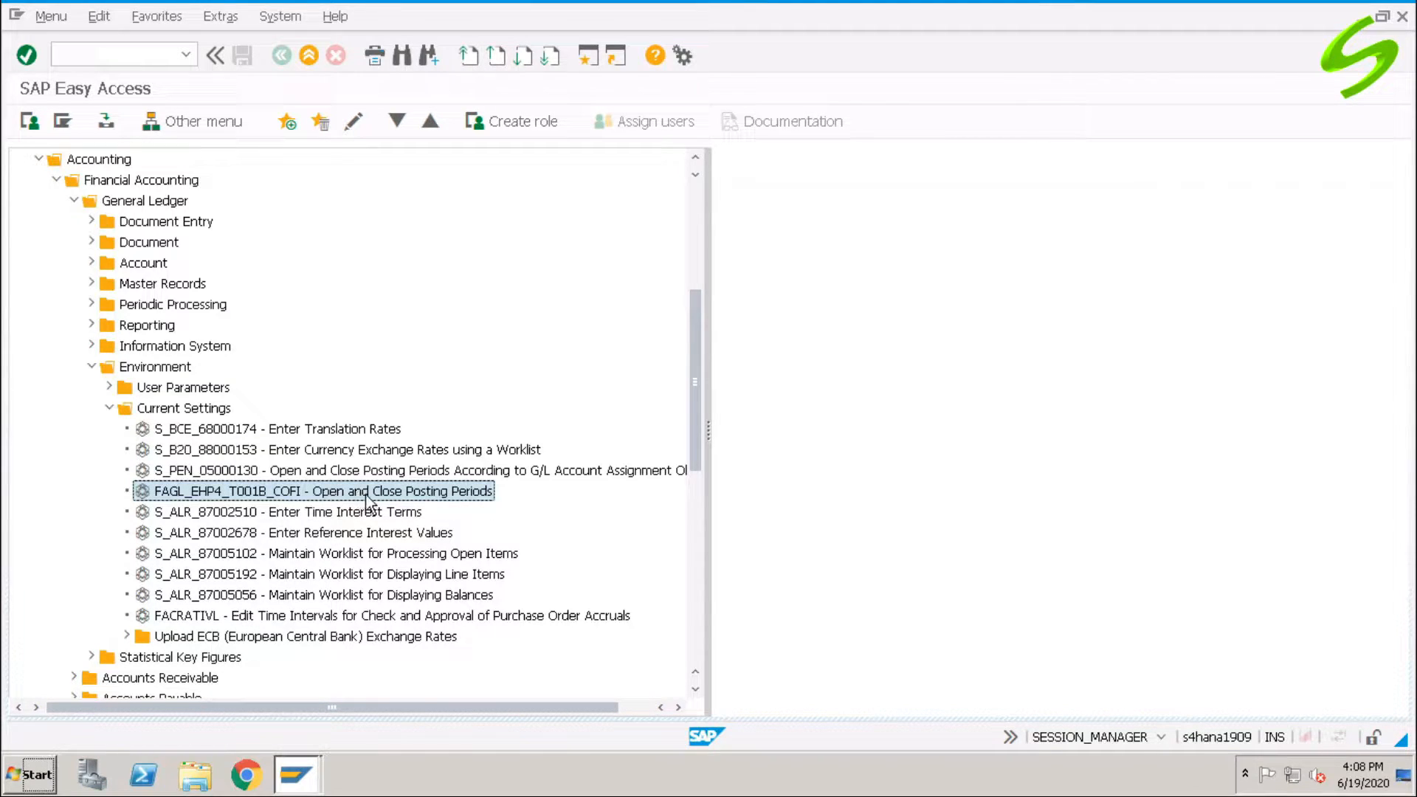
{"action": "double_click", "coordinate": [414, 493]}
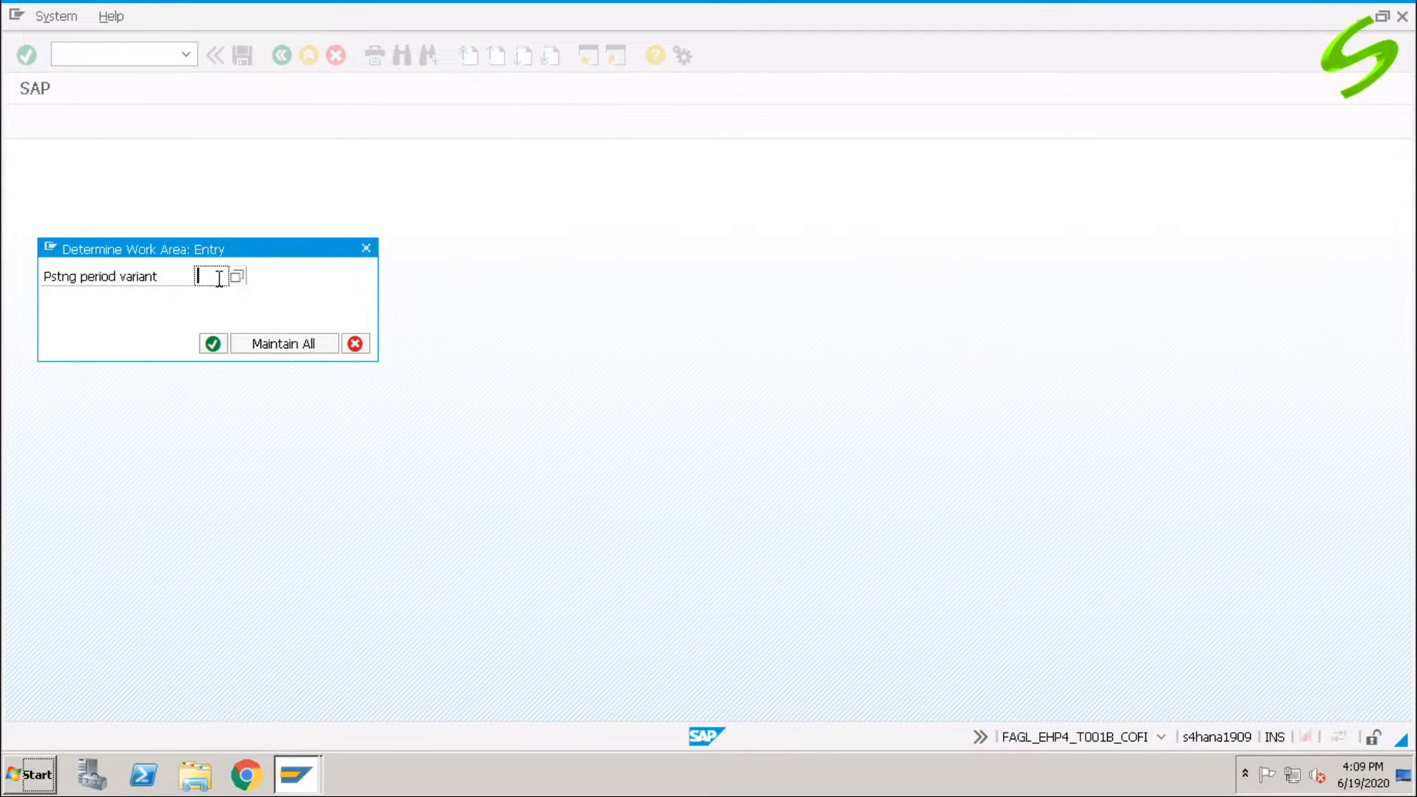
{"action": "type", "text": "a000"}
{"action": "key", "text": "Return"}
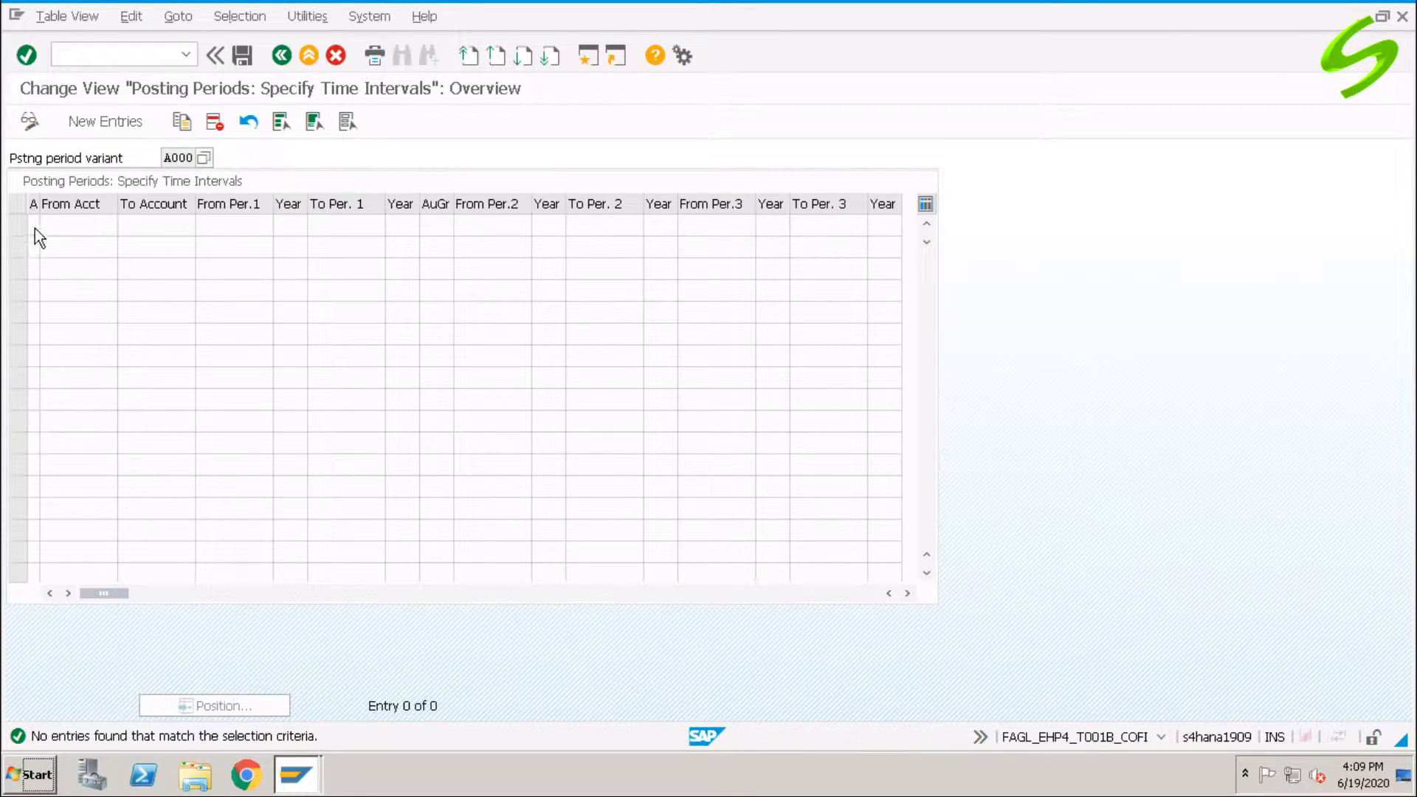
- Start a new posting period entry for variant A000 with account type +, valid for all account types
{"action": "left_click", "coordinate": [118, 118]}
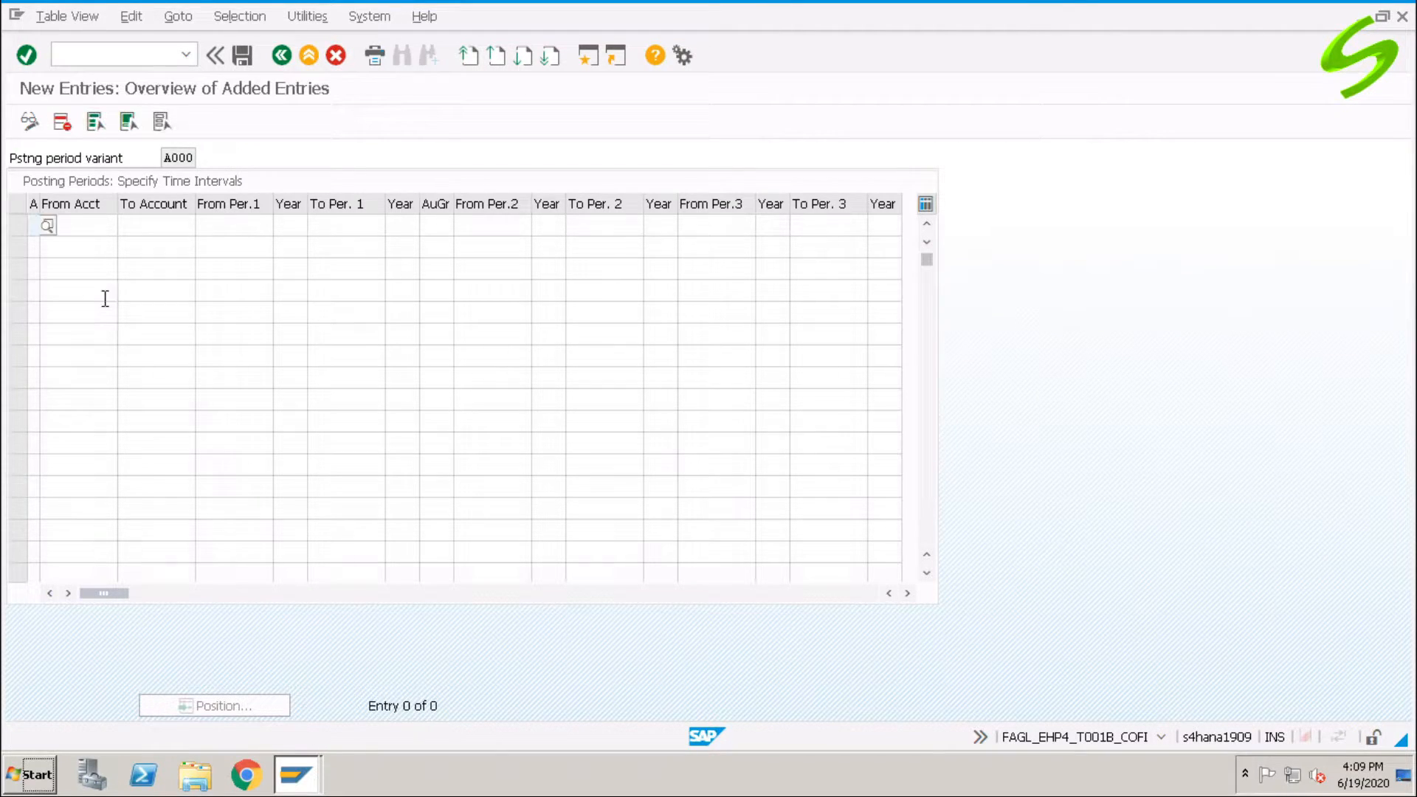
{"action": "key", "text": "F4"}
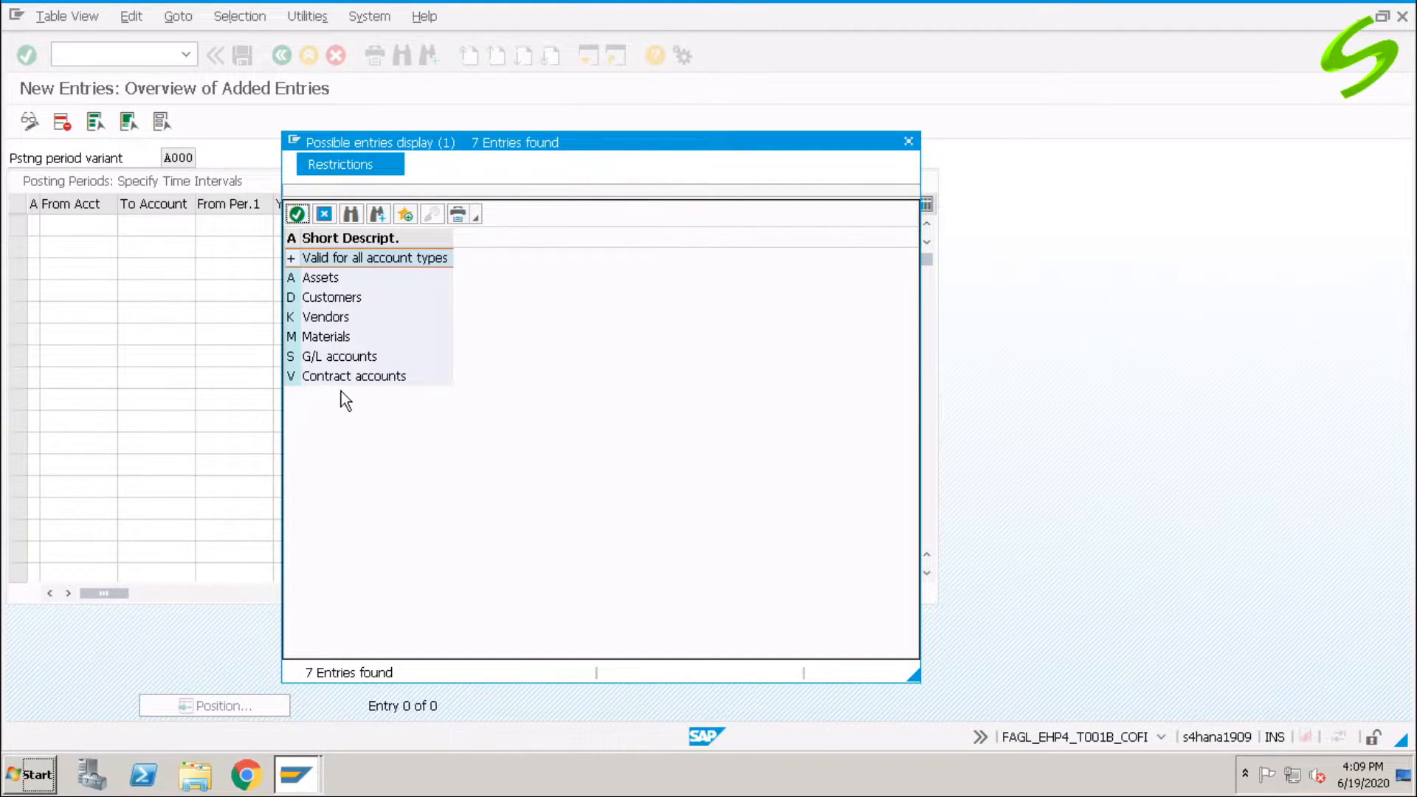
{"action": "left_click", "coordinate": [381, 381]}
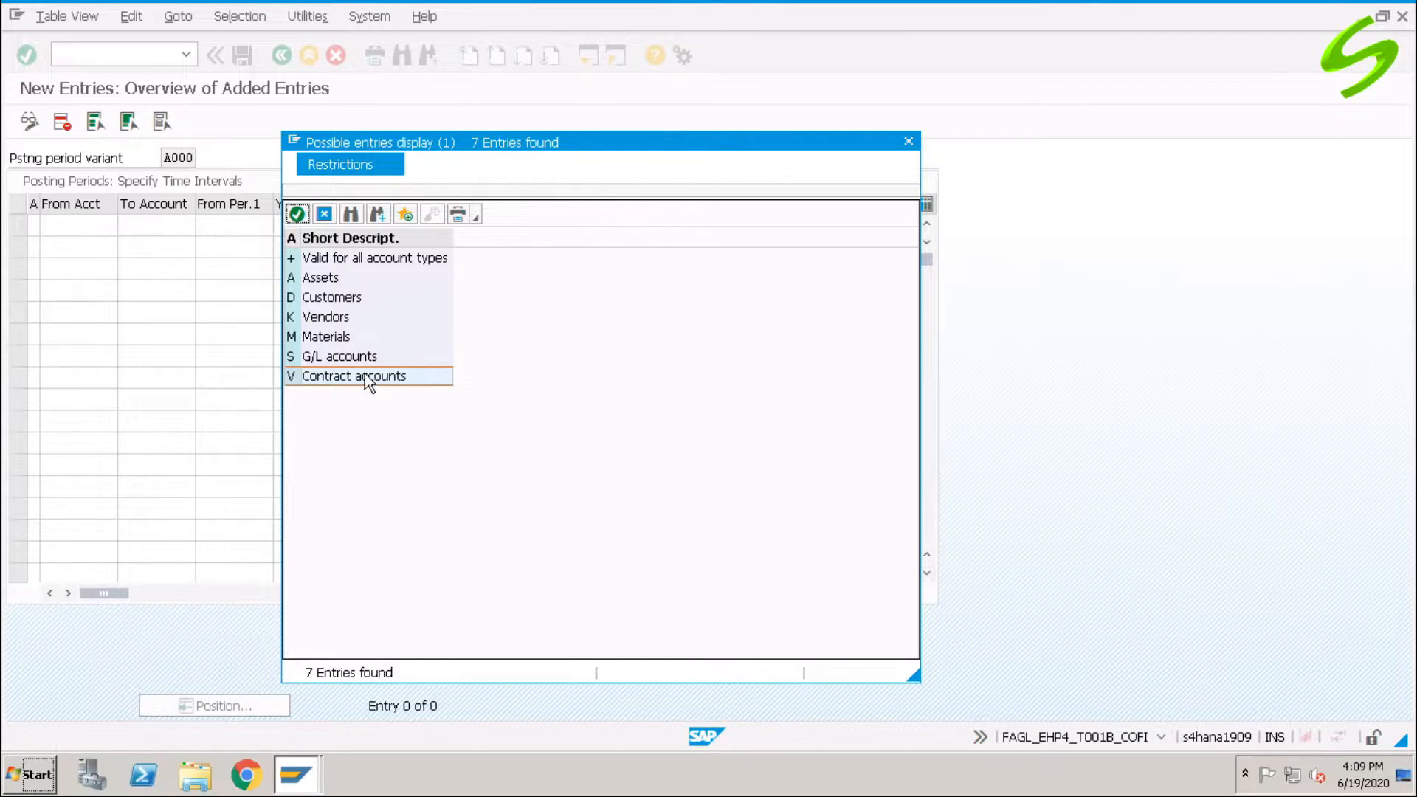
{"action": "left_click", "coordinate": [344, 258]}
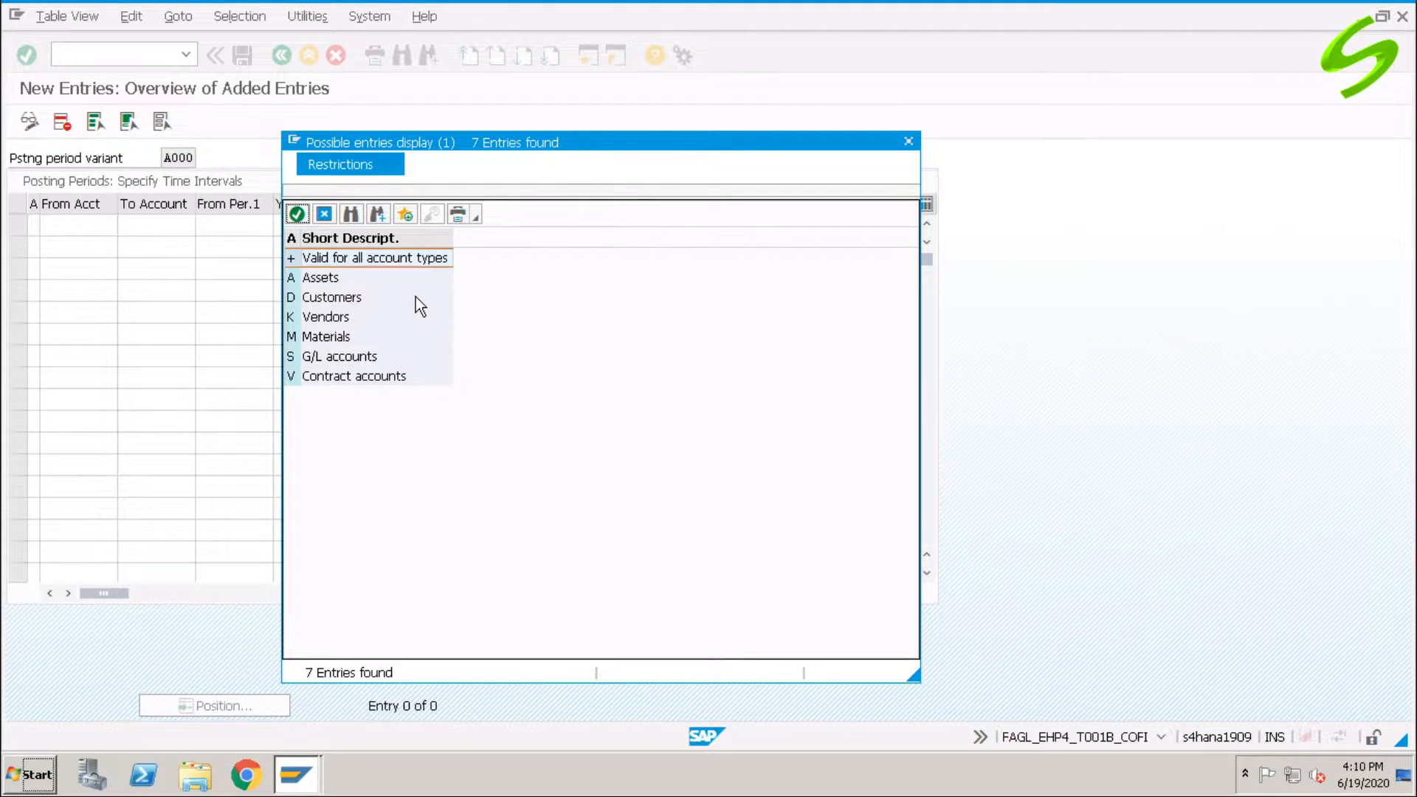
{"action": "key", "text": "Down"}
{"action": "key", "text": "Down"}
{"action": "key", "text": "Down"}
{"action": "key", "text": "Down"}
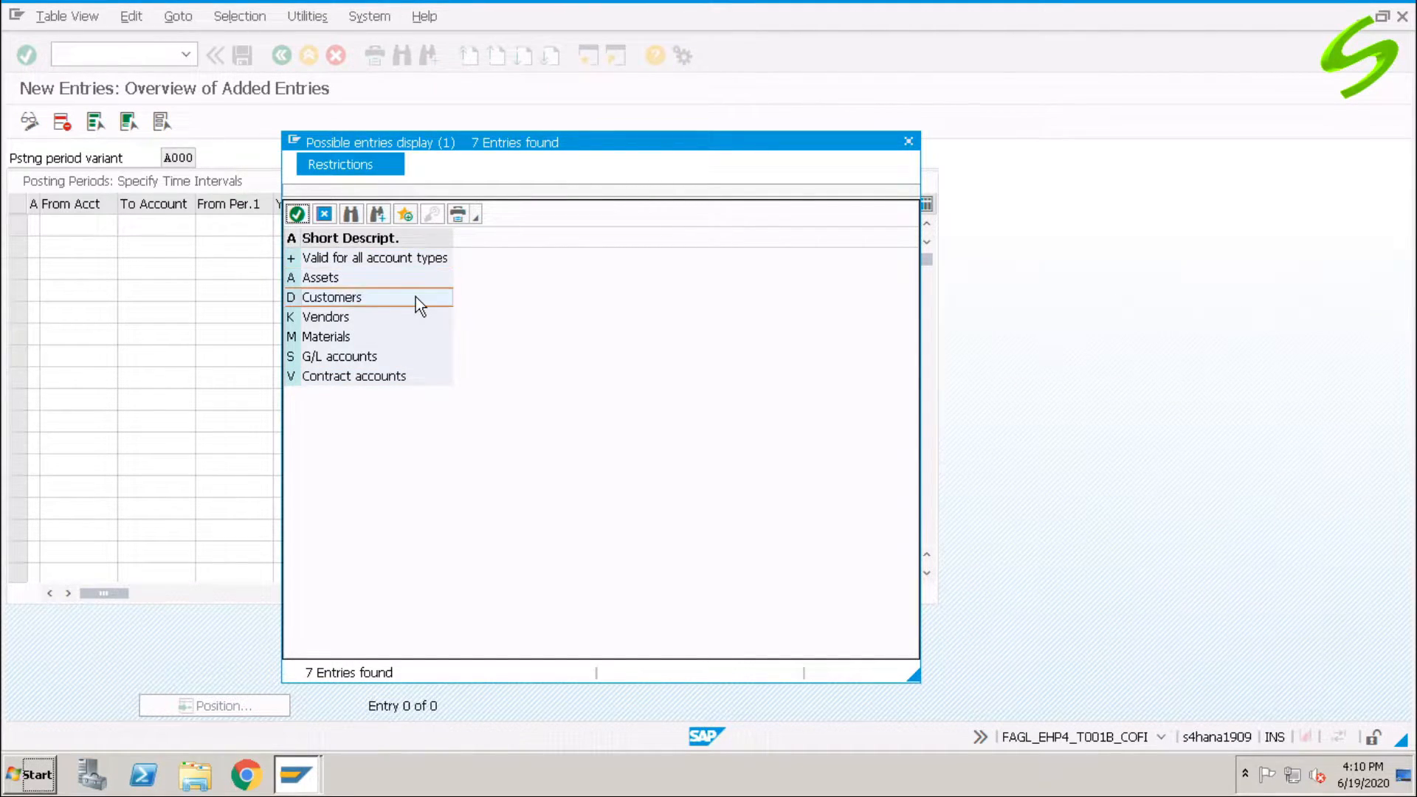
{"action": "key", "text": "Down"}
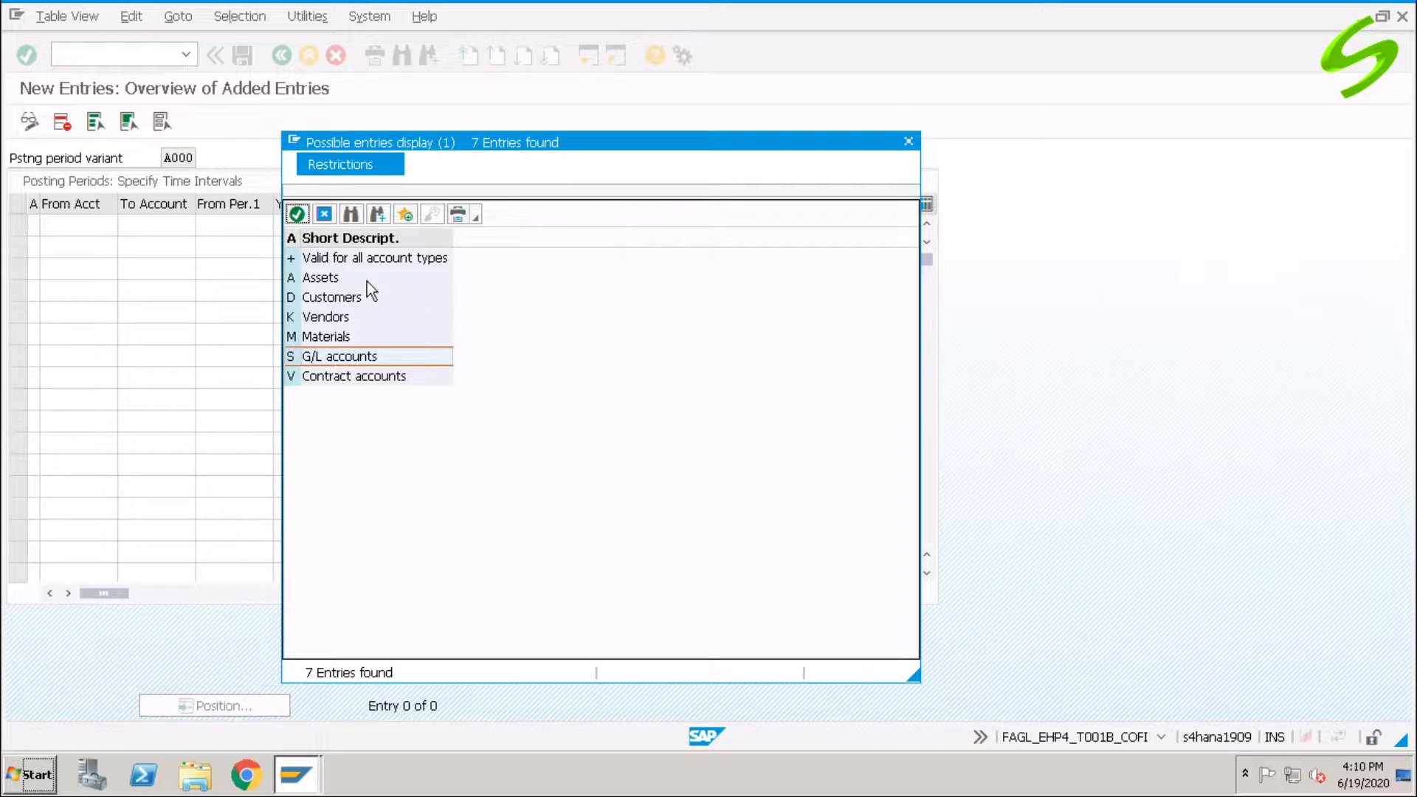
{"action": "left_click", "coordinate": [286, 264]}
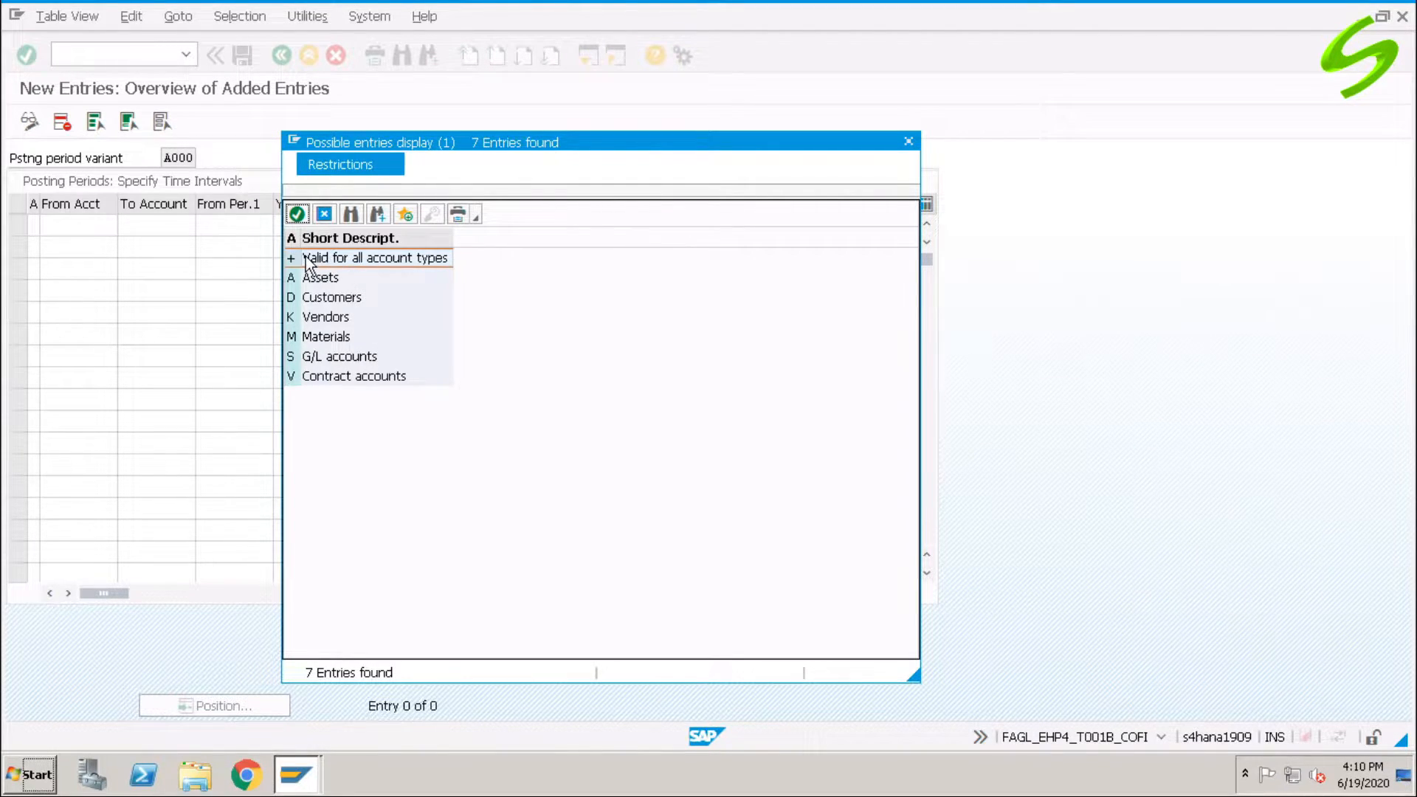
{"action": "double_click", "coordinate": [334, 257]}
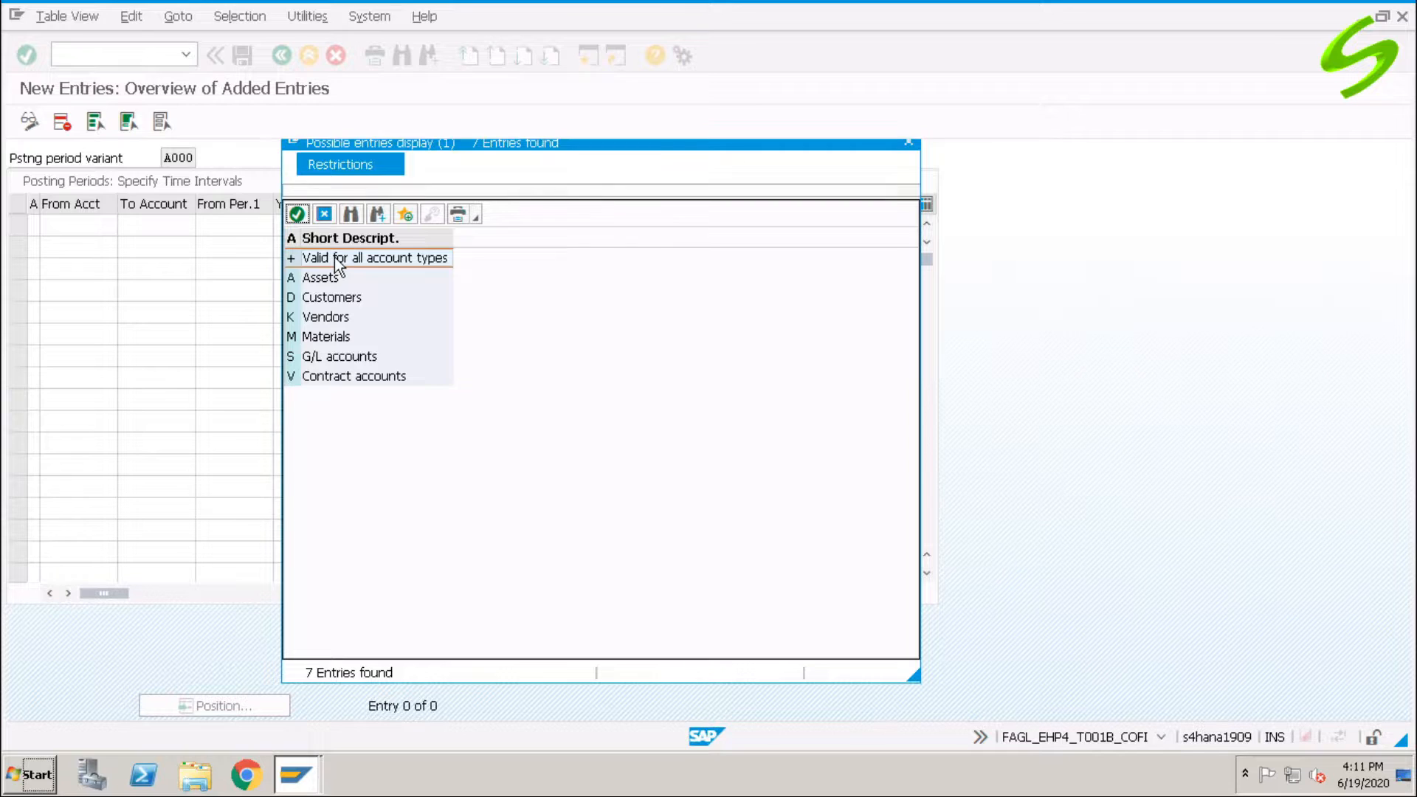
{"action": "key", "text": "Tab"}
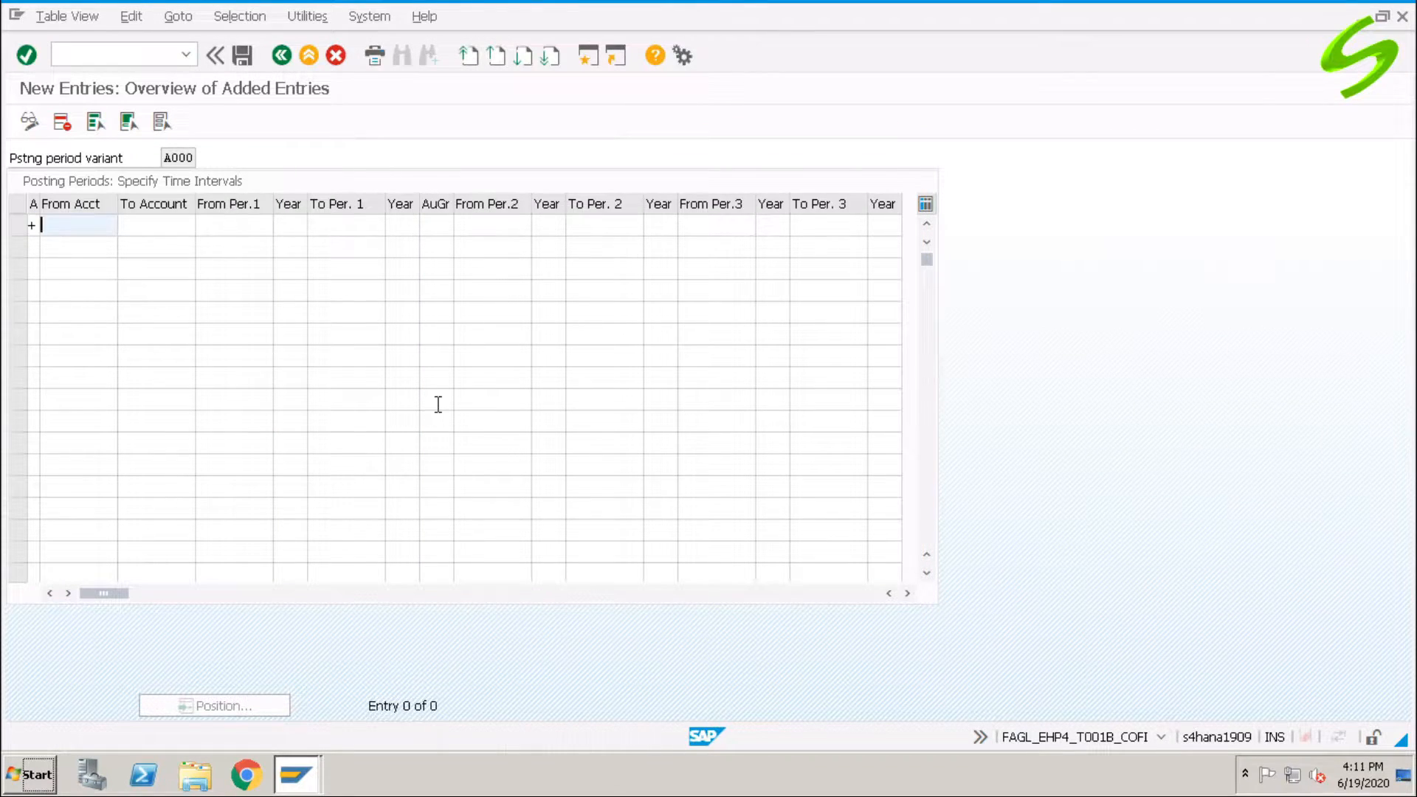
- Set the first period interval of the + entry from period 1 of 2020 to period 12 of 2020
{"action": "key", "text": "Tab"}
{"action": "key", "text": "Tab"}
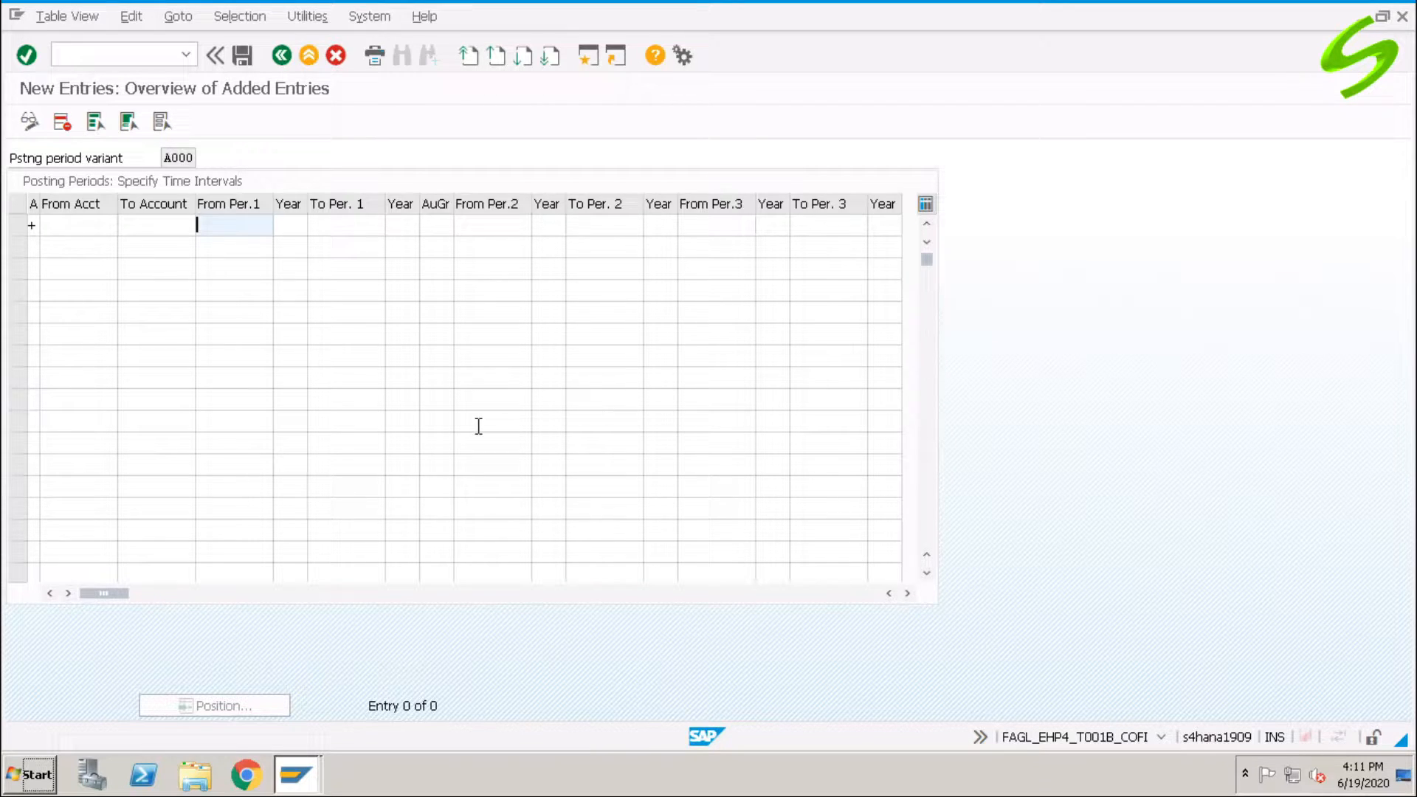
{"action": "type", "text": "1"}
{"action": "key", "text": "Tab"}
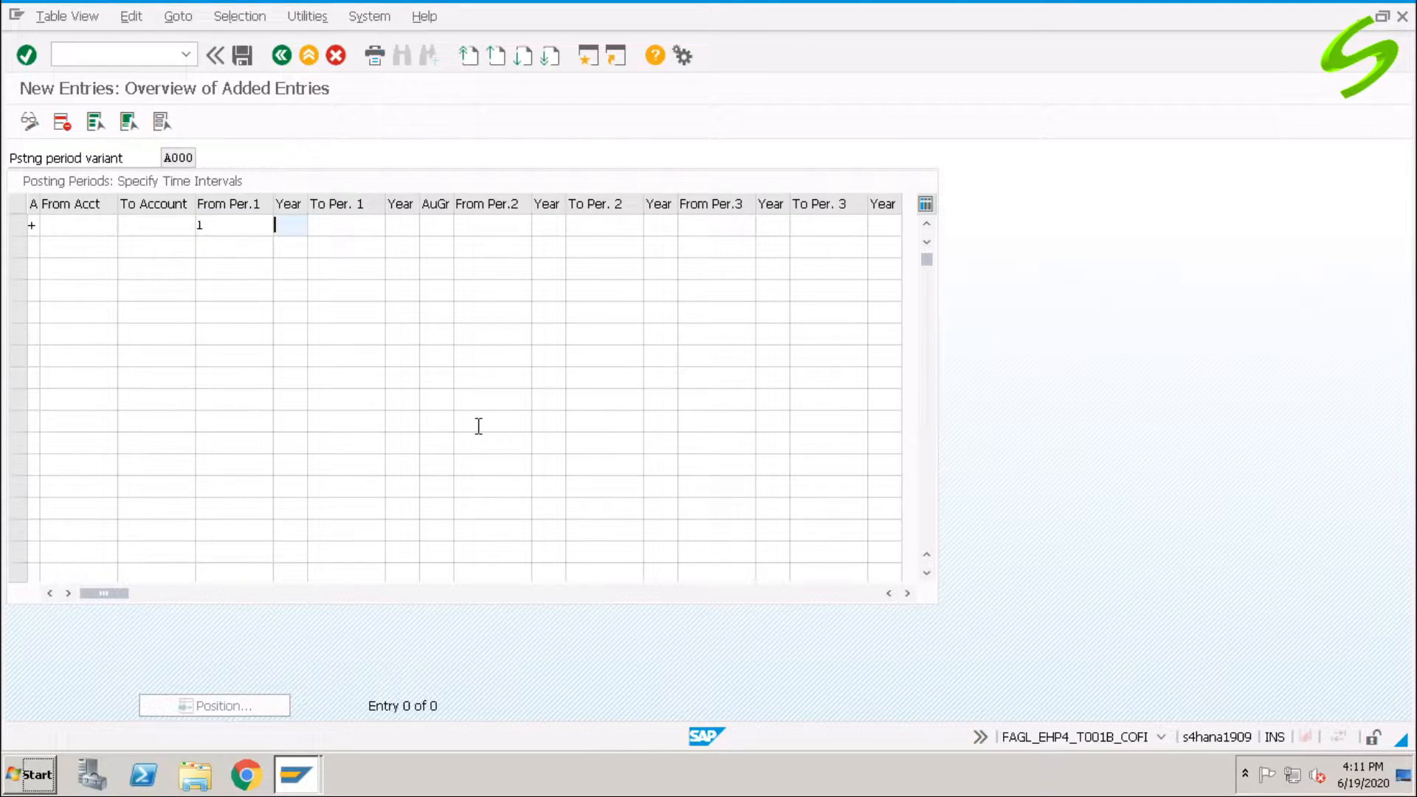
{"action": "type", "text": "2020"}
{"action": "key", "text": "Tab"}
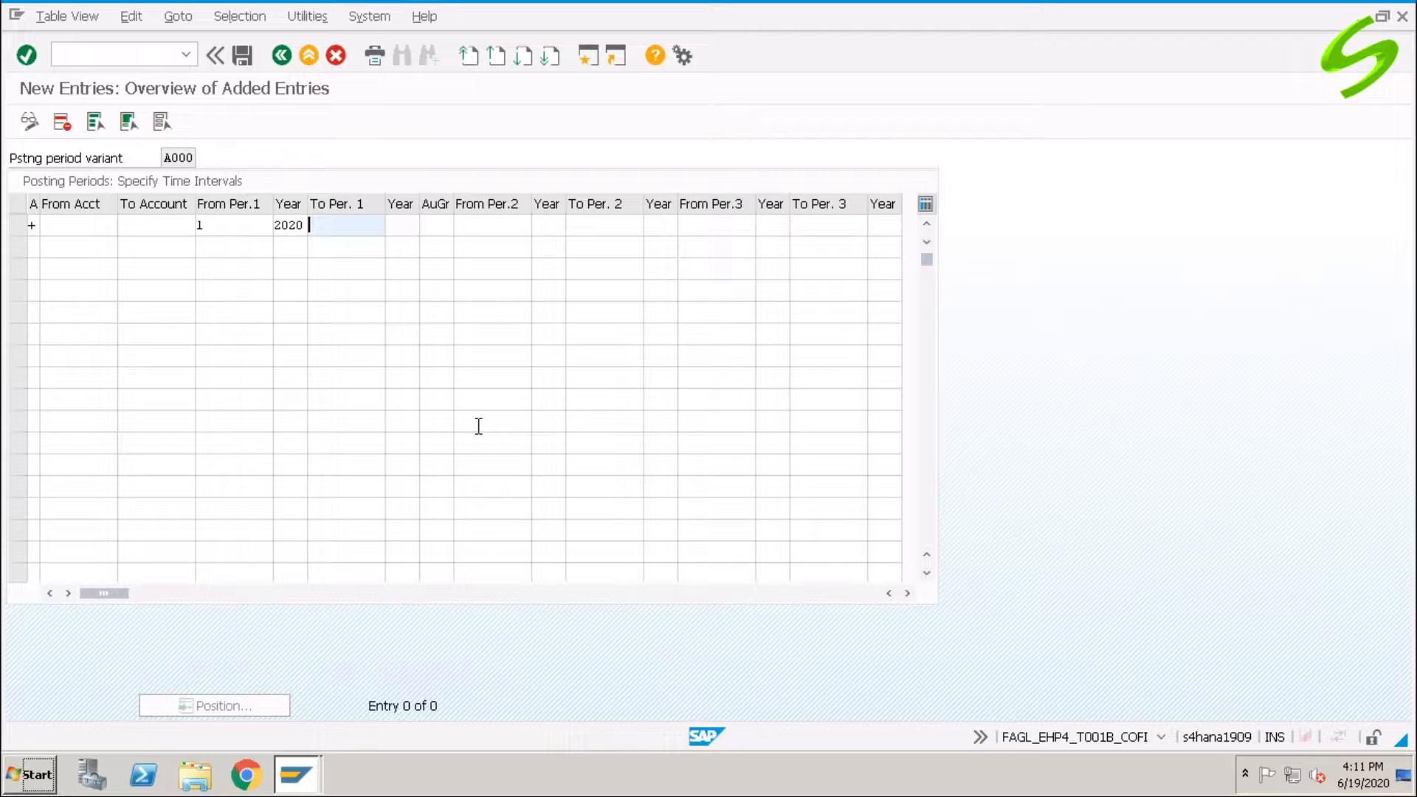
{"action": "type", "text": "12"}
{"action": "key", "text": "Tab"}
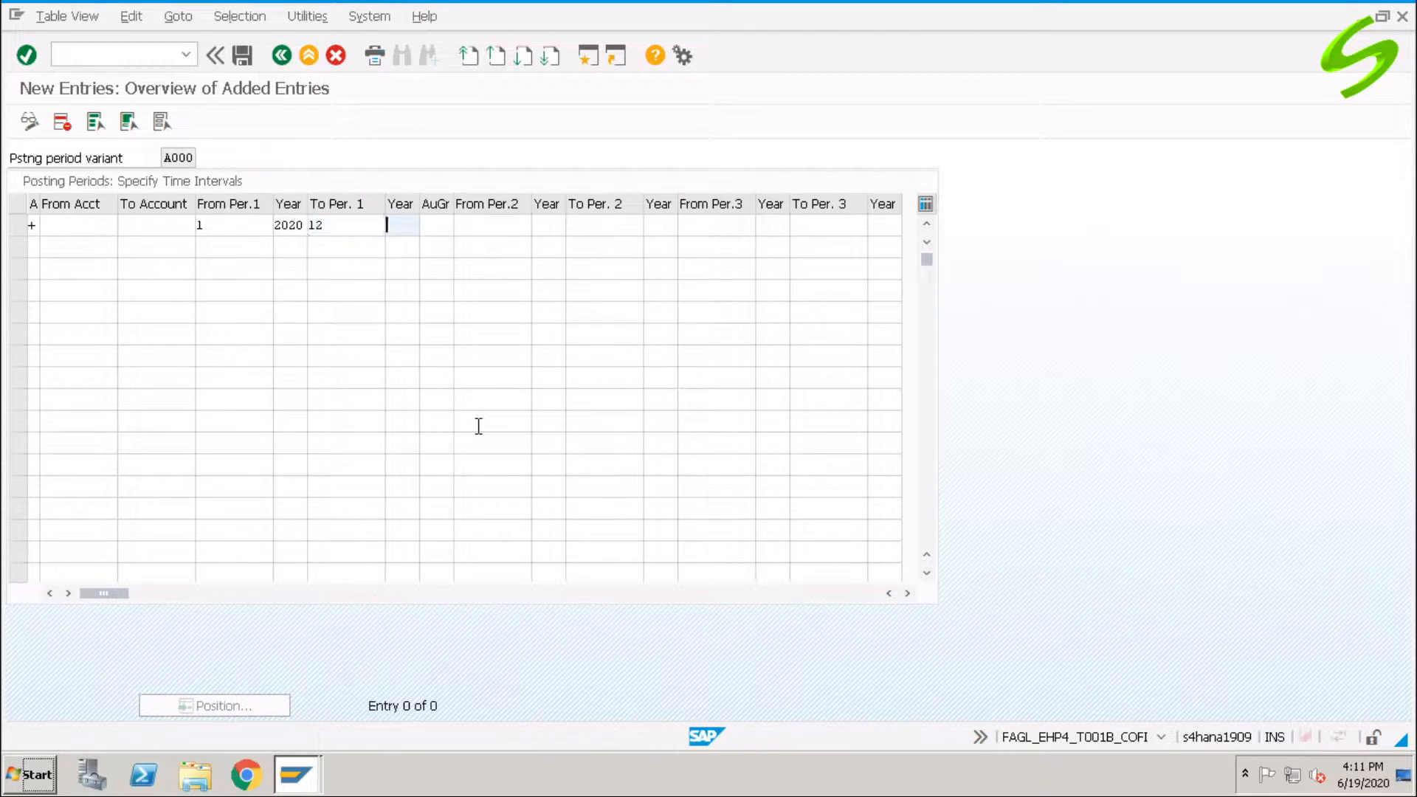
{"action": "type", "text": "2020"}
- Add an entry for account type A (Assets) with To Account ZZZZZZZZZZ
{"action": "left_click", "coordinate": [32, 246]}
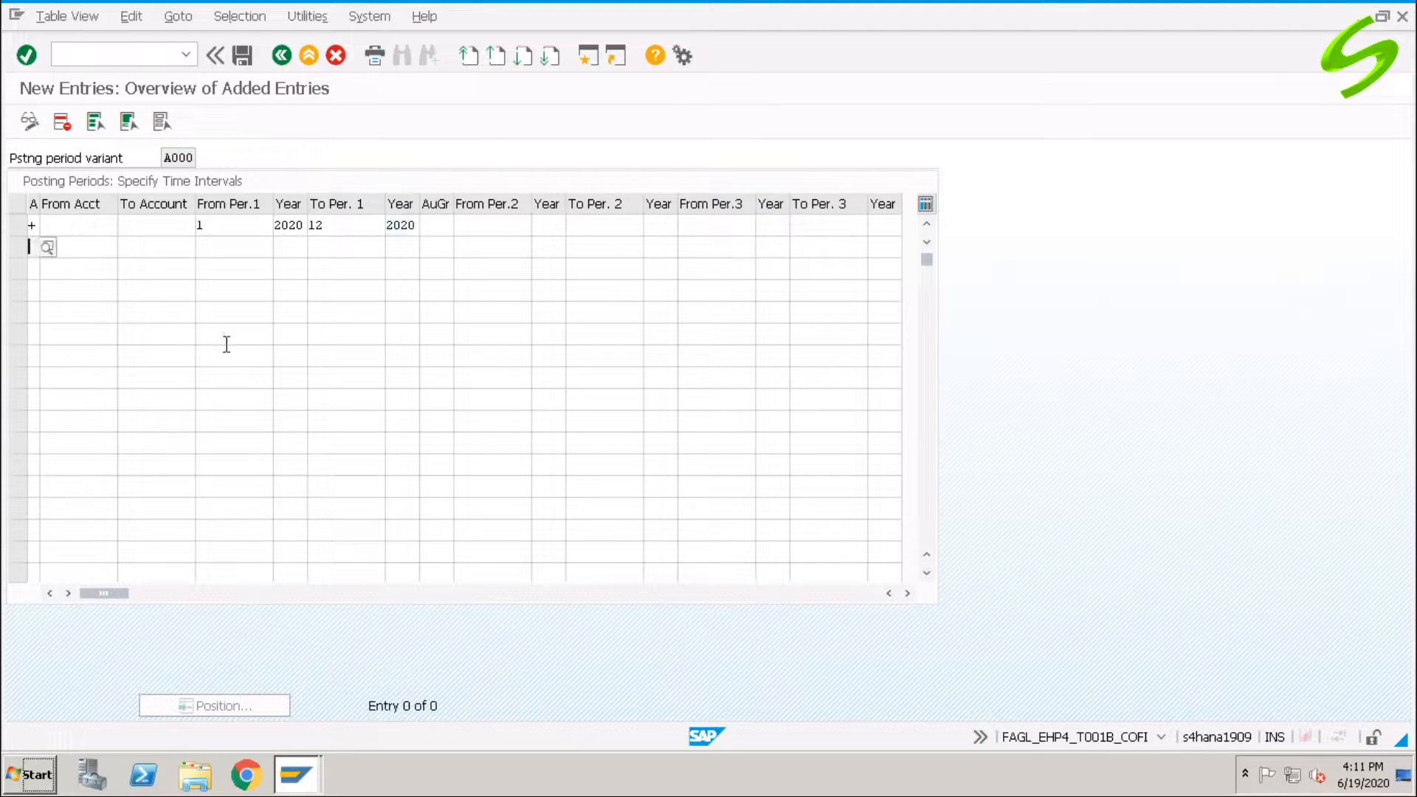
{"action": "left_click", "coordinate": [48, 247]}
{"action": "double_click", "coordinate": [374, 277]}
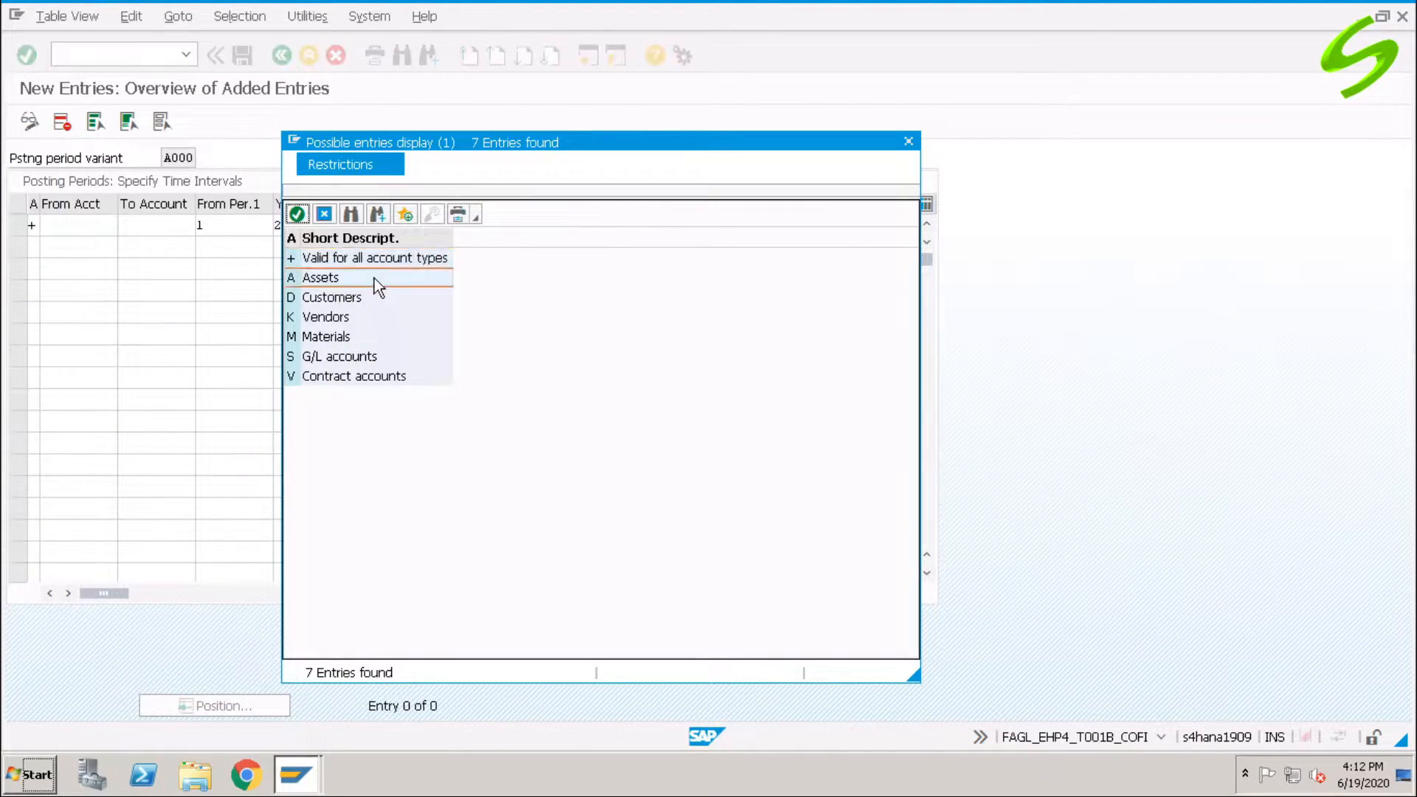
{"action": "key", "text": "Tab"}
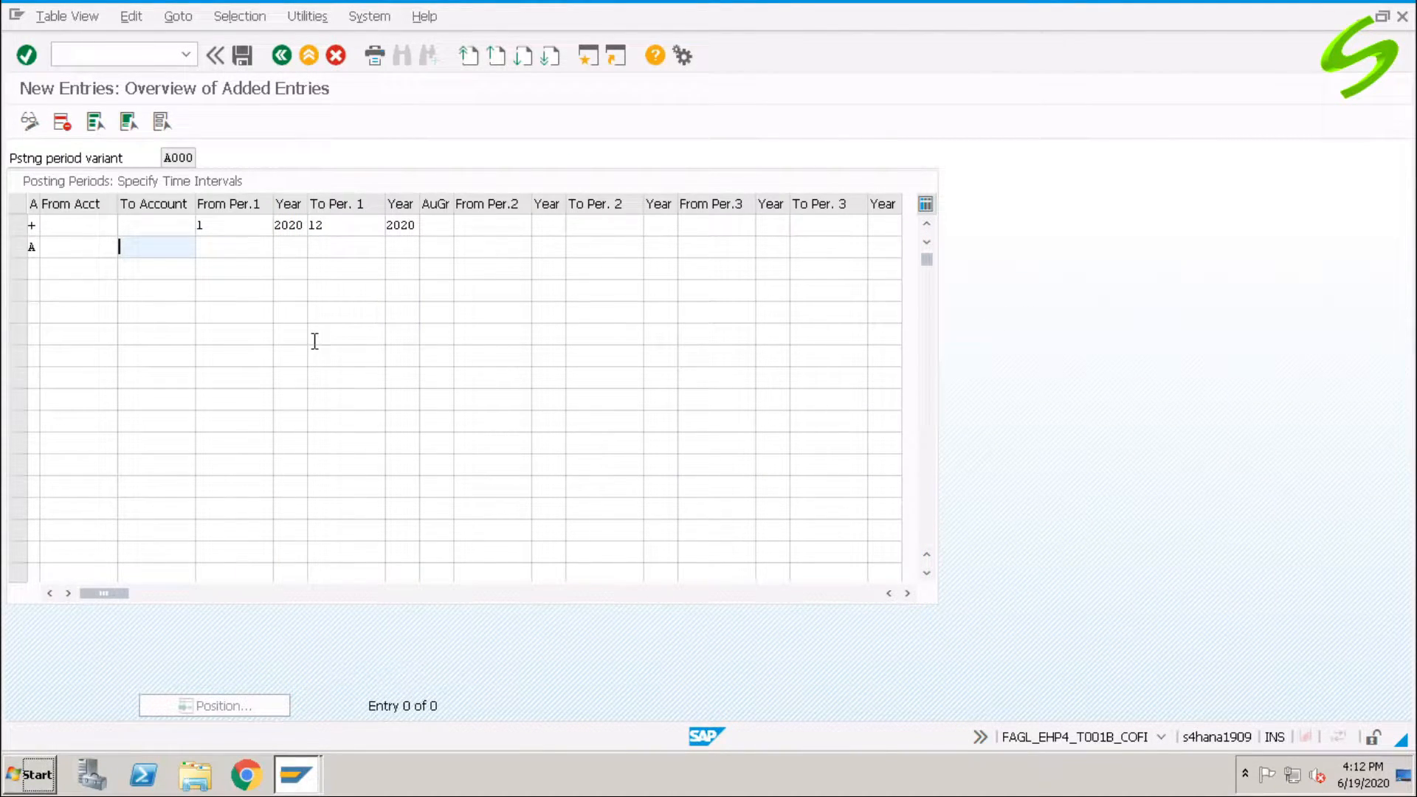
{"action": "type", "text": "zzzzzzzzzz"}
{"action": "key", "text": "Tab"}
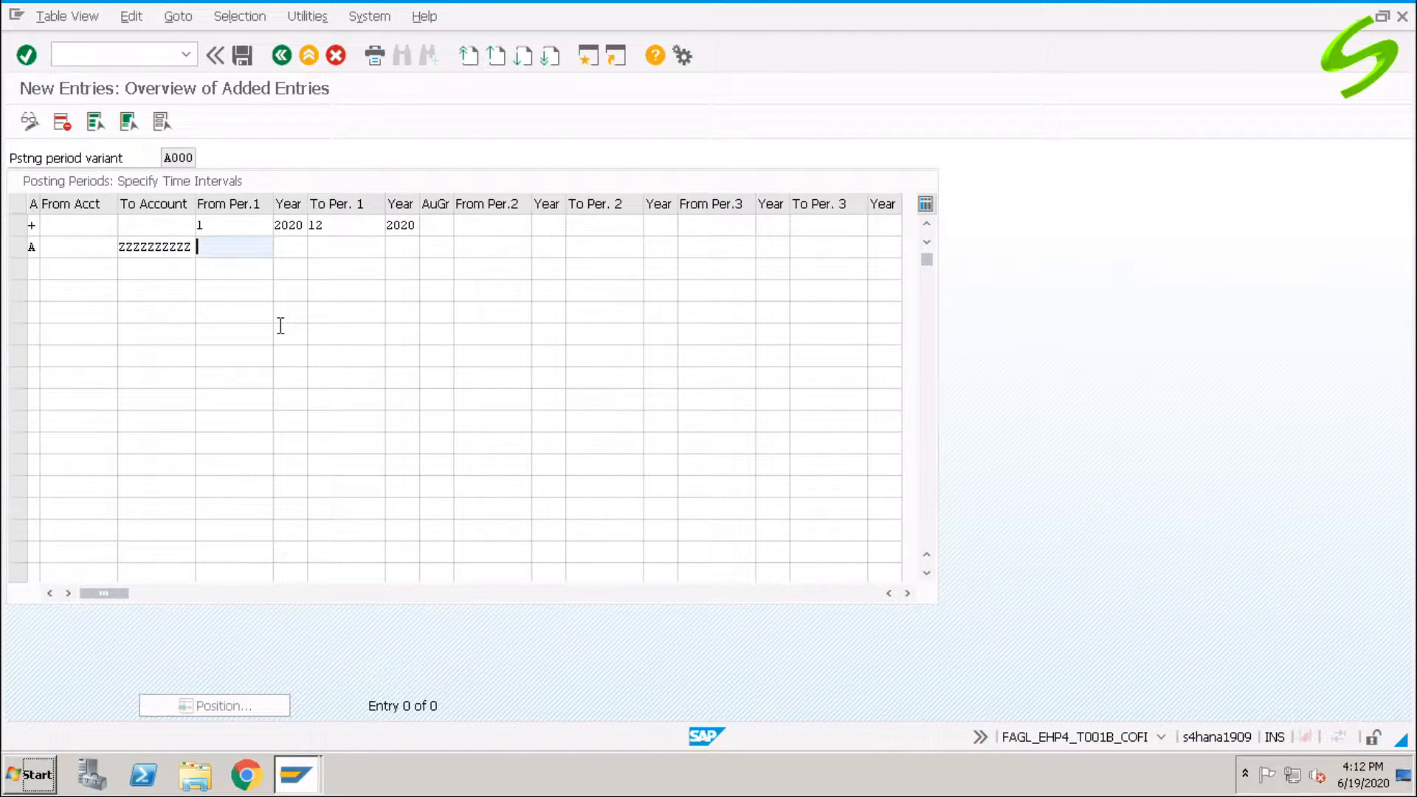
- Set the Assets entry's first interval from period 1 of 2020 to period 12 of 2020
{"action": "type", "text": "1"}
{"action": "key", "text": "Tab"}
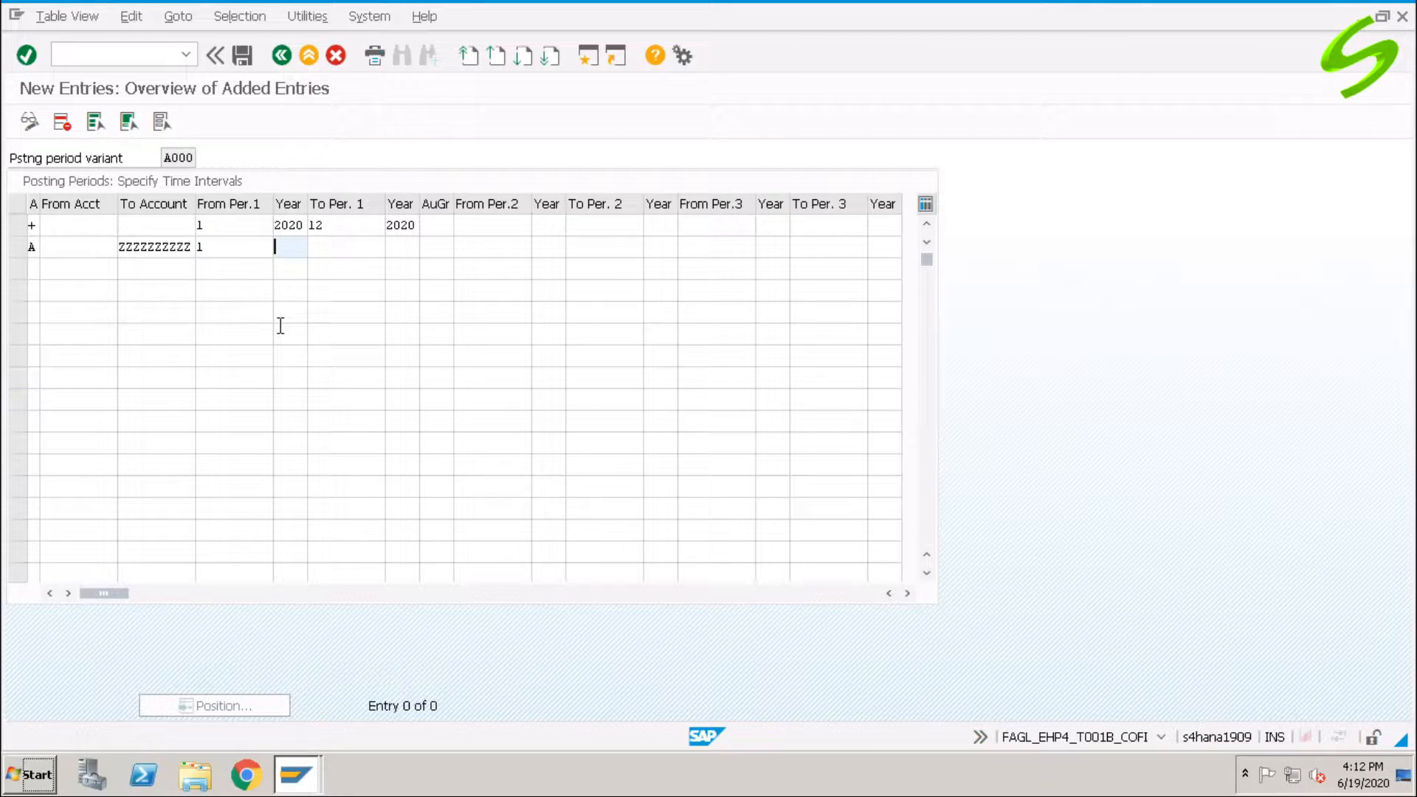
{"action": "type", "text": "2020"}
{"action": "key", "text": "Tab"}
{"action": "type", "text": "12"}
{"action": "key", "text": "Tab"}
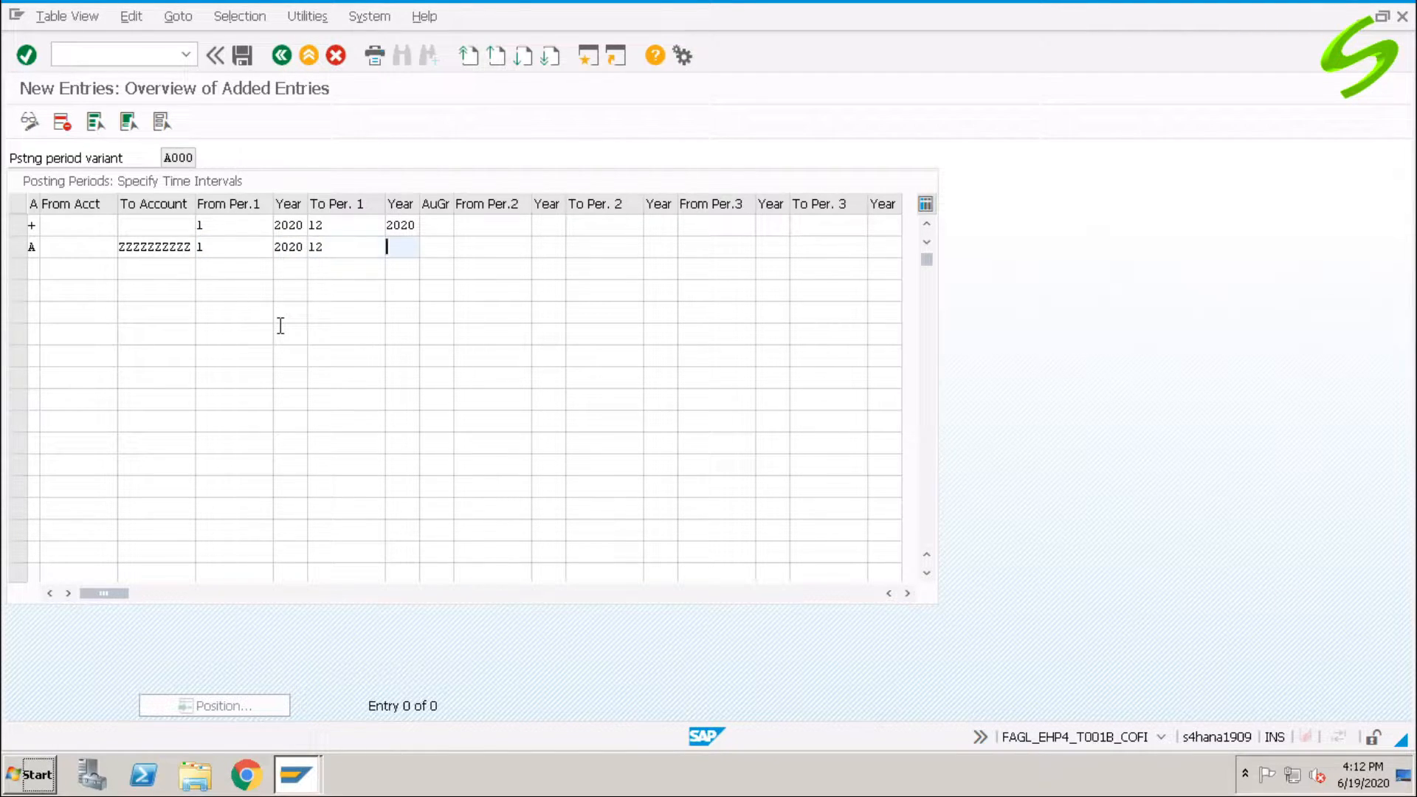
{"action": "type", "text": "2020"}
- Change the + entry's To Per. 1 to 1 and set it back to 12
{"action": "double_click", "coordinate": [345, 228]}
{"action": "type", "text": "1"}
{"action": "key", "text": "Tab"}
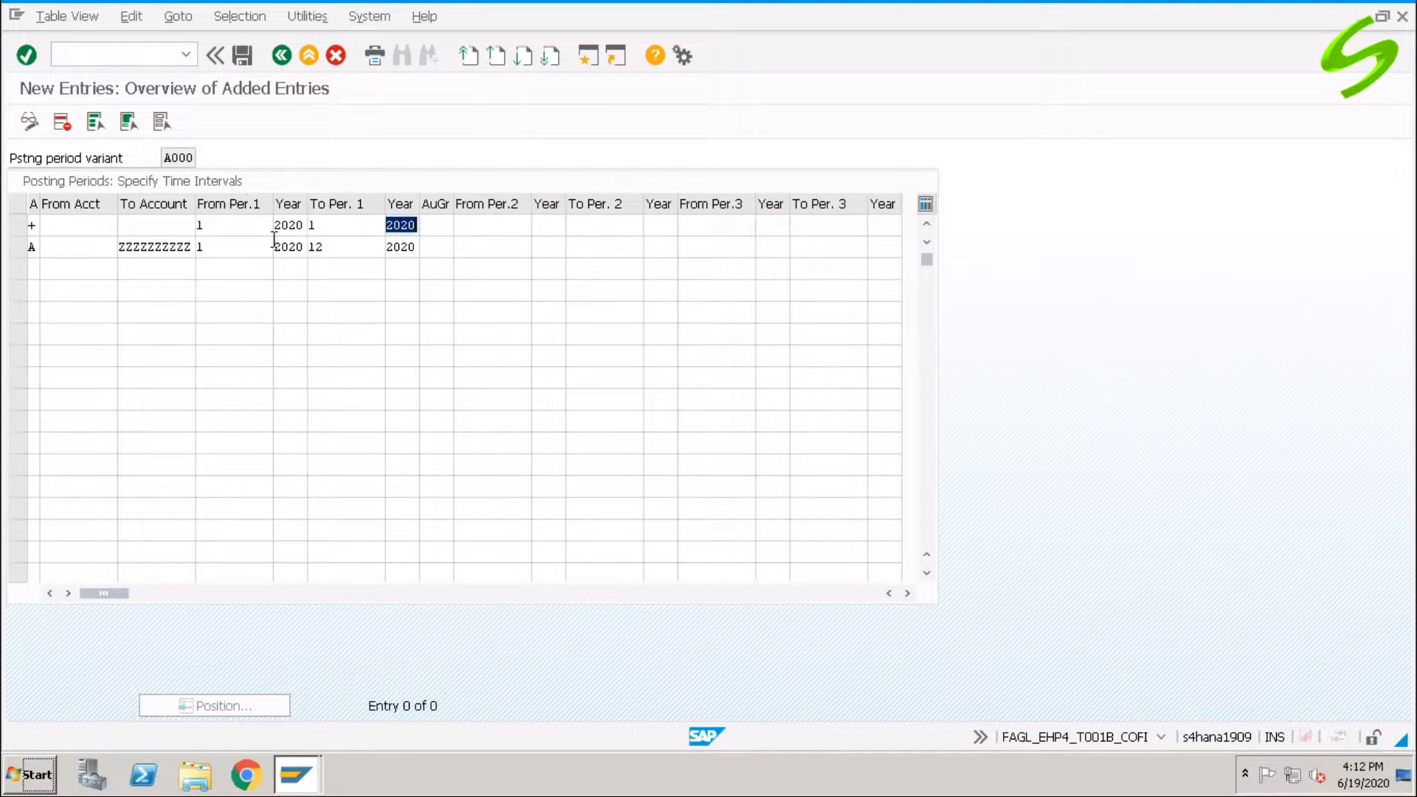
{"action": "double_click", "coordinate": [338, 225]}
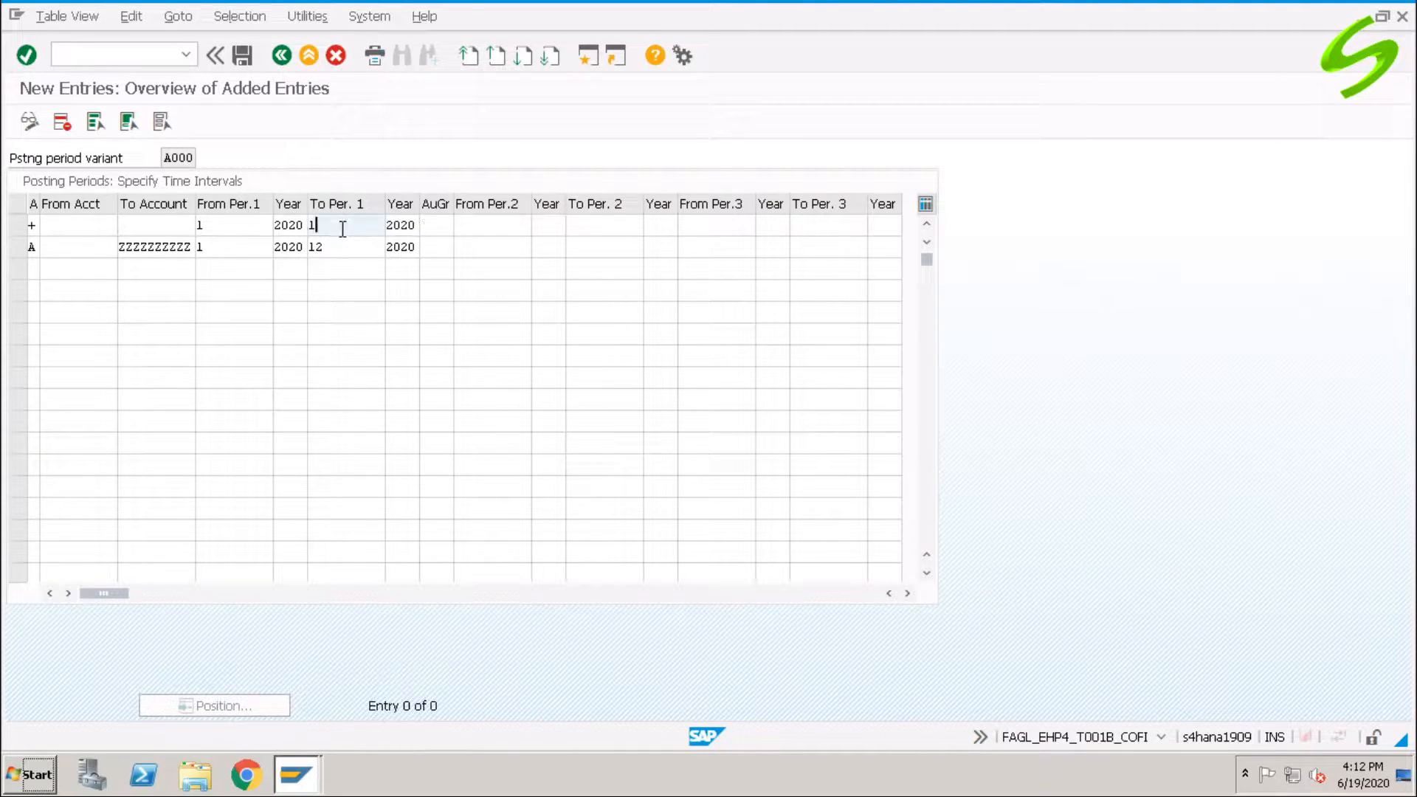
{"action": "type", "text": "12"}
- Add an entry for account type D (Customers) with To Account ZZZZZZZZZZ
{"action": "left_click", "coordinate": [33, 268]}
{"action": "left_click", "coordinate": [47, 269]}
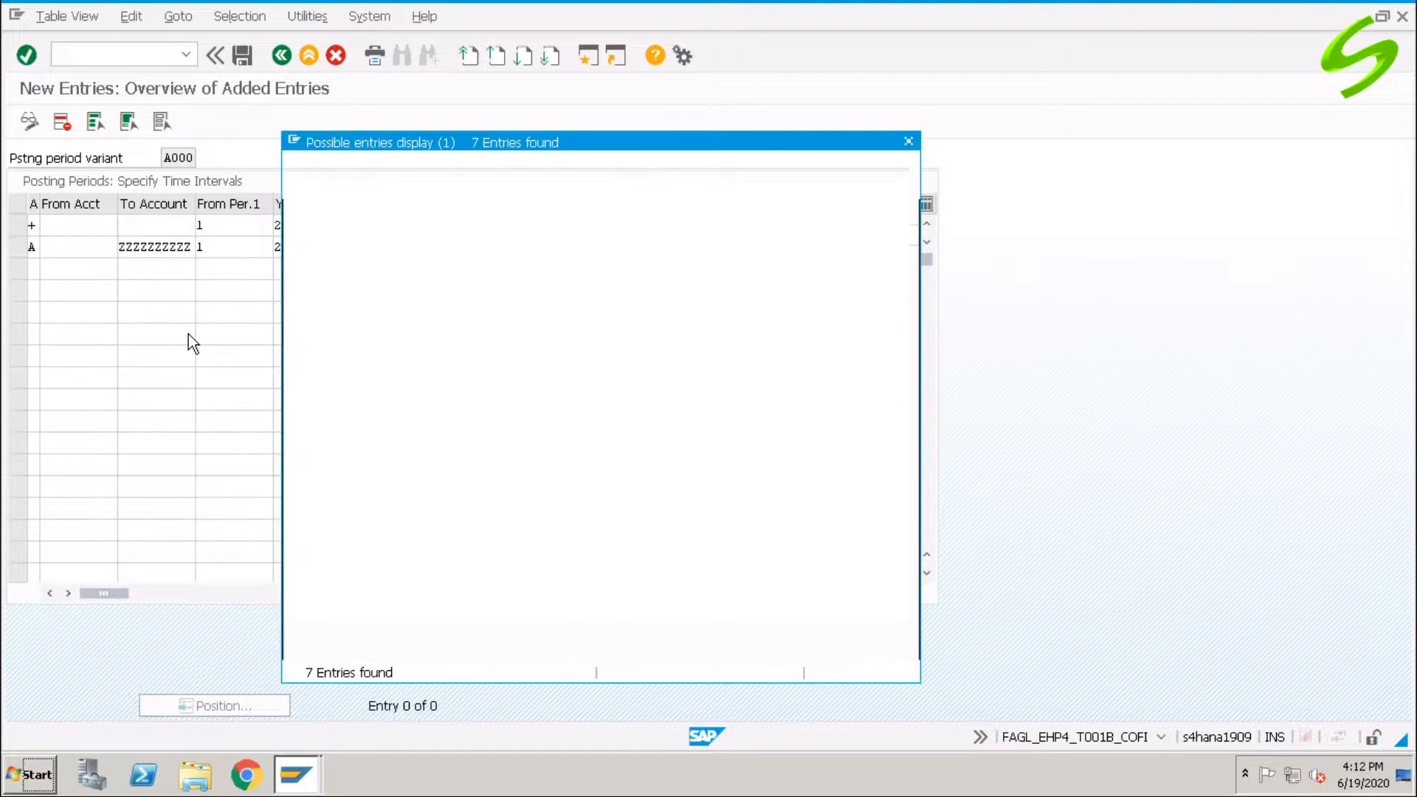
{"action": "double_click", "coordinate": [334, 297]}
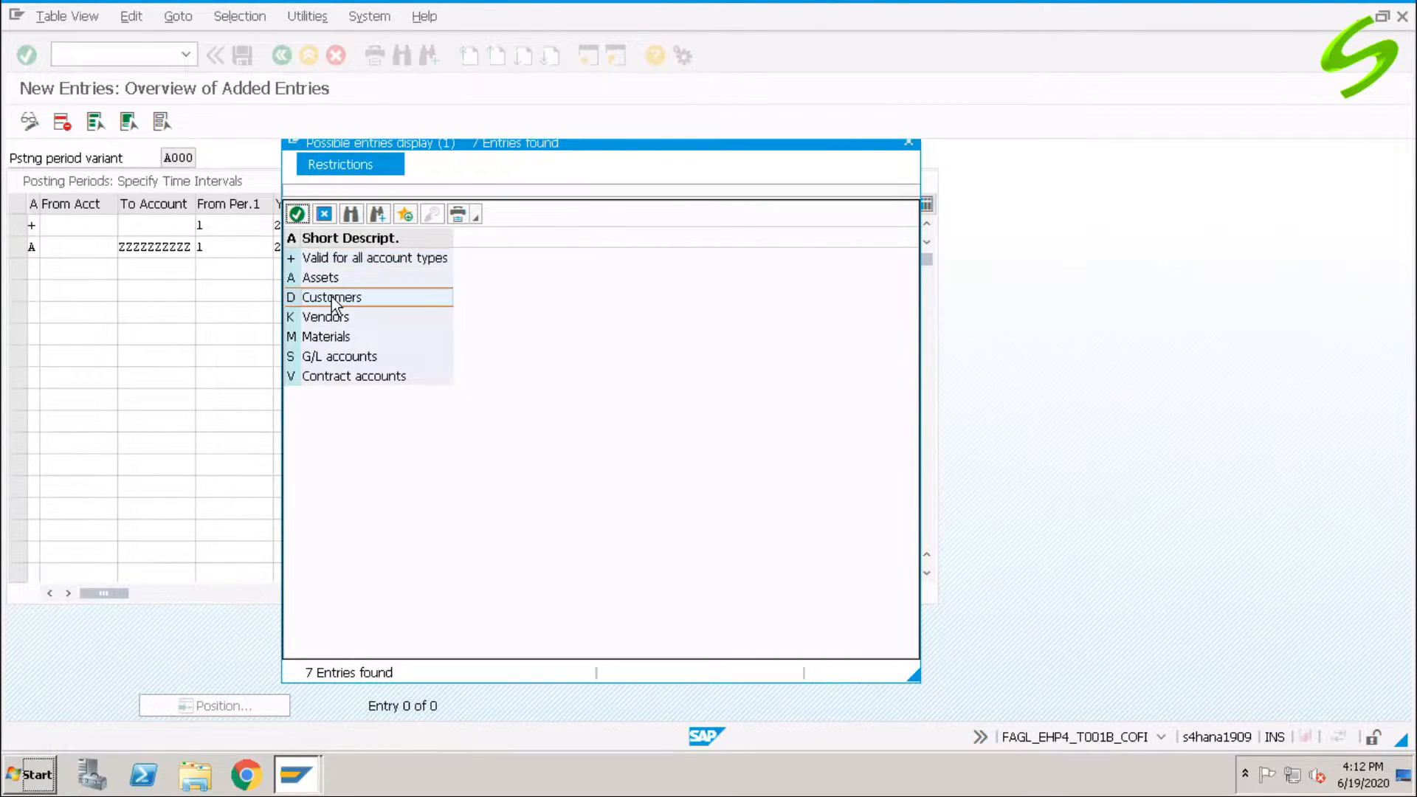
{"action": "key", "text": "Tab"}
{"action": "key", "text": "Tab"}
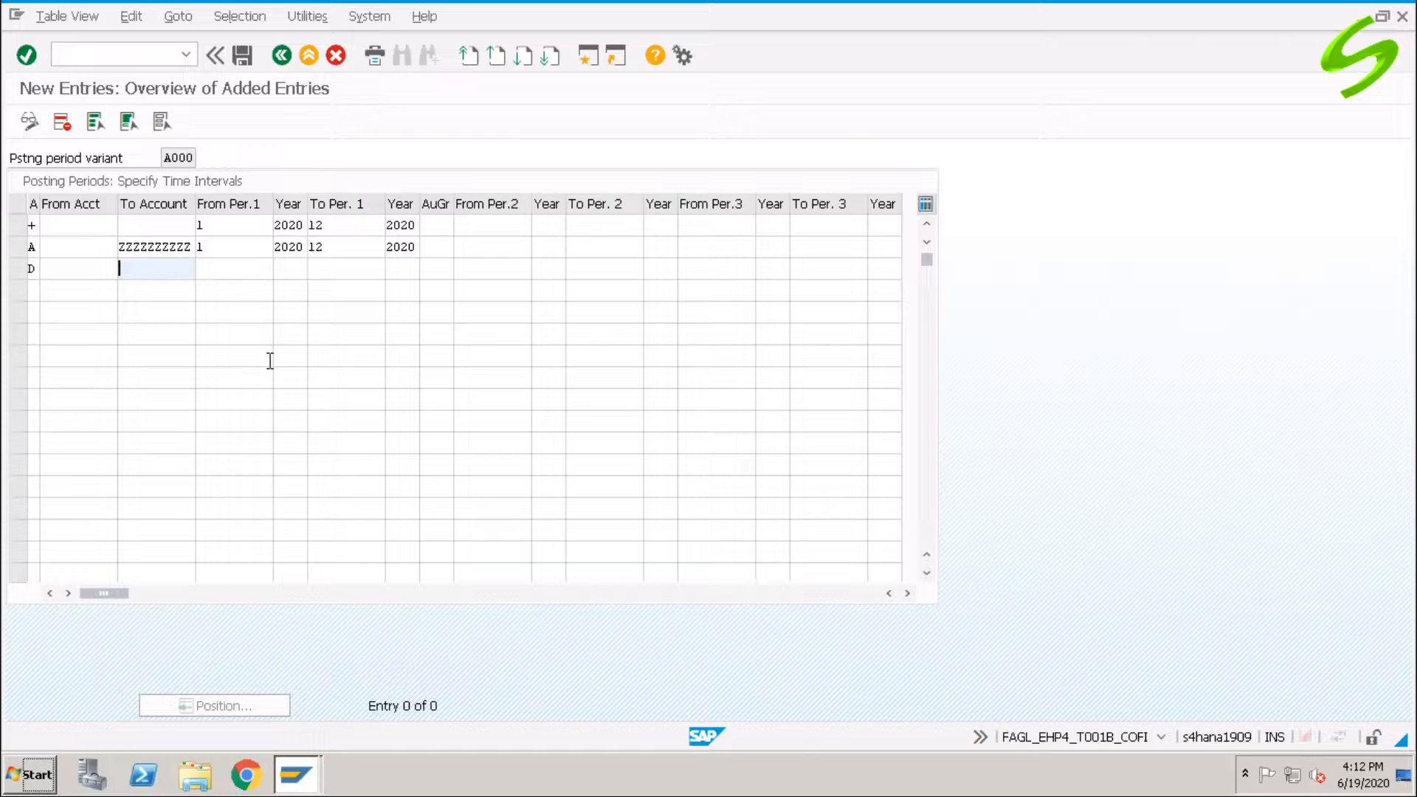
{"action": "type", "text": "z"}
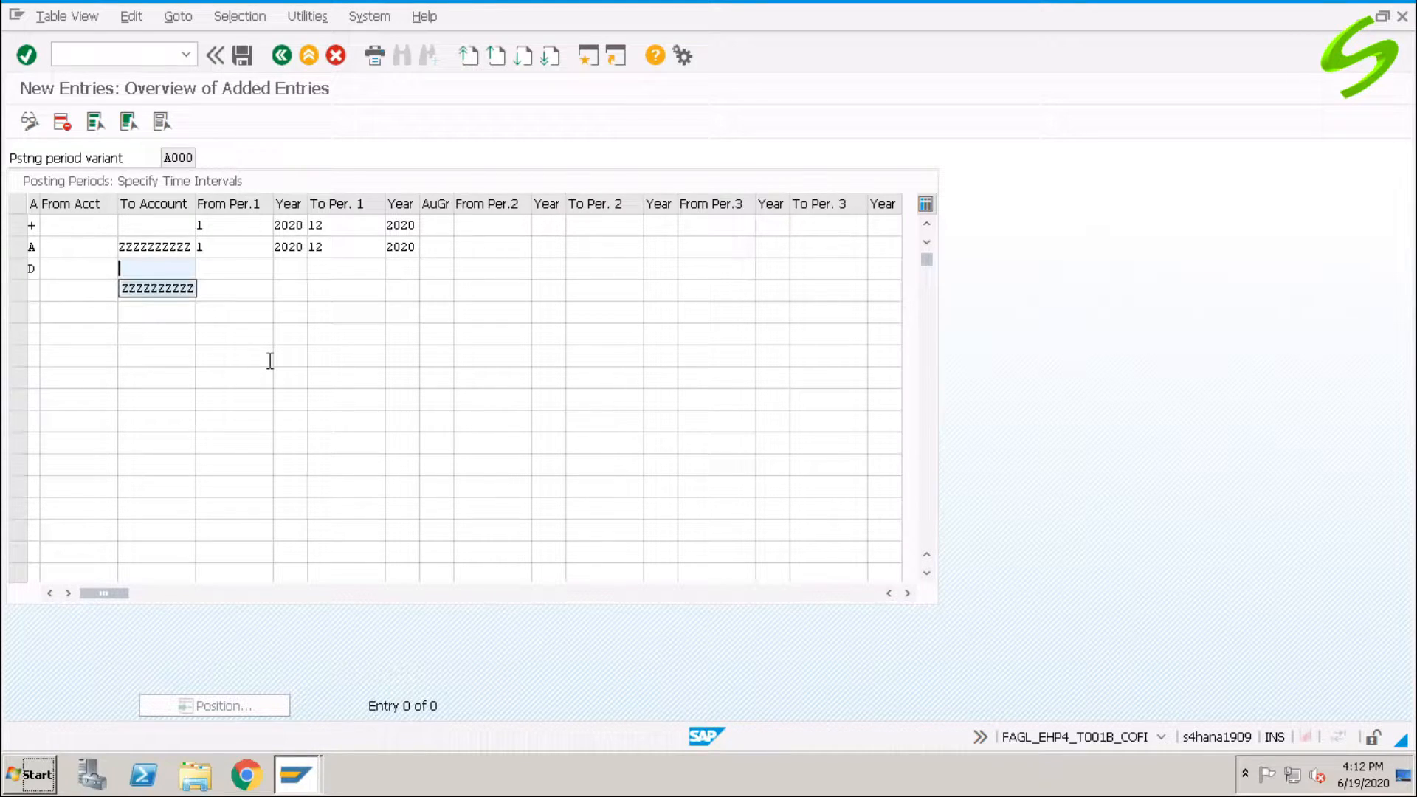
{"action": "key", "text": "Down"}
{"action": "key", "text": "Return"}
- Set the Customers entry's first interval from period 1 of 2020 to period 12 of 2020
{"action": "type", "text": "1"}
{"action": "key", "text": "Tab"}
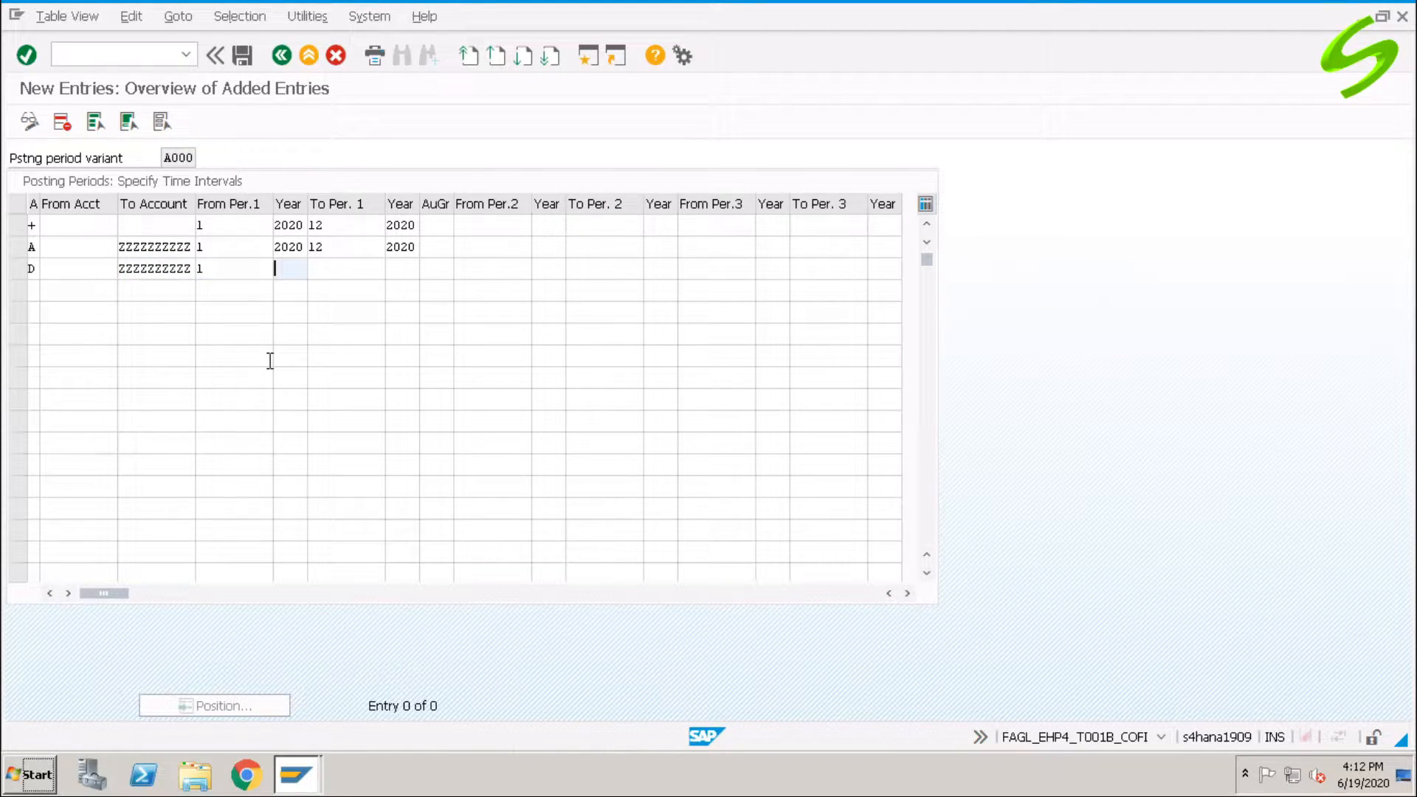
{"action": "type", "text": "202"}
{"action": "key", "text": "Down"}
{"action": "key", "text": "Return"}
{"action": "type", "text": "1"}
{"action": "key", "text": "Down"}
{"action": "key", "text": "Return"}
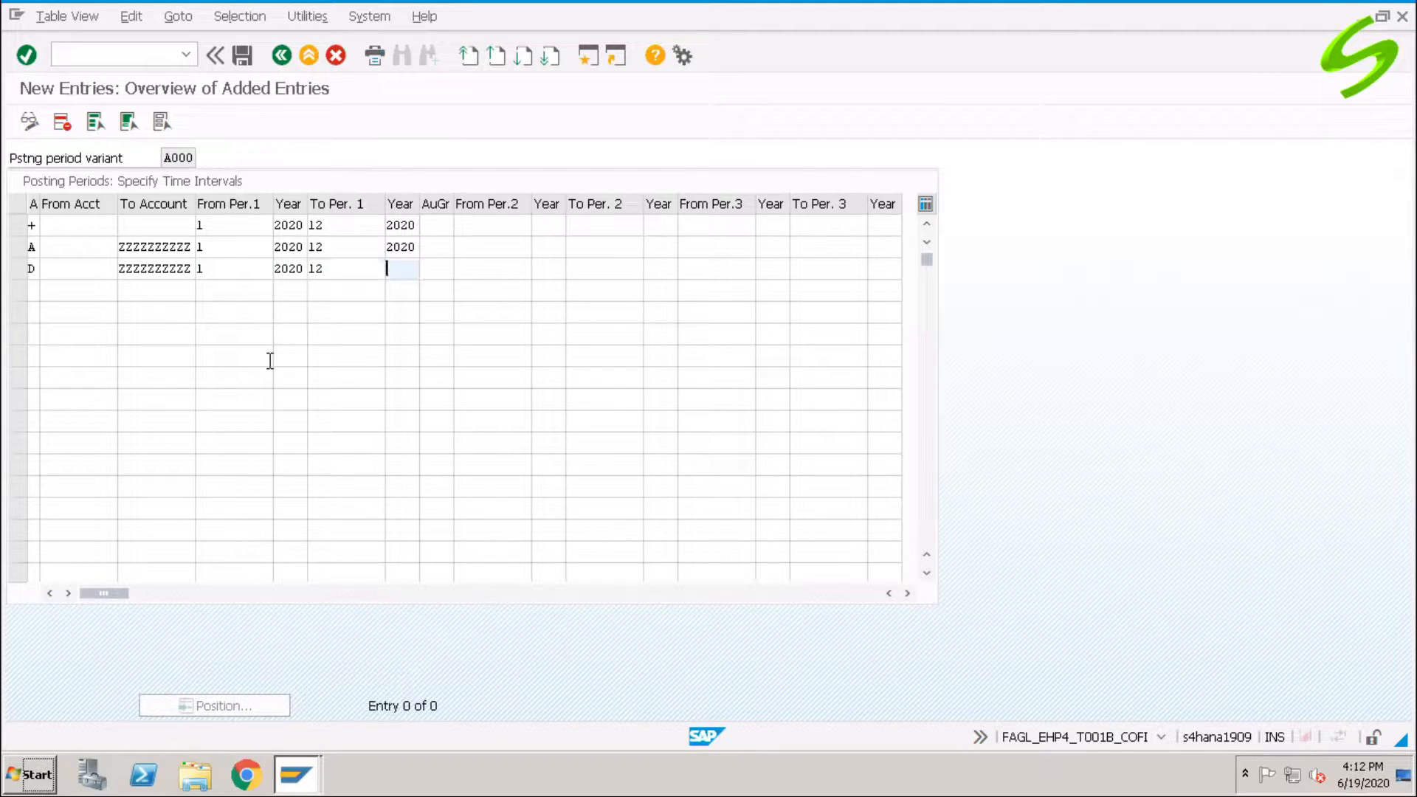
{"action": "type", "text": "20"}
{"action": "key", "text": "Down"}
{"action": "key", "text": "Return"}
- Add an entry for account type K (Vendors) with To Account ZZZZZZZZZZ
{"action": "left_click", "coordinate": [34, 289]}
{"action": "key", "text": "F4"}
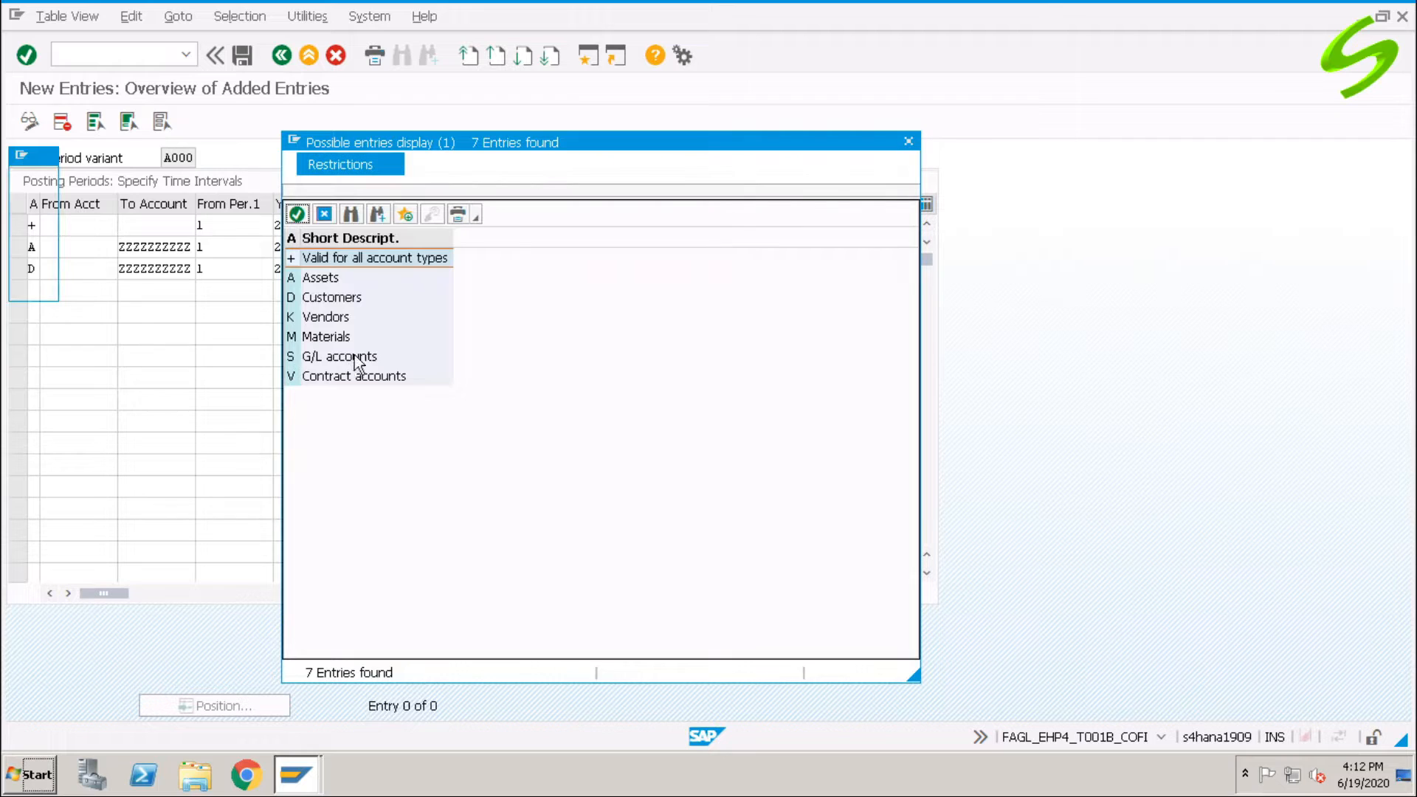
{"action": "double_click", "coordinate": [339, 318]}
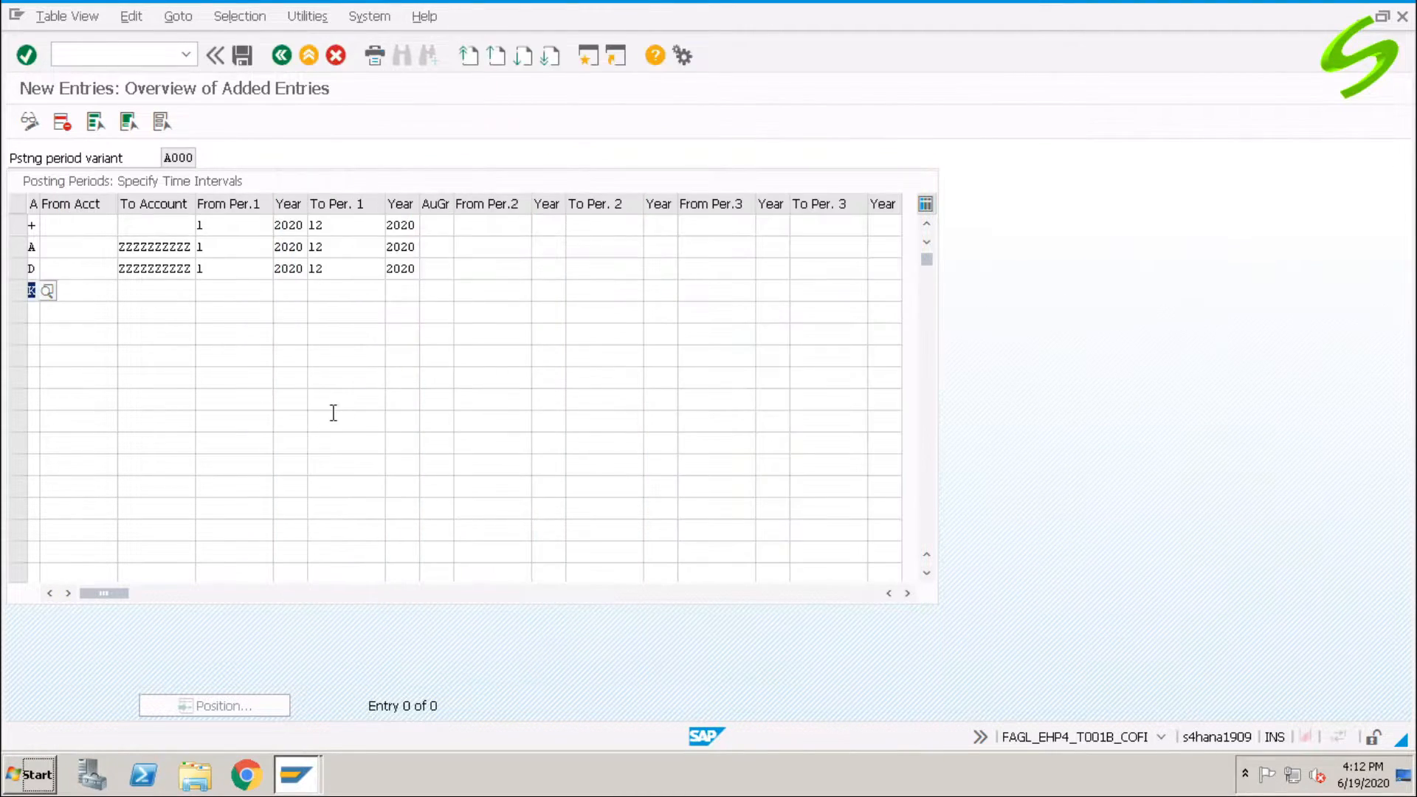
{"action": "key", "text": "Tab"}
{"action": "key", "text": "Tab"}
{"action": "type", "text": "ZZZZZZZZZZ"}
{"action": "key", "text": "Down"}
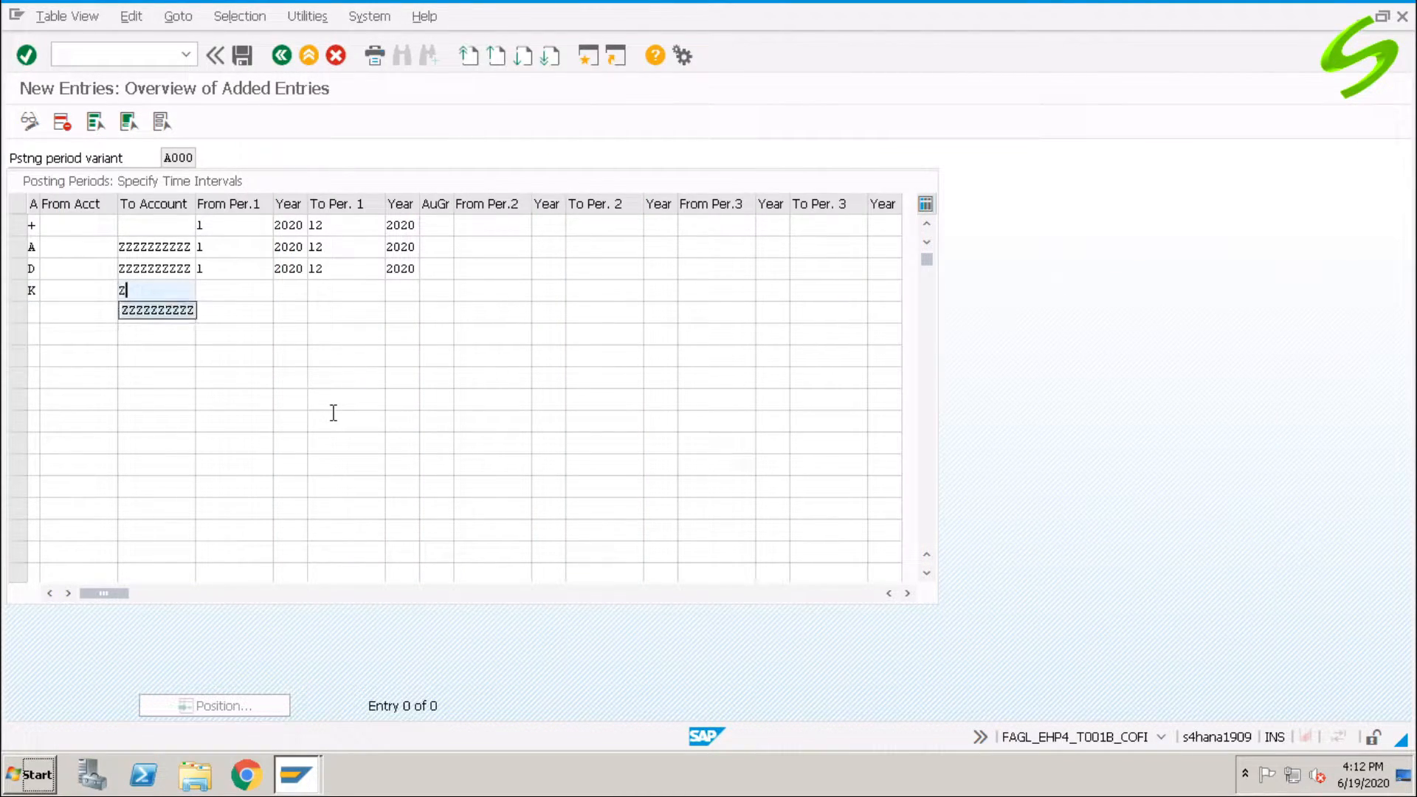
{"action": "key", "text": "Return"}
{"action": "key", "text": "Tab"}
- Set the Vendors entry's first interval from period 1 of 2020 to period 12 of 2020
{"action": "type", "text": "2"}
{"action": "key", "text": "BackSpace"}
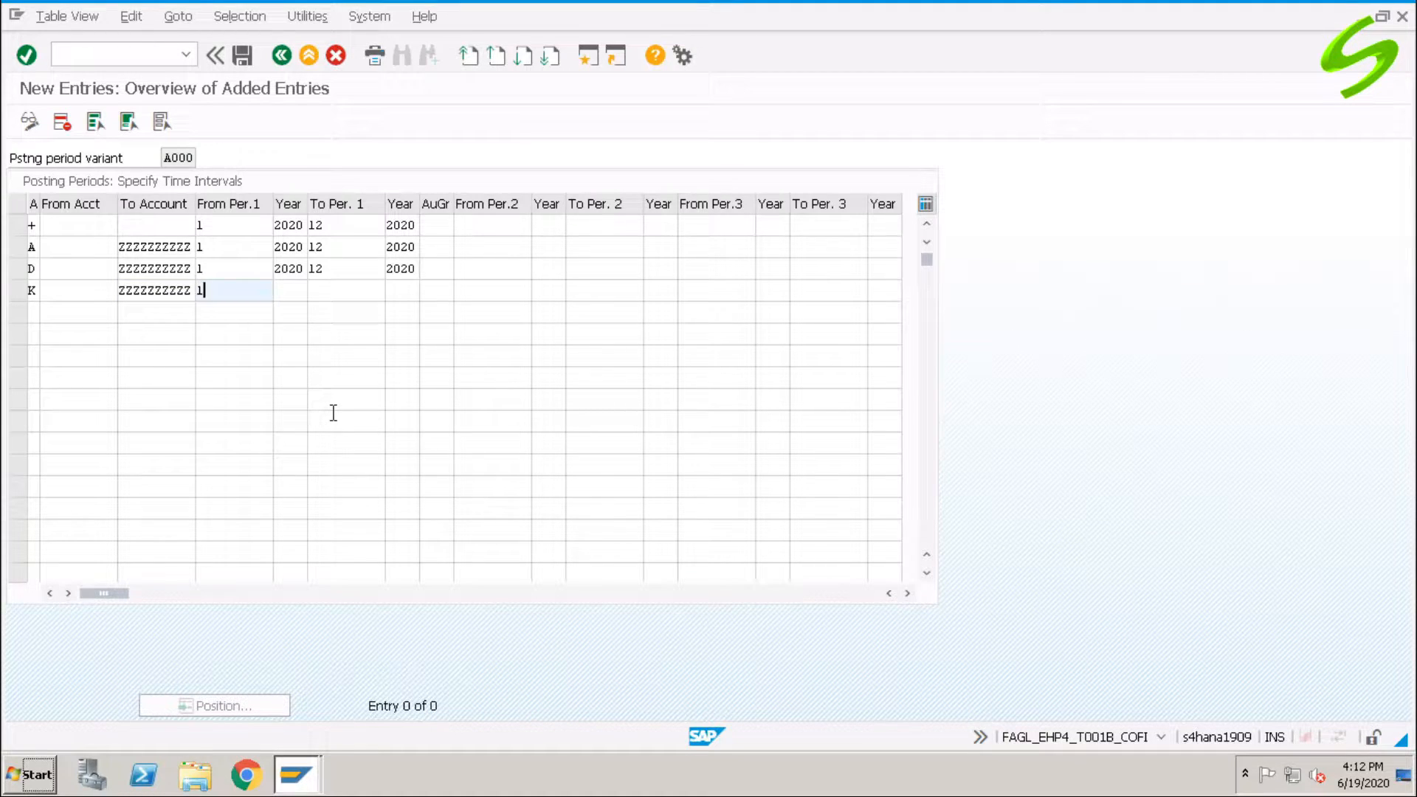
{"action": "type", "text": "1"}
{"action": "key", "text": "Tab"}
{"action": "type", "text": "2"}
{"action": "key", "text": "Down"}
{"action": "key", "text": "Return"}
{"action": "key", "text": "Tab"}
{"action": "type", "text": "1"}
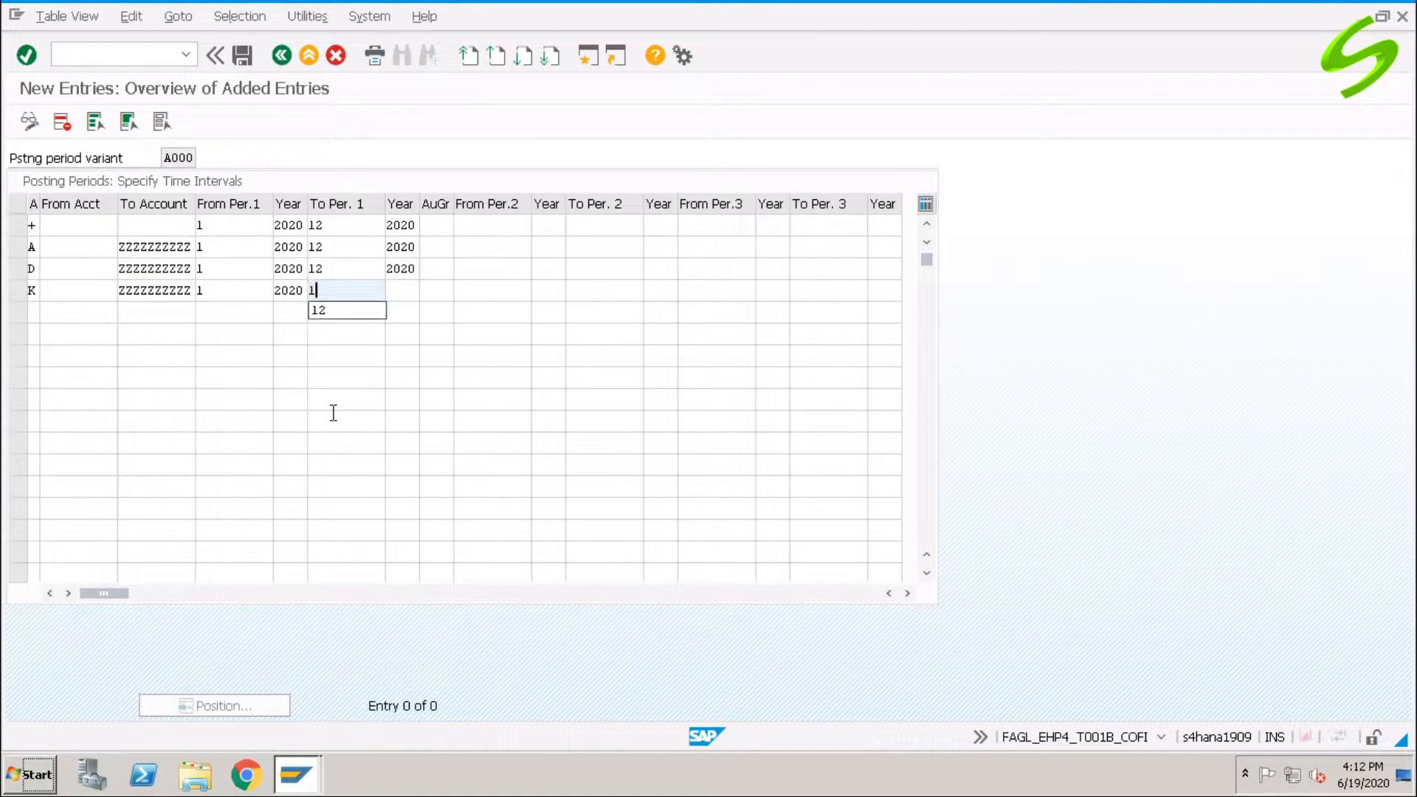
{"action": "key", "text": "Down"}
{"action": "key", "text": "Return"}
{"action": "key", "text": "Tab"}
{"action": "type", "text": "2"}
{"action": "key", "text": "Down"}
{"action": "key", "text": "Return"}
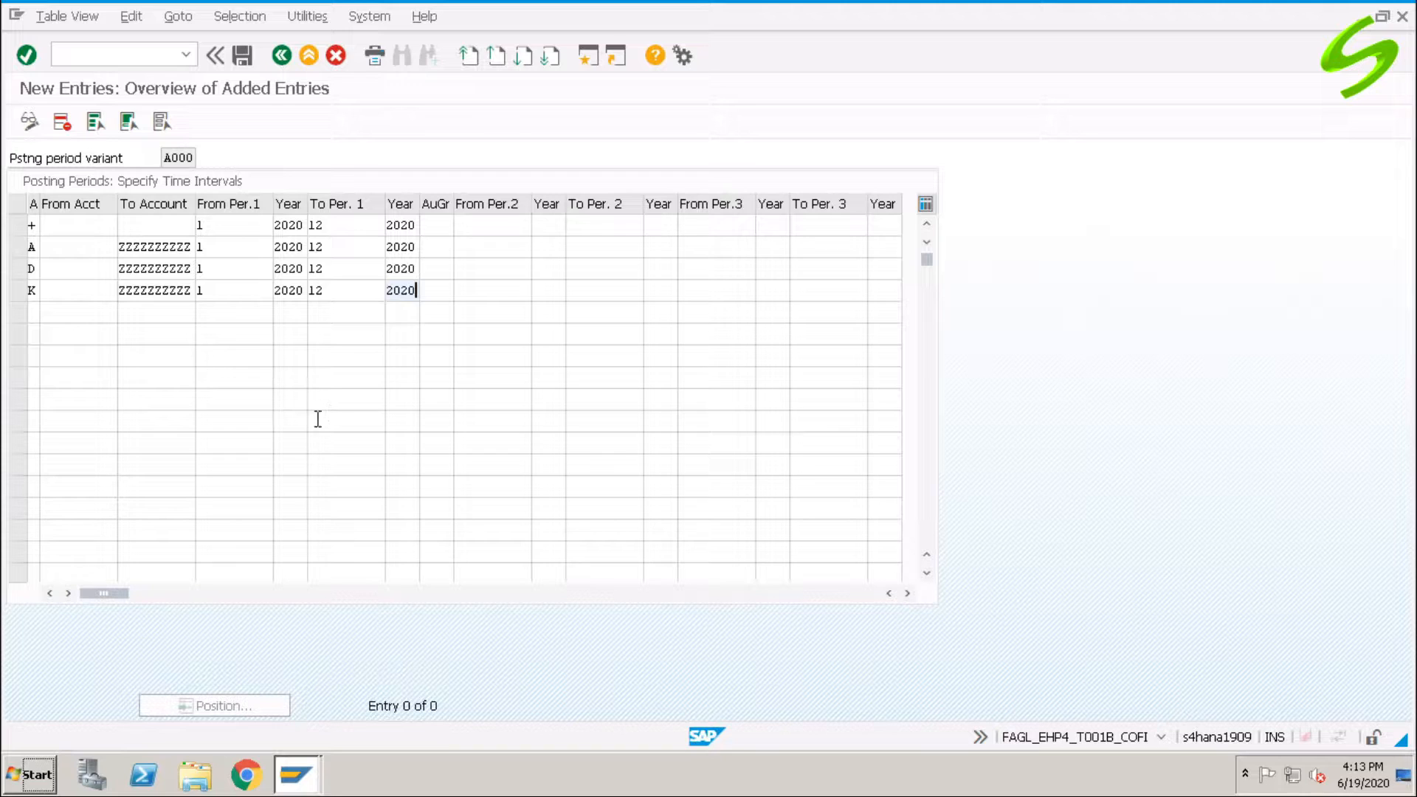
- Add an entry for account type M (Materials) with To Account ZZZZZZZZZZ
{"action": "left_click", "coordinate": [33, 315]}
{"action": "key", "text": "F4"}
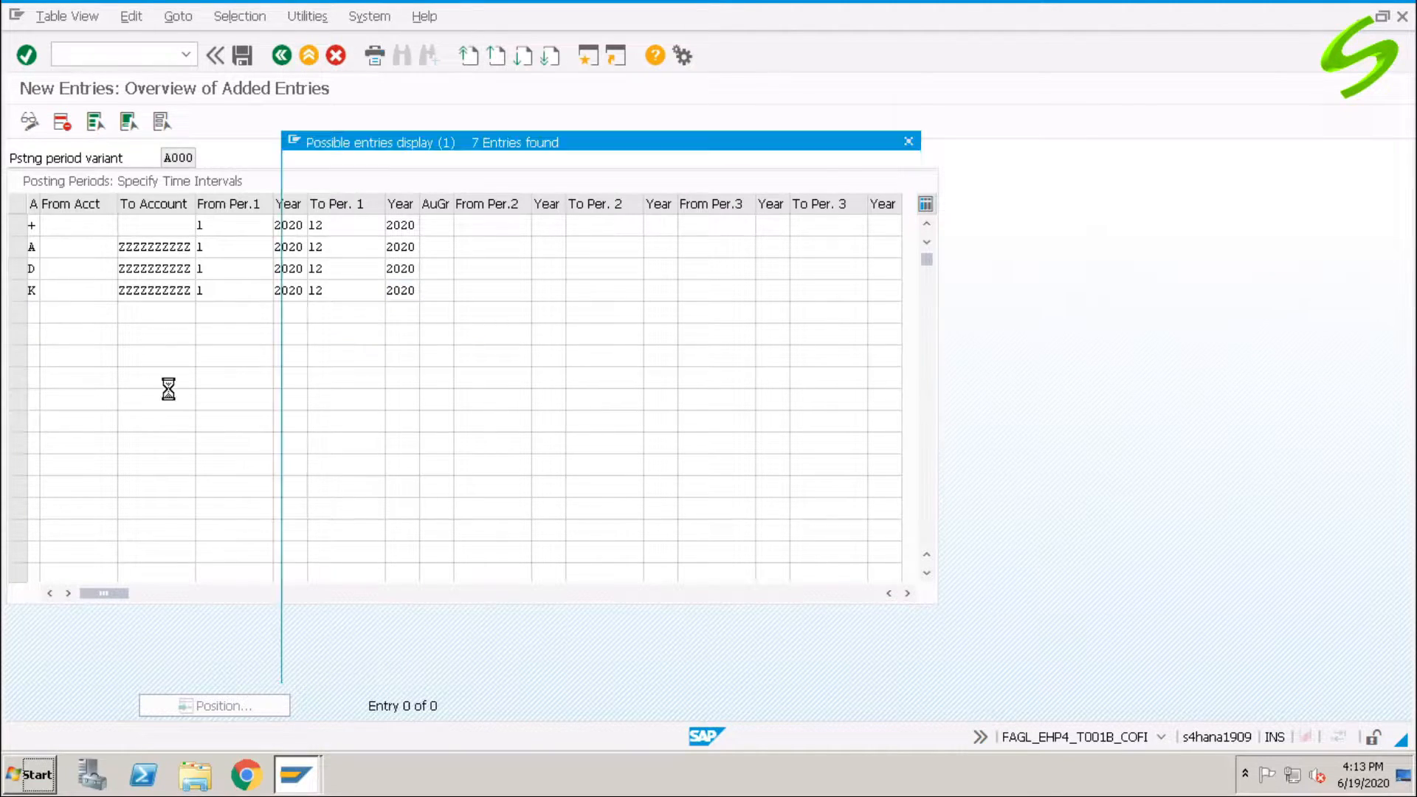
{"action": "left_click", "coordinate": [324, 336]}
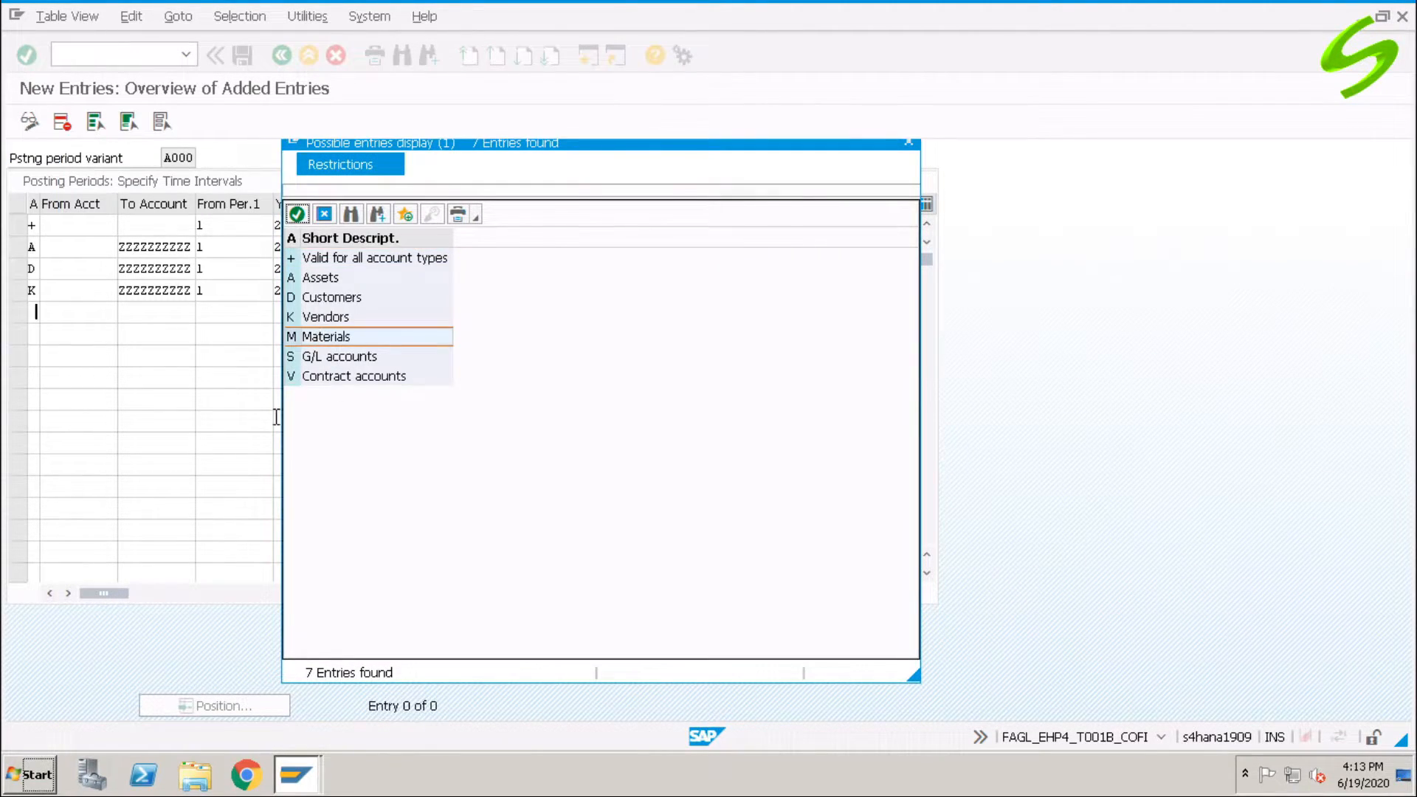
{"action": "key", "text": "Return"}
{"action": "key", "text": "Tab"}
{"action": "type", "text": "z"}
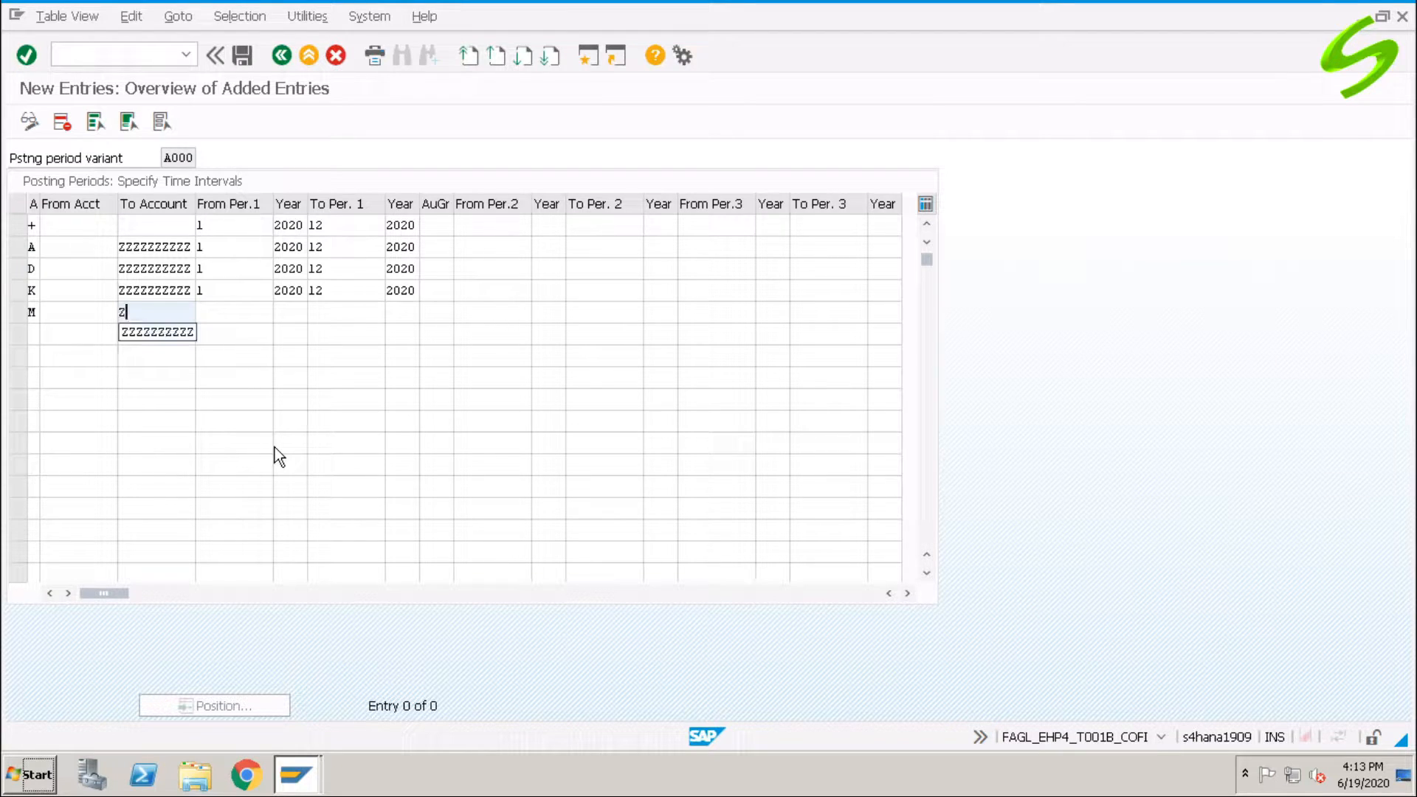
{"action": "key", "text": "Down"}
{"action": "key", "text": "Return"}
{"action": "key", "text": "Tab"}
- Set the Materials entry's first interval from period 1 of 2020 to period 12 of 2020
{"action": "type", "text": "1"}
{"action": "key", "text": "Tab"}
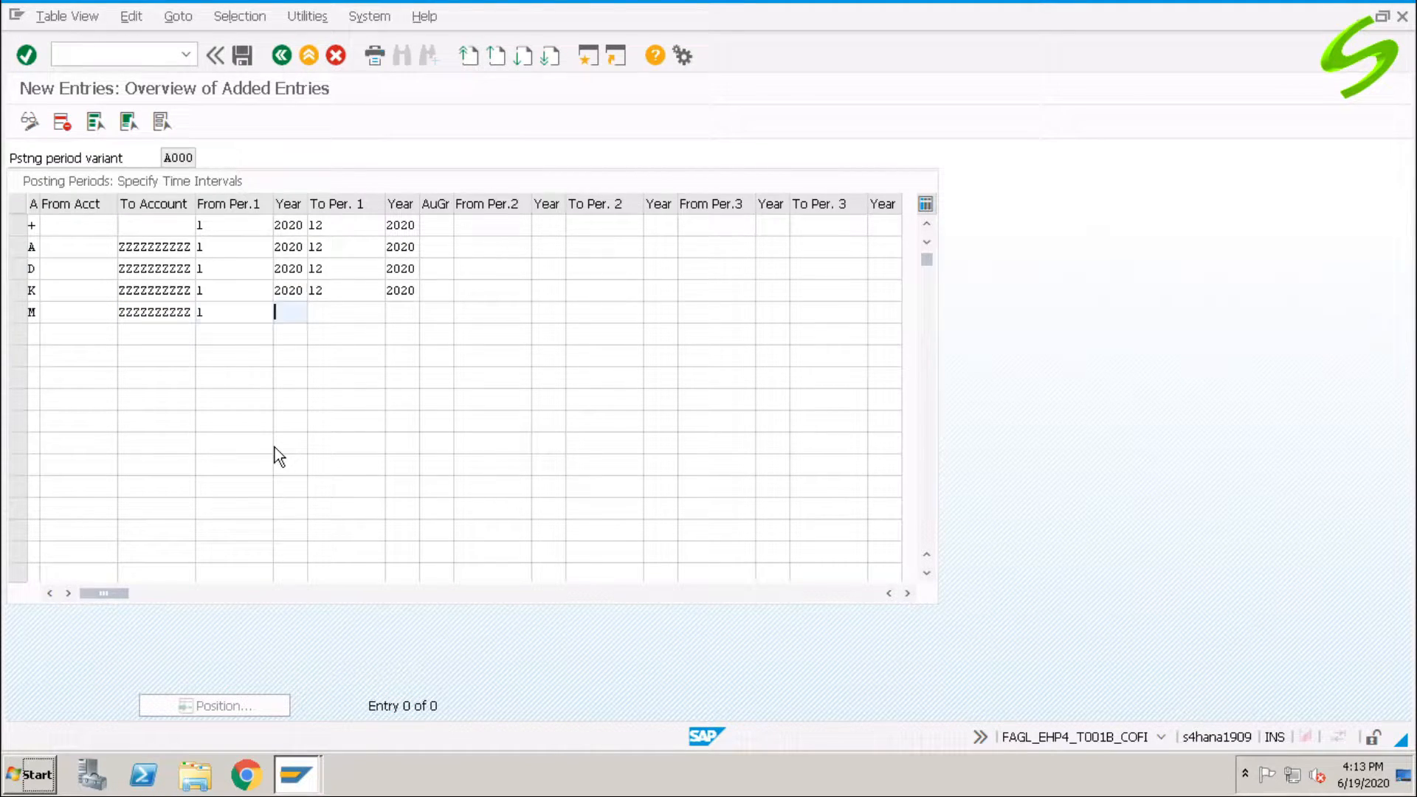
{"action": "type", "text": "2020"}
{"action": "key", "text": "Tab"}
{"action": "type", "text": "12"}
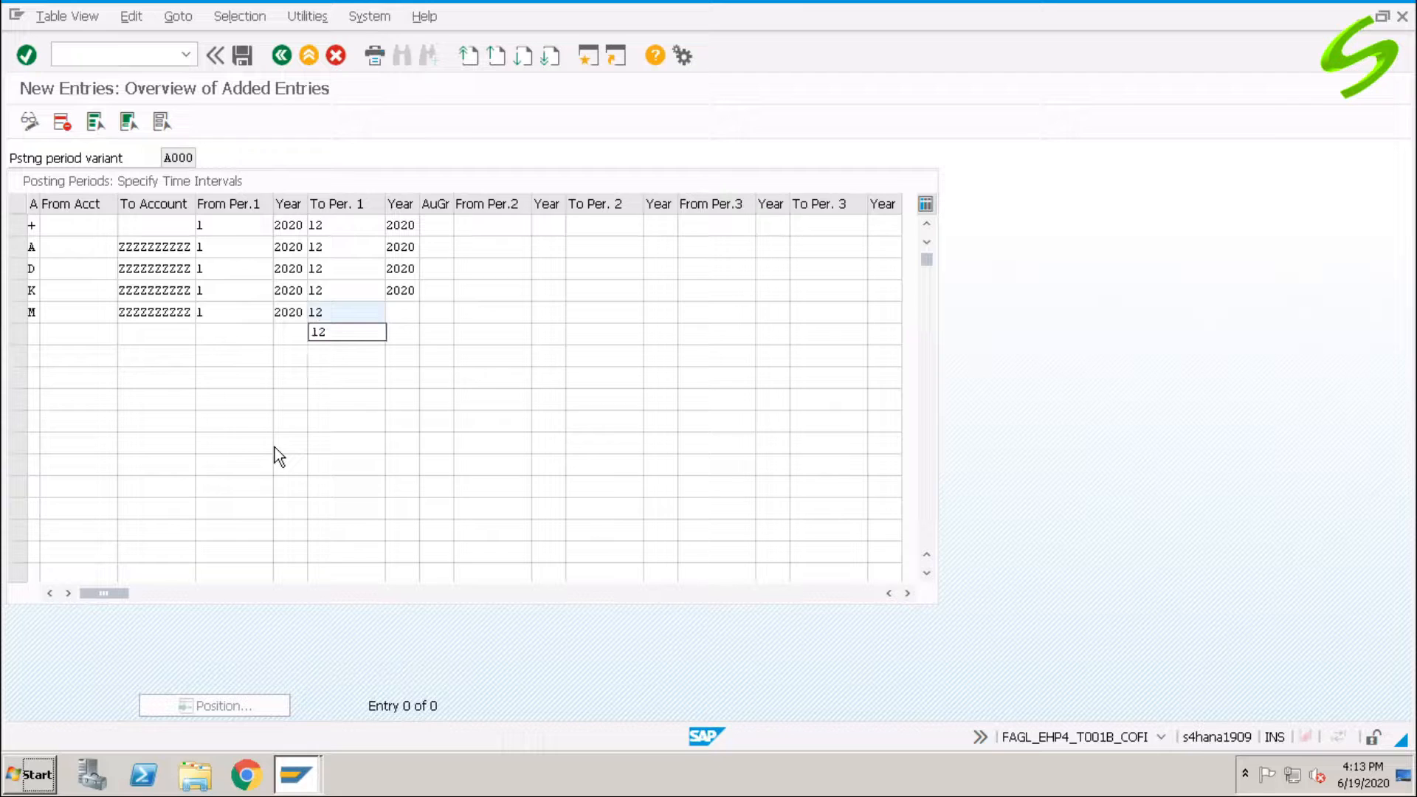
{"action": "key", "text": "Tab"}
{"action": "type", "text": "2020"}
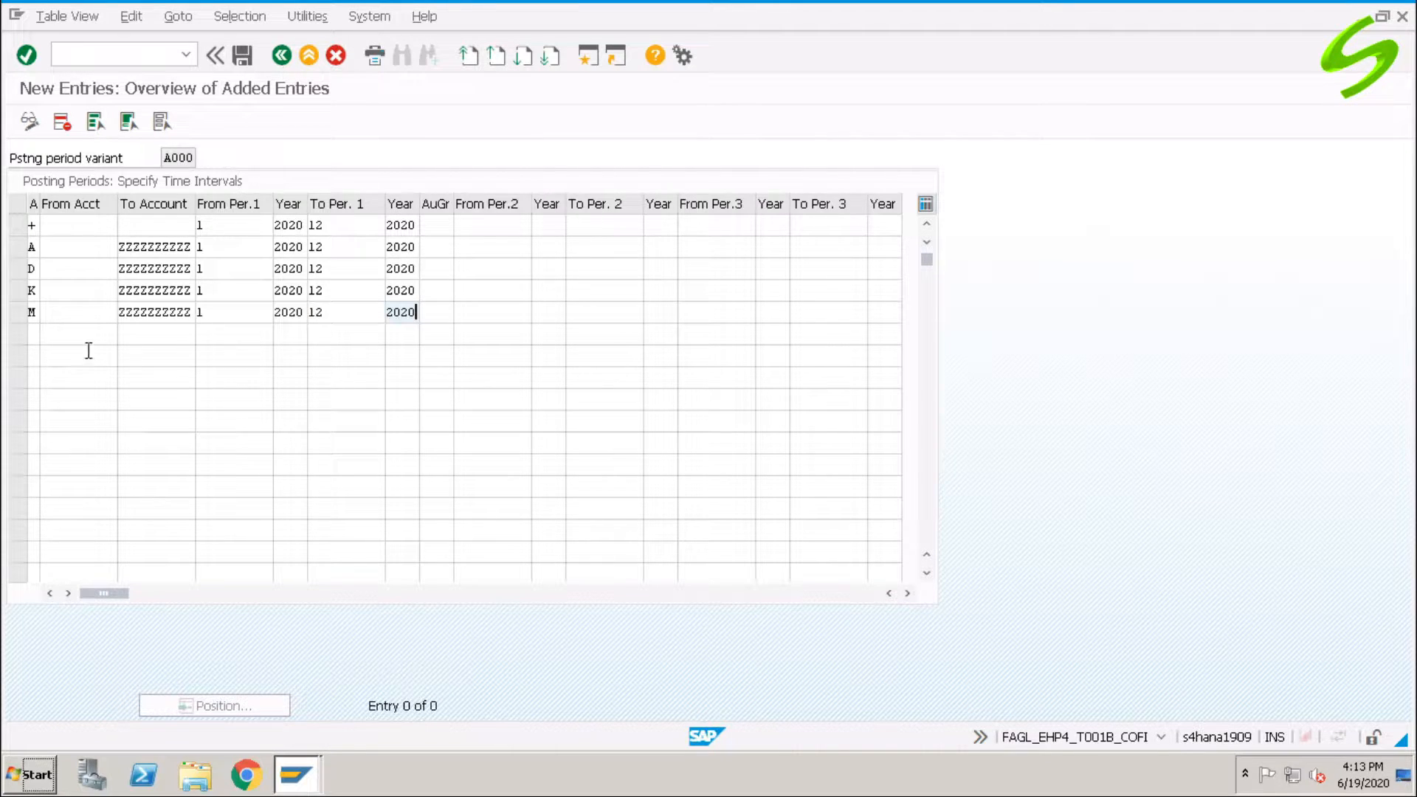
- Add an entry for account type S (G/L accounts) with To Account ZZZZZZZZZZ
{"action": "left_click", "coordinate": [35, 339]}
{"action": "key", "text": "F4"}
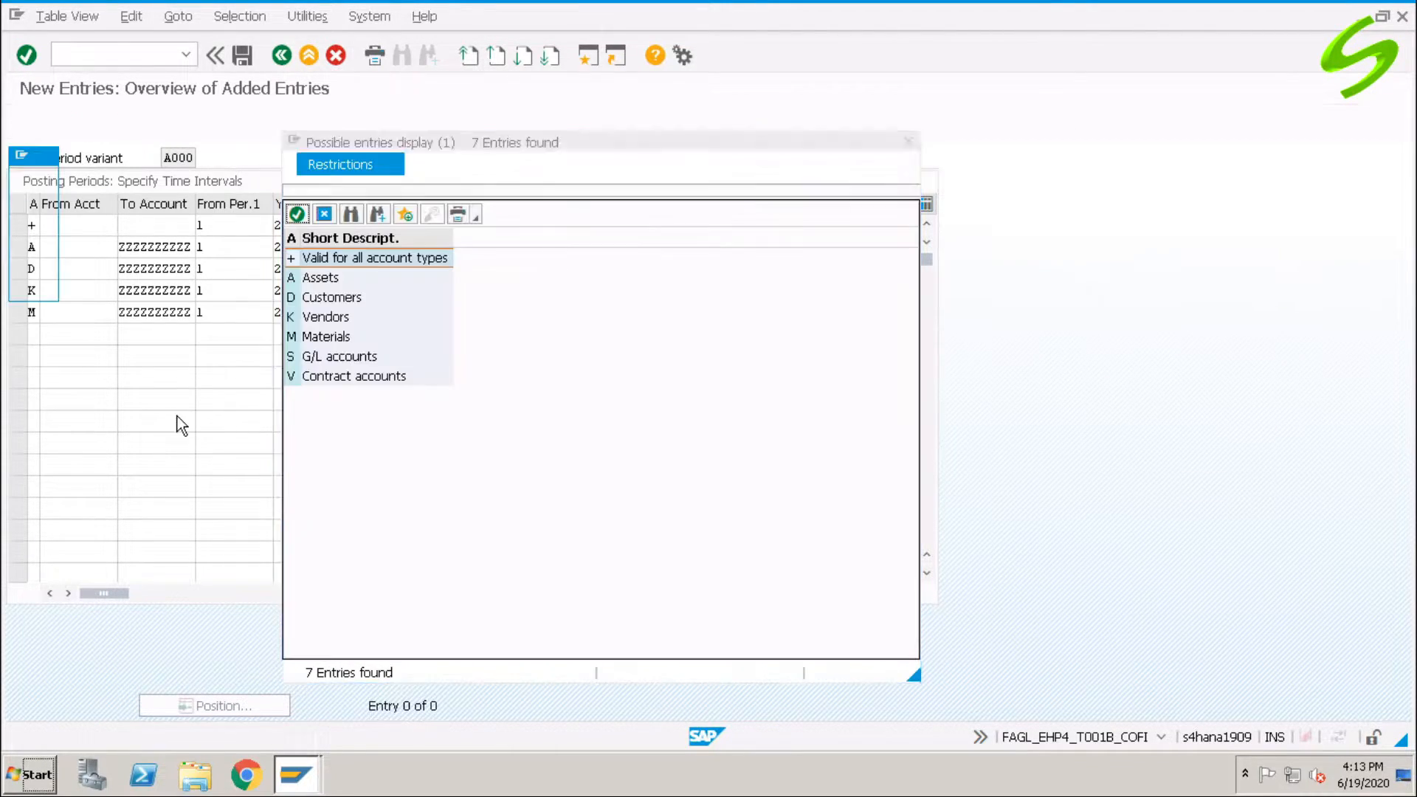
{"action": "double_click", "coordinate": [336, 357]}
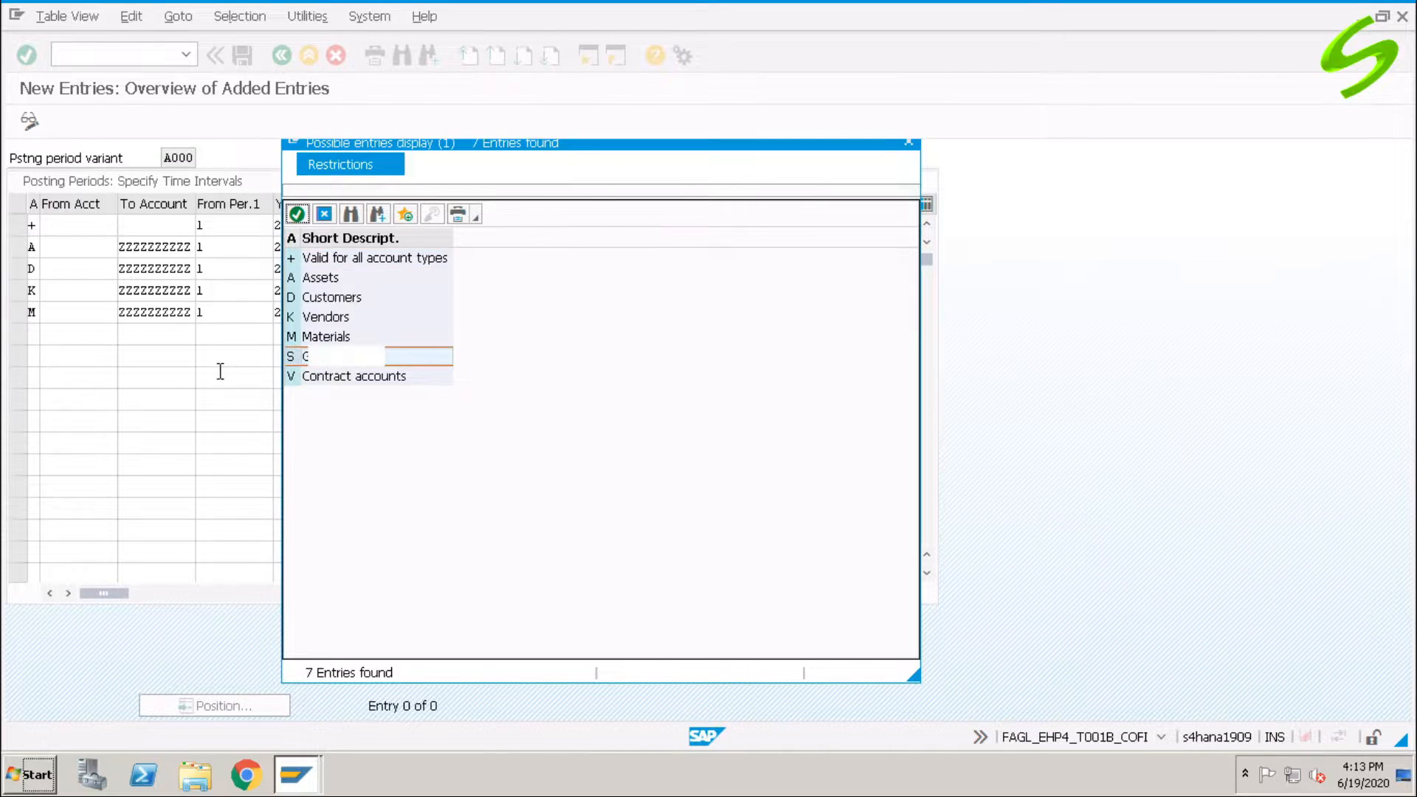
{"action": "left_click", "coordinate": [120, 338]}
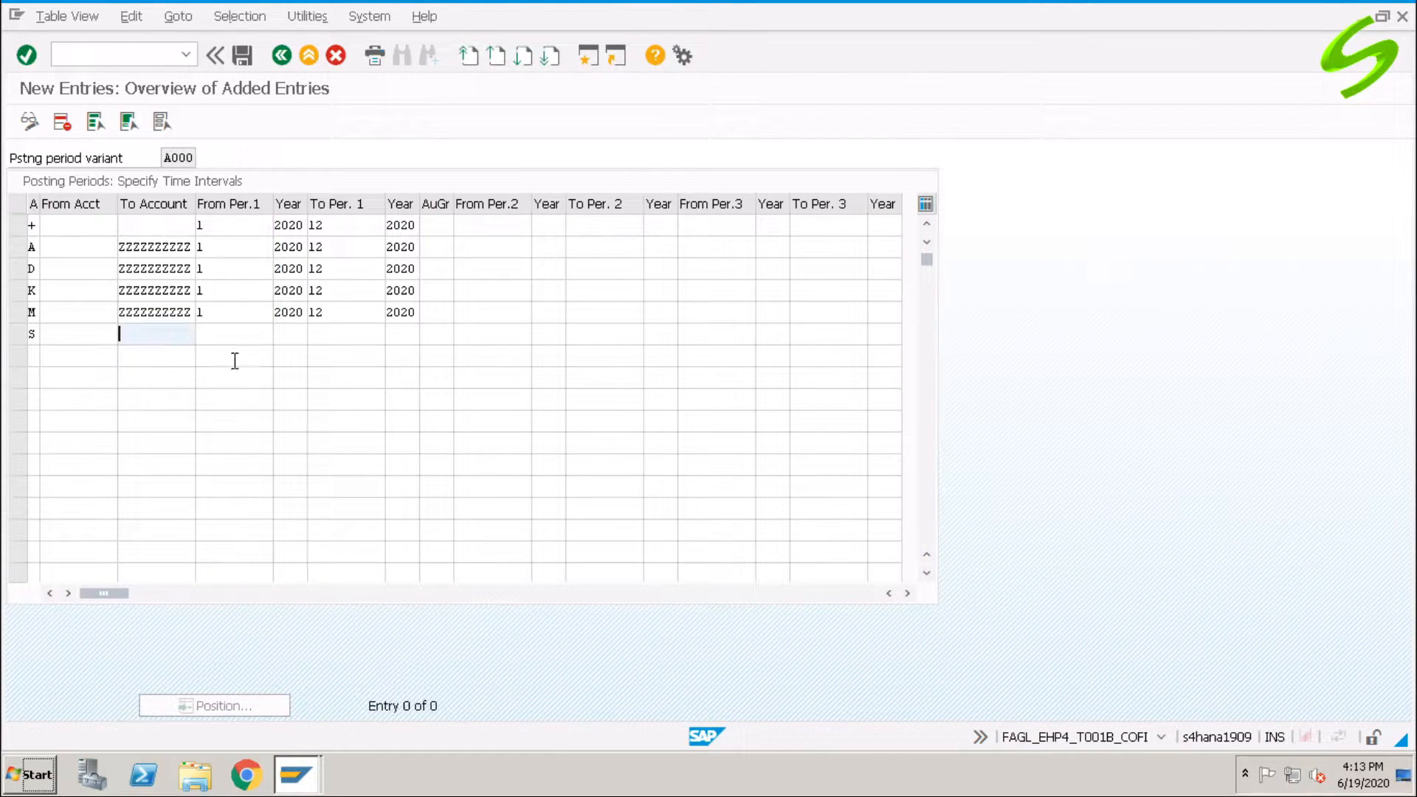
{"action": "type", "text": "Z"}
{"action": "key", "text": "Tab"}
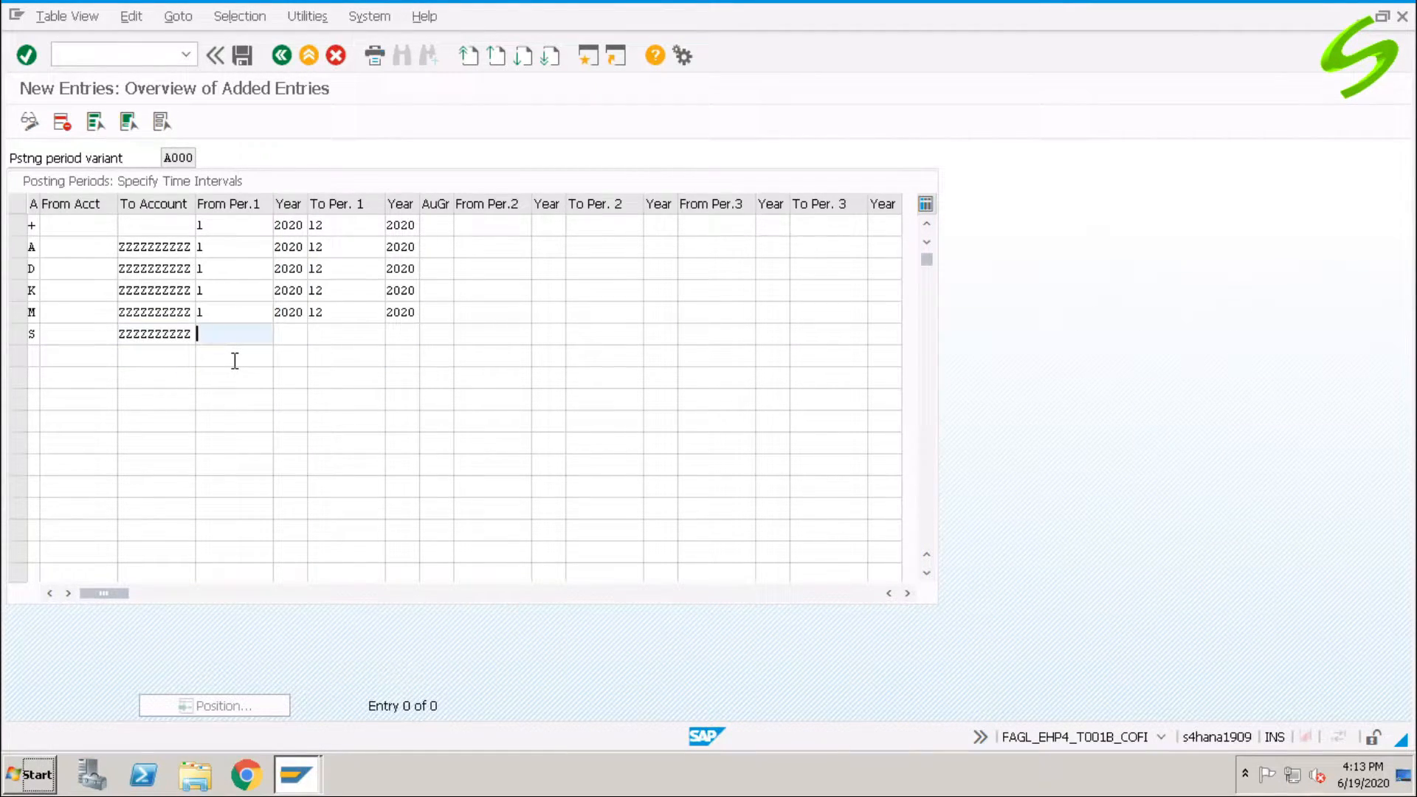
- Set the G/L accounts entry's first interval from period 1 of 2020 to period 12 of 2020 and save the new entries
{"action": "type", "text": "1"}
{"action": "key", "text": "Tab"}
{"action": "type", "text": "12"}
{"action": "key", "text": "BackSpace"}
{"action": "key", "text": "BackSpace"}
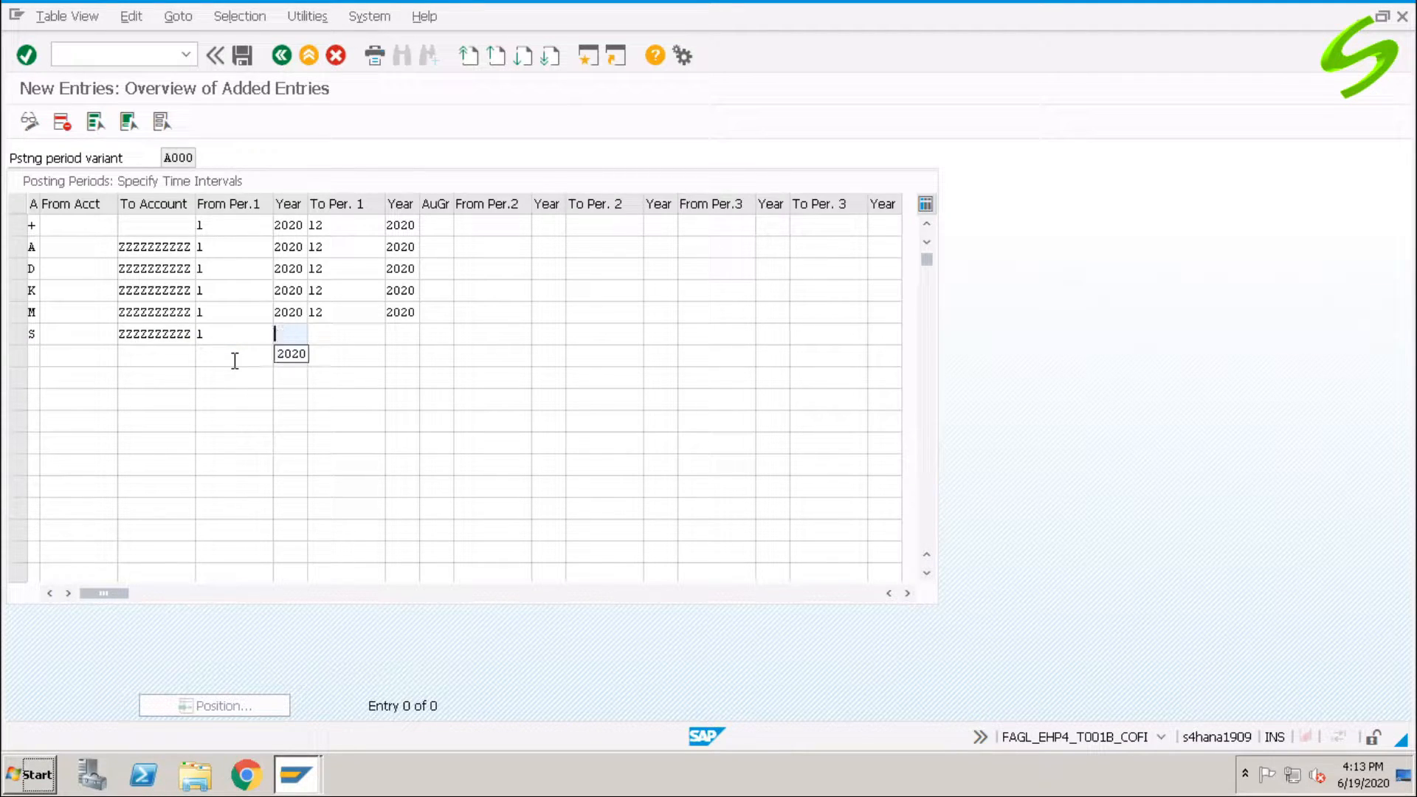
{"action": "type", "text": "2020"}
{"action": "key", "text": "Tab"}
{"action": "type", "text": "12"}
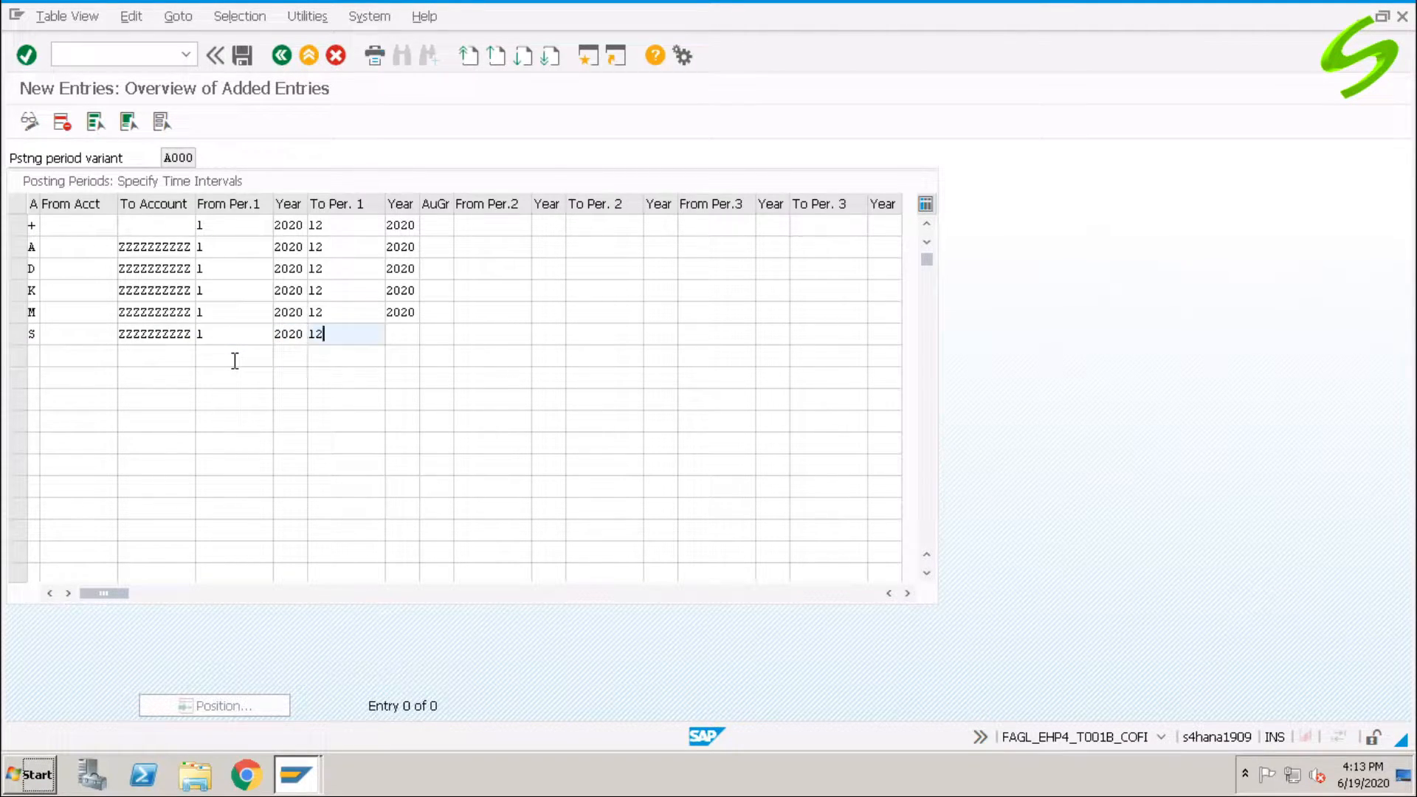
{"action": "key", "text": "Tab"}
{"action": "type", "text": "220"}
{"action": "key", "text": "BackSpace"}
{"action": "key", "text": "BackSpace"}
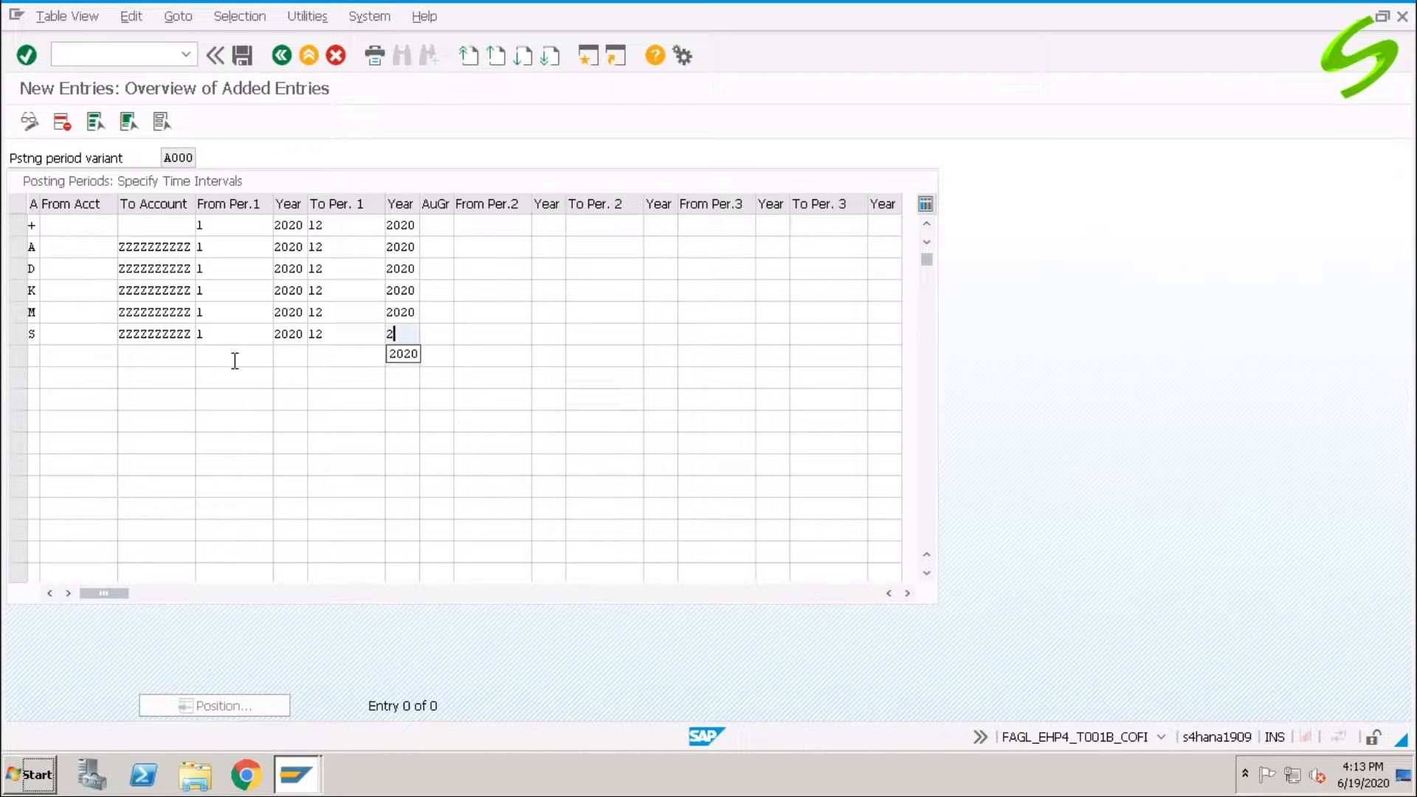
{"action": "type", "text": "020"}
{"action": "key", "text": "Return"}
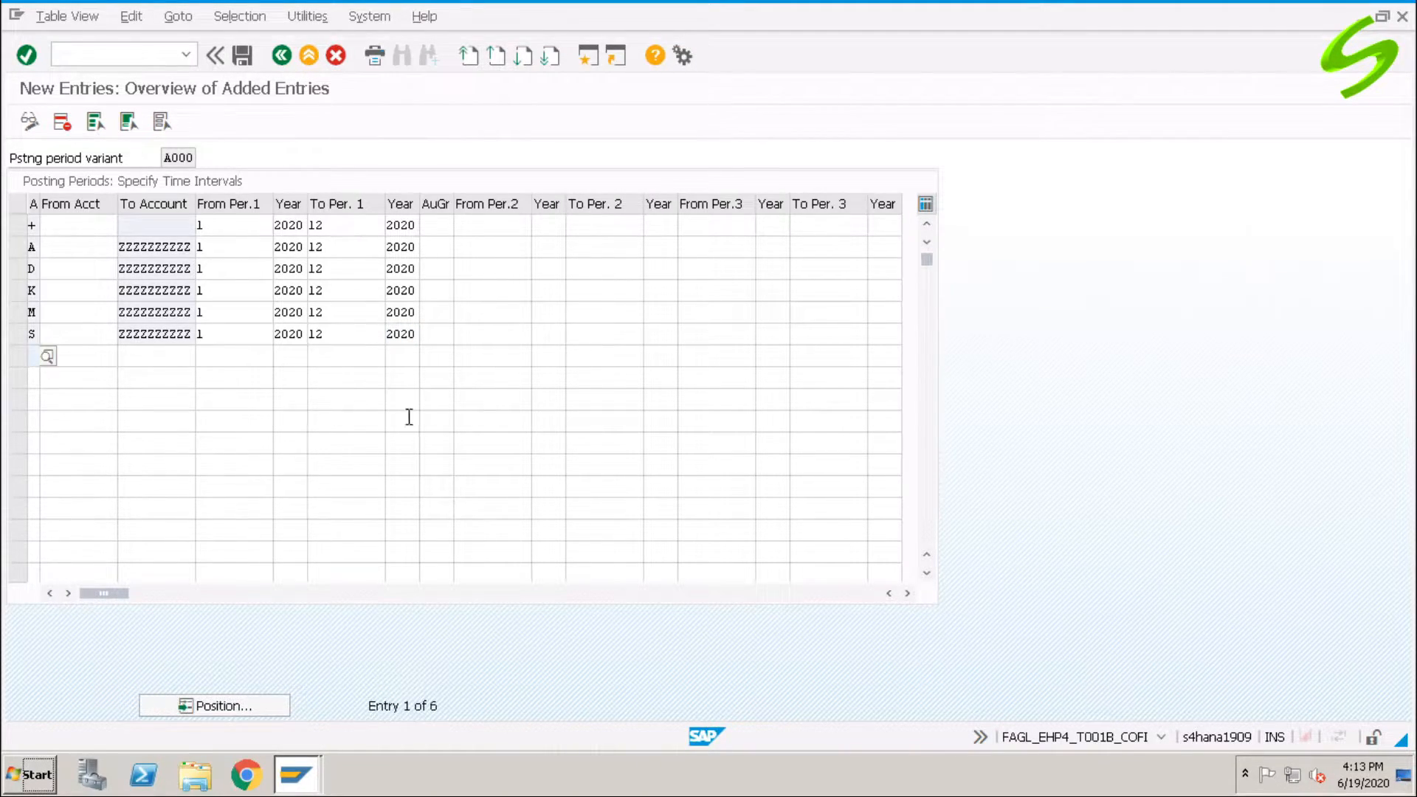
{"action": "left_click", "coordinate": [243, 56]}
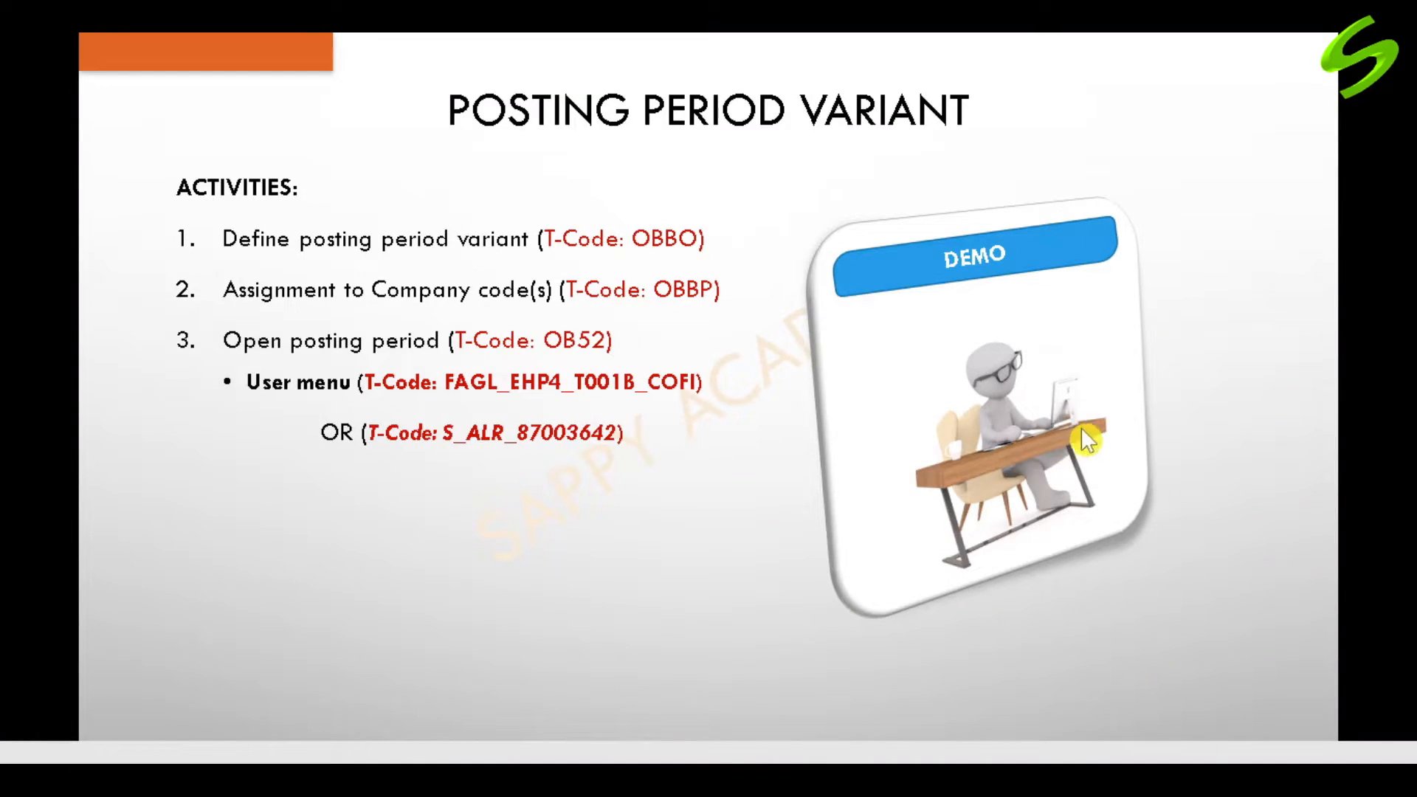
{"action": "left_click", "coordinate": [1131, 479]}
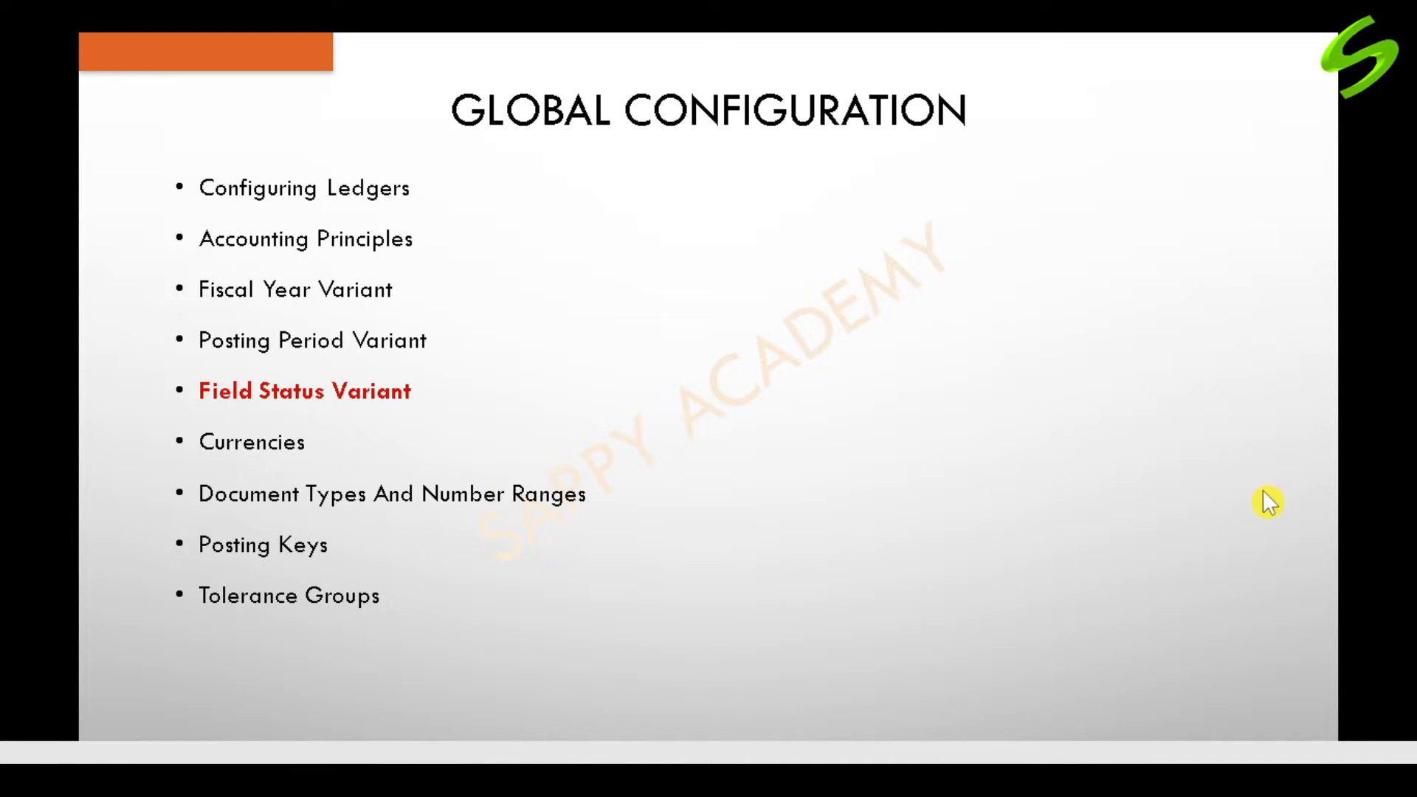
{"action": "left_click", "coordinate": [1082, 497]}
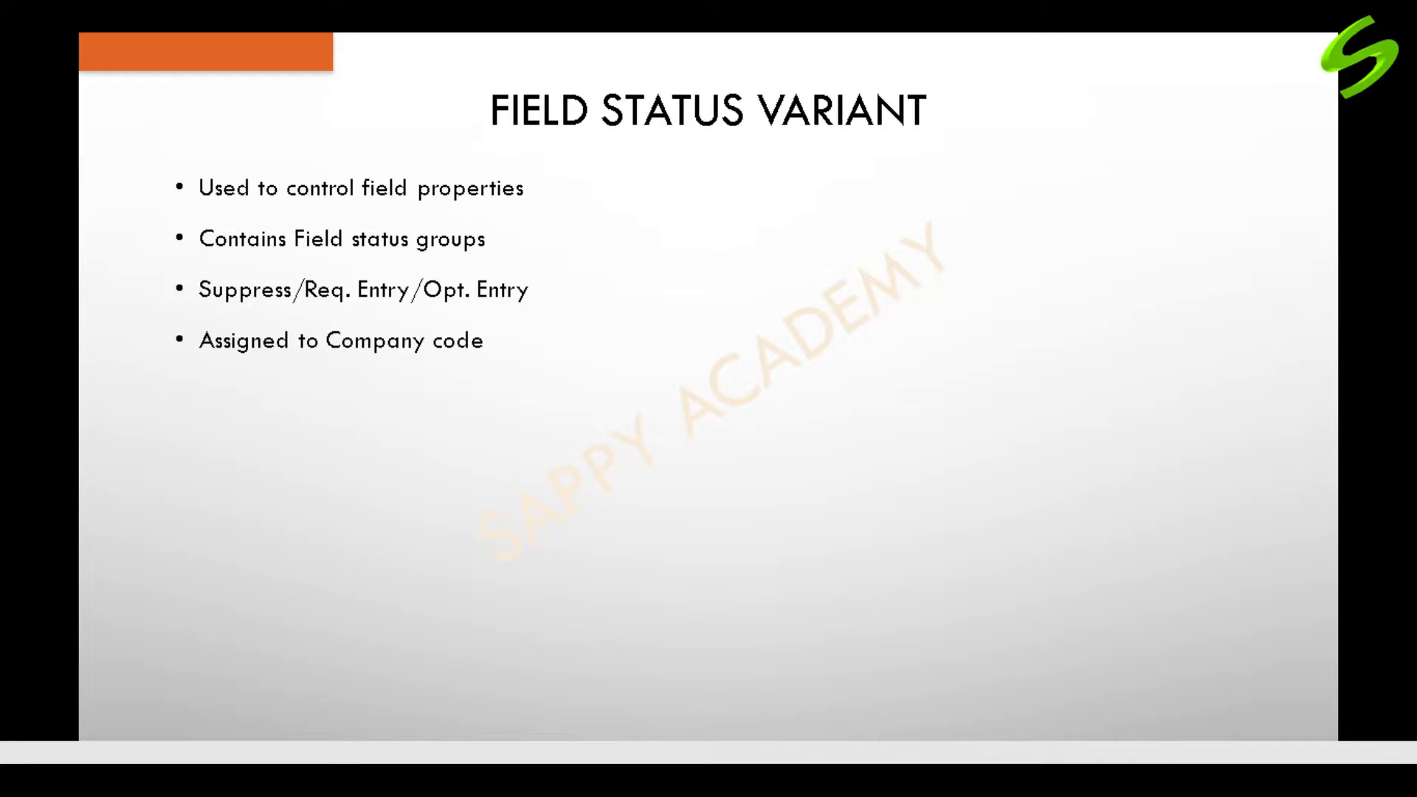
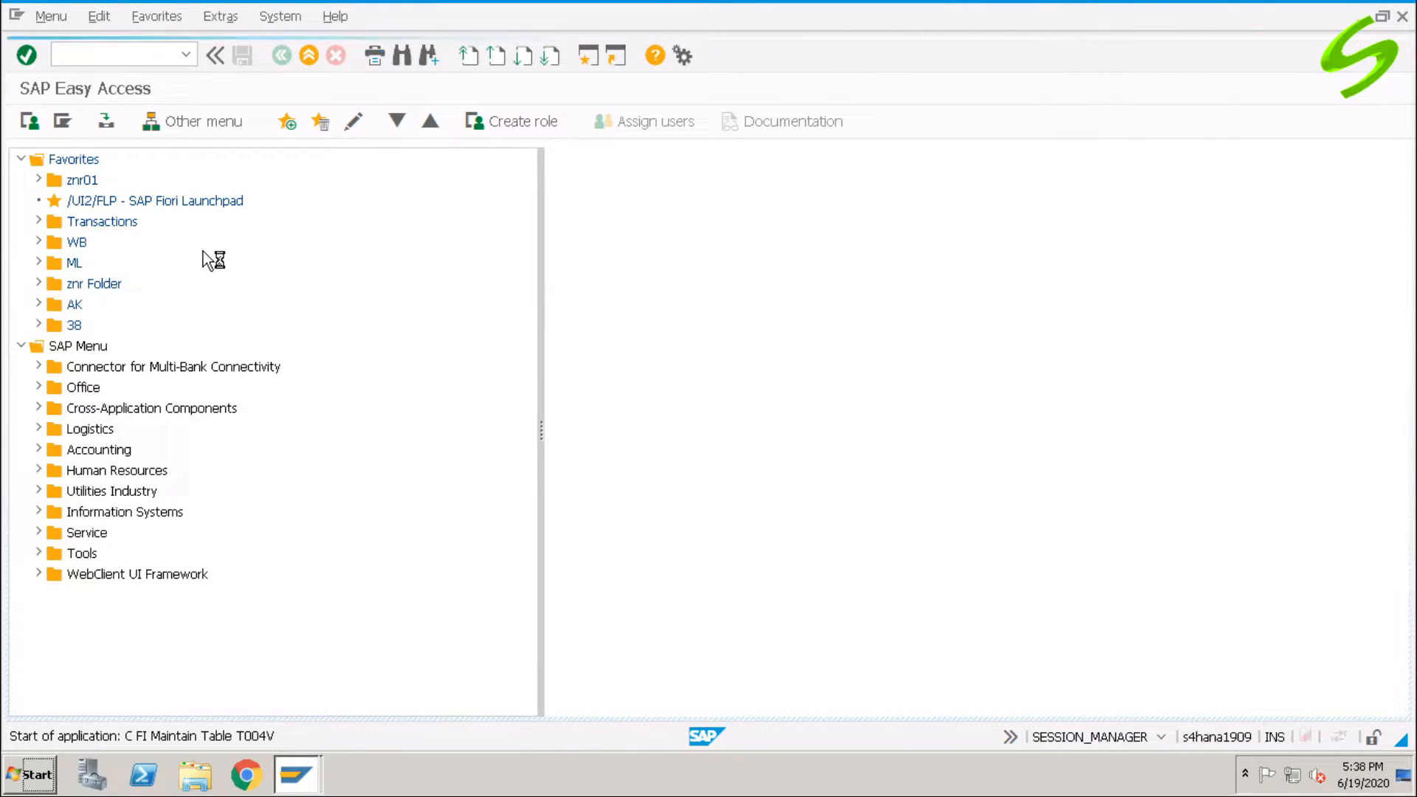
- Run transaction /nspro and display the SAP Reference IMG
{"action": "left_click", "coordinate": [135, 55]}
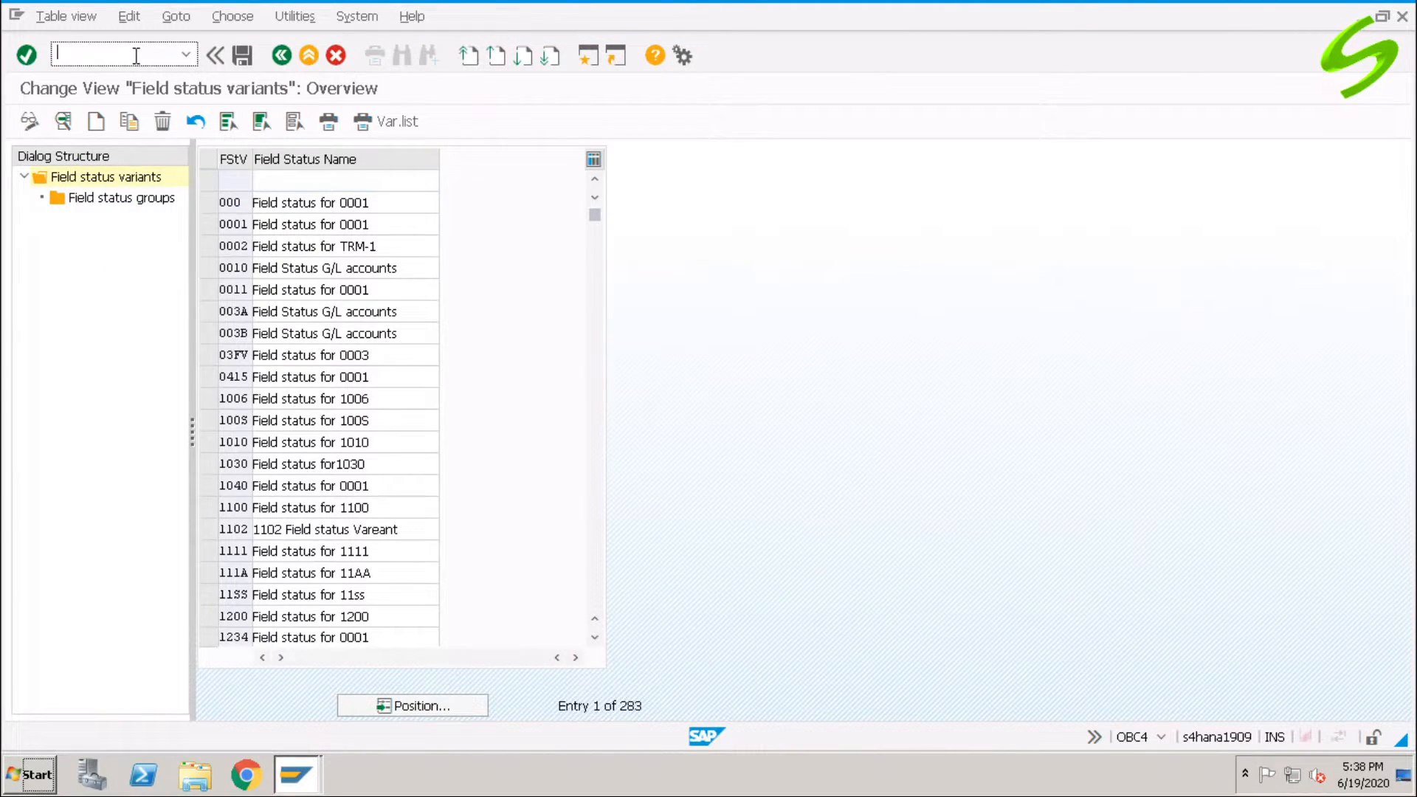
{"action": "type", "text": "/nspro"}
{"action": "key", "text": "Return"}
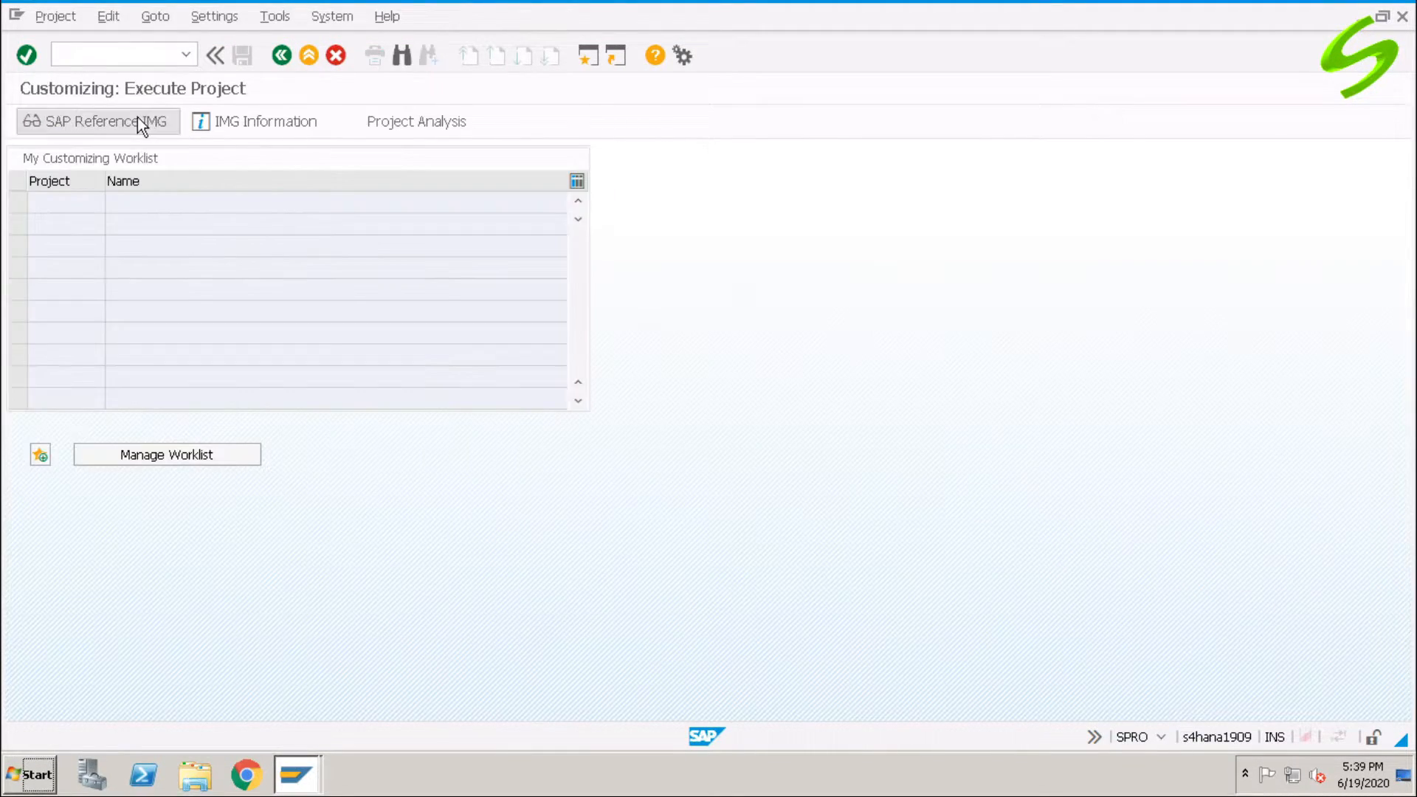
{"action": "left_click", "coordinate": [136, 118]}
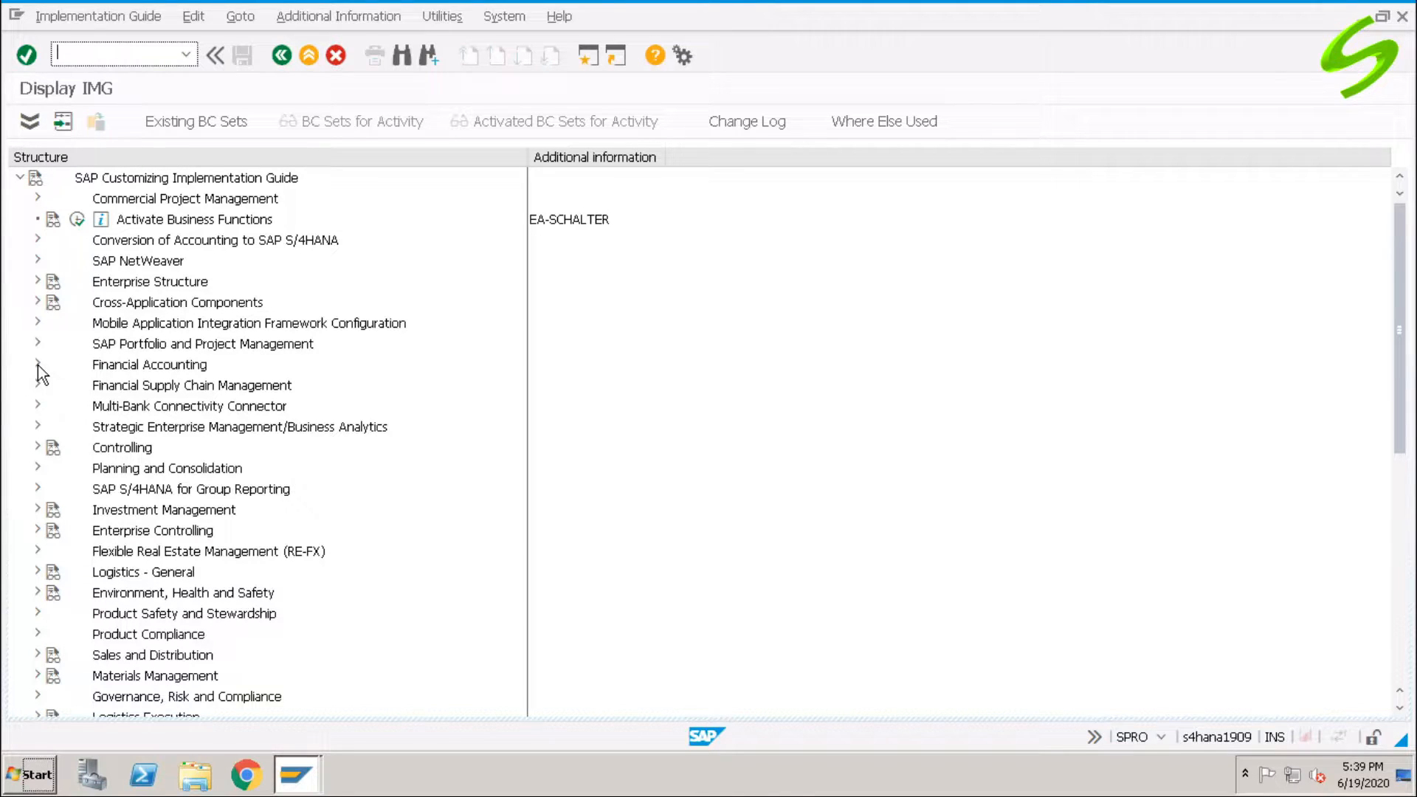
- Open the Define Field Status Variants activity in Financial Accounting Global Settings, within the Fields section of Ledgers
{"action": "left_click", "coordinate": [38, 365]}
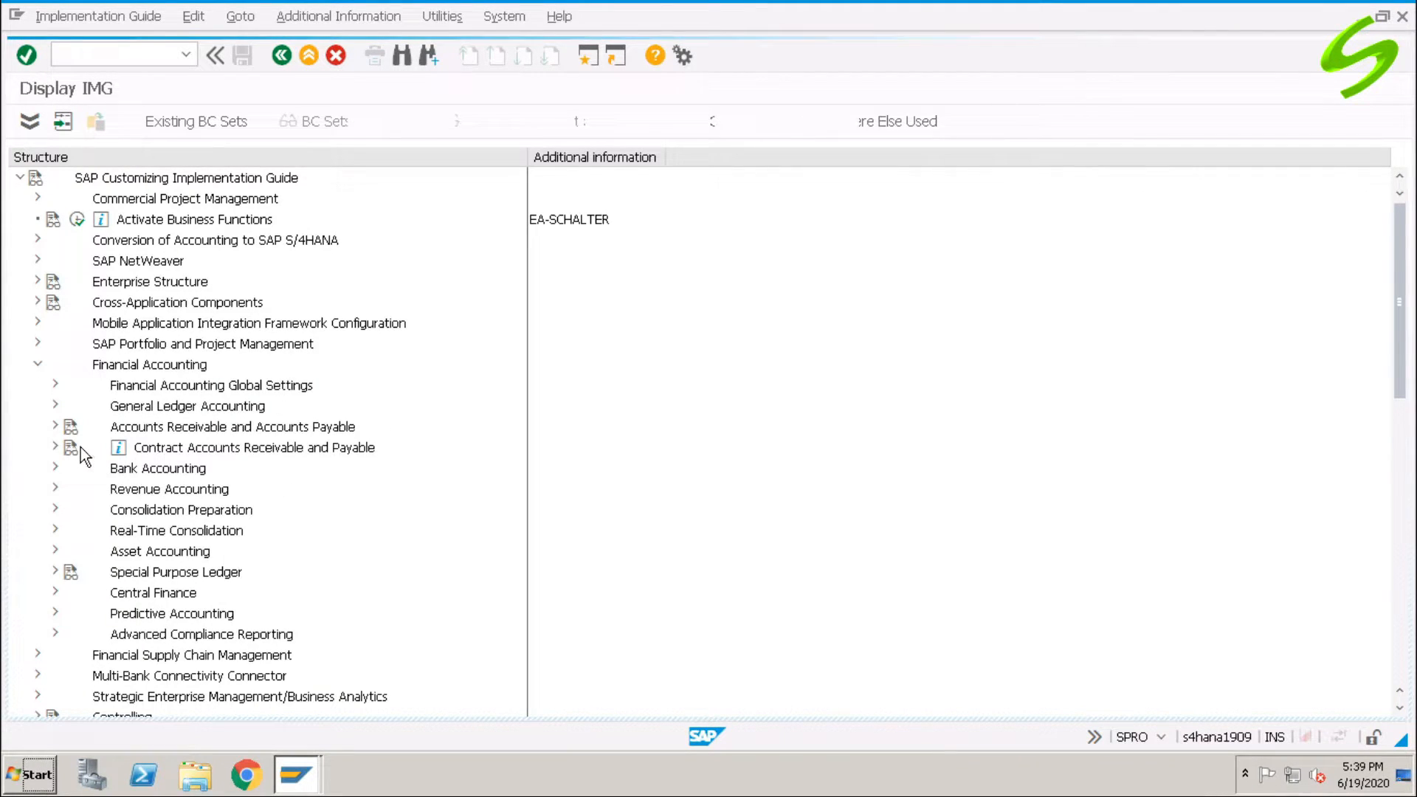
{"action": "left_click", "coordinate": [55, 385]}
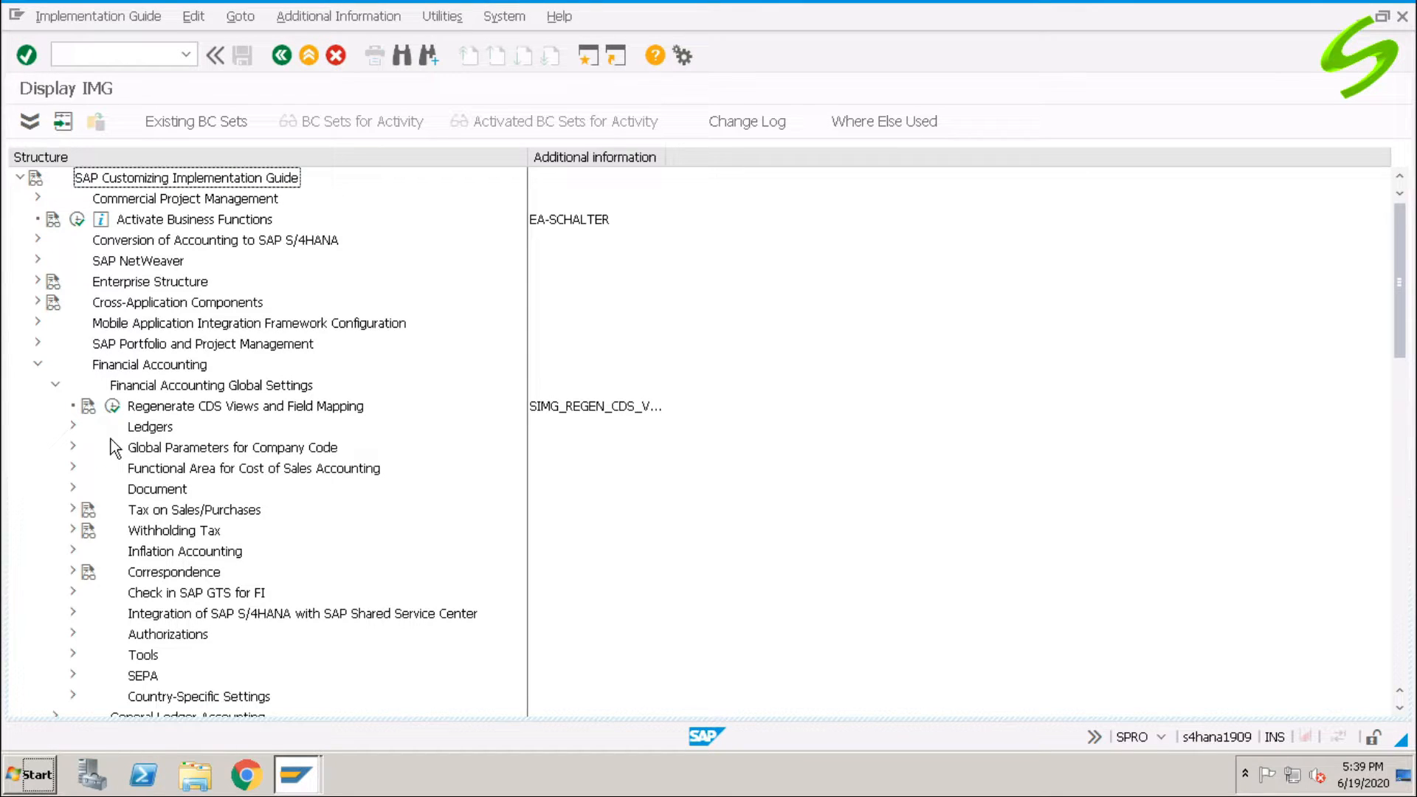
{"action": "left_click", "coordinate": [74, 426]}
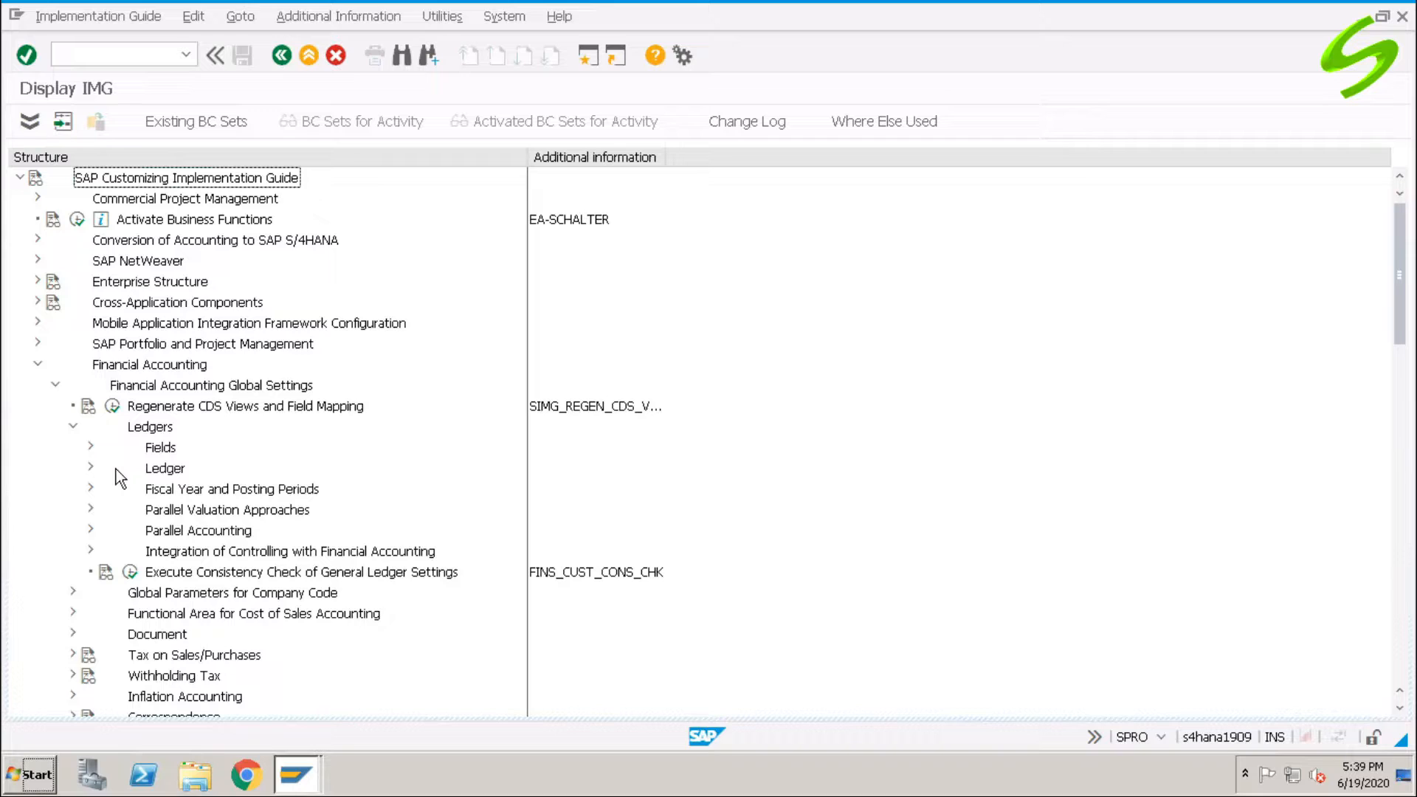
{"action": "left_click", "coordinate": [90, 446]}
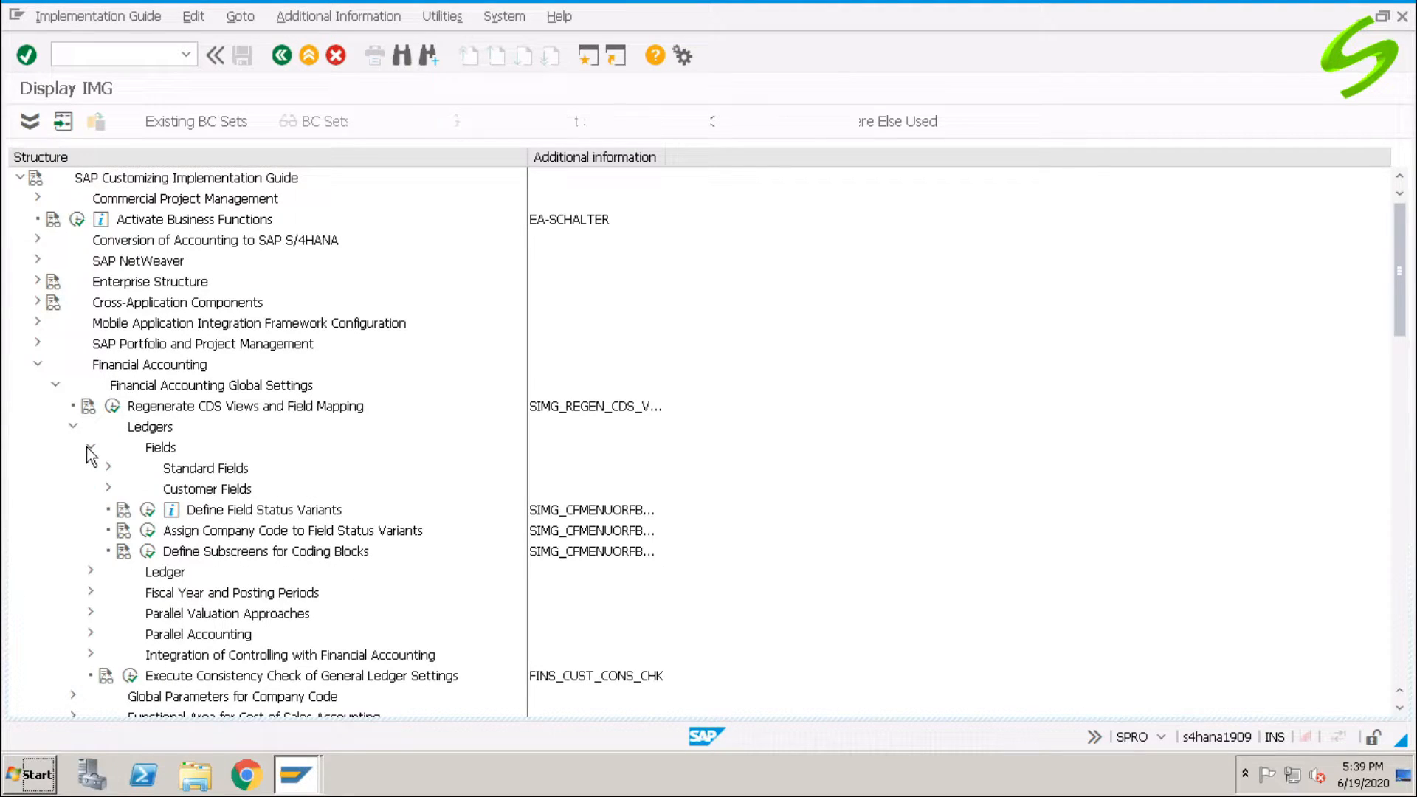
{"action": "left_click", "coordinate": [229, 512]}
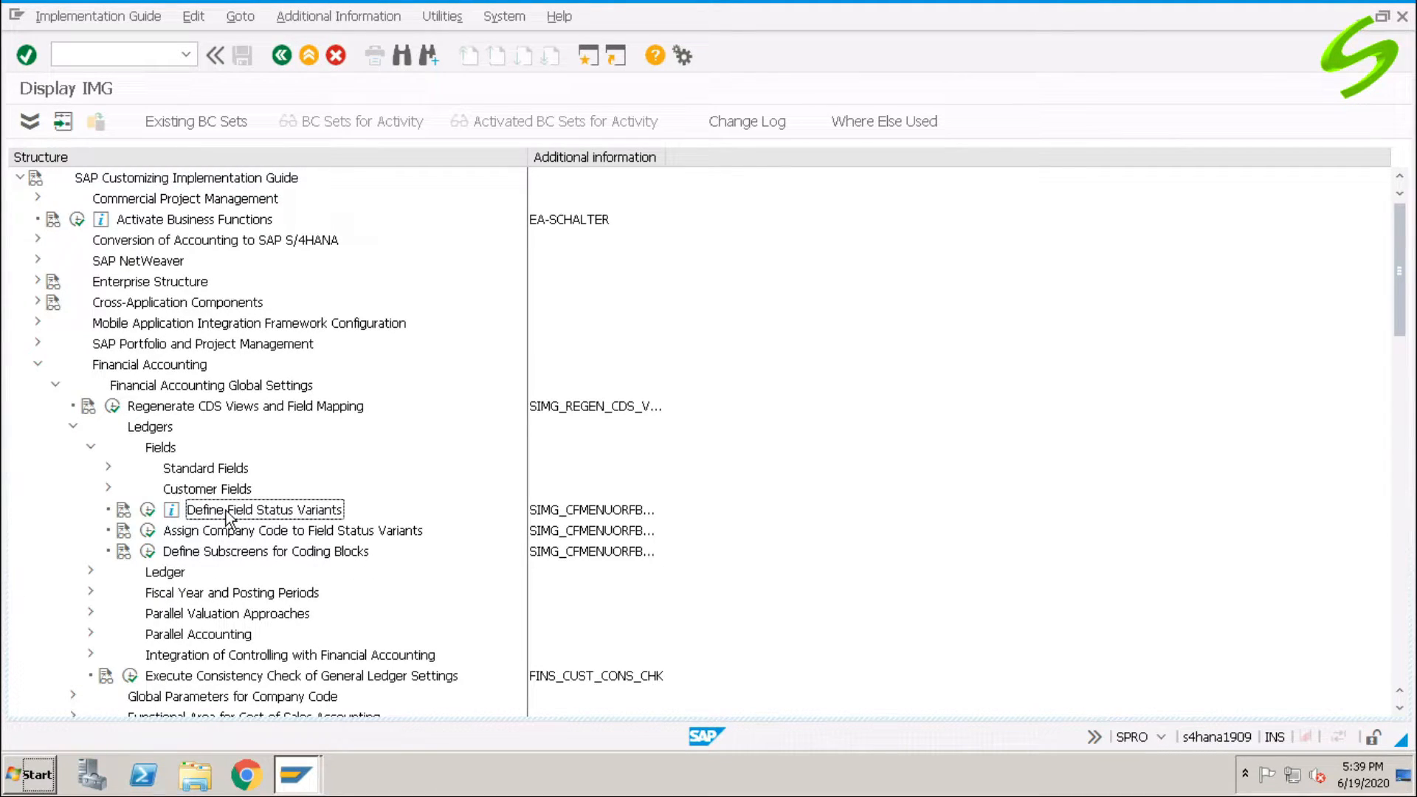
{"action": "left_click", "coordinate": [148, 509]}
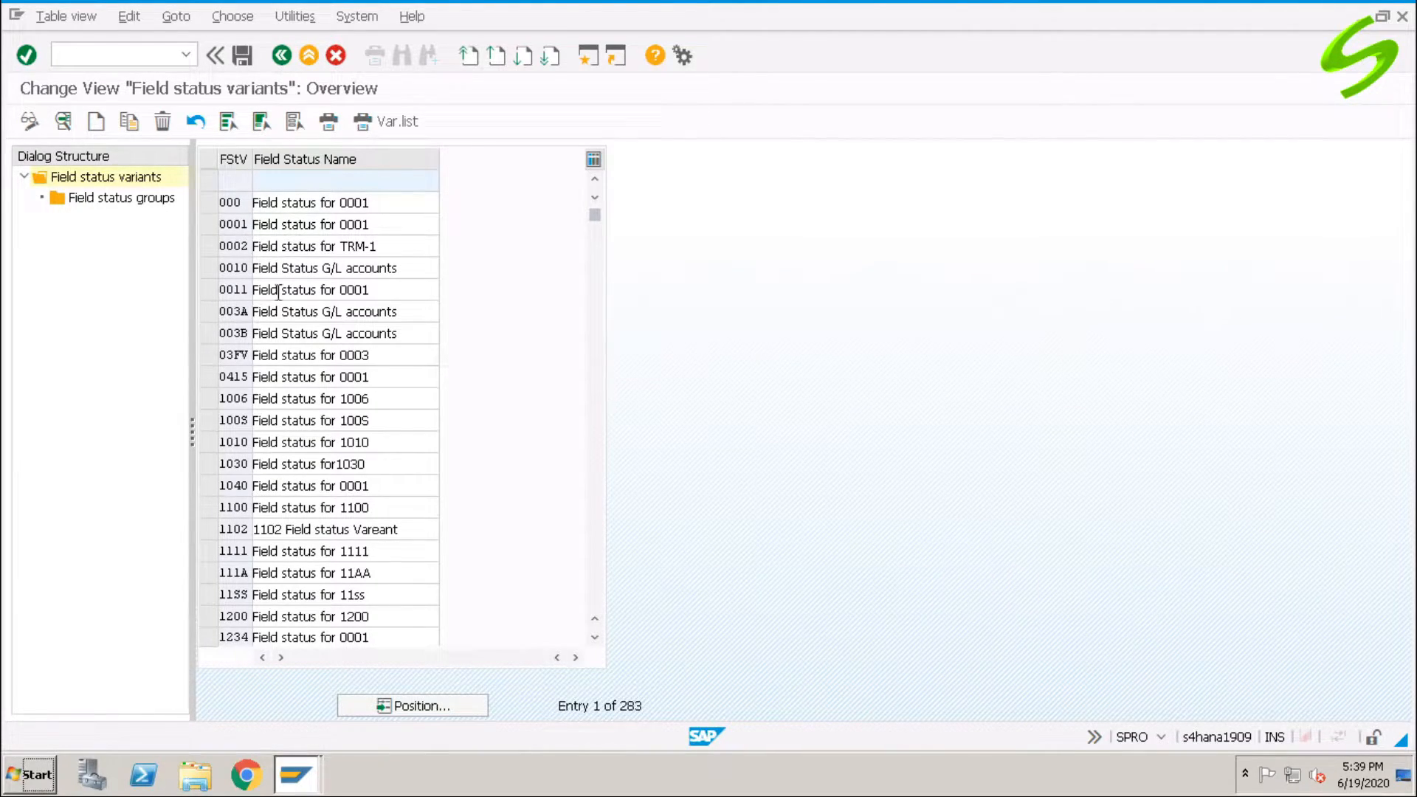
- Copy field status variant 0001 as A000 with the name FSV for ABC
{"action": "left_click", "coordinate": [209, 224]}
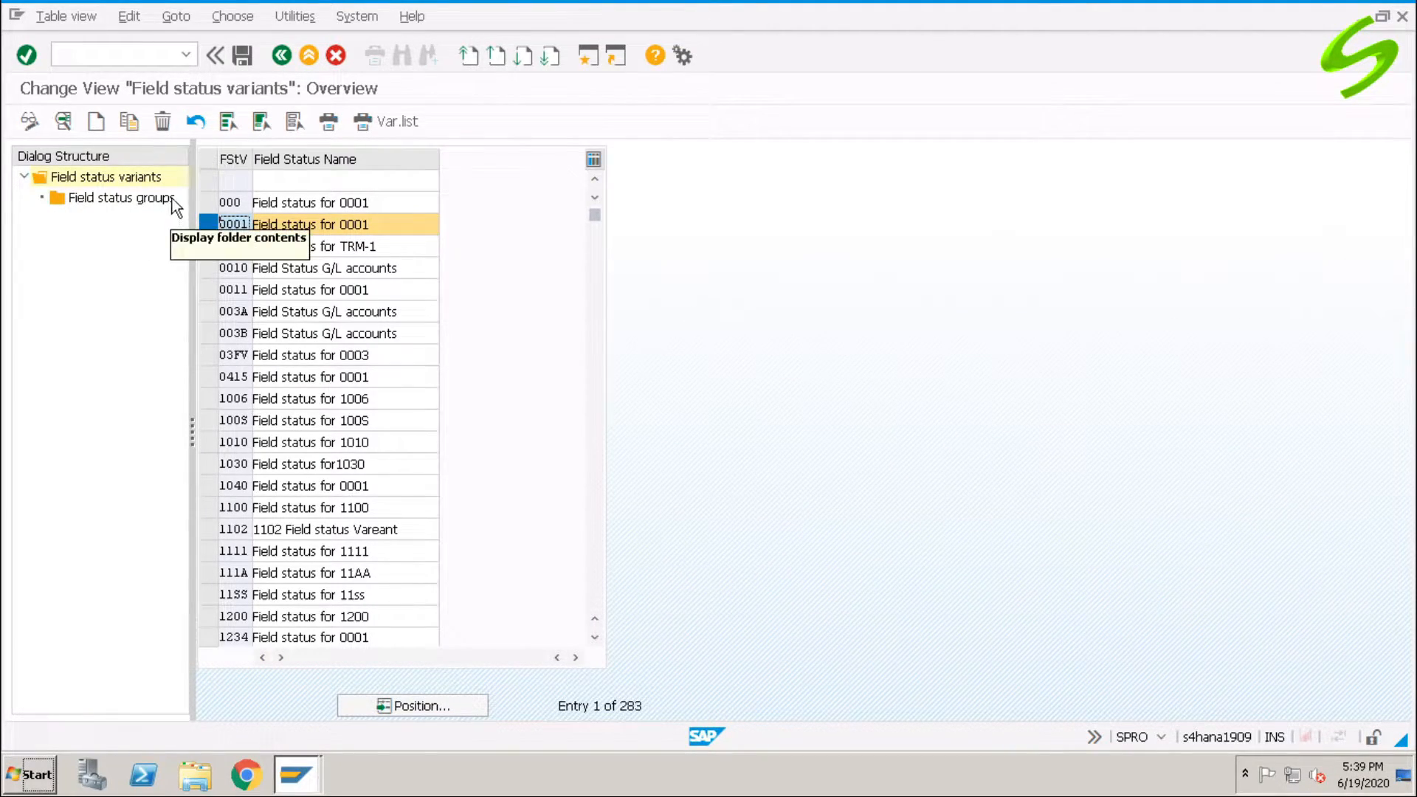
{"action": "left_click", "coordinate": [204, 223]}
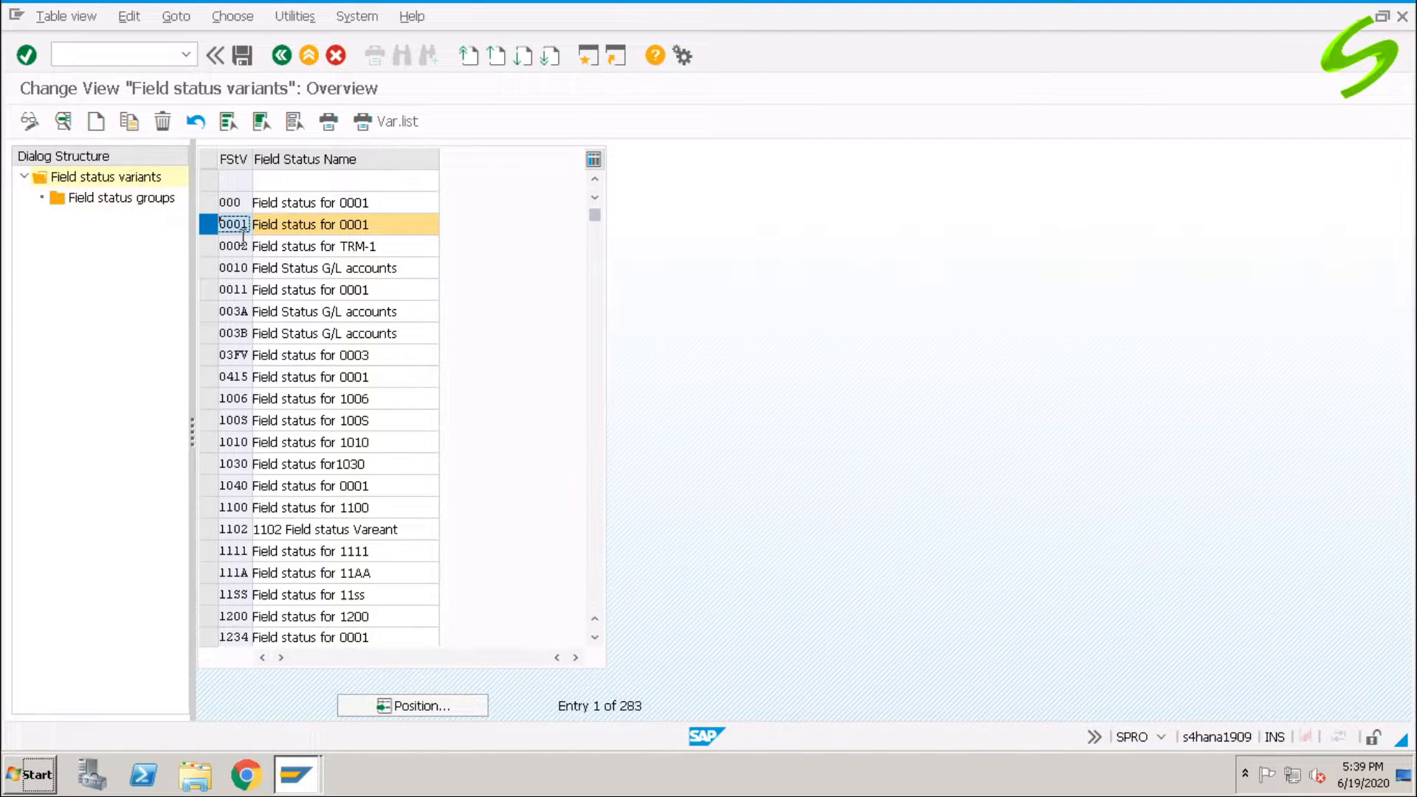
{"action": "left_click", "coordinate": [130, 122]}
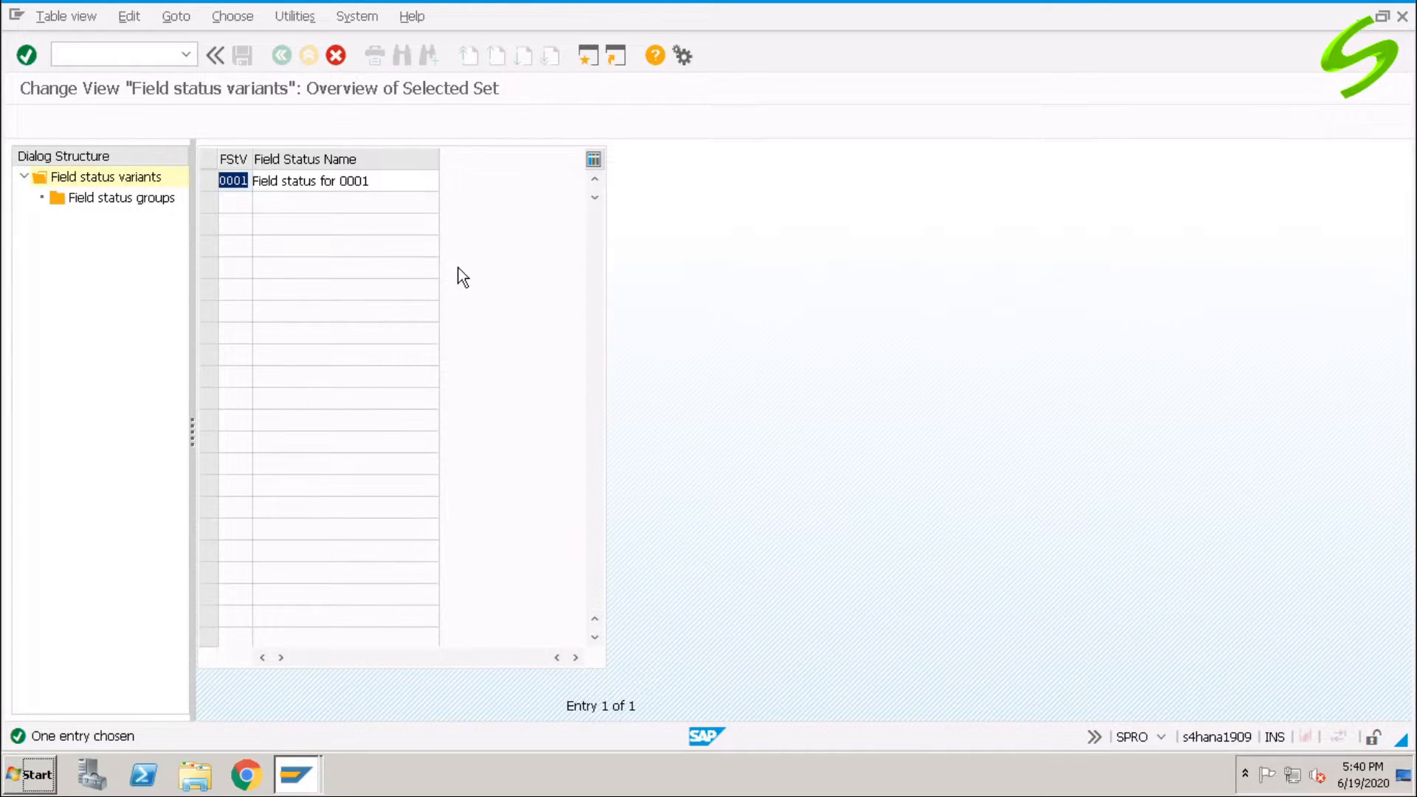
{"action": "type", "text": "A000"}
{"action": "key", "text": "Tab"}
{"action": "type", "text": "Field status"}
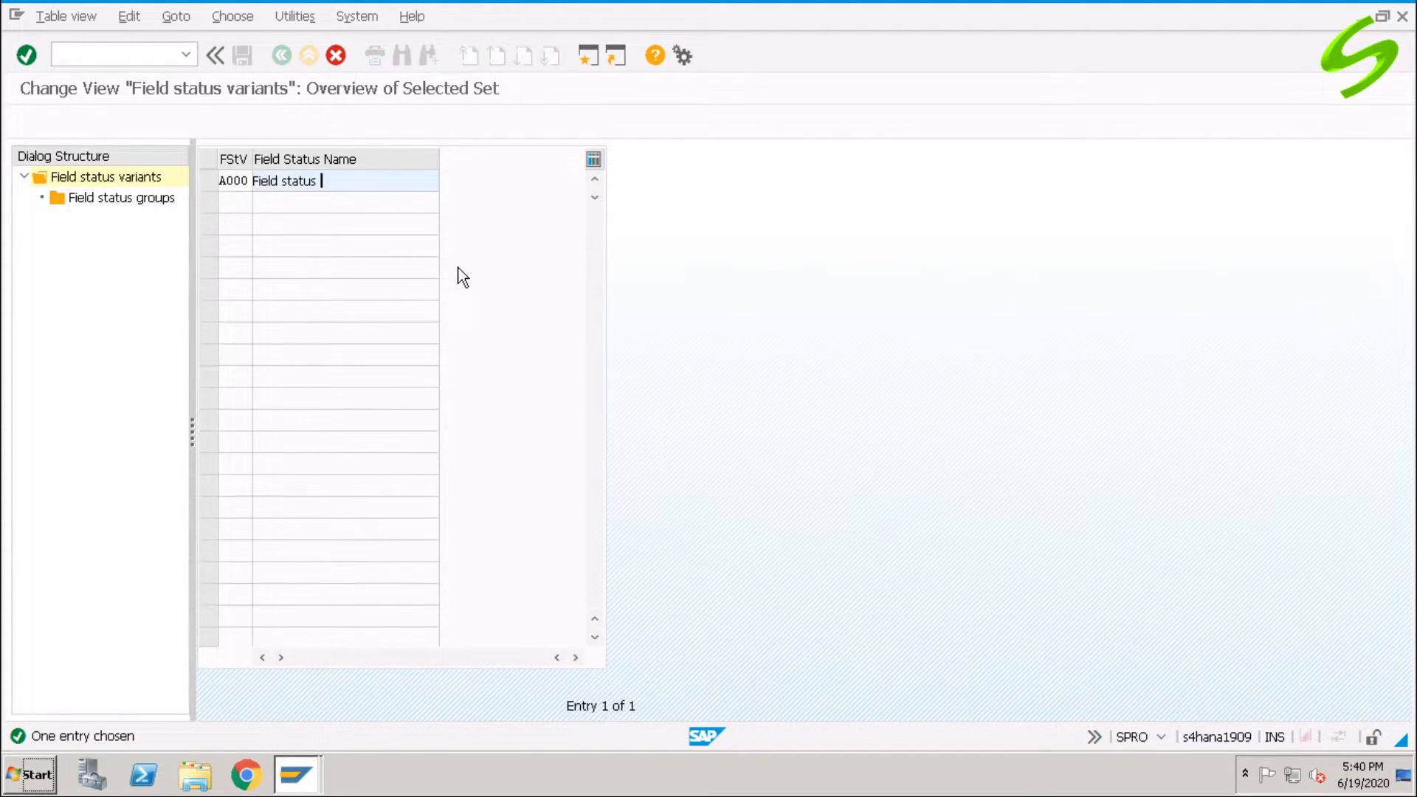
{"action": "key", "text": "BackSpace"}
{"action": "key", "text": "BackSpace"}
{"action": "key", "text": "BackSpace"}
{"action": "key", "text": "BackSpace"}
{"action": "key", "text": "BackSpace"}
{"action": "key", "text": "BackSpace"}
{"action": "key", "text": "BackSpace"}
{"action": "key", "text": "BackSpace"}
{"action": "key", "text": "BackSpace"}
{"action": "key", "text": "BackSpace"}
{"action": "key", "text": "BackSpace"}
{"action": "key", "text": "BackSpace"}
{"action": "type", "text": "SV for ABC"}
{"action": "key", "text": "Return"}
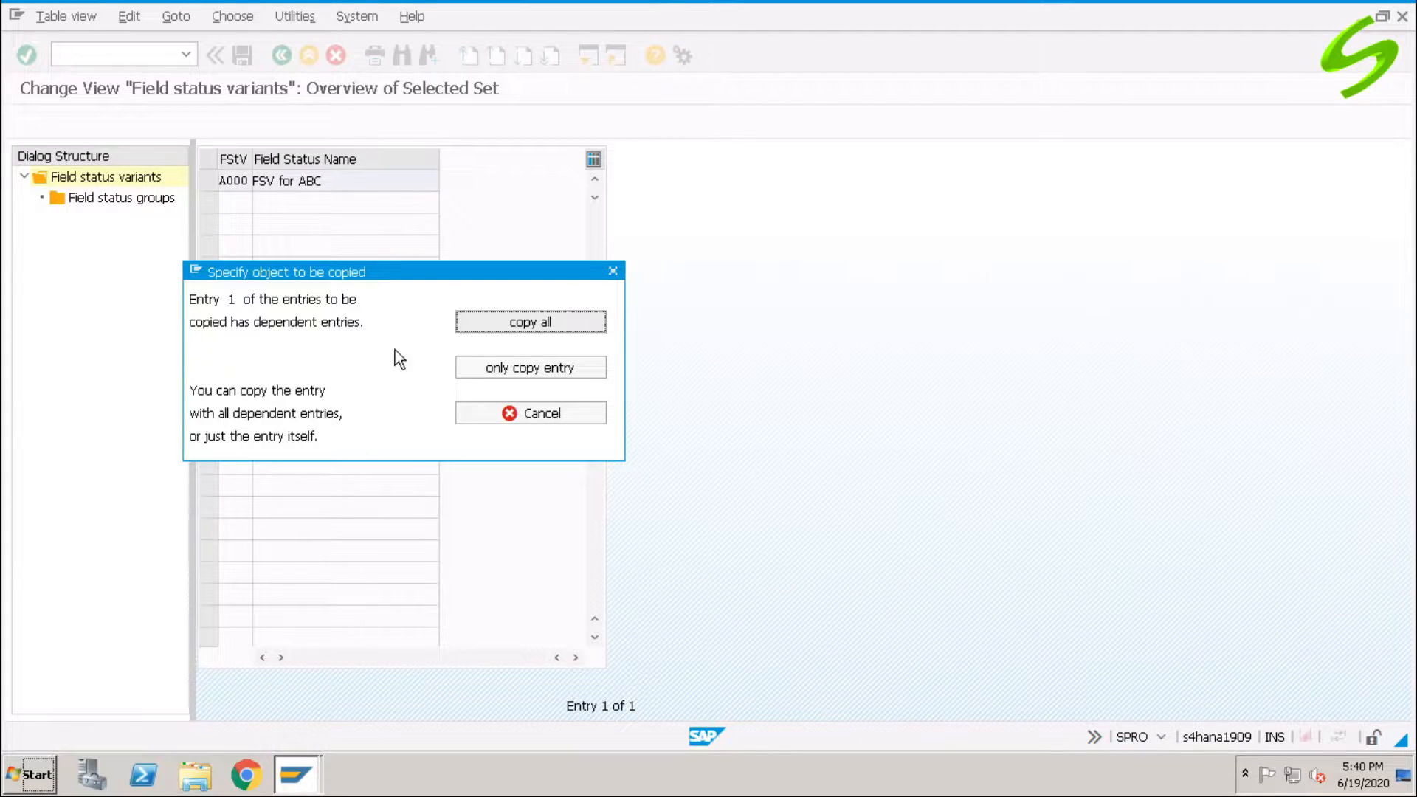
- Include all dependent entries in the copy and save field status variant A000
{"action": "left_click", "coordinate": [530, 323]}
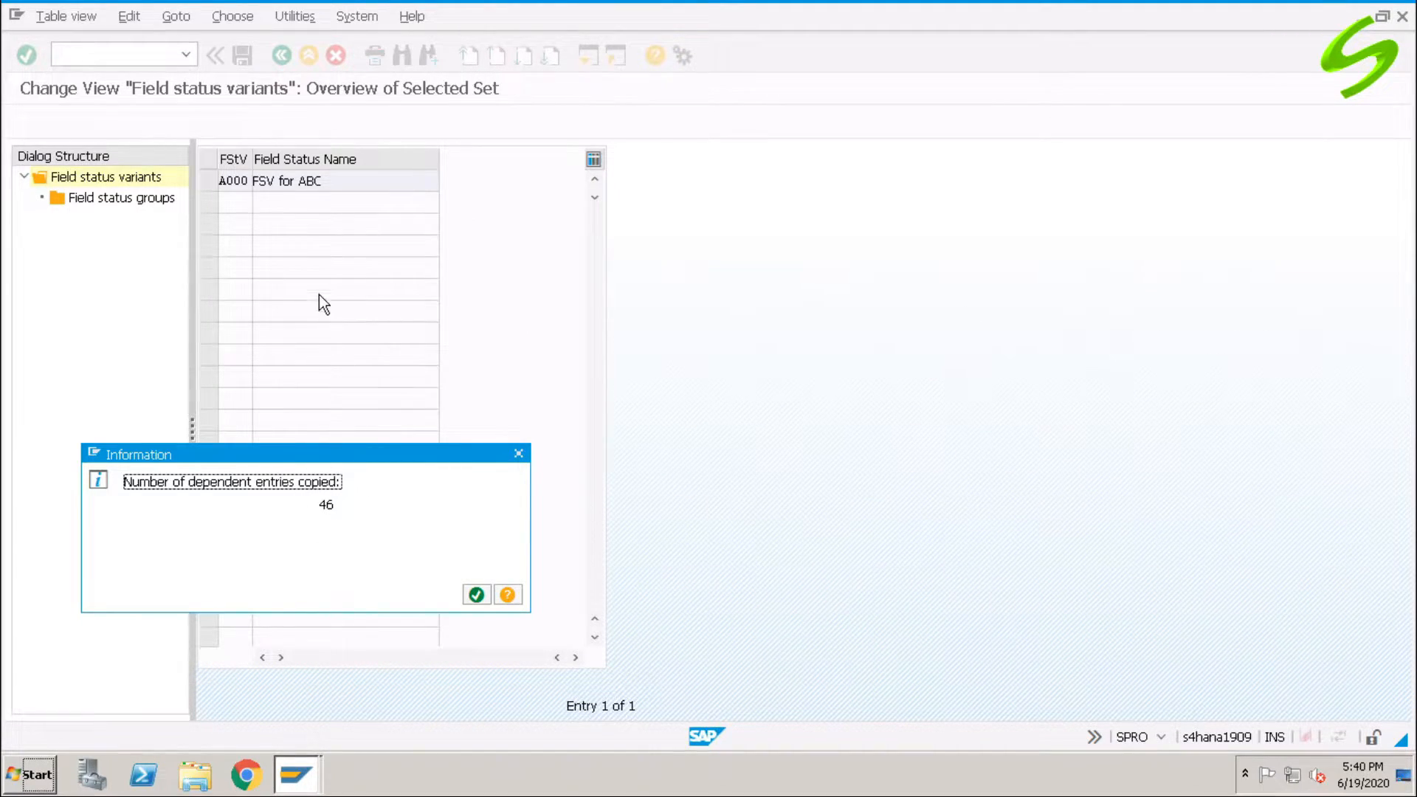
{"action": "left_click", "coordinate": [476, 595]}
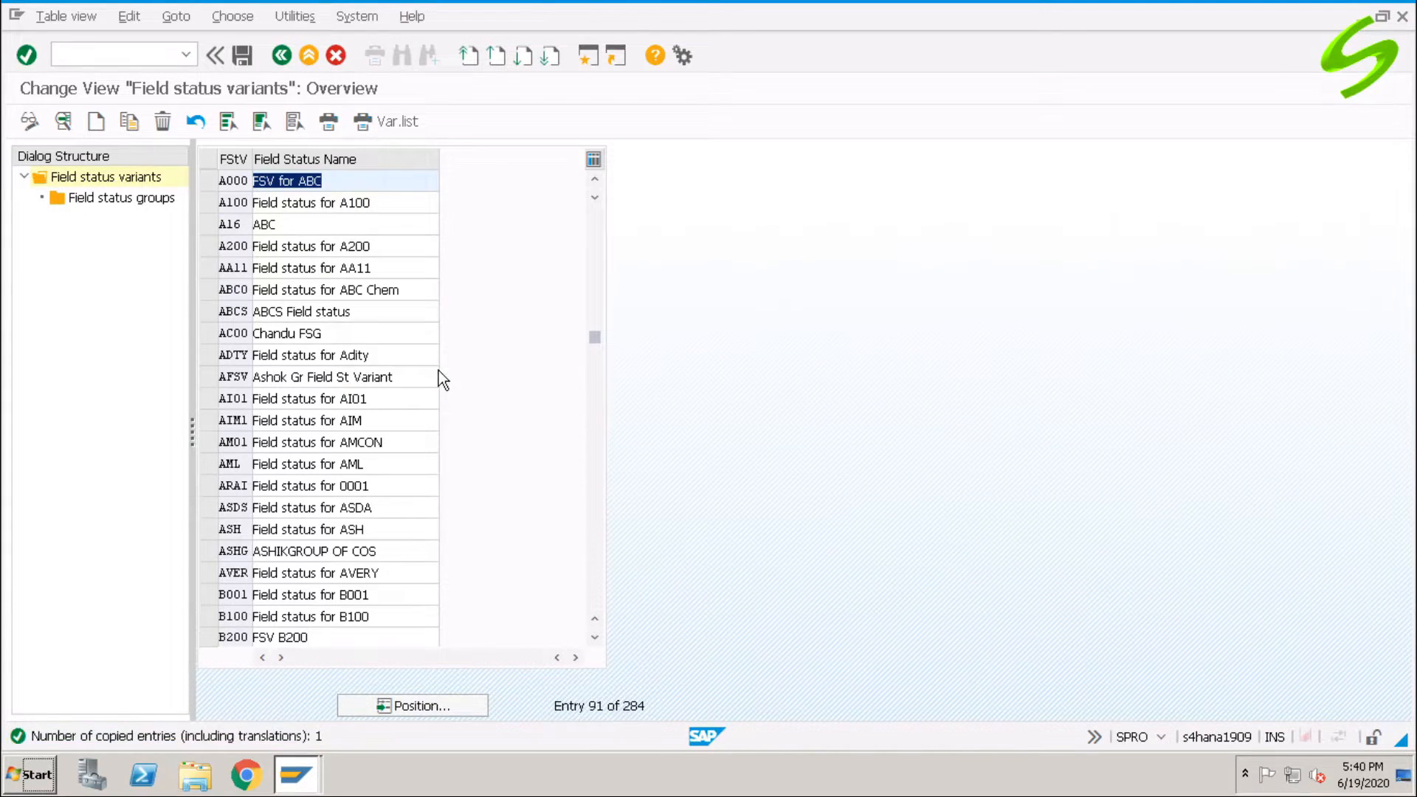
{"action": "left_click", "coordinate": [244, 54]}
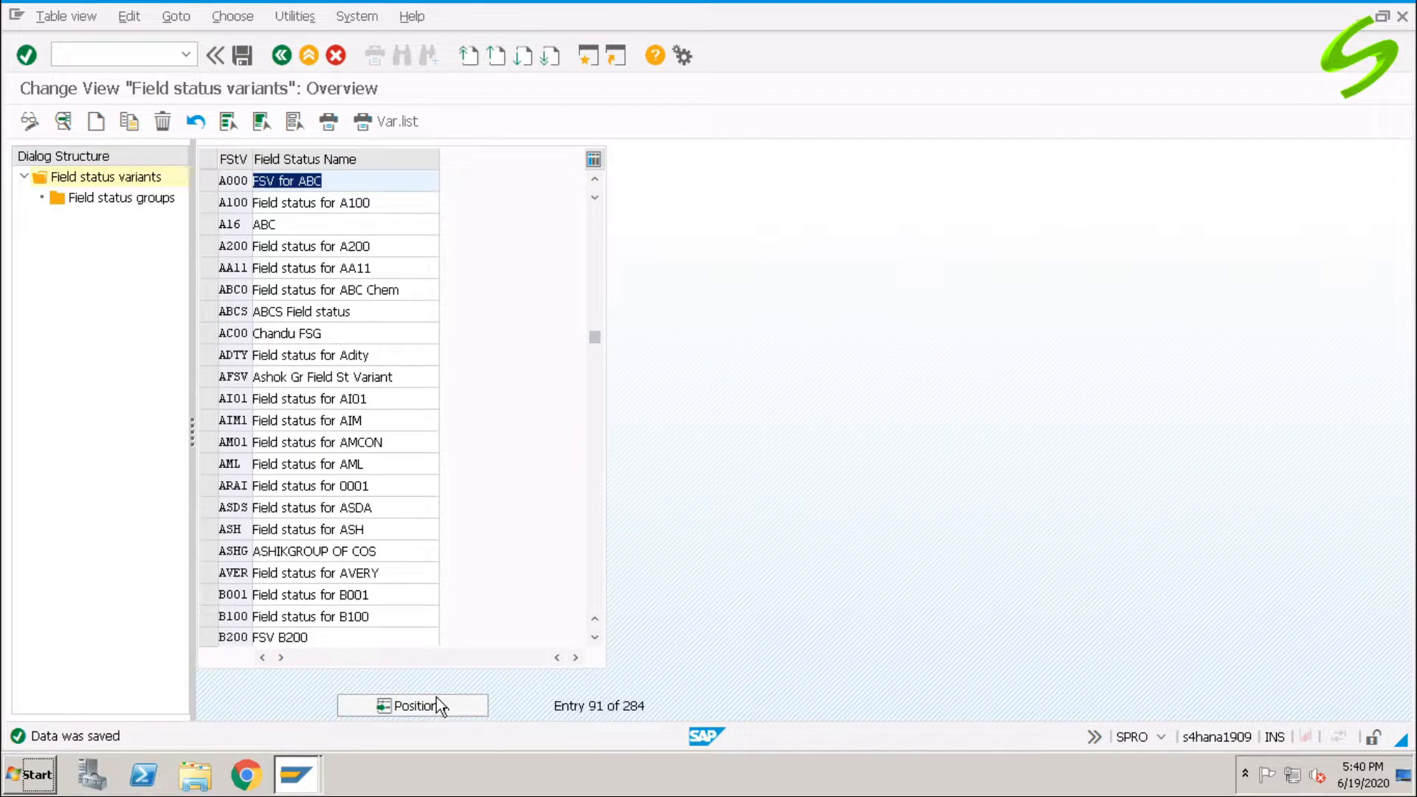
- Open the field status groups of variant A000 and look through the whole list
{"action": "left_click", "coordinate": [210, 181]}
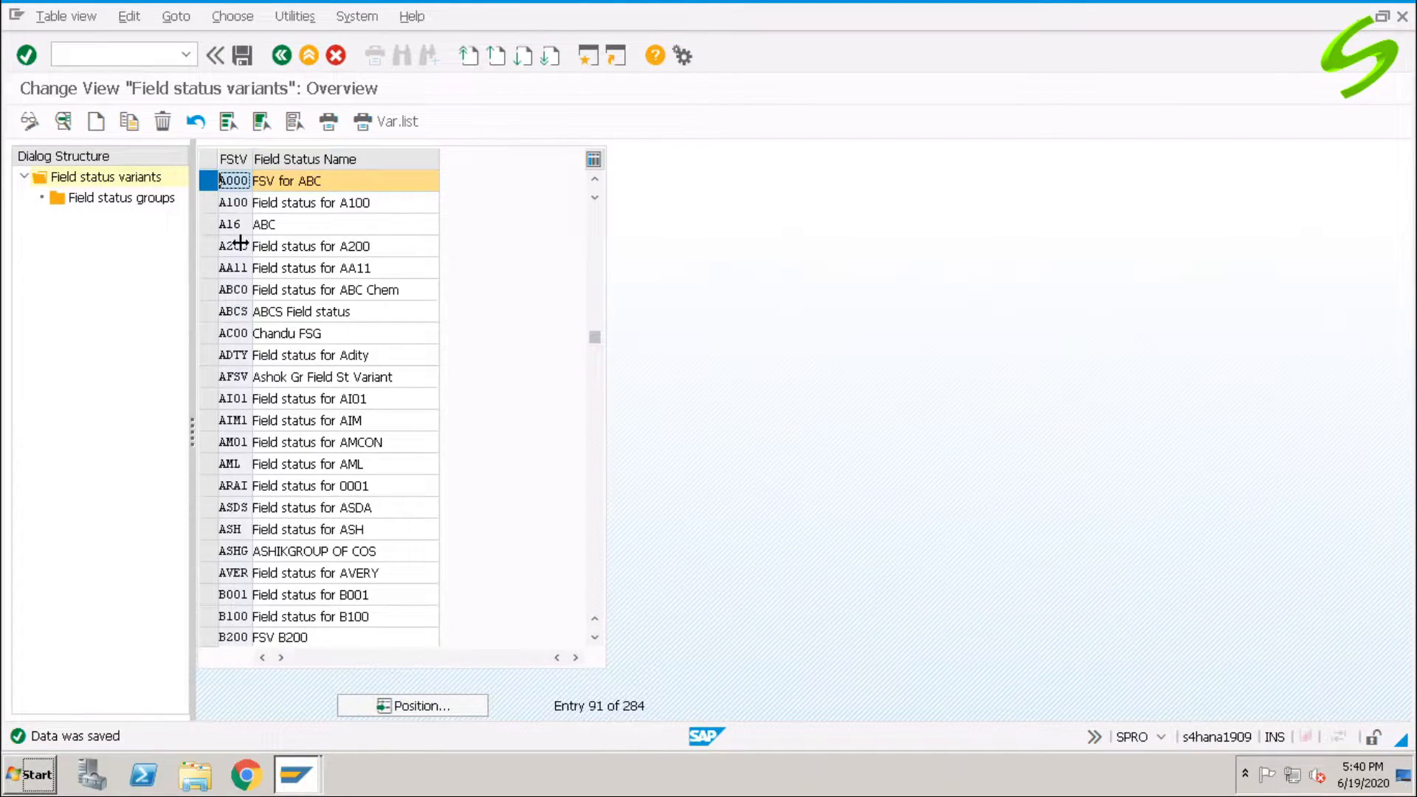
{"action": "double_click", "coordinate": [137, 200]}
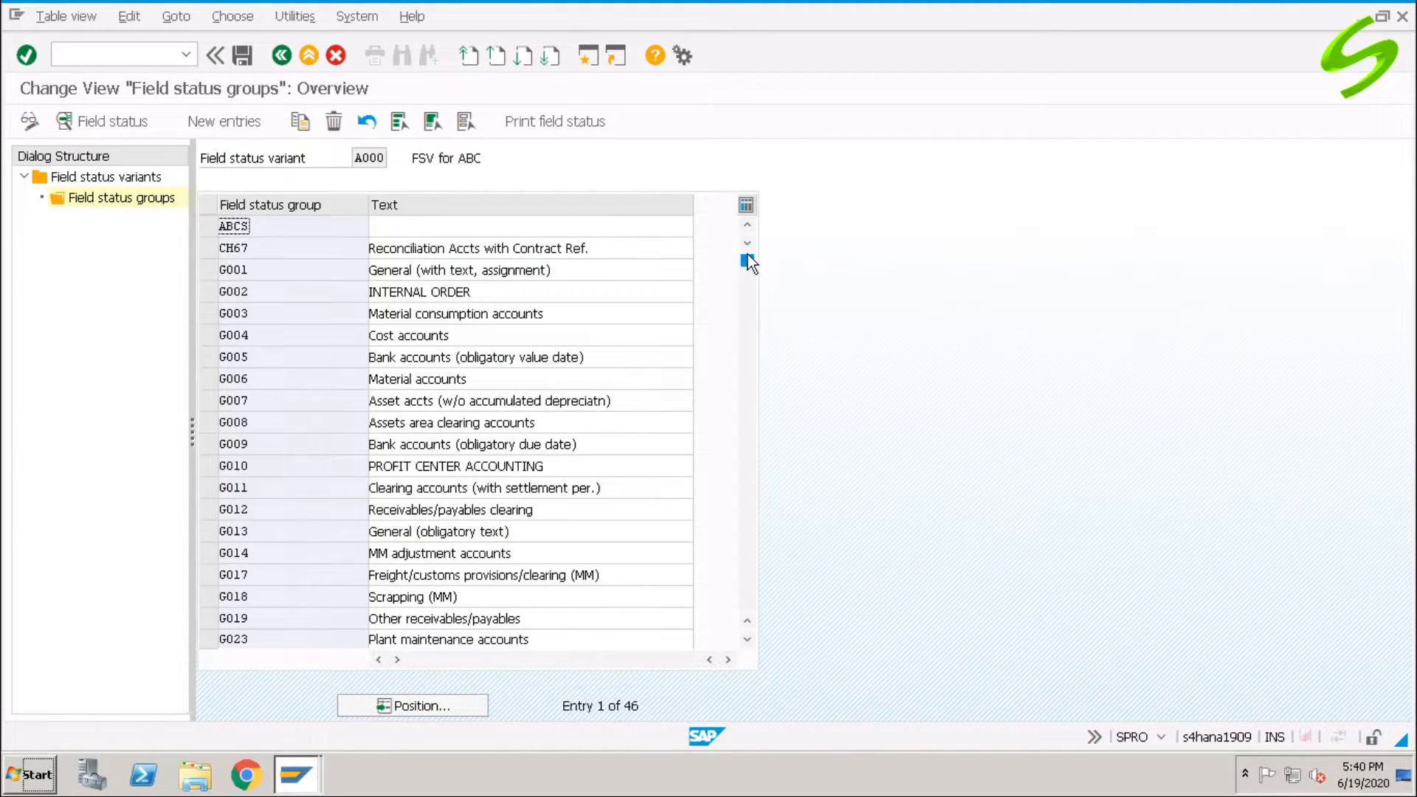
{"action": "left_click", "coordinate": [747, 572]}
{"action": "left_click", "coordinate": [747, 576]}
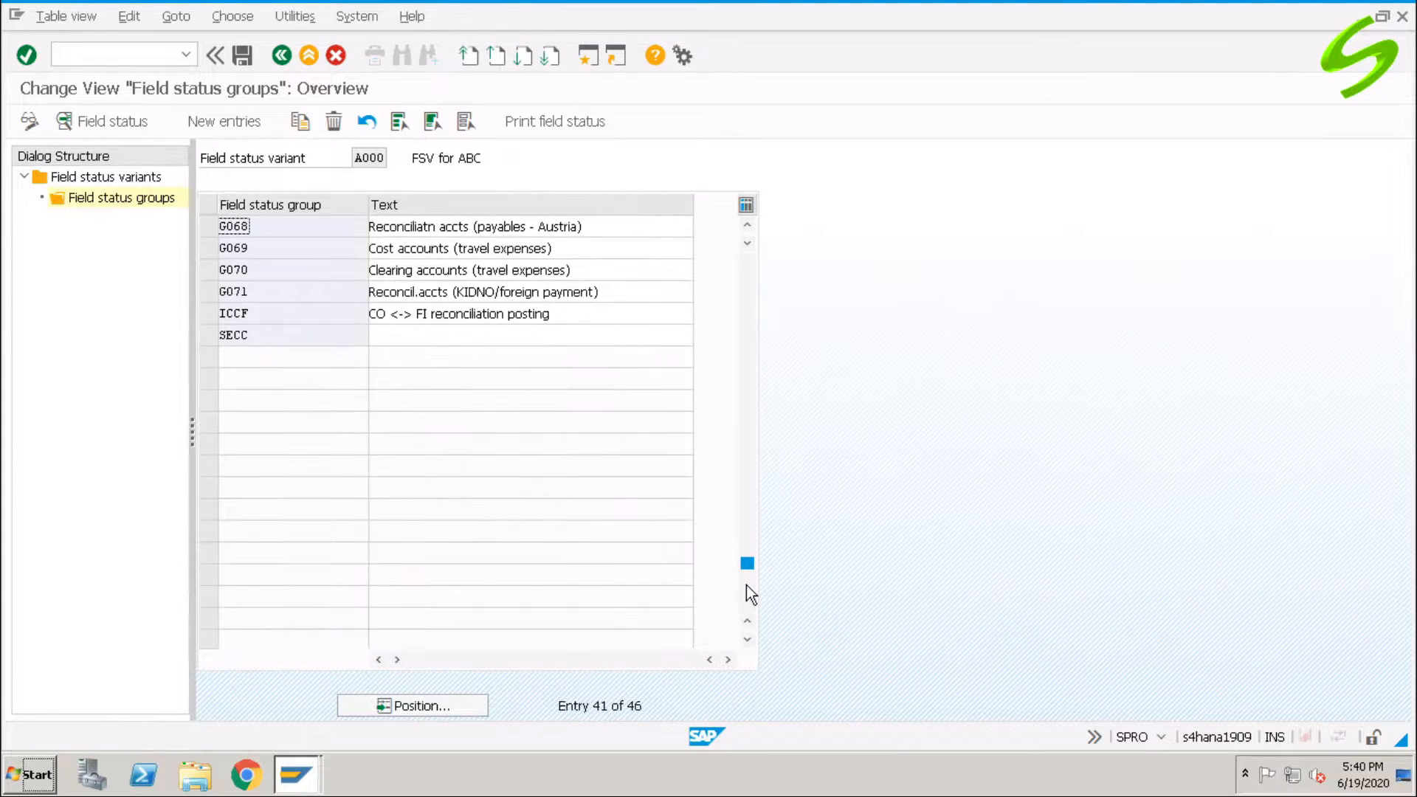
{"action": "left_click", "coordinate": [754, 267]}
{"action": "left_click", "coordinate": [754, 268]}
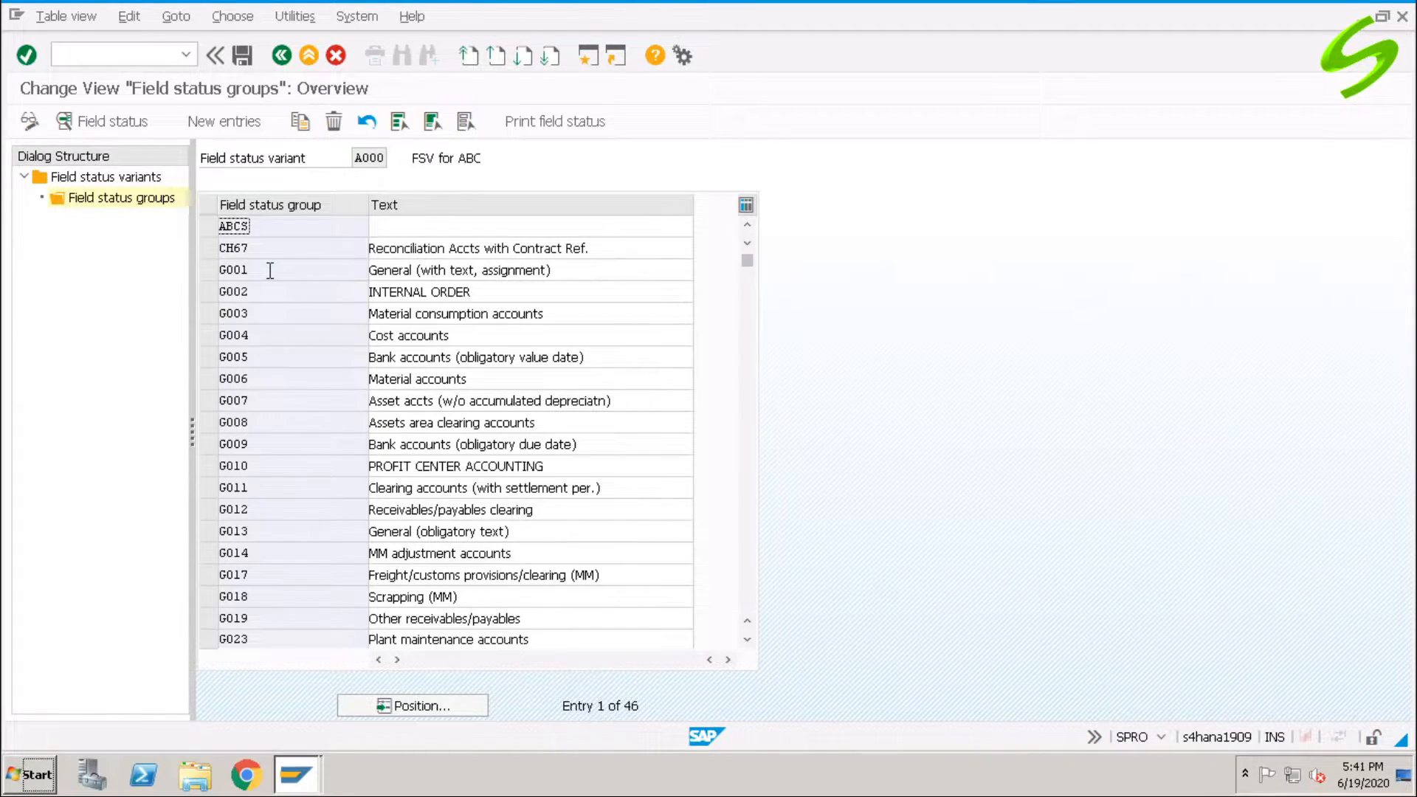
- Review the general, material, cost, bank, asset and clearing field status groups of variant A000, marking G001, G003 to G007, G011 and G012
{"action": "left_click", "coordinate": [206, 270]}
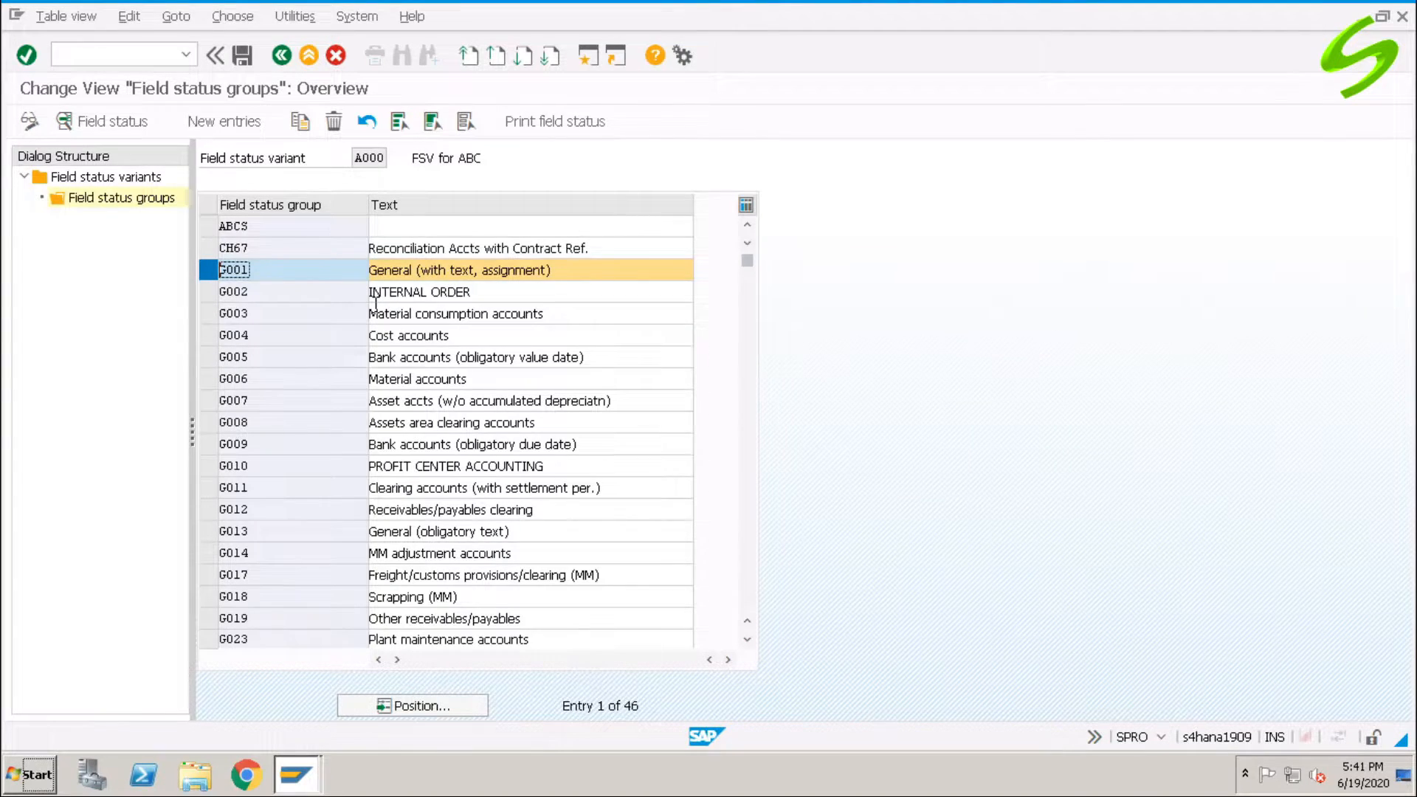
{"action": "left_click", "coordinate": [204, 337]}
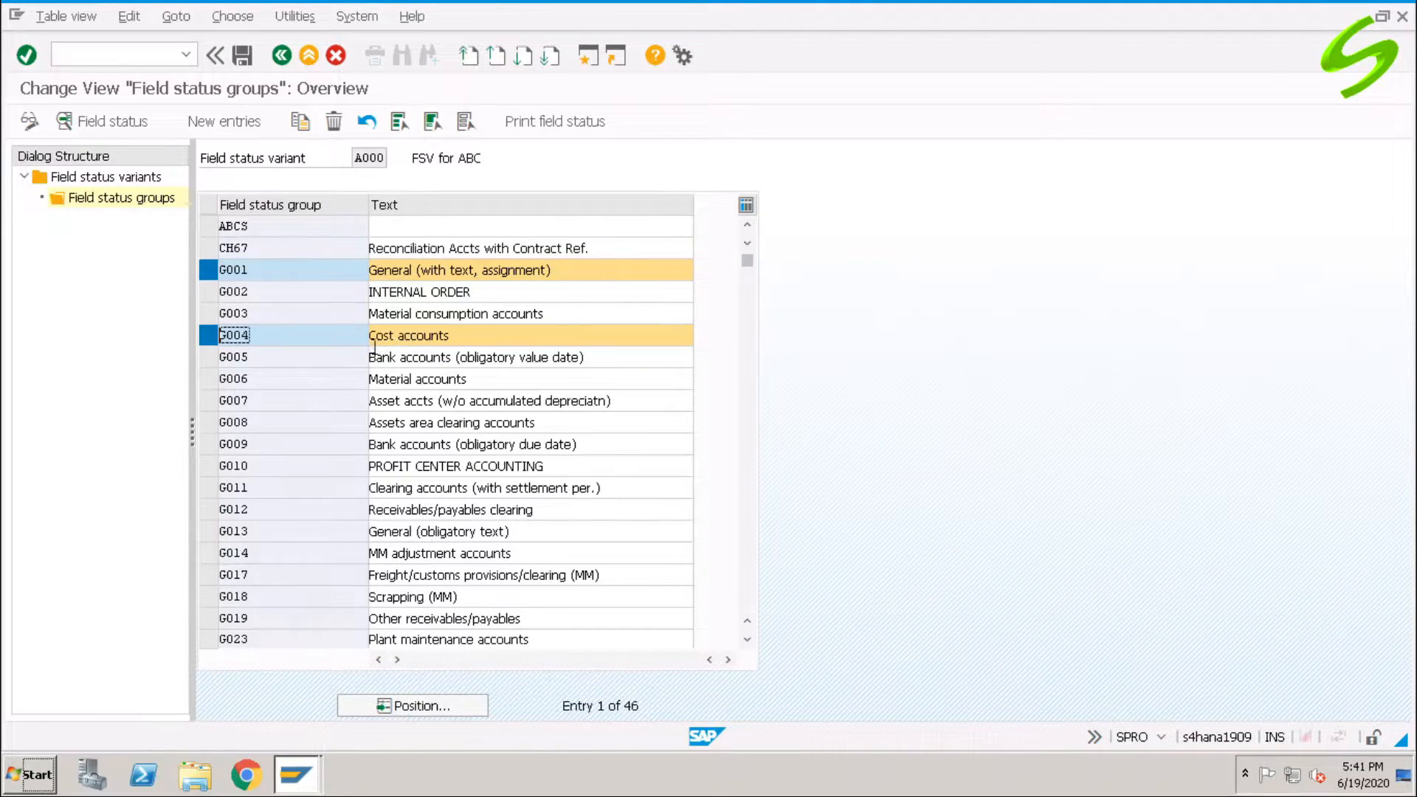
{"action": "left_click", "coordinate": [210, 313]}
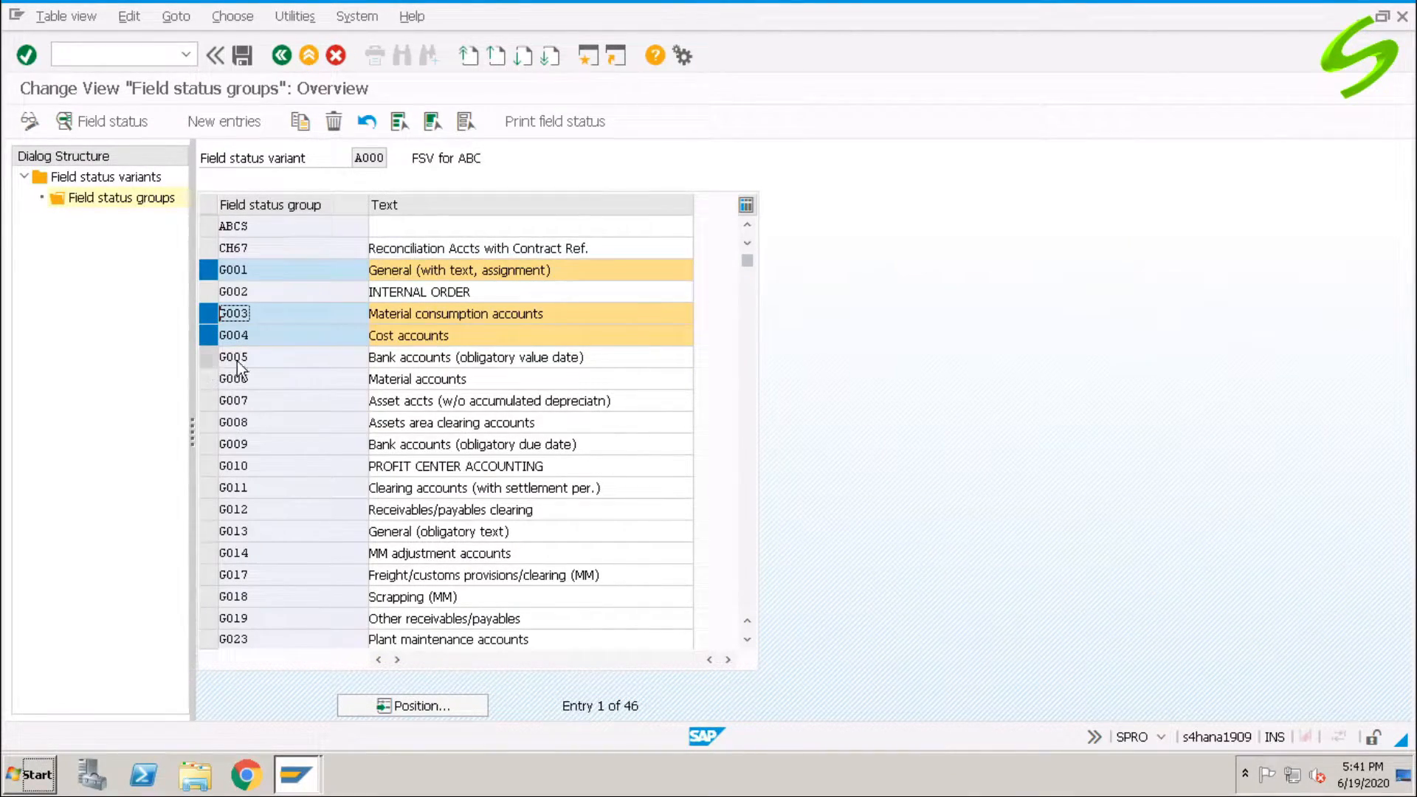
{"action": "left_click", "coordinate": [209, 356]}
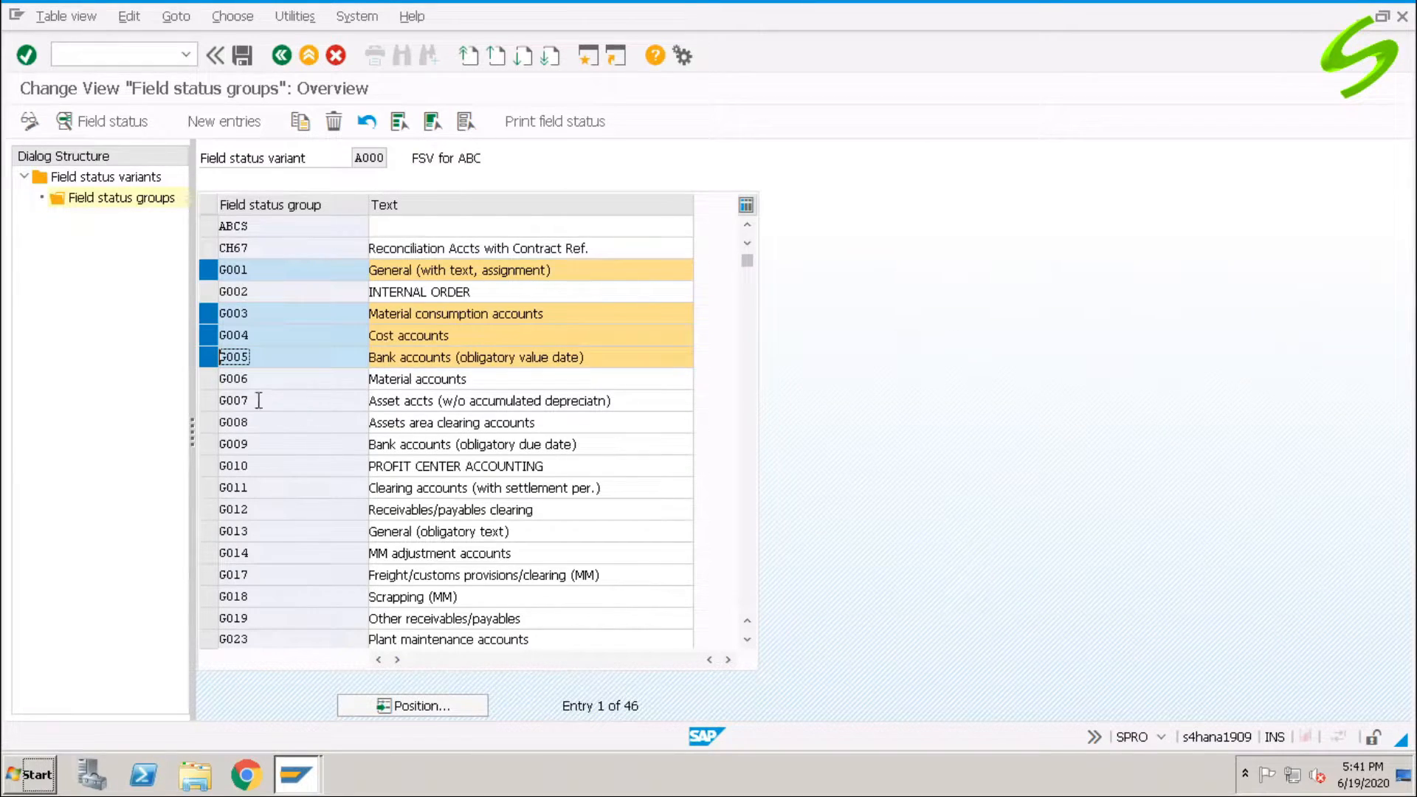
{"action": "left_click", "coordinate": [209, 378]}
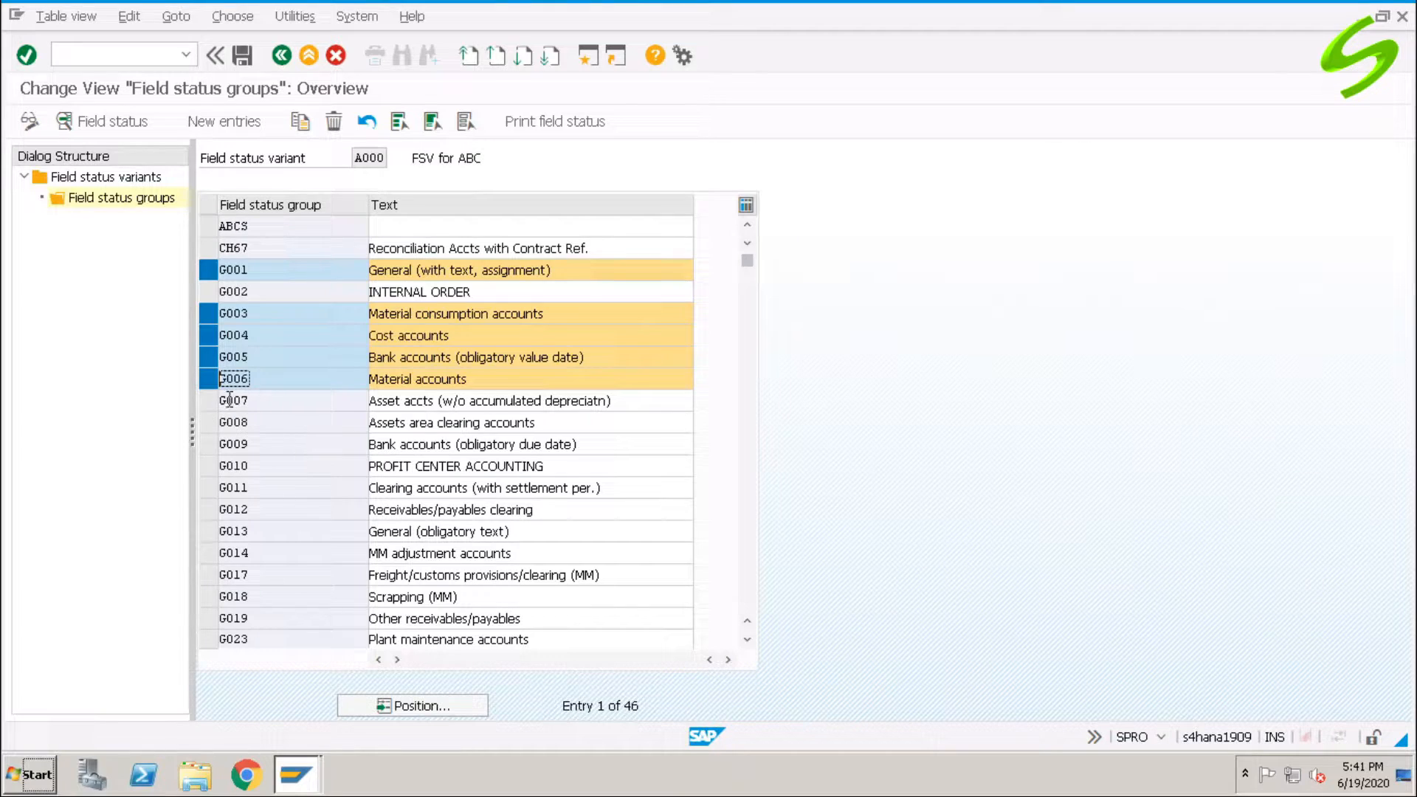
{"action": "left_click", "coordinate": [209, 400]}
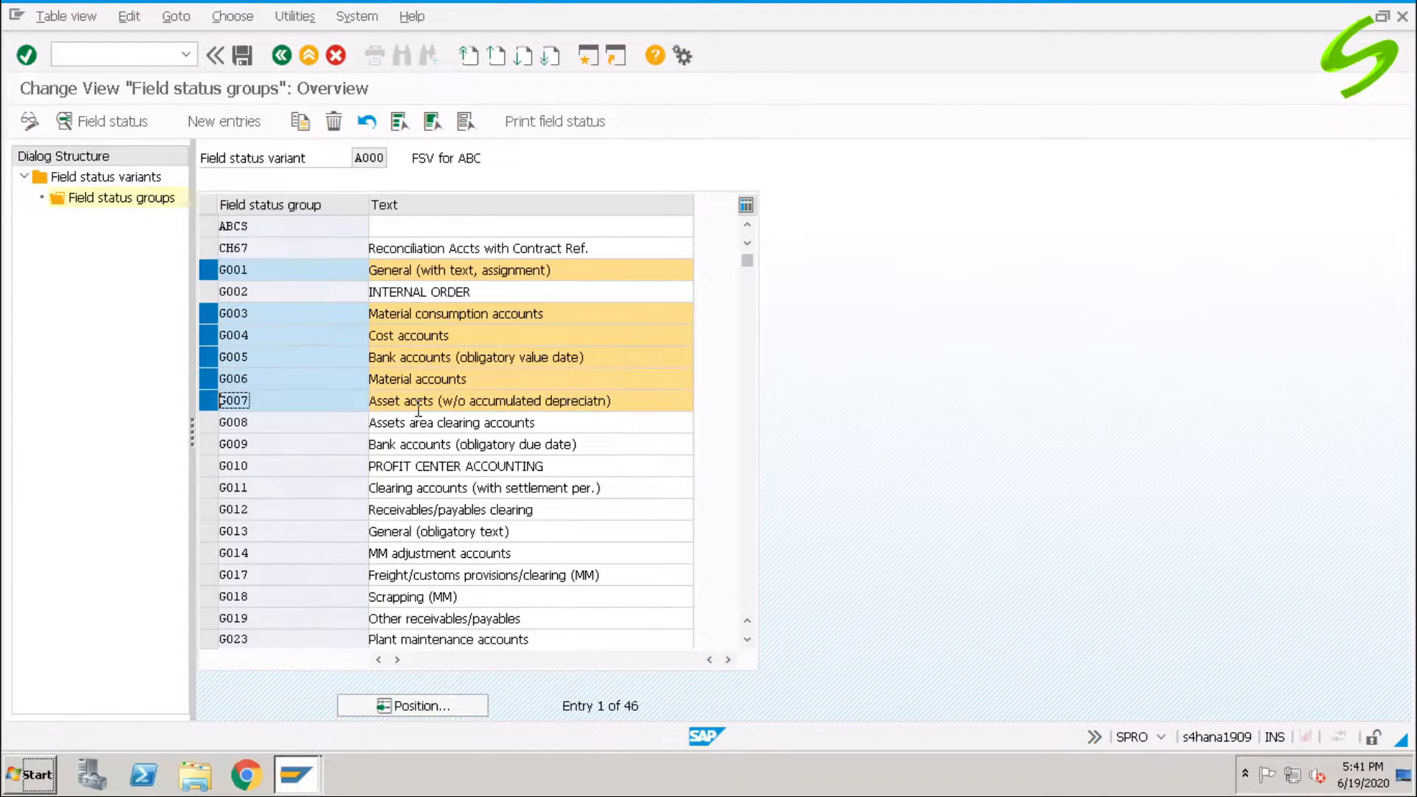
{"action": "left_click", "coordinate": [304, 446]}
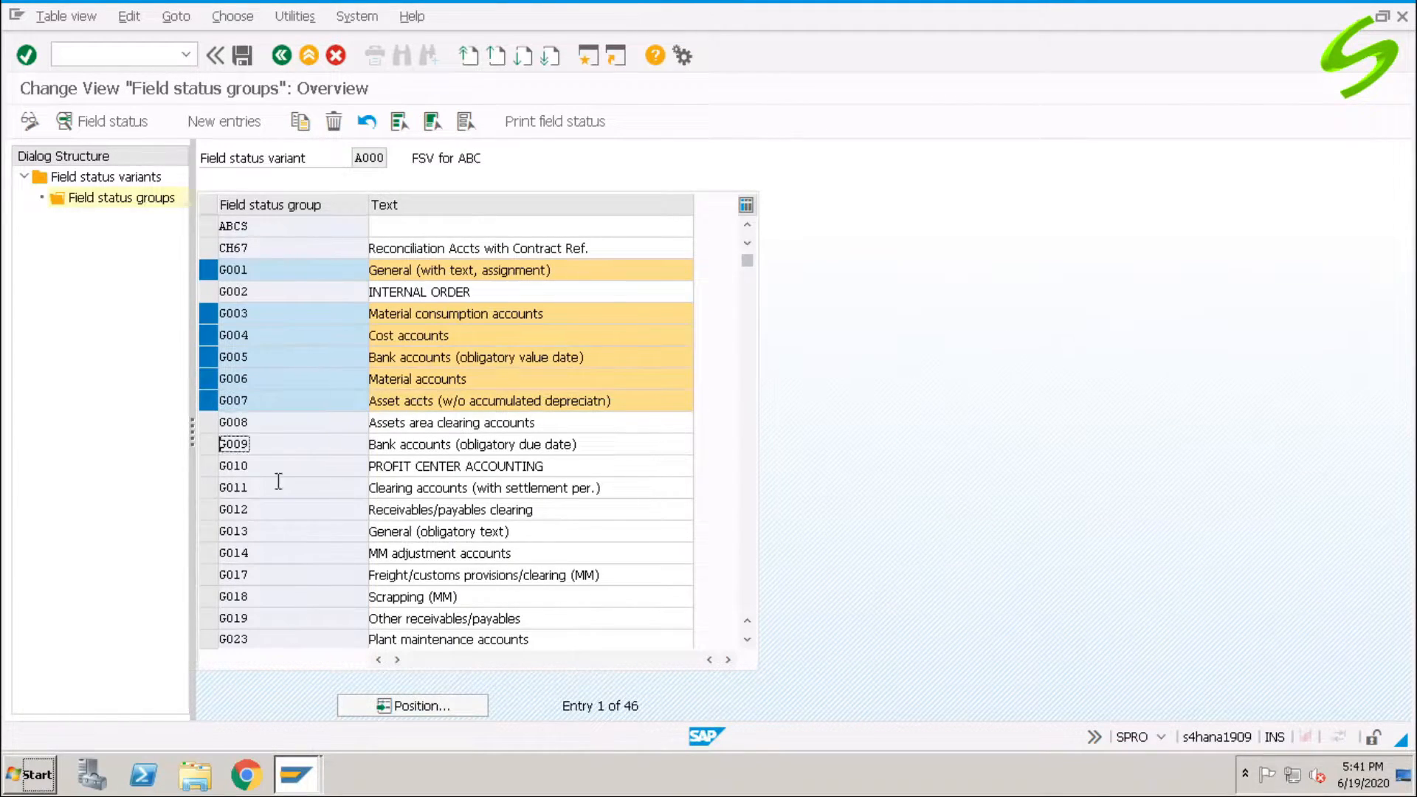
{"action": "left_click", "coordinate": [208, 489]}
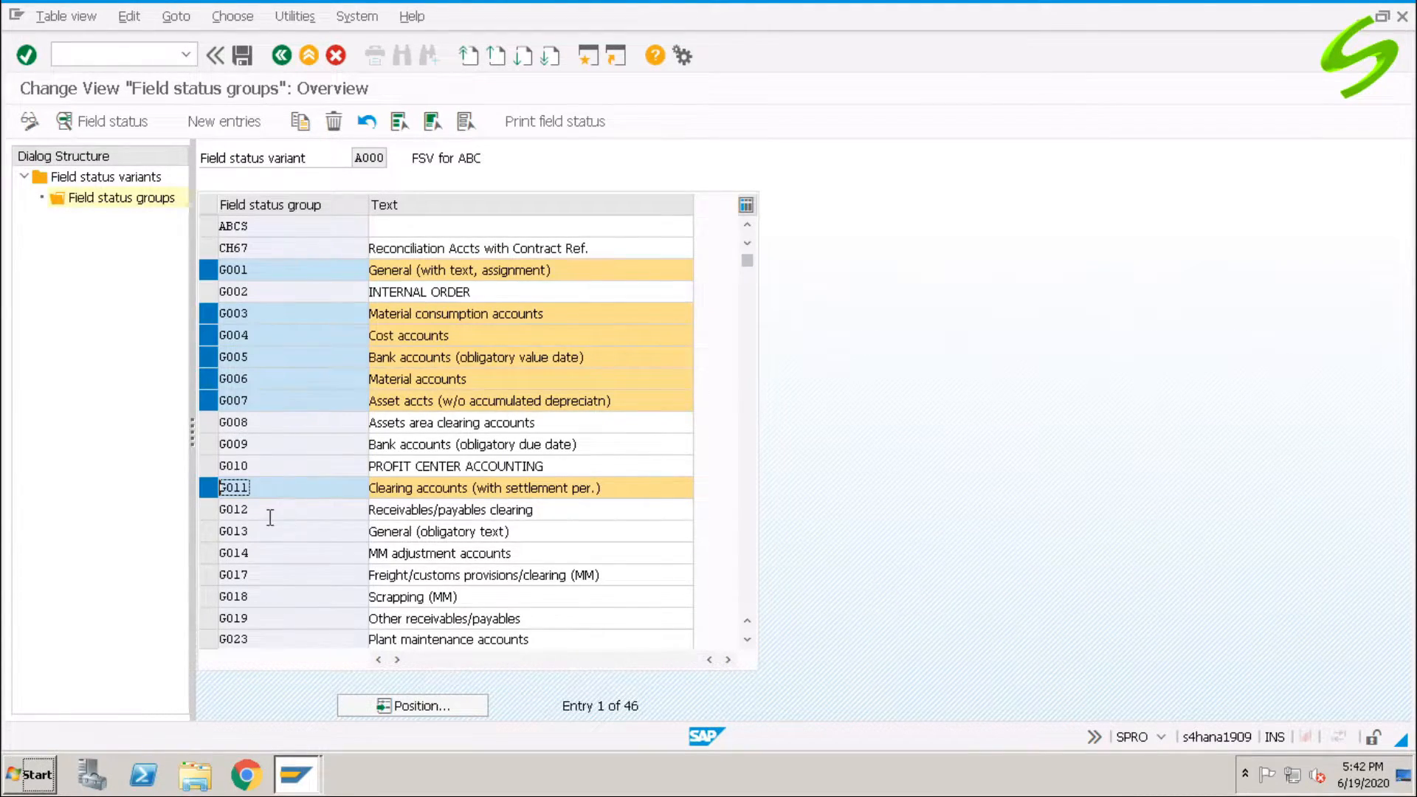
{"action": "left_click", "coordinate": [204, 511]}
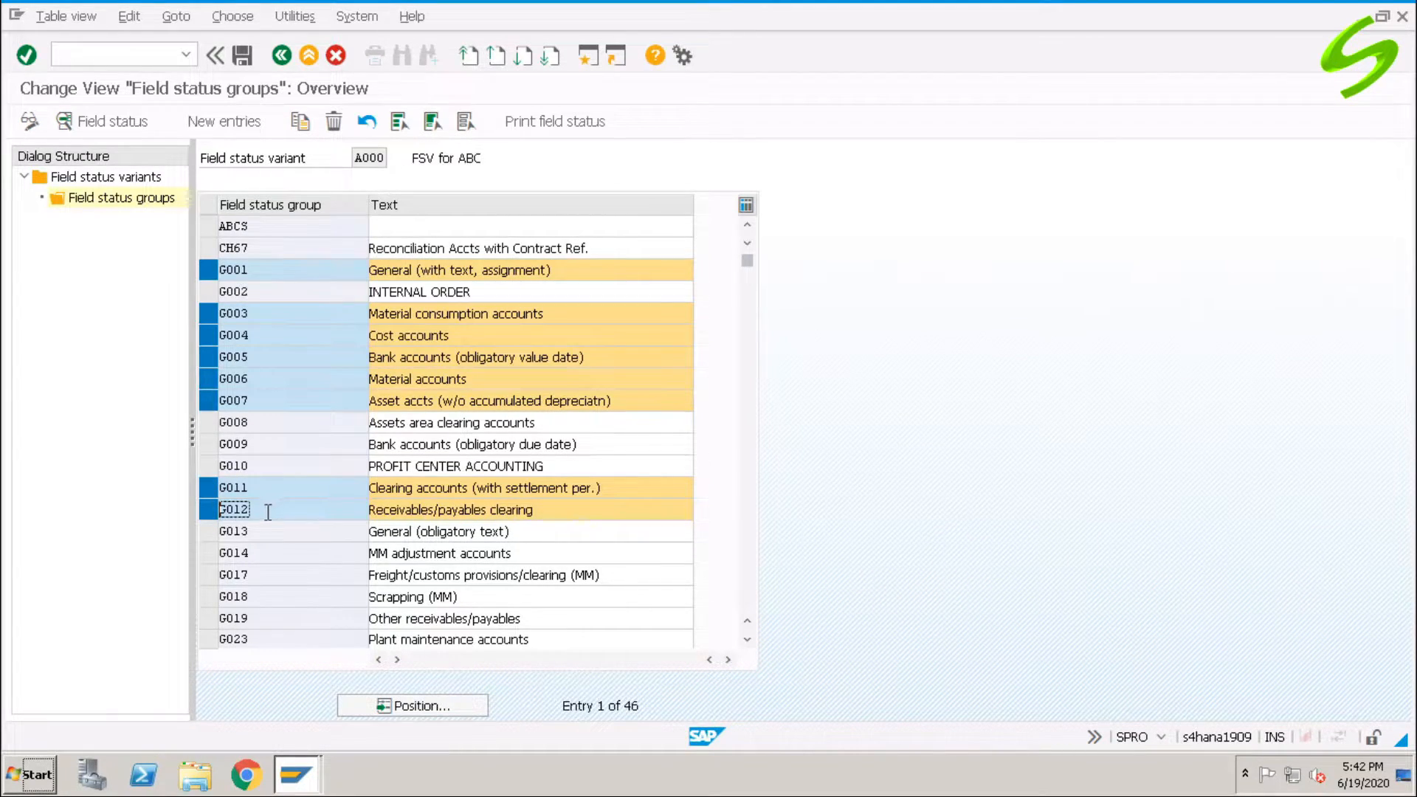
{"action": "left_click", "coordinate": [211, 510]}
{"action": "left_click", "coordinate": [208, 487]}
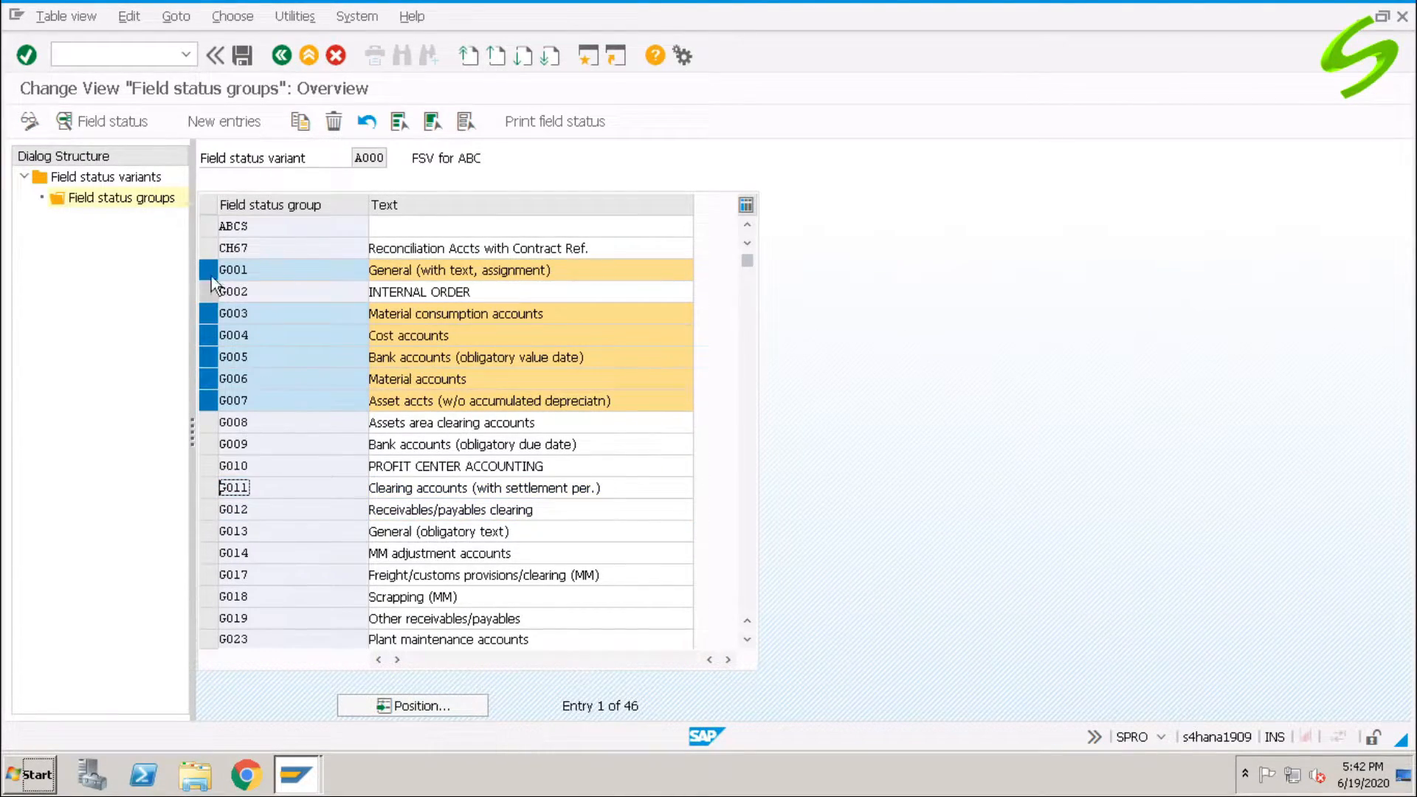
- Leave the field status variants and open the Assign Company Code to Field Status Variants activity in the implementation guide
{"action": "left_click", "coordinate": [280, 55]}
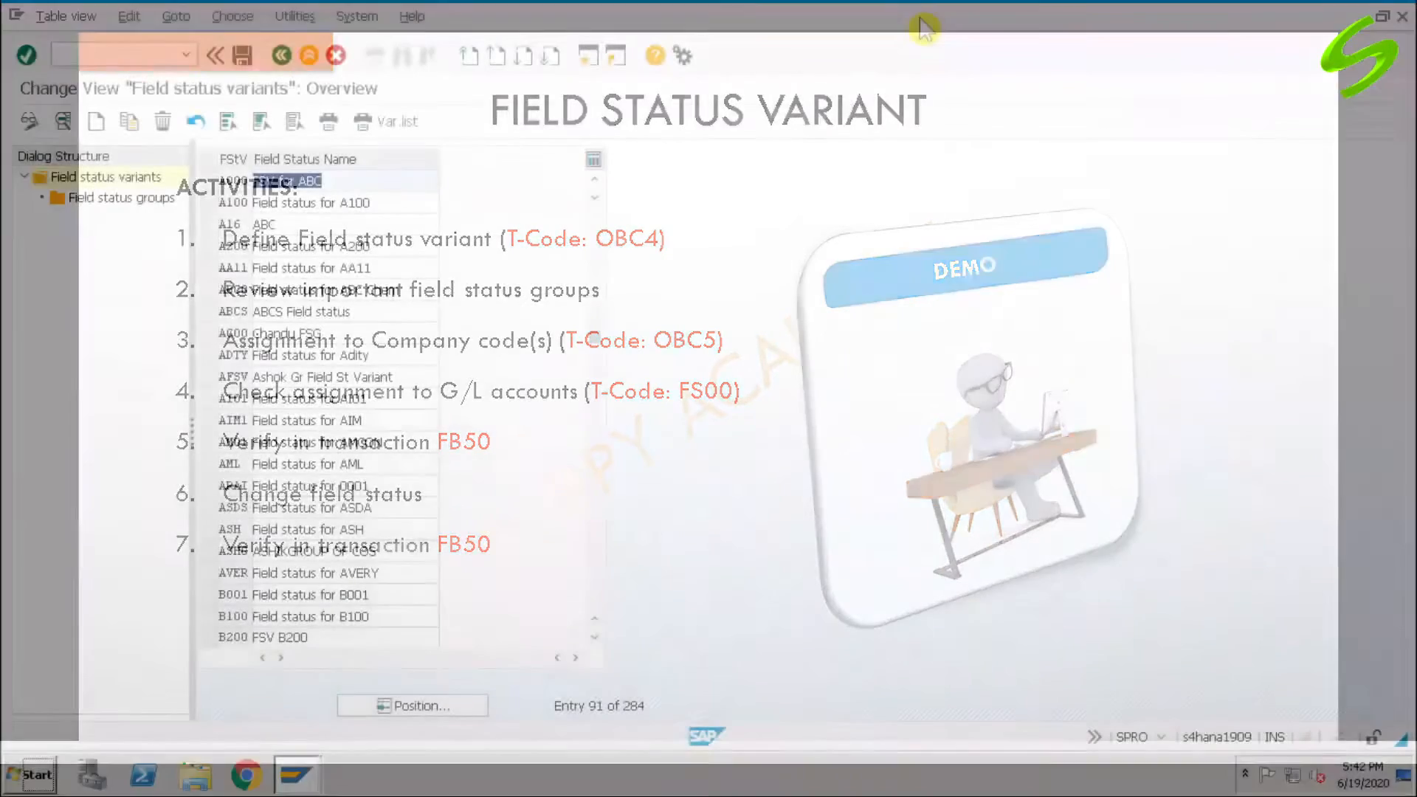
{"action": "left_click", "coordinate": [281, 56]}
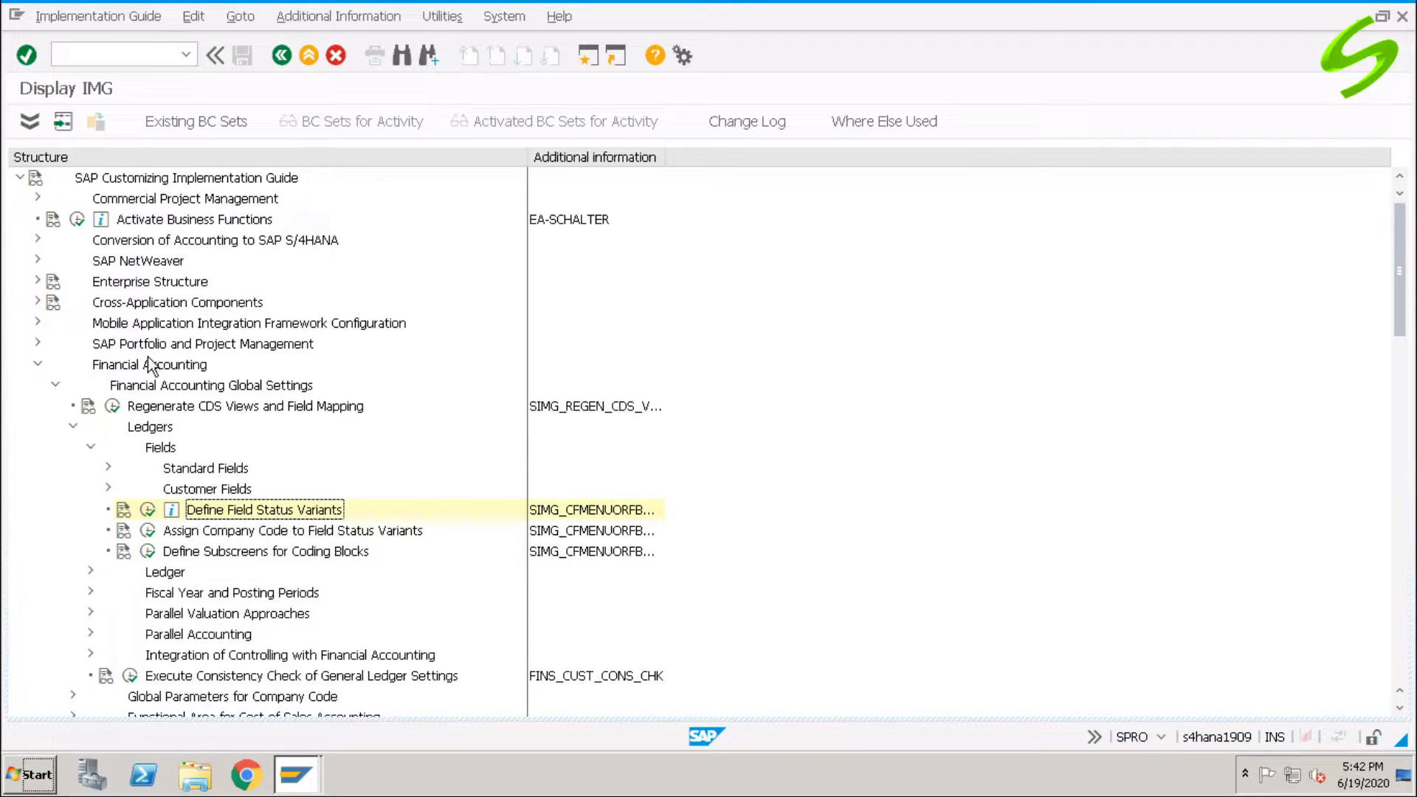
{"action": "left_click", "coordinate": [235, 531]}
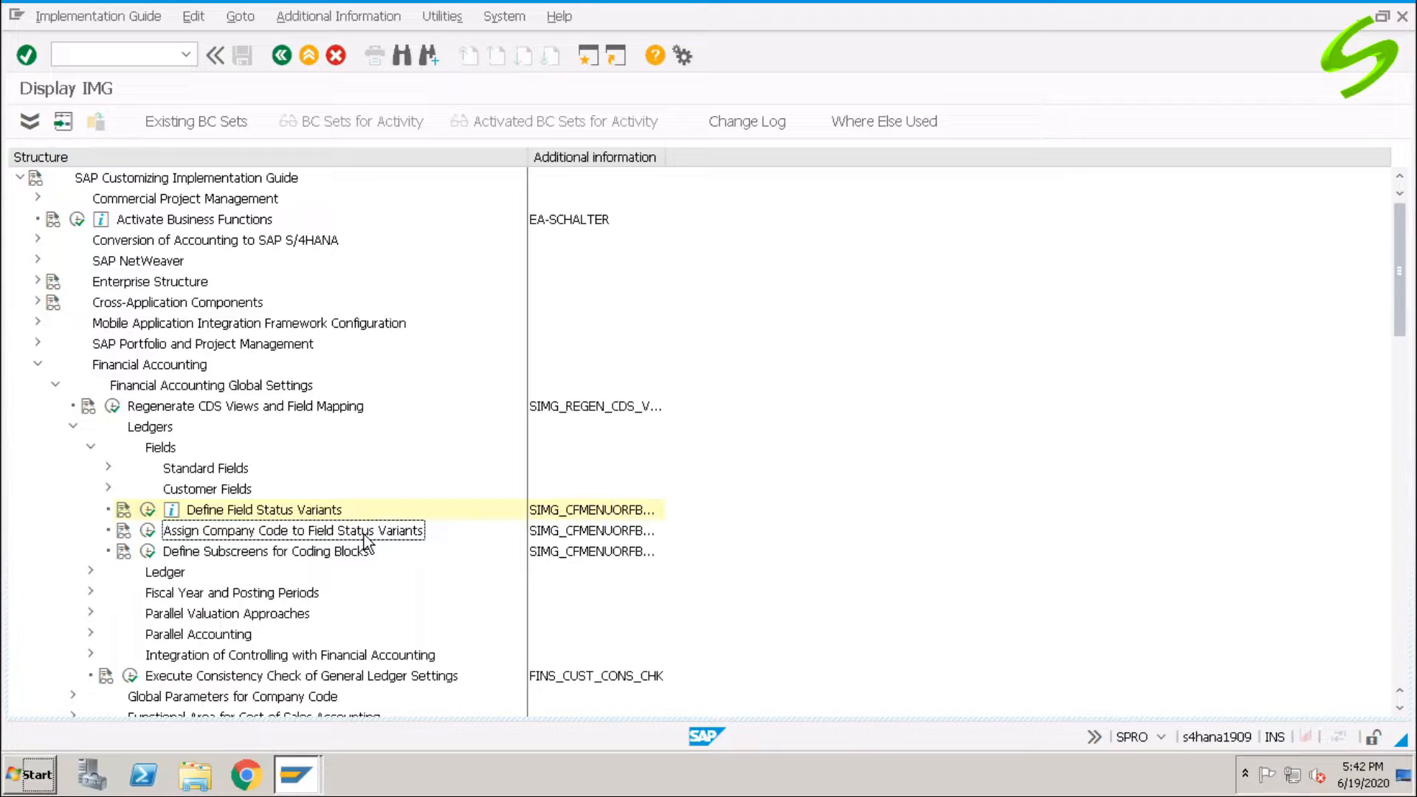
{"action": "left_click", "coordinate": [147, 532]}
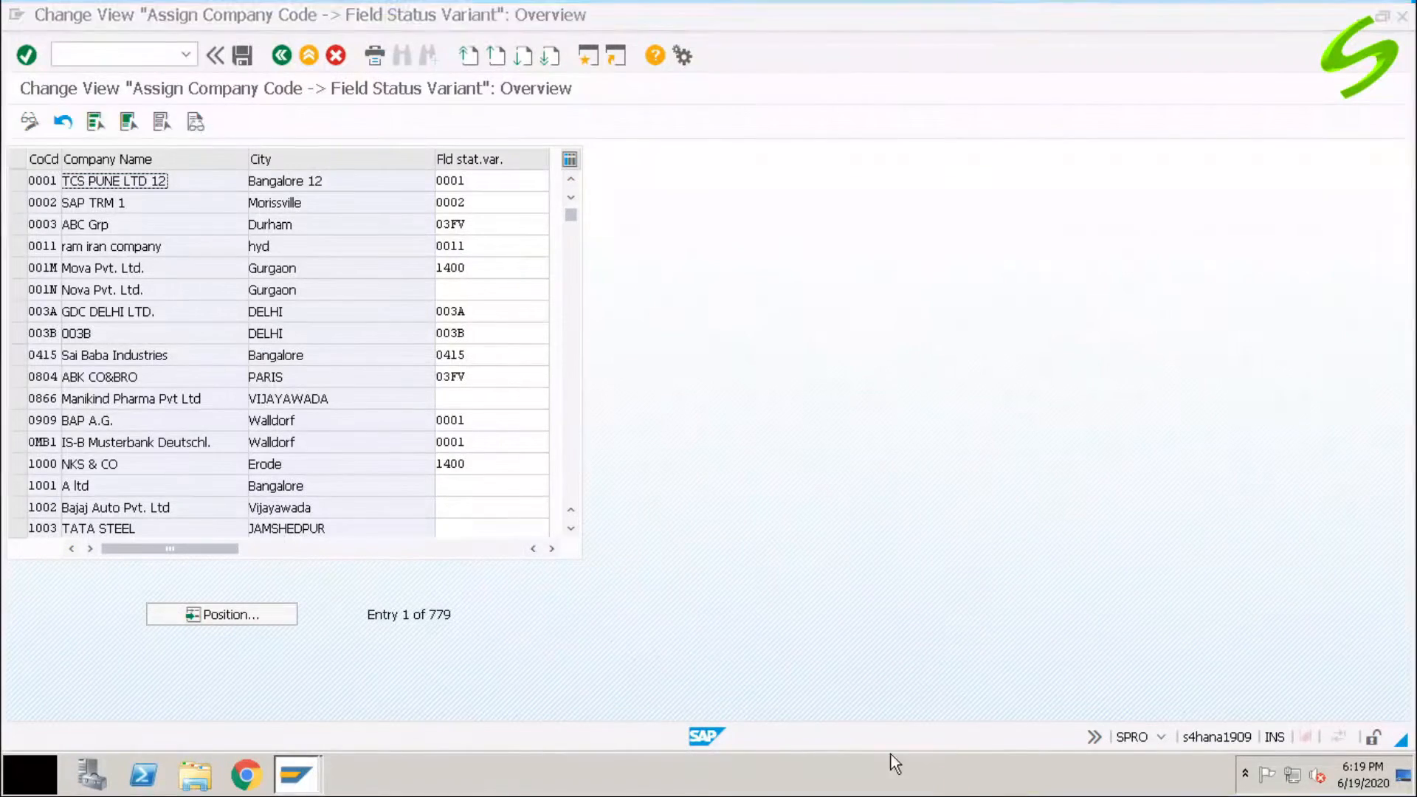
- Locate company code A001, assign field status variant A000 to it and save the assignment
{"action": "left_click", "coordinate": [254, 614]}
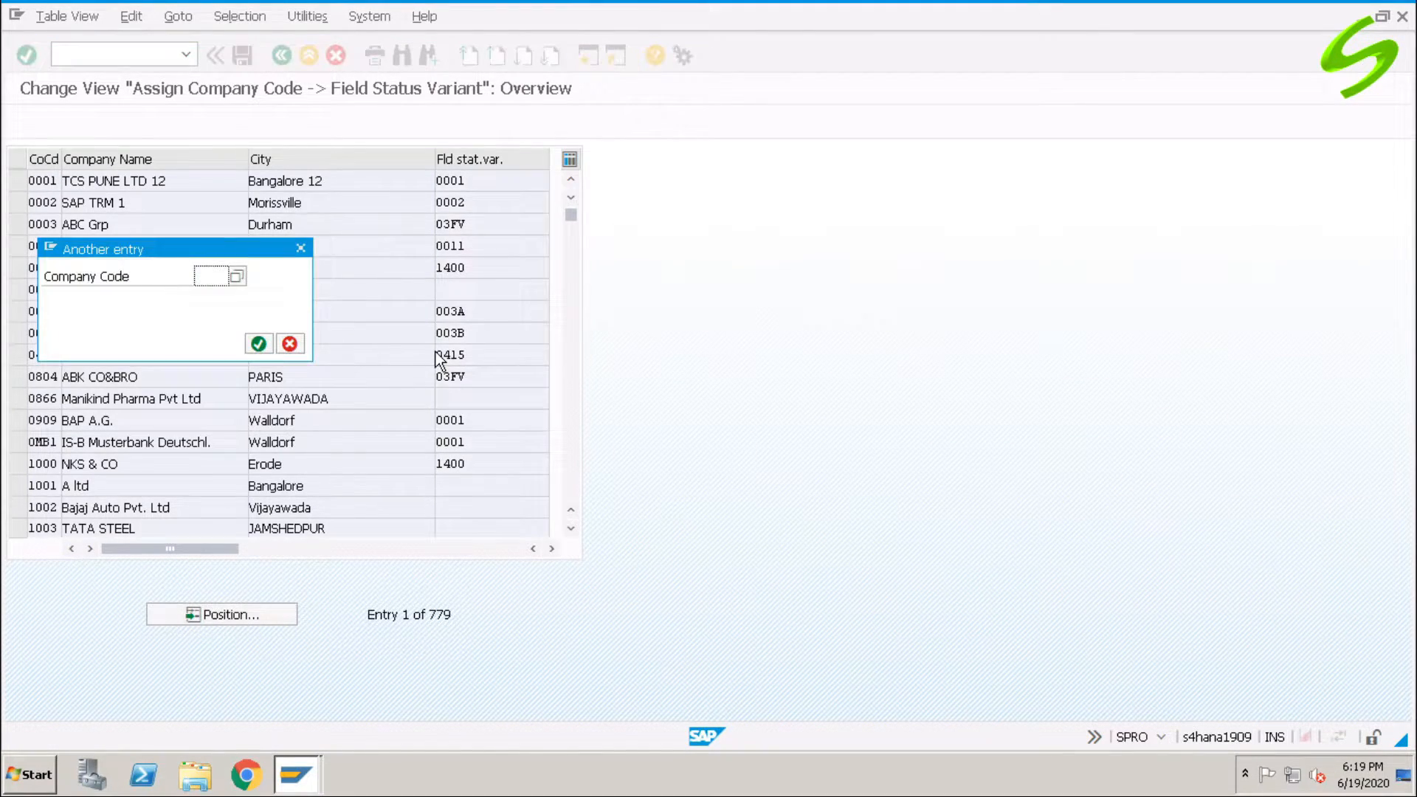
{"action": "type", "text": "a001"}
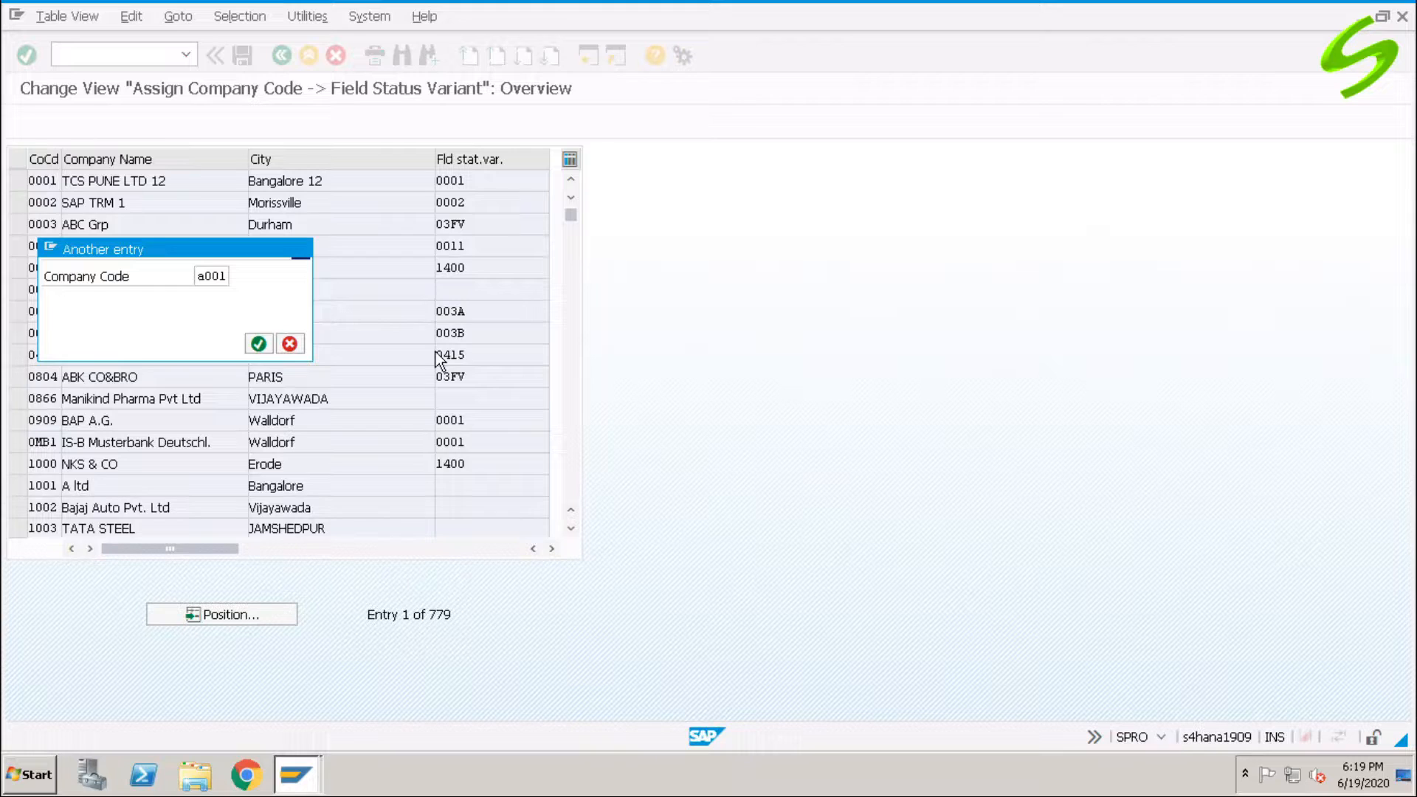
{"action": "key", "text": "Return"}
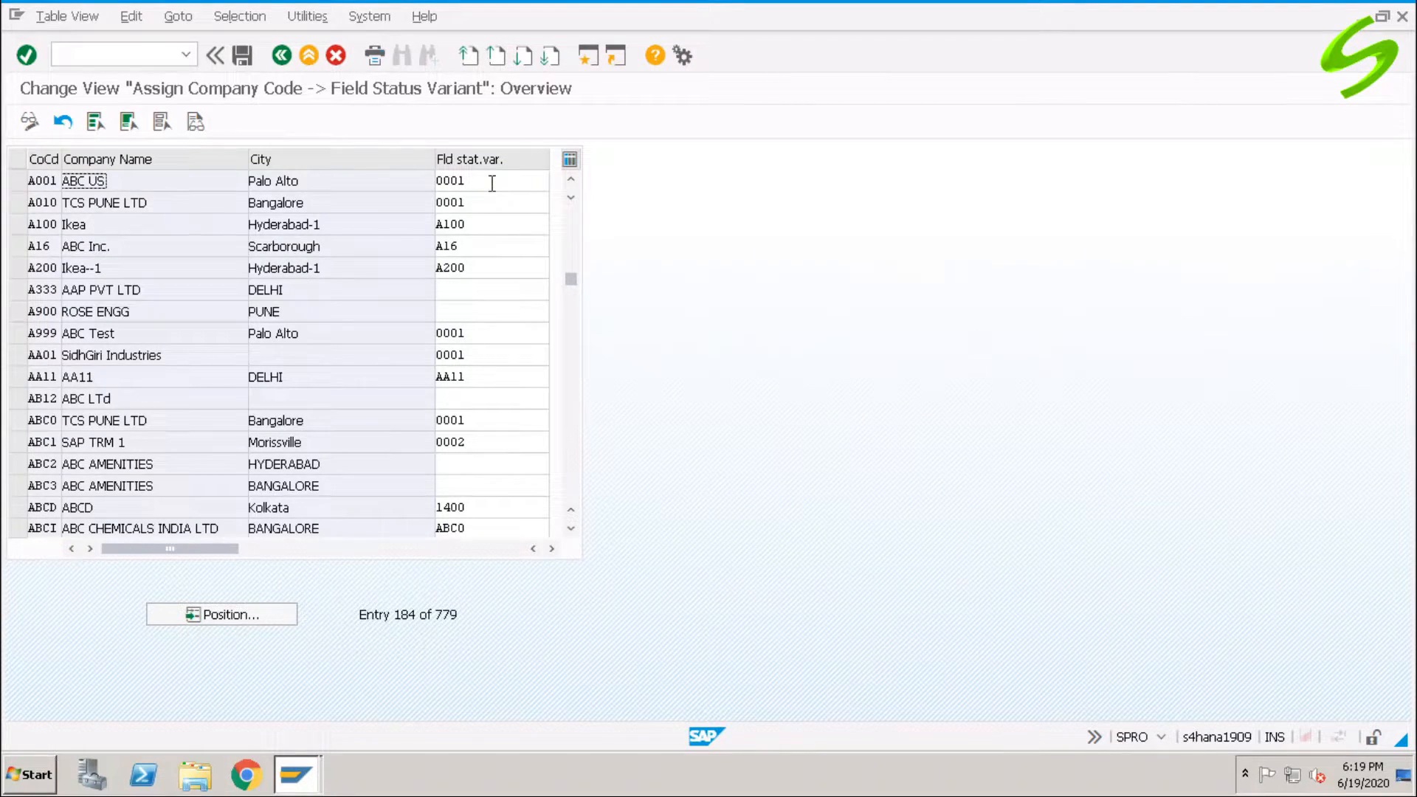
{"action": "left_click", "coordinate": [463, 180]}
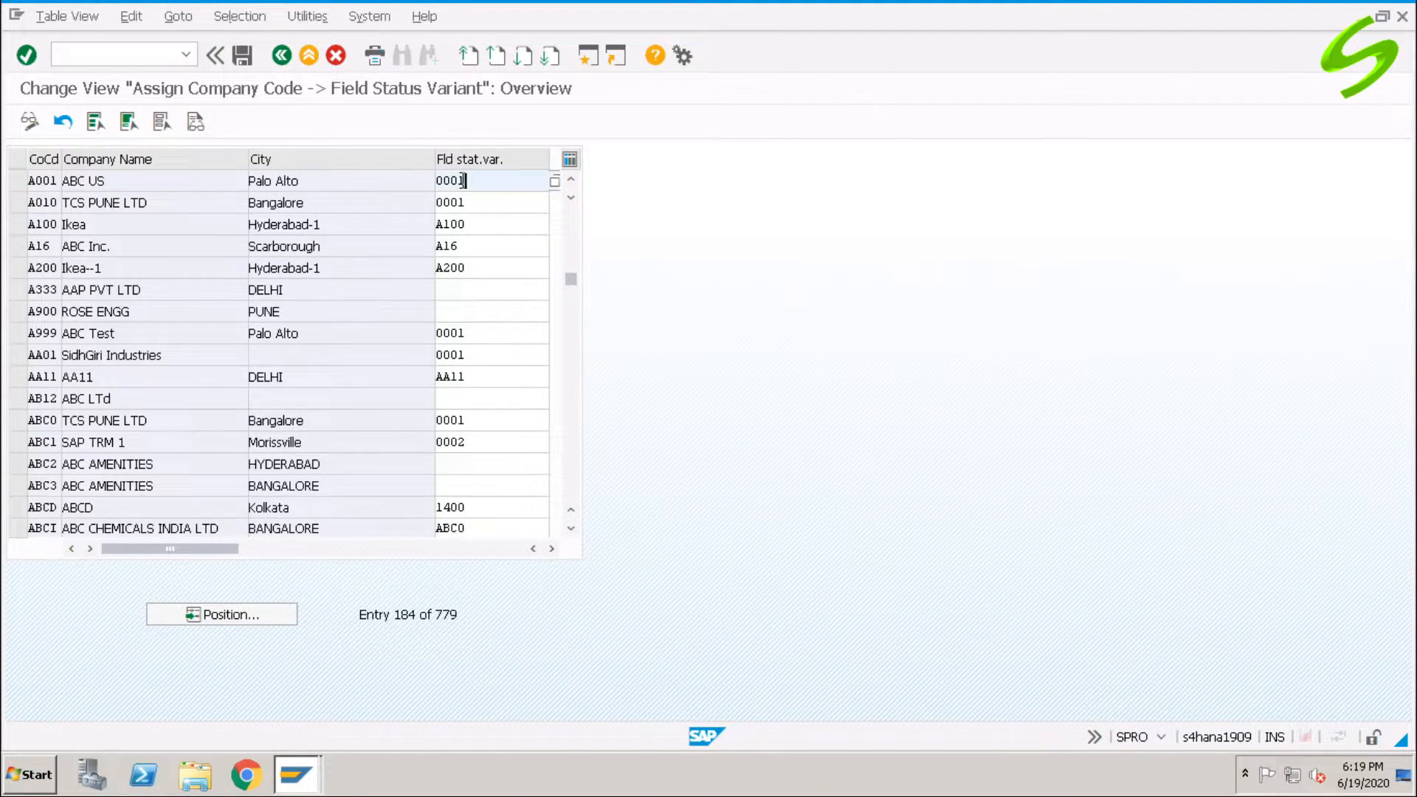
{"action": "double_click", "coordinate": [463, 180]}
{"action": "type", "text": "A000"}
{"action": "key", "text": "Return"}
{"action": "left_click", "coordinate": [243, 57]}
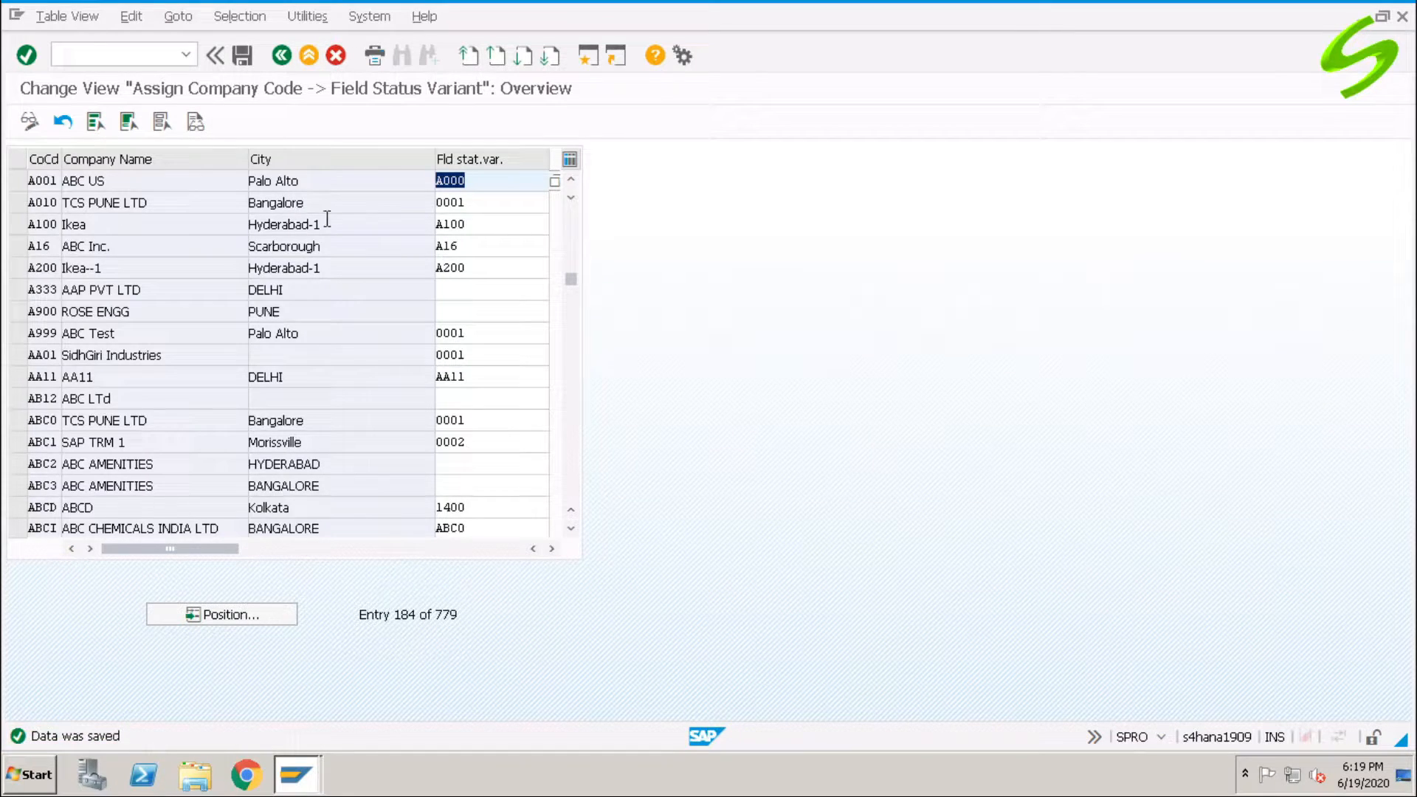
- Leave the company code assignment and start transaction FS00 for central G/L account maintenance
{"action": "left_click", "coordinate": [281, 56]}
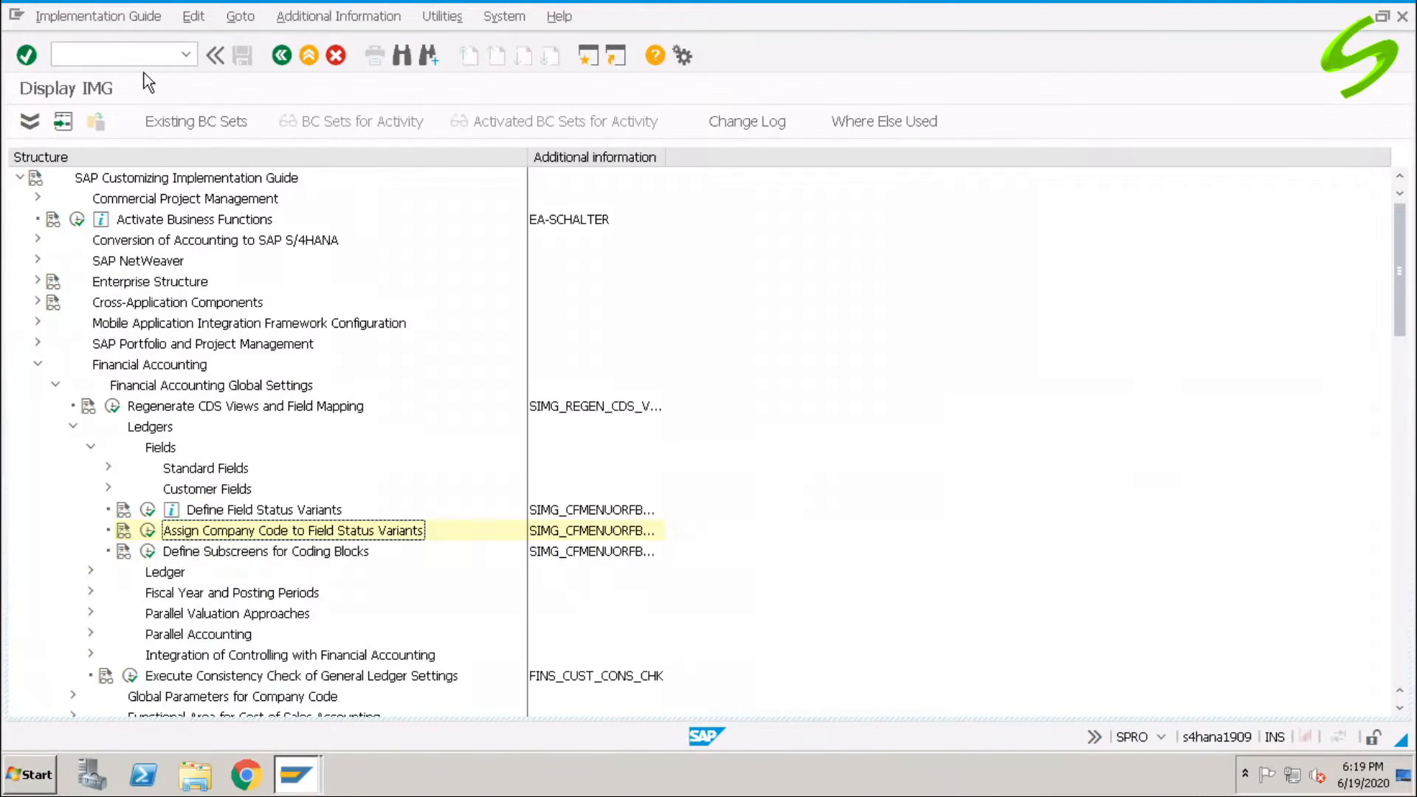
{"action": "left_click", "coordinate": [148, 56]}
{"action": "type", "text": "/nobc5"}
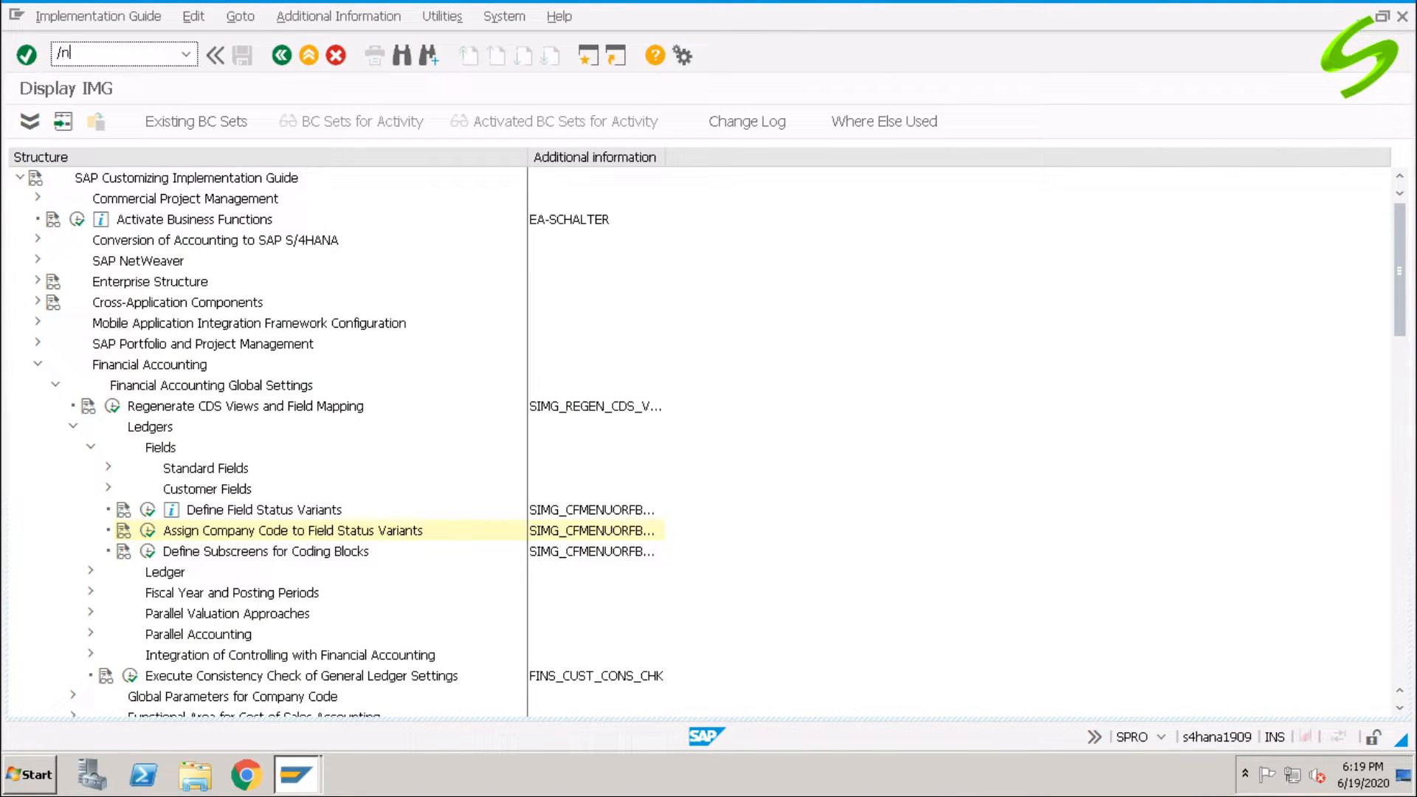
{"action": "key", "text": "Return"}
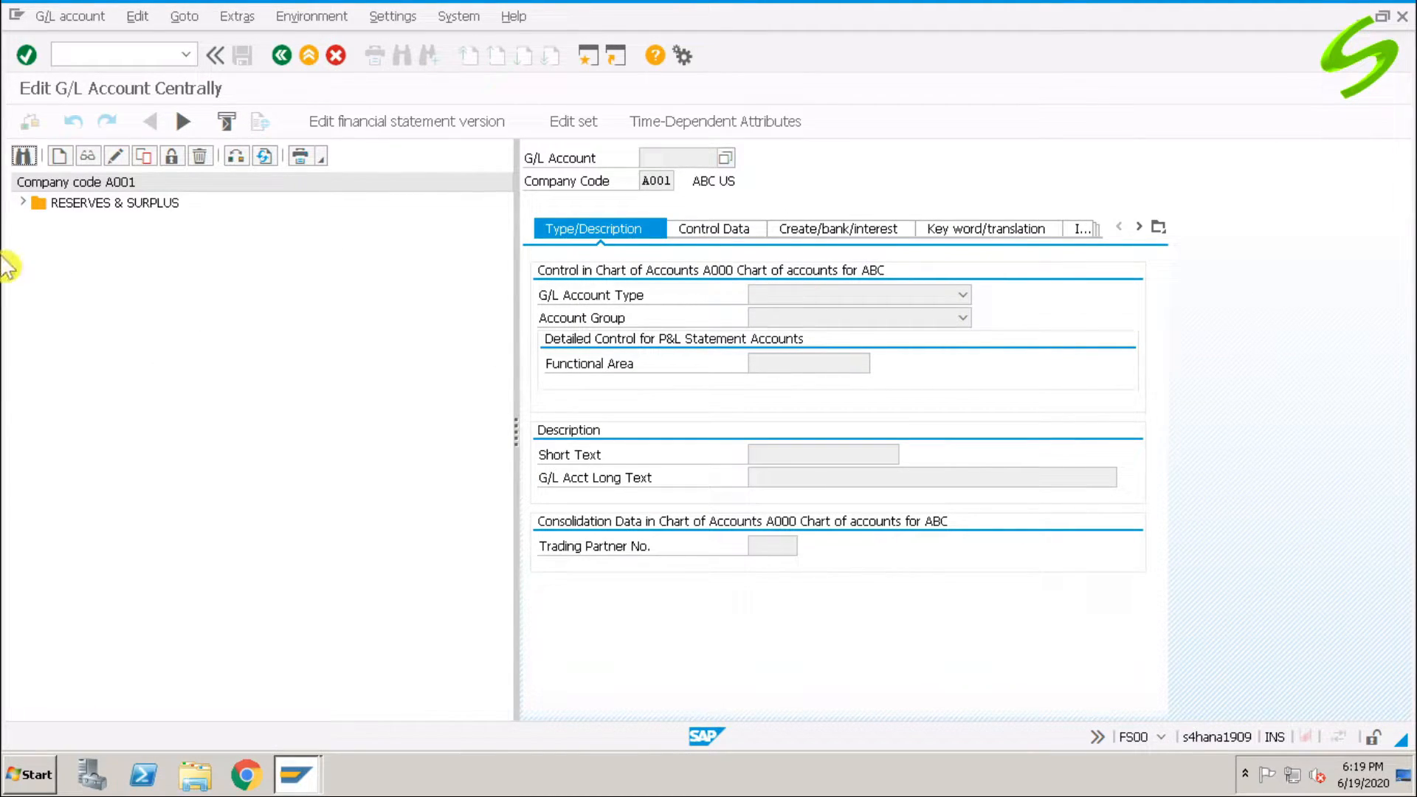
- Display G/L account 100100 Retained Earnings under Reserves & Surplus and check its field status group
{"action": "left_click", "coordinate": [22, 205]}
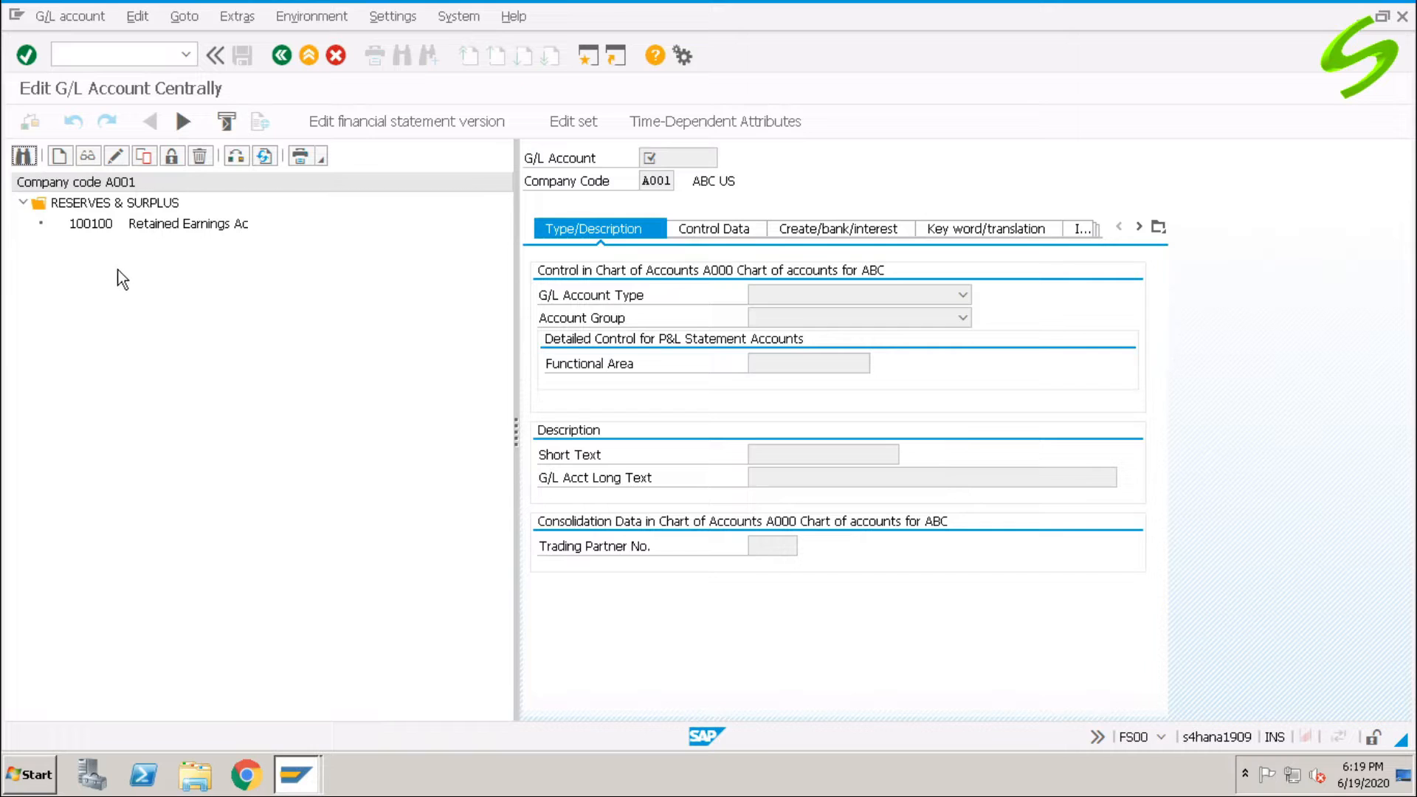
{"action": "double_click", "coordinate": [103, 226]}
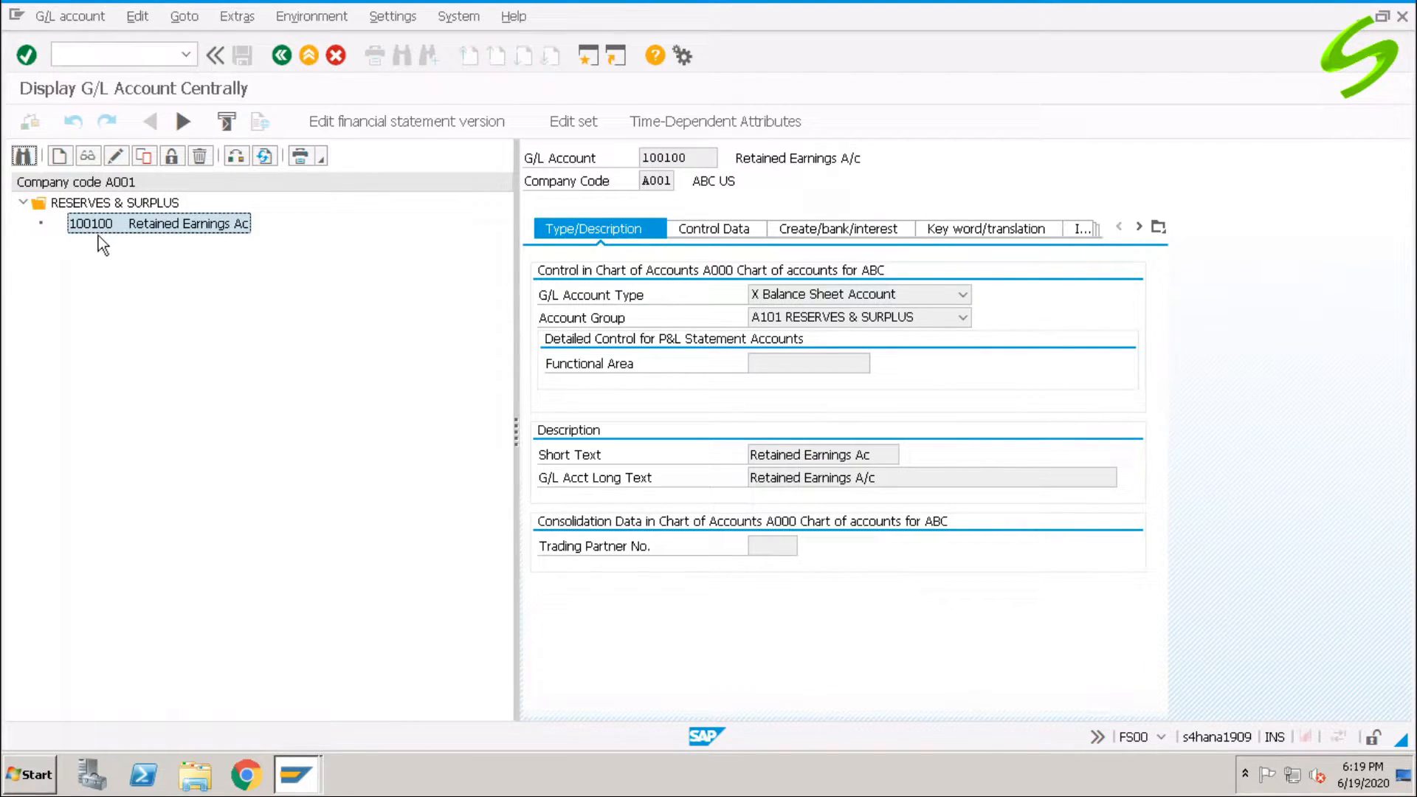
{"action": "left_click", "coordinate": [826, 231]}
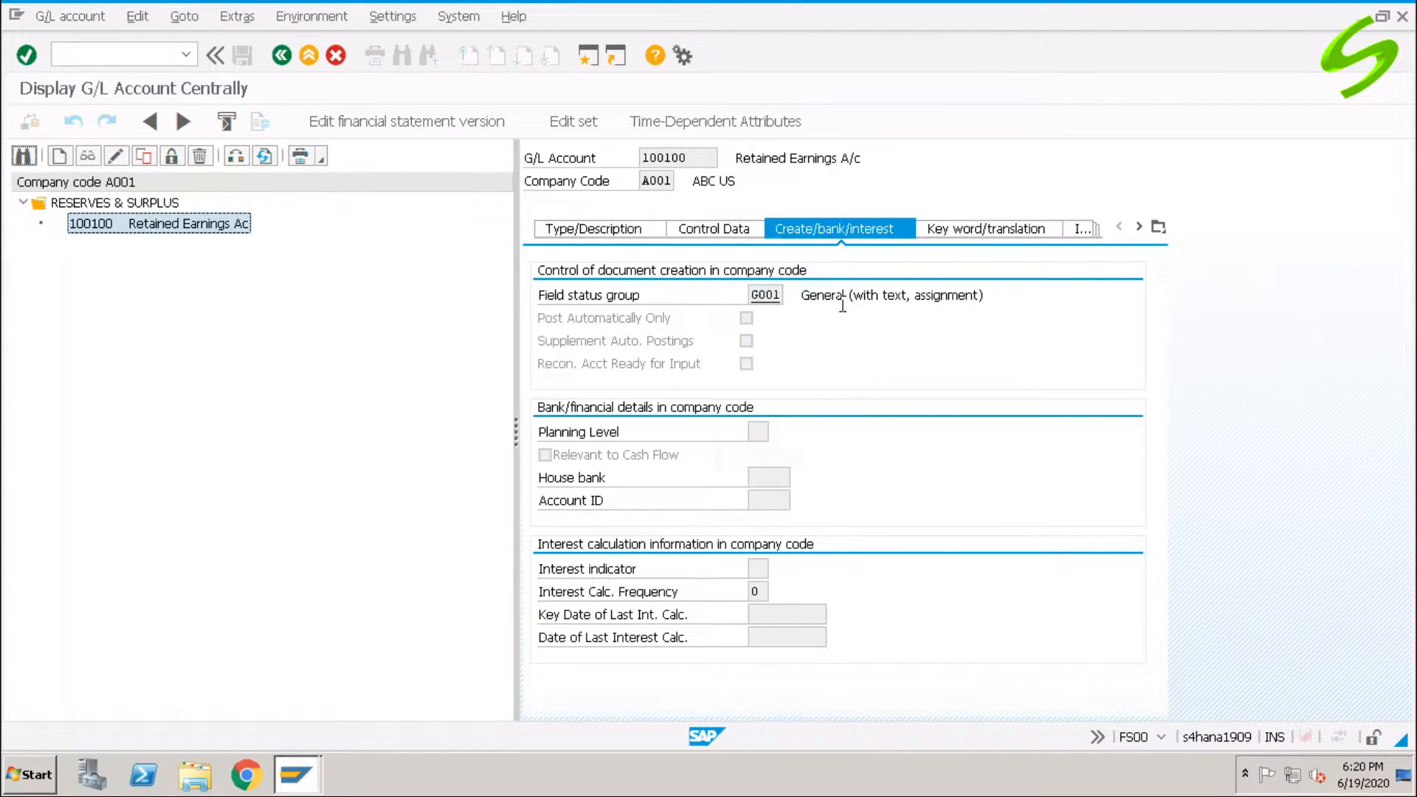
- Start transaction FB50 for G/L document entry and select company code A001
{"action": "left_click", "coordinate": [149, 55]}
{"action": "type", "text": "/n"}
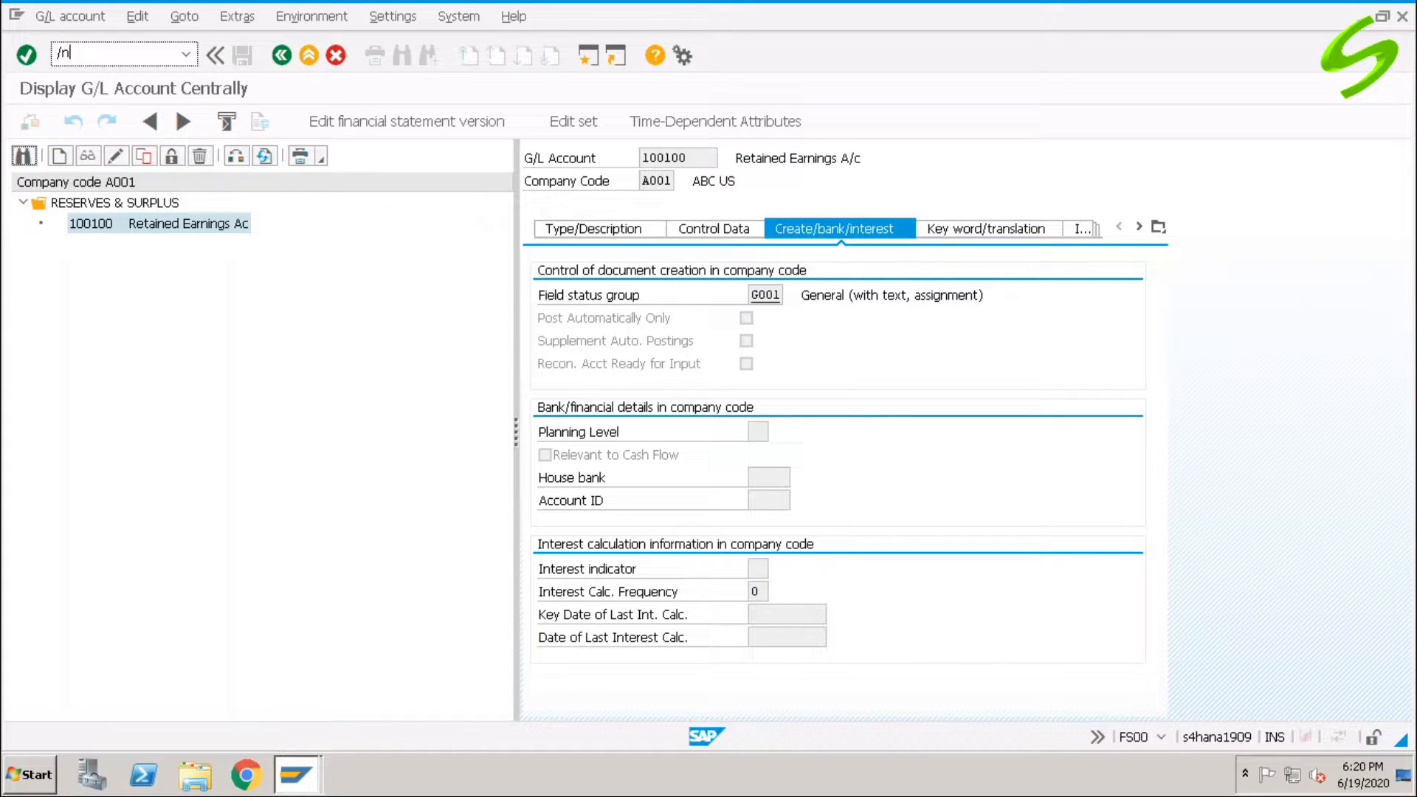
{"action": "type", "text": "fb50"}
{"action": "key", "text": "Return"}
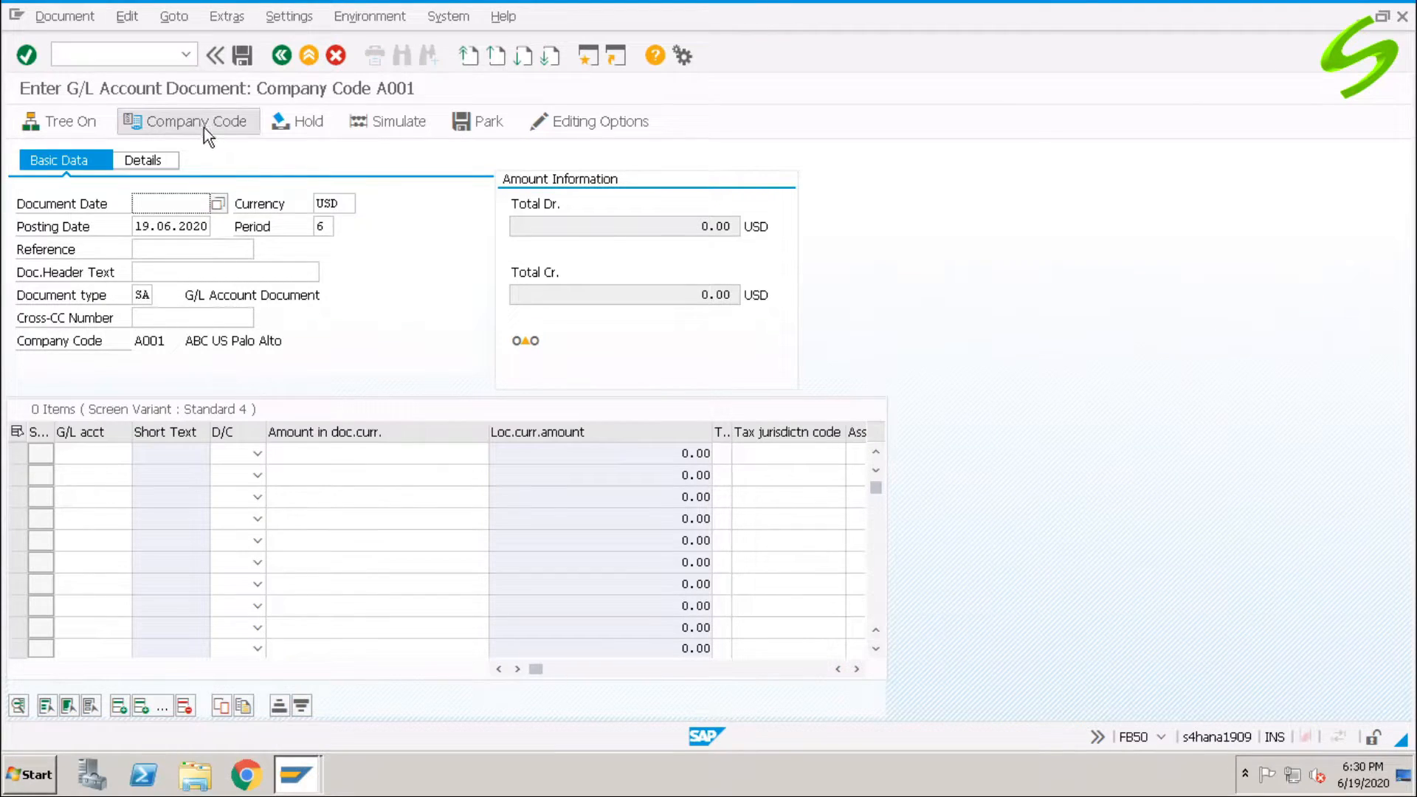
{"action": "left_click", "coordinate": [201, 121]}
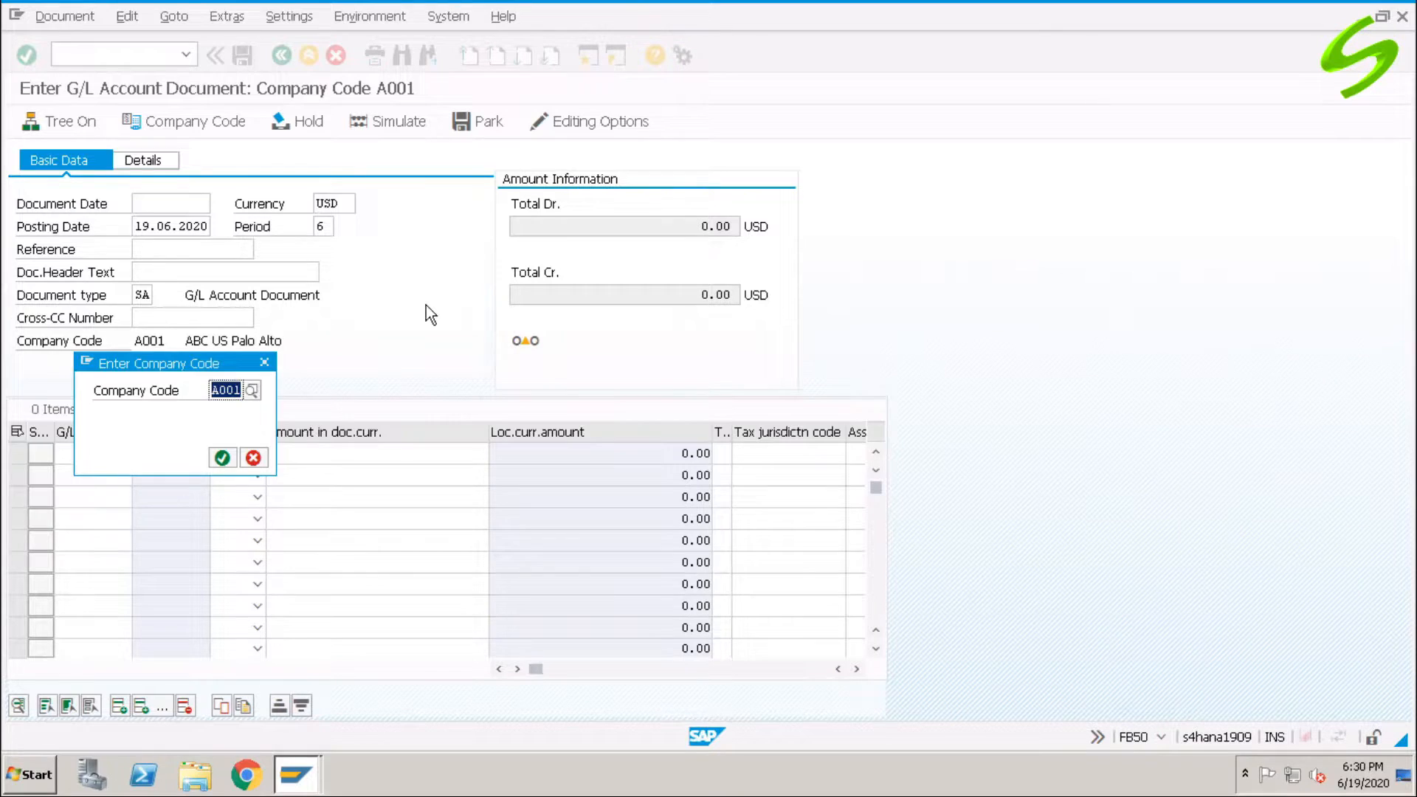
{"action": "type", "text": "a001"}
{"action": "key", "text": "Return"}
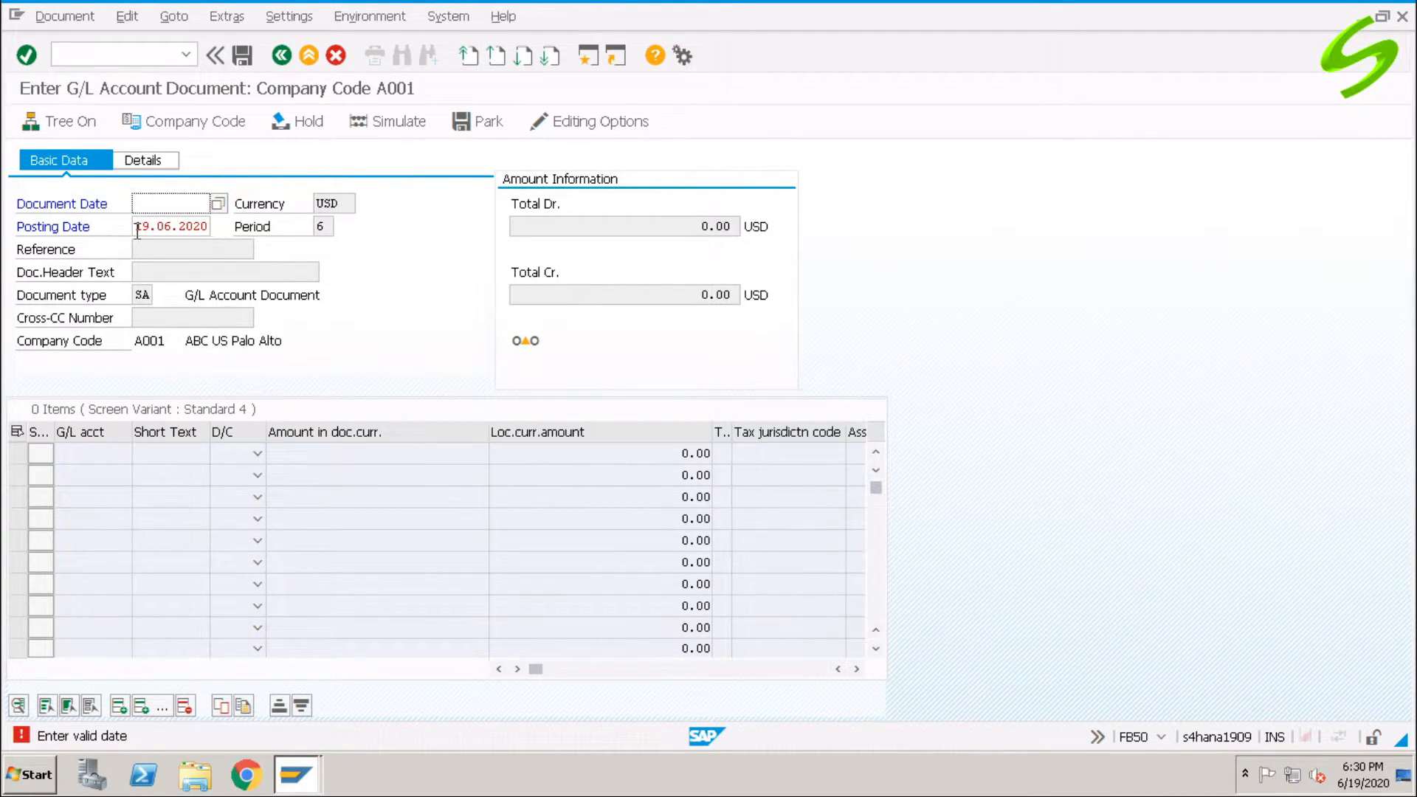
- Set the document date of the G/L document to 19.06.2020, the same as the posting date
{"action": "left_click_drag", "start_coordinate": [135, 225], "coordinate": [219, 221]}
{"action": "left_click", "coordinate": [176, 205]}
{"action": "type", "text": "1"}
{"action": "left_click", "coordinate": [179, 227]}
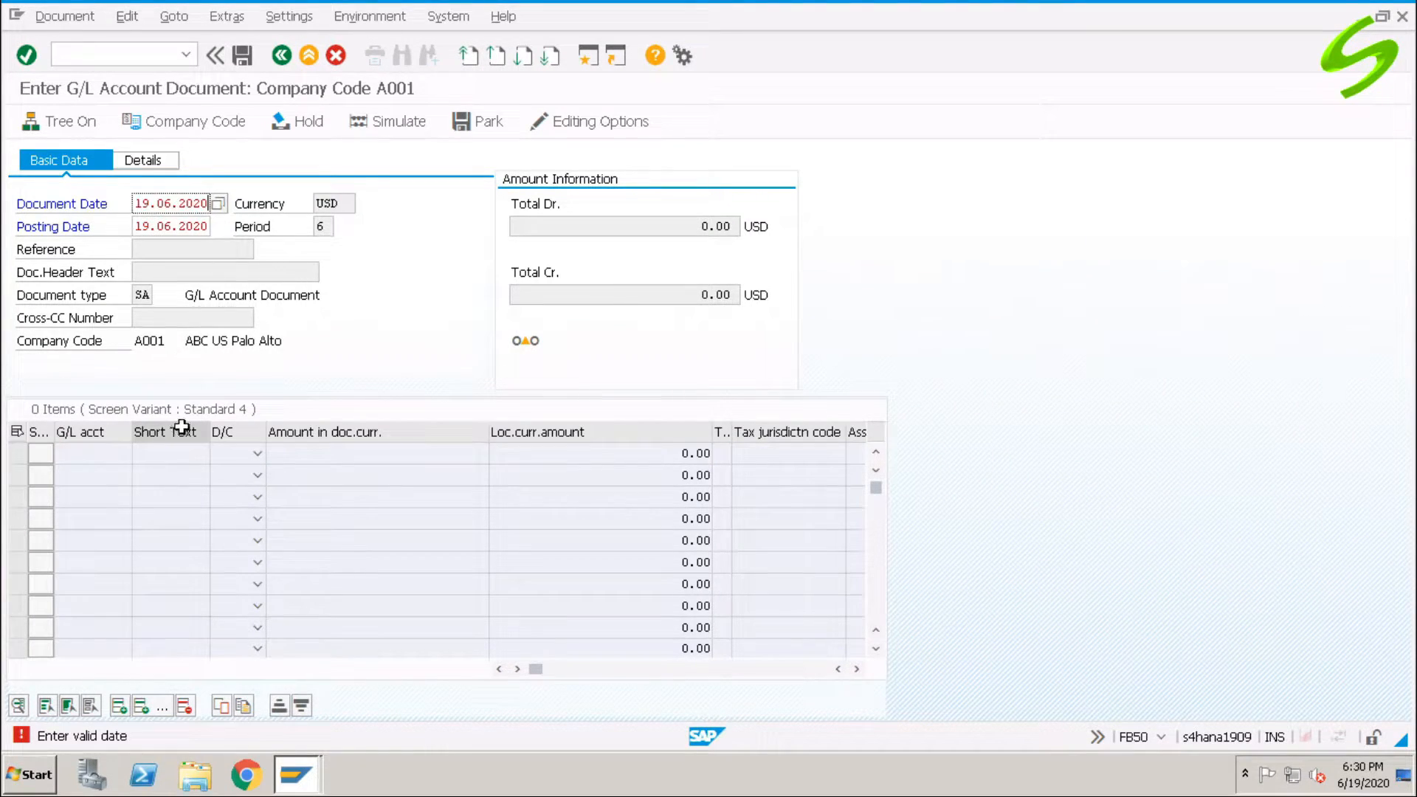
{"action": "key", "text": "Return"}
- Enter G/L account 100100 in the first line item of the document
{"action": "left_click", "coordinate": [120, 456]}
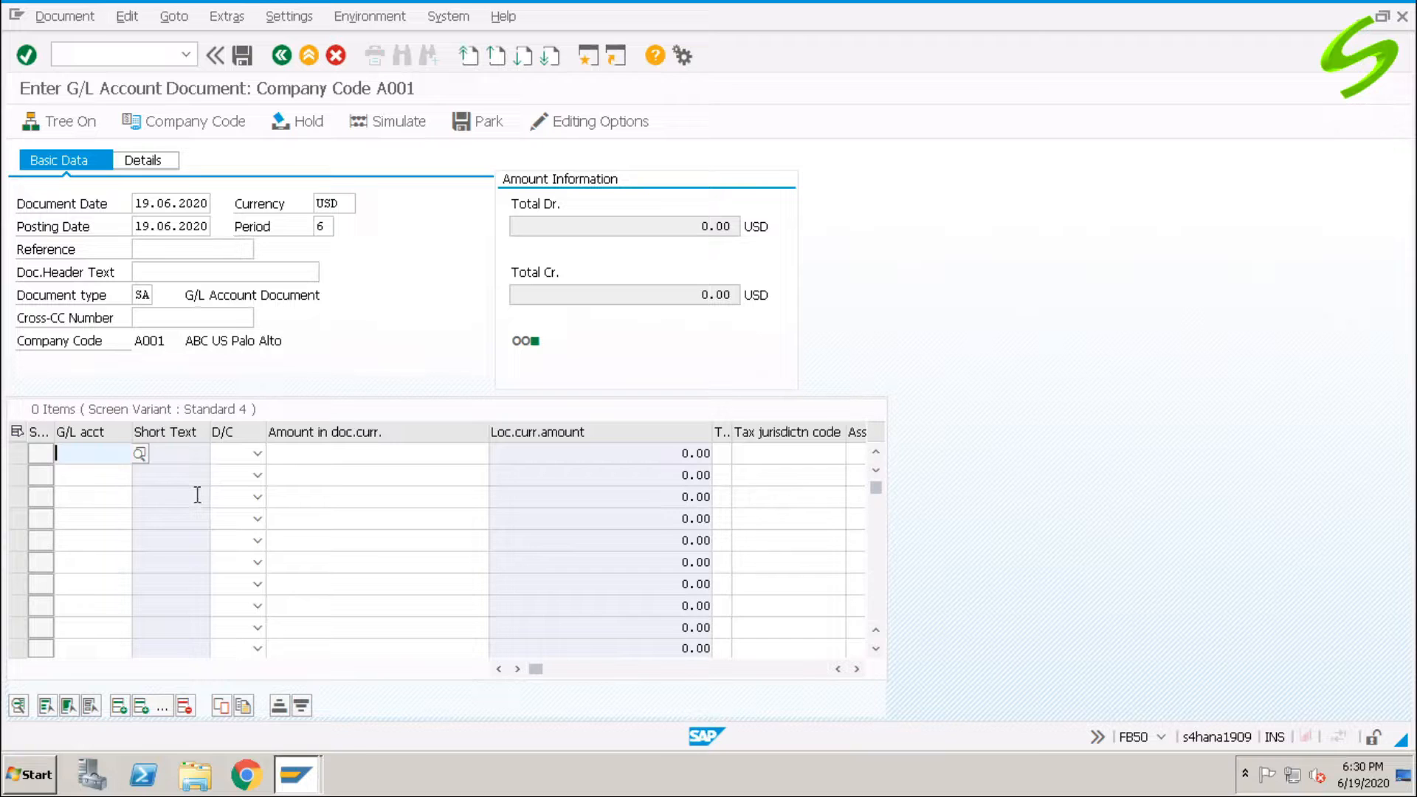
{"action": "type", "text": "100100"}
{"action": "key", "text": "Return"}
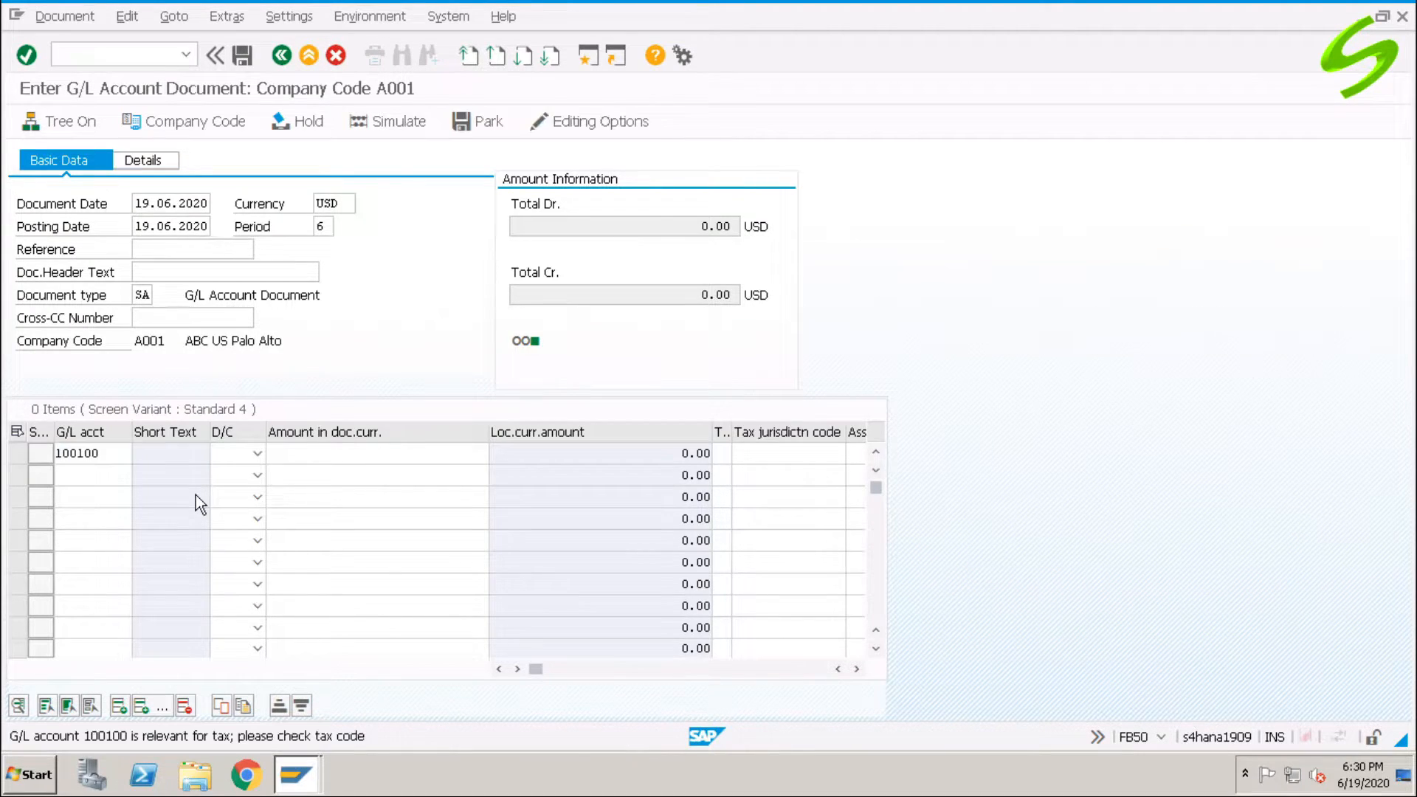
{"action": "key", "text": "Return"}
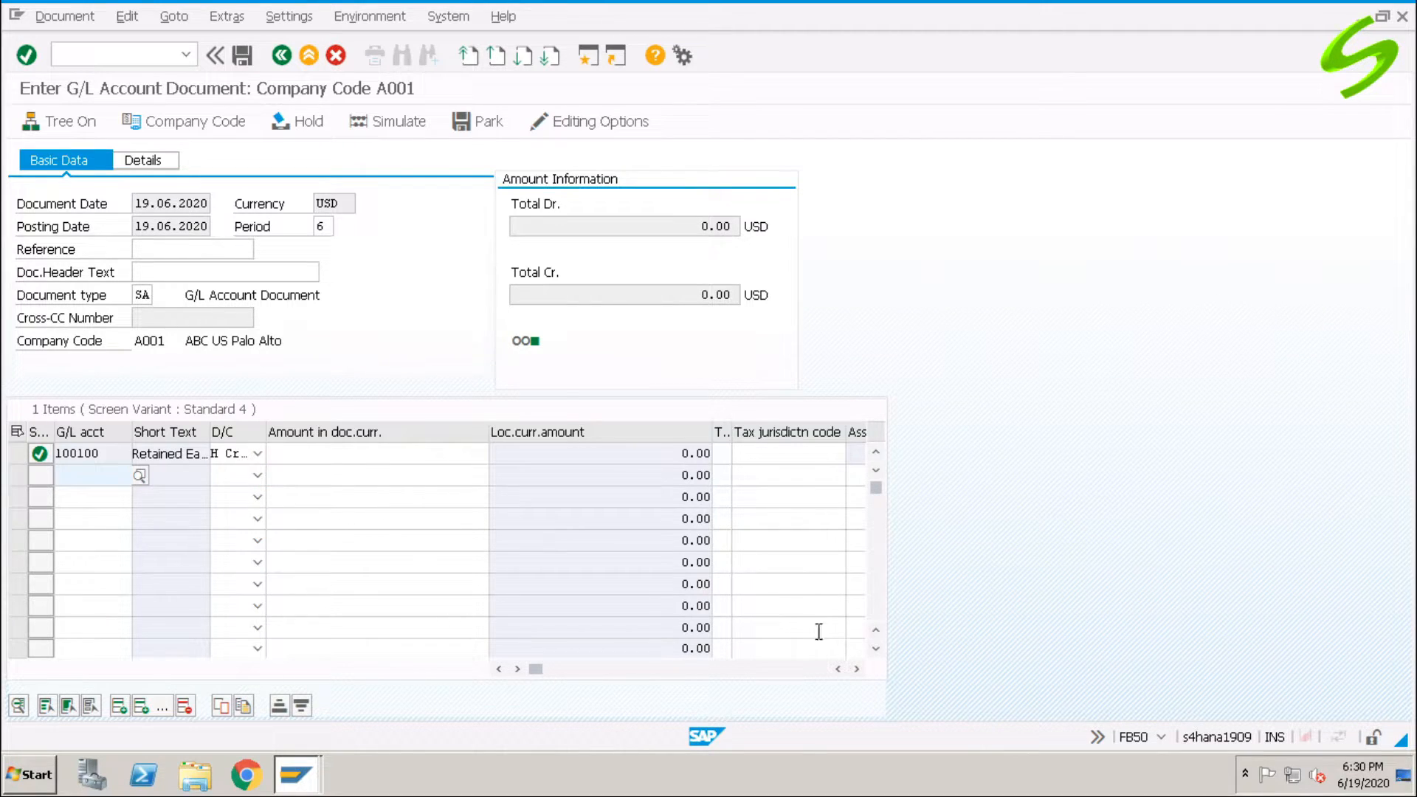
- Check the Assignment field of the Retained Earnings line item for input readiness
{"action": "left_click", "coordinate": [857, 669]}
{"action": "left_click", "coordinate": [857, 669]}
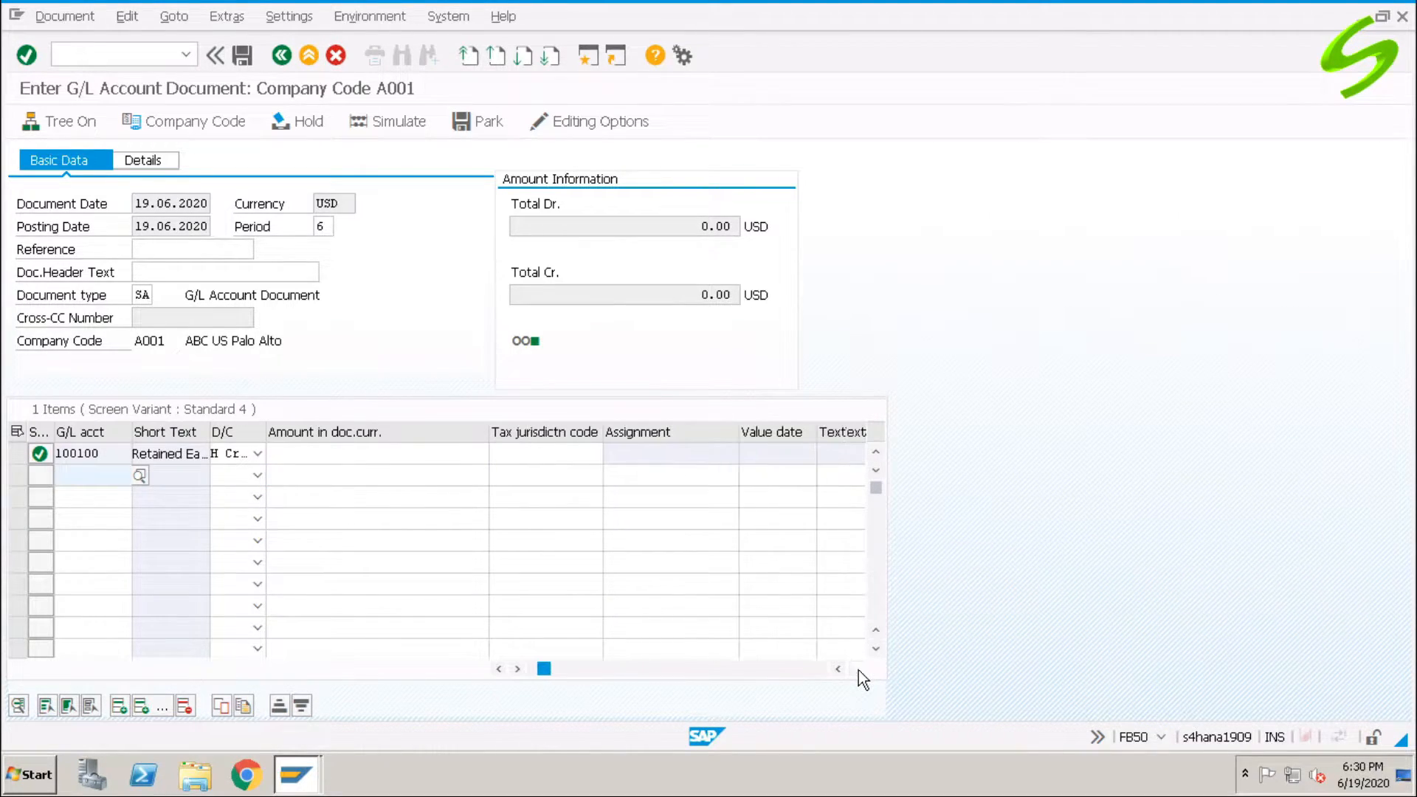
{"action": "left_click", "coordinate": [664, 454]}
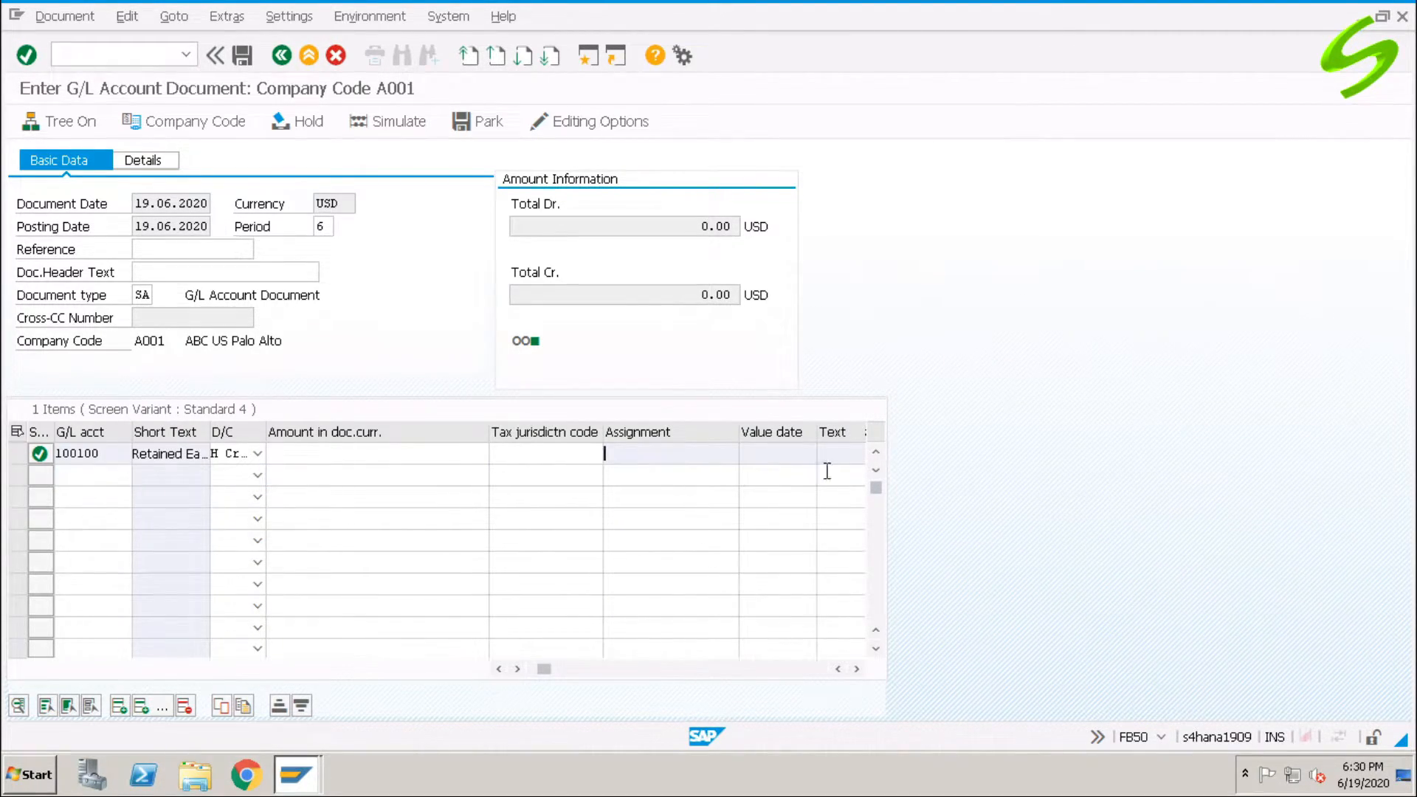
- Compare the input readiness of the Assignment and Text fields in the Retained Earnings line item with the empty line below
{"action": "left_click", "coordinate": [856, 669]}
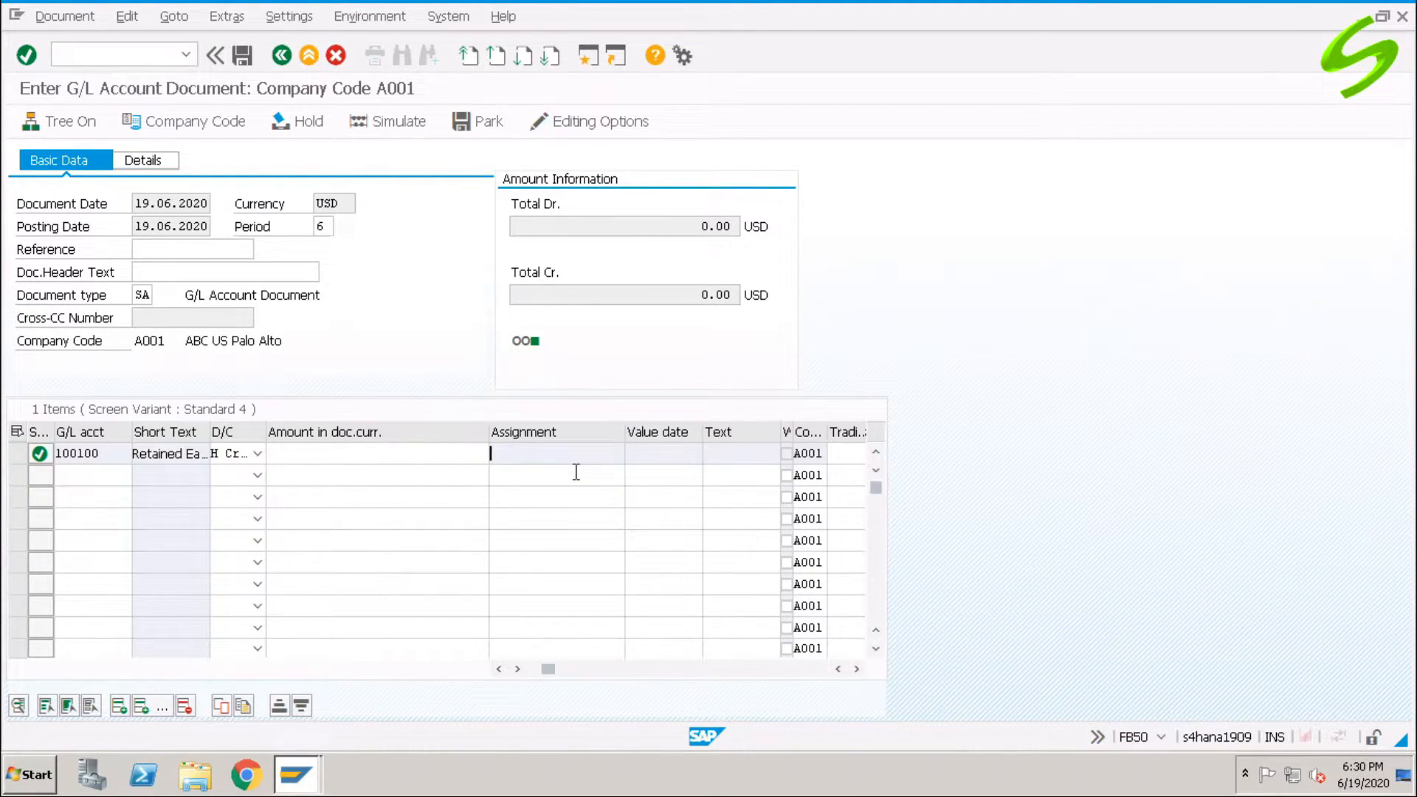
{"action": "left_click", "coordinate": [511, 473]}
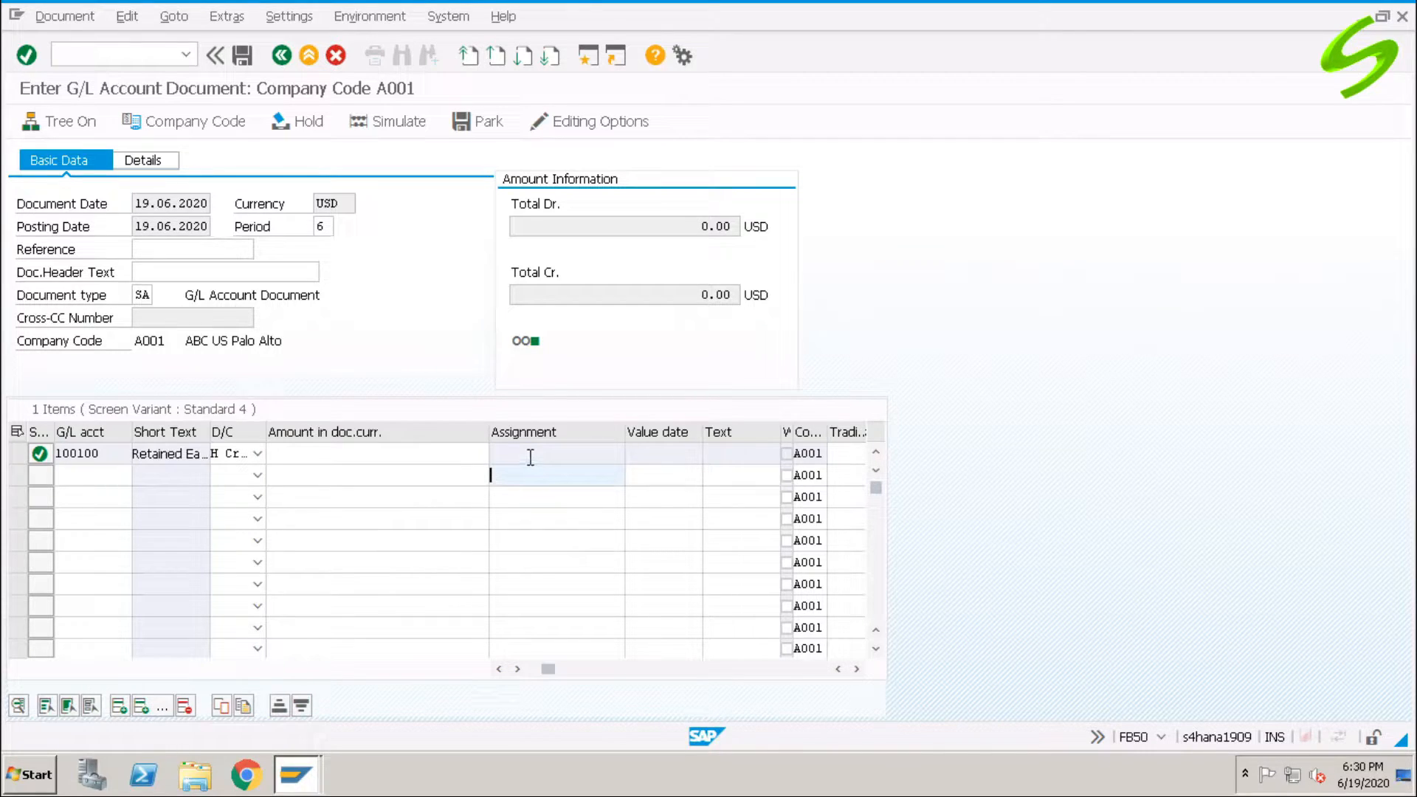
{"action": "left_click", "coordinate": [530, 458]}
{"action": "left_click", "coordinate": [536, 477]}
{"action": "left_click", "coordinate": [540, 454]}
{"action": "left_click", "coordinate": [738, 457]}
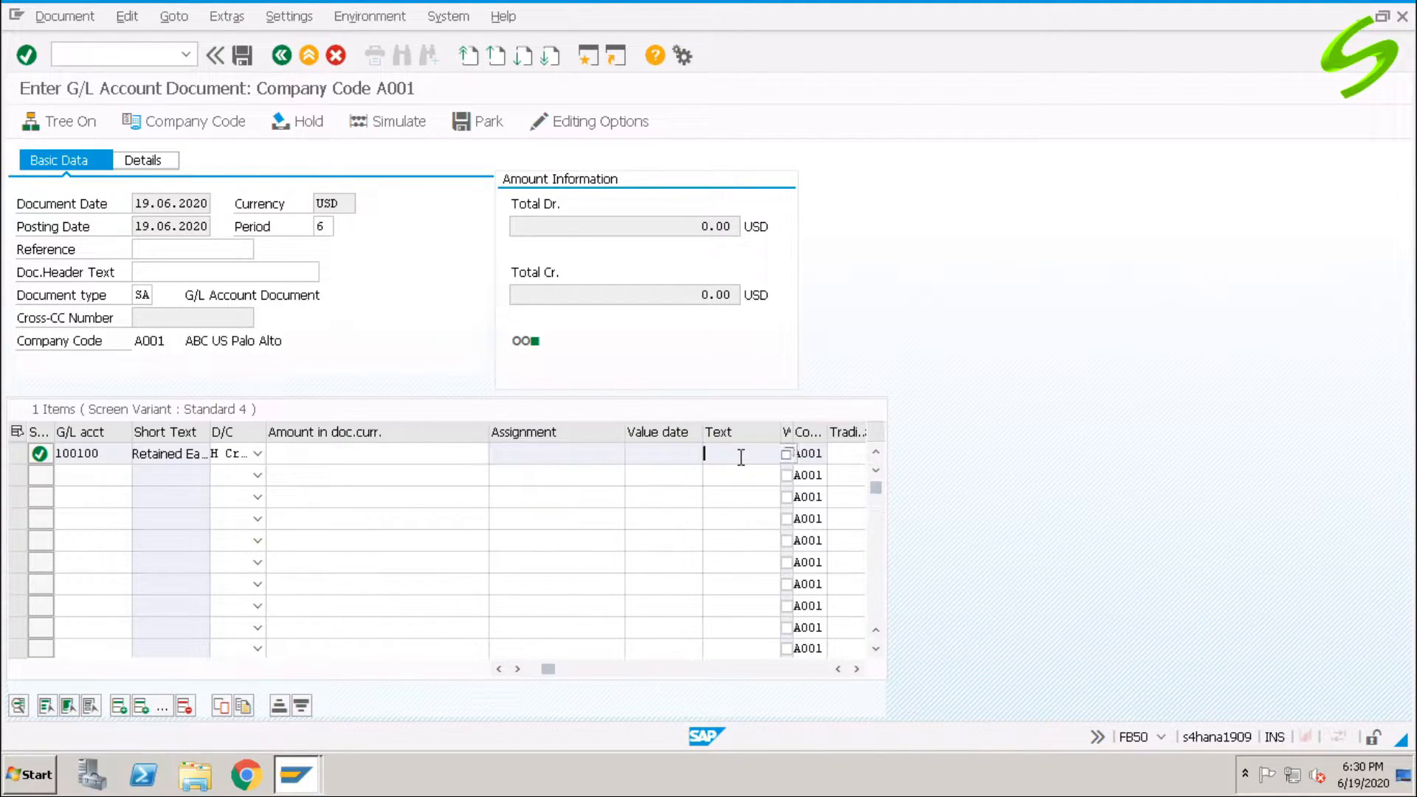
{"action": "left_click", "coordinate": [582, 476]}
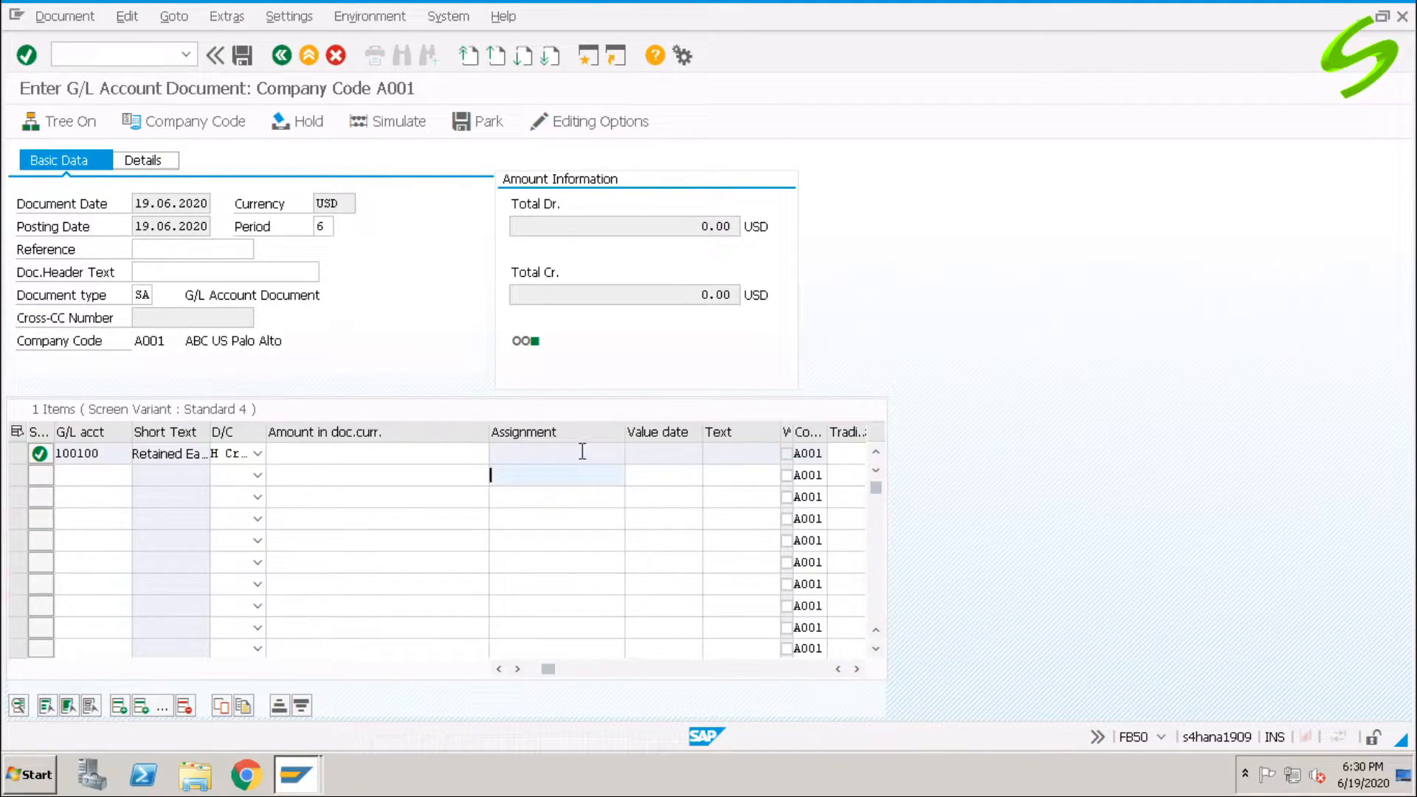
{"action": "left_click", "coordinate": [580, 452]}
{"action": "left_click", "coordinate": [582, 481]}
{"action": "left_click", "coordinate": [737, 452]}
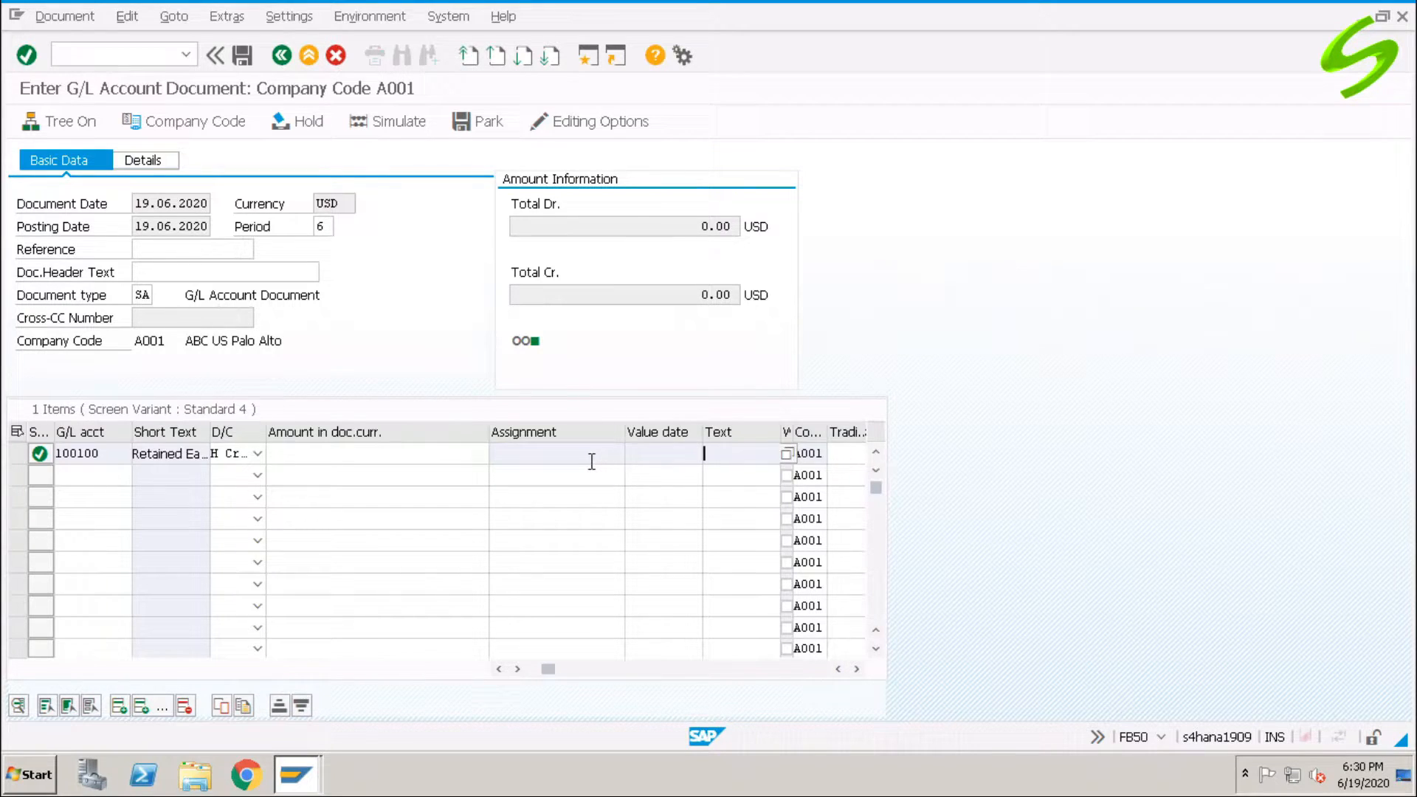
{"action": "left_click", "coordinate": [591, 462]}
{"action": "left_click", "coordinate": [591, 474]}
{"action": "left_click", "coordinate": [712, 453]}
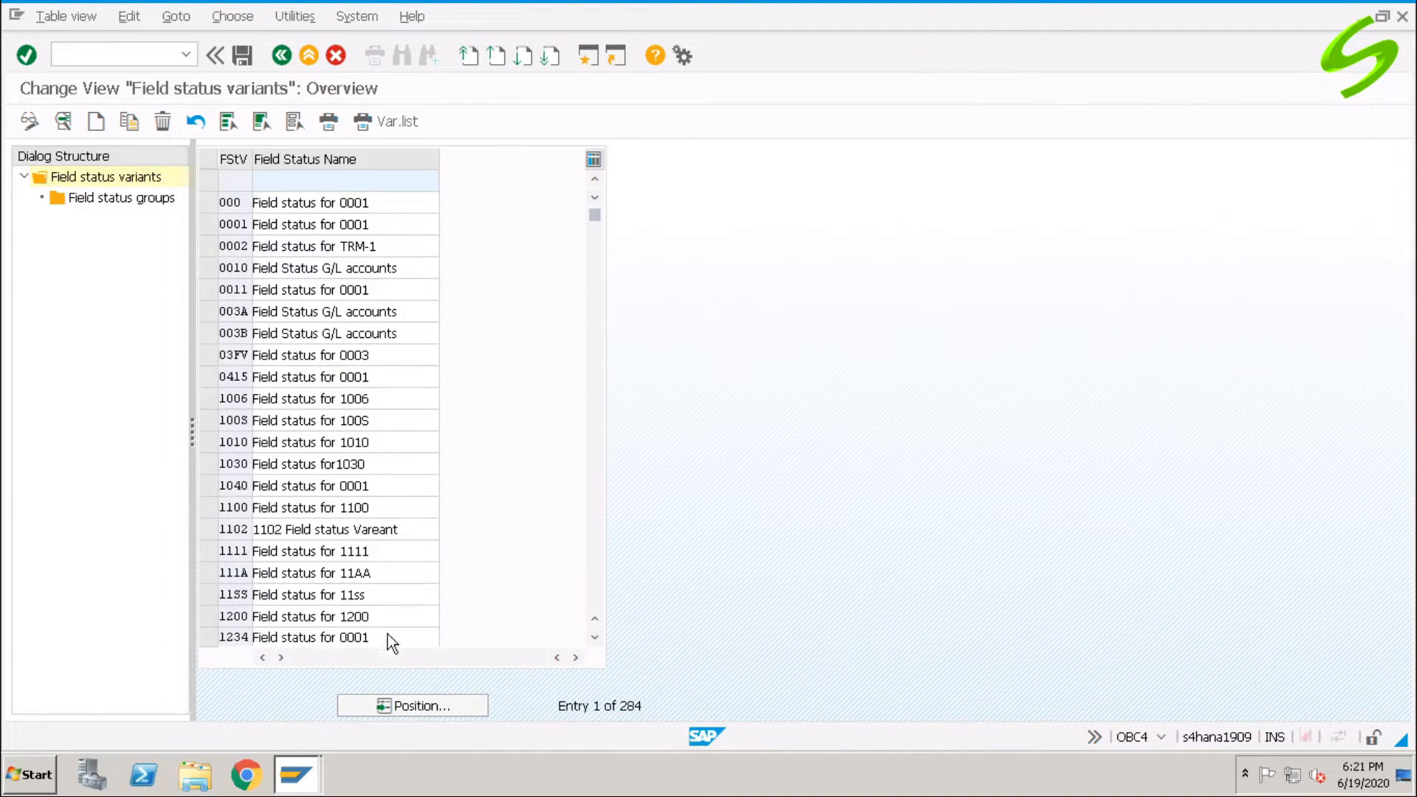
- Locate field status variant A000 and open its field status groups
{"action": "left_click", "coordinate": [414, 704]}
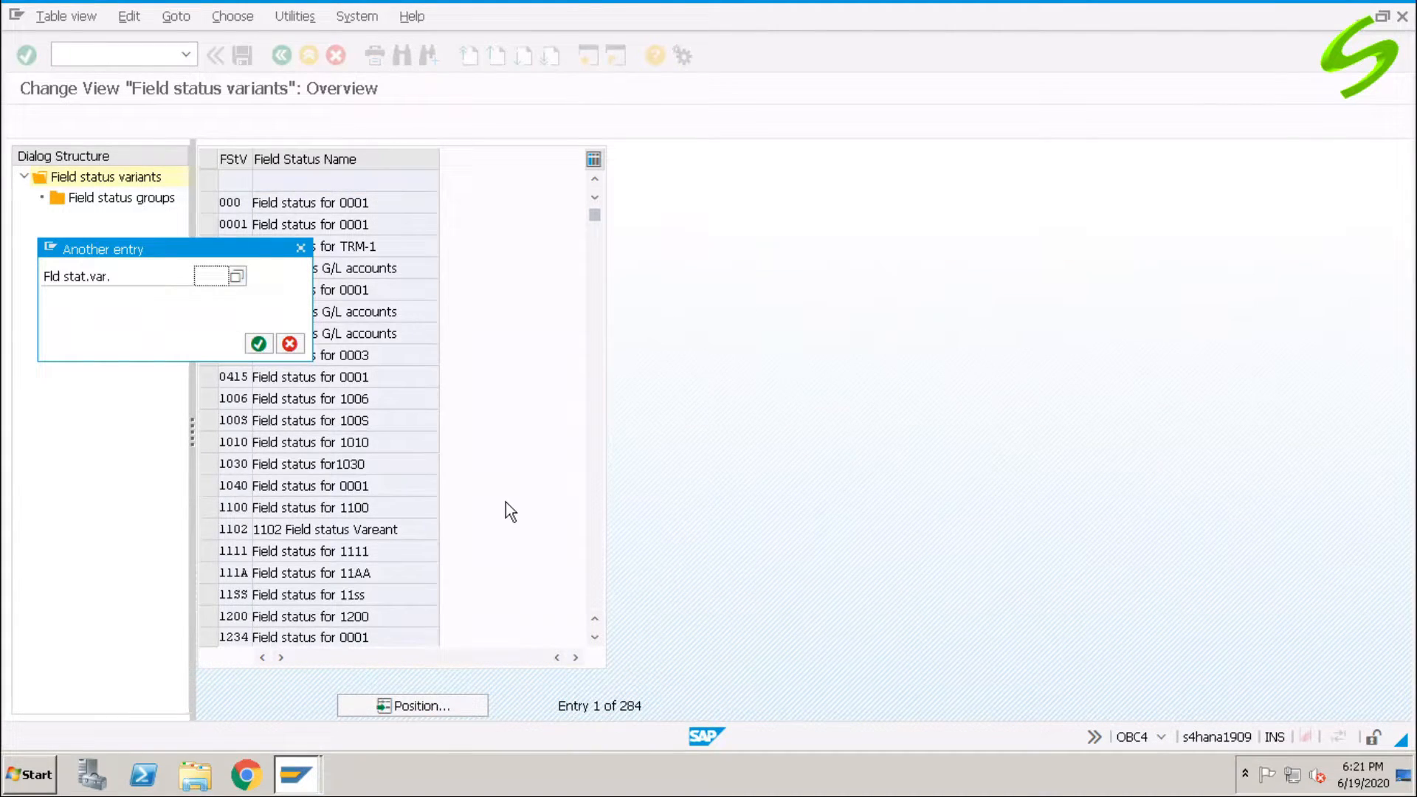
{"action": "type", "text": "a000"}
{"action": "key", "text": "Return"}
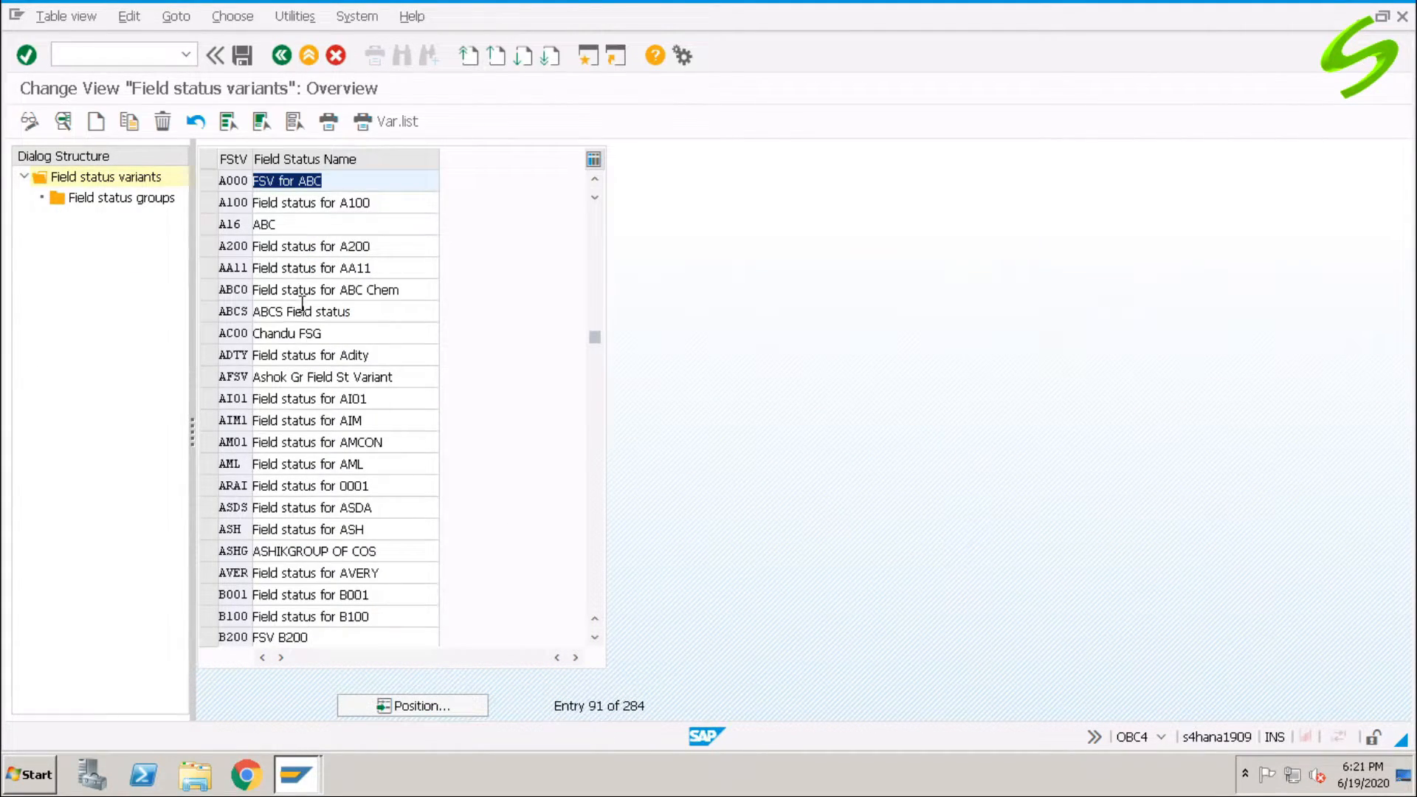
{"action": "left_click", "coordinate": [208, 180]}
{"action": "double_click", "coordinate": [147, 198]}
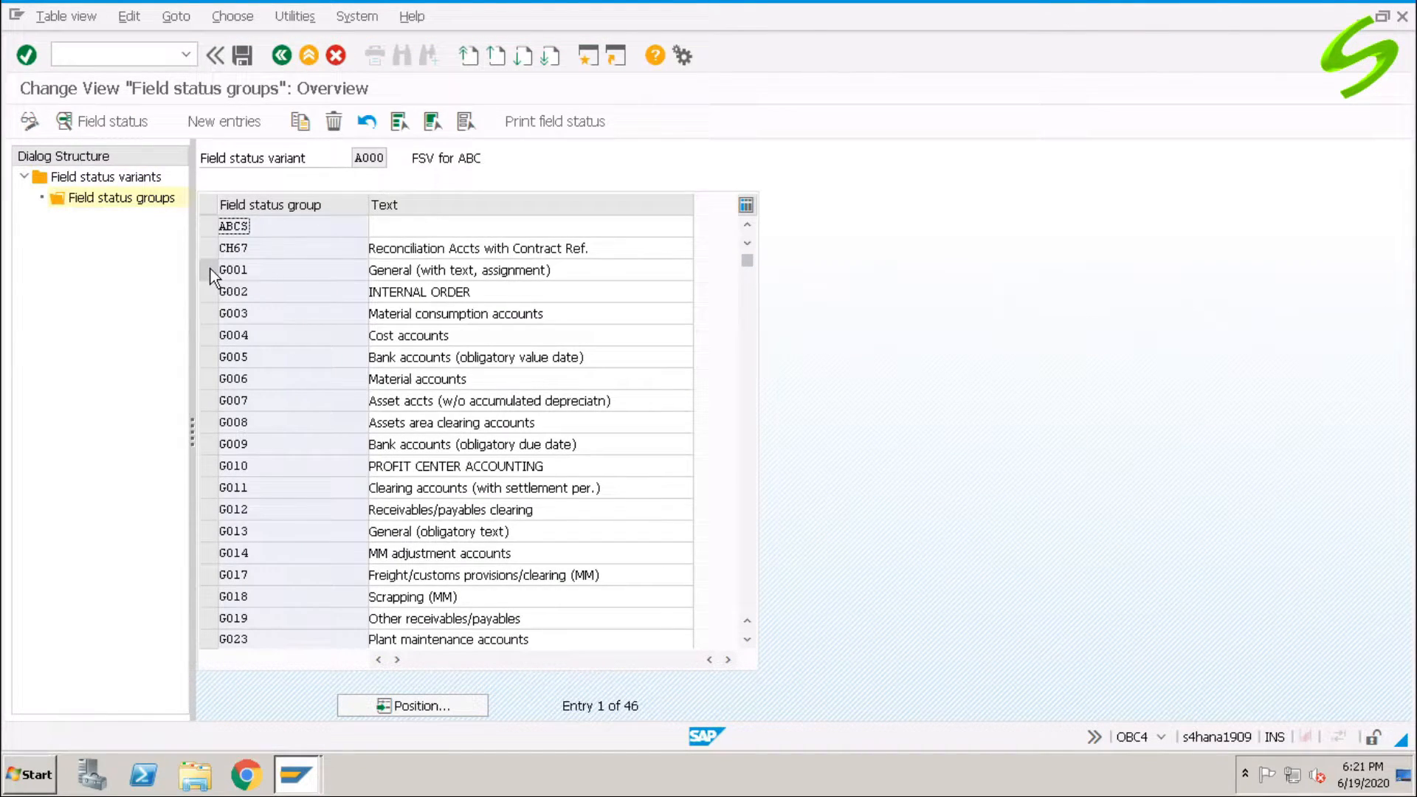
- In the general data of field status group G001, make Text a required entry and Assignment number optional, and save
{"action": "left_click", "coordinate": [210, 270]}
{"action": "left_click", "coordinate": [118, 122]}
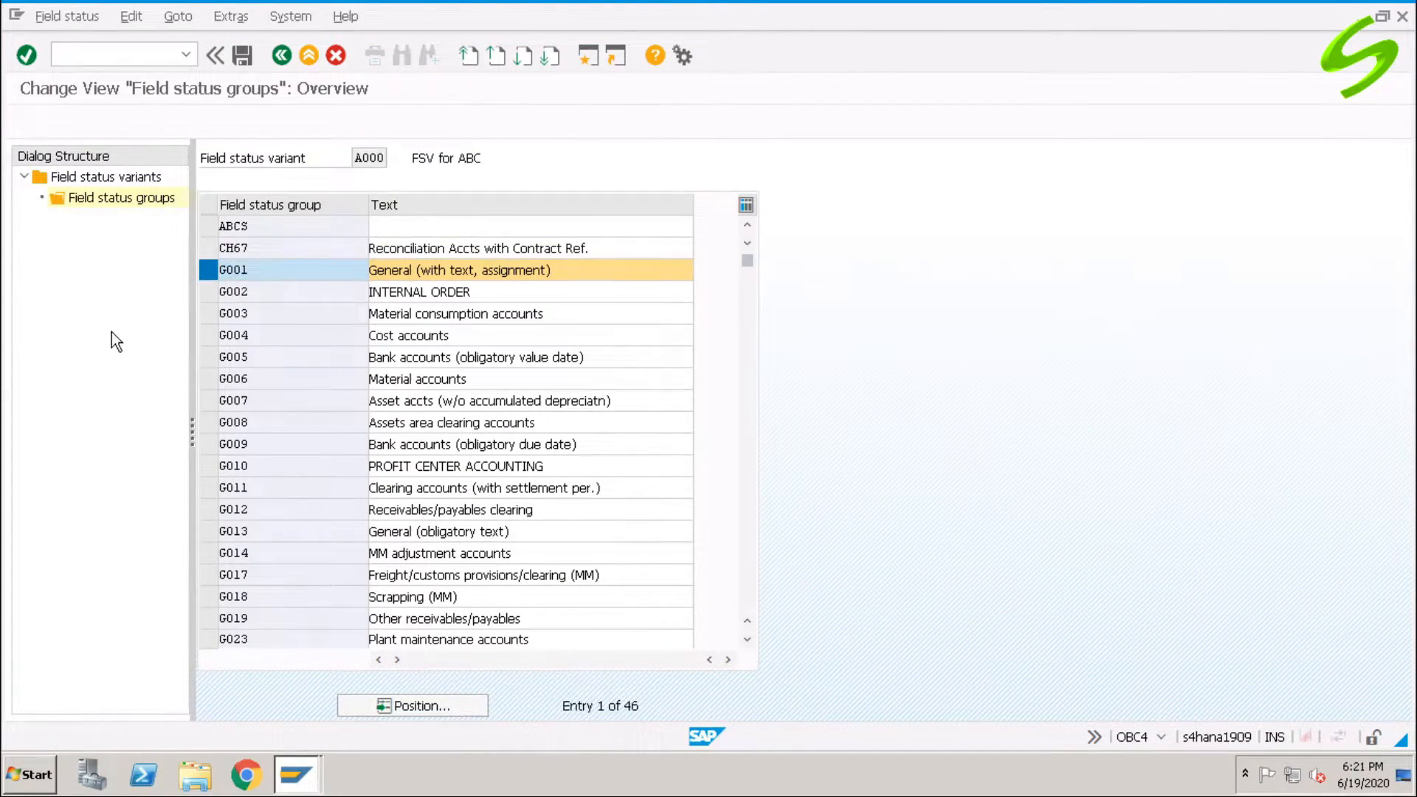
{"action": "double_click", "coordinate": [110, 272]}
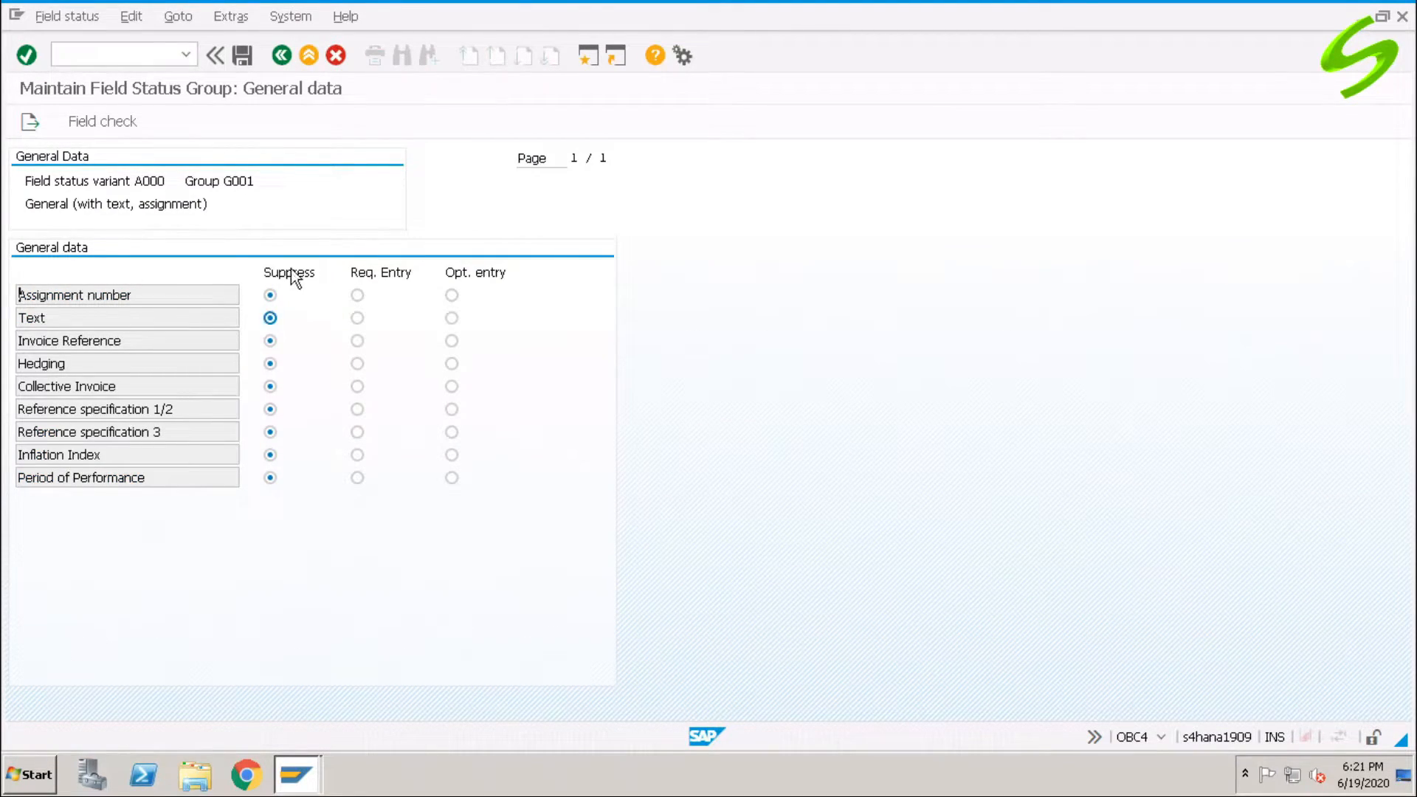
{"action": "left_click", "coordinate": [358, 318]}
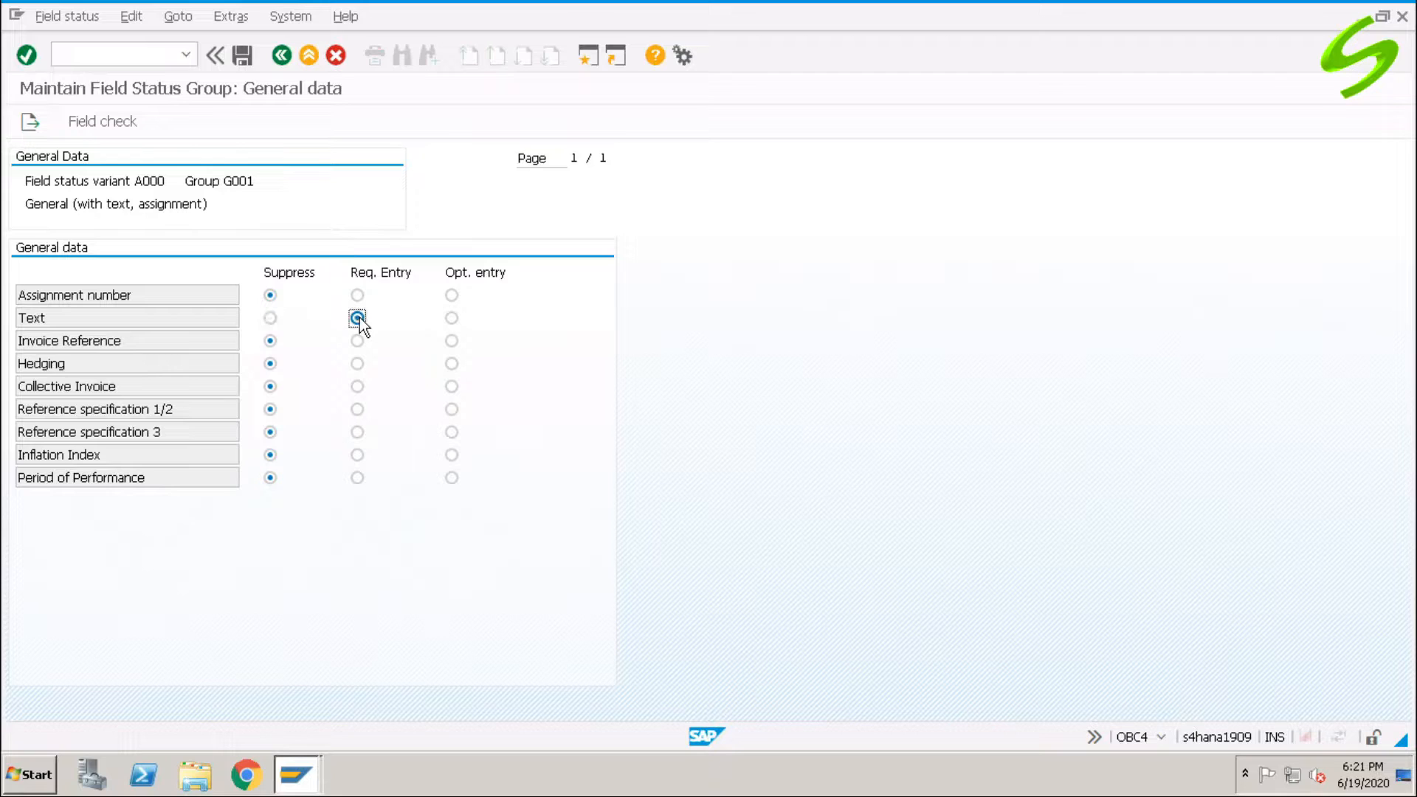
{"action": "left_click", "coordinate": [452, 296]}
{"action": "left_click", "coordinate": [243, 56]}
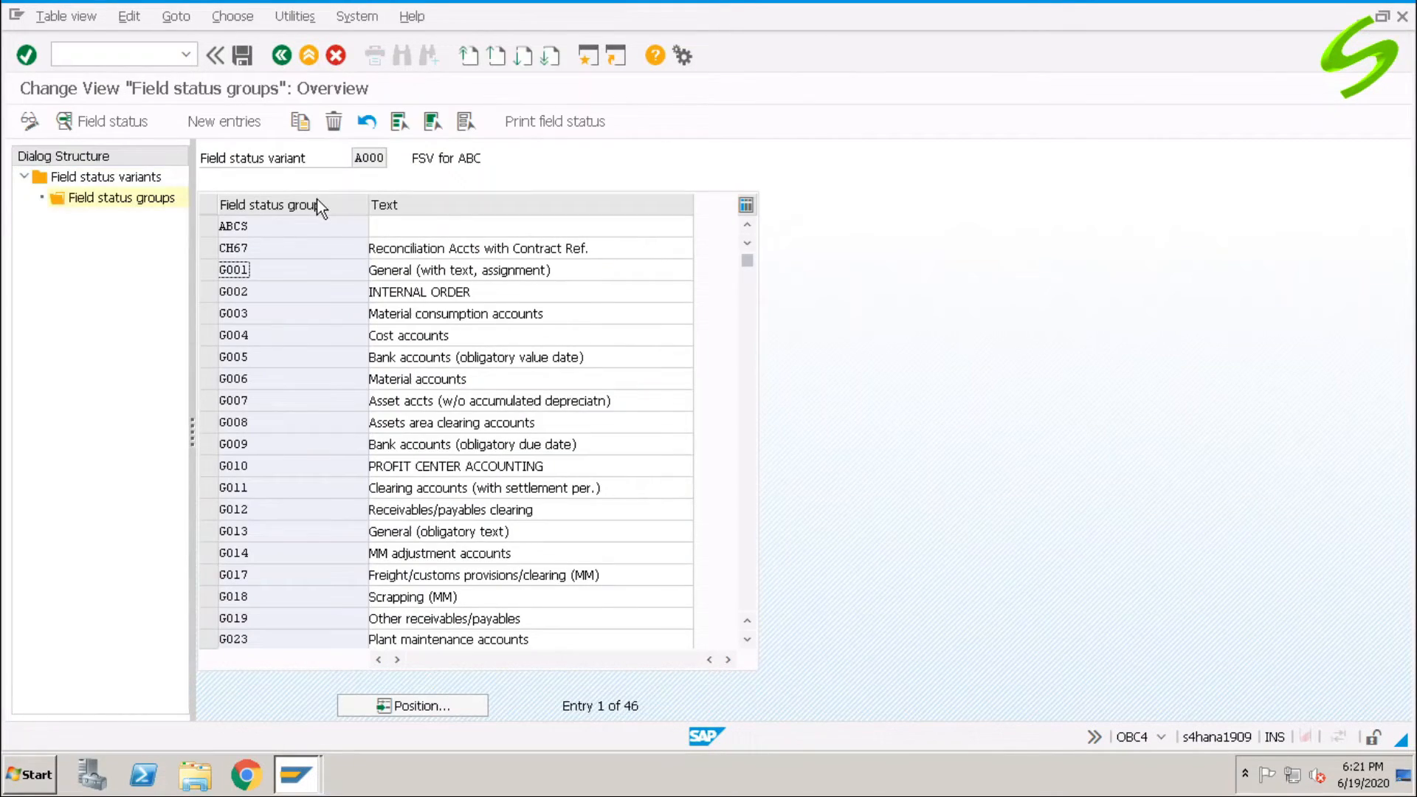
- Start transaction FB50 in place of the current one and switch to company code A001
{"action": "key", "text": "ctrl+slash"}
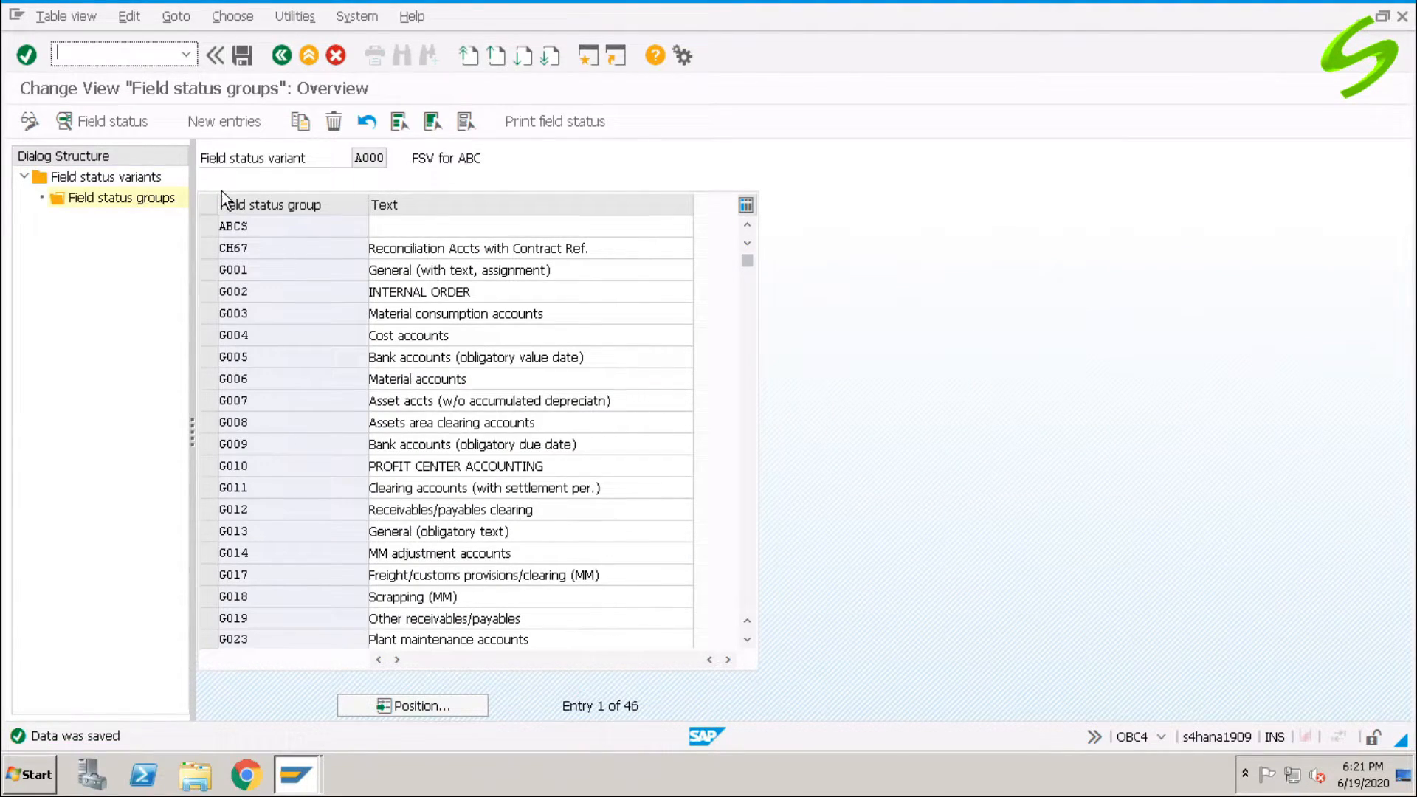
{"action": "type", "text": "/nfb50"}
{"action": "key", "text": "Return"}
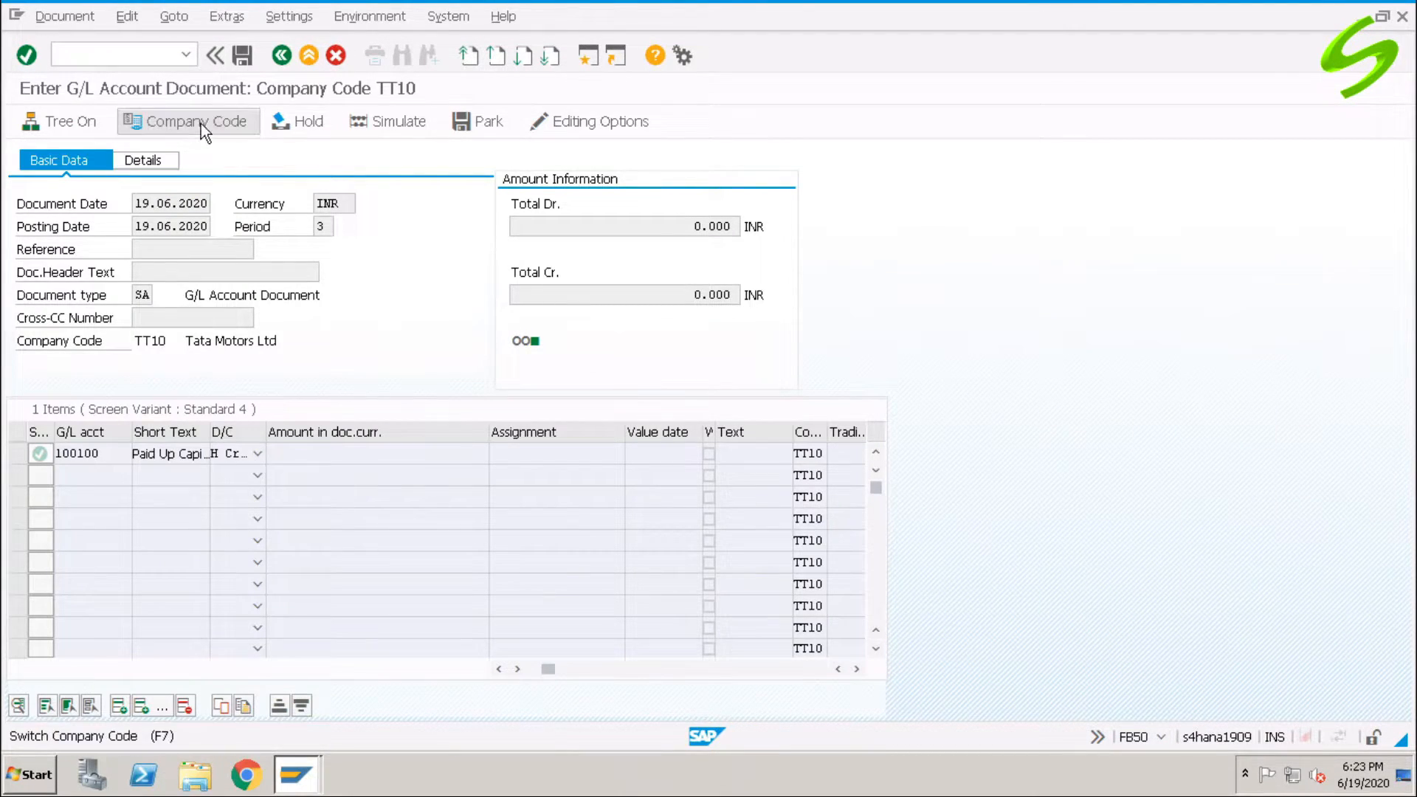
{"action": "left_click", "coordinate": [201, 123]}
{"action": "type", "text": "a001"}
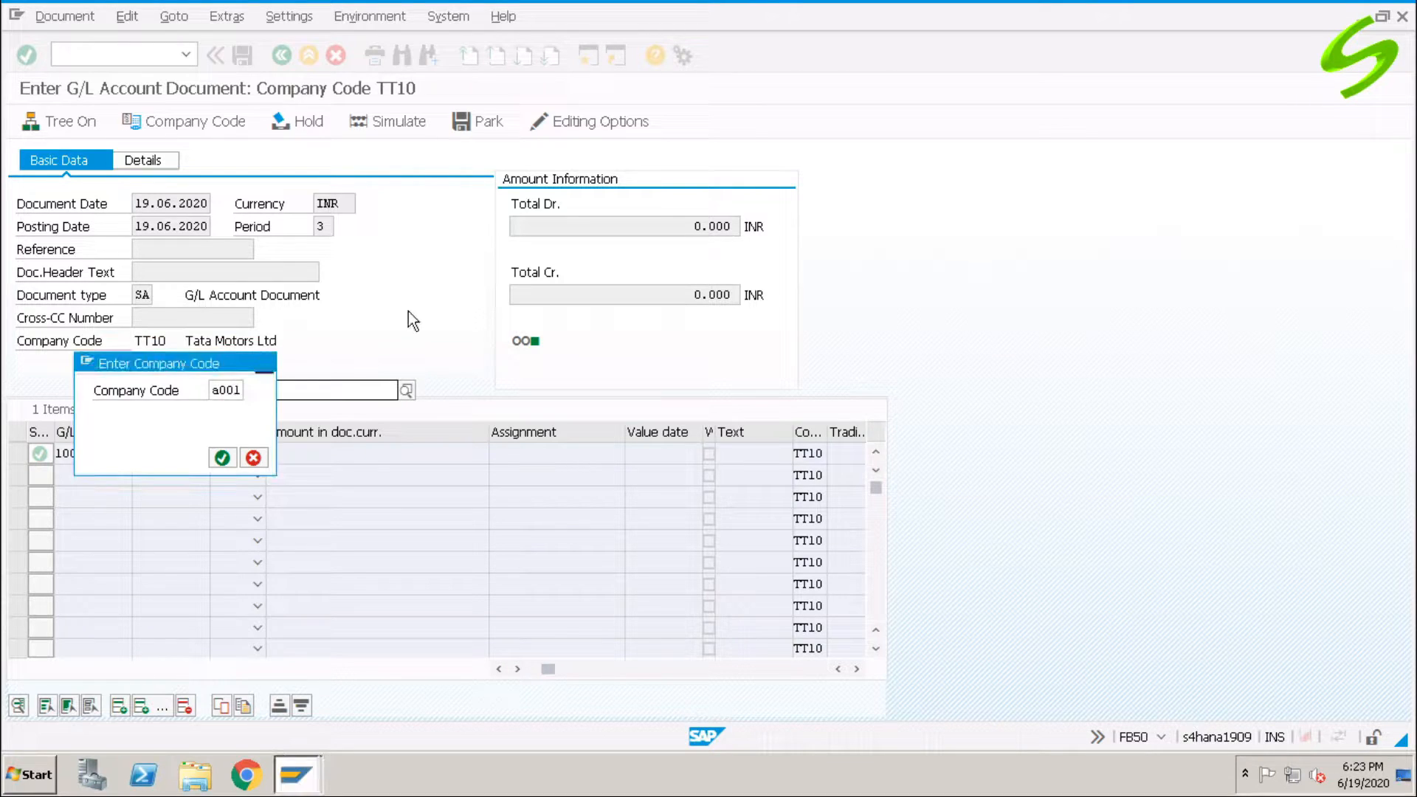
{"action": "key", "text": "Return"}
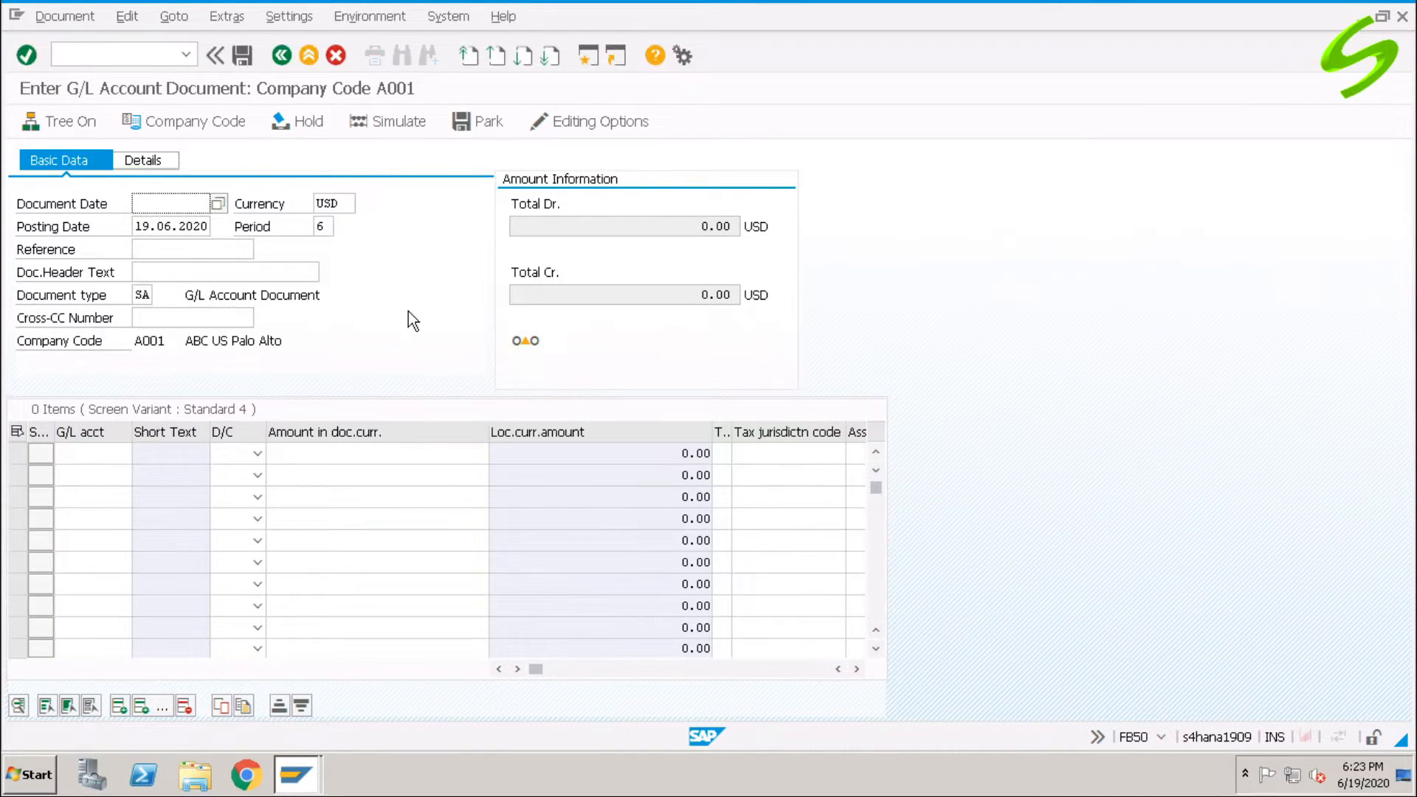
- Set the document date to 19.06.2020 and enter G/L account 100100 in the first line item
{"action": "left_click", "coordinate": [151, 204]}
{"action": "left_click", "coordinate": [163, 221]}
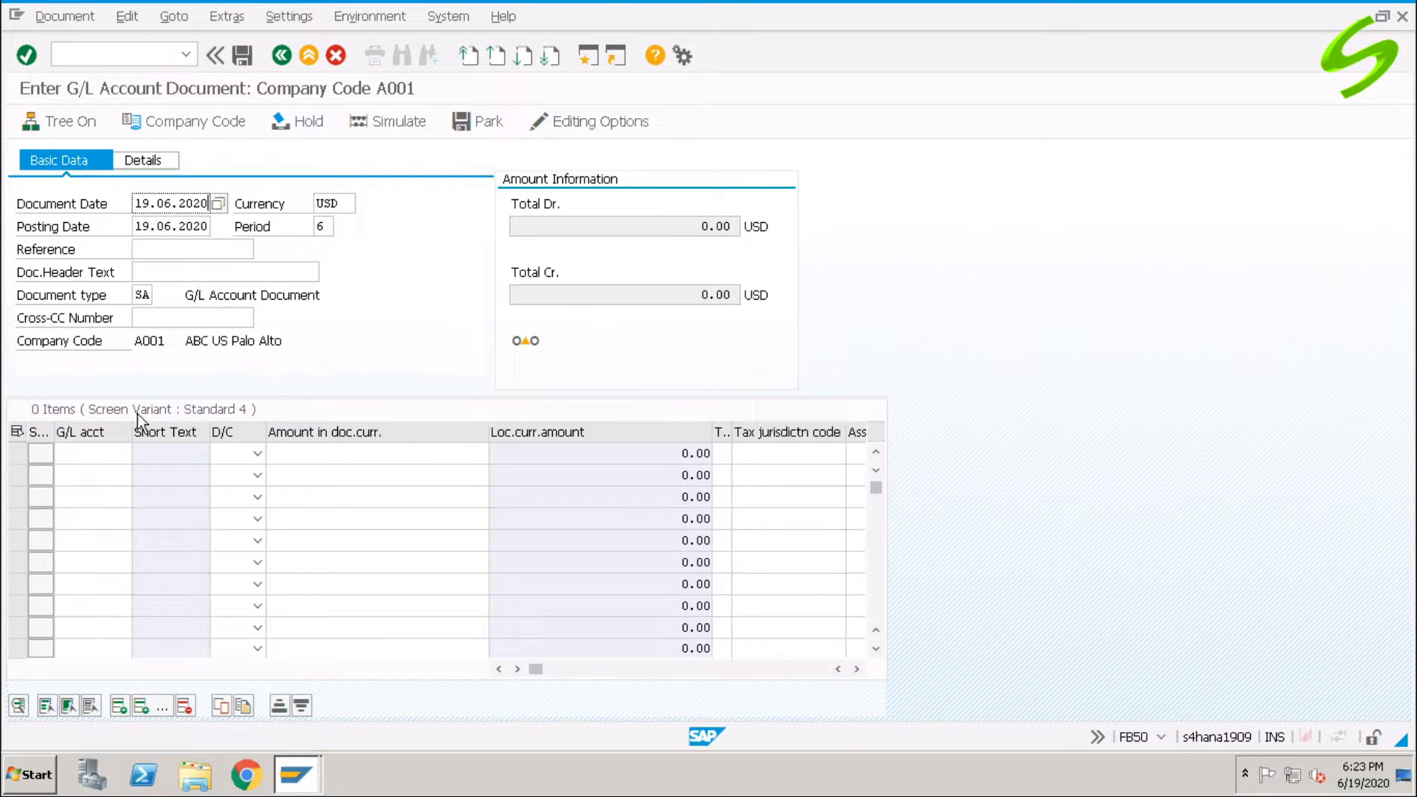
{"action": "left_click", "coordinate": [104, 452]}
{"action": "type", "text": "100100"}
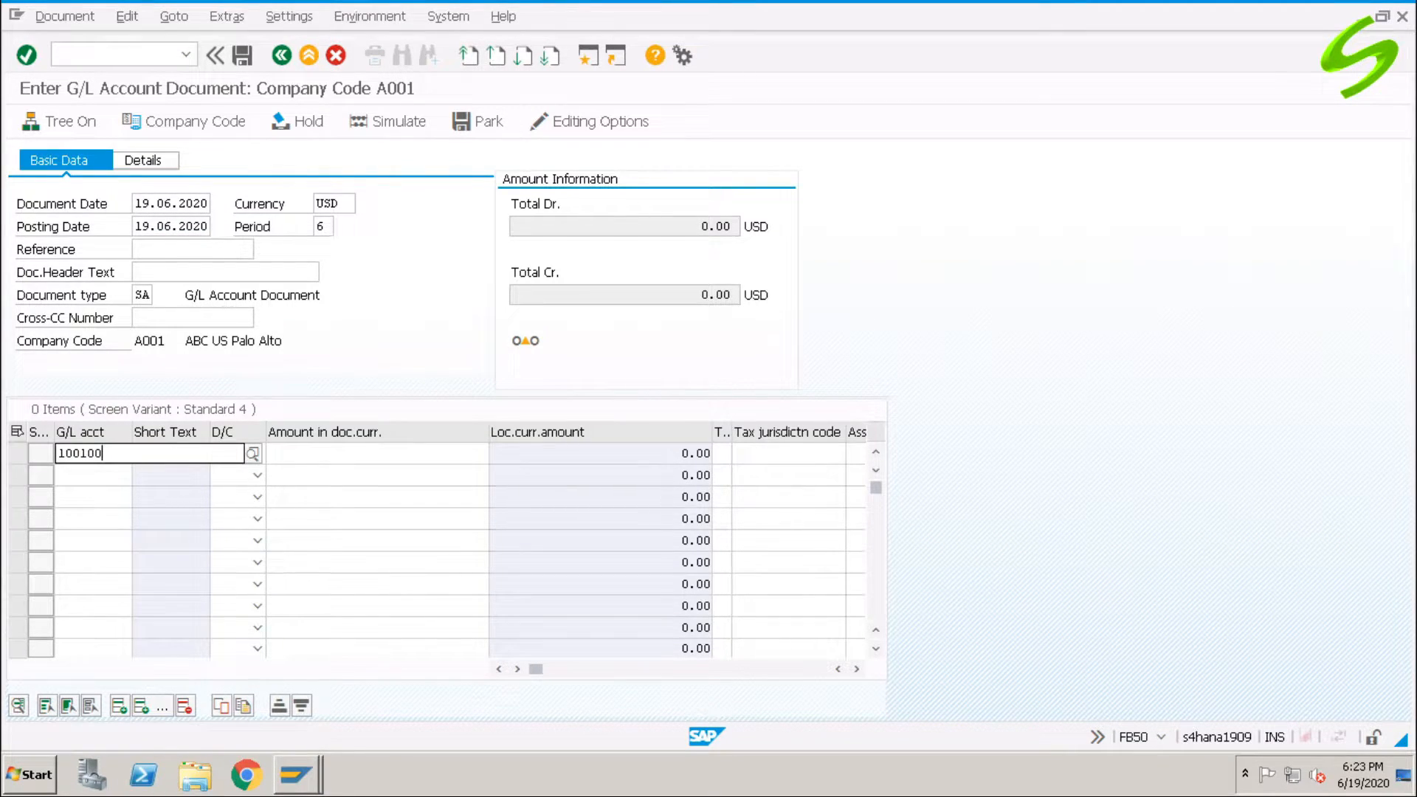
{"action": "key", "text": "Return"}
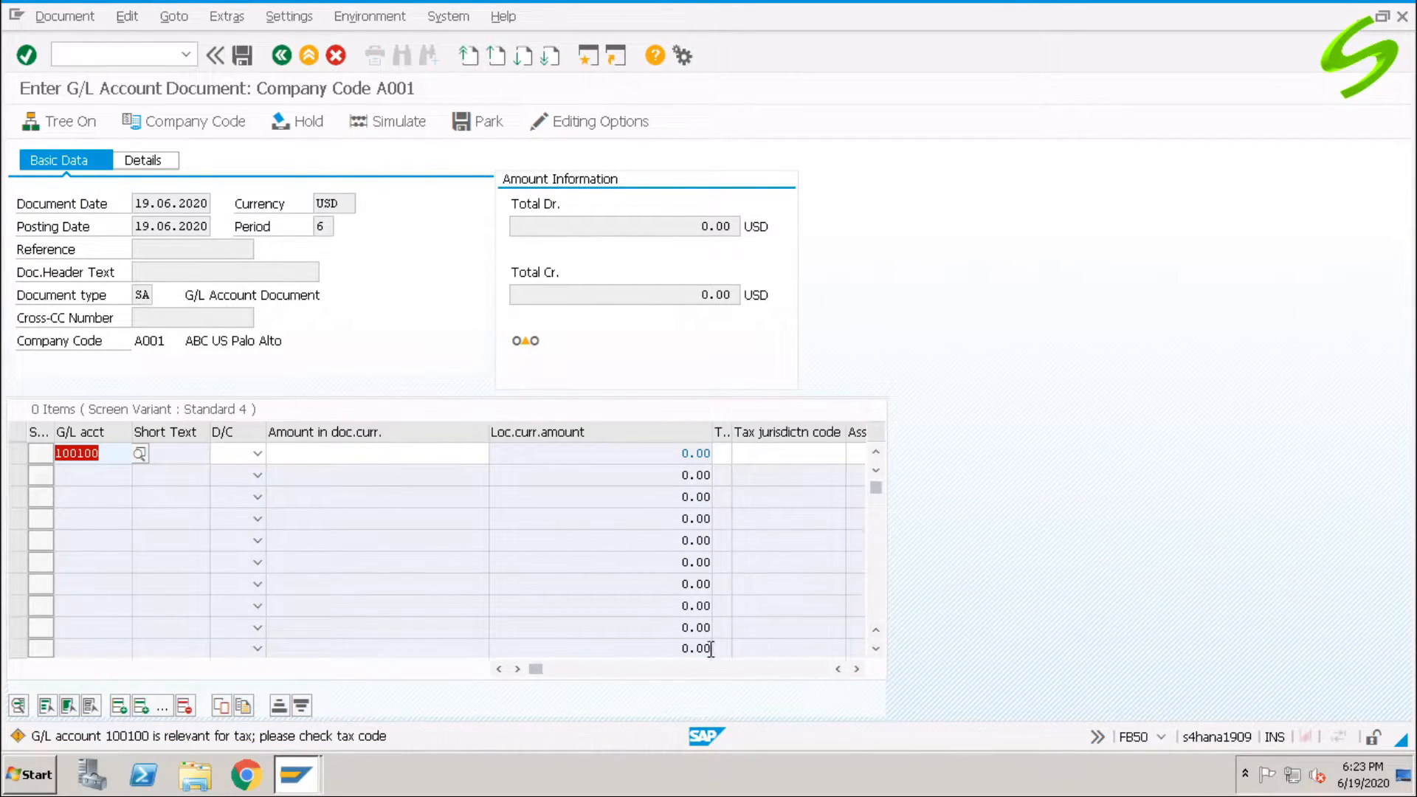
{"action": "key", "text": "Return"}
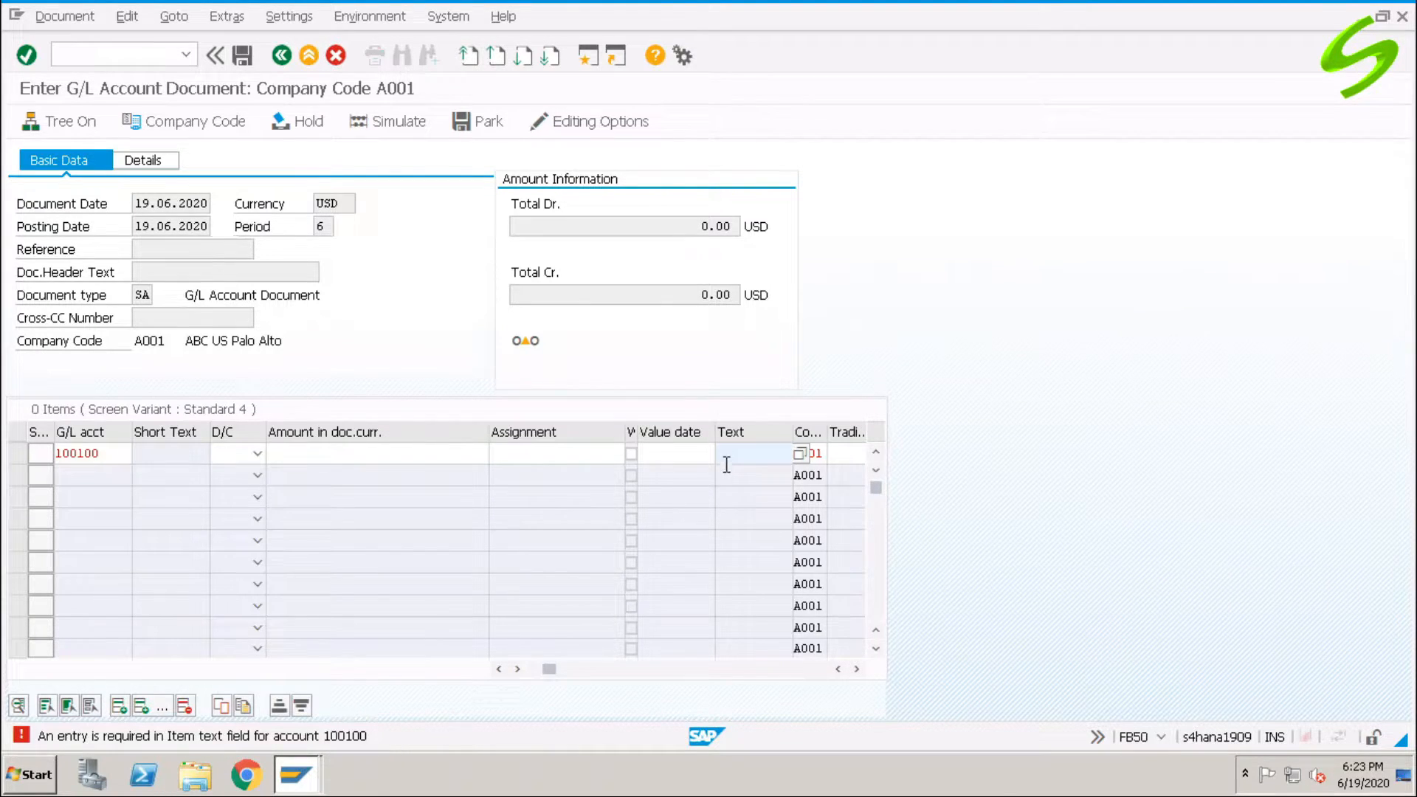
- Check the Value date and Assignment fields of the 100100 line item and enter "test" as its item text
{"action": "left_click", "coordinate": [698, 454]}
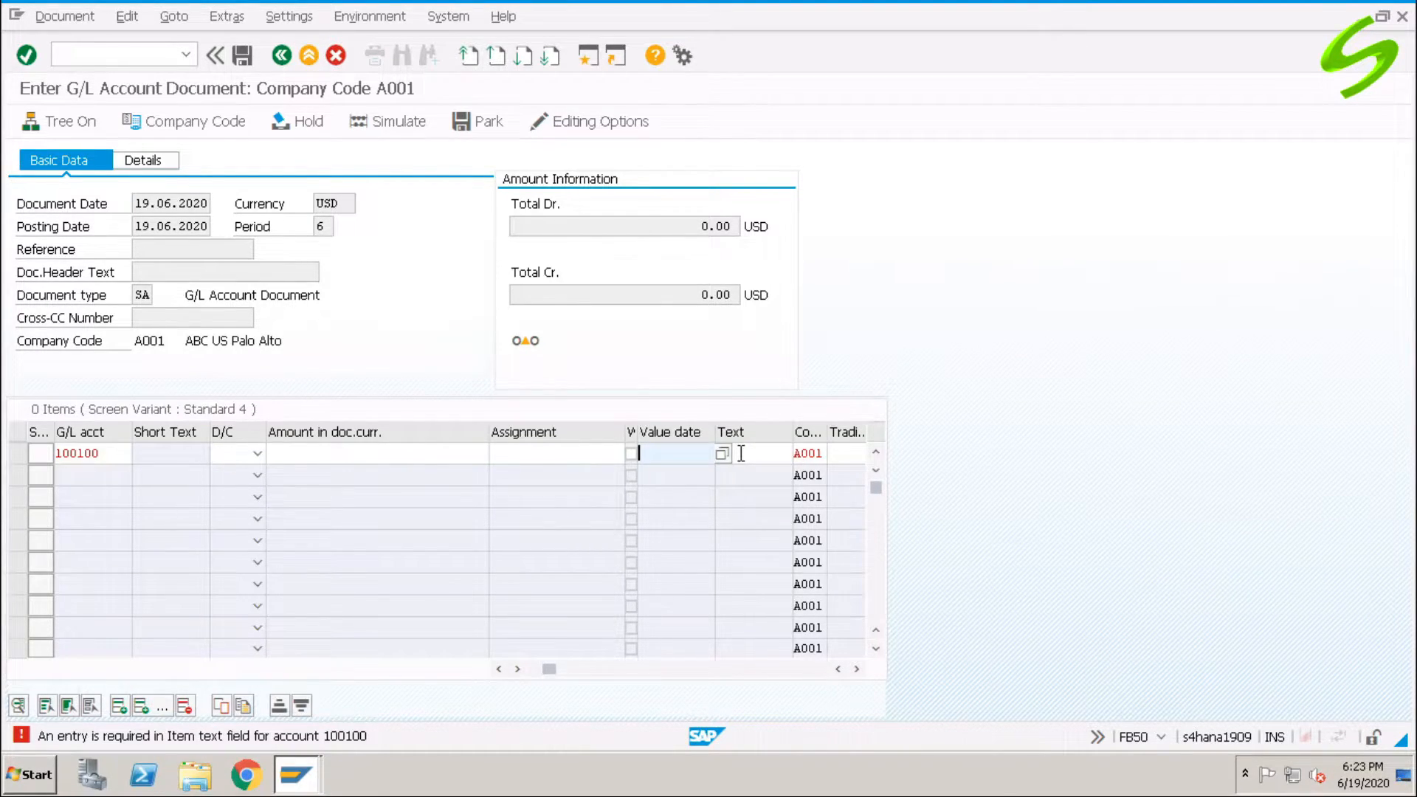
{"action": "left_click", "coordinate": [731, 454]}
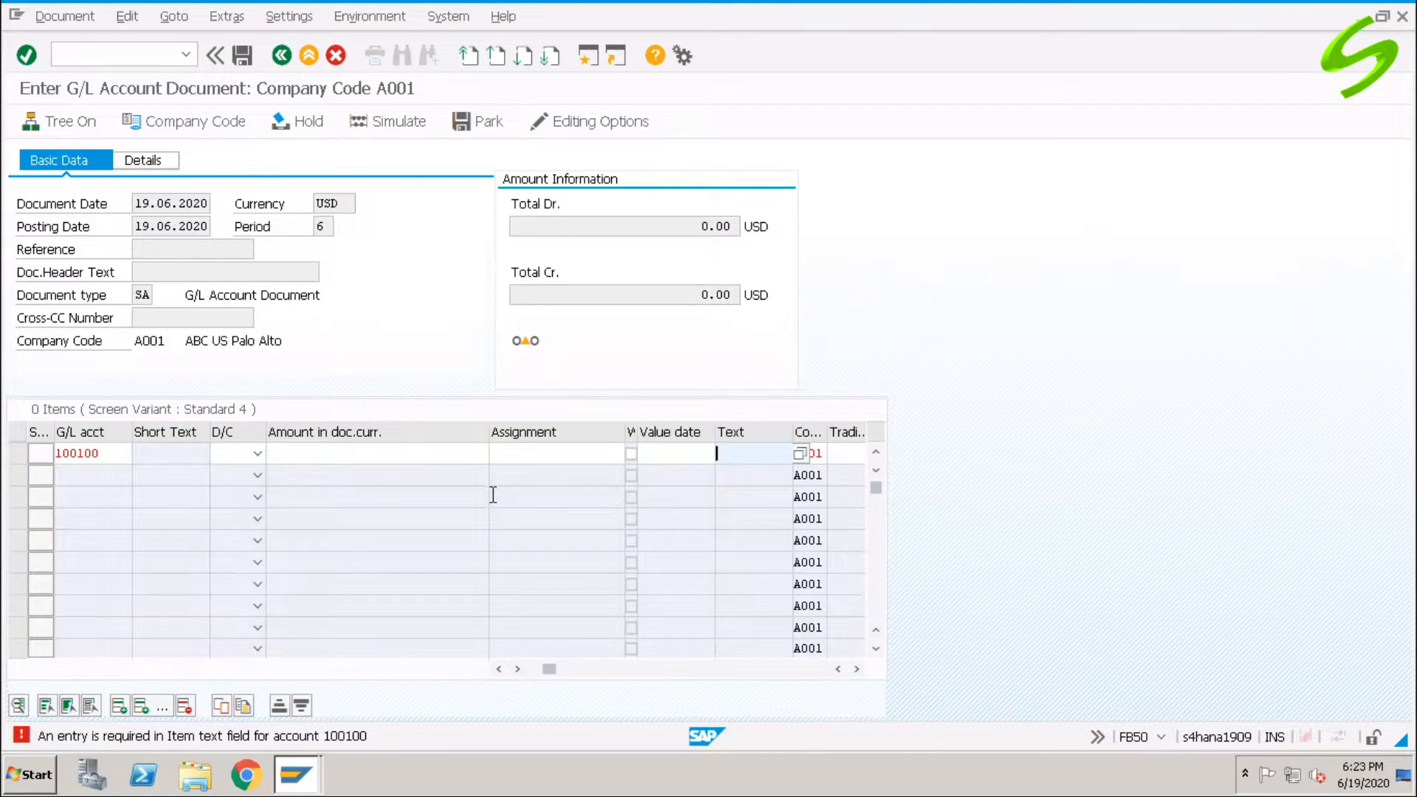
{"action": "left_click", "coordinate": [515, 455]}
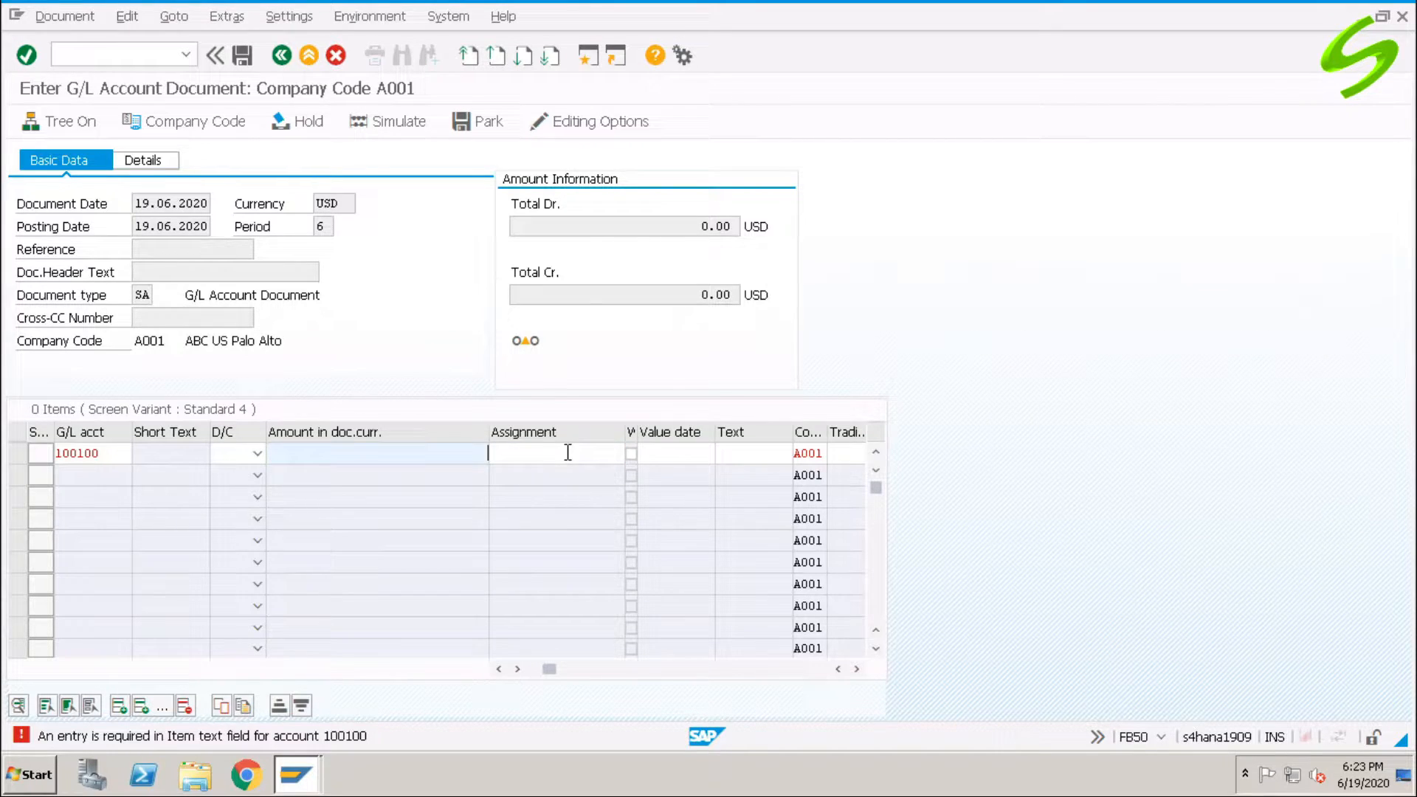
{"action": "left_click", "coordinate": [739, 451]}
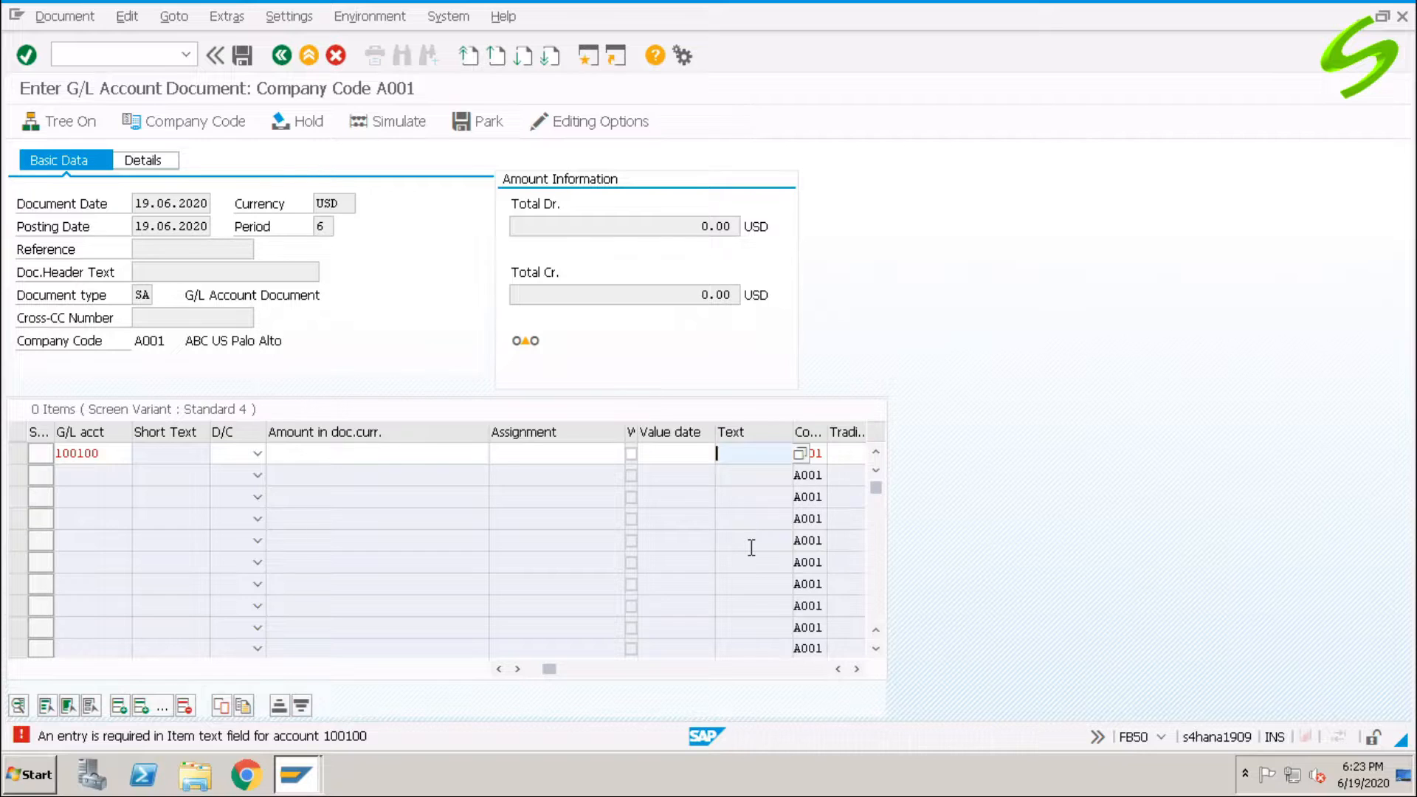
{"action": "type", "text": "test"}
{"action": "key", "text": "Return"}
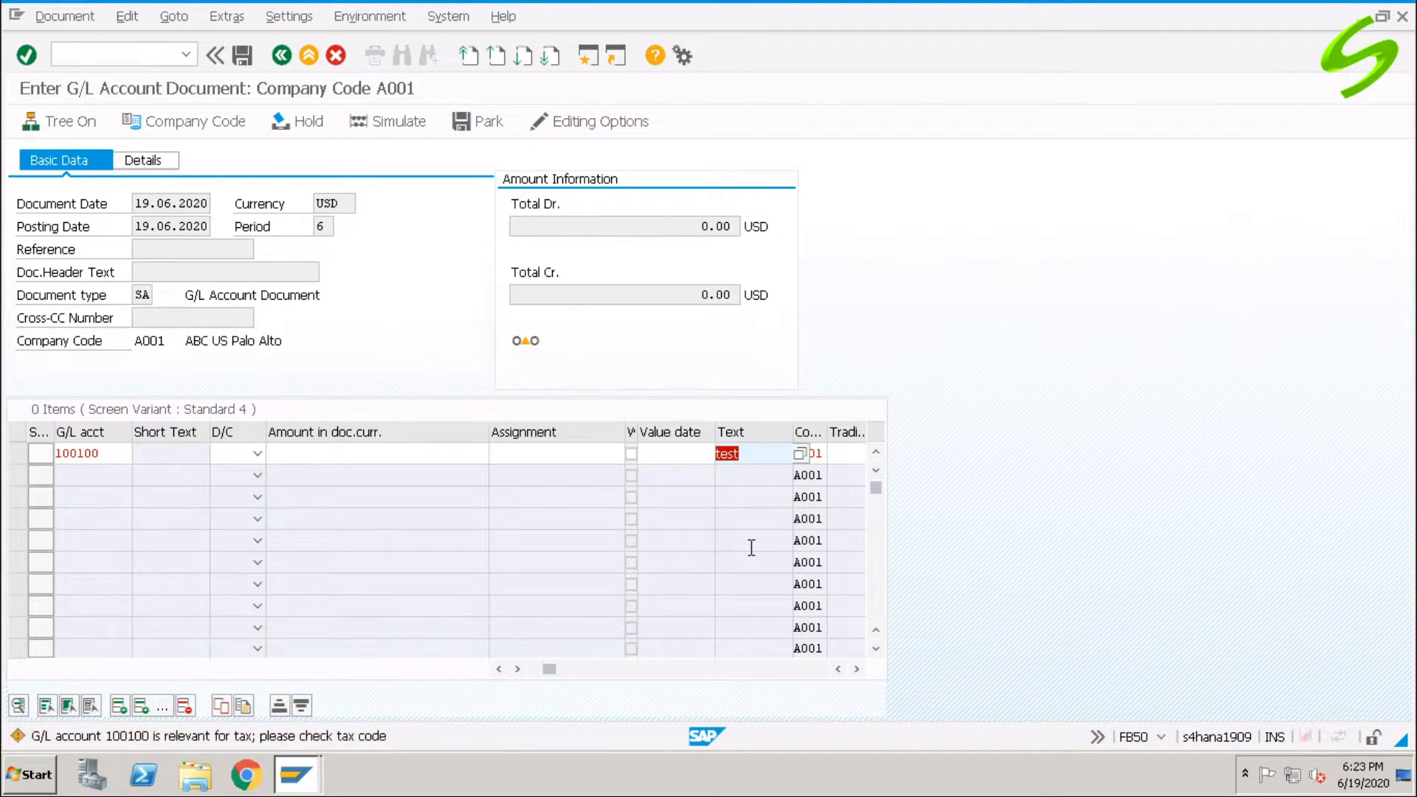
{"action": "key", "text": "Return"}
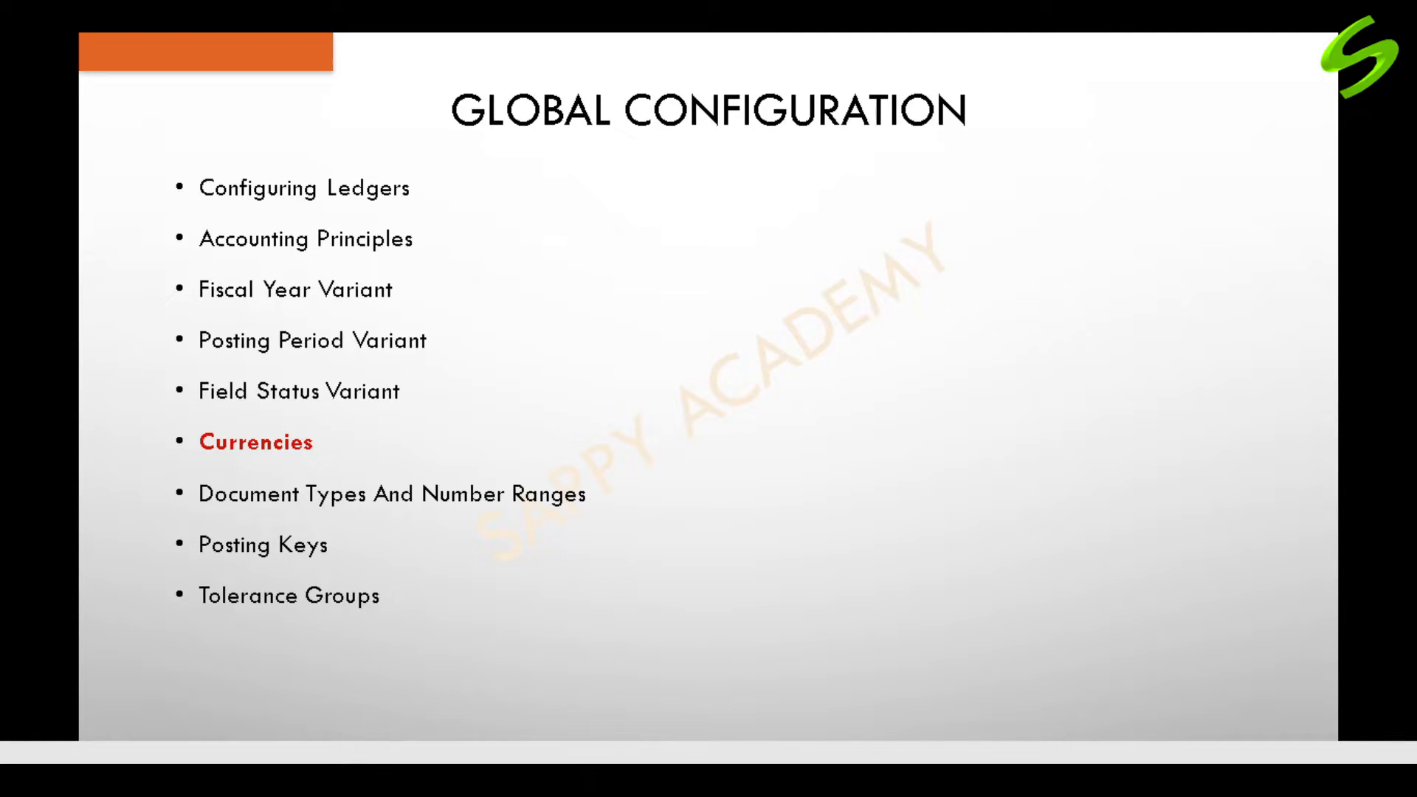
{"action": "key", "text": "Right"}
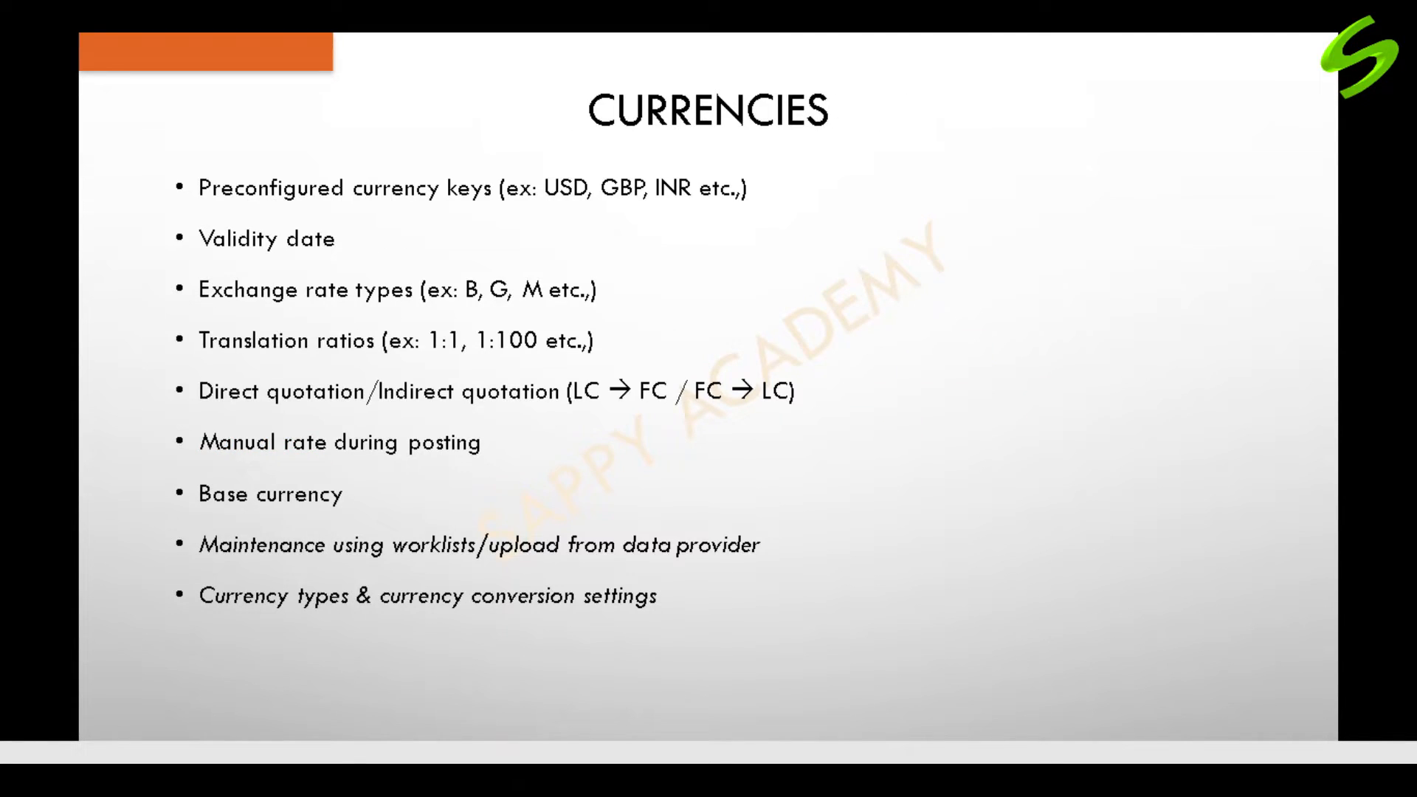
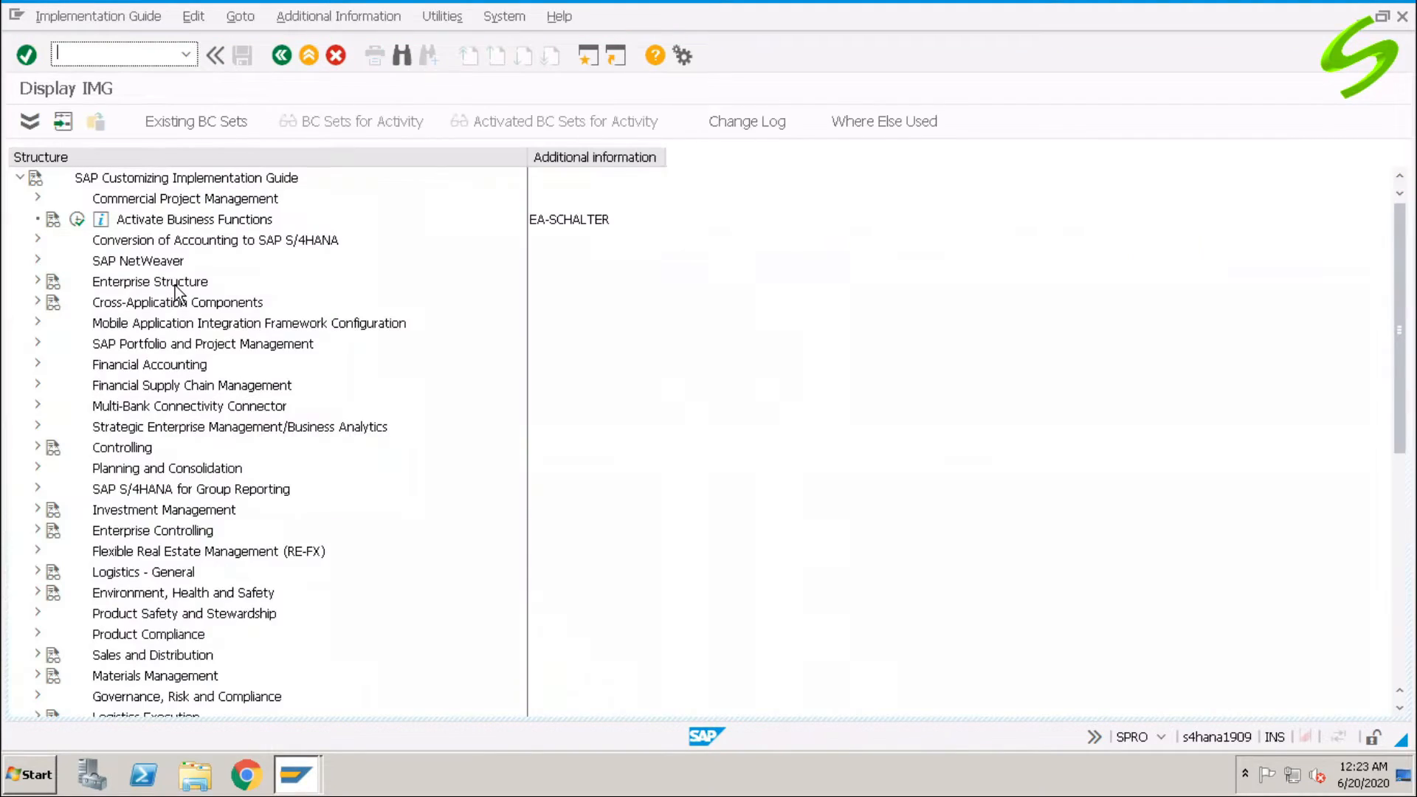
- Open Check Currency Codes in the Implementation Guide under SAP NetWeaver, General settings, Currencies
{"action": "left_click", "coordinate": [37, 261]}
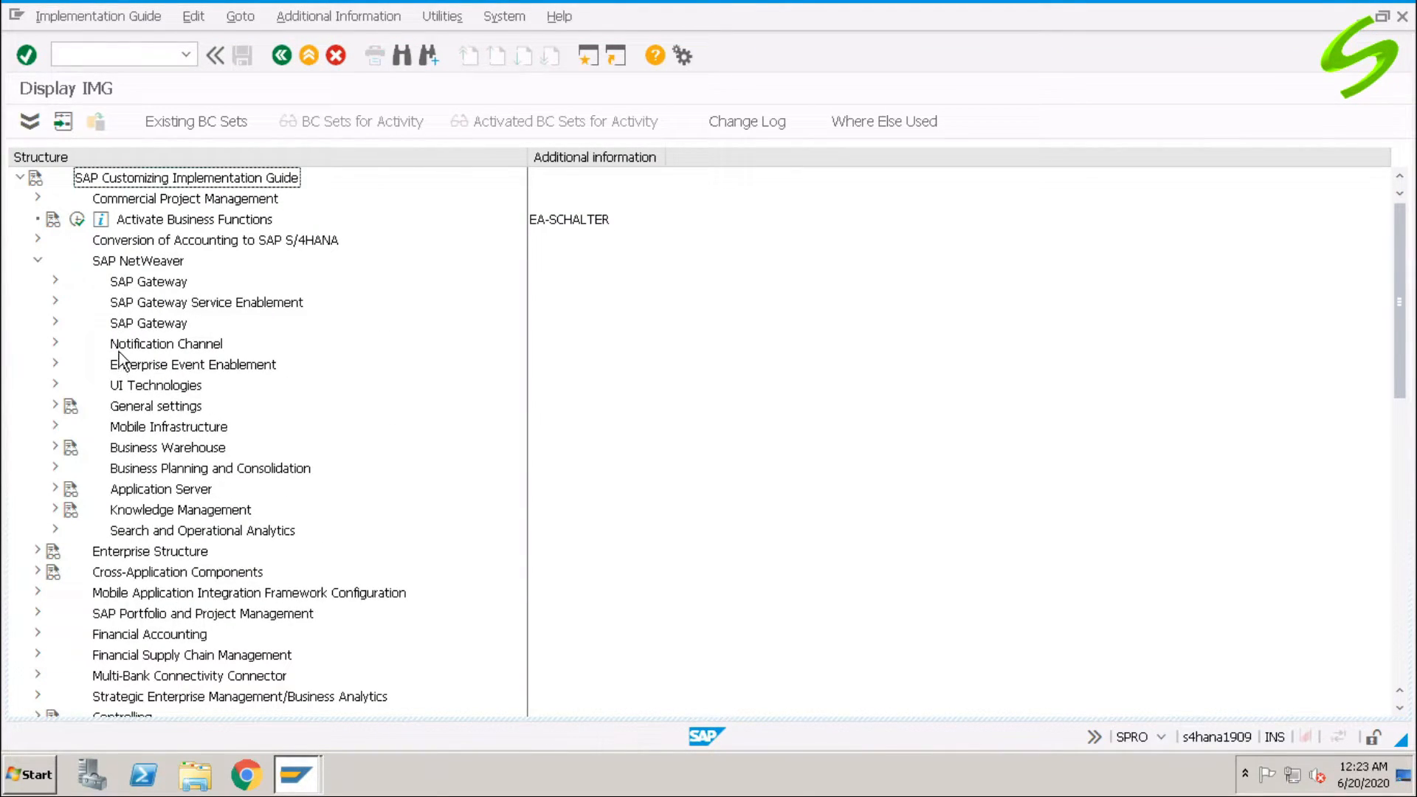
{"action": "left_click", "coordinate": [56, 406]}
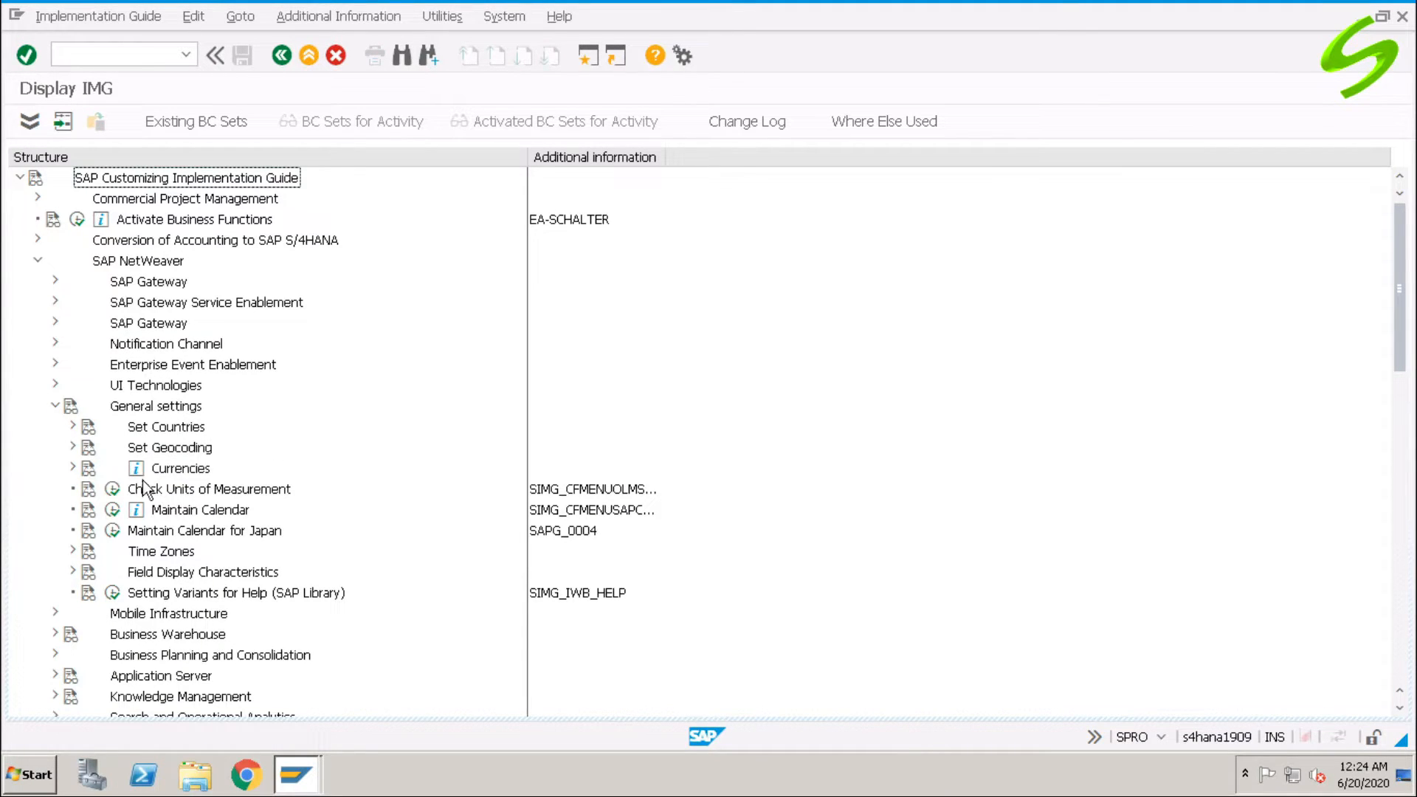
{"action": "left_click", "coordinate": [73, 468]}
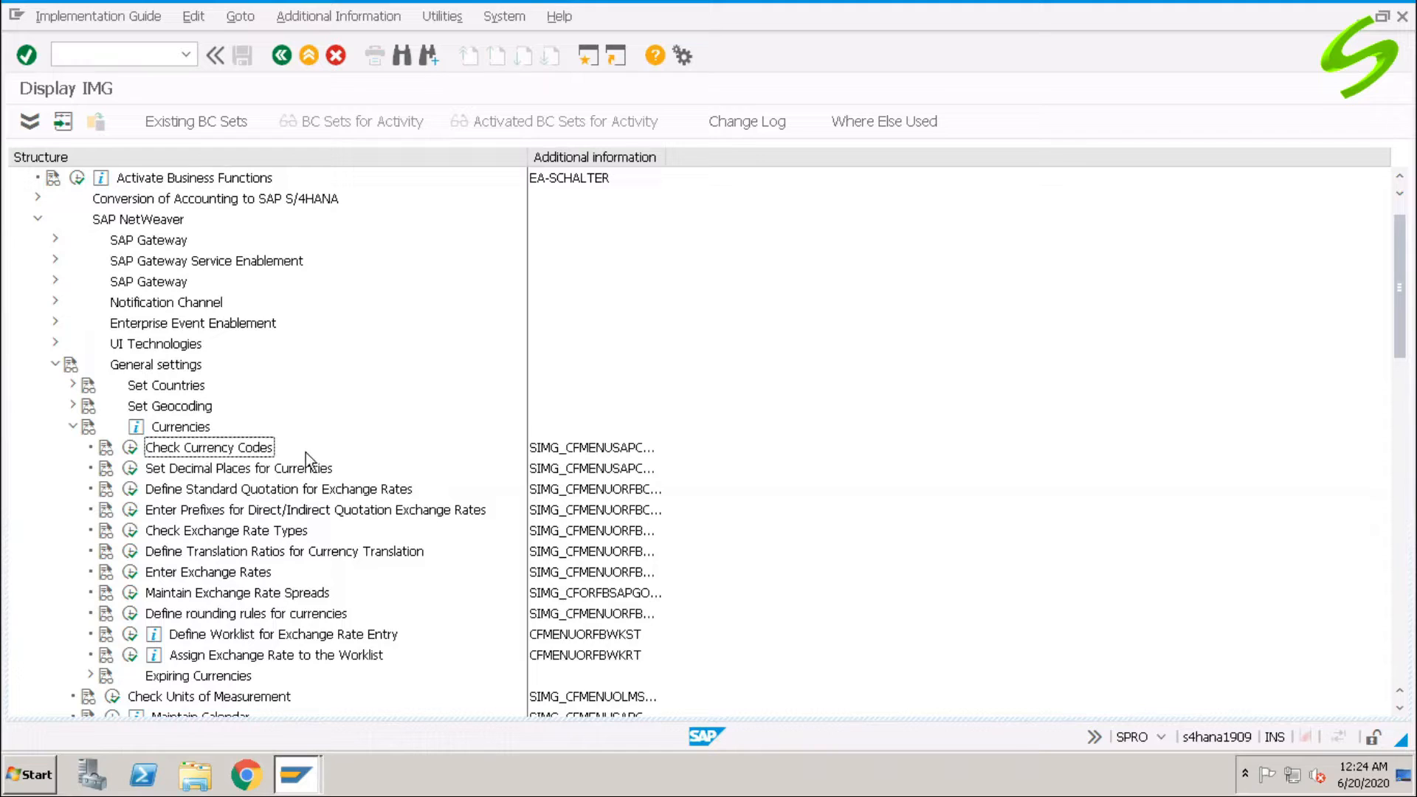
{"action": "left_click", "coordinate": [130, 447]}
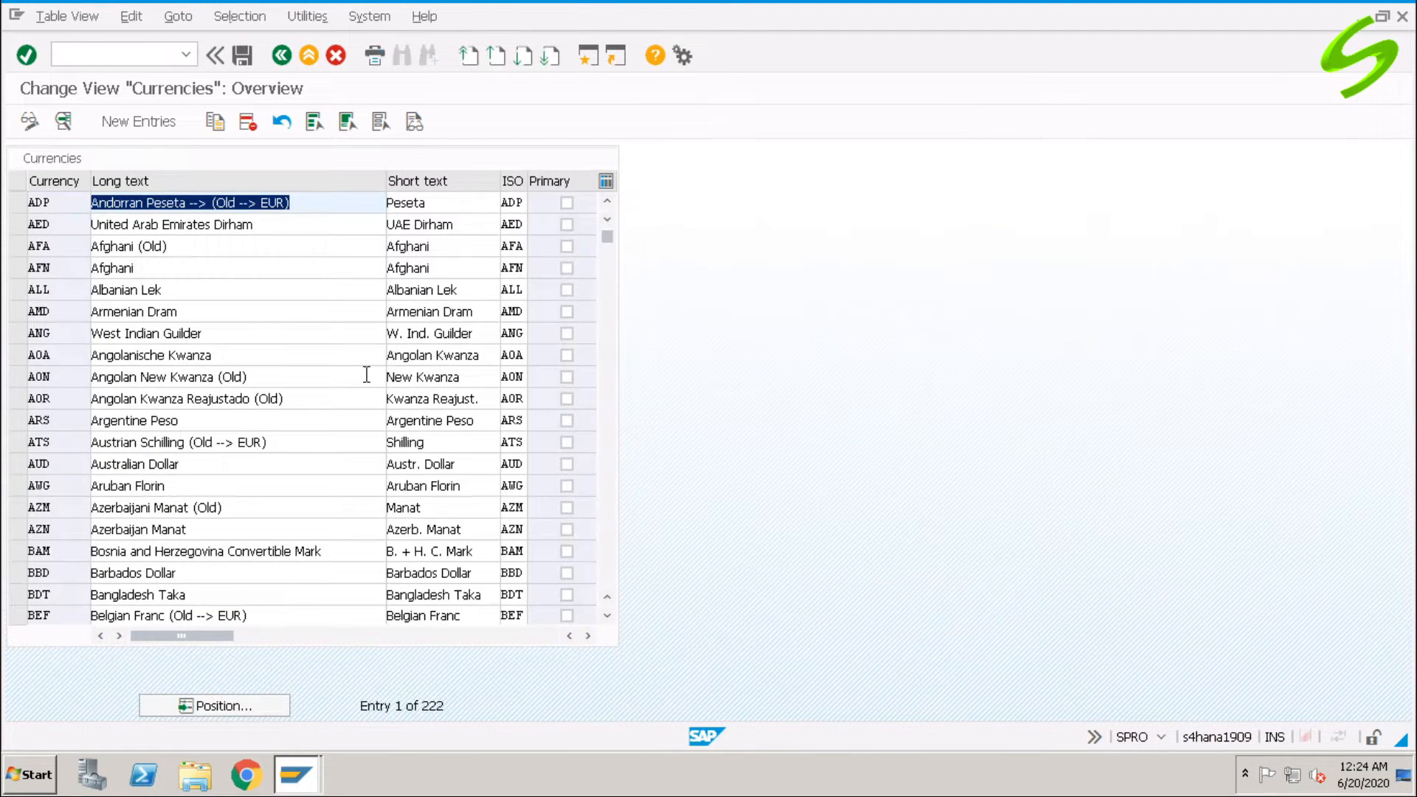
- Examine the currency keys, ISO codes, long texts and short texts in the currency overview
{"action": "left_click_drag", "start_coordinate": [61, 202], "coordinate": [15, 231]}
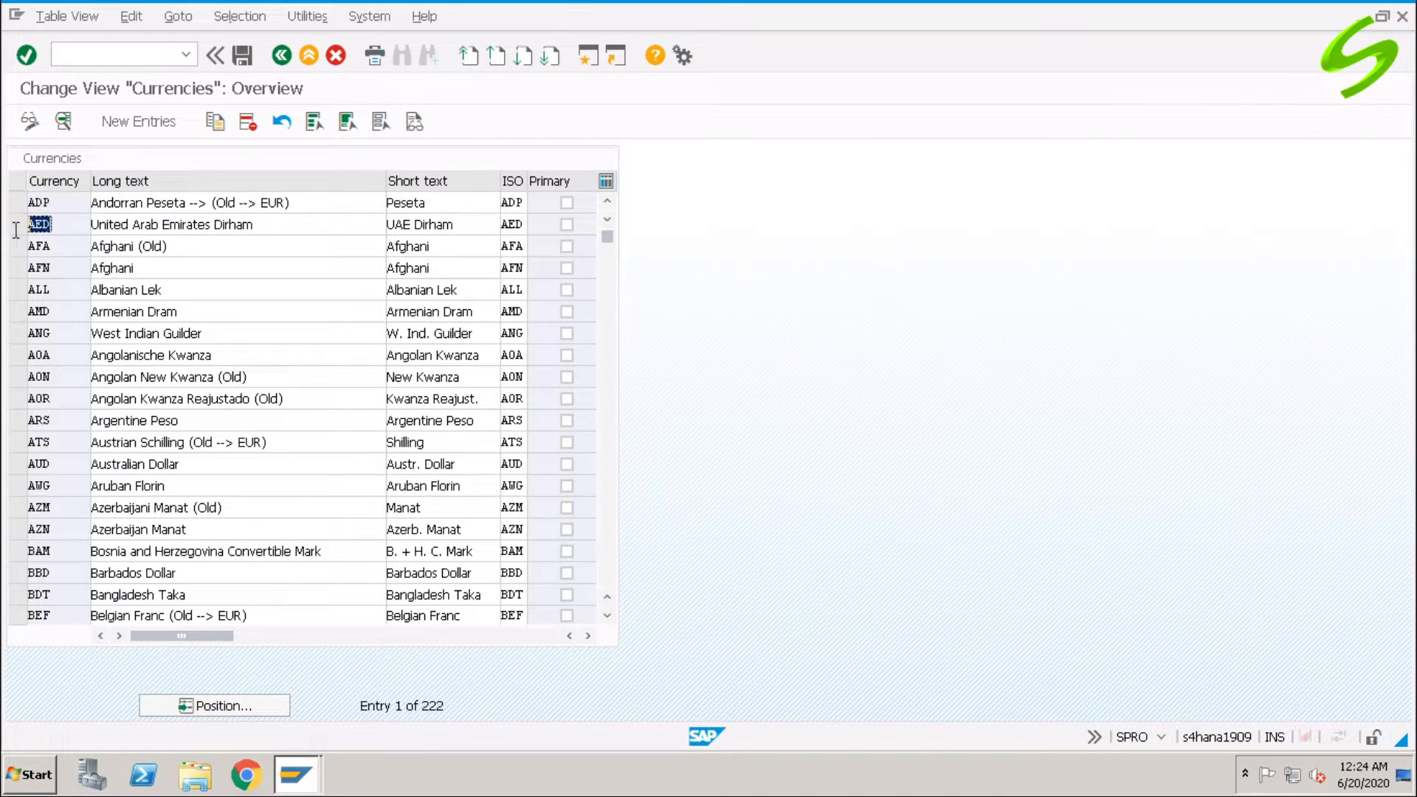
{"action": "left_click", "coordinate": [67, 292]}
{"action": "left_click_drag", "start_coordinate": [58, 203], "coordinate": [15, 204]}
{"action": "left_click", "coordinate": [509, 201]}
{"action": "left_click", "coordinate": [509, 224]}
{"action": "left_click_drag", "start_coordinate": [314, 204], "coordinate": [38, 204]}
{"action": "left_click", "coordinate": [456, 207]}
{"action": "left_click_drag", "start_coordinate": [456, 208], "coordinate": [352, 206]}
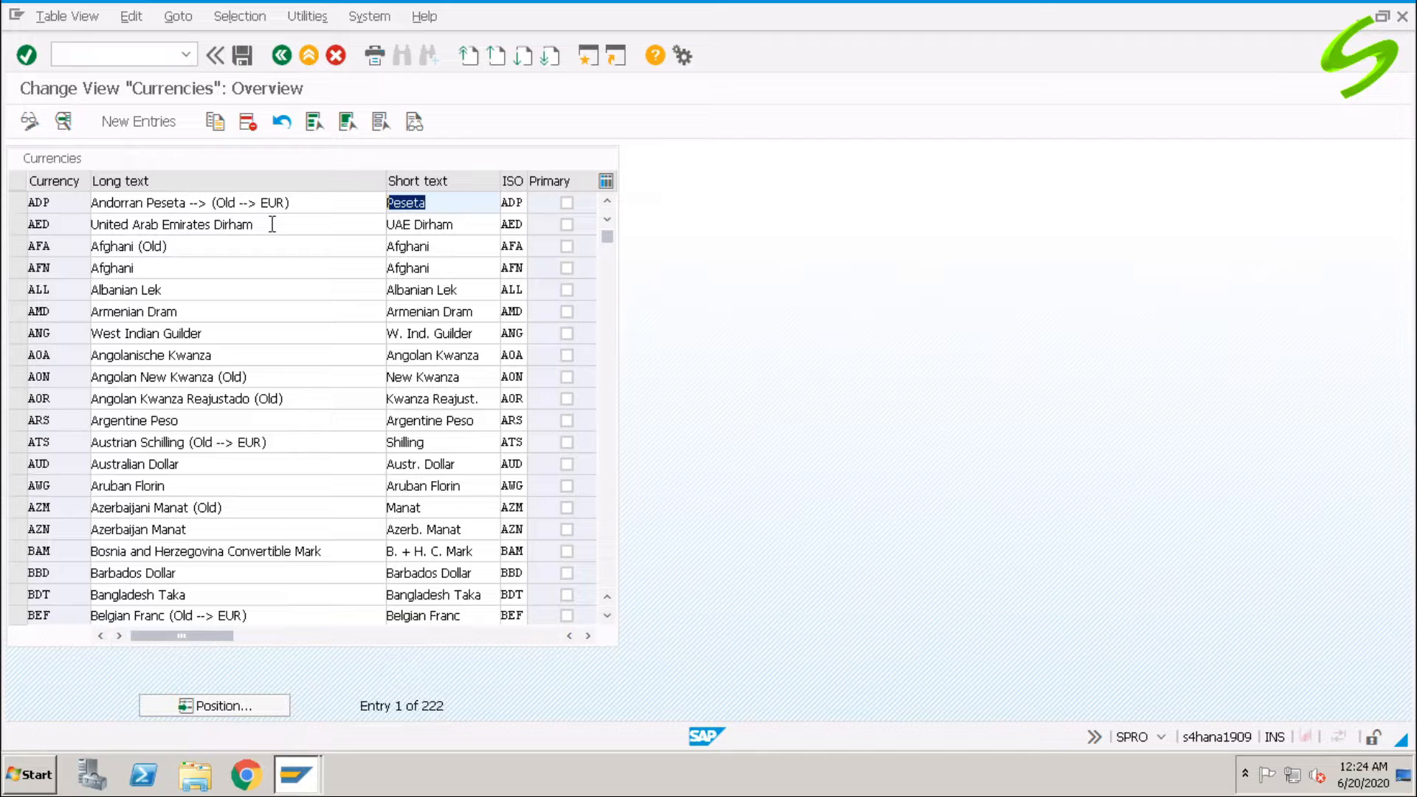
- Check the currency details of AFA, including its Valid until field, and return to the Implementation Guide
{"action": "double_click", "coordinate": [230, 248]}
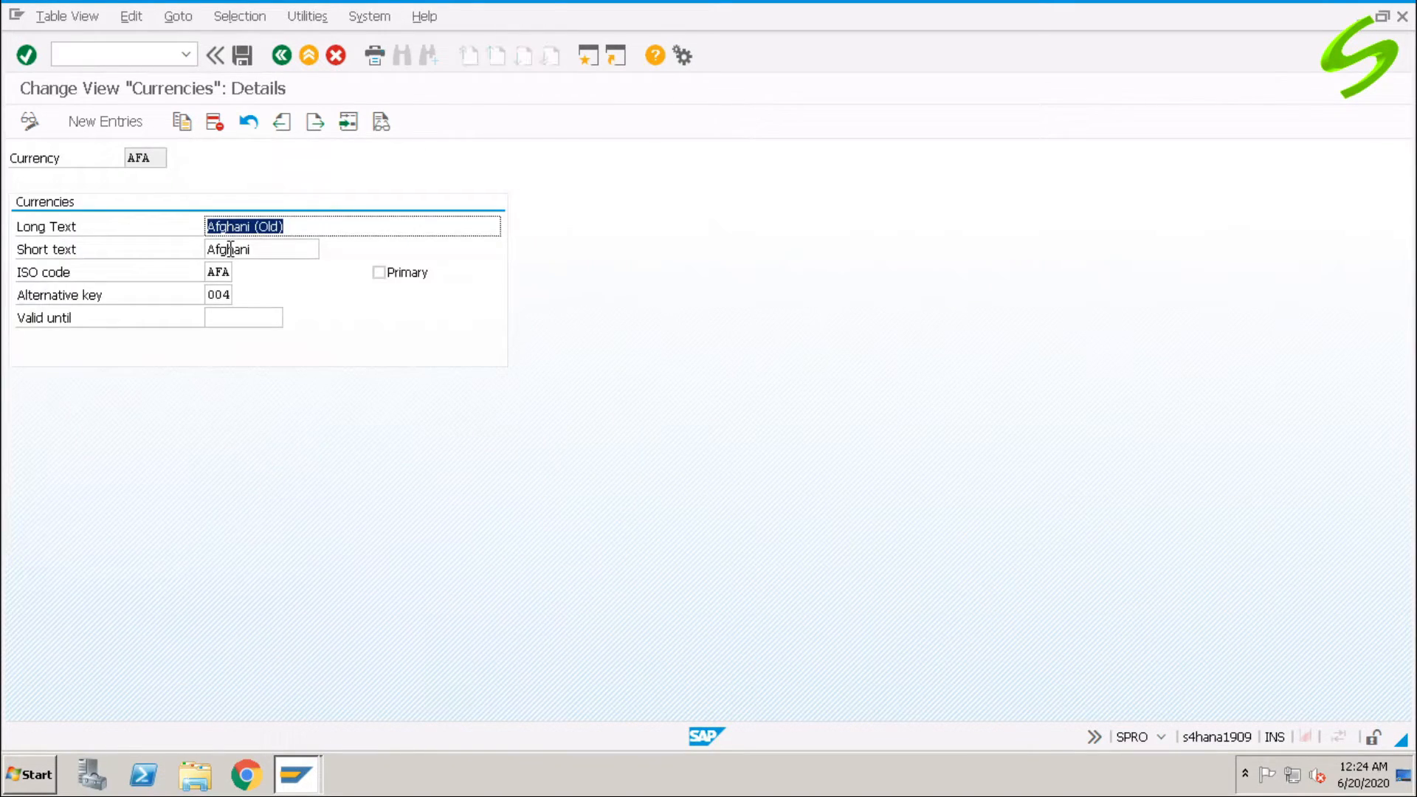
{"action": "left_click", "coordinate": [210, 318]}
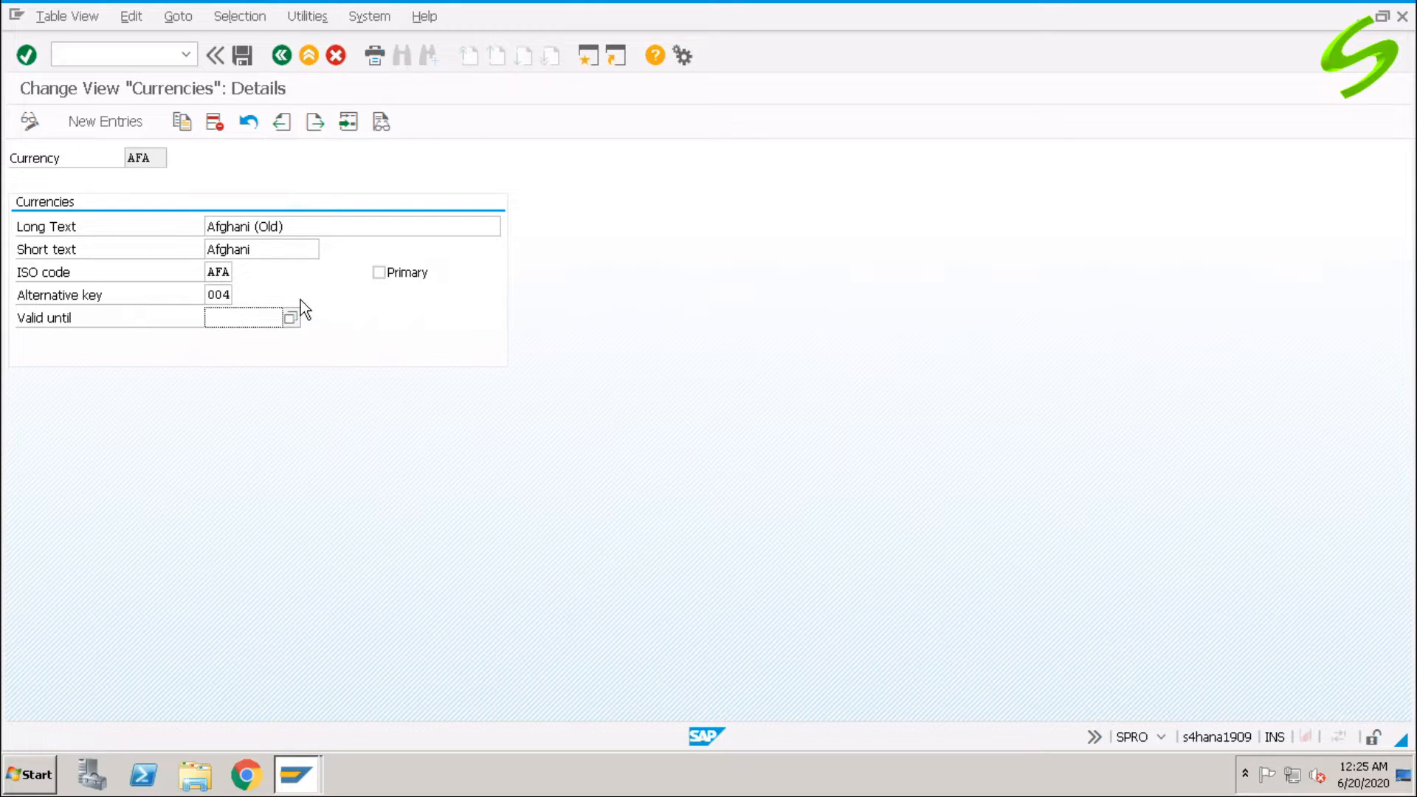
{"action": "left_click", "coordinate": [281, 55]}
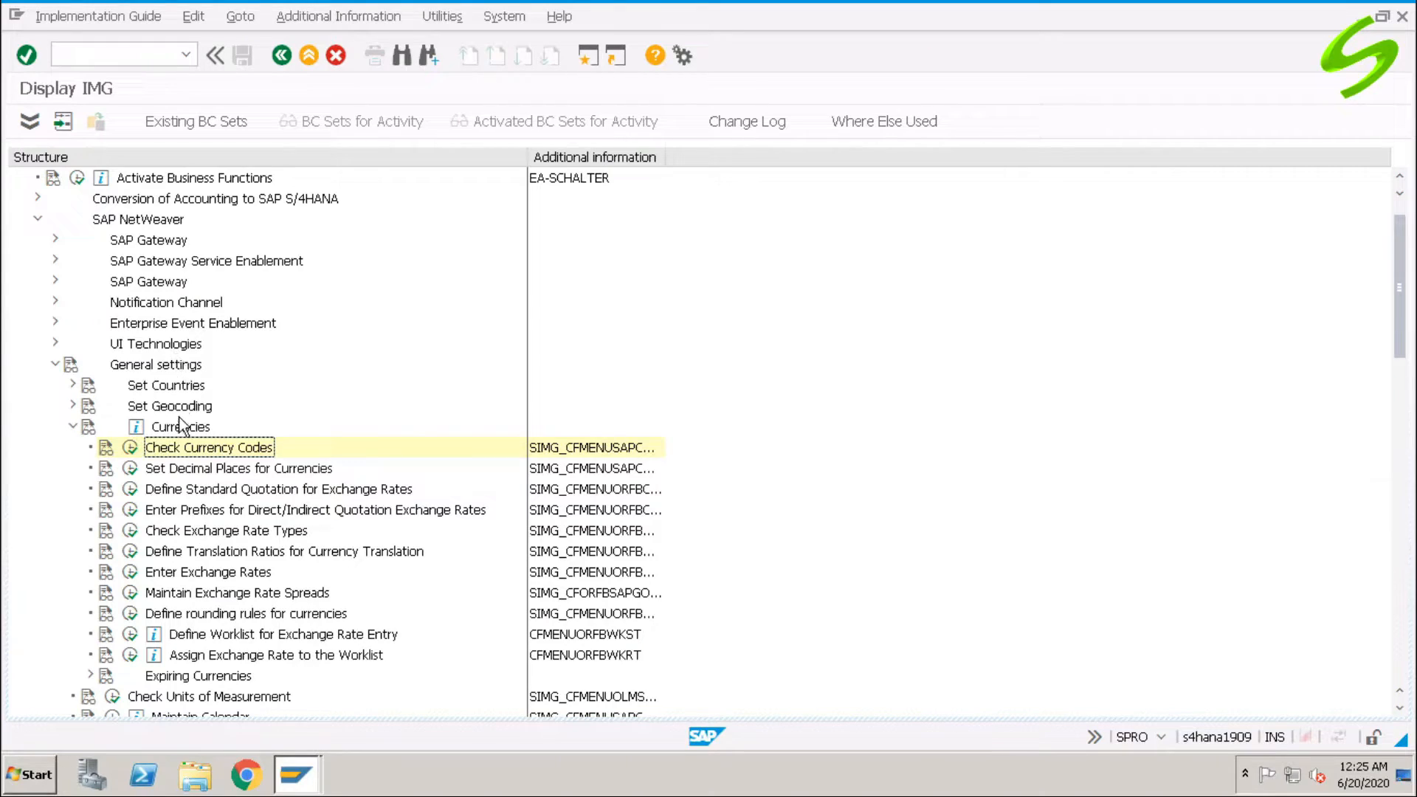
- Open Check Exchange Rate Types under Currencies and start a new entry with exchange rate type A000
{"action": "left_click", "coordinate": [202, 533]}
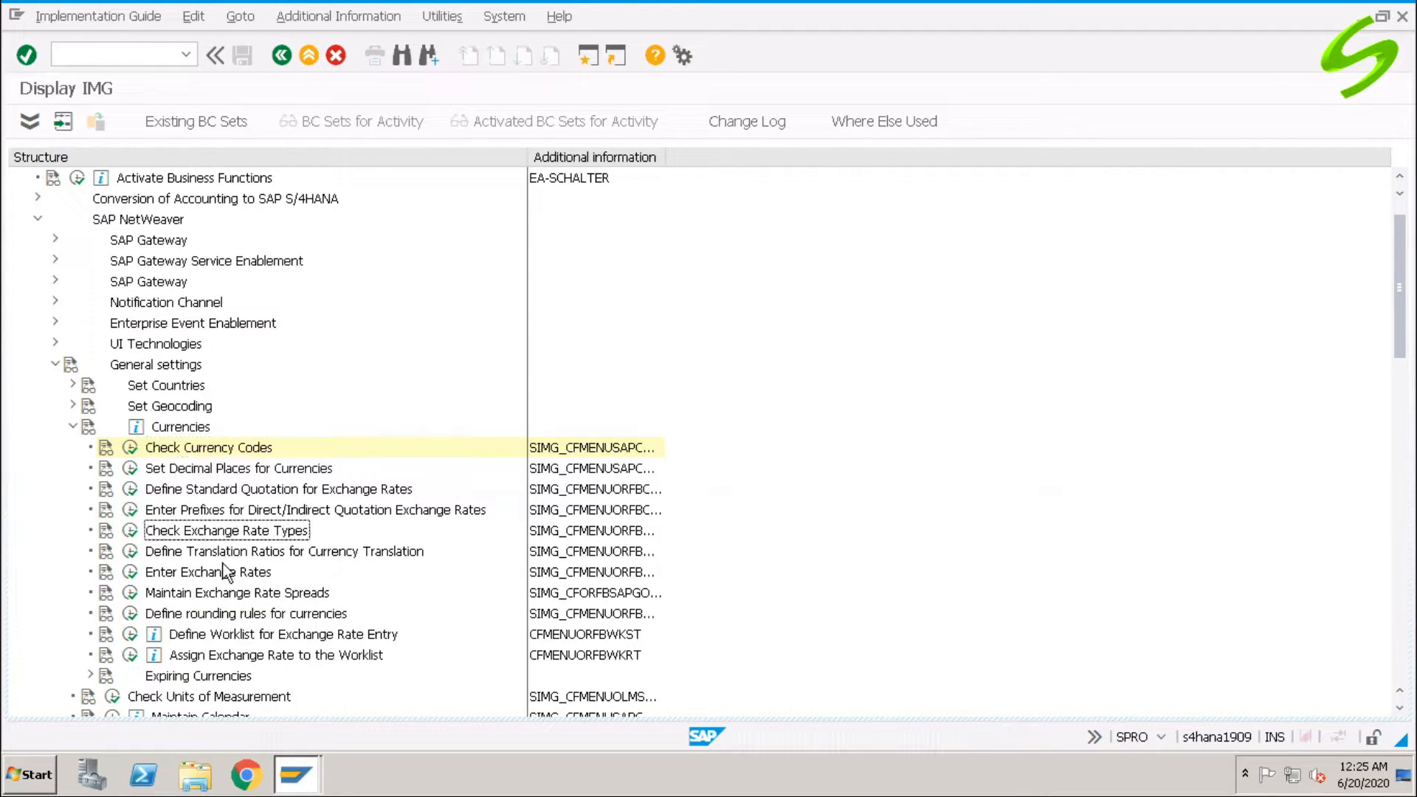
{"action": "left_click", "coordinate": [131, 531]}
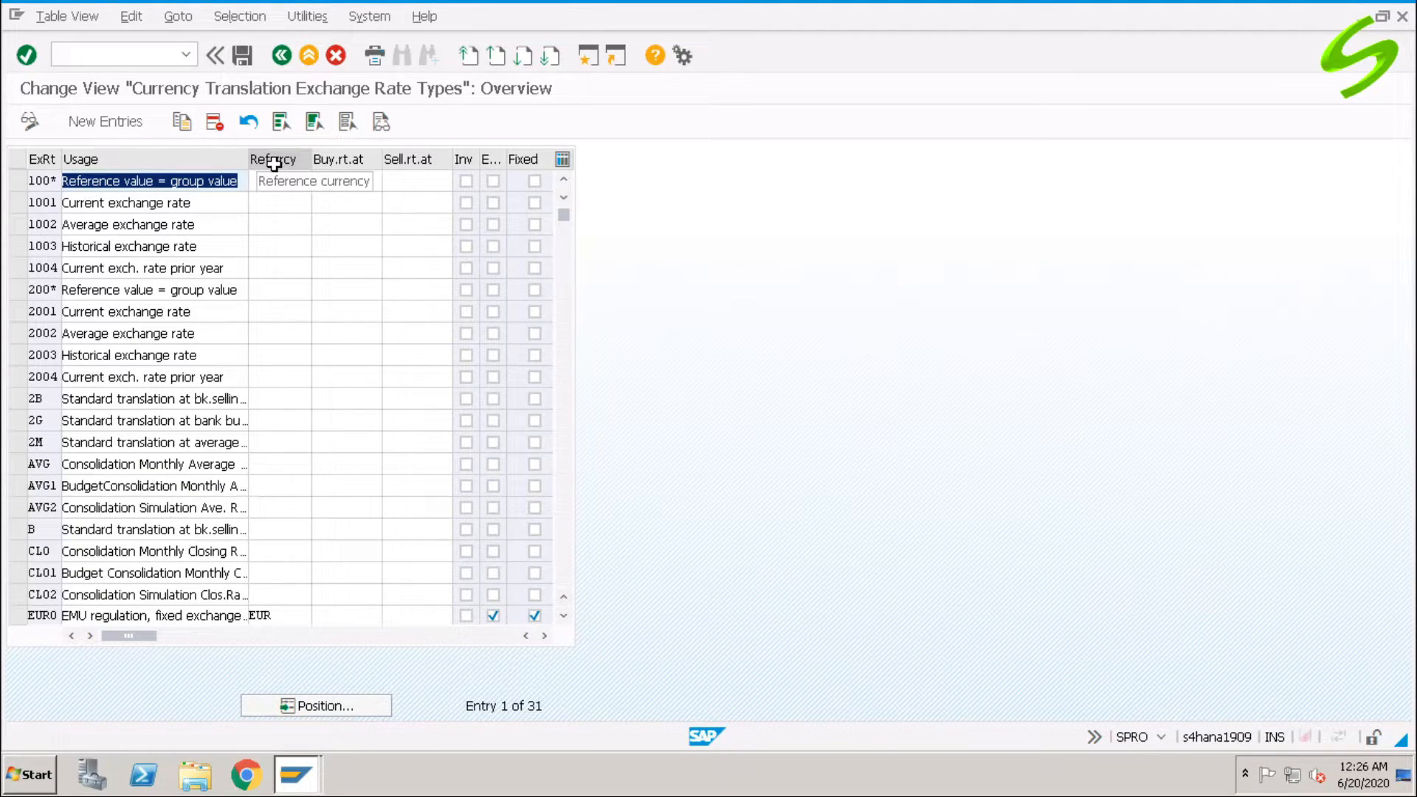
{"action": "left_click", "coordinate": [109, 121]}
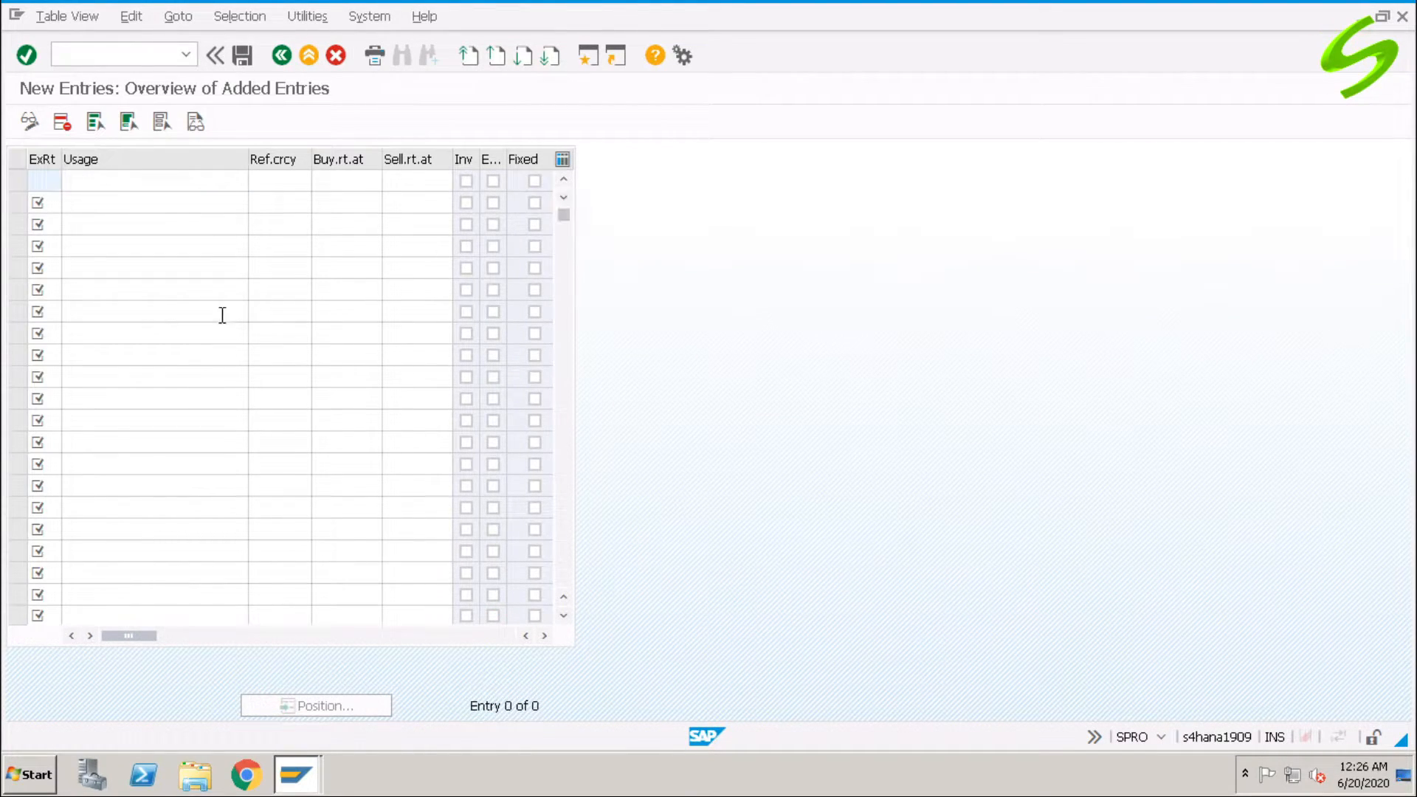
{"action": "type", "text": "A000"}
{"action": "key", "text": "Tab"}
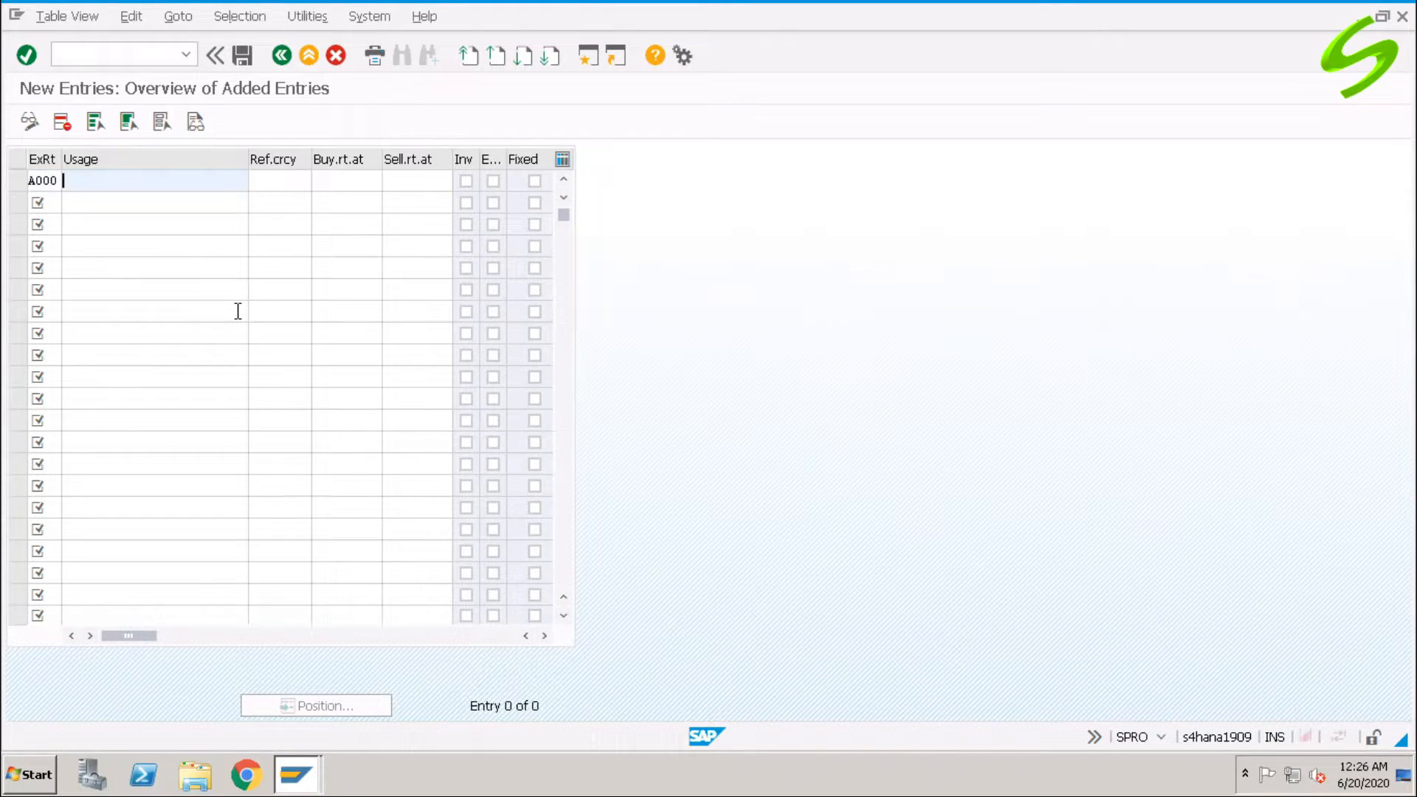
- Enter "Ex. rate type for ABC" as the usage of exchange rate type A000
{"action": "type", "text": "Ex"}
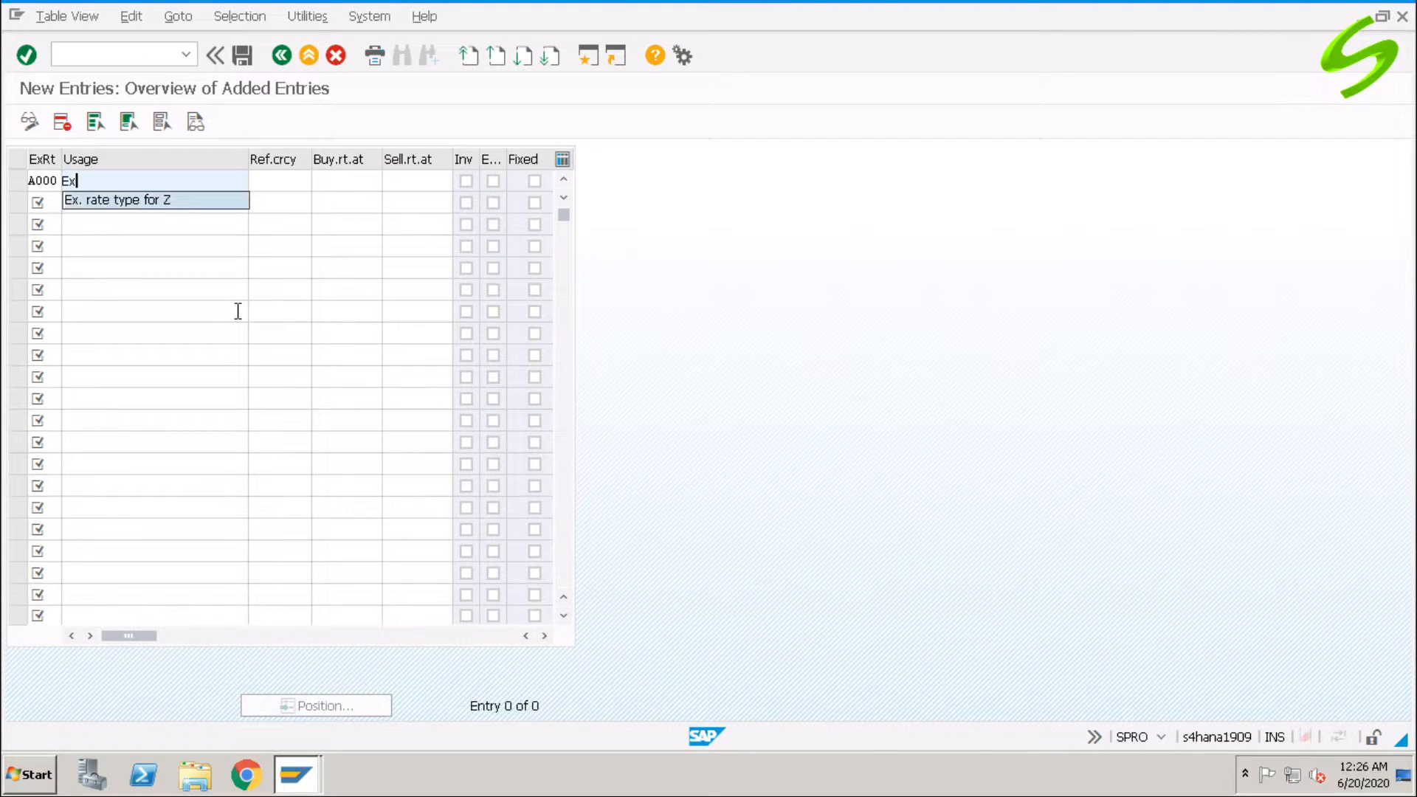
{"action": "key", "text": "BackSpace"}
{"action": "type", "text": "x"}
{"action": "key", "text": "Down"}
{"action": "key", "text": "Return"}
{"action": "key", "text": "BackSpace"}
{"action": "type", "text": "ABC"}
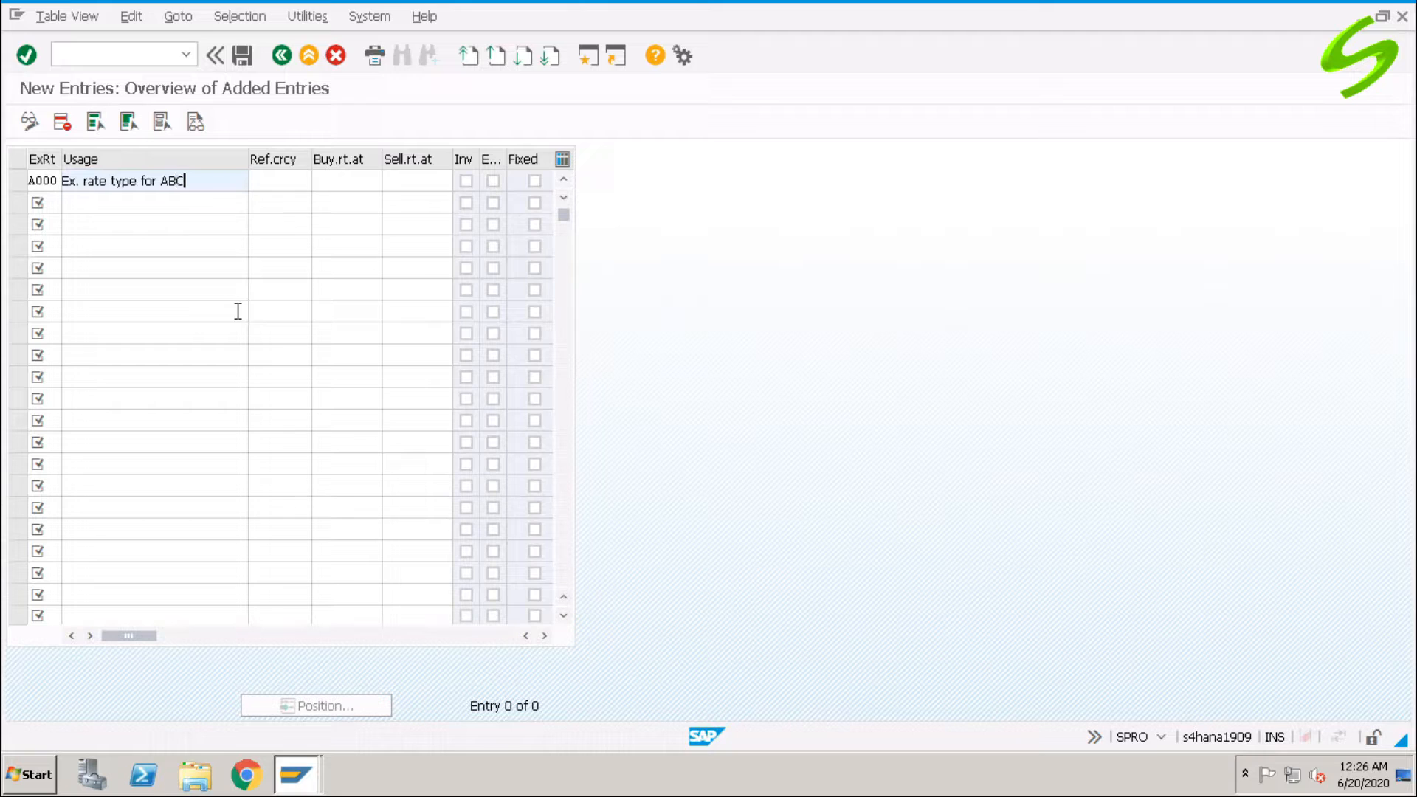
{"action": "key", "text": "Tab"}
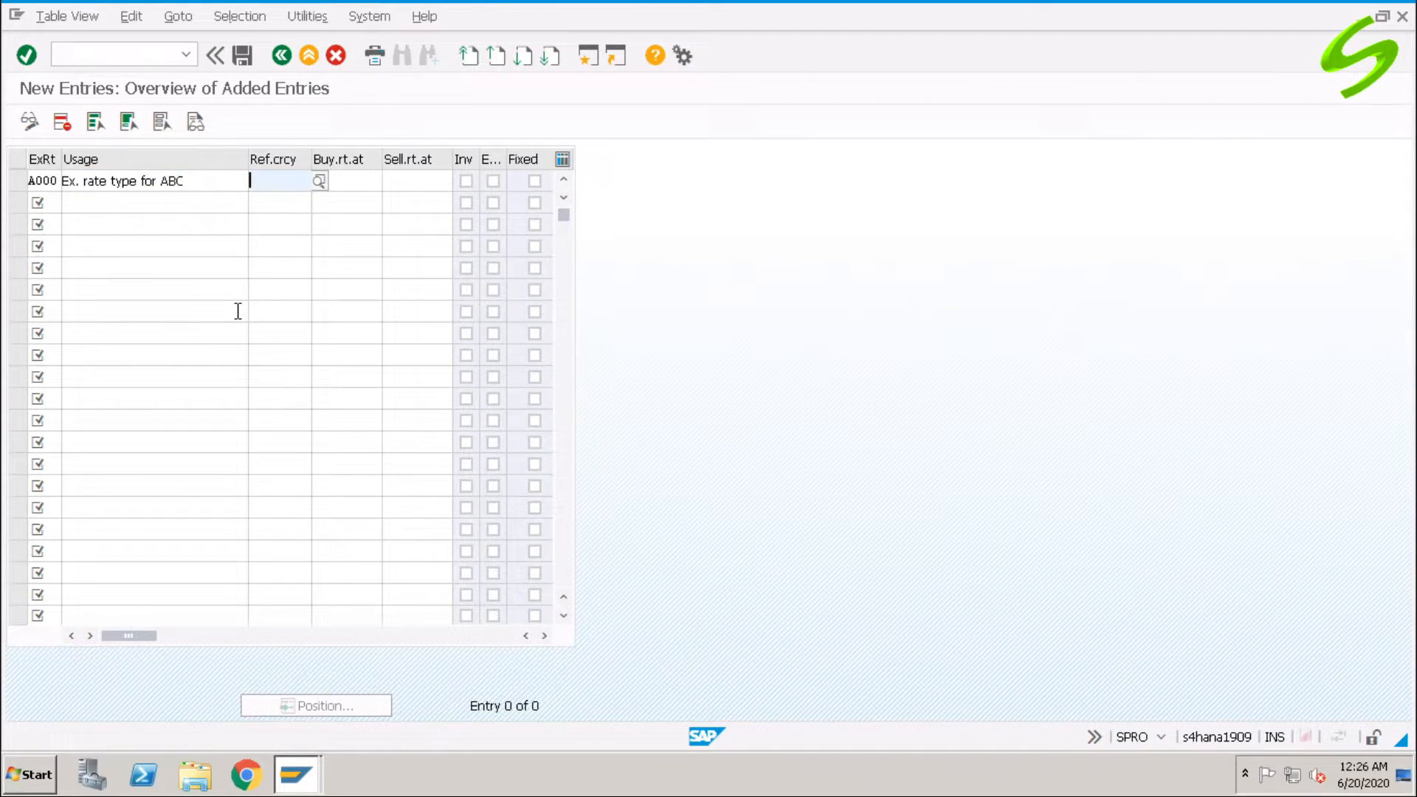
- Set the reference currency of A000 to USD, save the new exchange rate type and return to the Implementation Guide
{"action": "type", "text": "USD"}
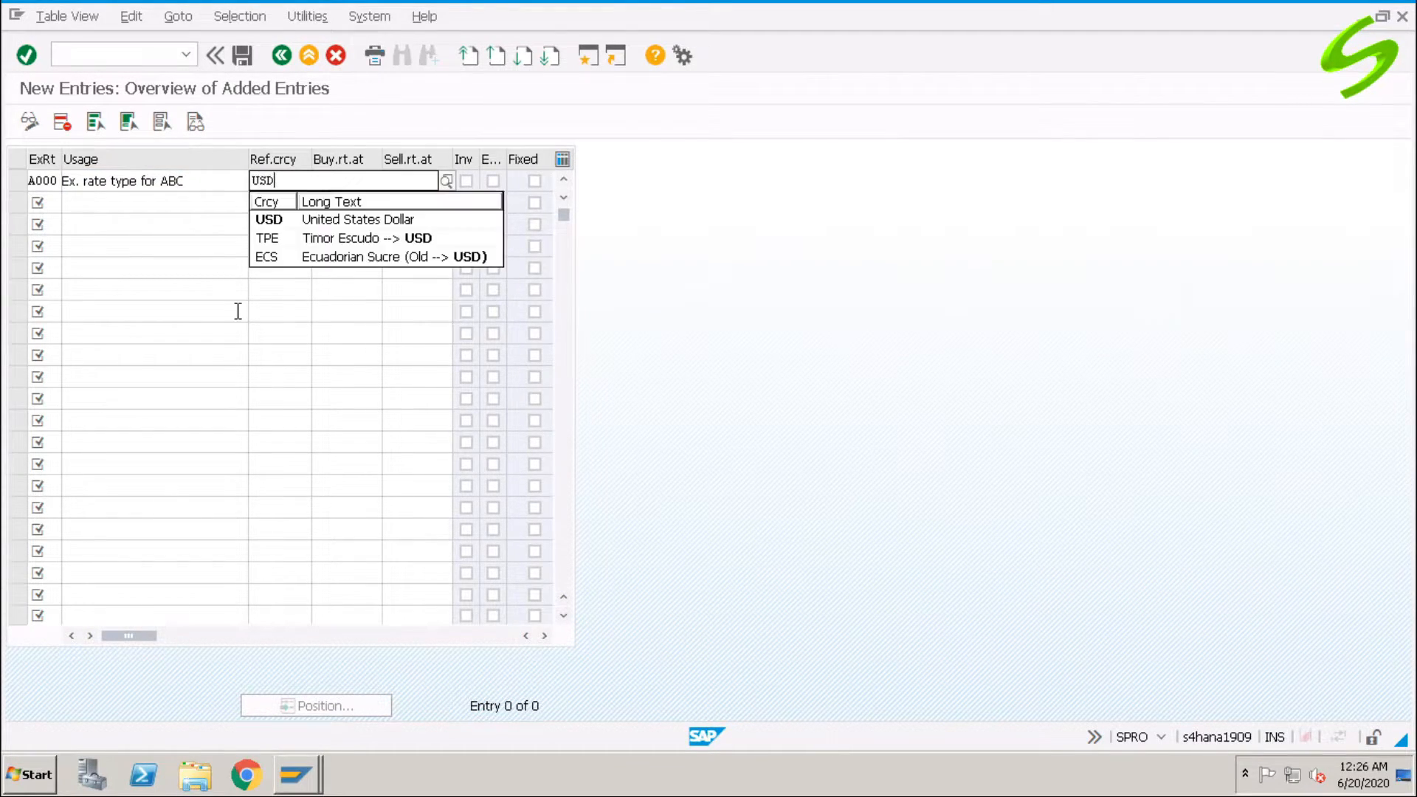
{"action": "key", "text": "Tab"}
{"action": "left_click", "coordinate": [243, 56]}
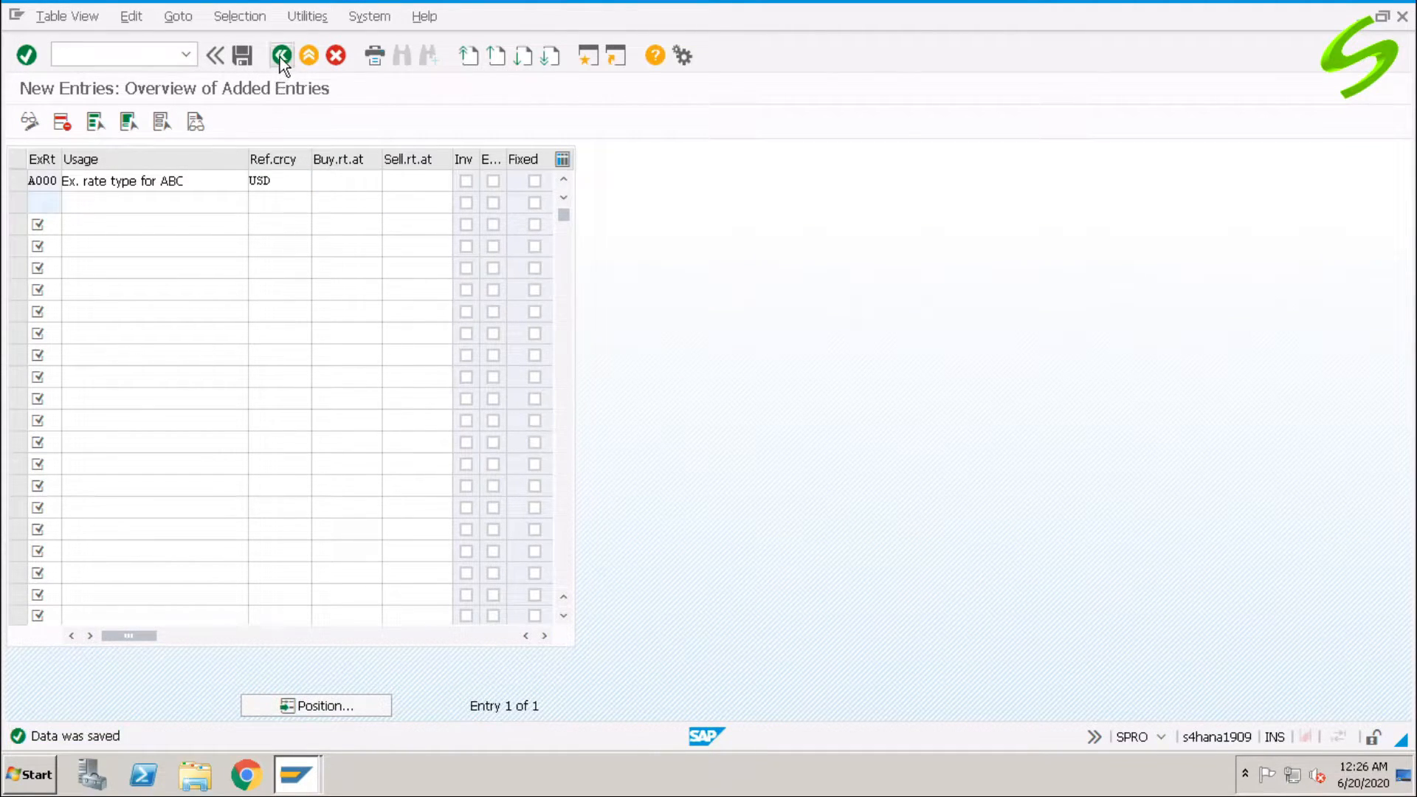
{"action": "left_click", "coordinate": [281, 56]}
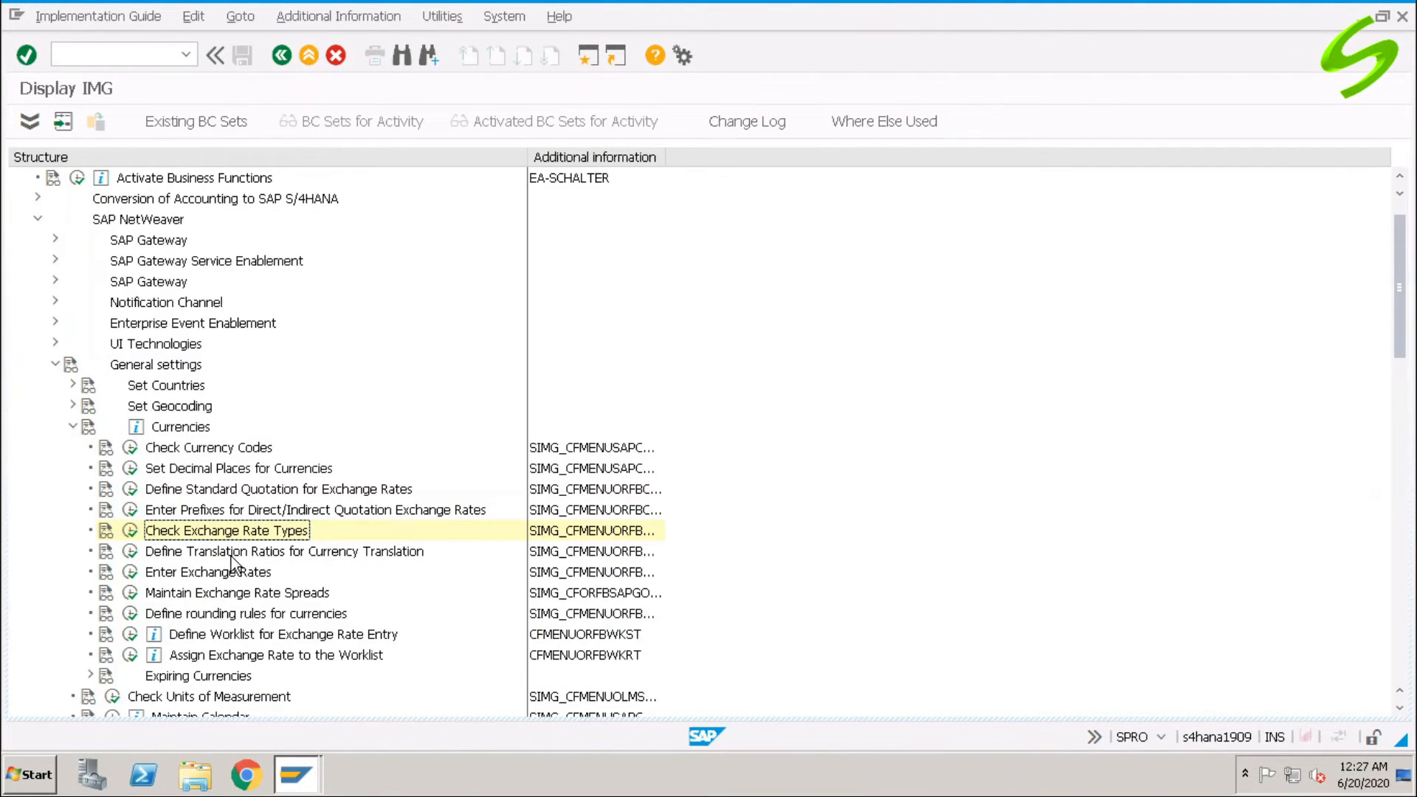
- Open Define Translation Ratios for Currency Translation under Currencies, accepting the warning
{"action": "left_click", "coordinate": [264, 559]}
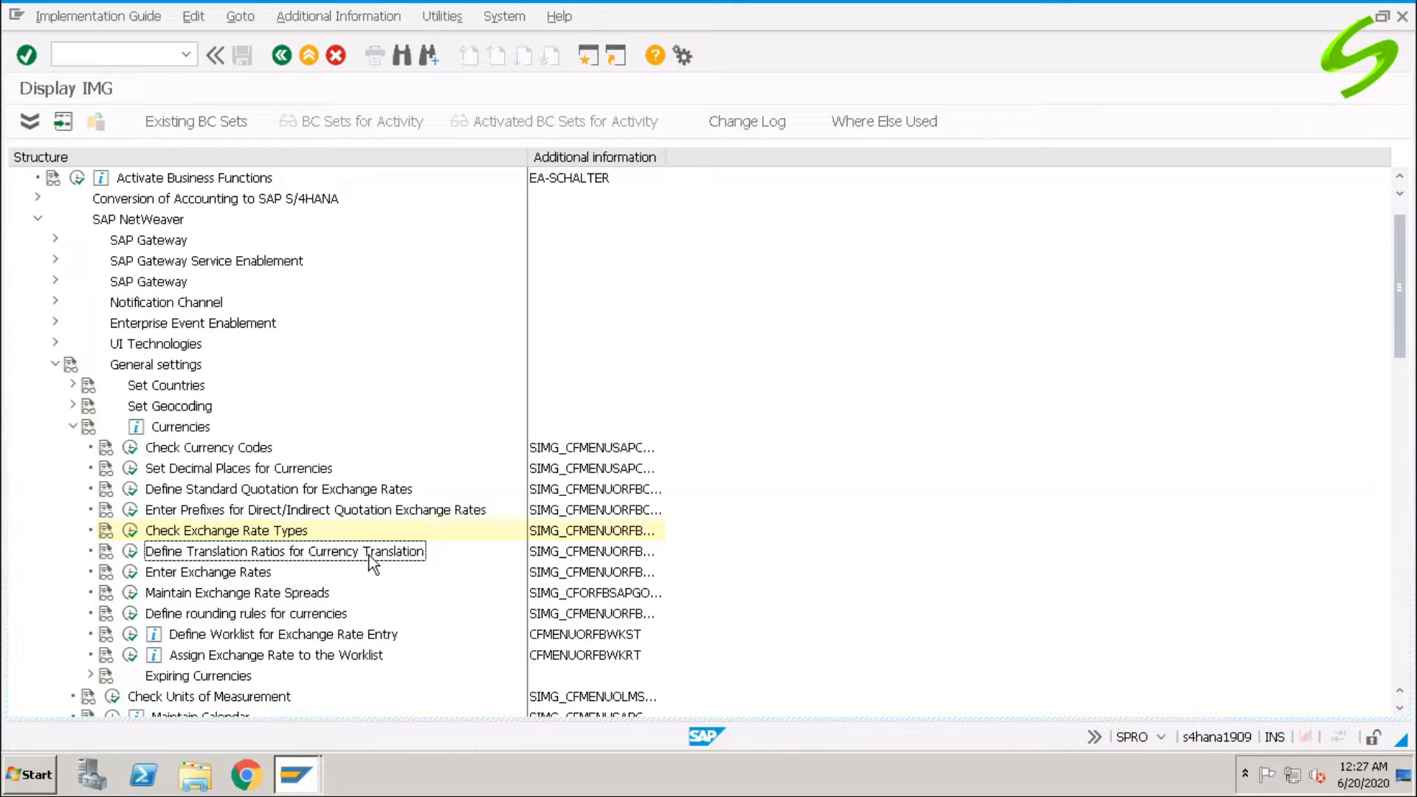
{"action": "left_click", "coordinate": [131, 558]}
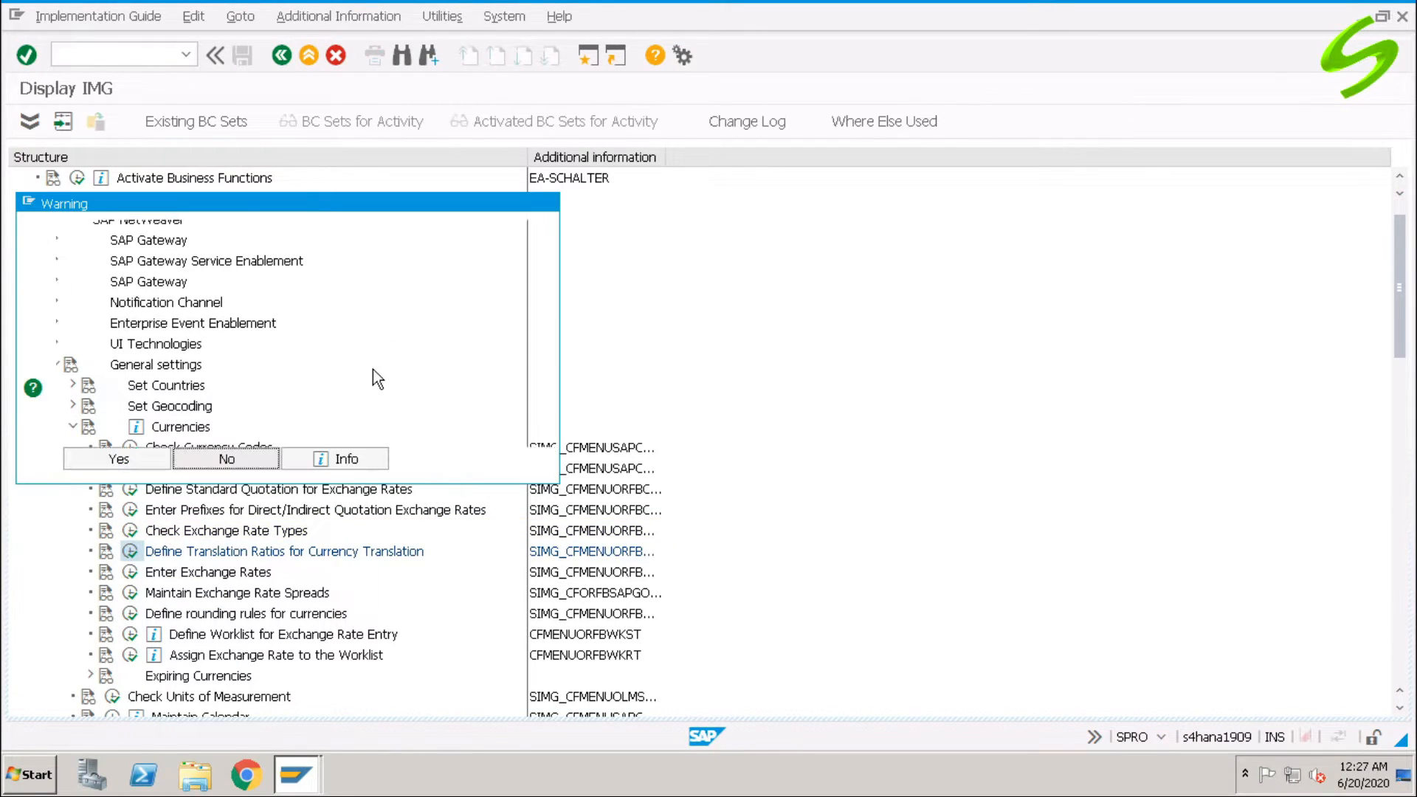
{"action": "left_click", "coordinate": [118, 458]}
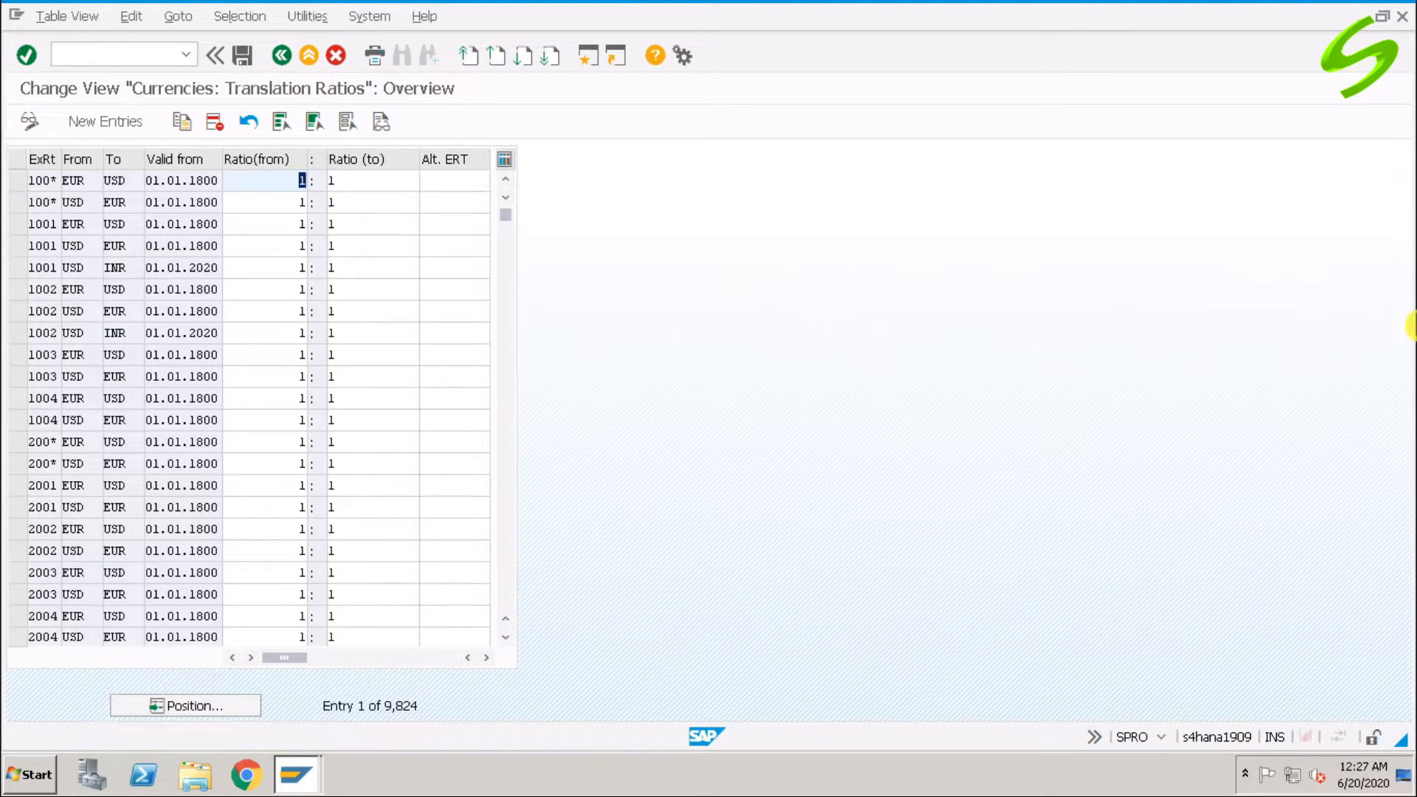
- Start a new translation ratio entry for exchange rate type a000 from USD to GBP
{"action": "left_click", "coordinate": [116, 126]}
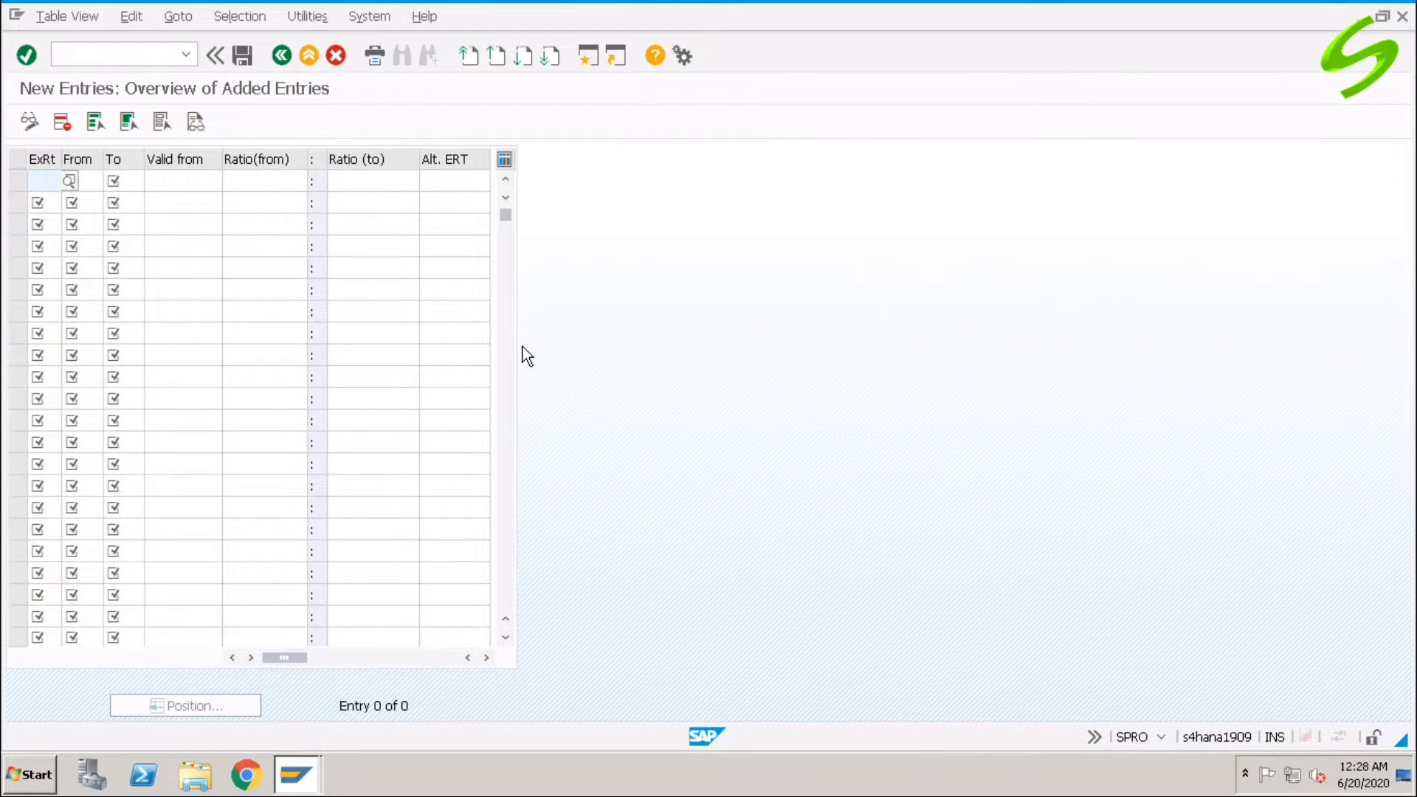
{"action": "type", "text": "a000"}
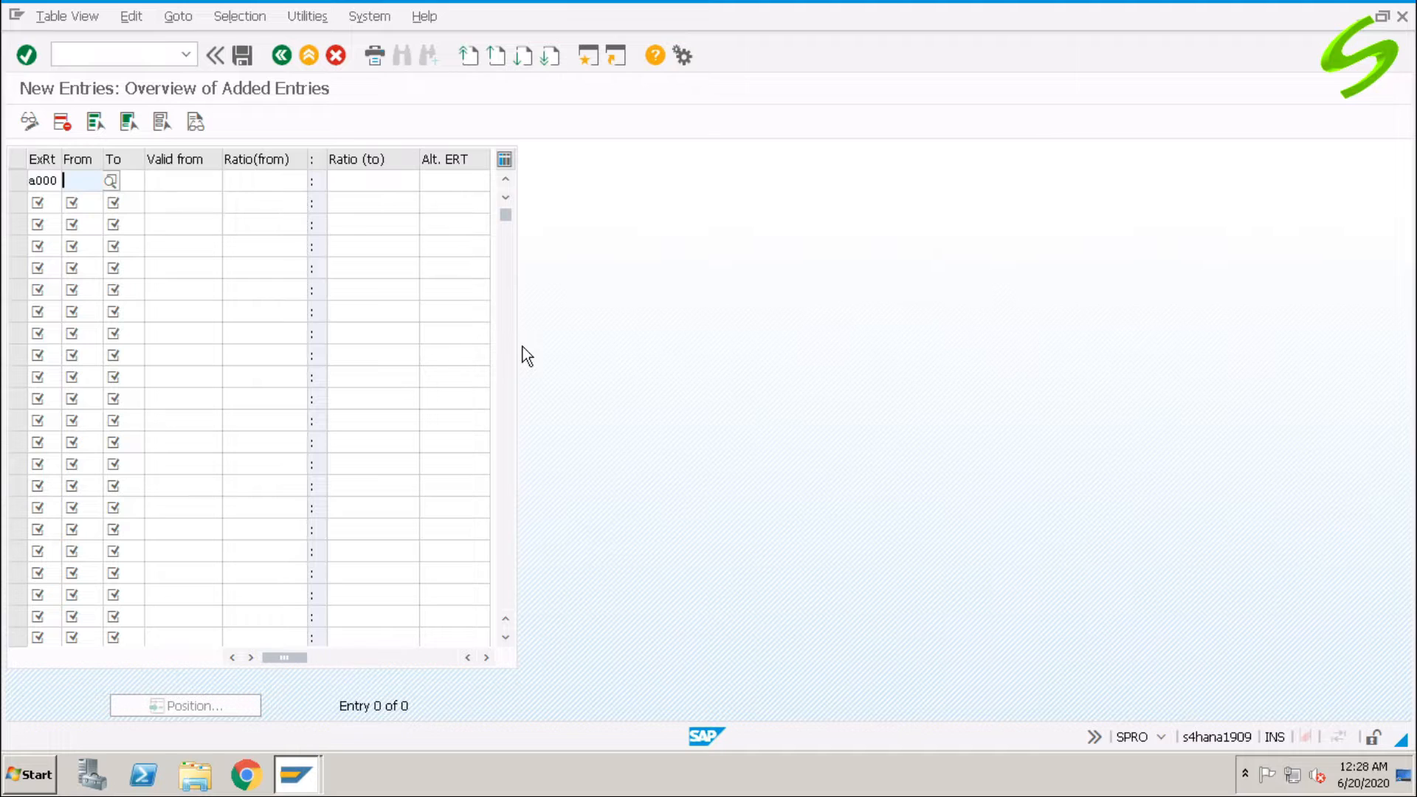
{"action": "type", "text": "USD"}
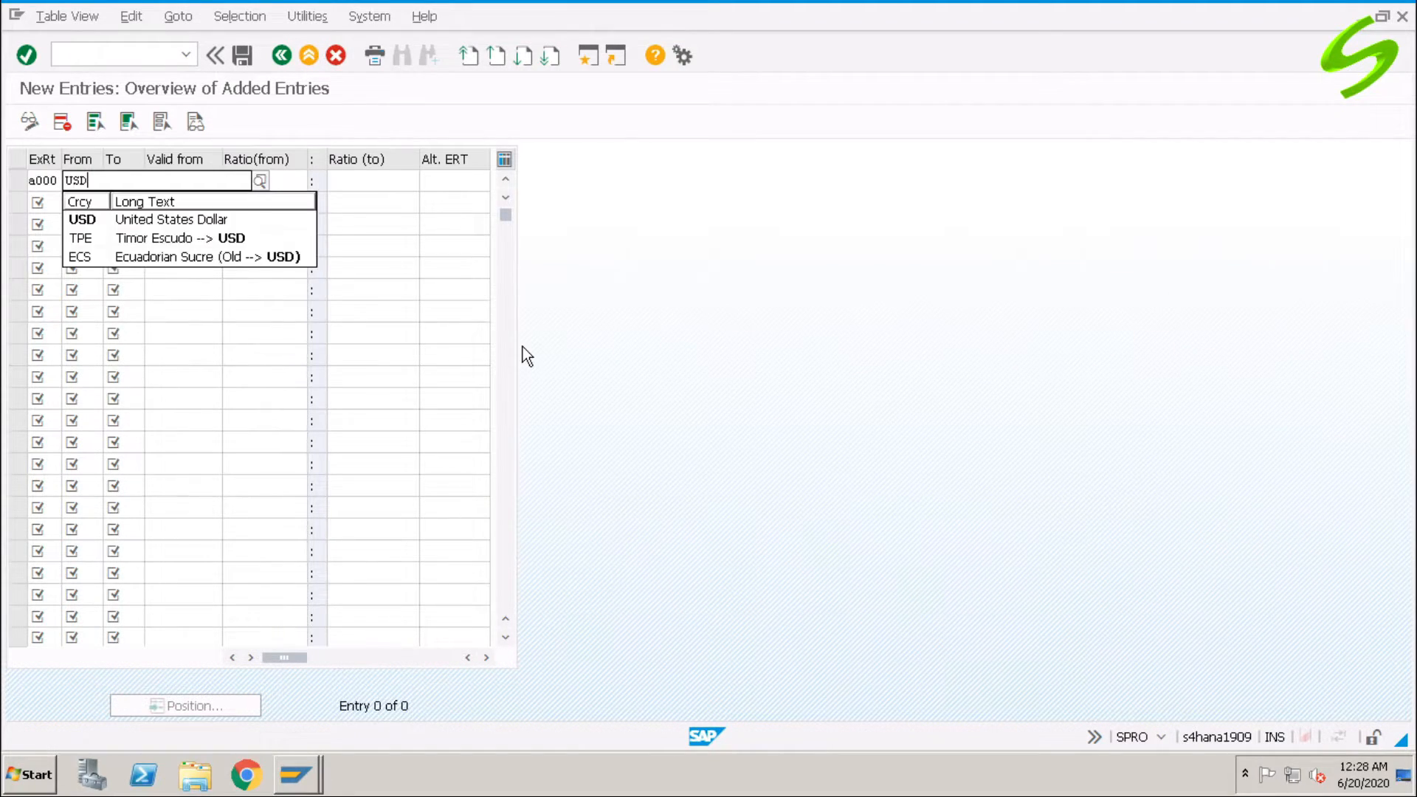
{"action": "key", "text": "Tab"}
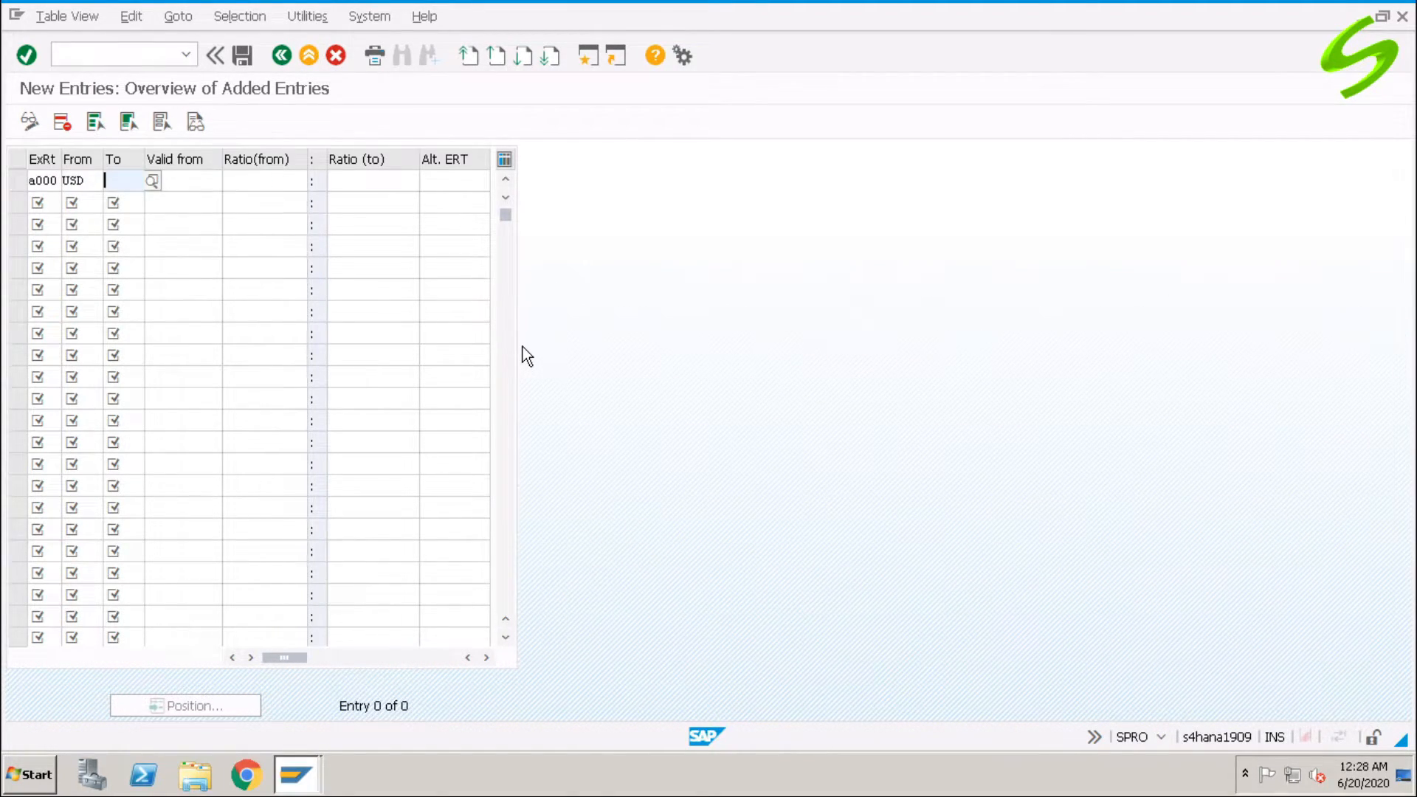
{"action": "type", "text": "GBP"}
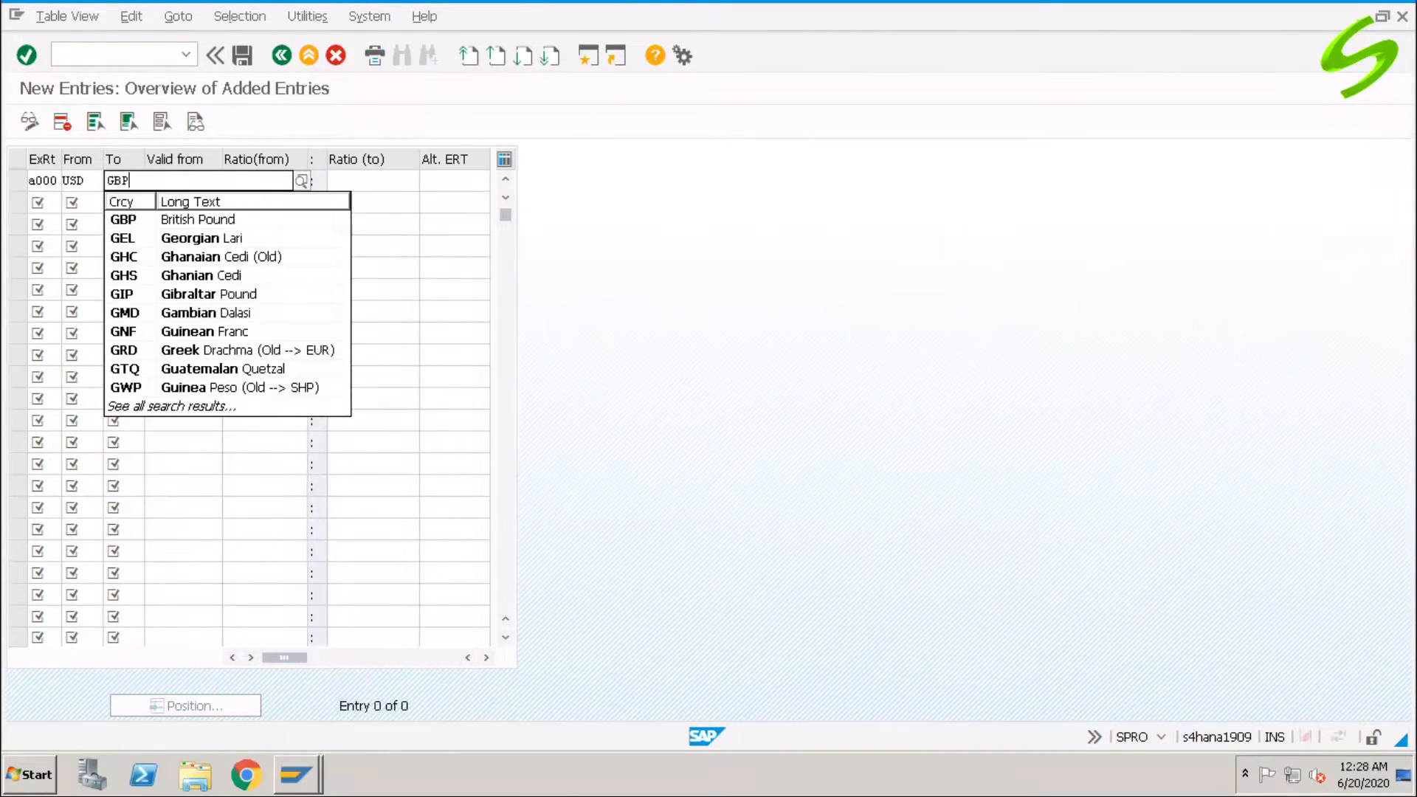
{"action": "key", "text": "Tab"}
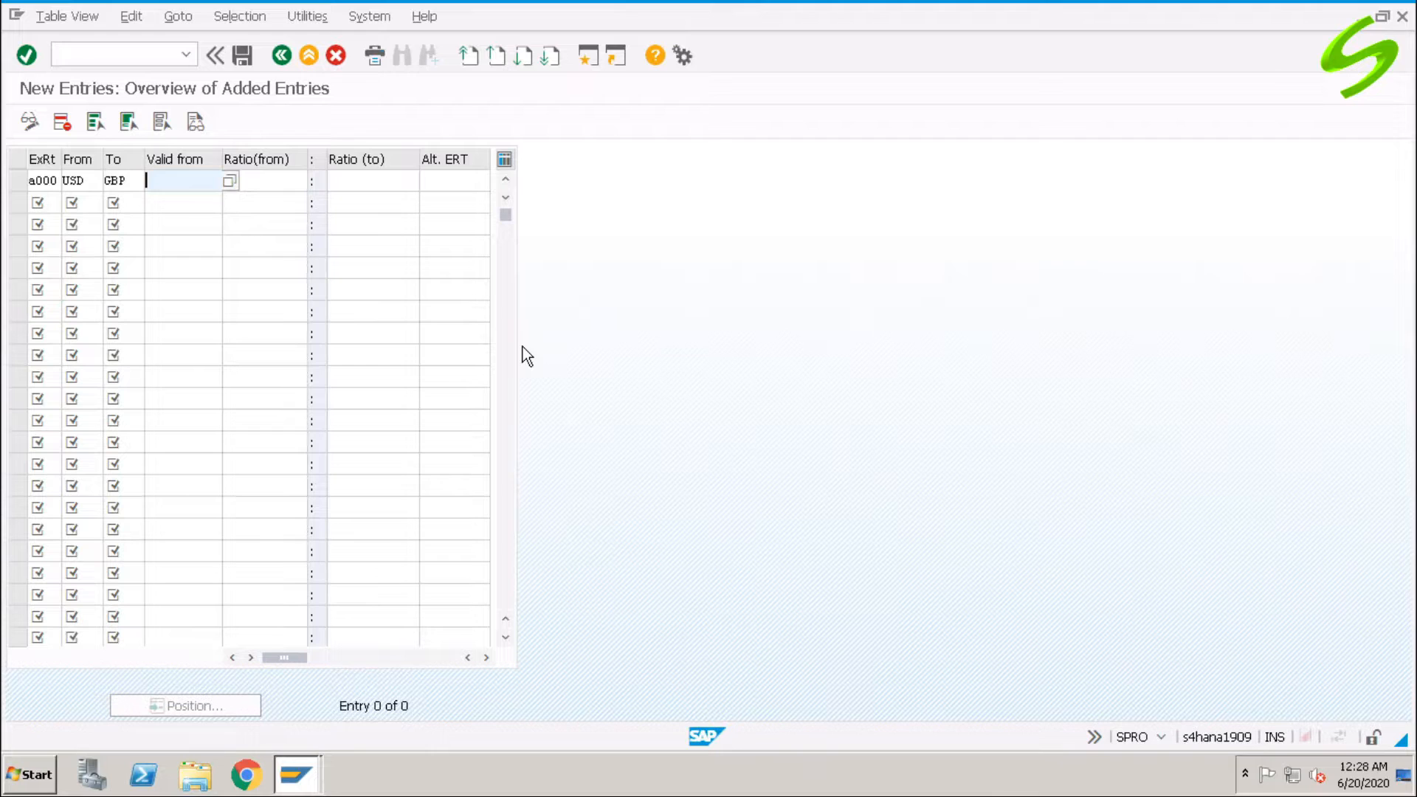
- Make the USD to GBP entry valid from 19.06.2020 with a ratio of 1 : 1
{"action": "key", "text": "Down"}
{"action": "key", "text": "Return"}
{"action": "key", "text": "Tab"}
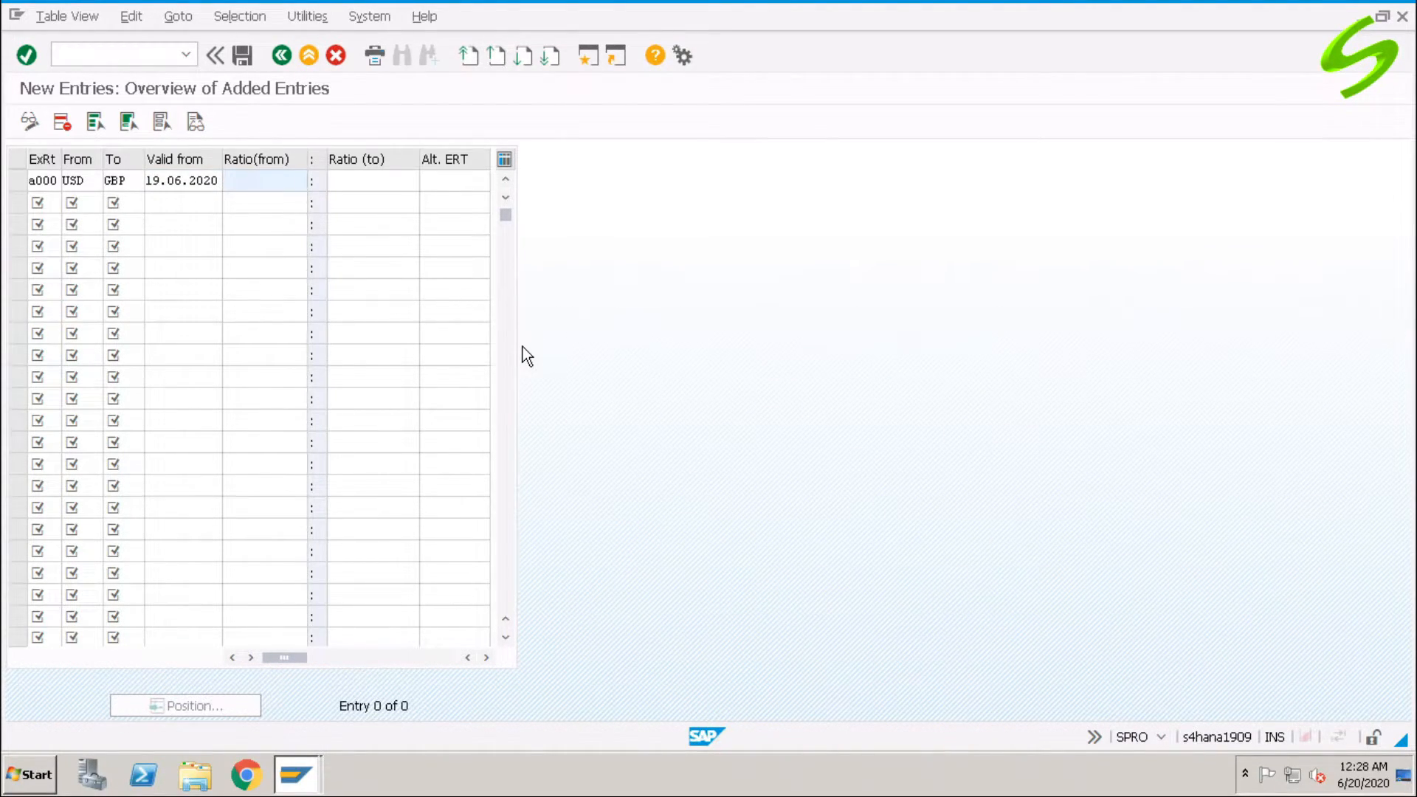
{"action": "type", "text": "1"}
{"action": "key", "text": "Tab"}
{"action": "type", "text": "1"}
{"action": "key", "text": "Tab"}
{"action": "key", "text": "Tab"}
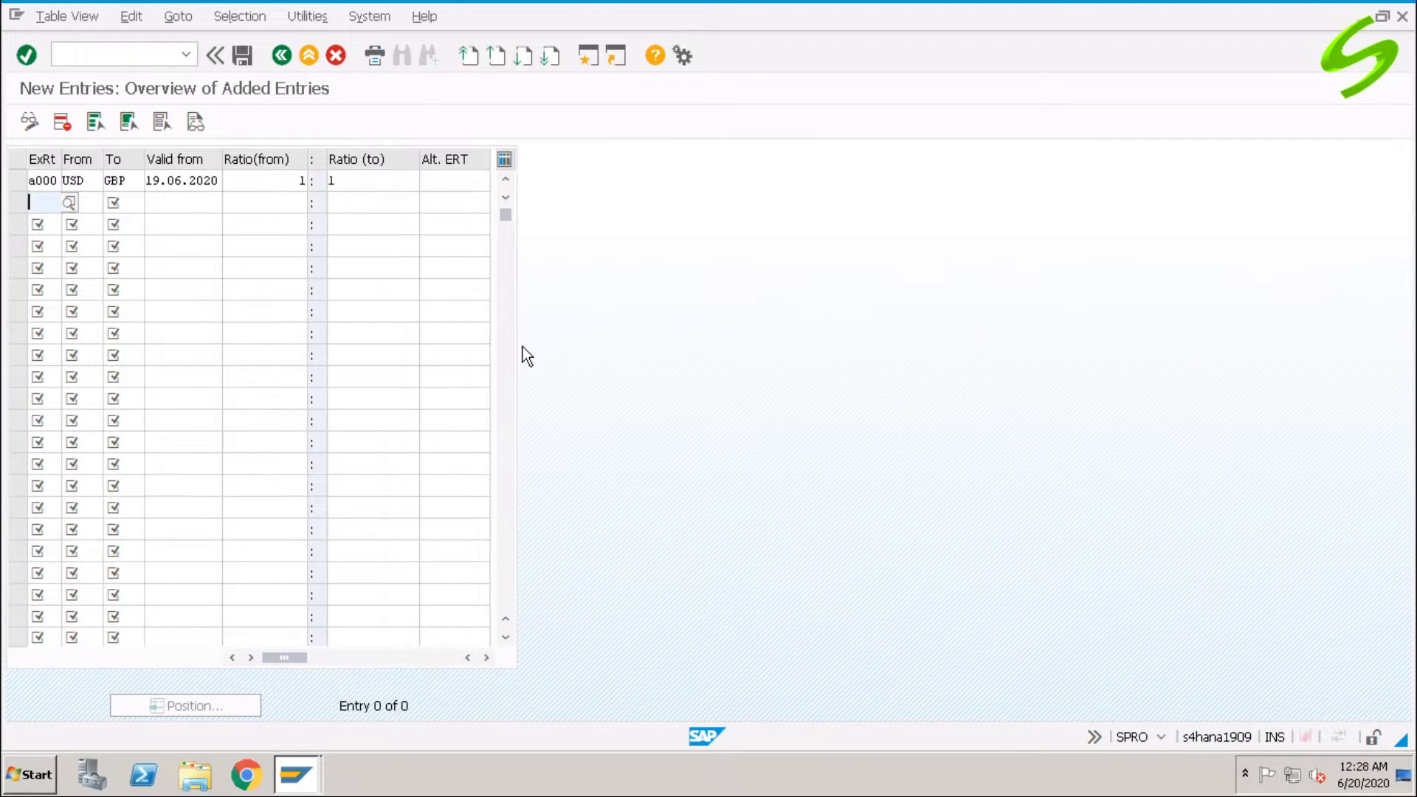
- Add a second translation ratio entry for exchange rate type a000 from USD to JPY
{"action": "type", "text": "a"}
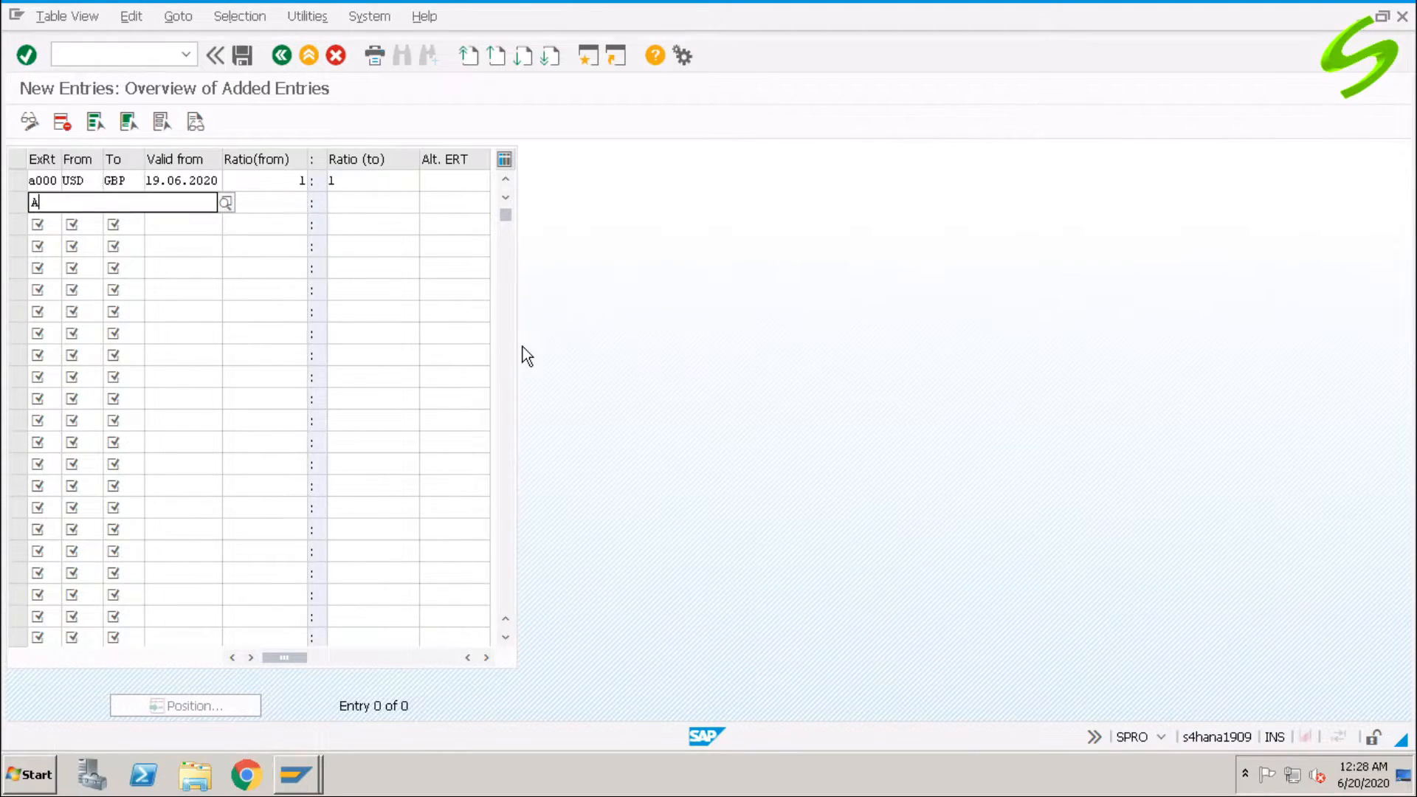
{"action": "key", "text": "Escape"}
{"action": "type", "text": "000"}
{"action": "key", "text": "Tab"}
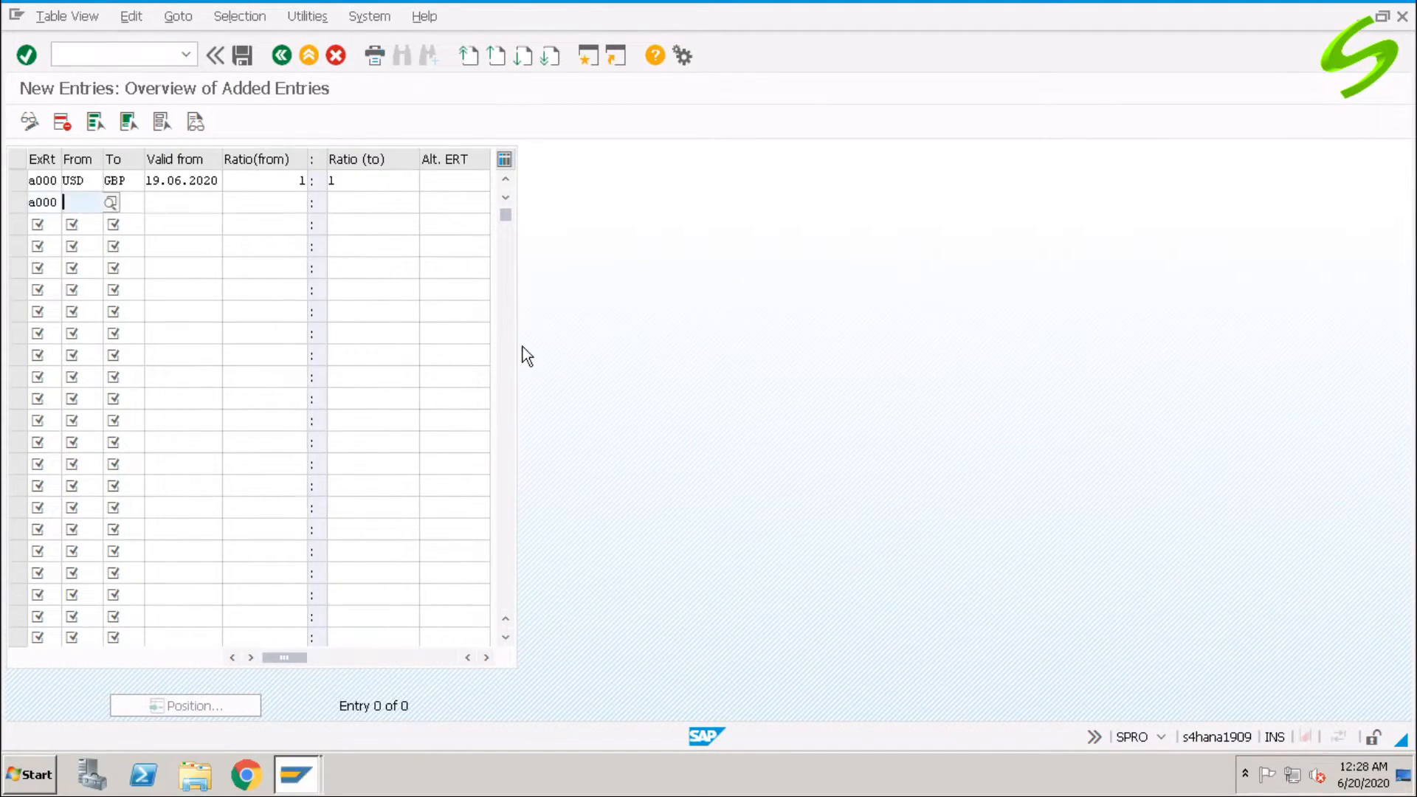
{"action": "type", "text": "USD"}
{"action": "key", "text": "Tab"}
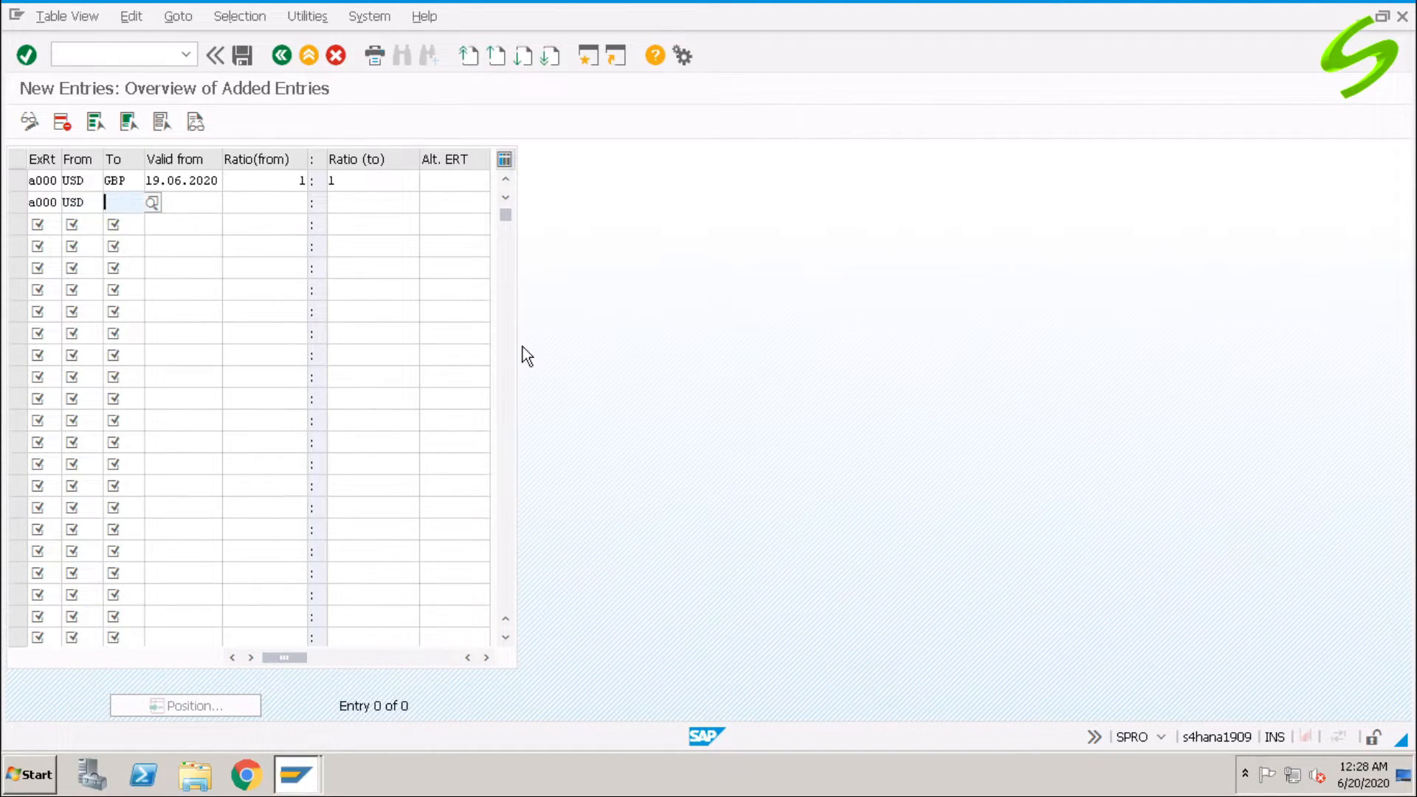
{"action": "type", "text": "JPY"}
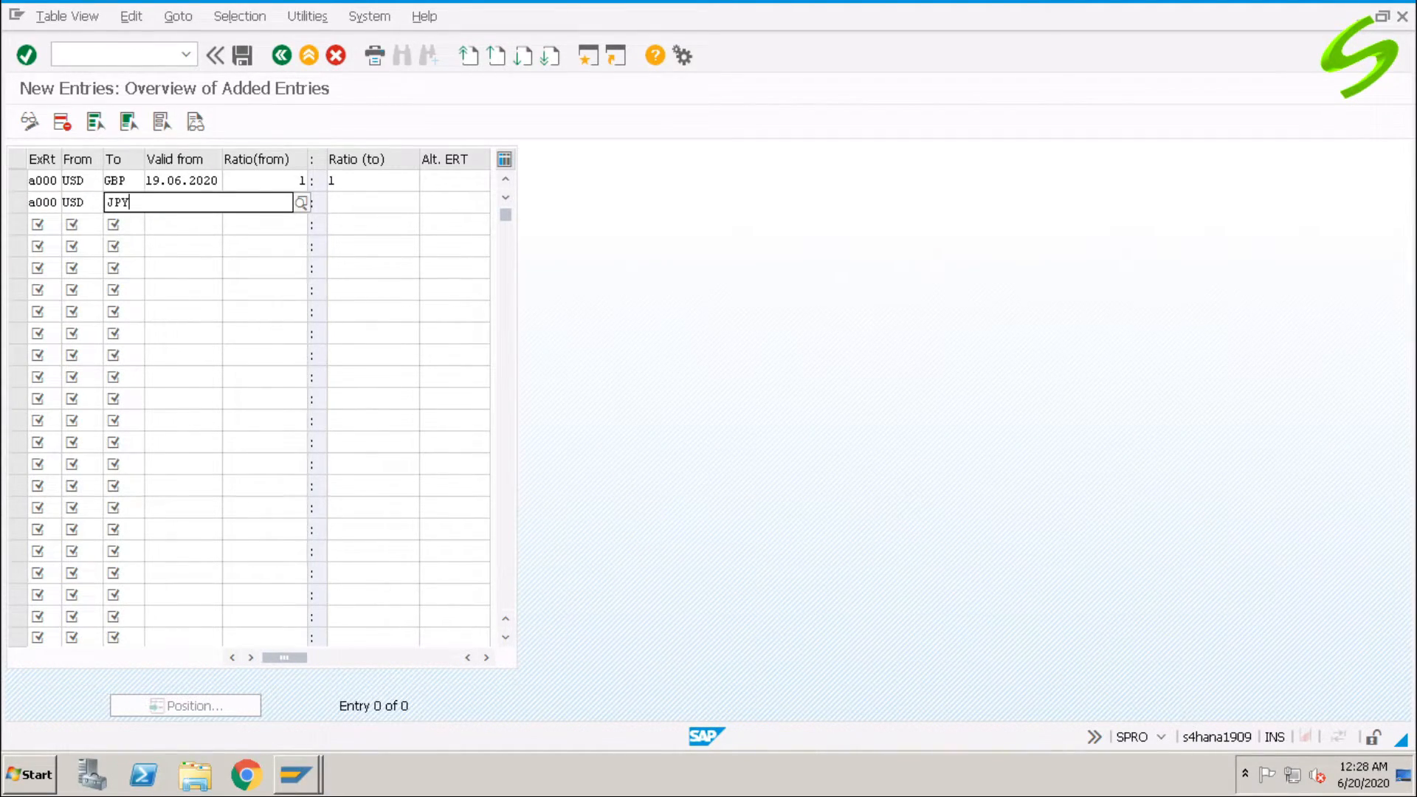
{"action": "key", "text": "Tab"}
- Make the USD to JPY entry valid from 19.06.2020 with a ratio of 1 : 100
{"action": "key", "text": "Down"}
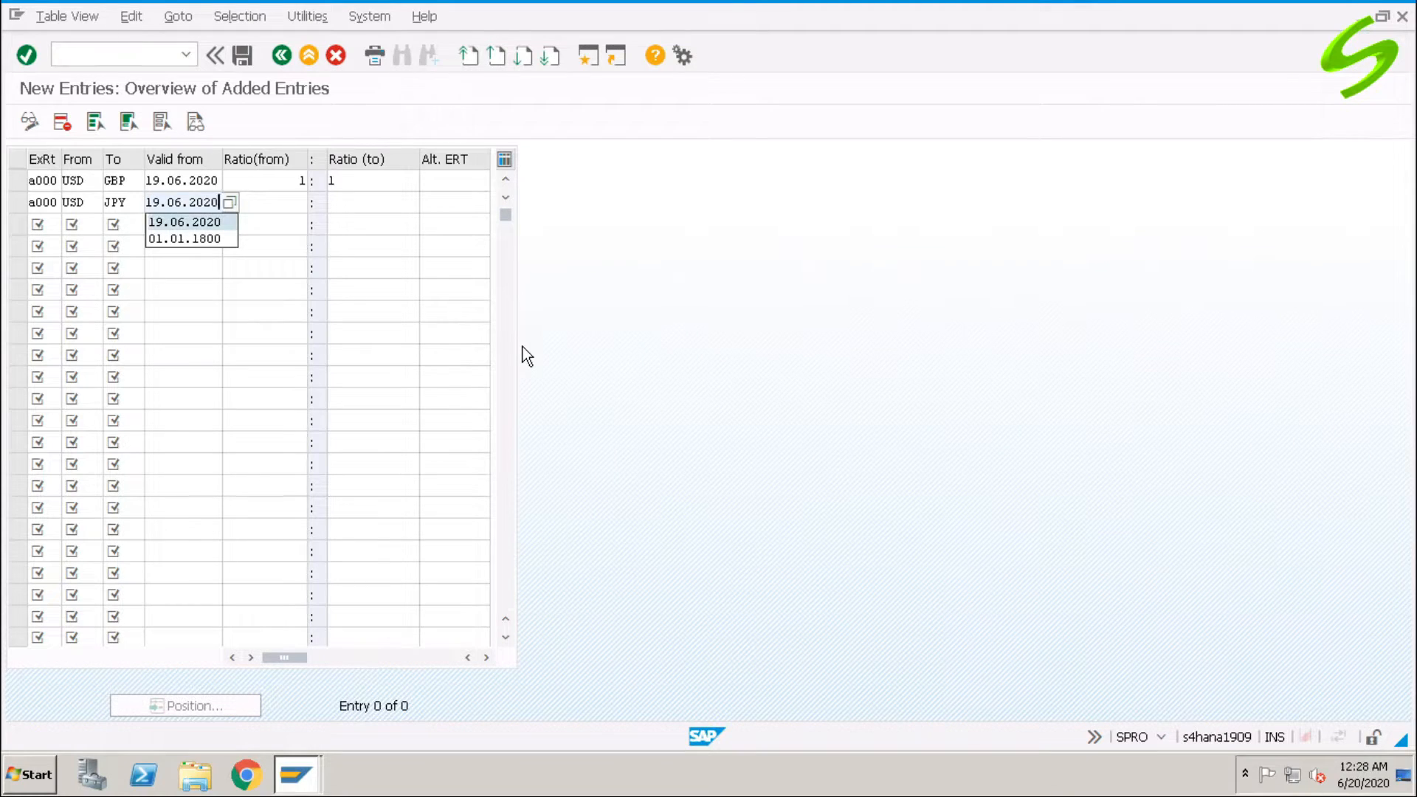
{"action": "key", "text": "Tab"}
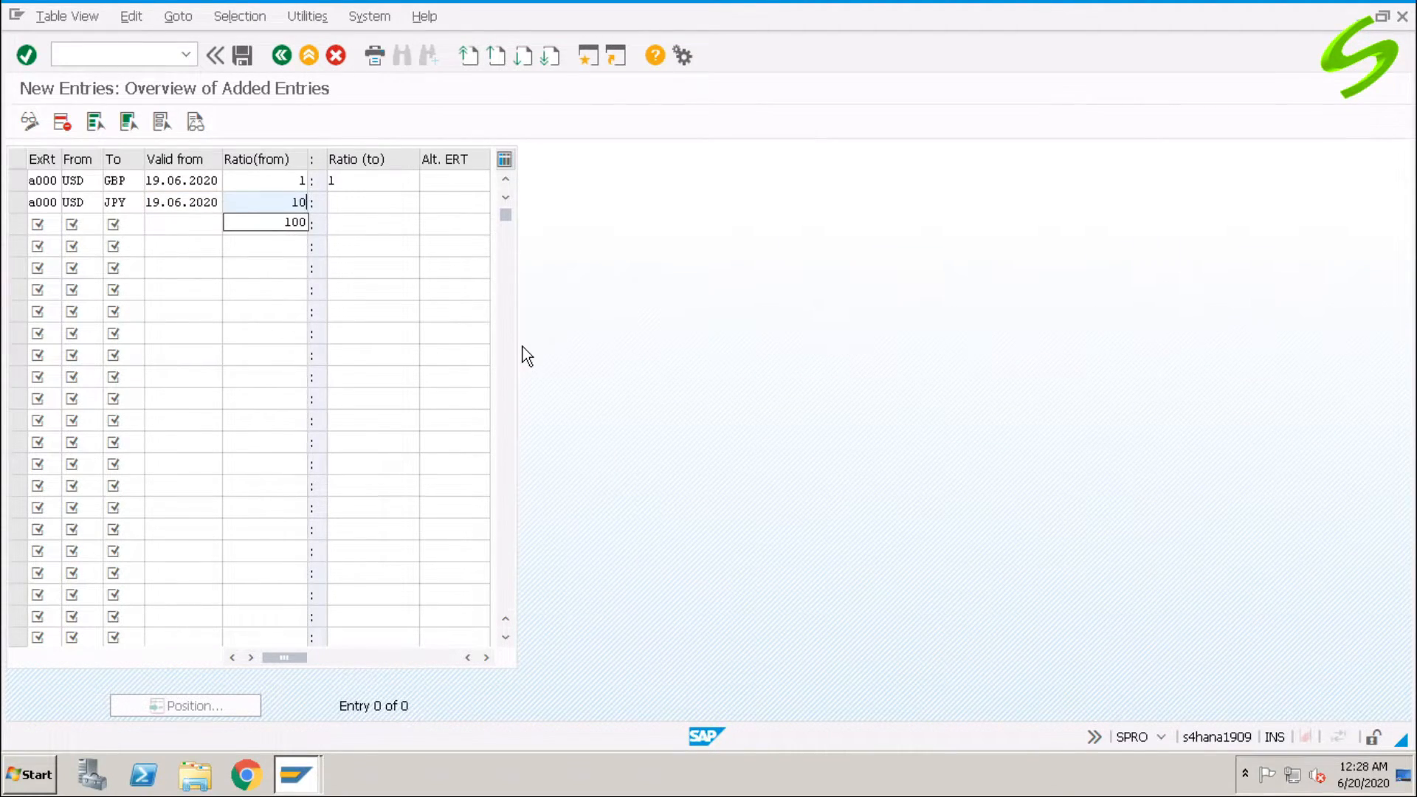
{"action": "key", "text": "BackSpace"}
{"action": "key", "text": "Tab"}
{"action": "type", "text": "100"}
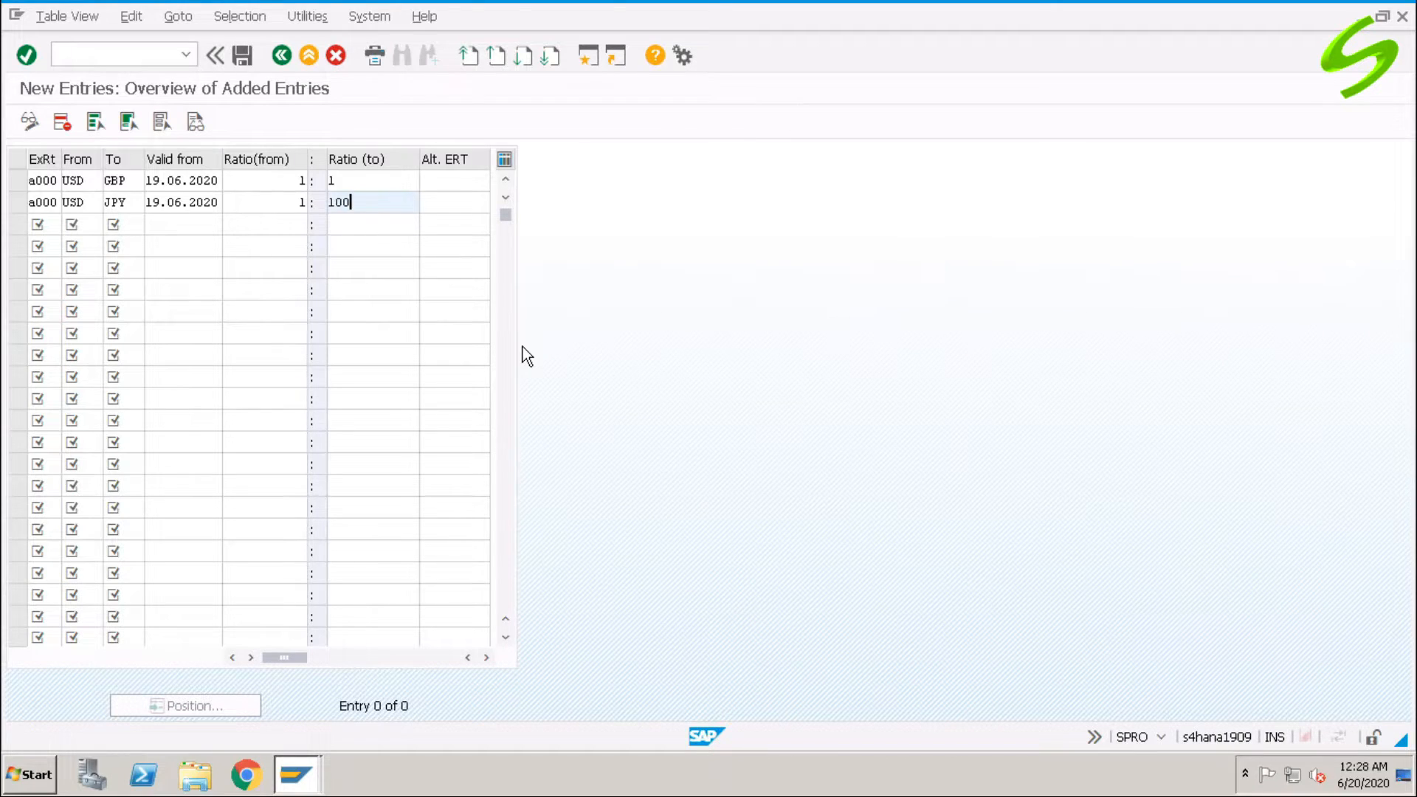
{"action": "key", "text": "Tab"}
{"action": "key", "text": "Tab"}
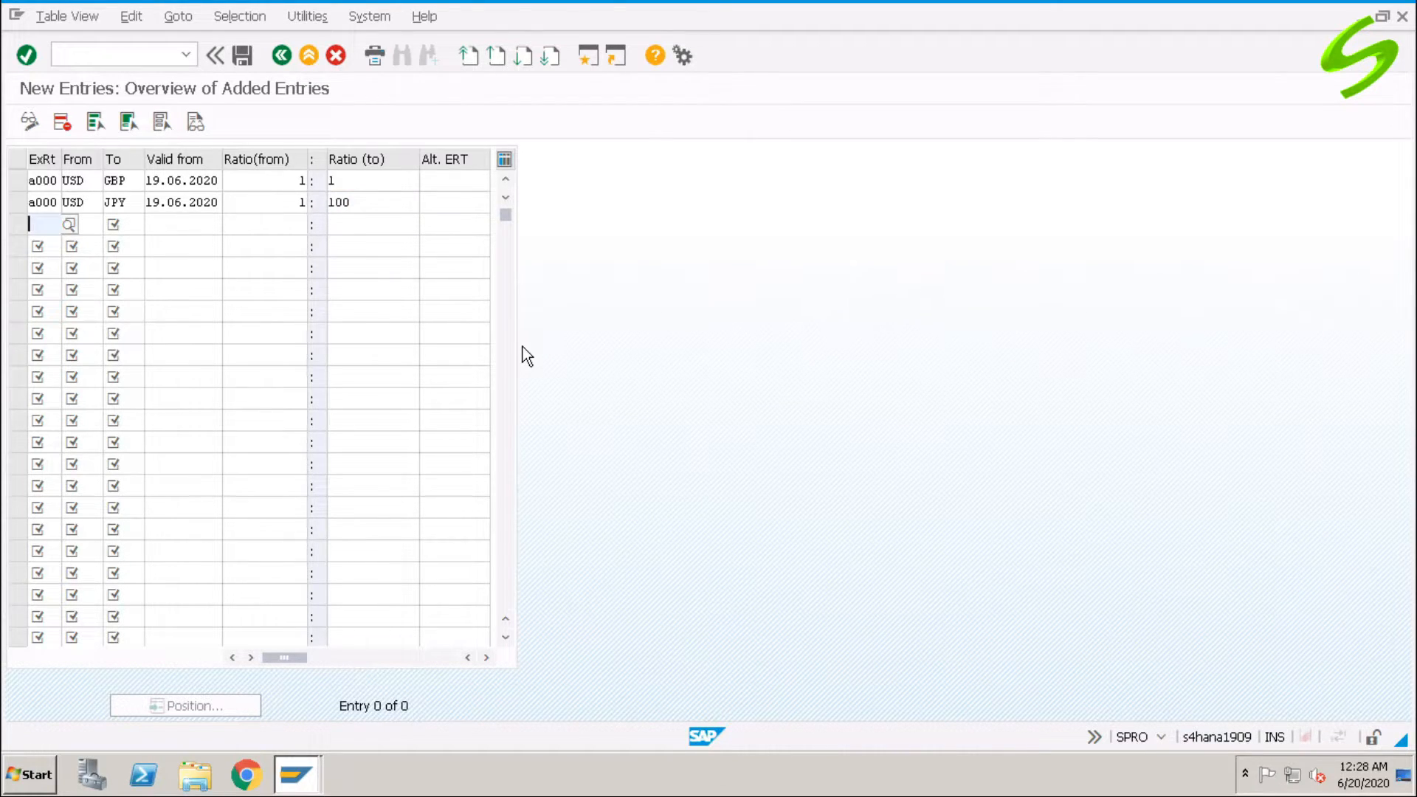
- Add a third translation ratio entry for exchange rate type a000 from GBP to USD
{"action": "type", "text": "a000"}
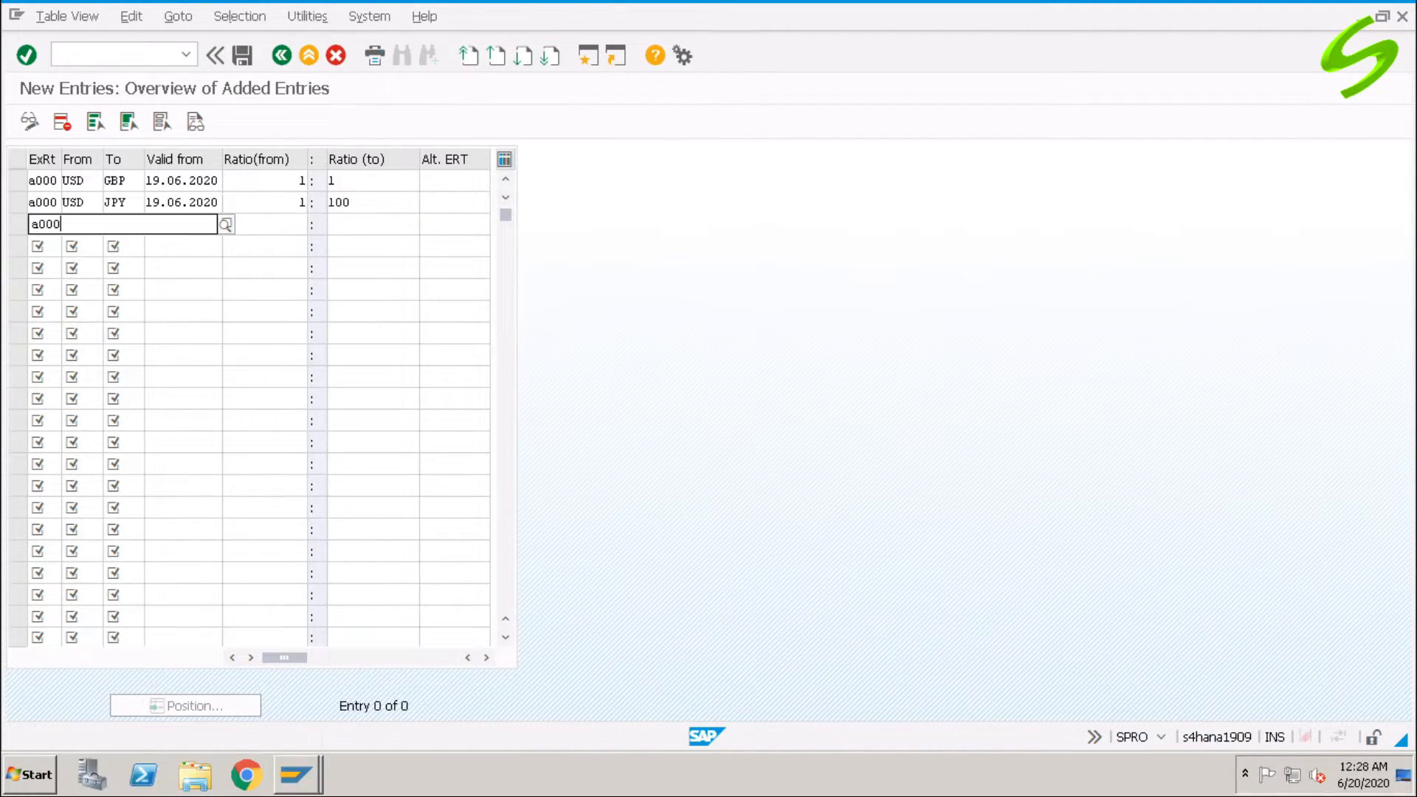
{"action": "key", "text": "Tab"}
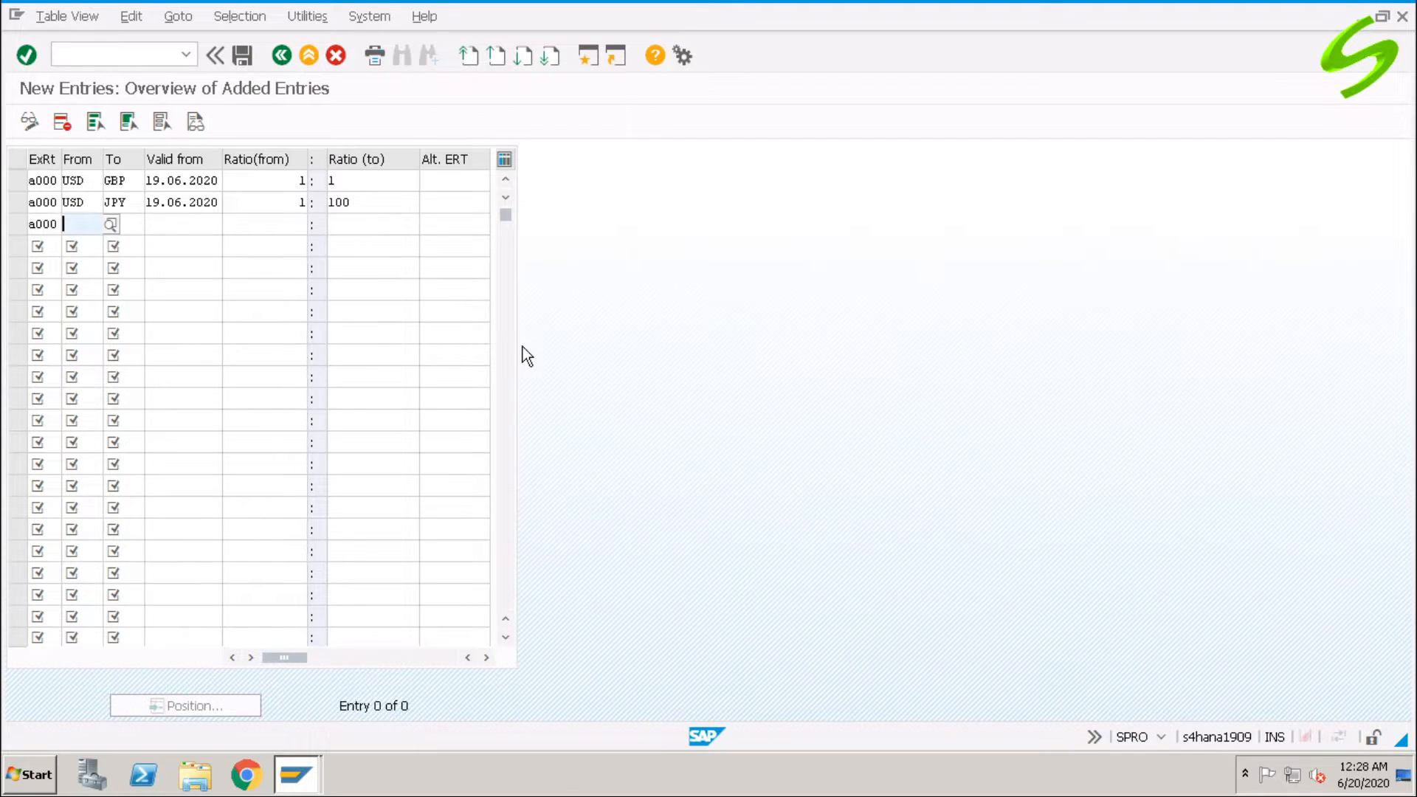
{"action": "type", "text": "GBP"}
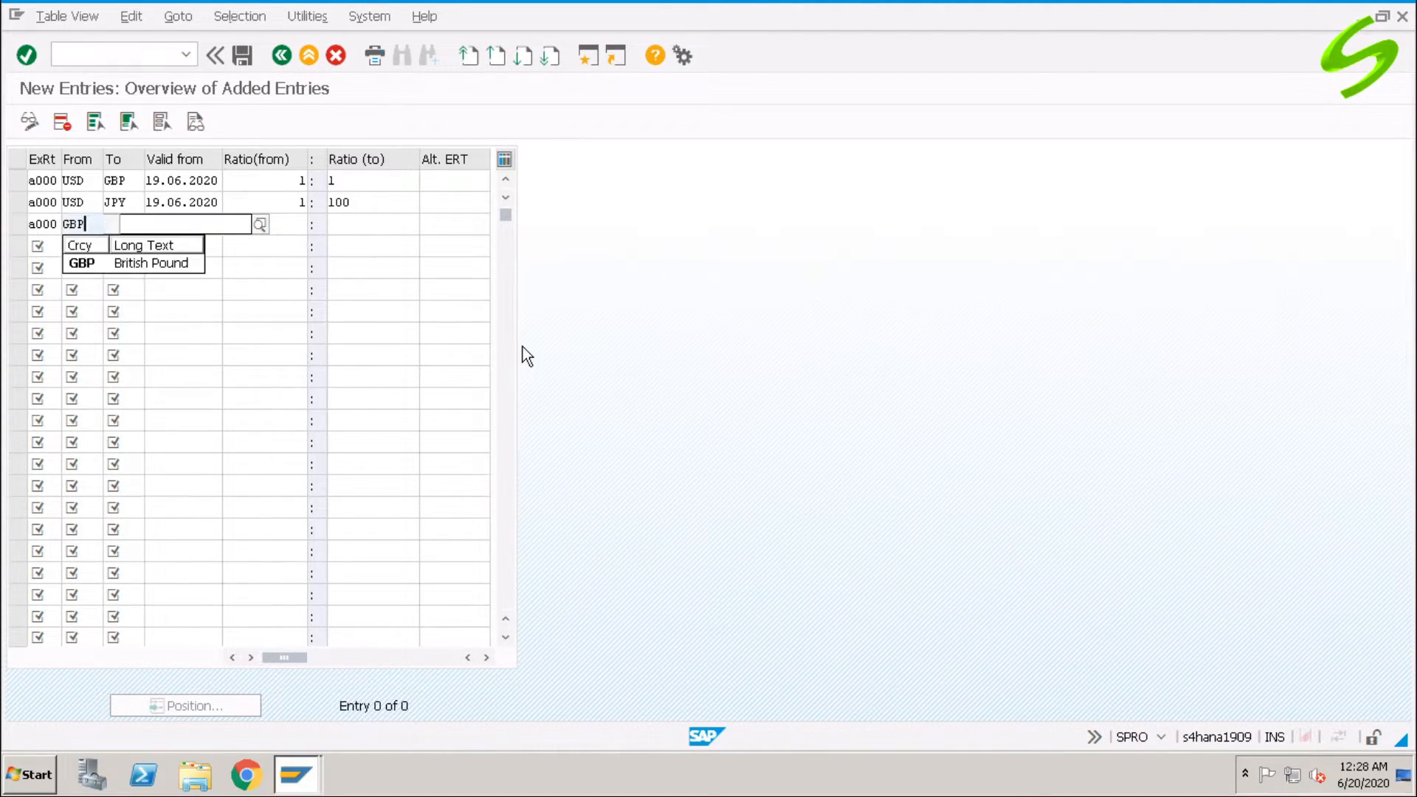
{"action": "key", "text": "Tab"}
{"action": "type", "text": "USD"}
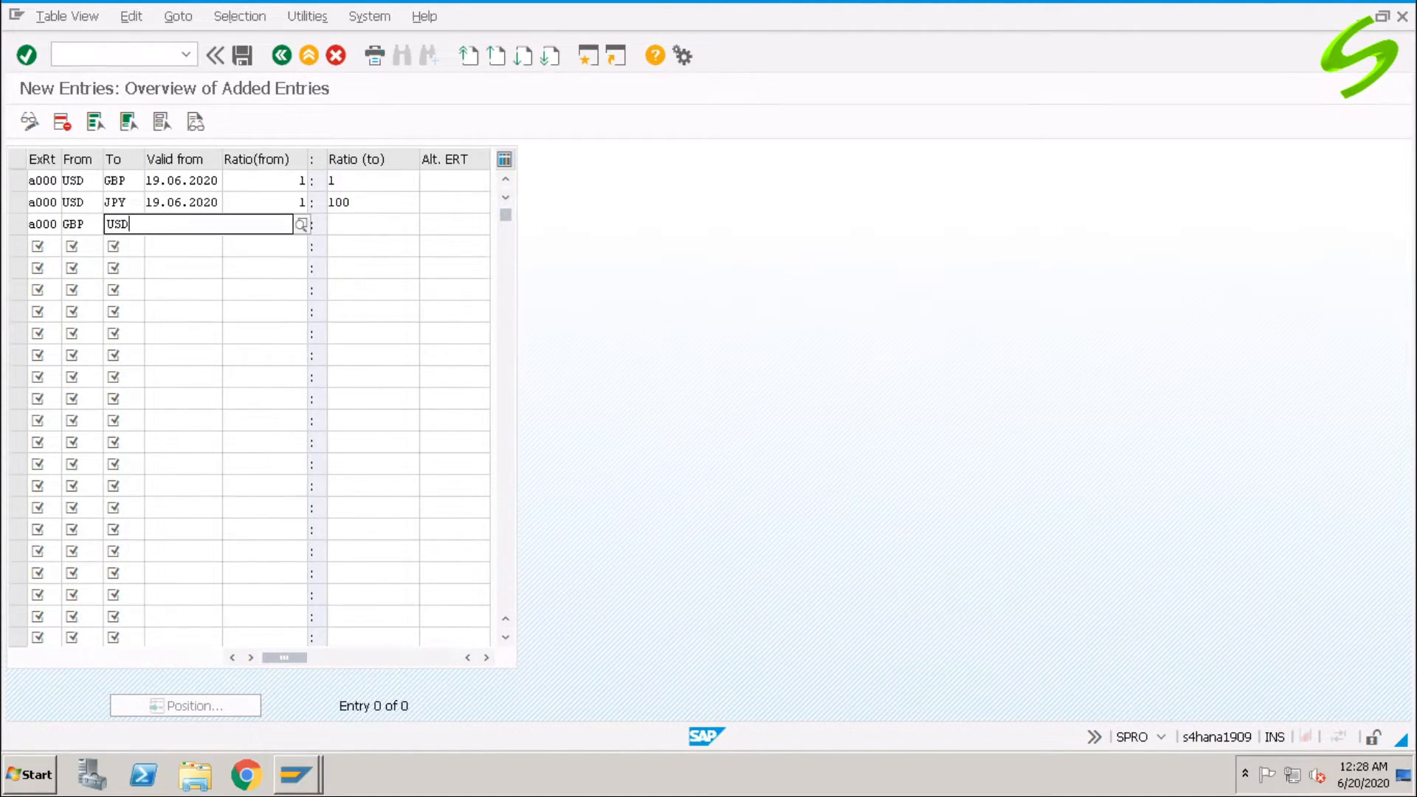
{"action": "key", "text": "Tab"}
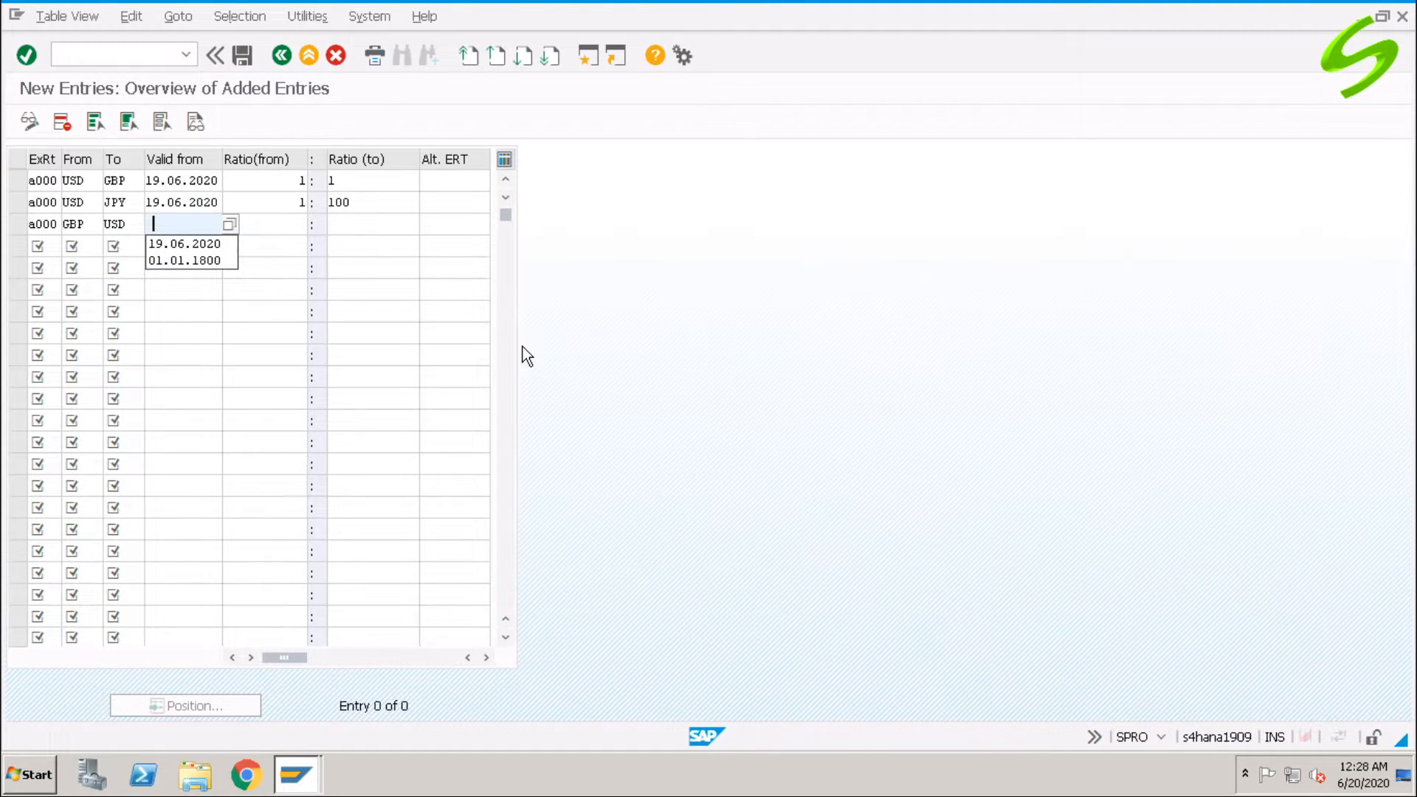
- Make the GBP to USD entry valid from 19.06.2020 with a ratio of 1 : 1
{"action": "key", "text": "Down"}
{"action": "key", "text": "Return"}
{"action": "key", "text": "Tab"}
{"action": "type", "text": "1"}
{"action": "key", "text": "Tab"}
{"action": "type", "text": "1"}
{"action": "key", "text": "Tab"}
{"action": "key", "text": "Tab"}
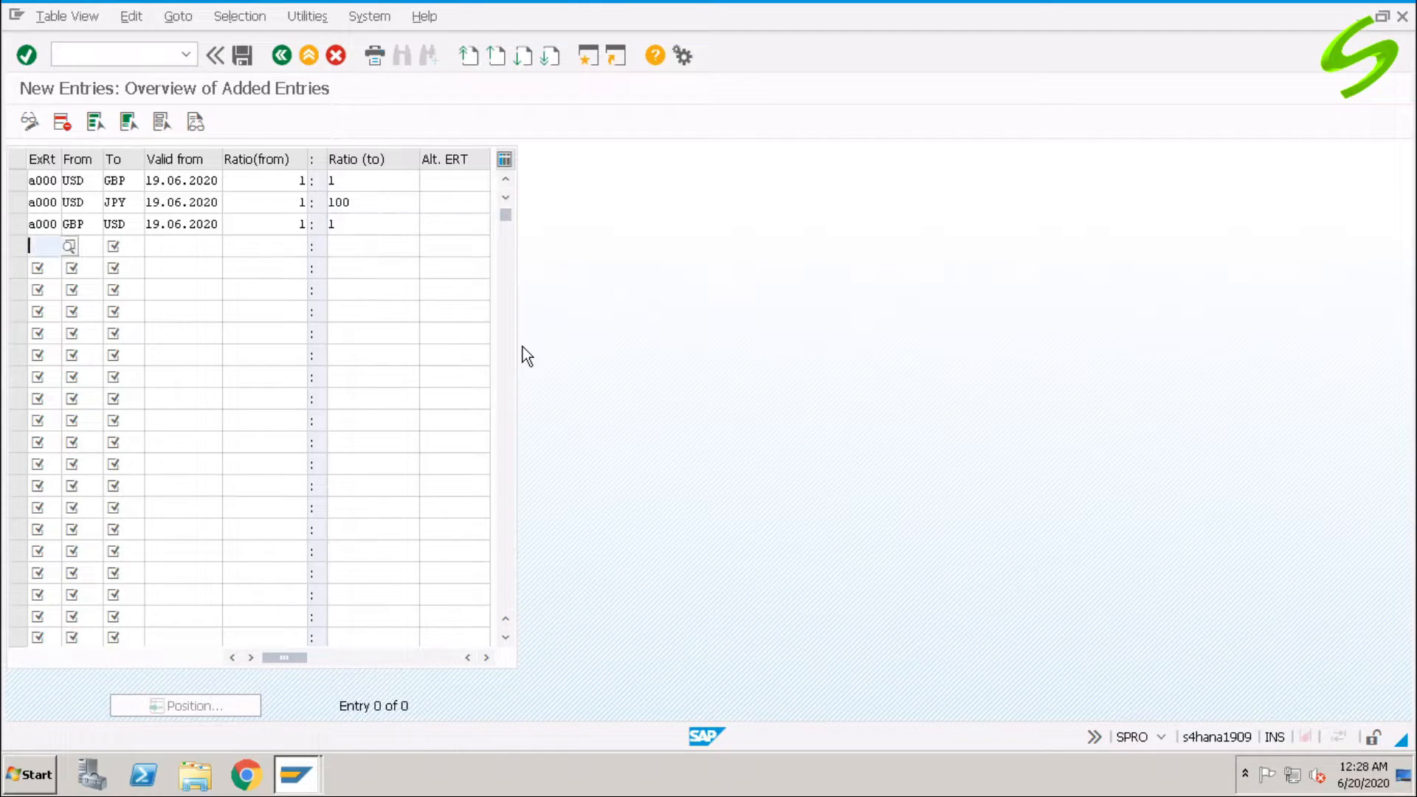
- Add a fourth translation ratio entry for exchange rate type a000 from GBP to JPY
{"action": "type", "text": "a000"}
{"action": "key", "text": "Tab"}
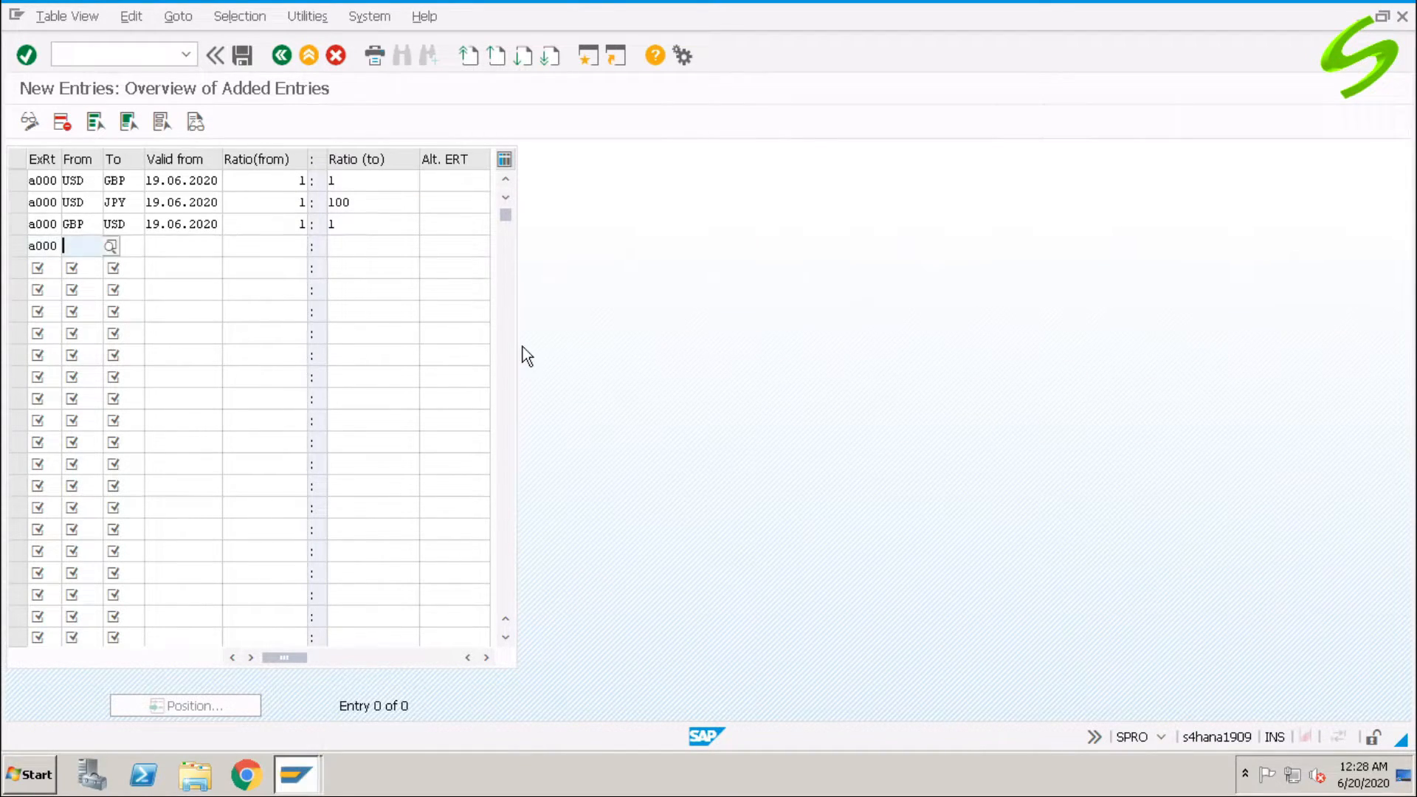
{"action": "type", "text": "GBP"}
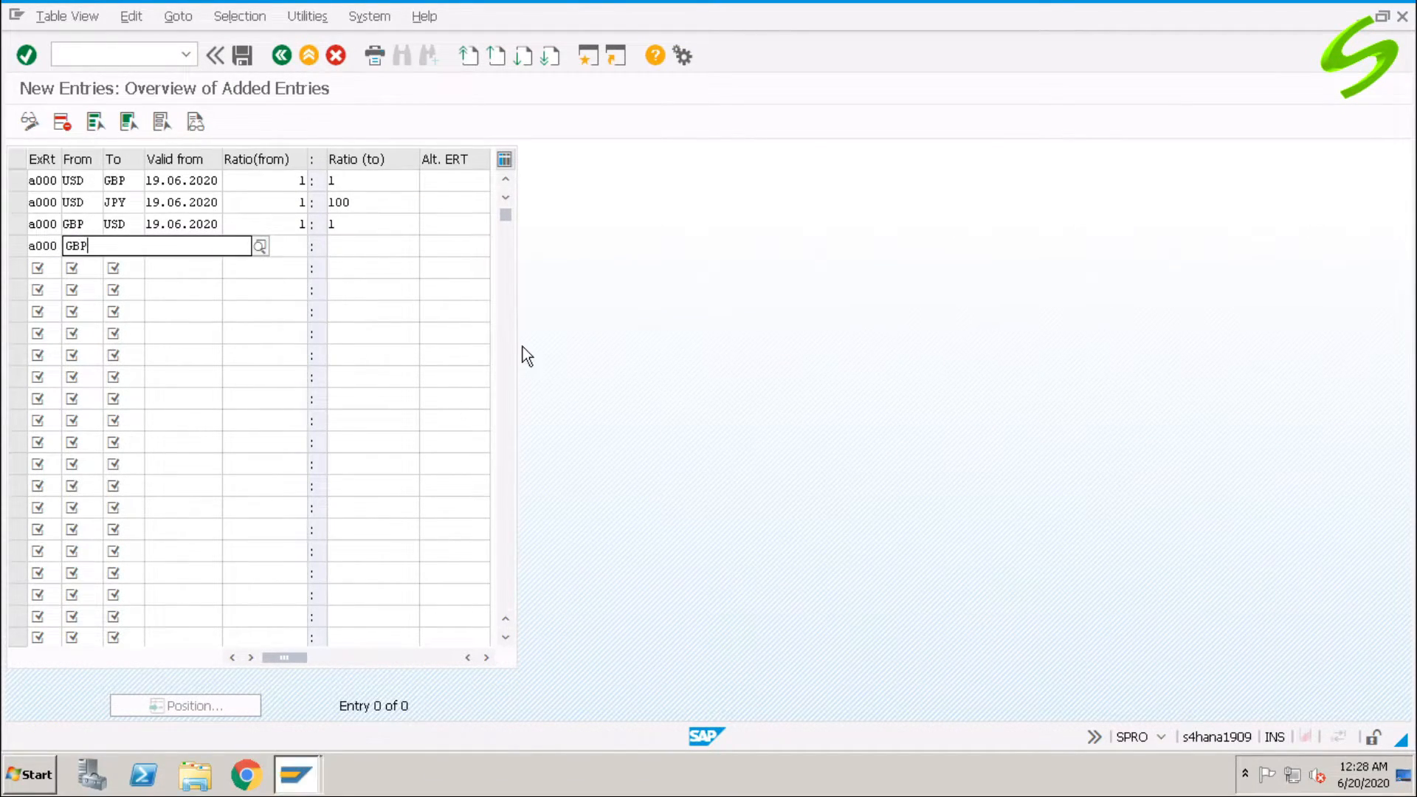
{"action": "type", "text": "JPY"}
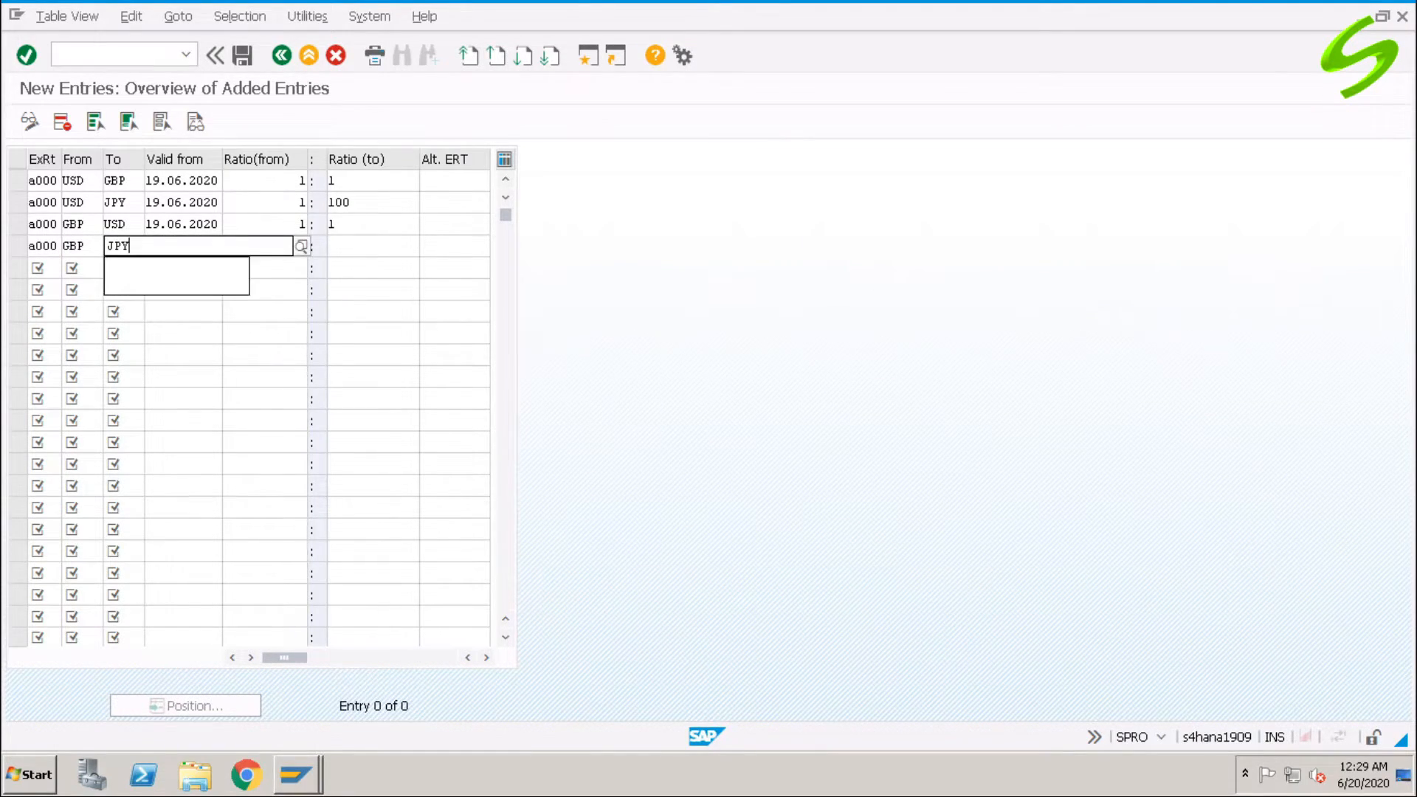
{"action": "key", "text": "Tab"}
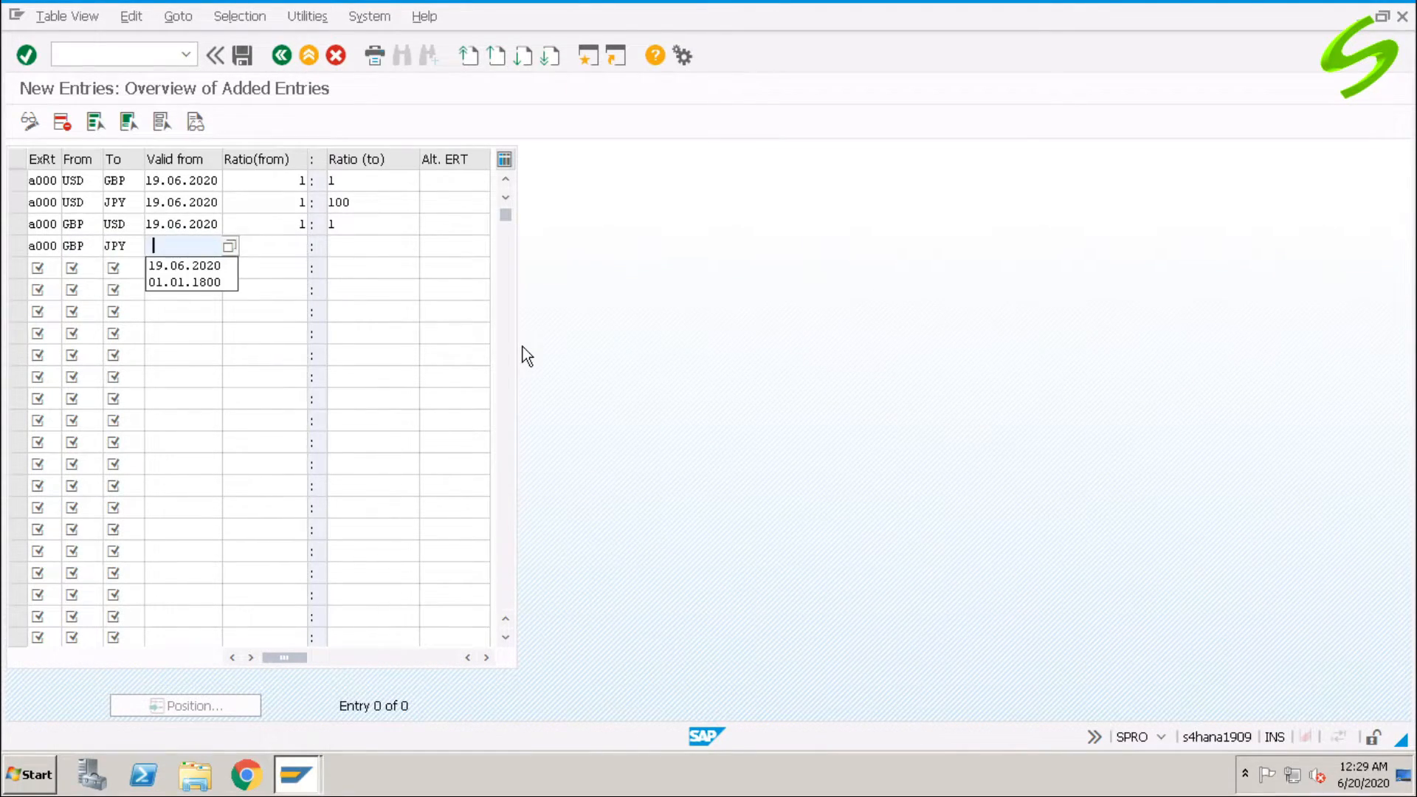
- Make the GBP to JPY entry valid from 19.06.2020 with a ratio of 1 : 100
{"action": "key", "text": "Return"}
{"action": "key", "text": "Tab"}
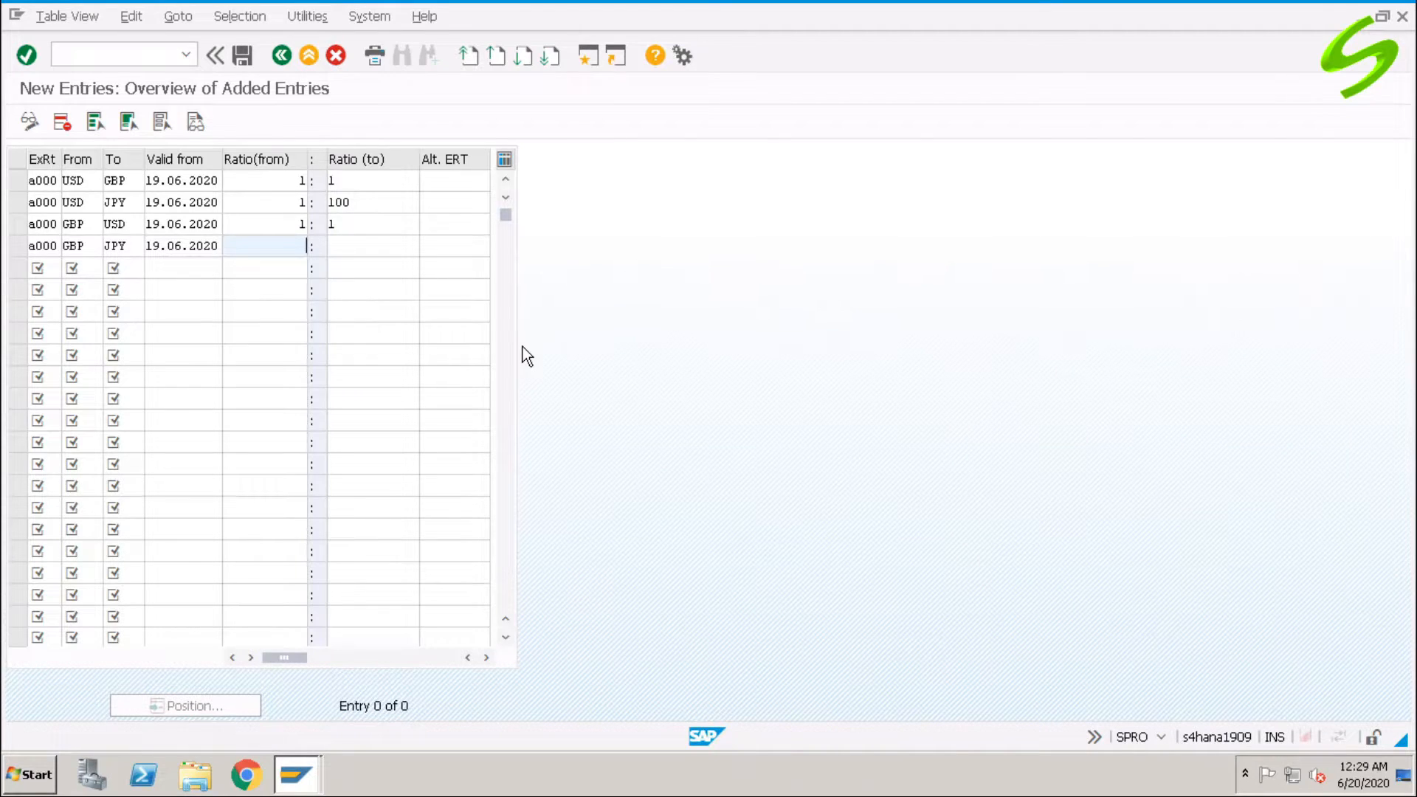
{"action": "type", "text": "1"}
{"action": "key", "text": "Tab"}
{"action": "type", "text": "100"}
{"action": "key", "text": "Tab"}
{"action": "key", "text": "Tab"}
- Add a fifth translation ratio entry for exchange rate type a000 from JPY to USD
{"action": "type", "text": "a000"}
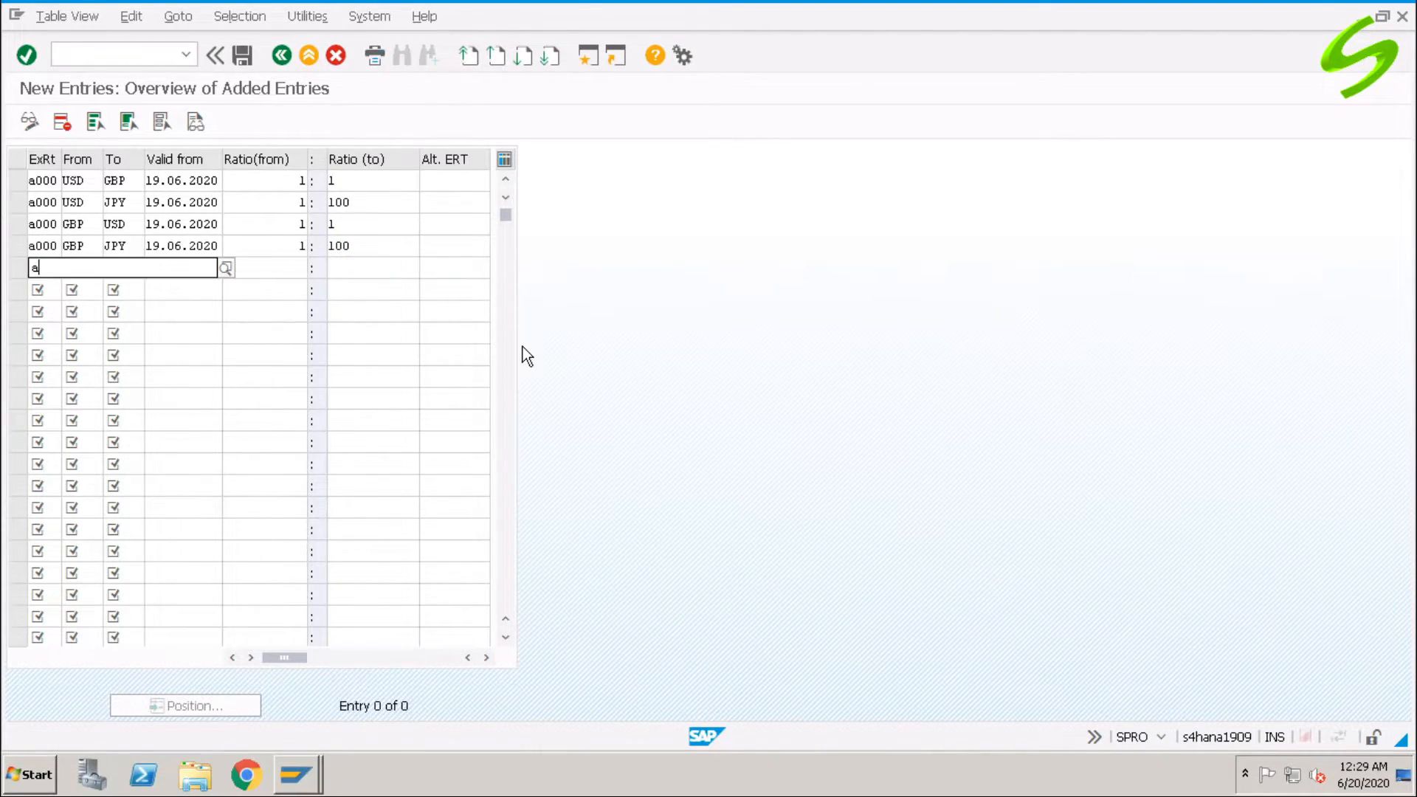
{"action": "key", "text": "Tab"}
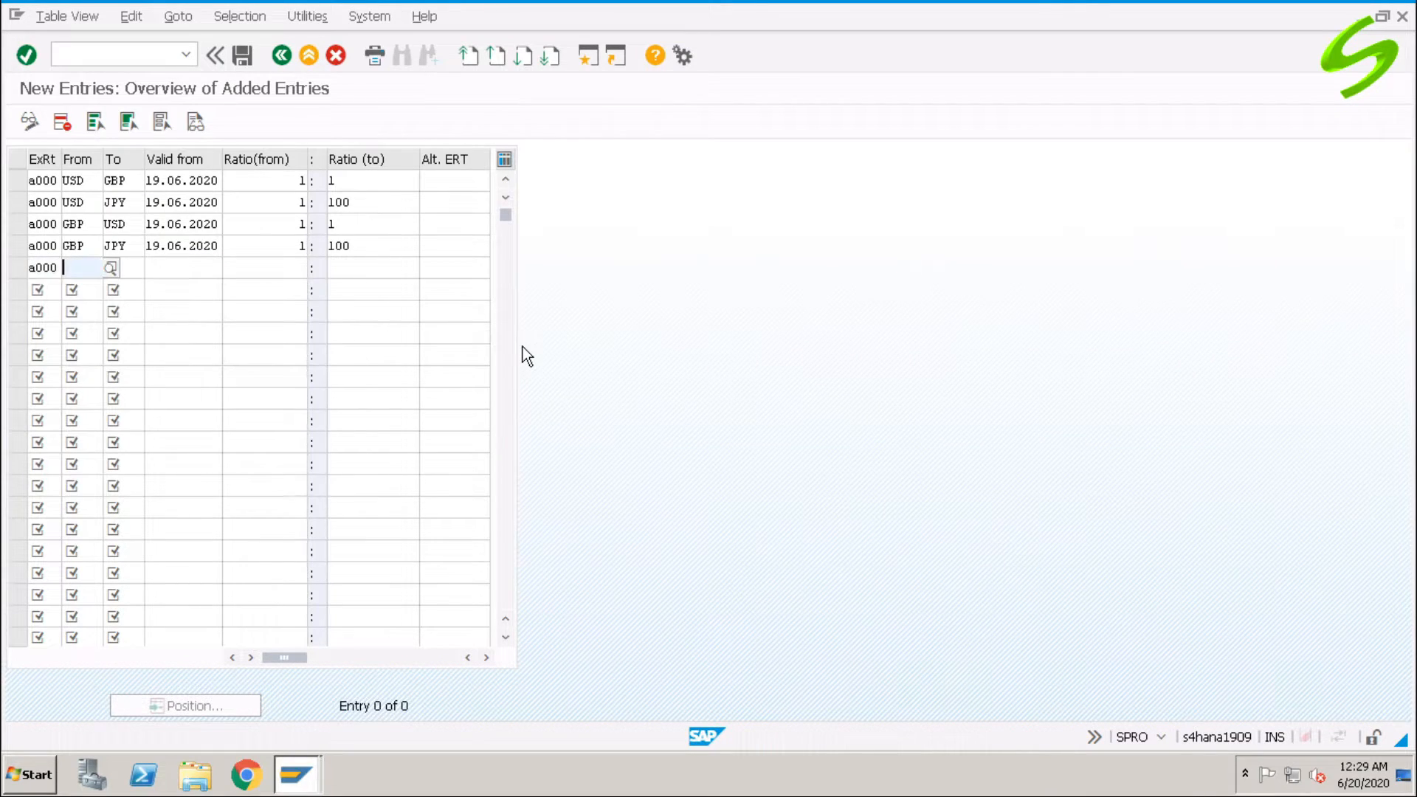
{"action": "type", "text": "JPY"}
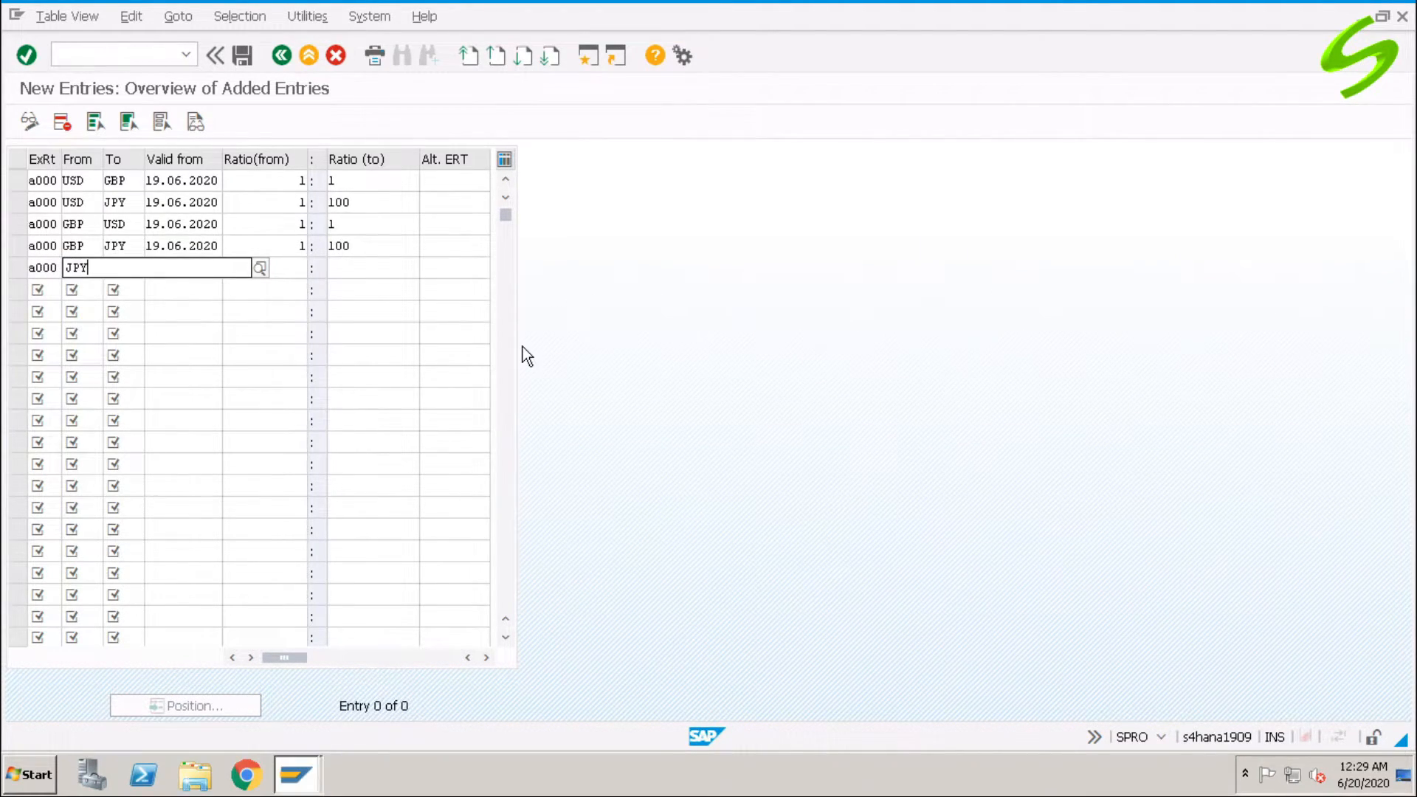
{"action": "type", "text": "ISD"}
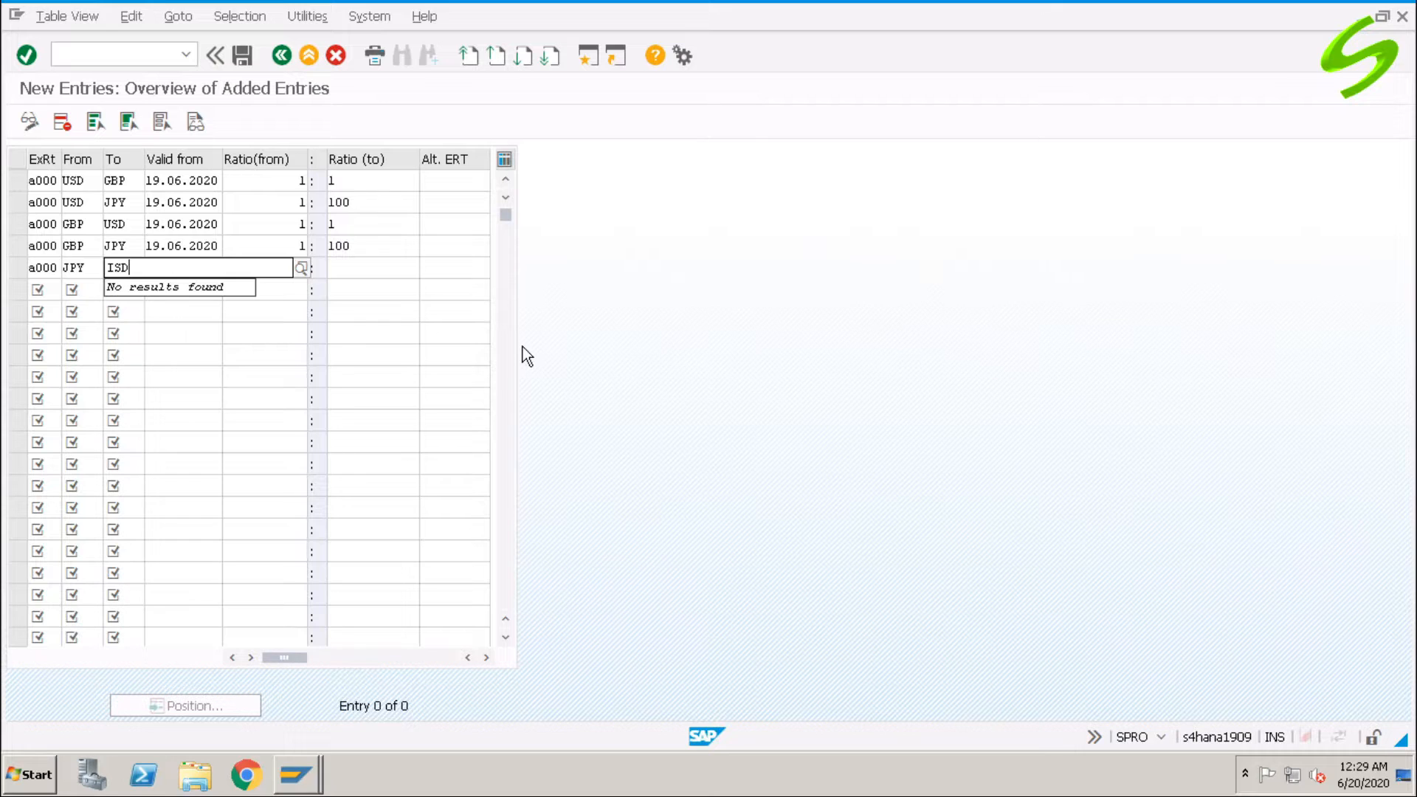
{"action": "key", "text": "BackSpace"}
{"action": "key", "text": "BackSpace"}
{"action": "key", "text": "BackSpace"}
{"action": "type", "text": "USD"}
{"action": "key", "text": "Tab"}
- Make the JPY to USD entry valid from 19.06.2020 with a ratio of 100 : 1
{"action": "key", "text": "Down"}
{"action": "key", "text": "Down"}
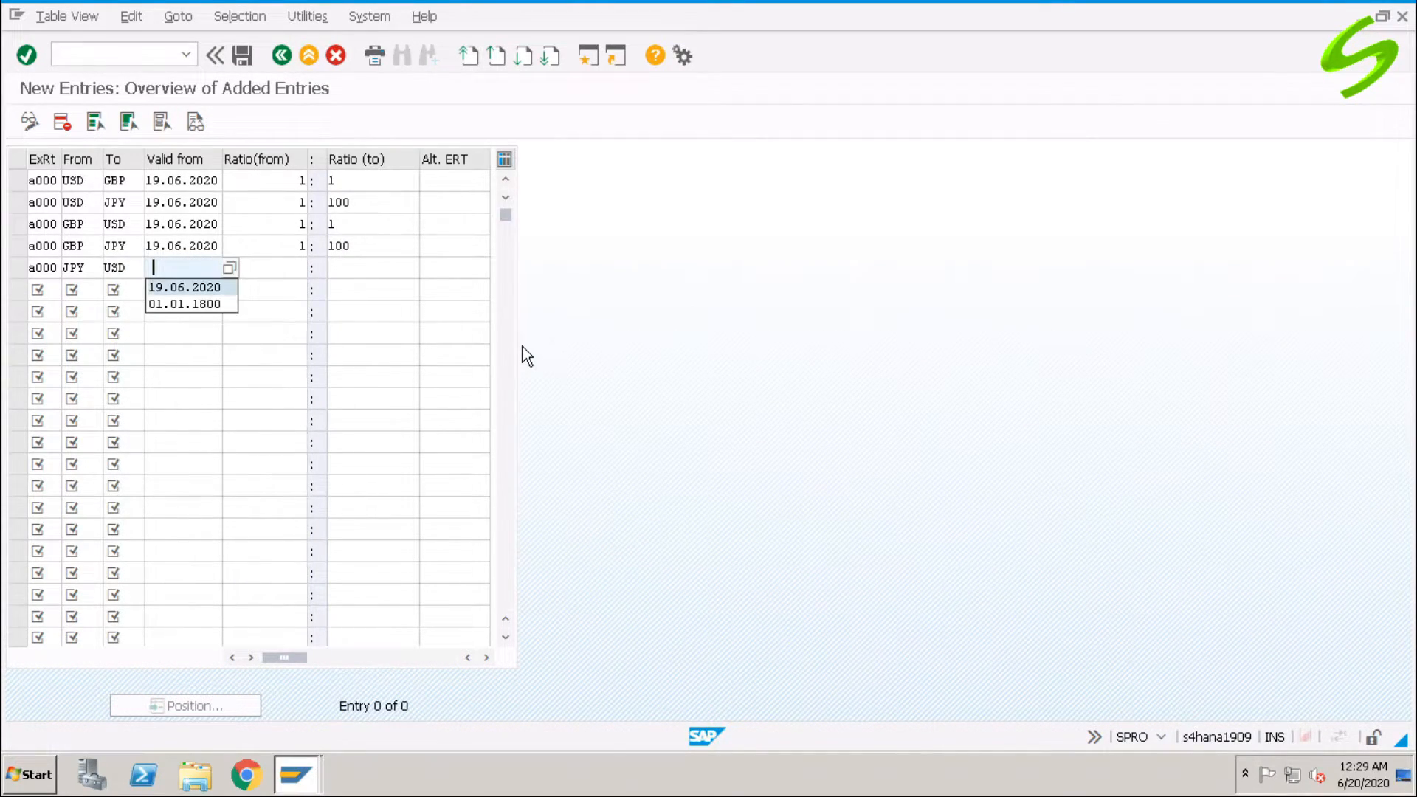
{"action": "key", "text": "Return"}
{"action": "key", "text": "Tab"}
{"action": "type", "text": "100"}
{"action": "key", "text": "Tab"}
{"action": "type", "text": "1"}
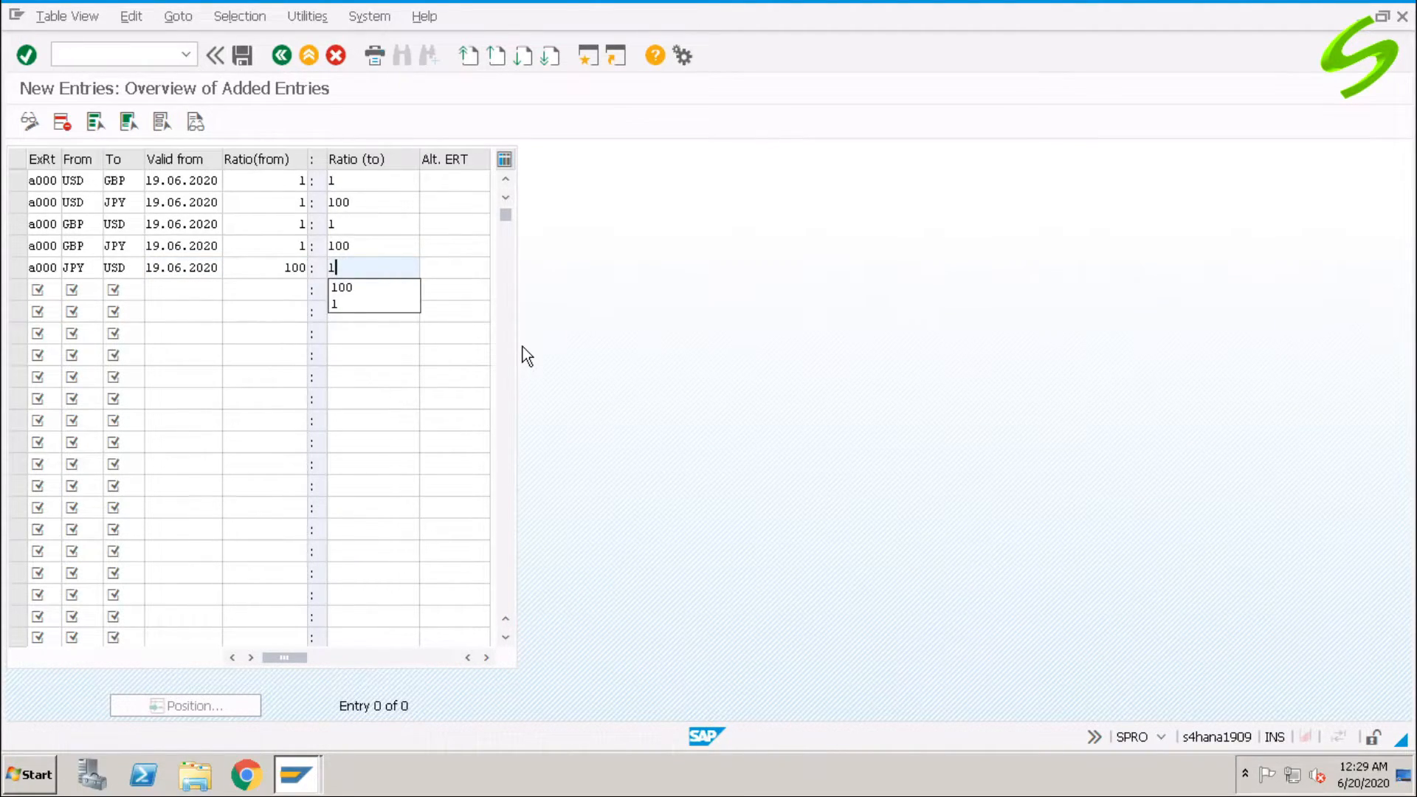
{"action": "key", "text": "Tab"}
{"action": "key", "text": "Tab"}
- Add a sixth translation ratio entry for exchange rate type a000 from JPY to GBP
{"action": "type", "text": "a000"}
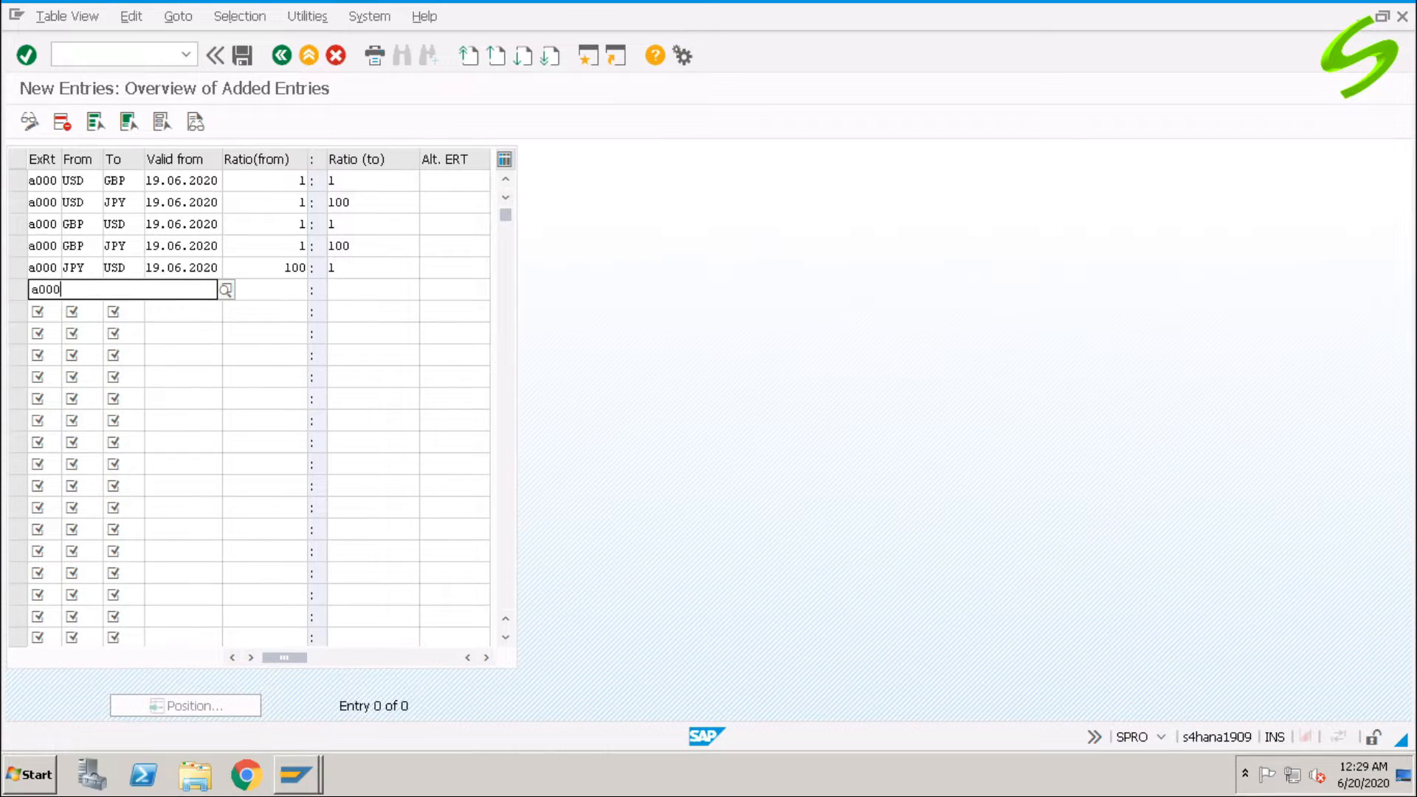
{"action": "key", "text": "Tab"}
{"action": "type", "text": "JPY"}
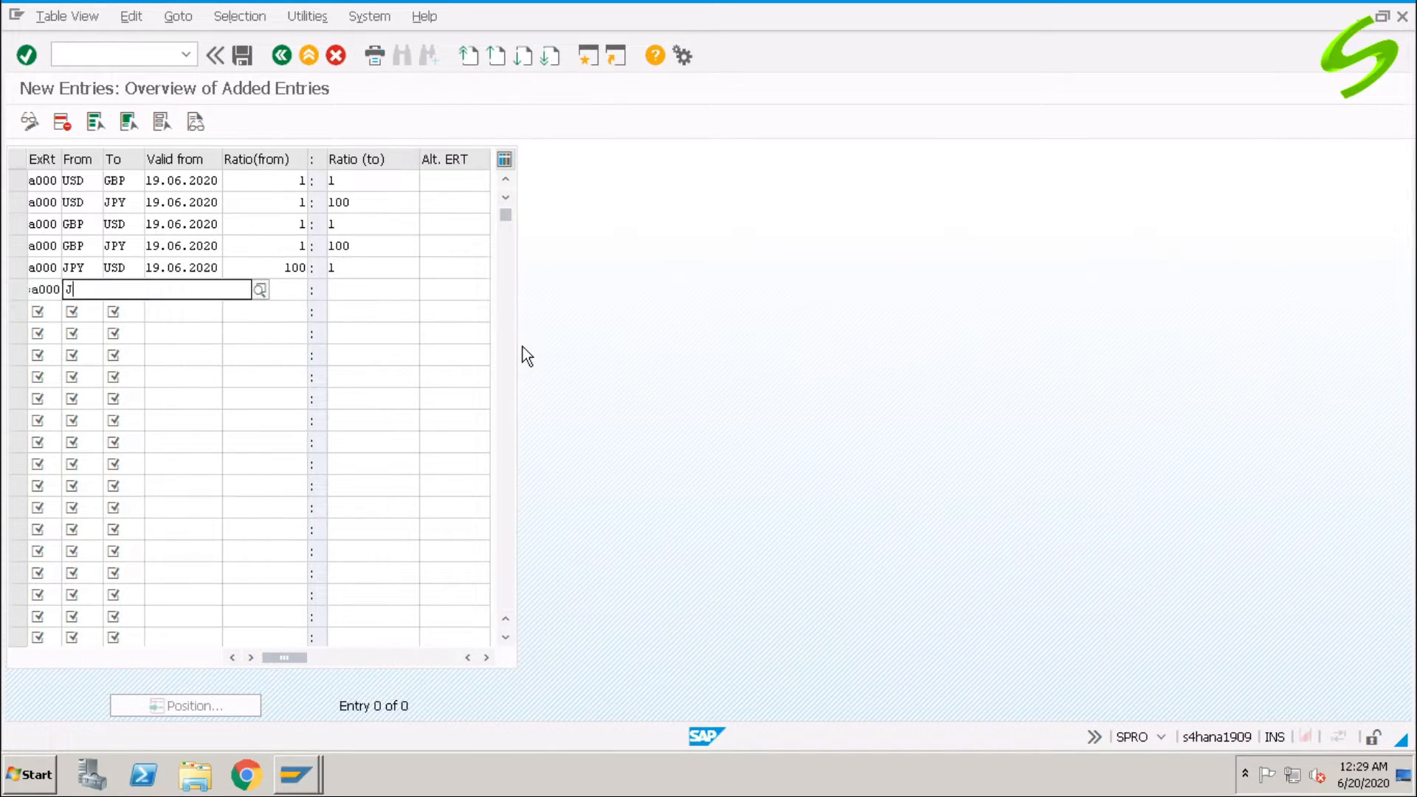
{"action": "key", "text": "Tab"}
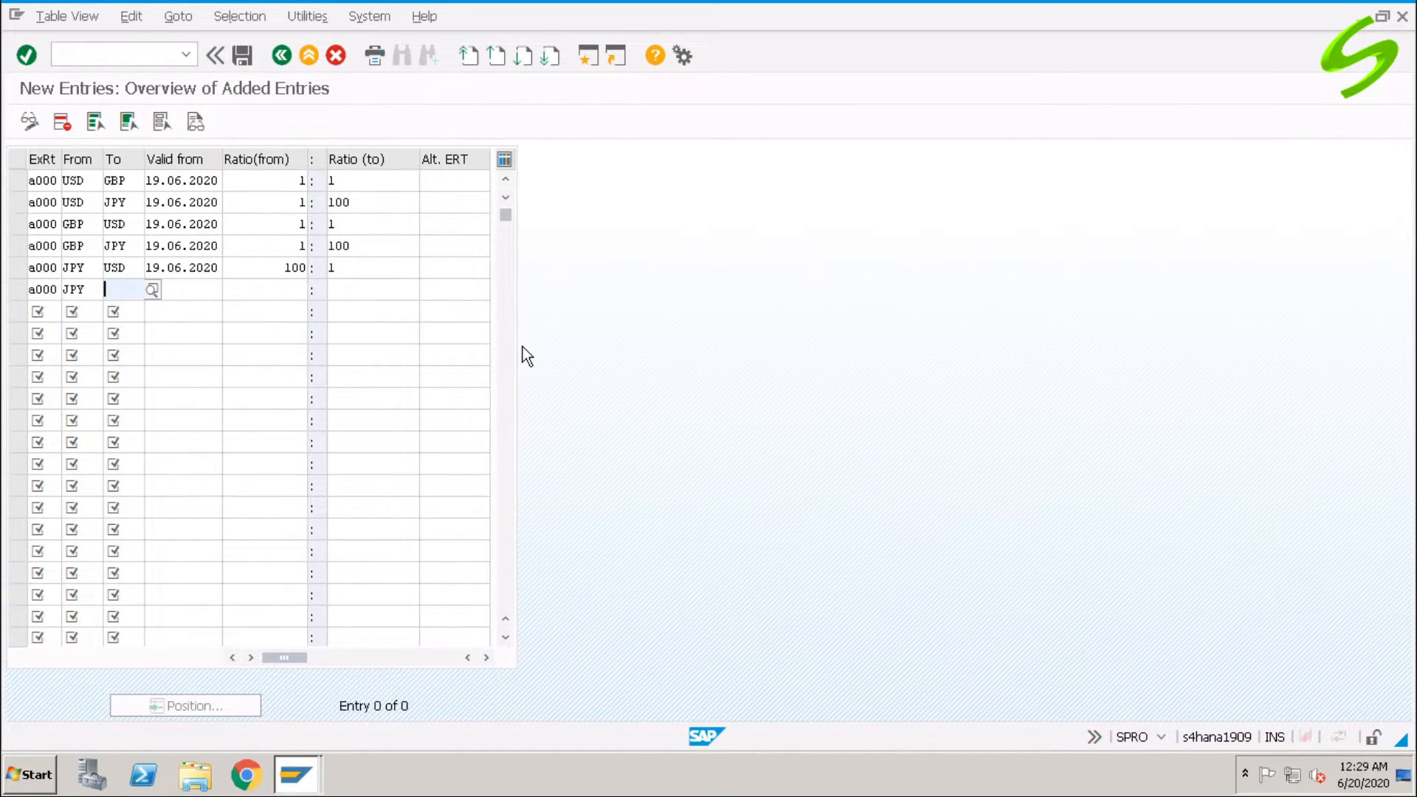
{"action": "type", "text": "GBP"}
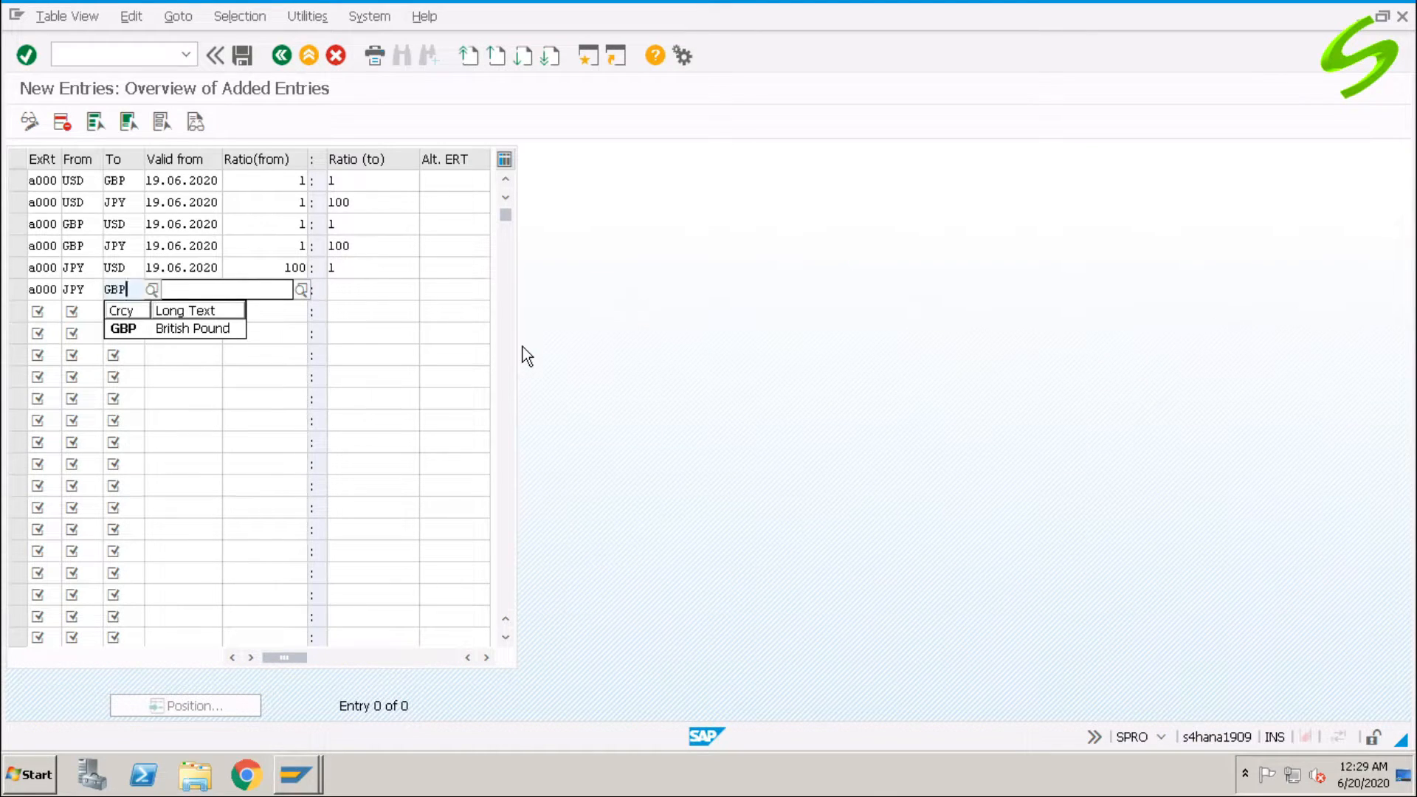
{"action": "key", "text": "Tab"}
- Make the JPY to GBP entry valid from 19.06.2020 with a ratio of 100 : 1
{"action": "key", "text": "Down"}
{"action": "key", "text": "Return"}
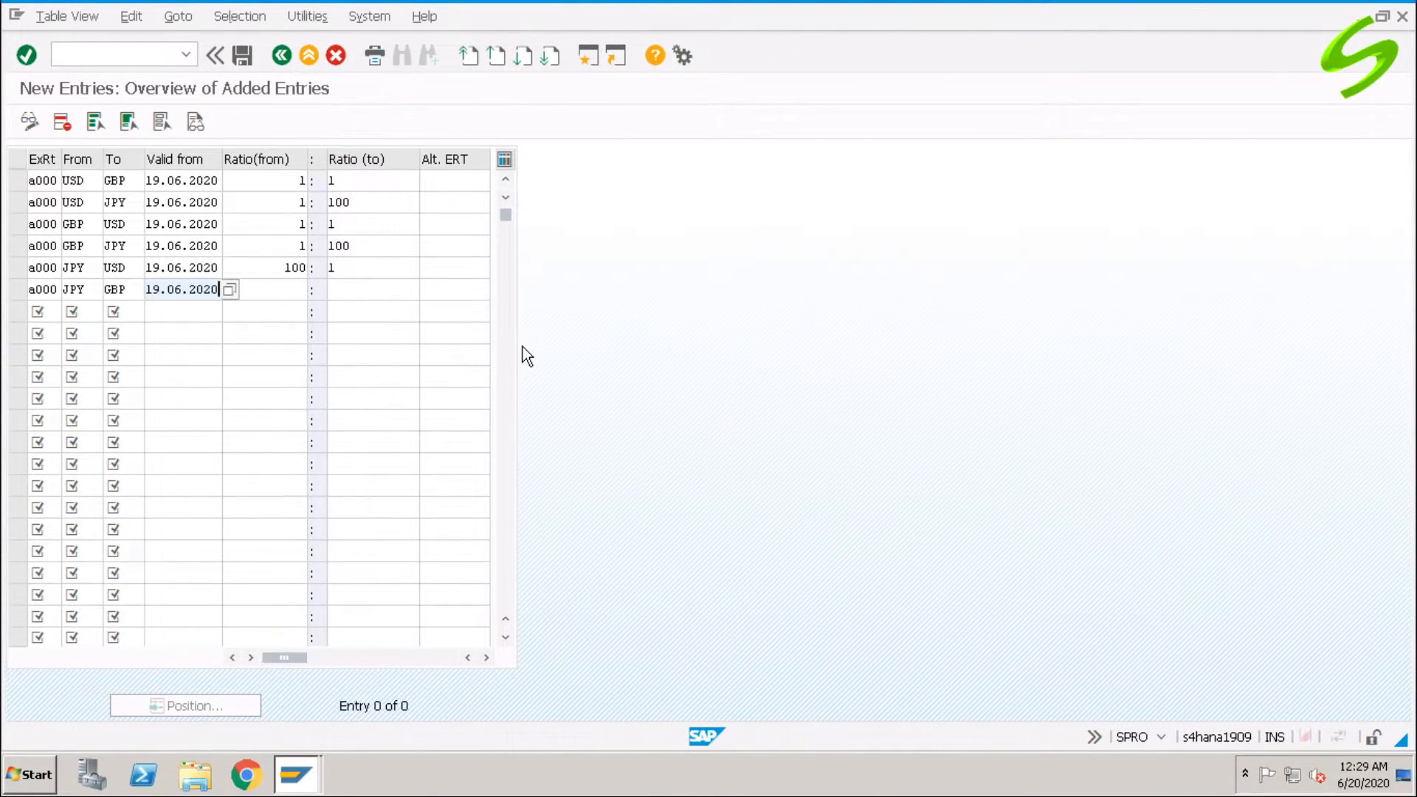
{"action": "key", "text": "Tab"}
{"action": "type", "text": "100"}
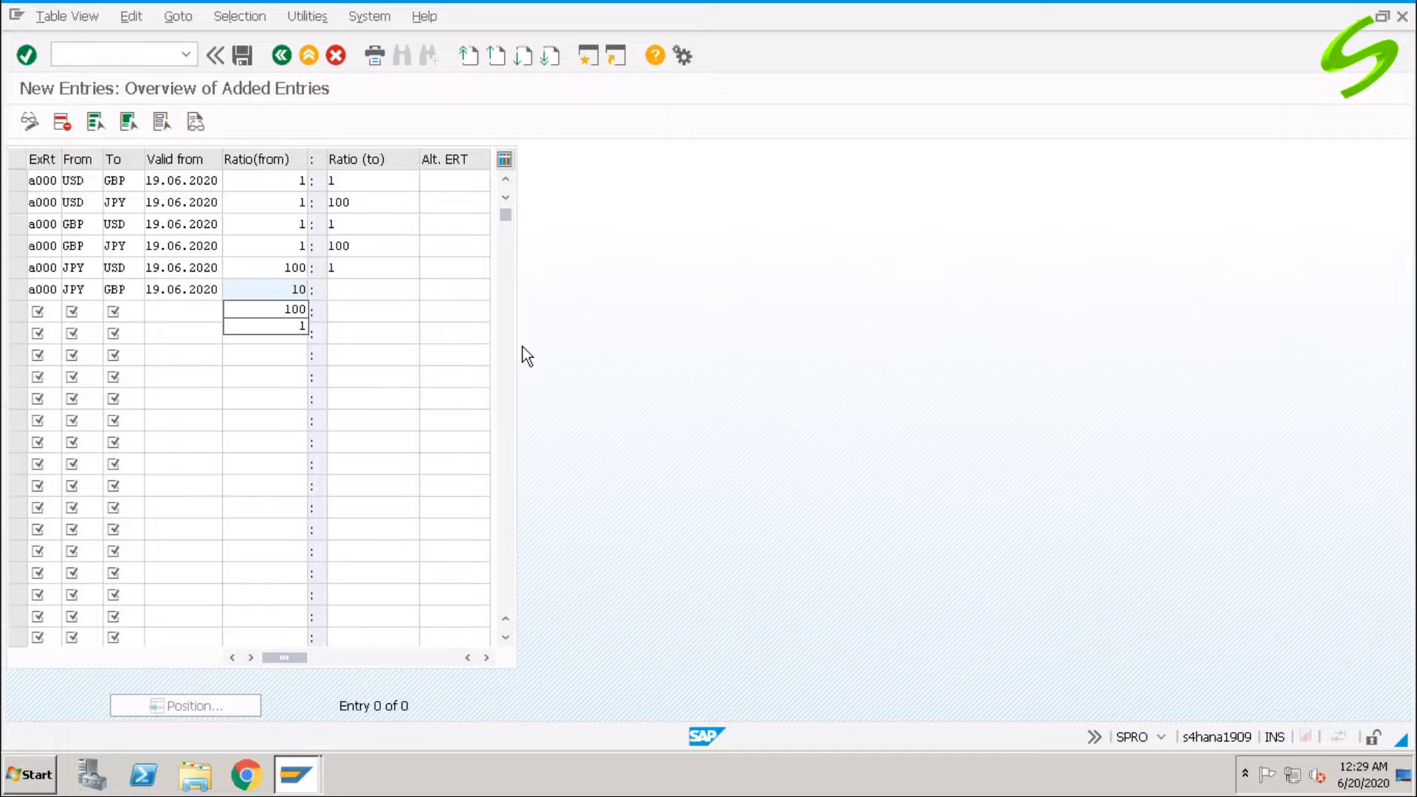
{"action": "key", "text": "Tab"}
{"action": "type", "text": "1"}
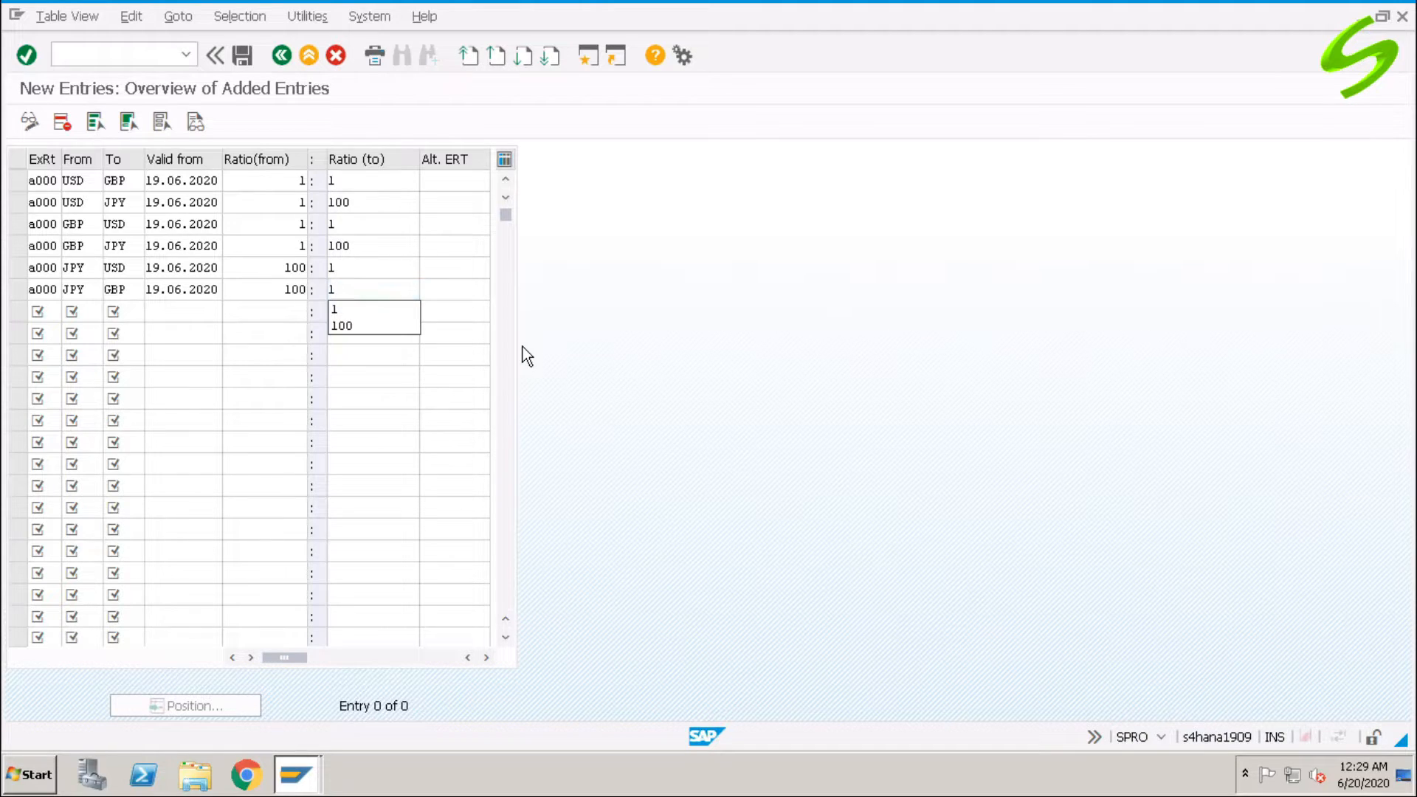
- Validate the new translation ratio entries, accept the conversion factor warnings, and save them before returning to the translation ratios overview
{"action": "key", "text": "Return"}
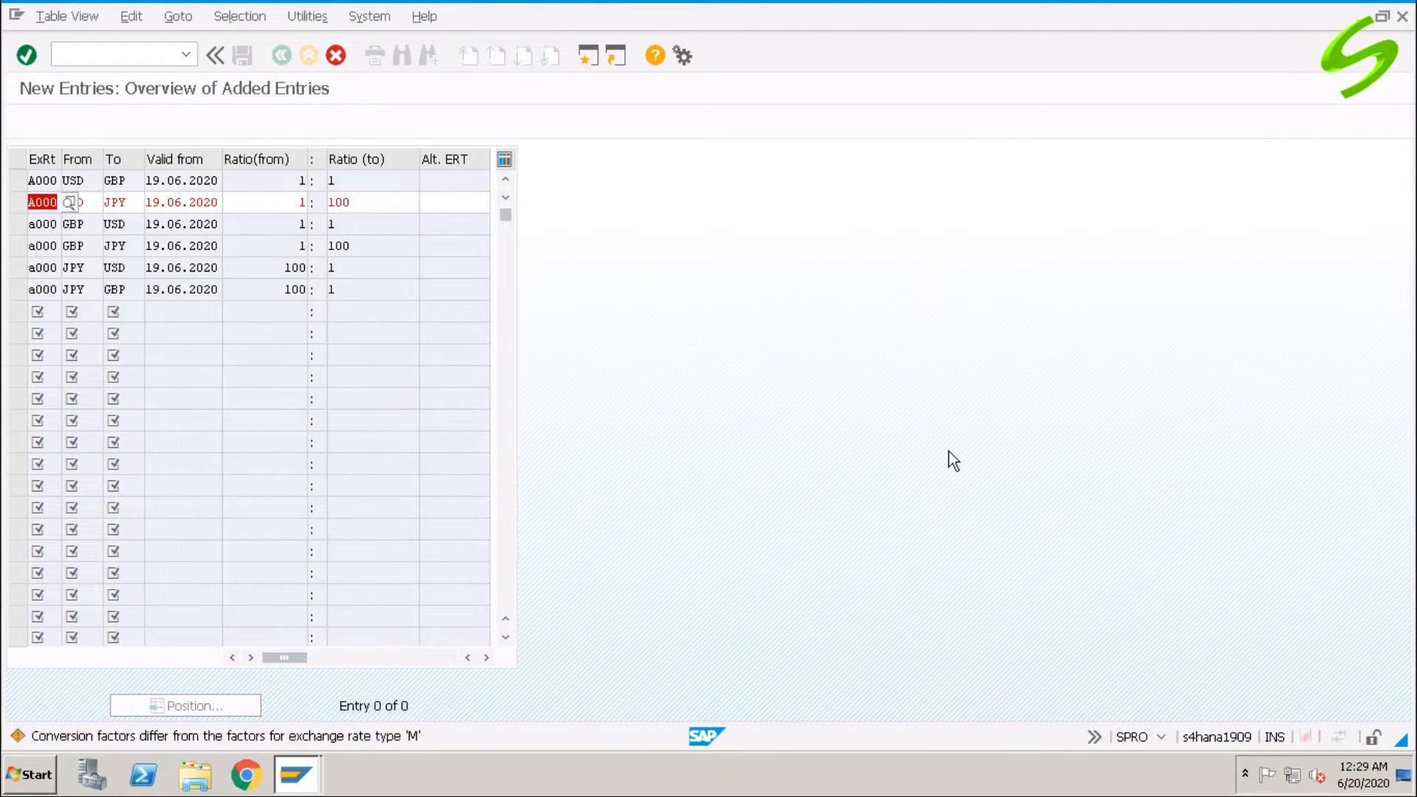
{"action": "key", "text": "Return"}
{"action": "key", "text": "Return"}
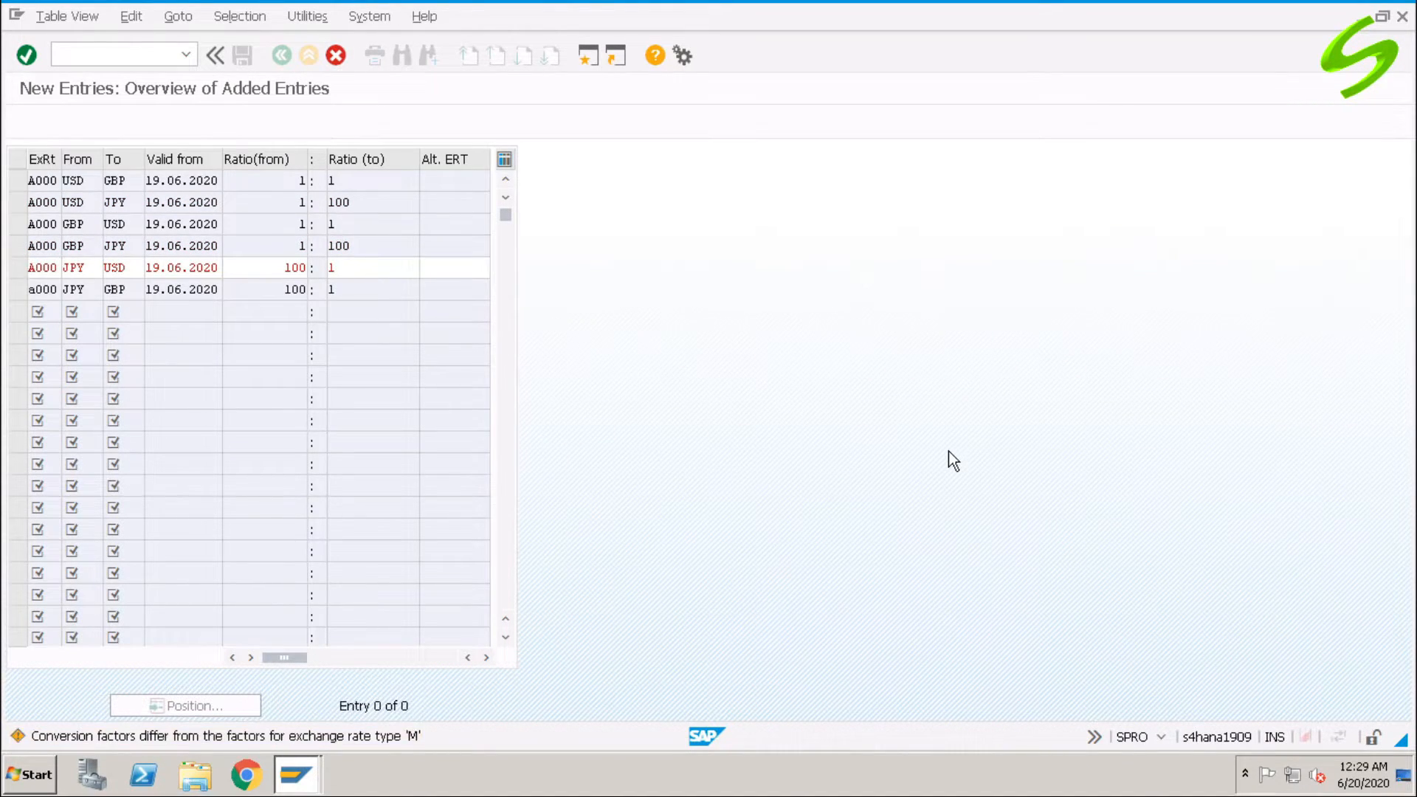
{"action": "key", "text": "Return"}
{"action": "key", "text": "Return"}
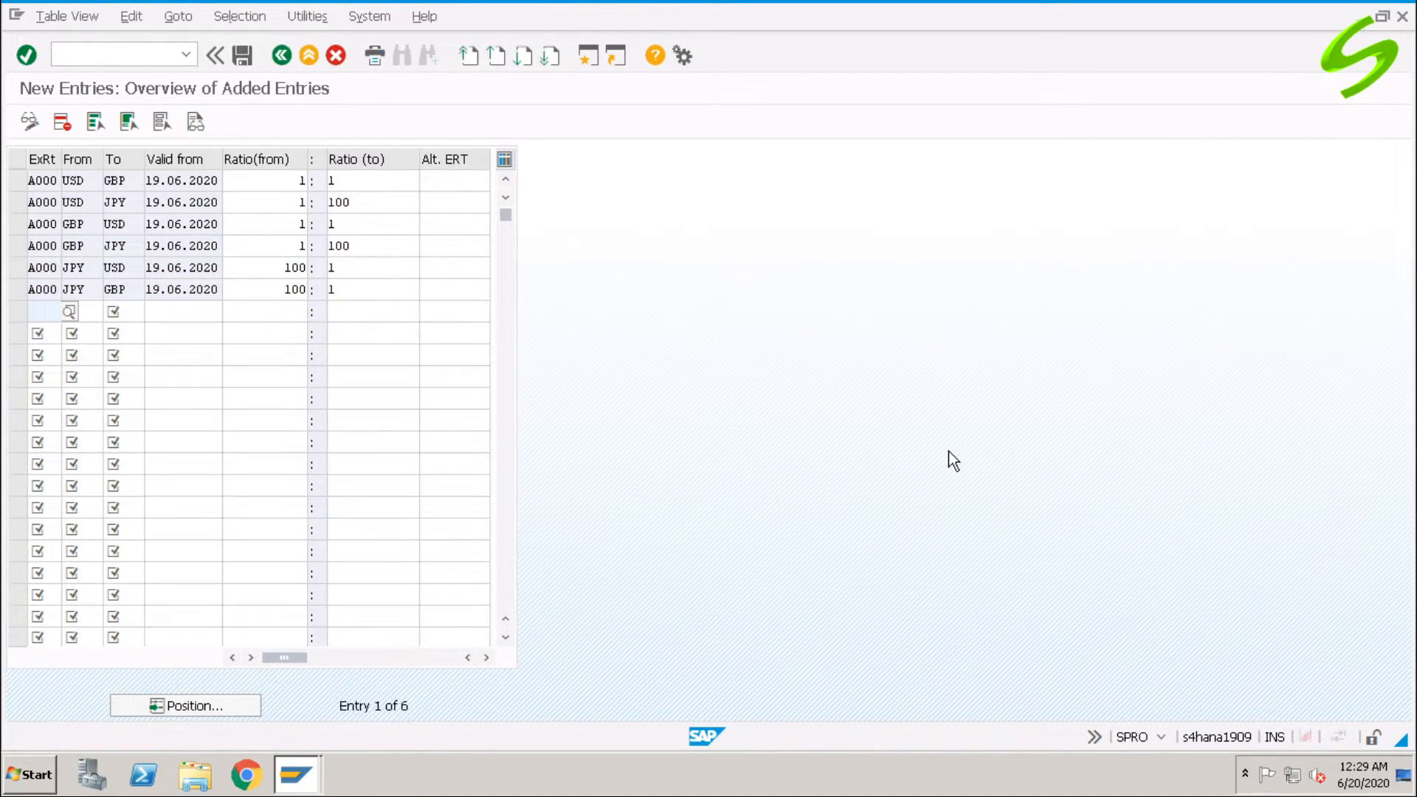
{"action": "key", "text": "ctrl+s"}
{"action": "left_click", "coordinate": [282, 55]}
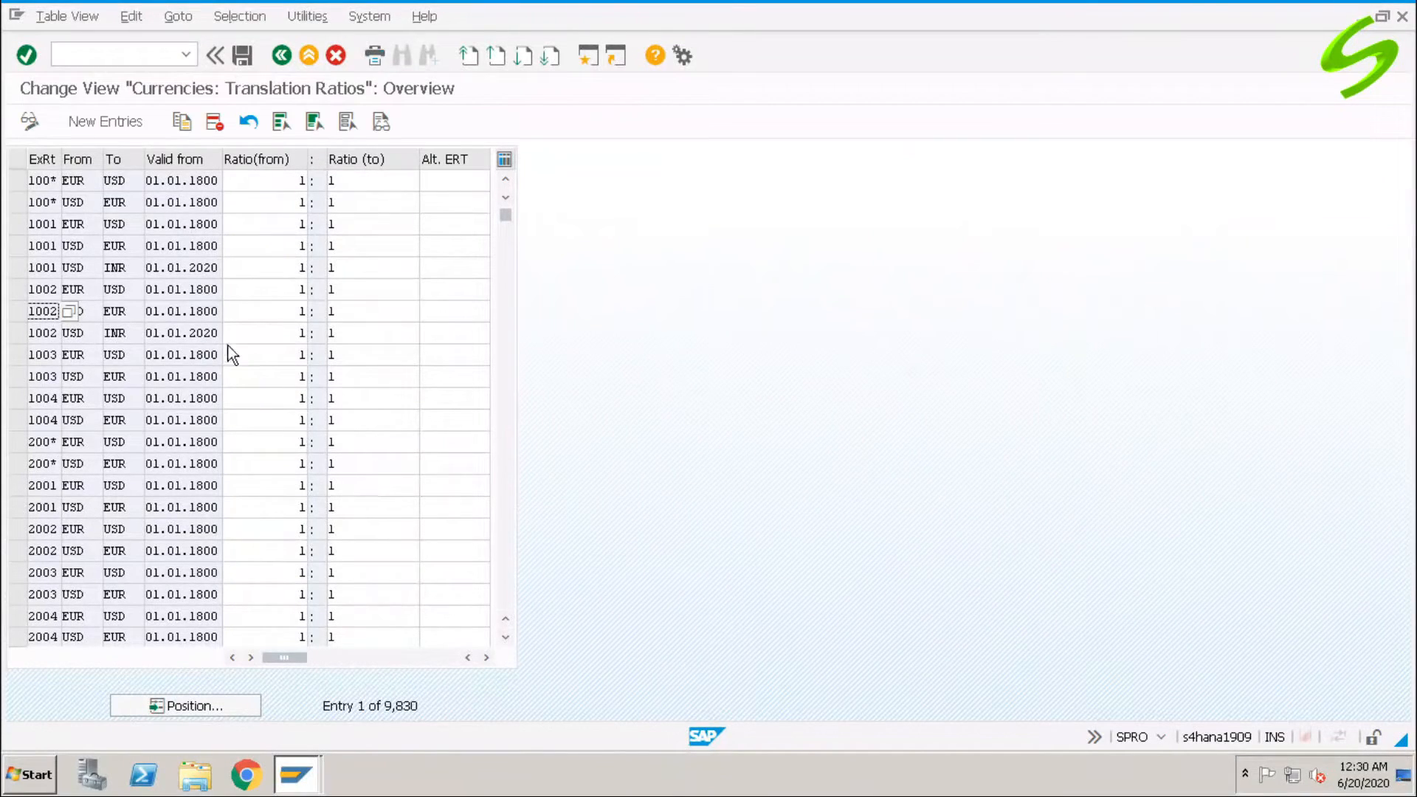
- Leave the translation ratios overview and open the Enter Exchange Rates activity in the Implementation Guide
{"action": "left_click", "coordinate": [136, 56]}
{"action": "type", "text": "/n"}
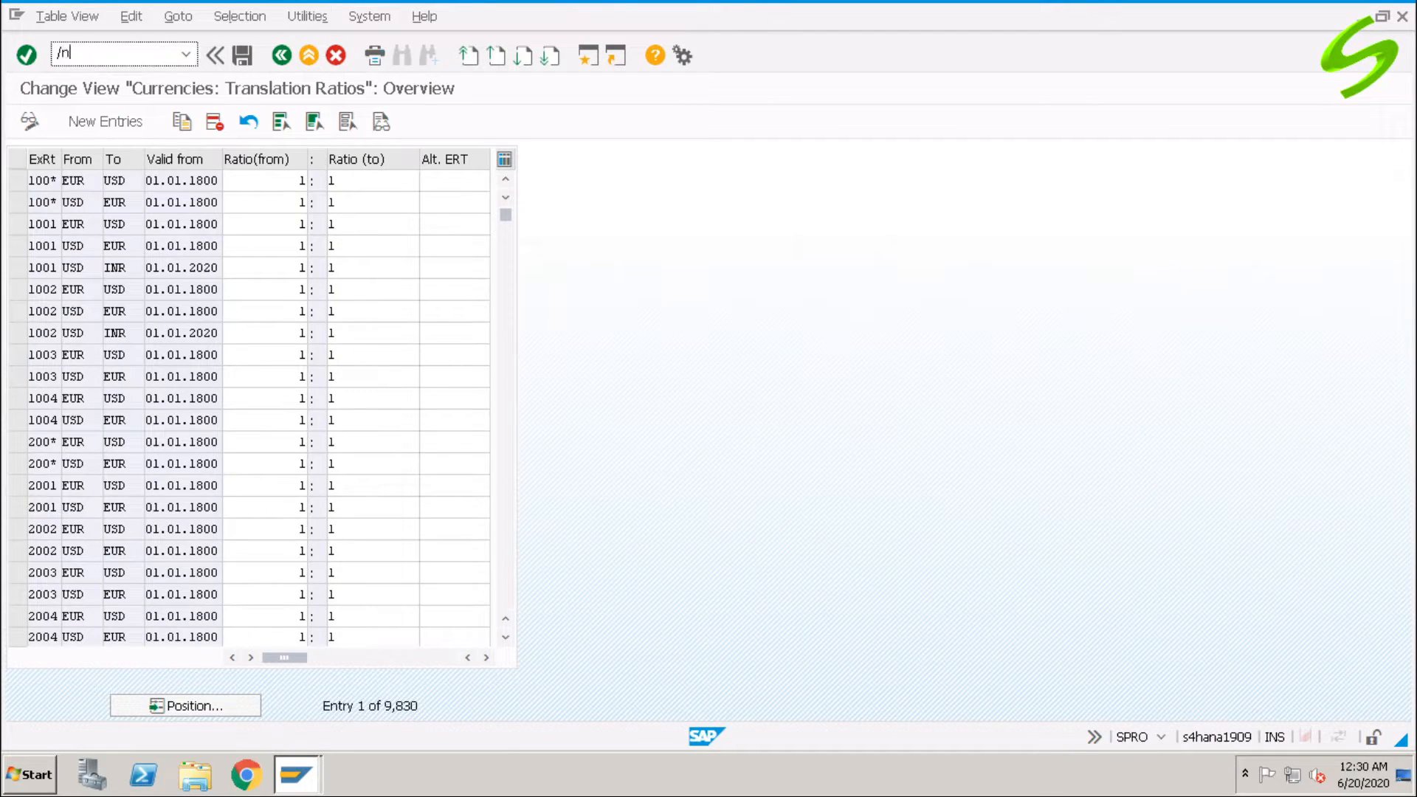
{"action": "left_click", "coordinate": [286, 55]}
{"action": "left_click", "coordinate": [208, 574]}
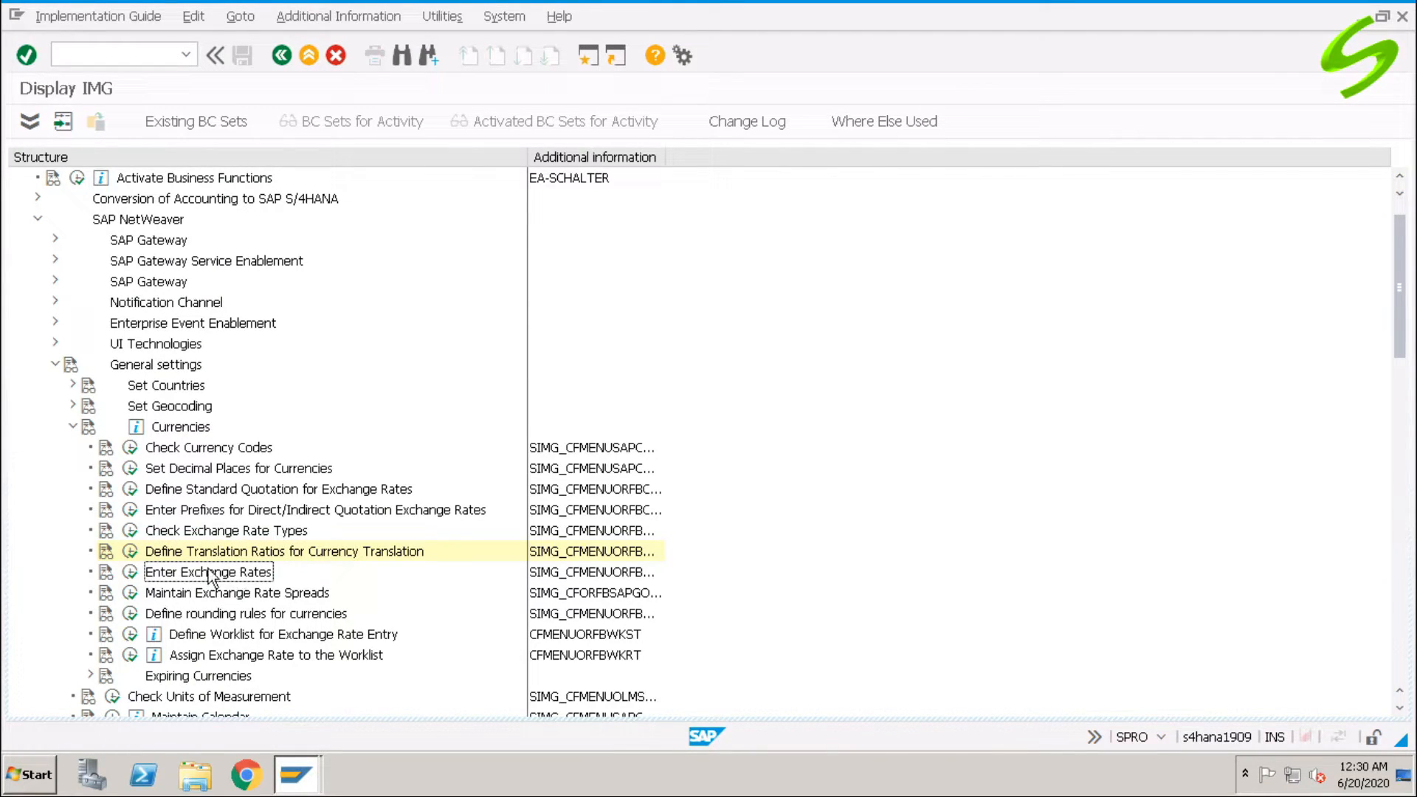
{"action": "left_click", "coordinate": [131, 573]}
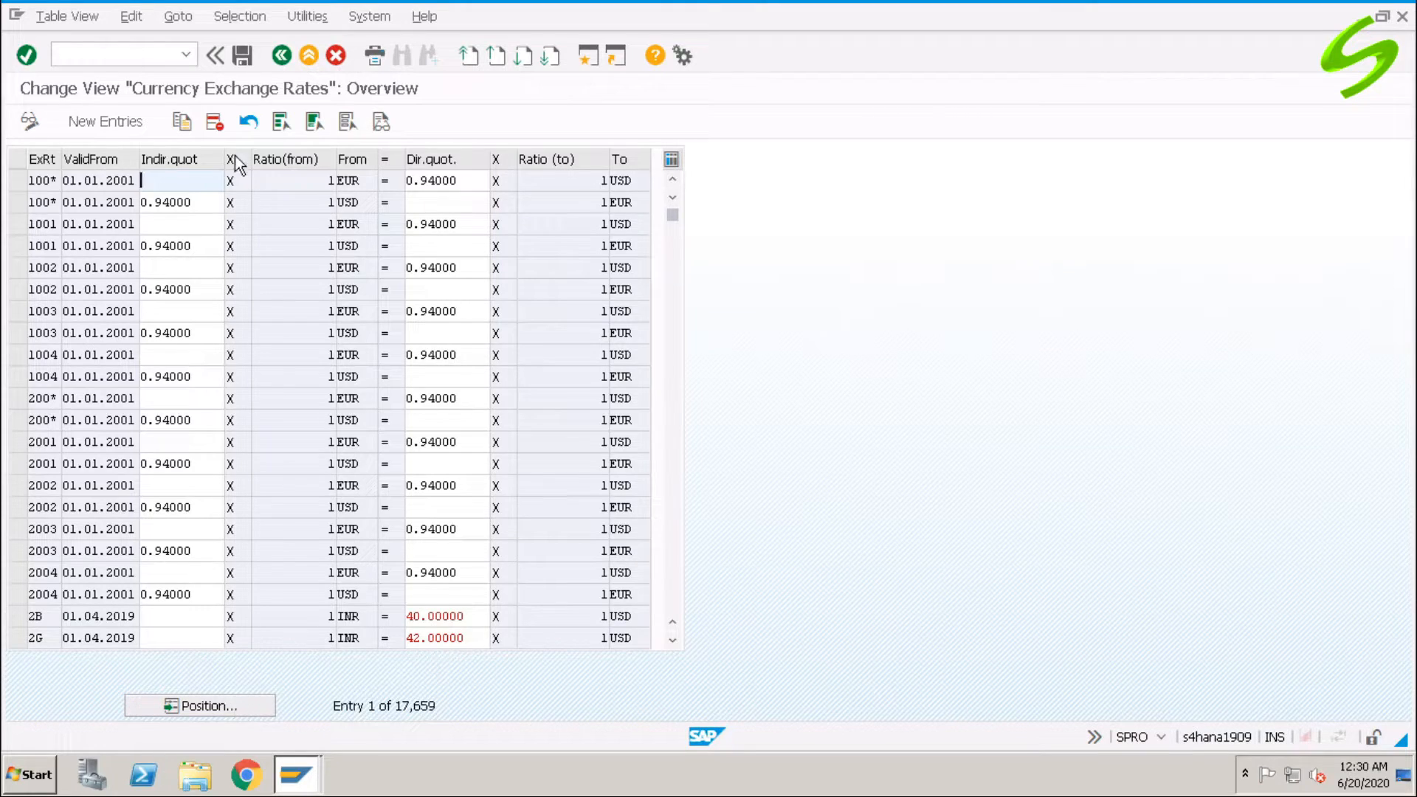
- Start a new currency exchange rate entry for exchange rate type a000 valid from 19.06.2020
{"action": "left_click", "coordinate": [131, 121]}
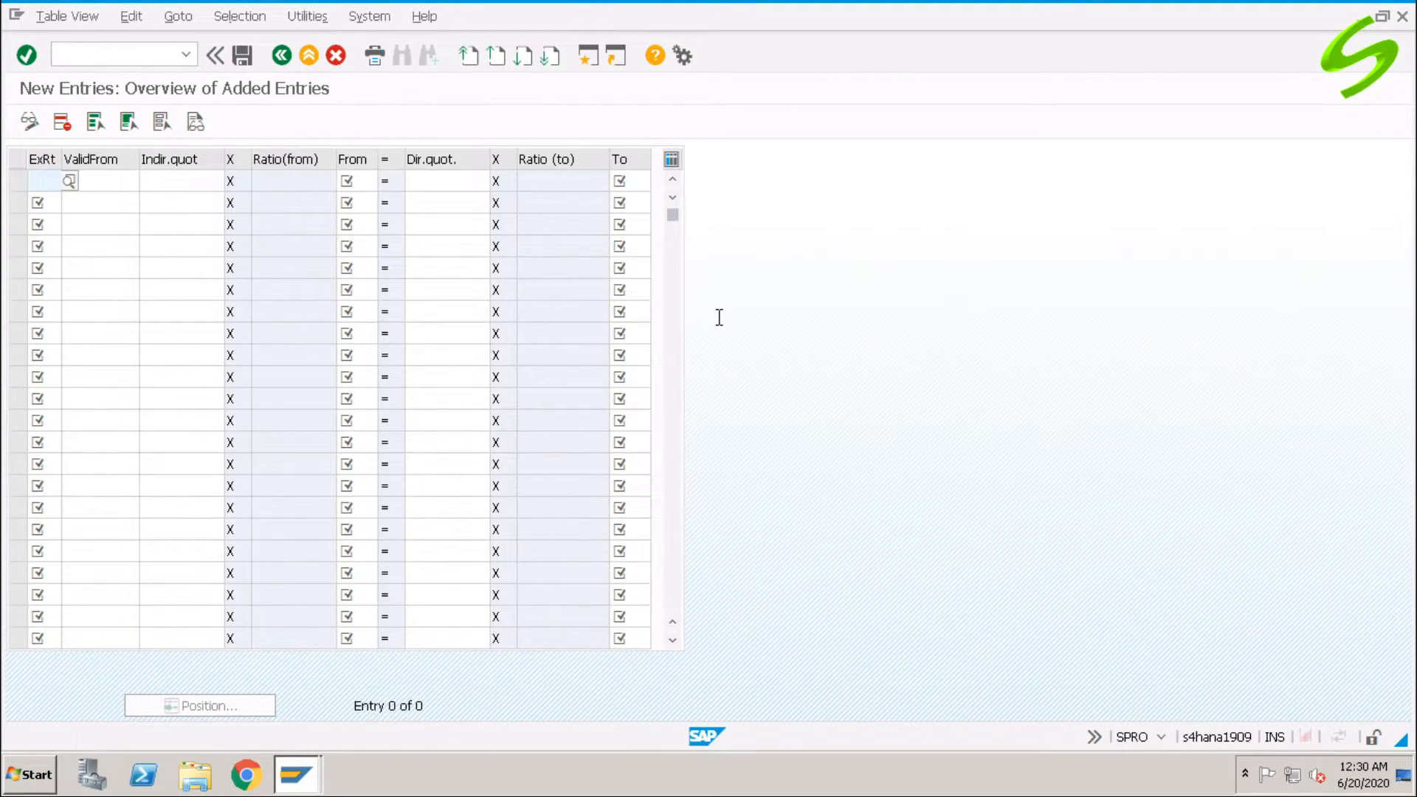
{"action": "type", "text": "a000"}
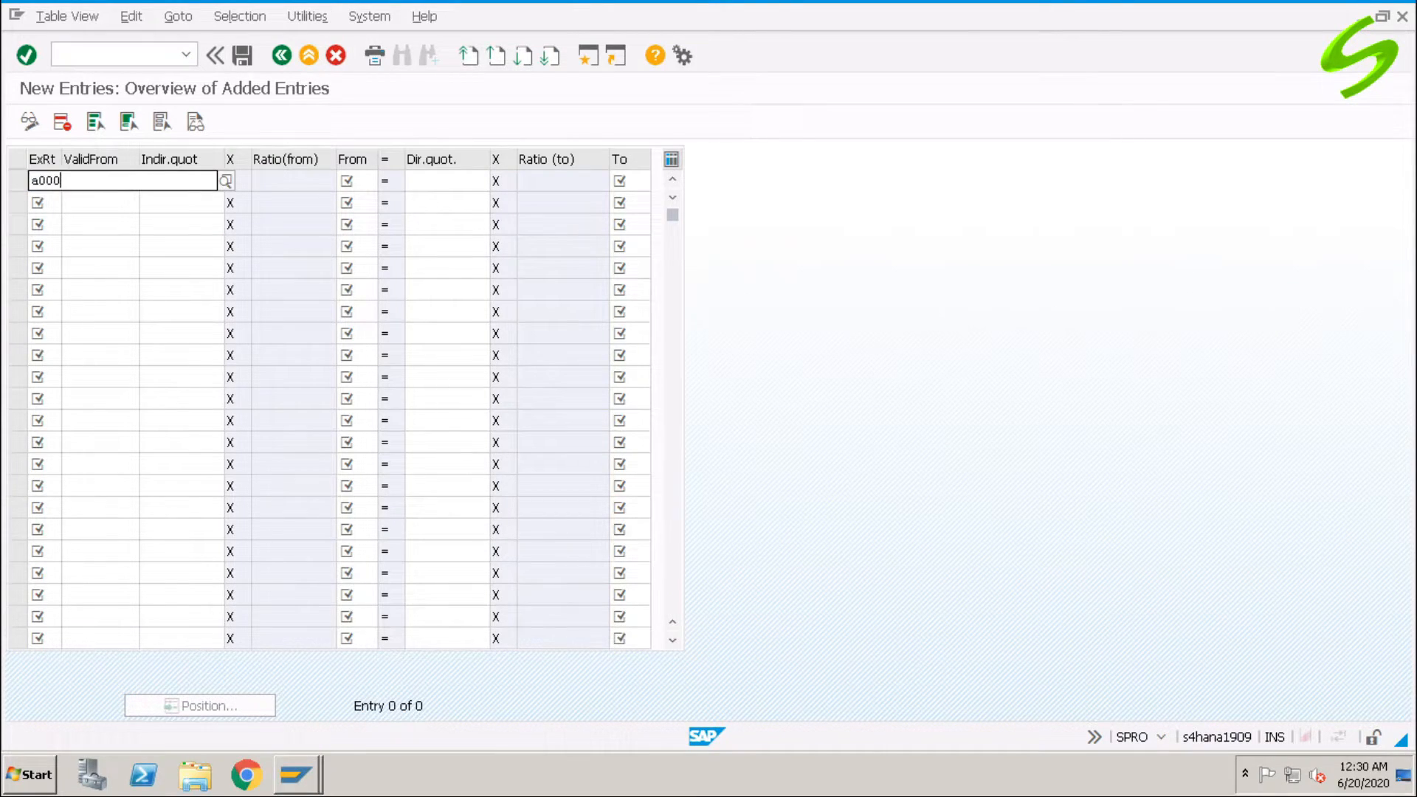
{"action": "key", "text": "Tab"}
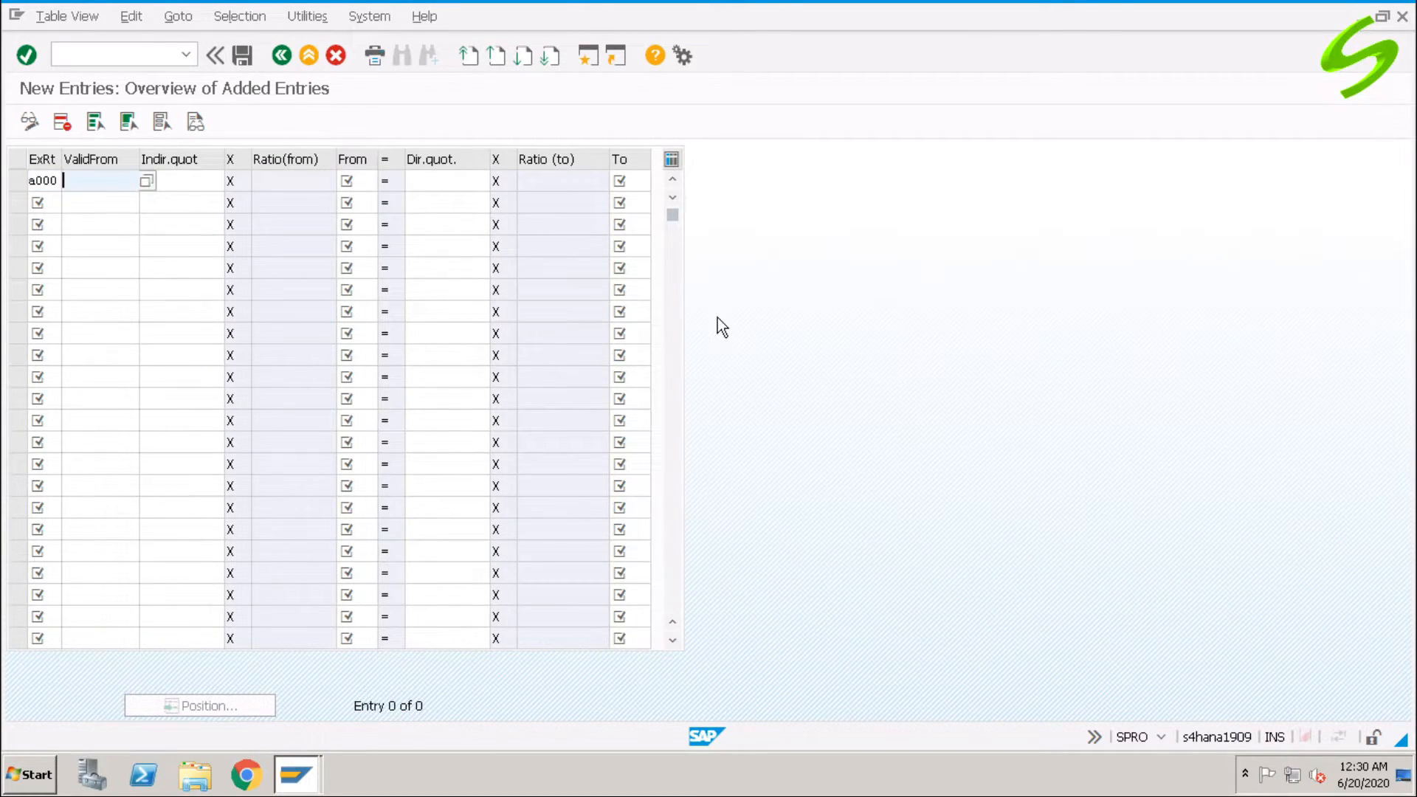
{"action": "key", "text": "Down"}
{"action": "key", "text": "Return"}
{"action": "key", "text": "Tab"}
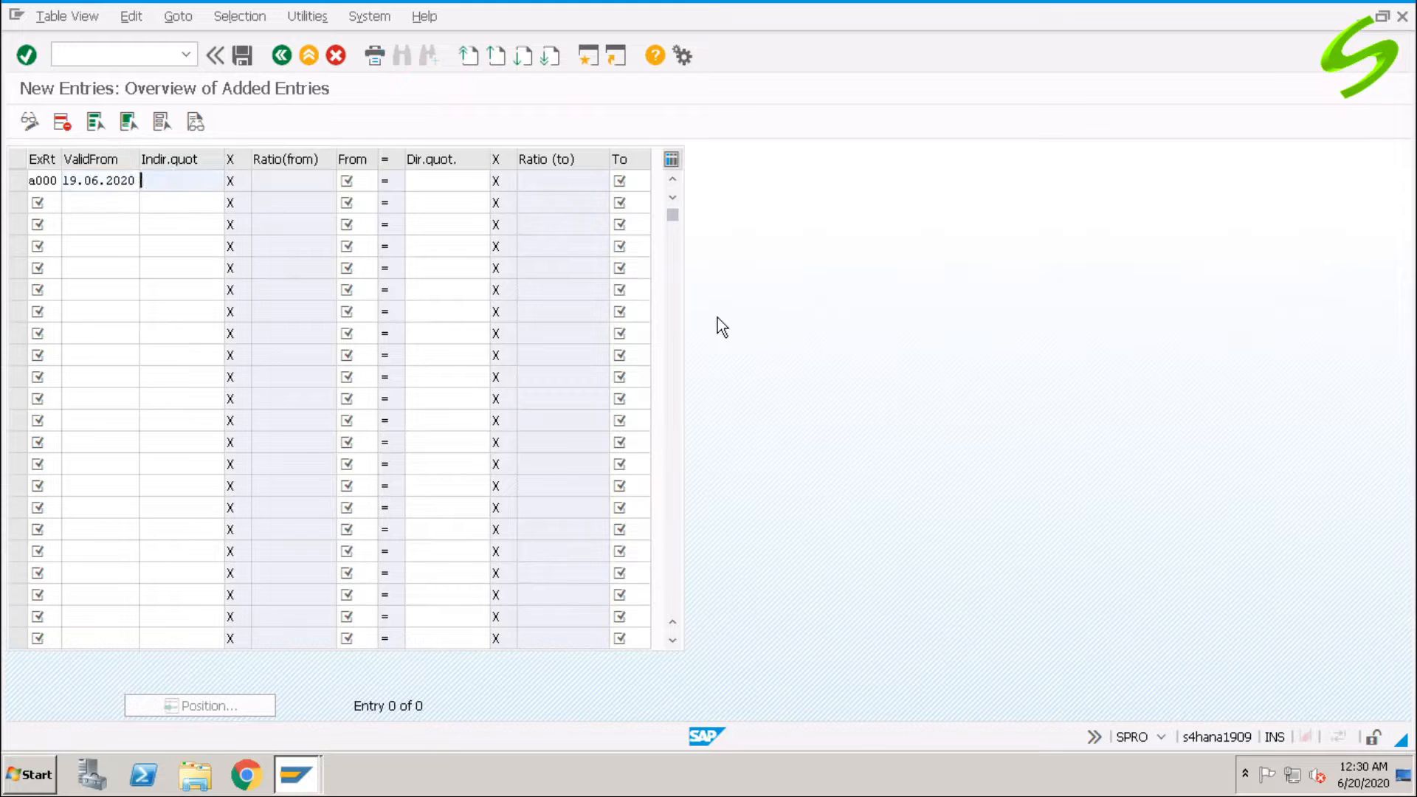
- Complete the first exchange rate entry from GBP to USD with a direct quotation of 1.23536
{"action": "key", "text": "Tab"}
{"action": "type", "text": "GBP"}
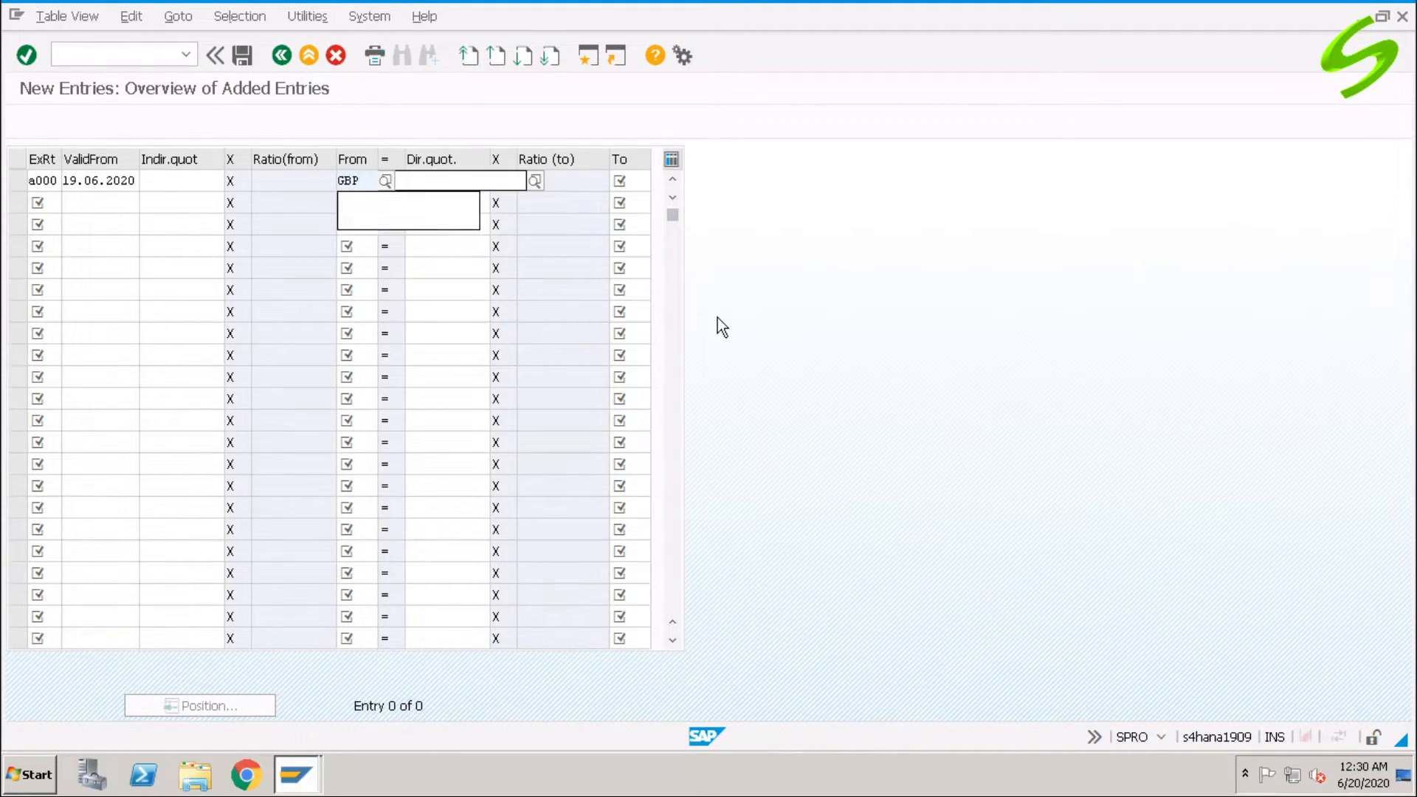
{"action": "key", "text": "Tab"}
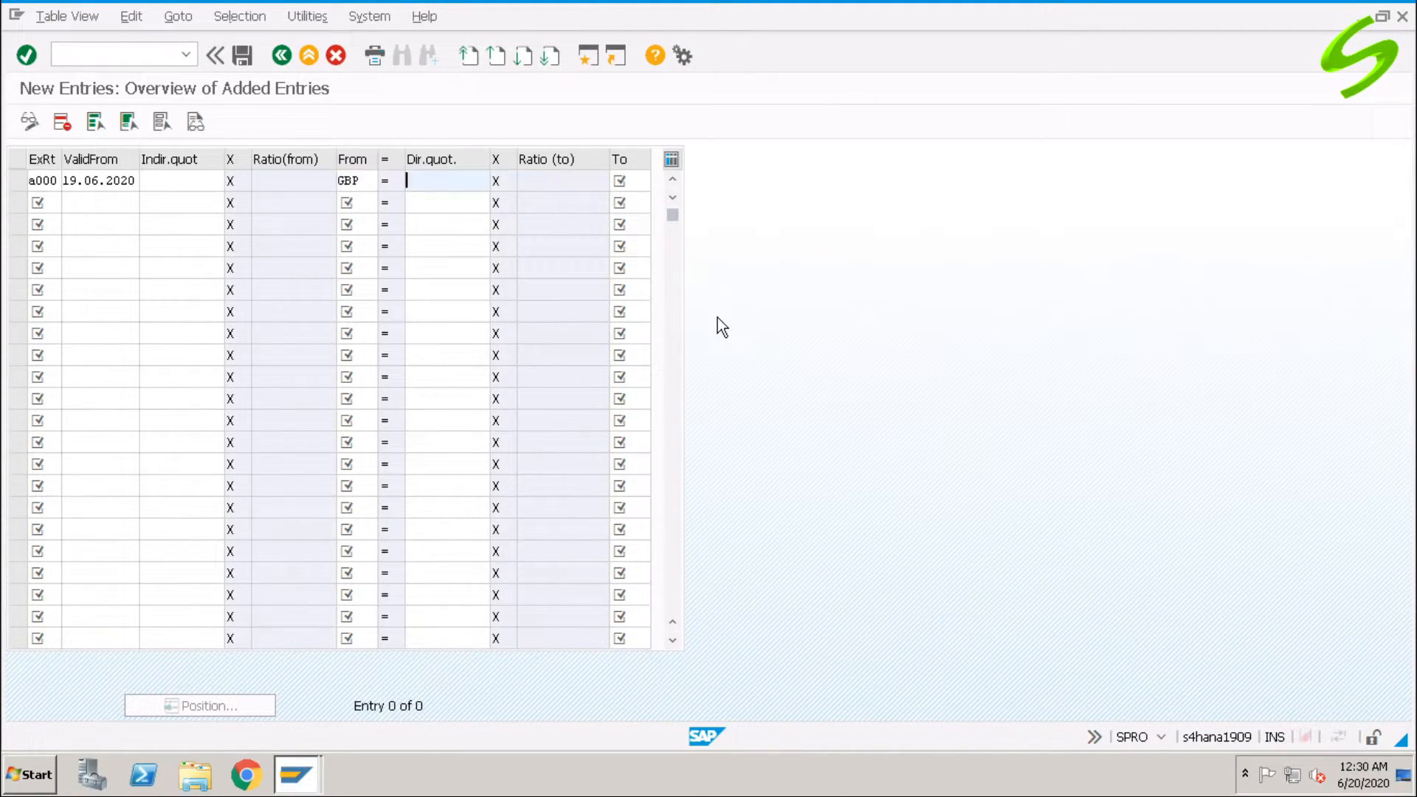
{"action": "key", "text": "Tab"}
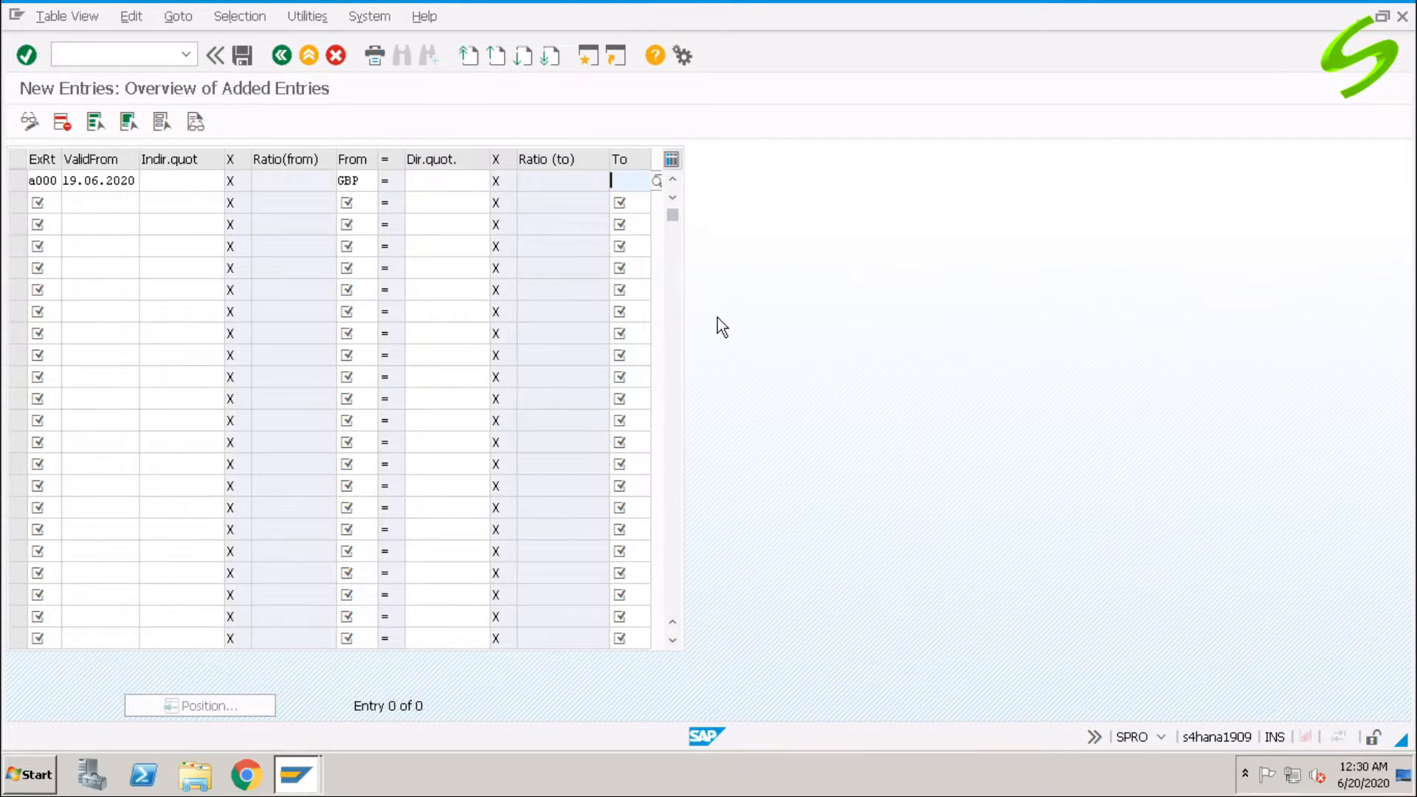
{"action": "type", "text": "USD"}
{"action": "key", "text": "shift+Tab"}
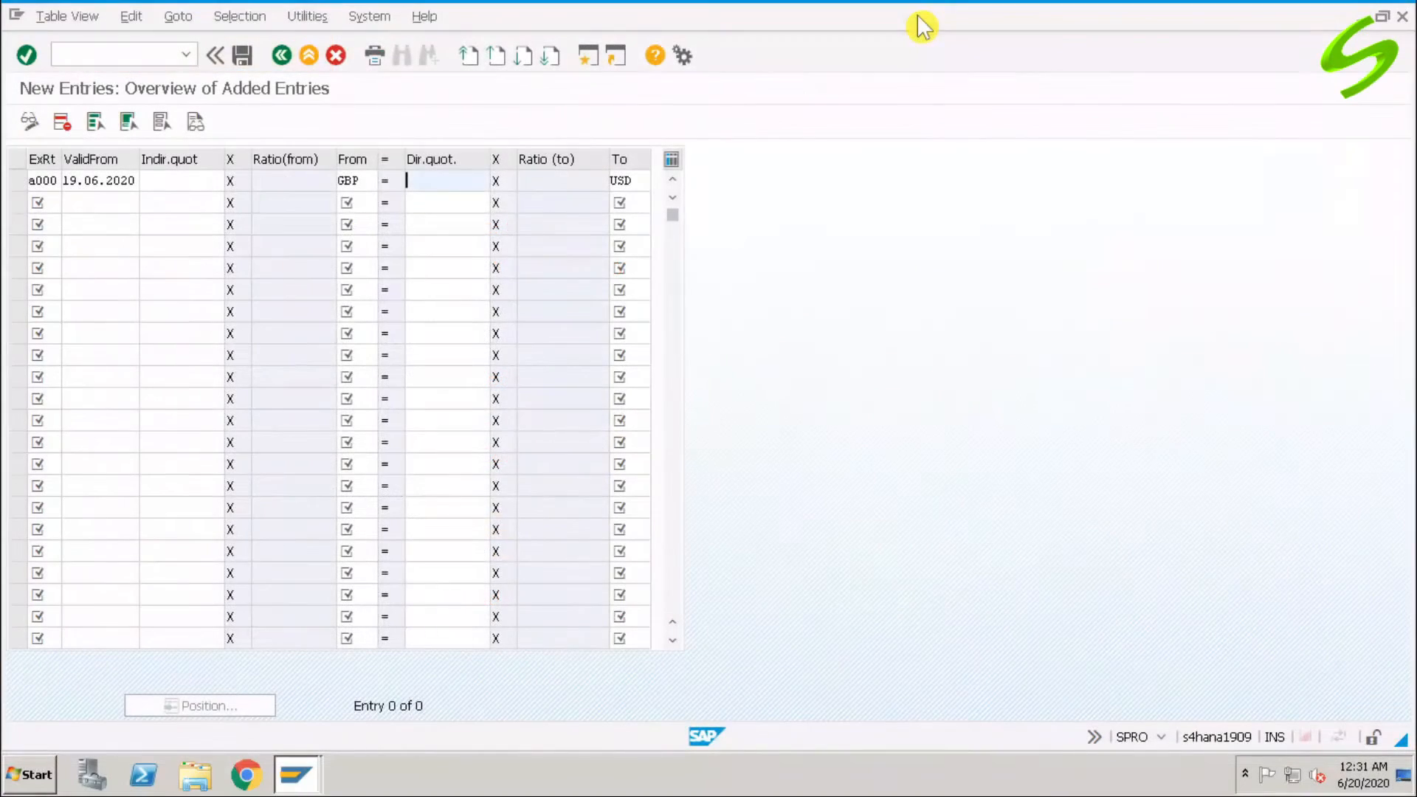
{"action": "type", "text": "1.2"}
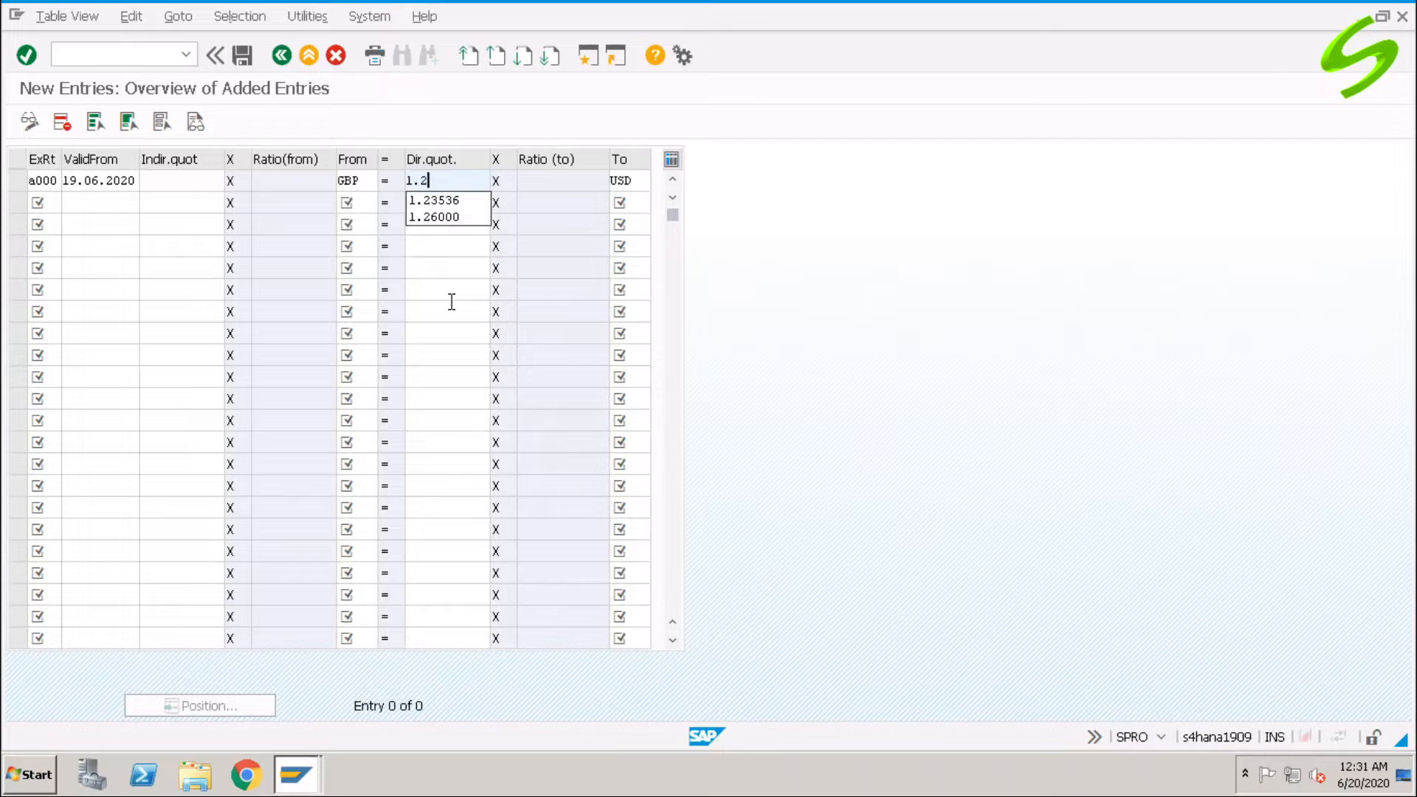
{"action": "type", "text": "3536"}
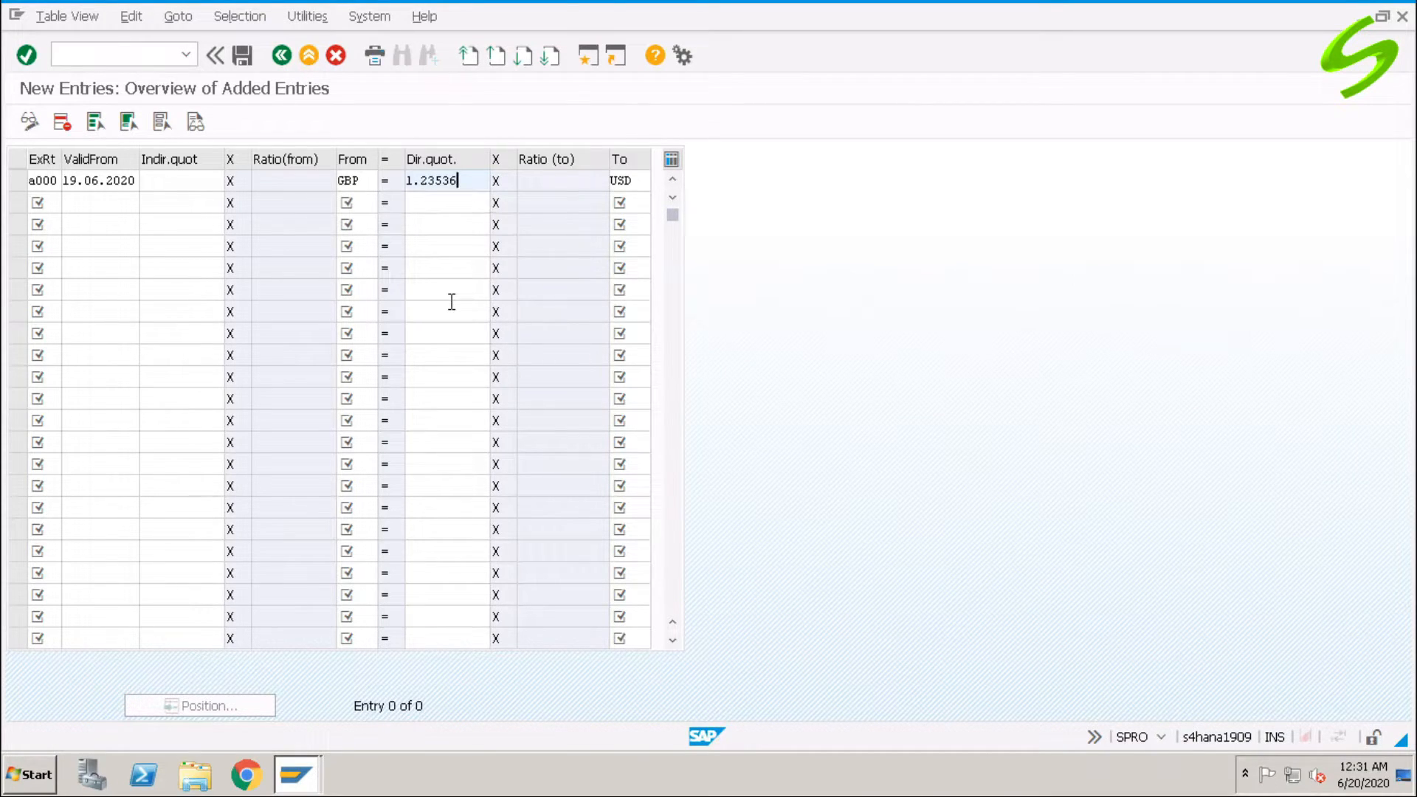
{"action": "key", "text": "Return"}
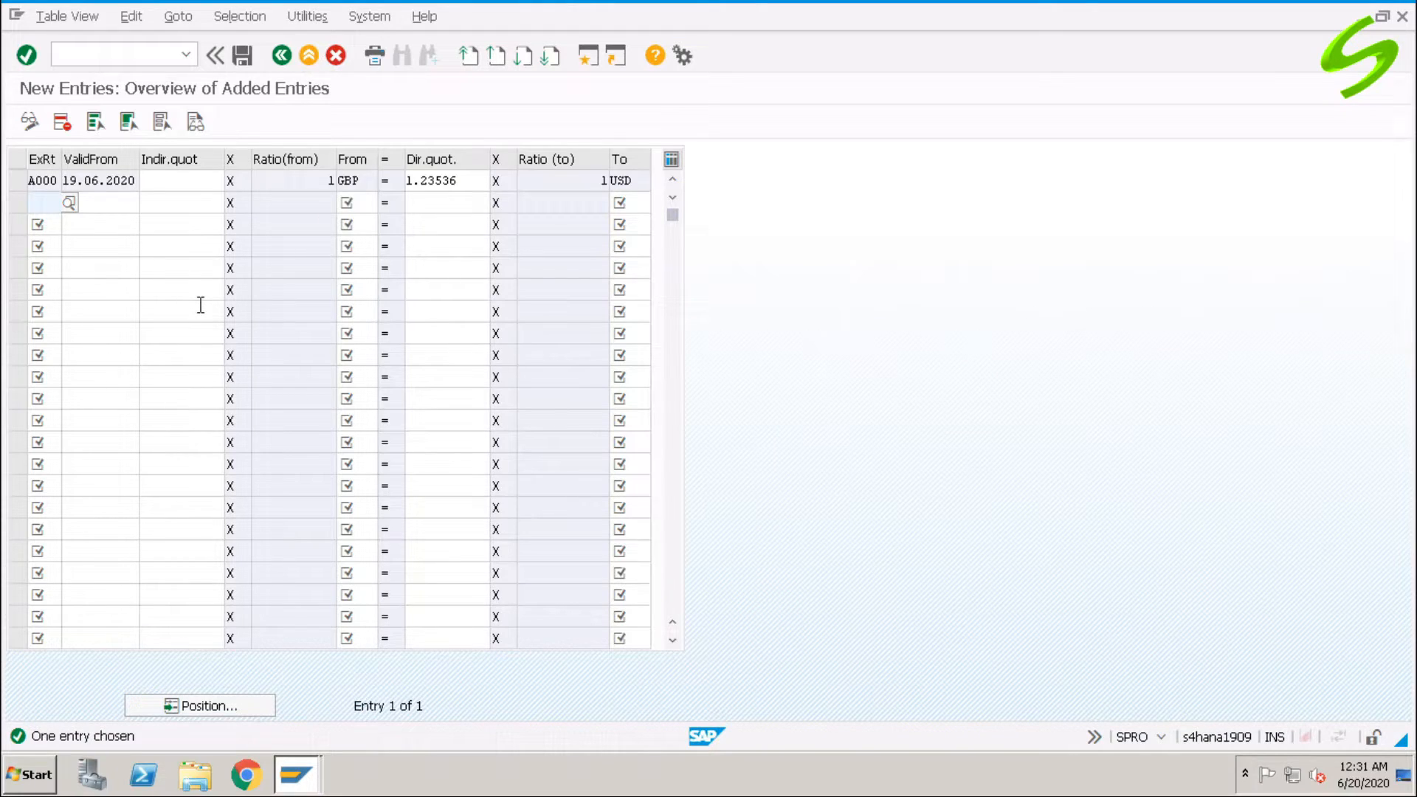
- Add an a000 exchange rate entry valid from 19.06.2020 from JPY to USD with a direct quotation of 0.93567
{"action": "type", "text": "a000"}
{"action": "key", "text": "Tab"}
{"action": "key", "text": "Down"}
{"action": "key", "text": "Return"}
{"action": "key", "text": "Tab"}
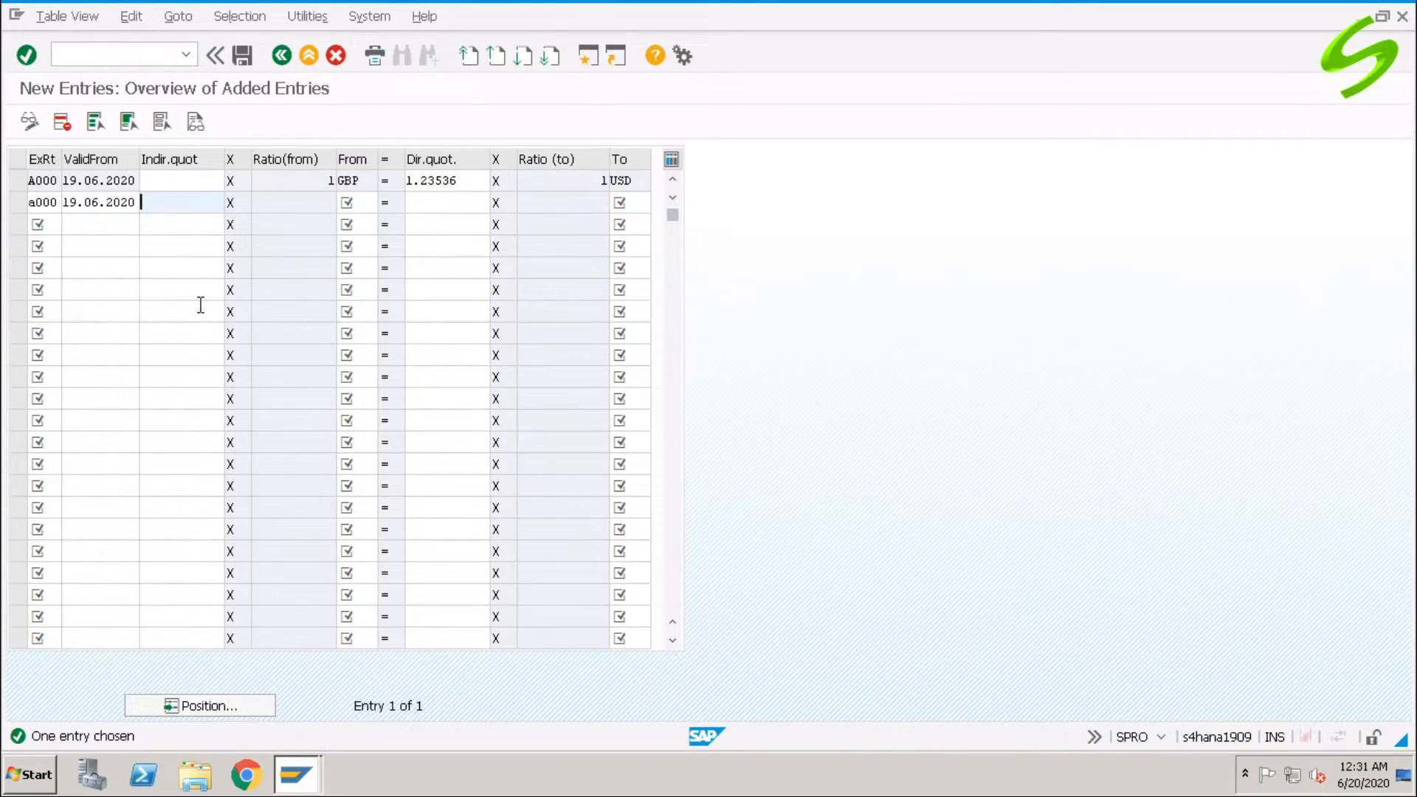
{"action": "key", "text": "Tab"}
{"action": "type", "text": "JPY"}
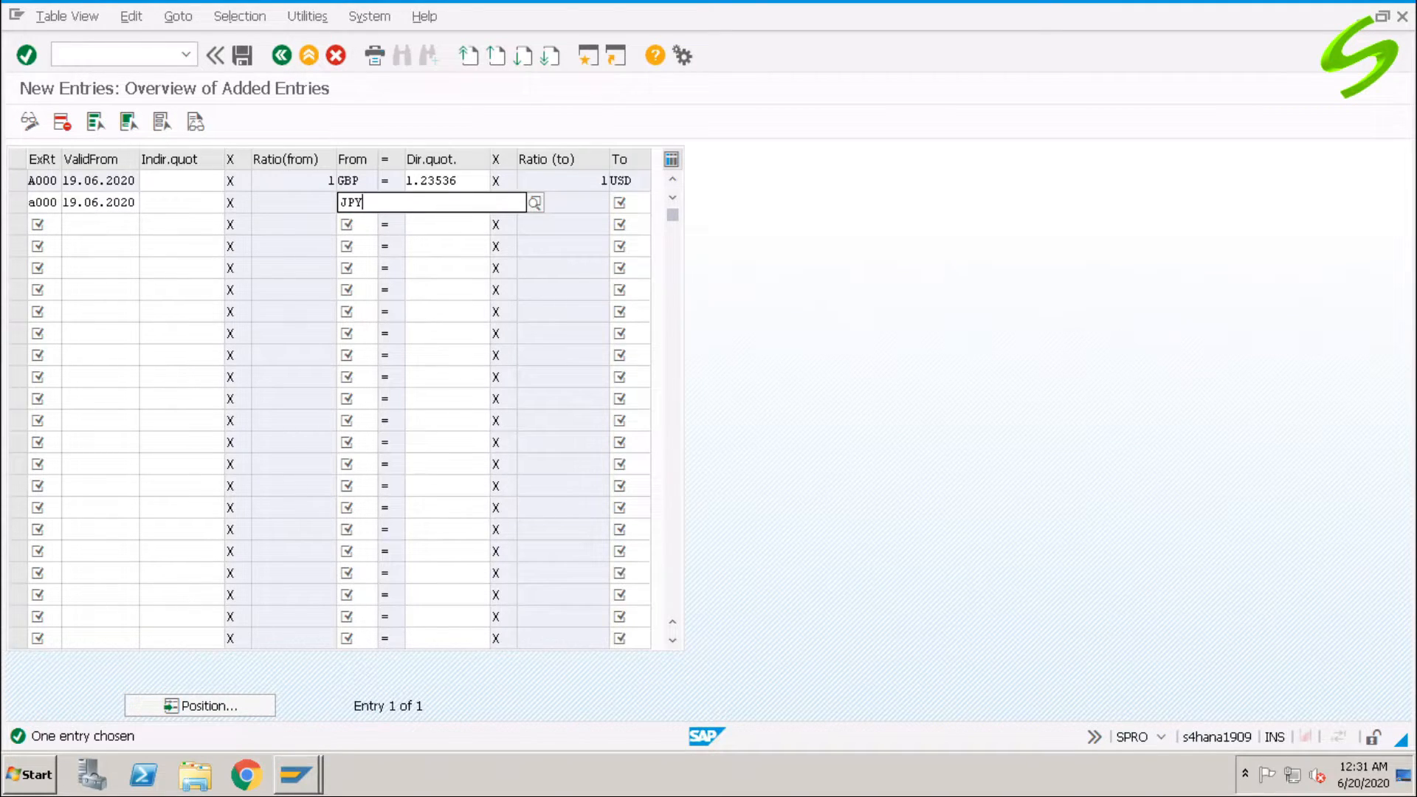
{"action": "key", "text": "Tab"}
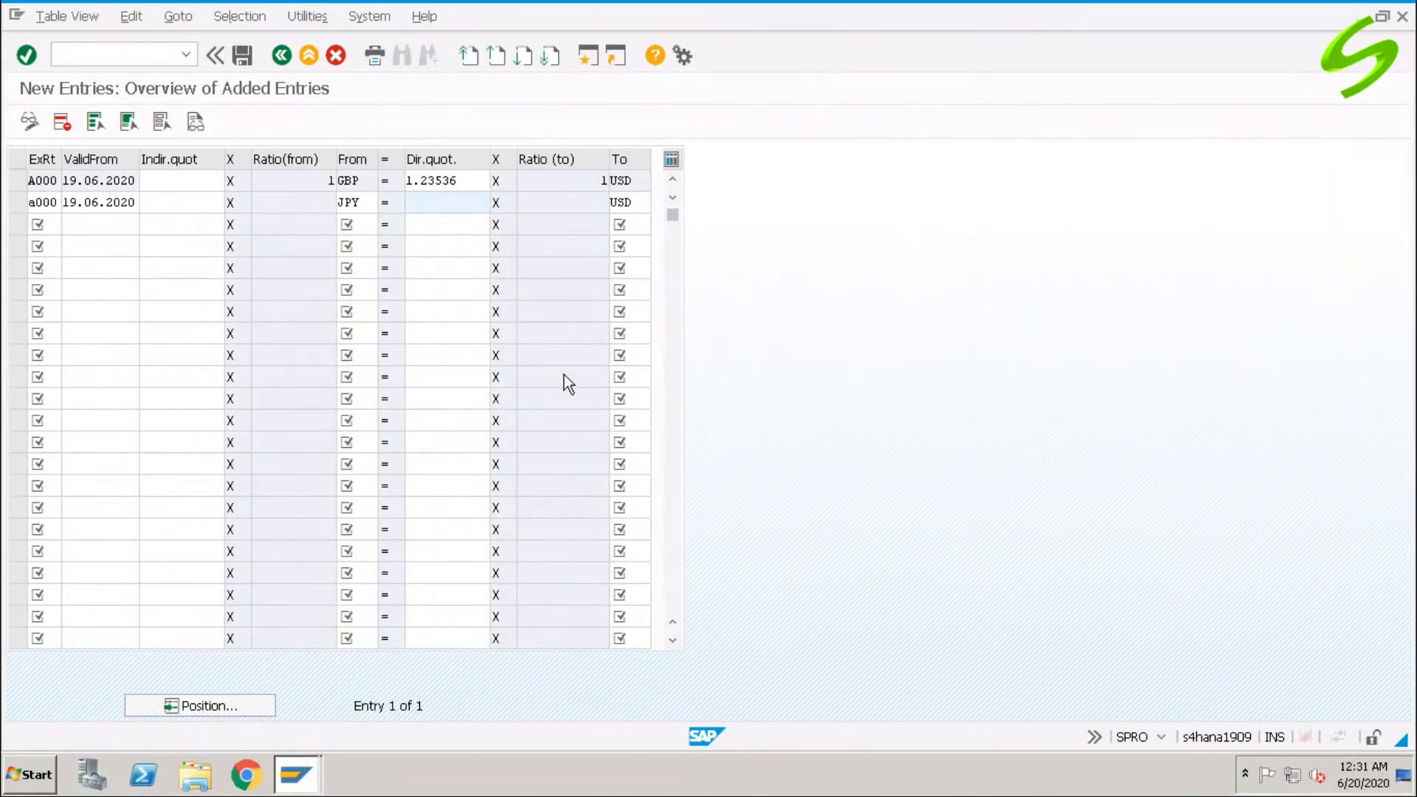
{"action": "type", "text": "0."}
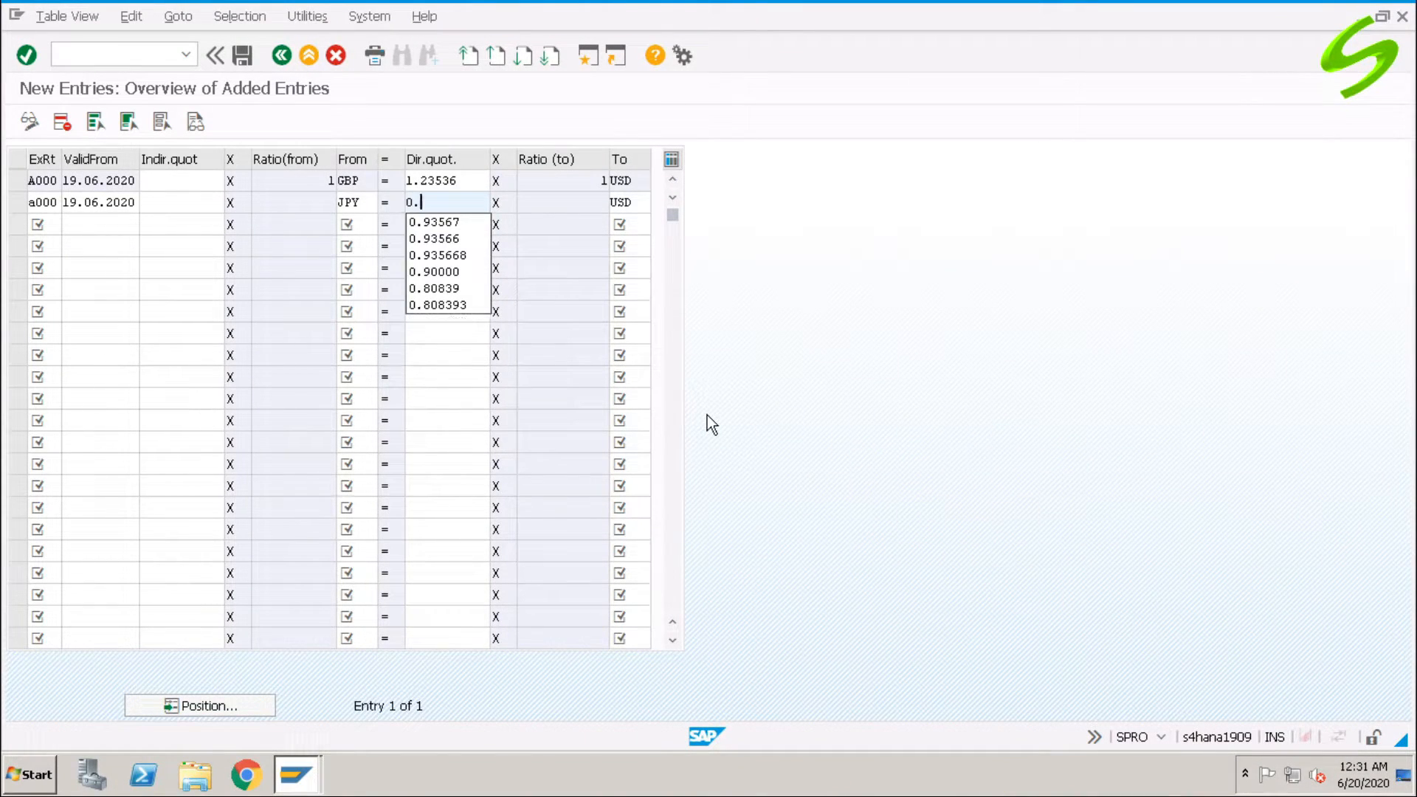
{"action": "type", "text": "93567"}
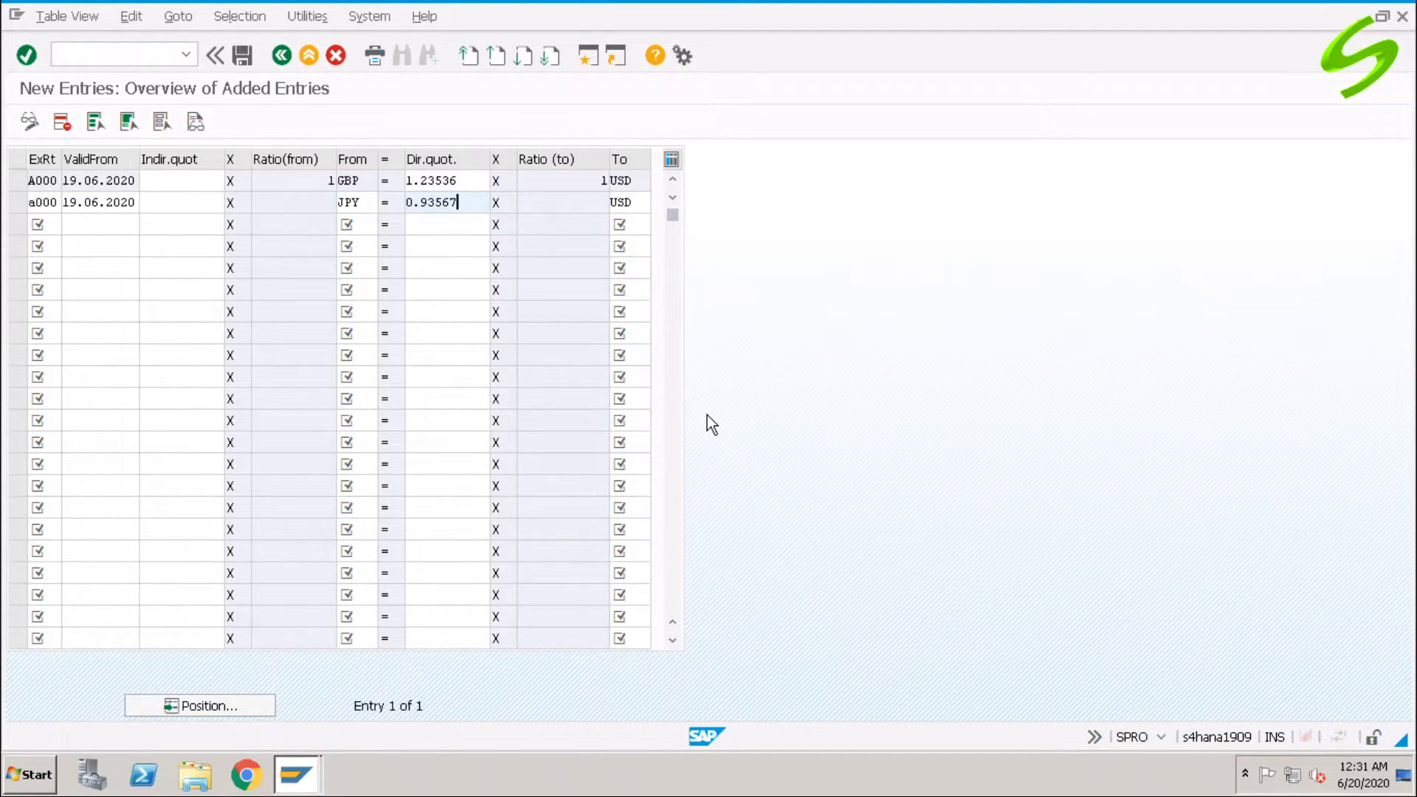
{"action": "key", "text": "Return"}
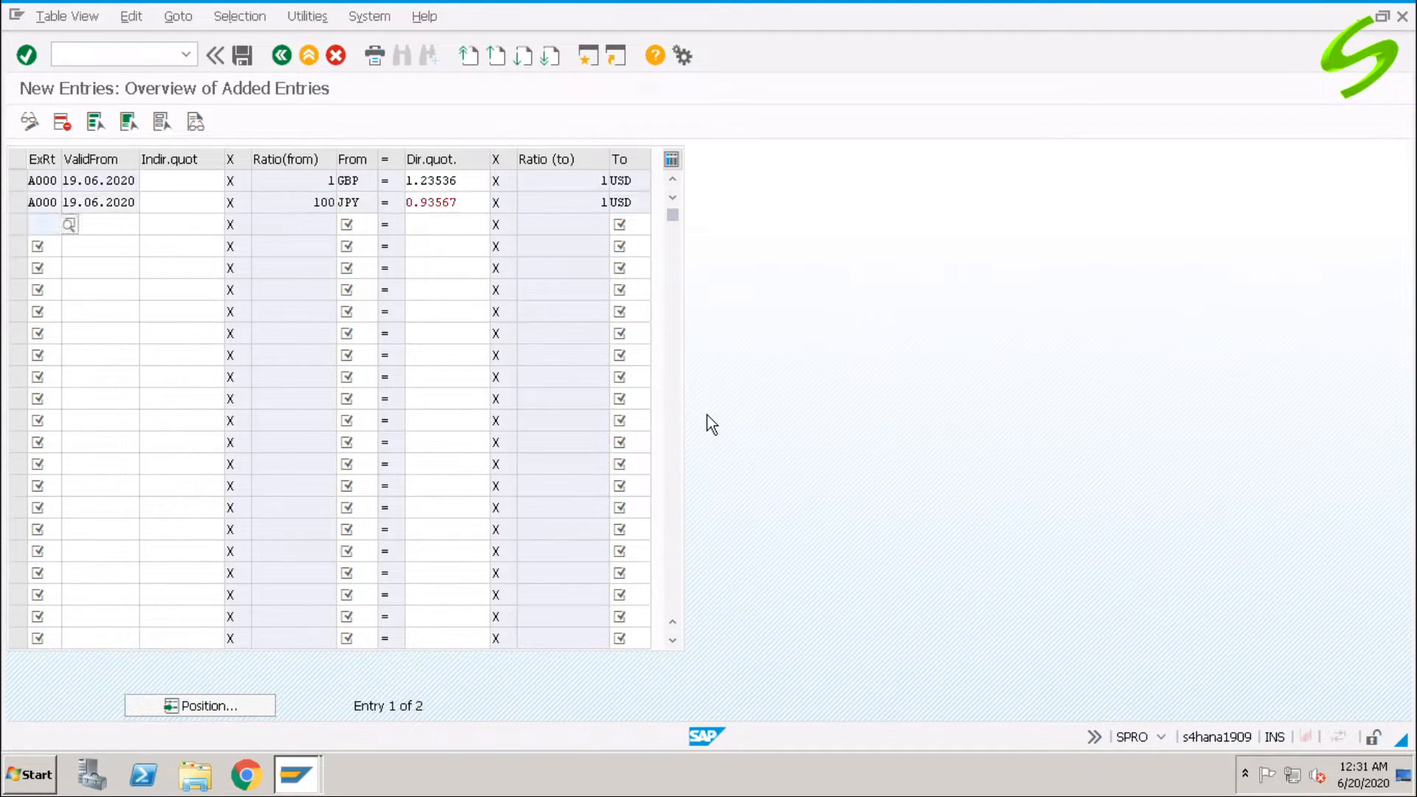
- Save the new exchange rates and go to transaction /newct
{"action": "key", "text": "ctrl+s"}
{"action": "left_click", "coordinate": [141, 54]}
{"action": "type", "text": "/n"}
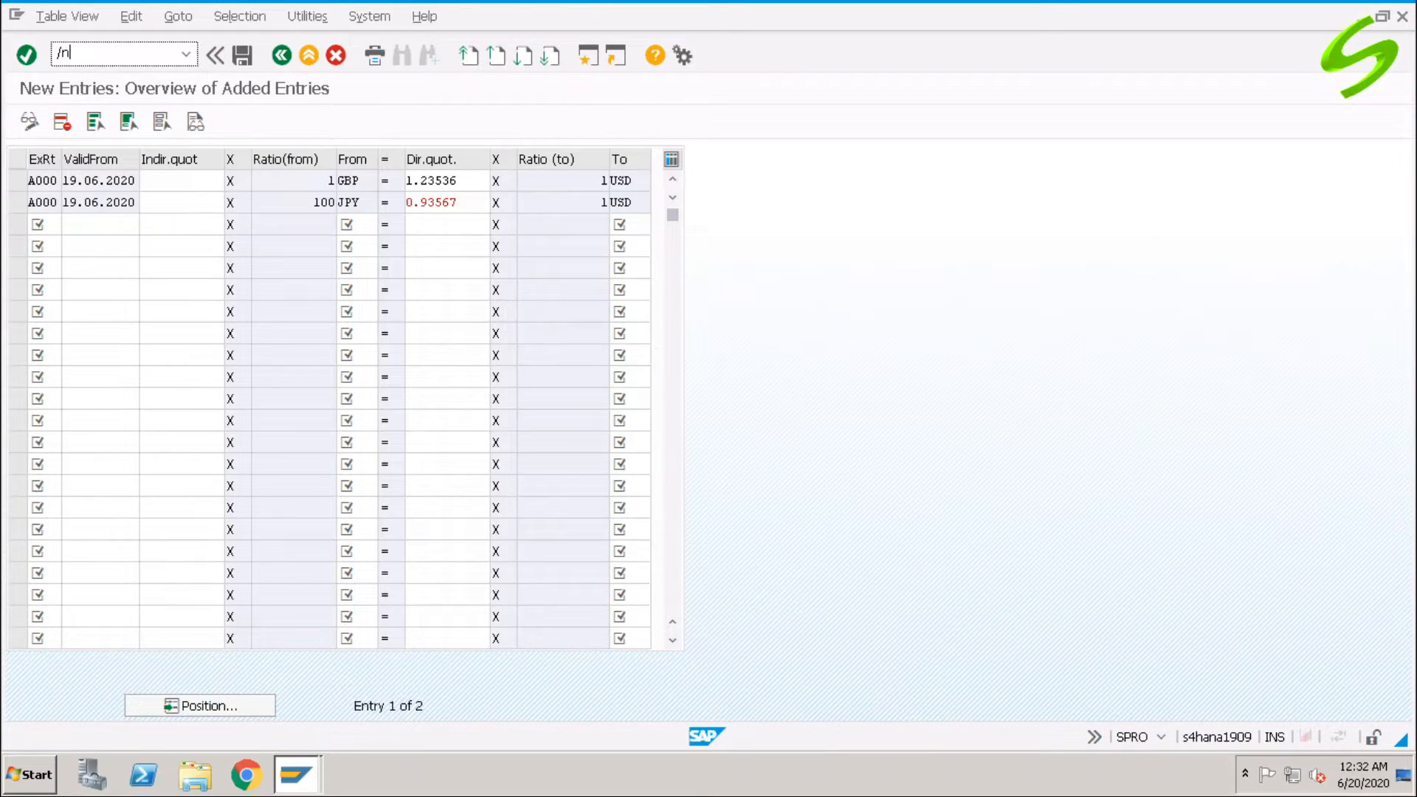
{"action": "type", "text": "ewct"}
{"action": "key", "text": "Return"}
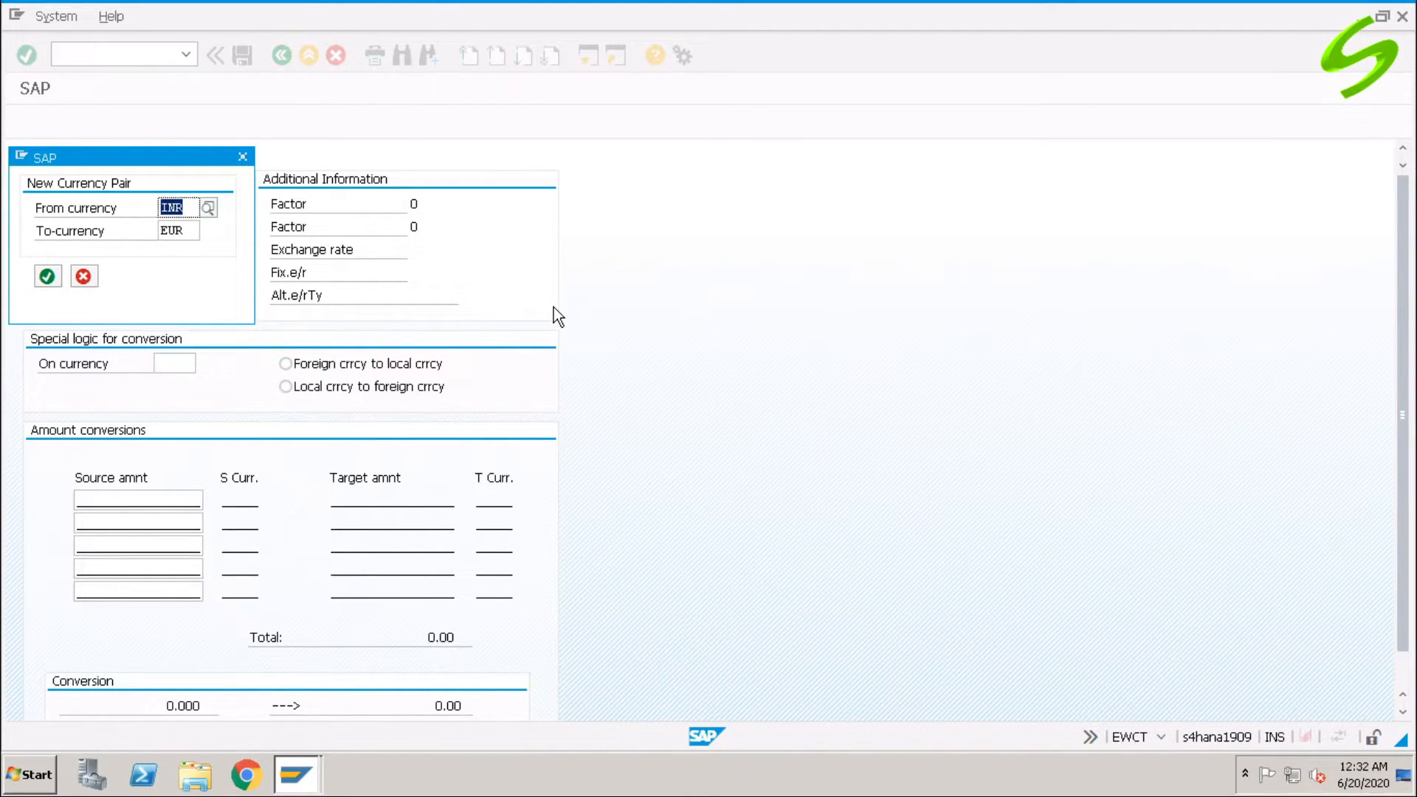
- Set up a test conversion from GBP to USD using exchange rate type a000
{"action": "type", "text": "gbp"}
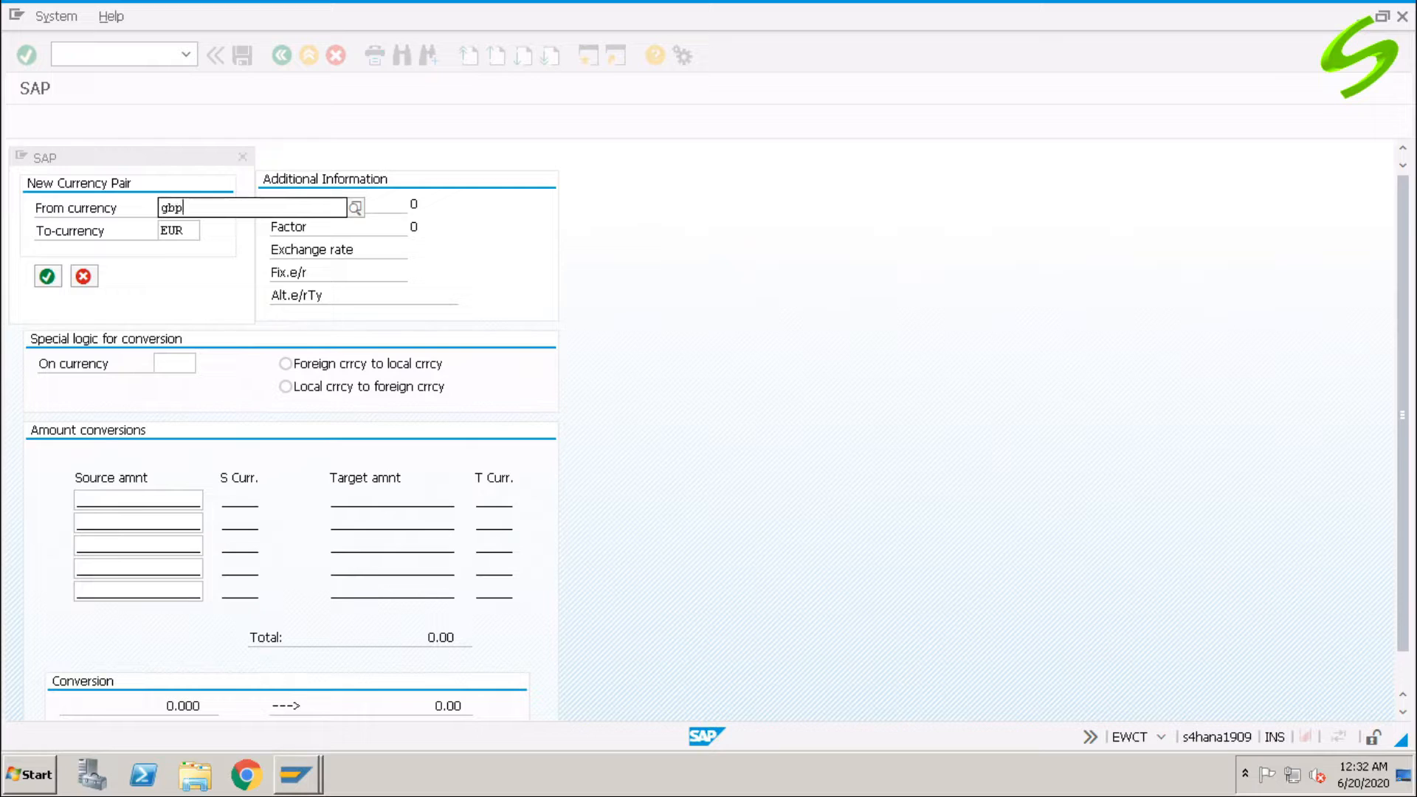
{"action": "key", "text": "Tab"}
{"action": "type", "text": "usd"}
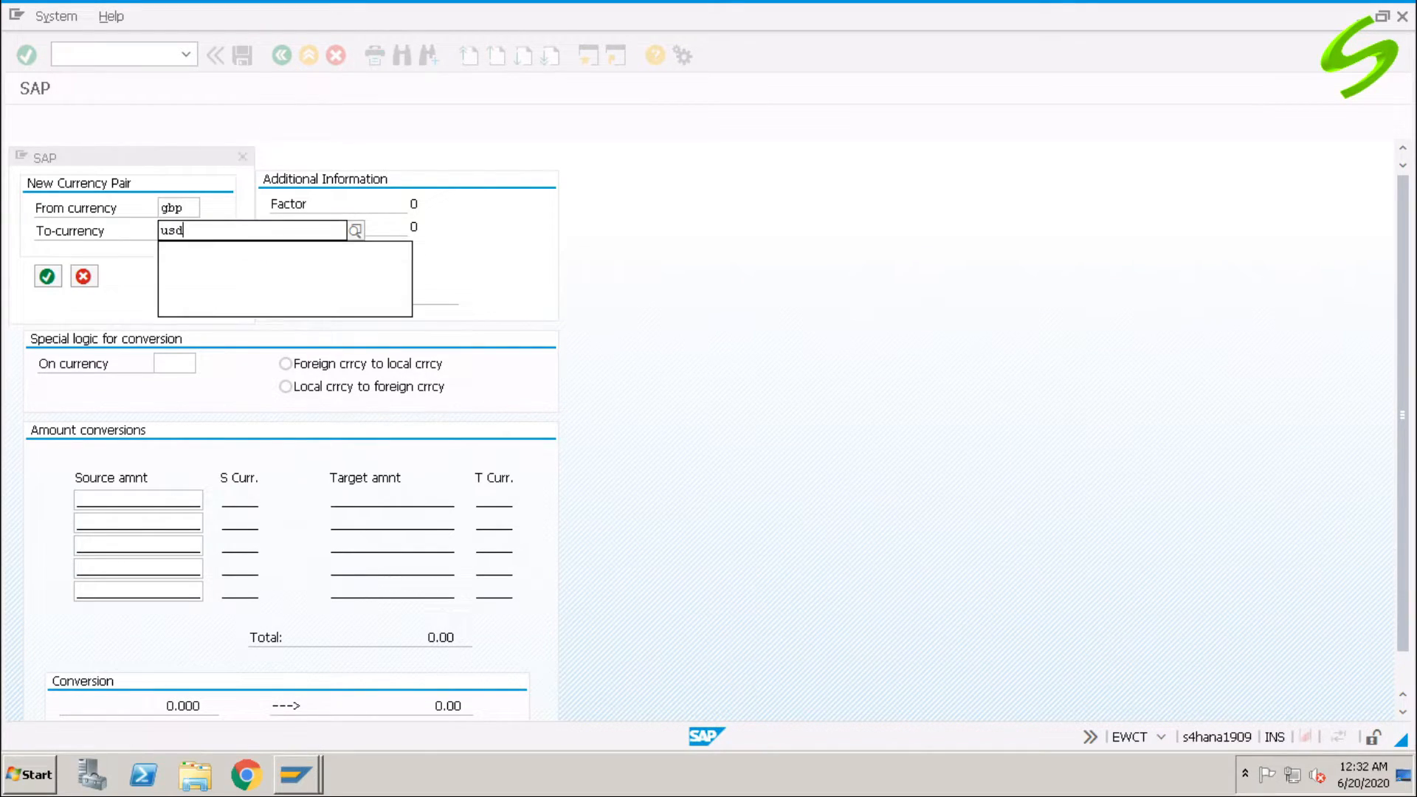
{"action": "key", "text": "Return"}
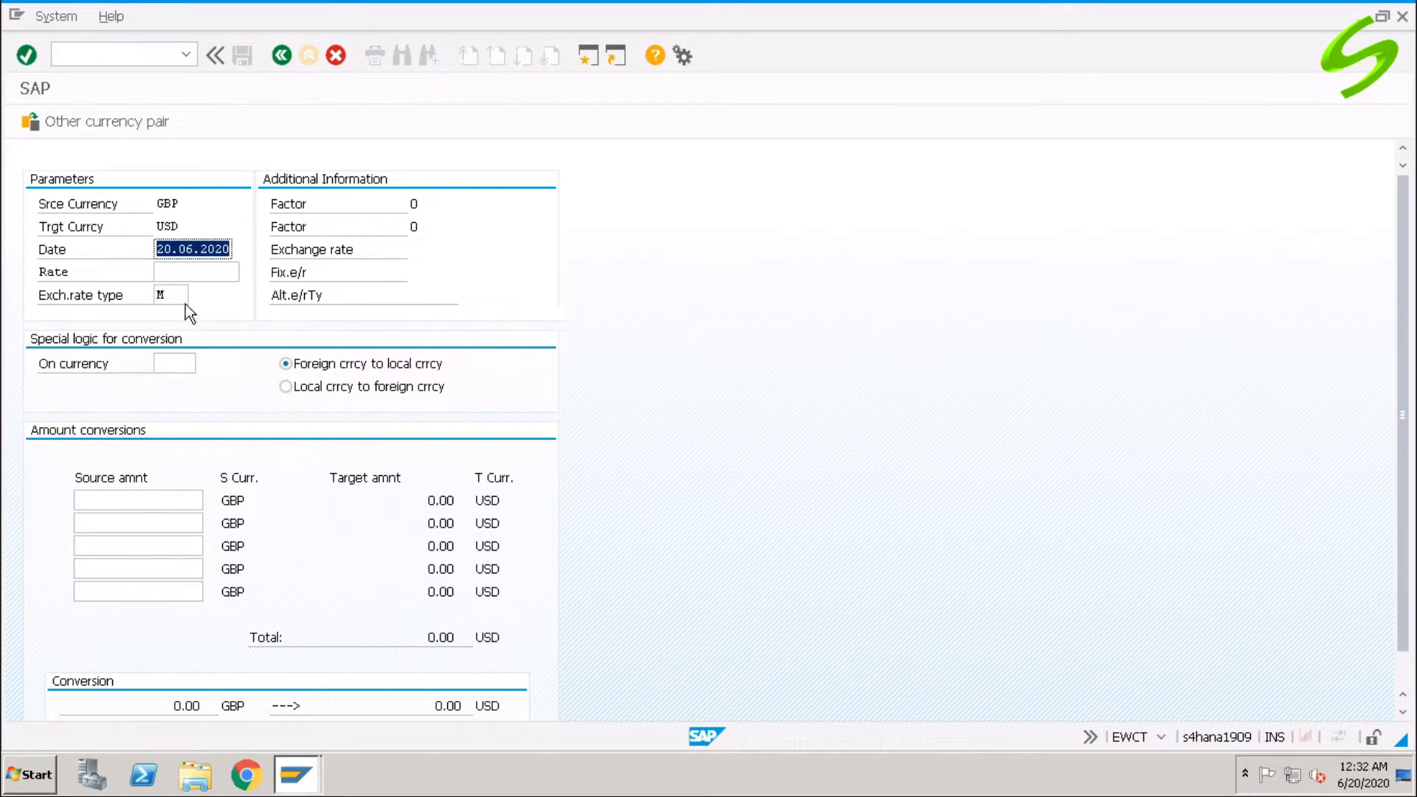
{"action": "left_click", "coordinate": [161, 296]}
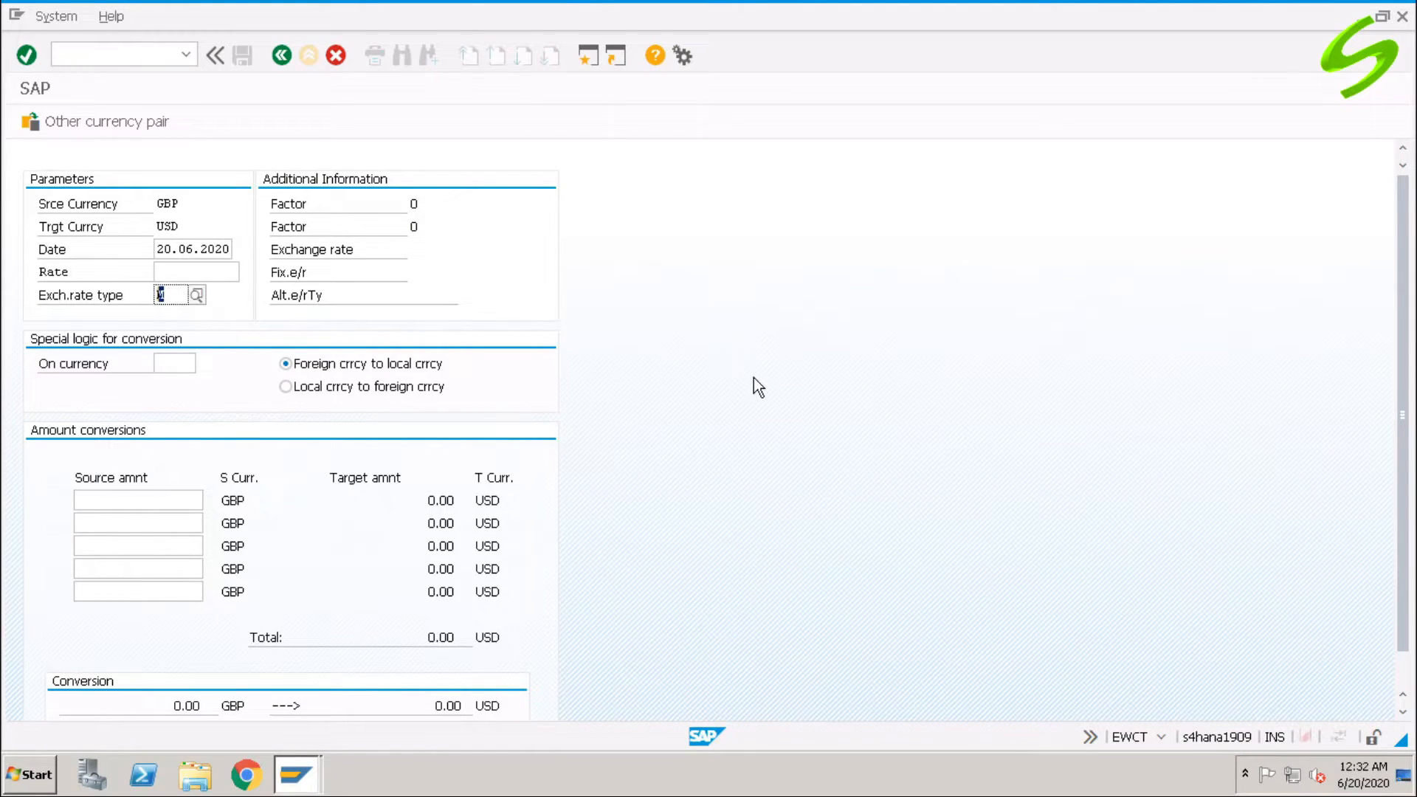
{"action": "type", "text": "a000"}
{"action": "key", "text": "Return"}
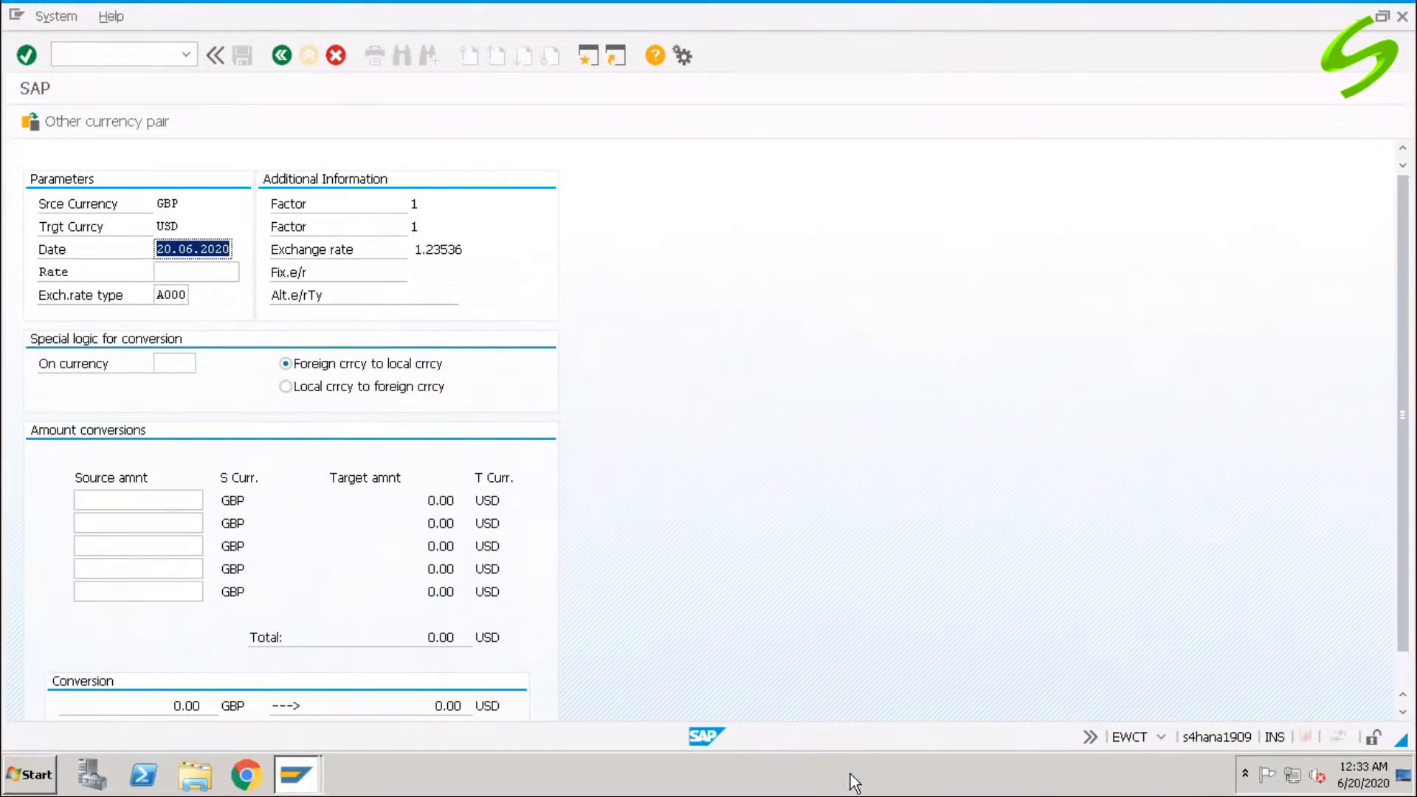
- Convert a source amount of 1 GBP to USD
{"action": "left_click", "coordinate": [161, 505]}
{"action": "type", "text": "1"}
{"action": "key", "text": "Tab"}
{"action": "type", "text": "1"}
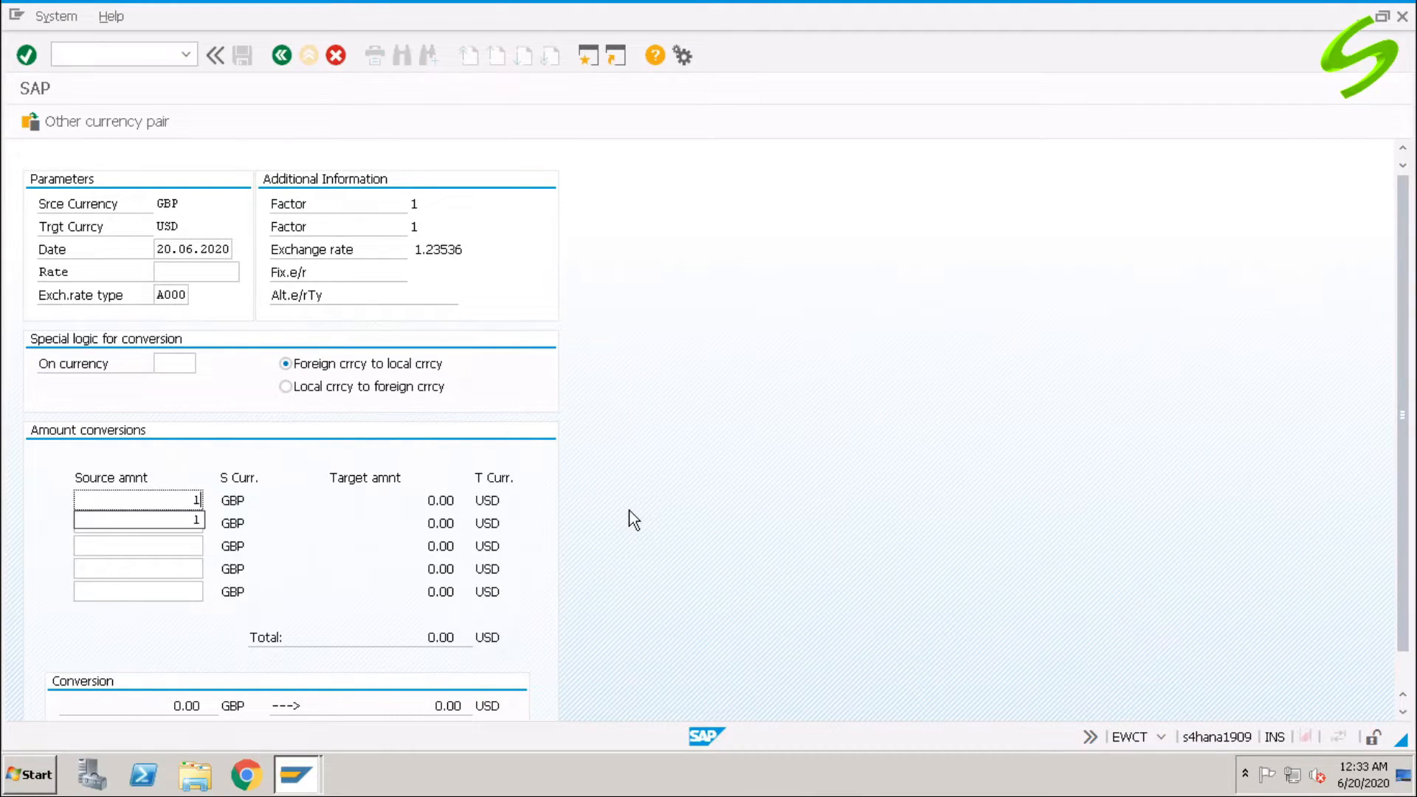
{"action": "key", "text": "BackSpace"}
{"action": "key", "text": "Return"}
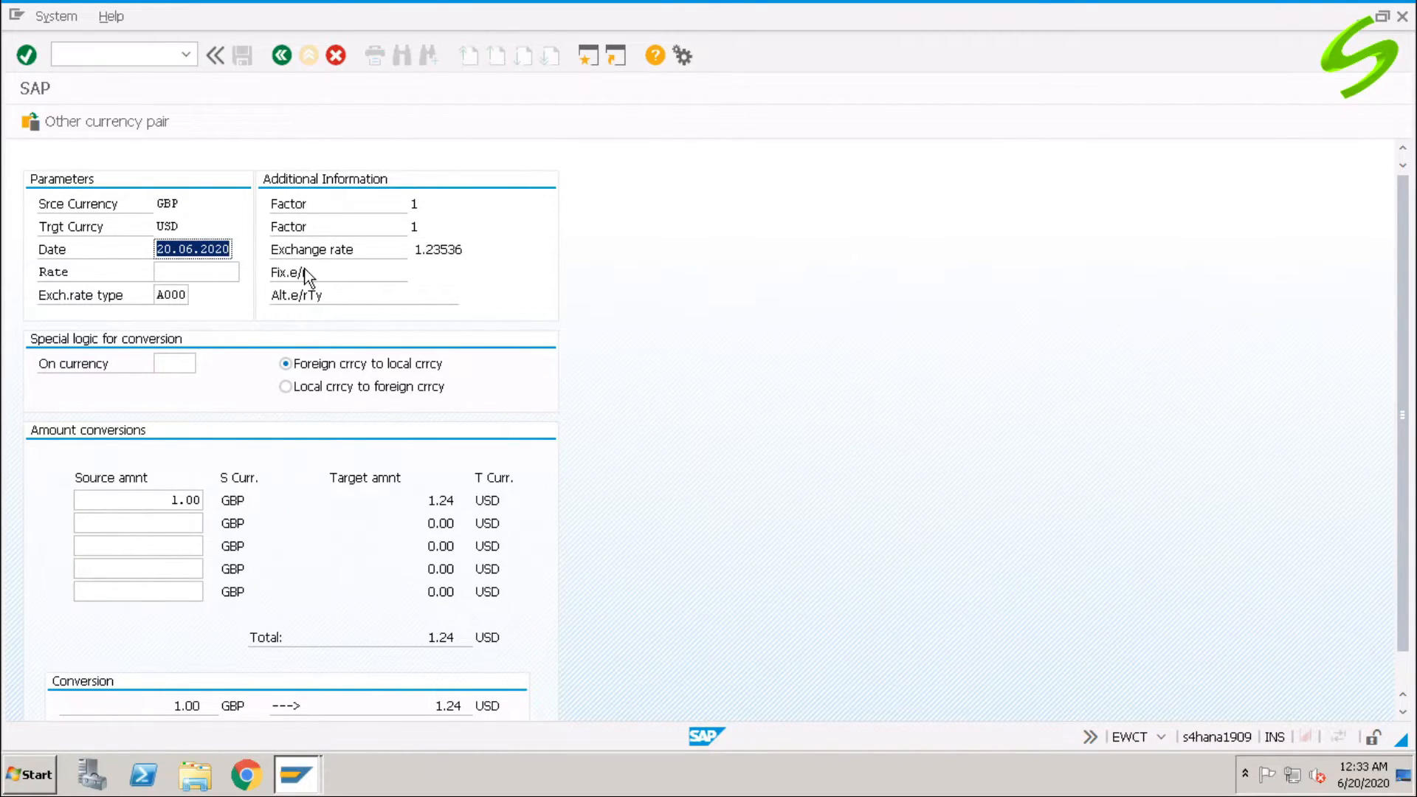
- Change the currency pair to USD to GBP and convert a source amount of 1.00 USD
{"action": "left_click", "coordinate": [109, 124]}
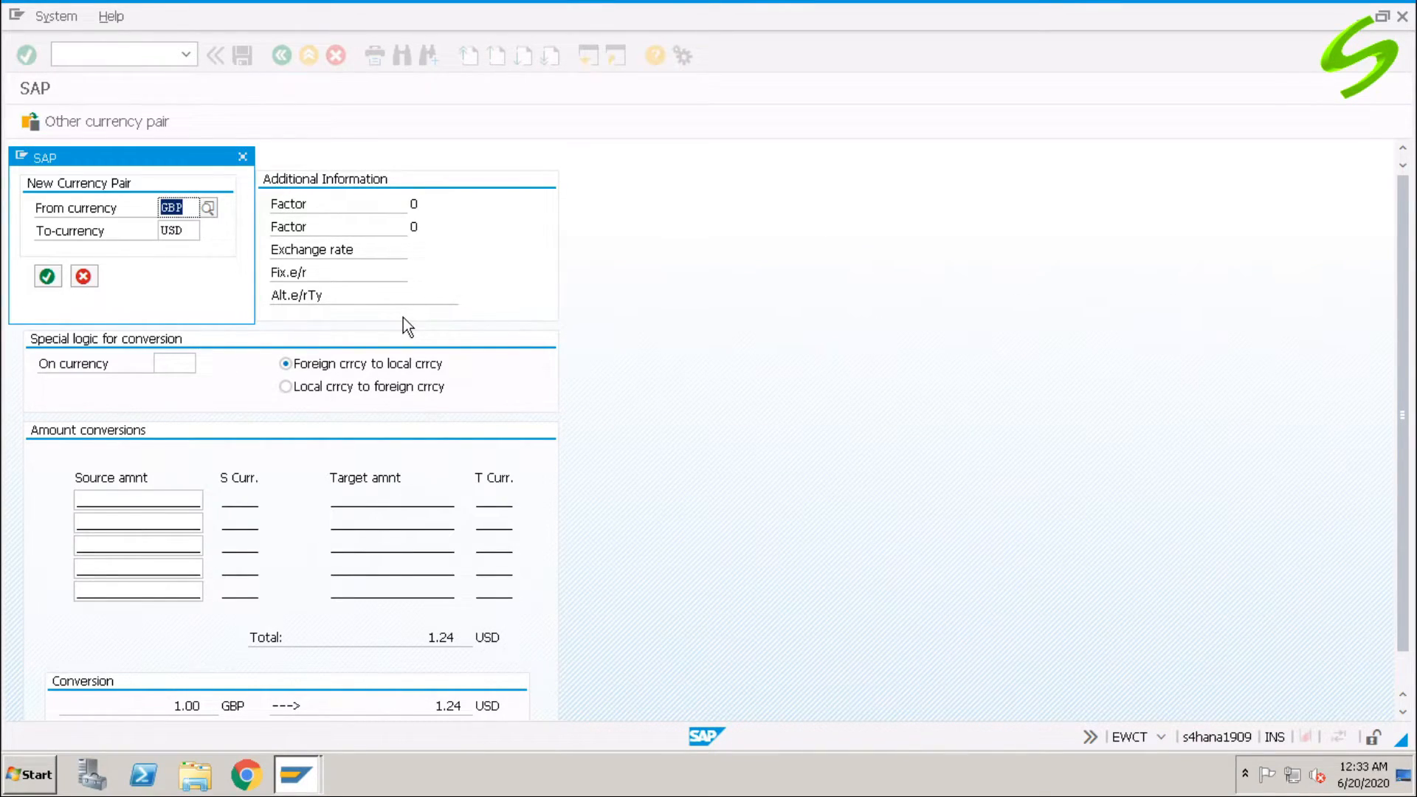
{"action": "type", "text": "usd"}
{"action": "key", "text": "Tab"}
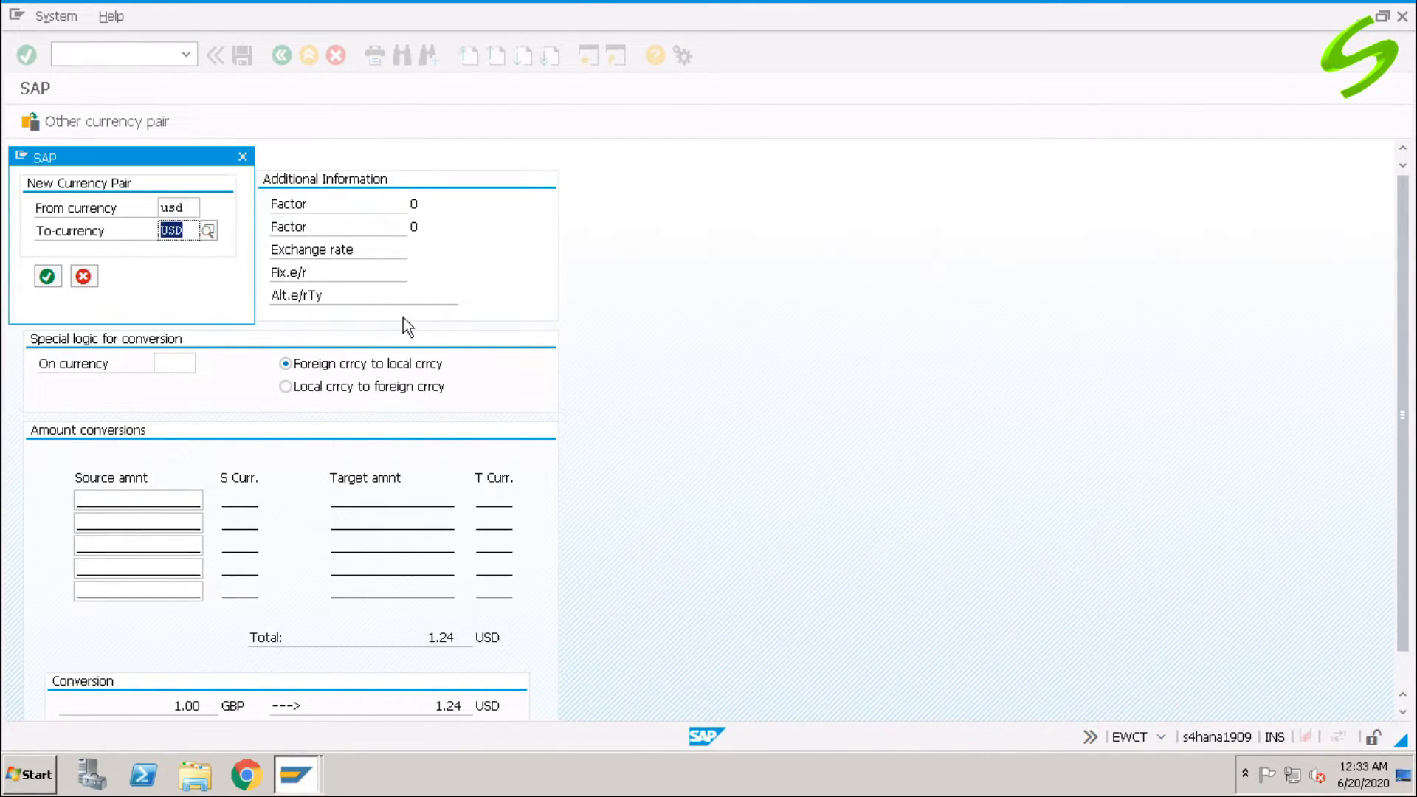
{"action": "type", "text": "gbp"}
{"action": "key", "text": "Return"}
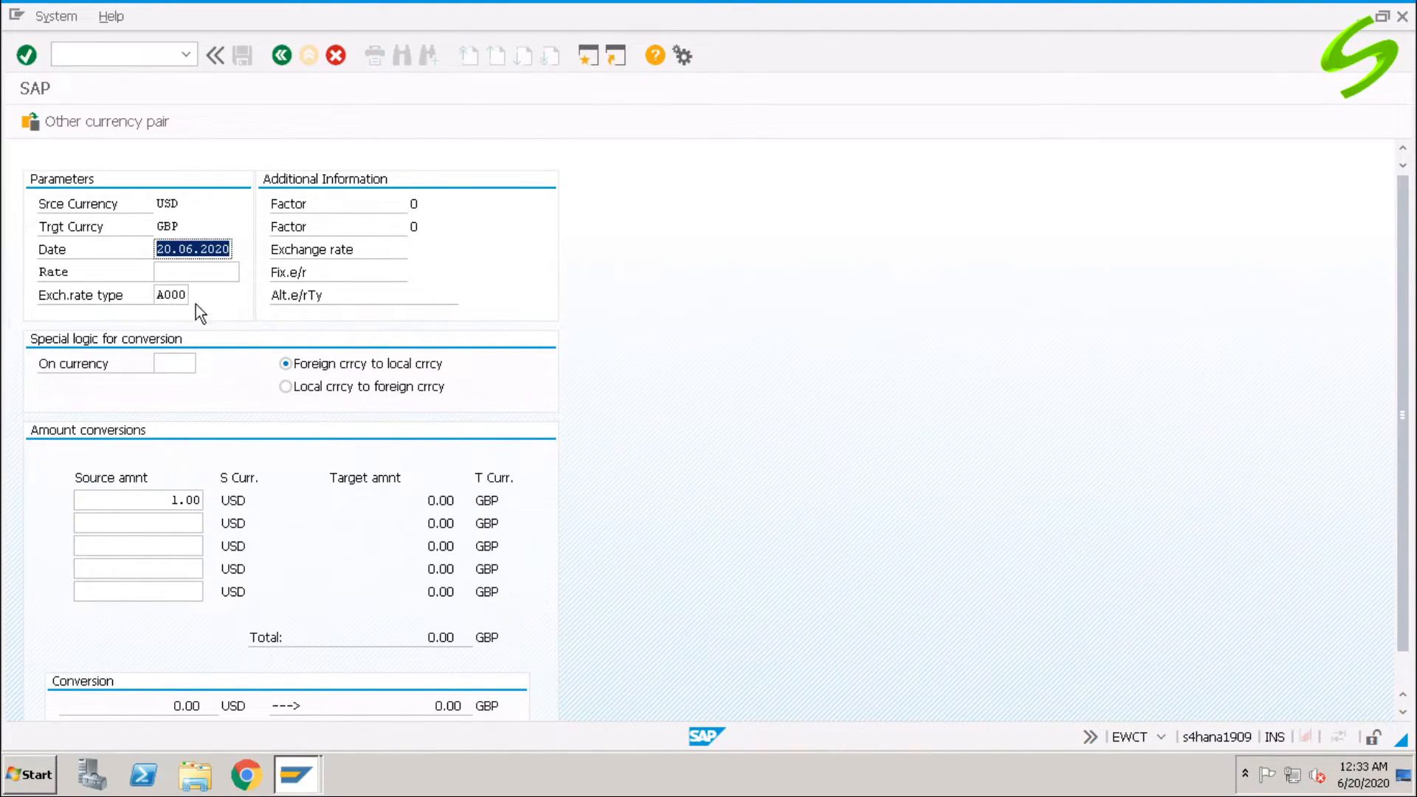
{"action": "left_click", "coordinate": [171, 502]}
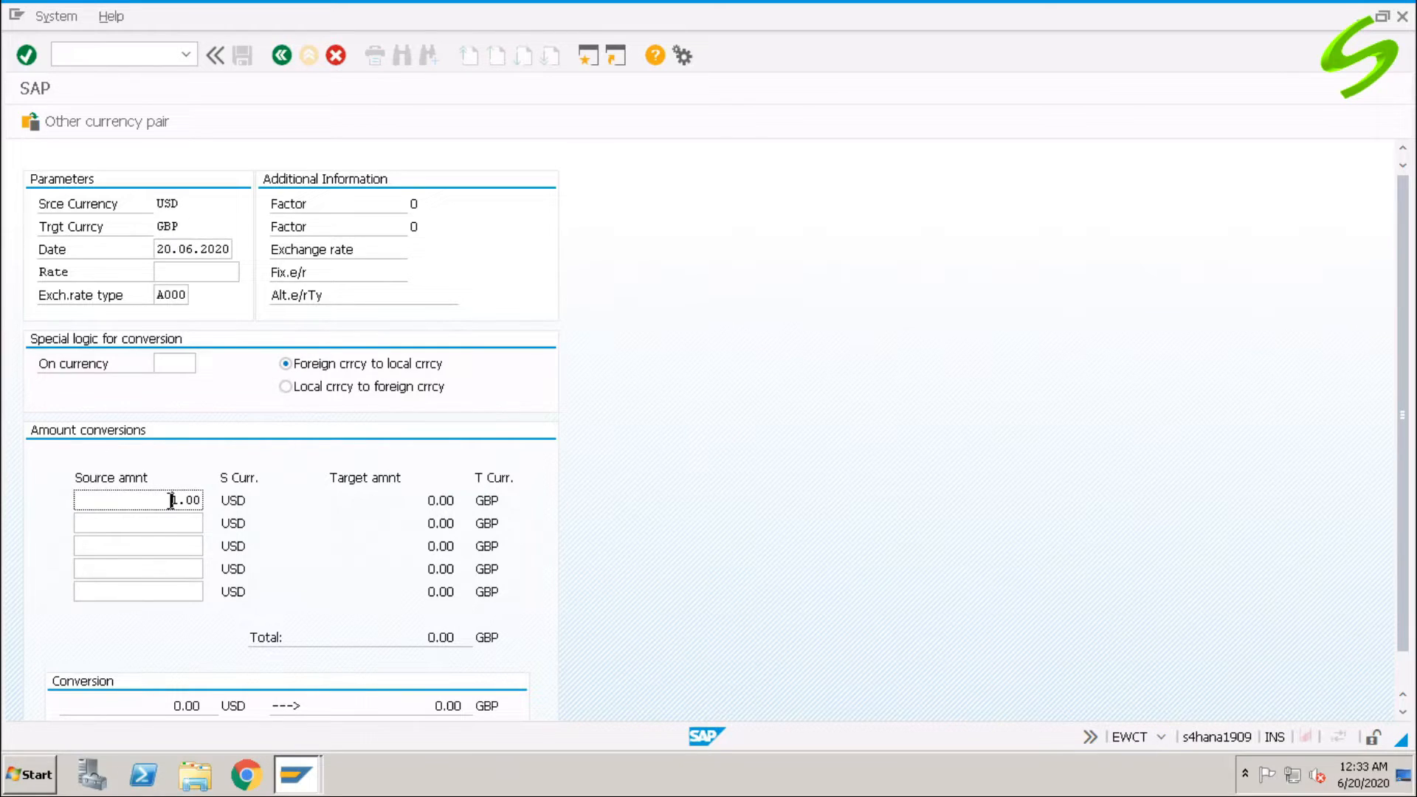
{"action": "key", "text": "Return"}
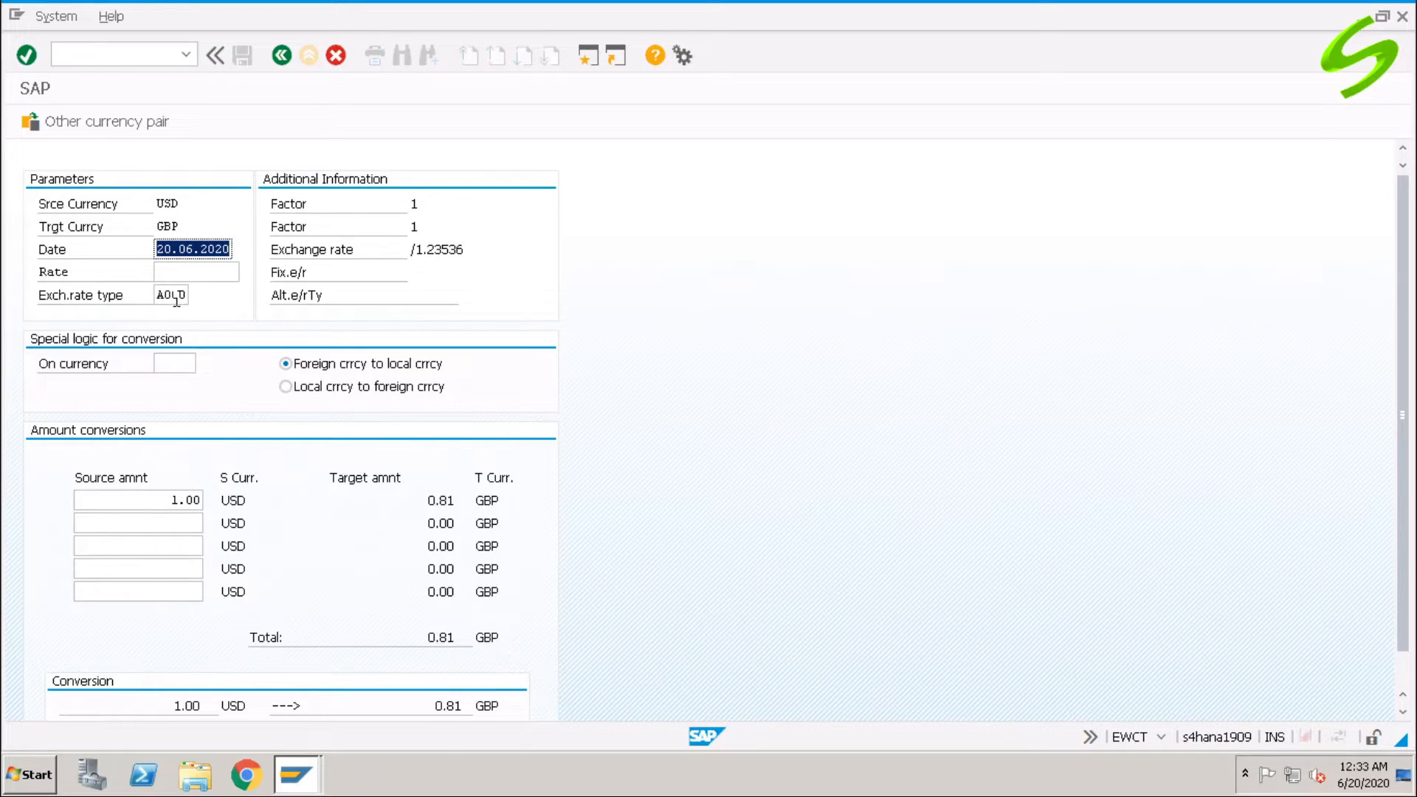
- Change the currency pair to JPY to USD and convert a source amount of 100 JPY
{"action": "left_click", "coordinate": [135, 135]}
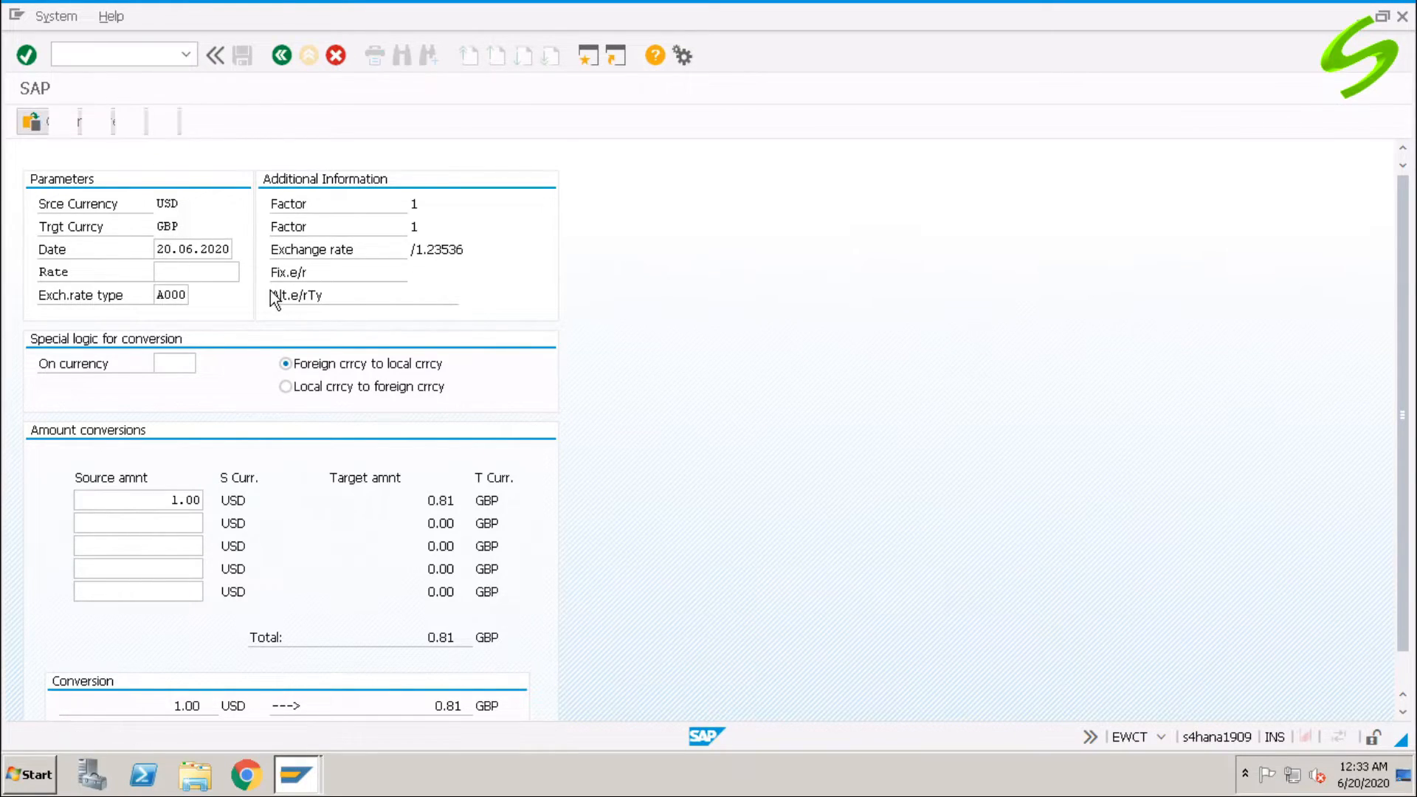
{"action": "type", "text": "jpy"}
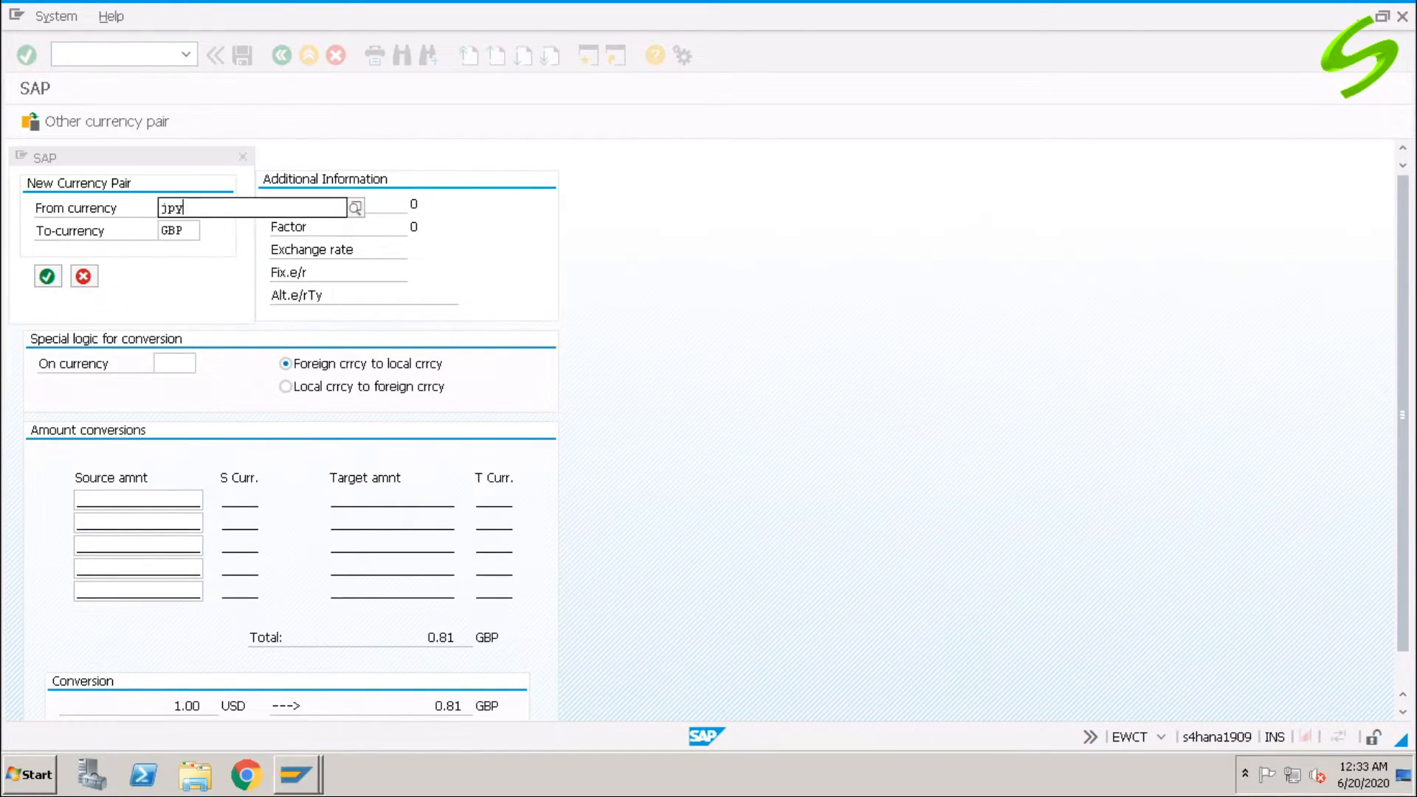
{"action": "key", "text": "Tab"}
{"action": "type", "text": "usd"}
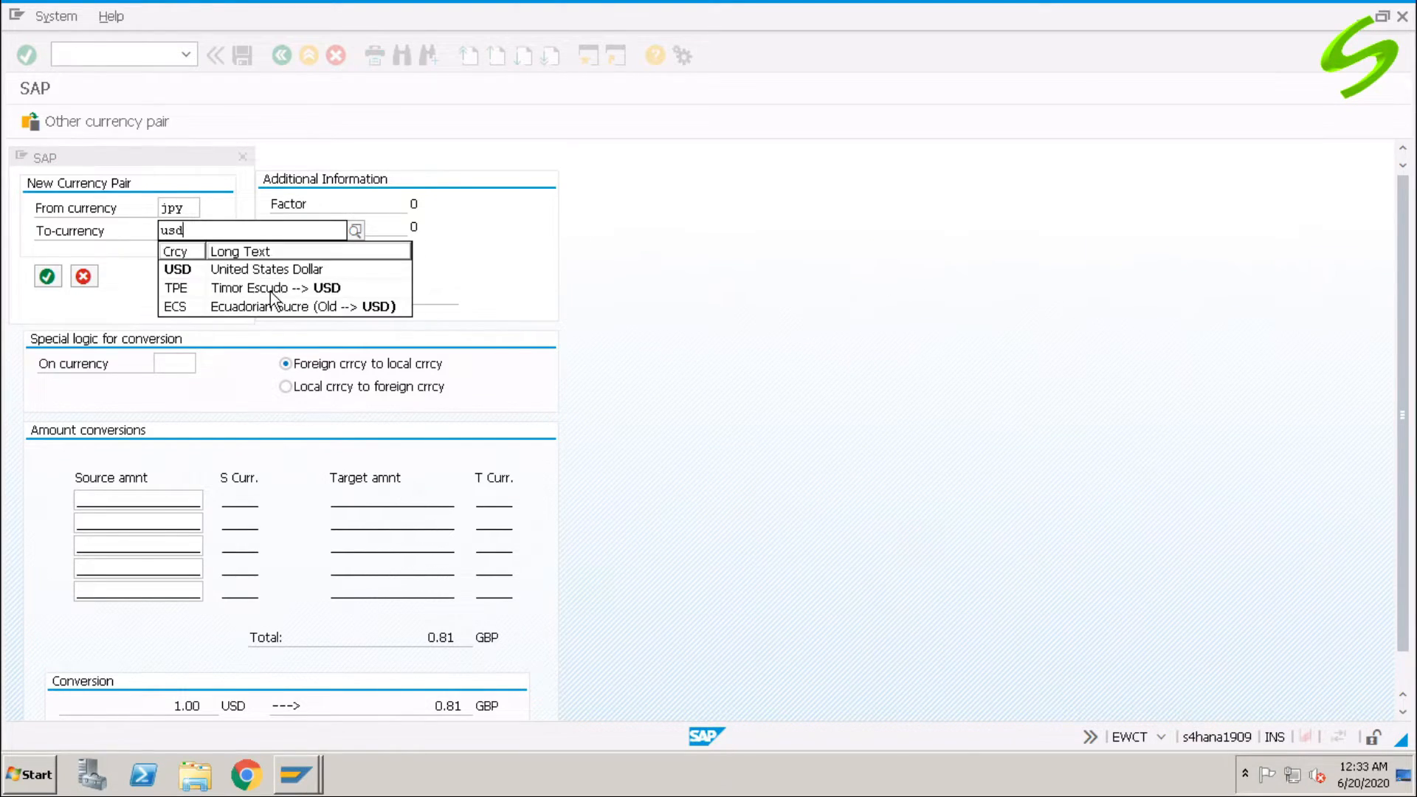
{"action": "key", "text": "Return"}
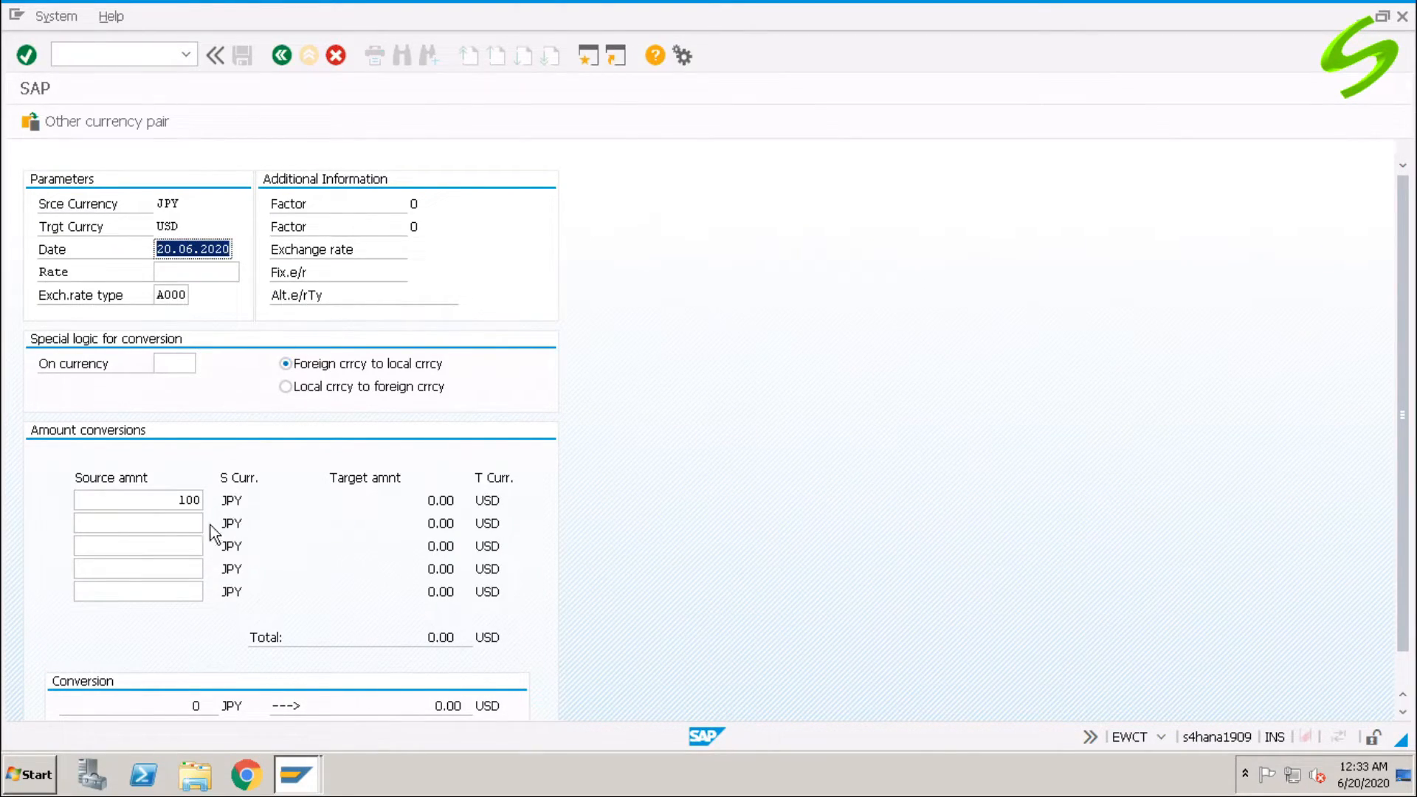
{"action": "left_click", "coordinate": [174, 501]}
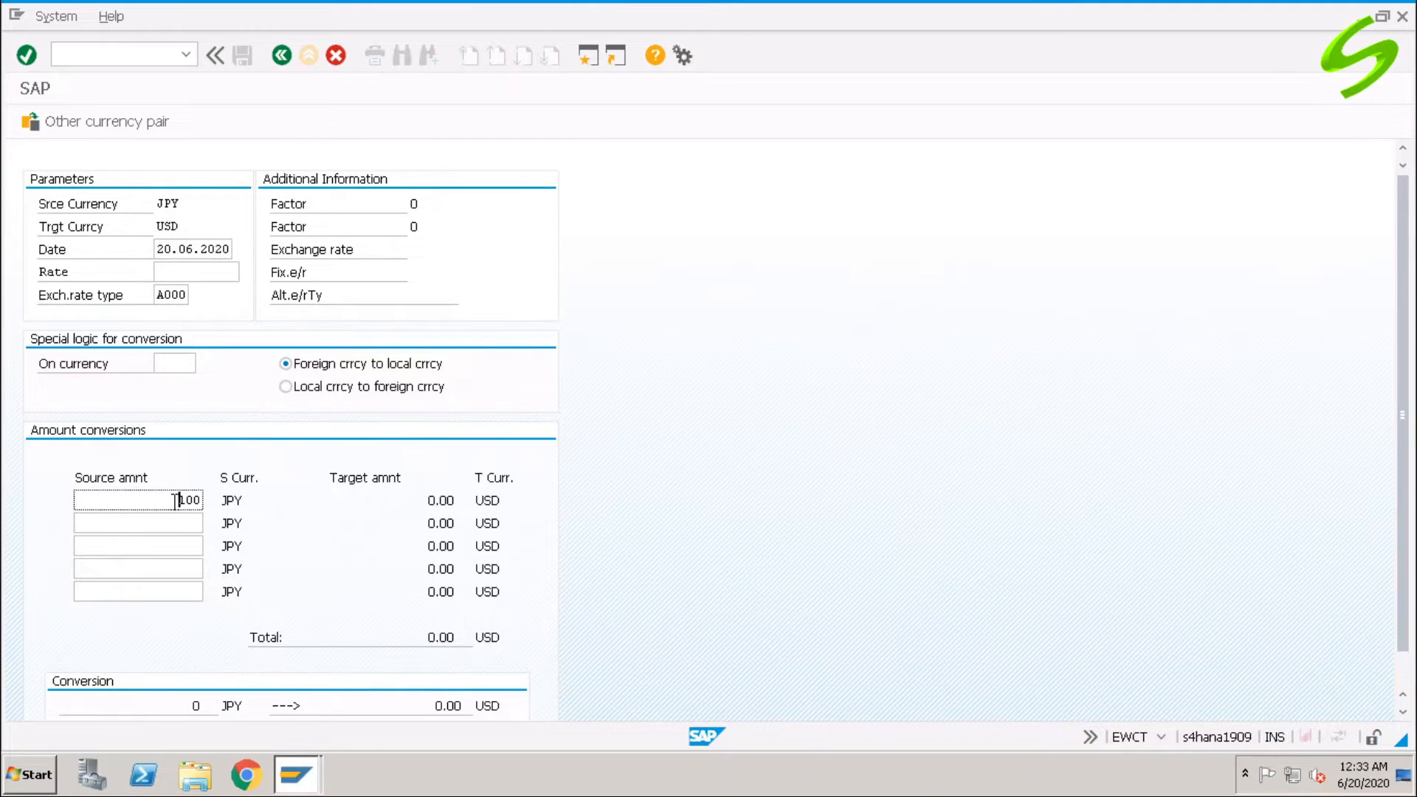
{"action": "key", "text": "Return"}
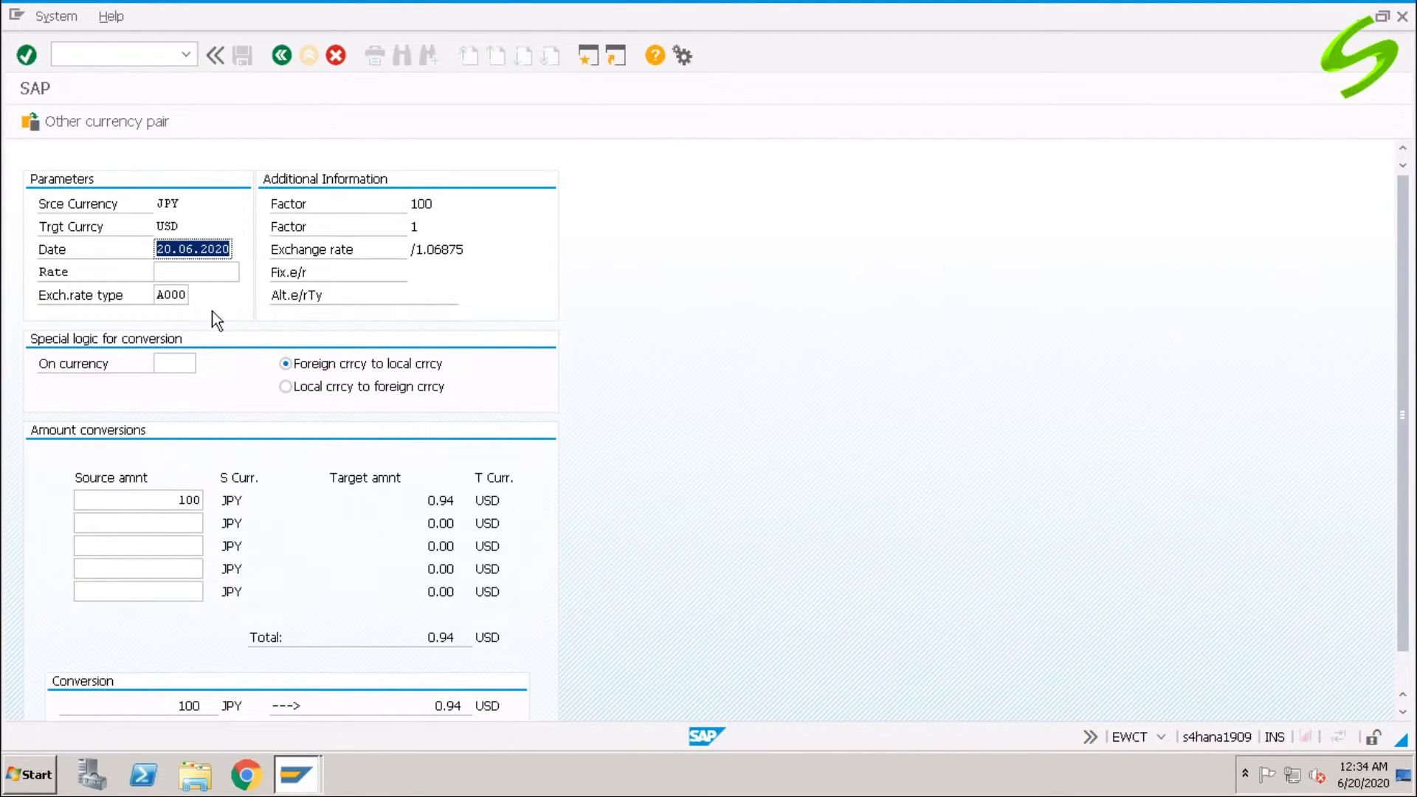
- Change the currency pair to GBP to JPY and convert a source amount of 1.00 GBP
{"action": "left_click", "coordinate": [117, 123]}
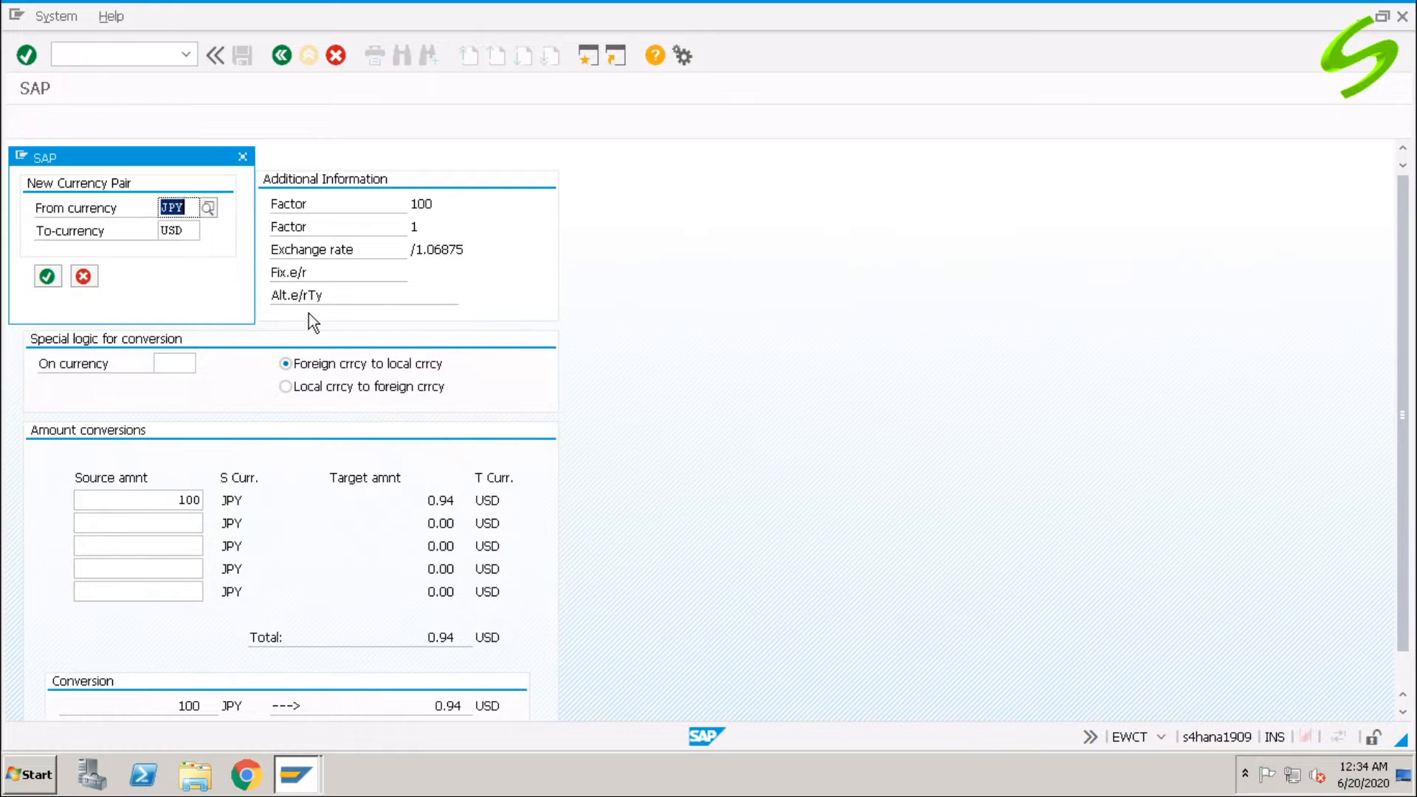
{"action": "type", "text": "gbp"}
{"action": "key", "text": "Tab"}
{"action": "type", "text": "jpy"}
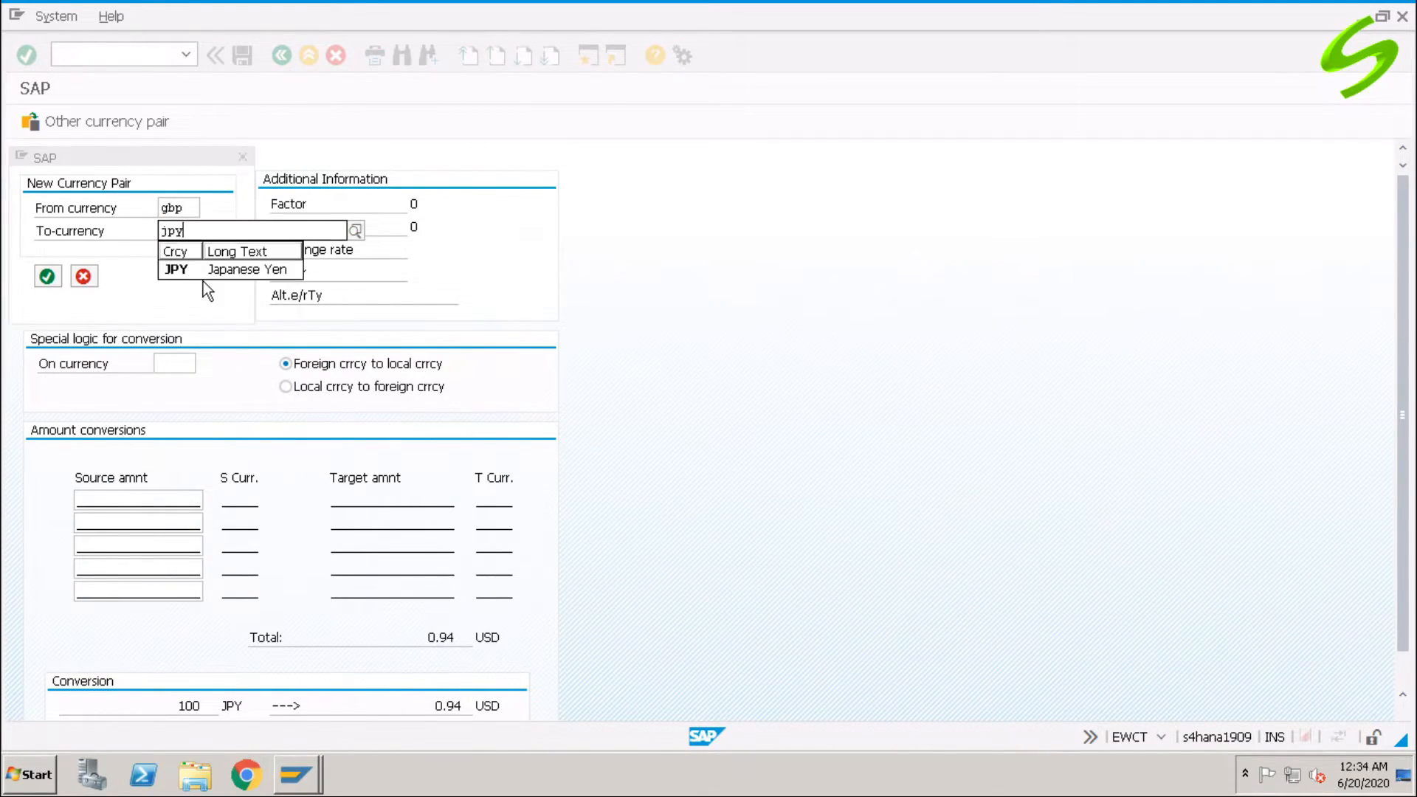
{"action": "key", "text": "Return"}
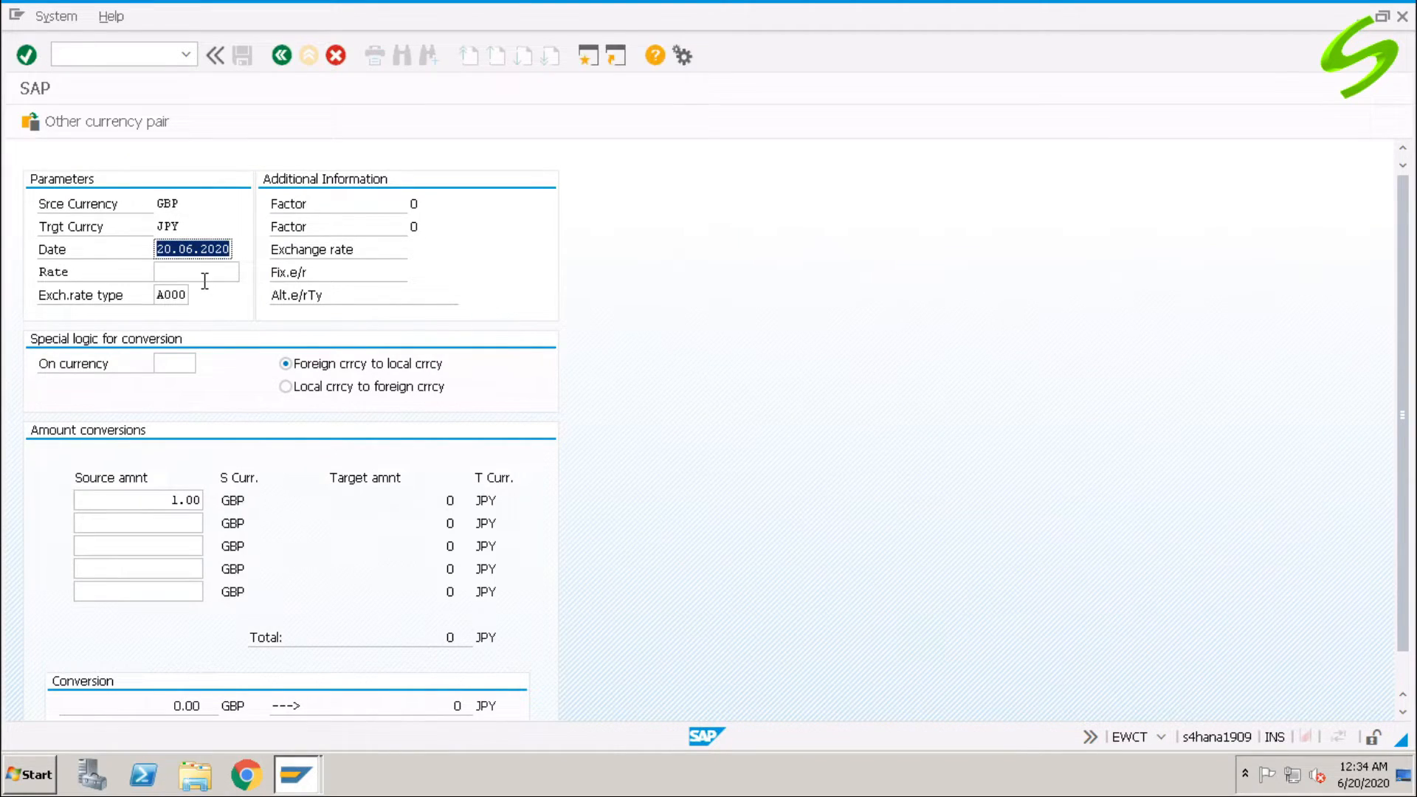
{"action": "left_click", "coordinate": [170, 501]}
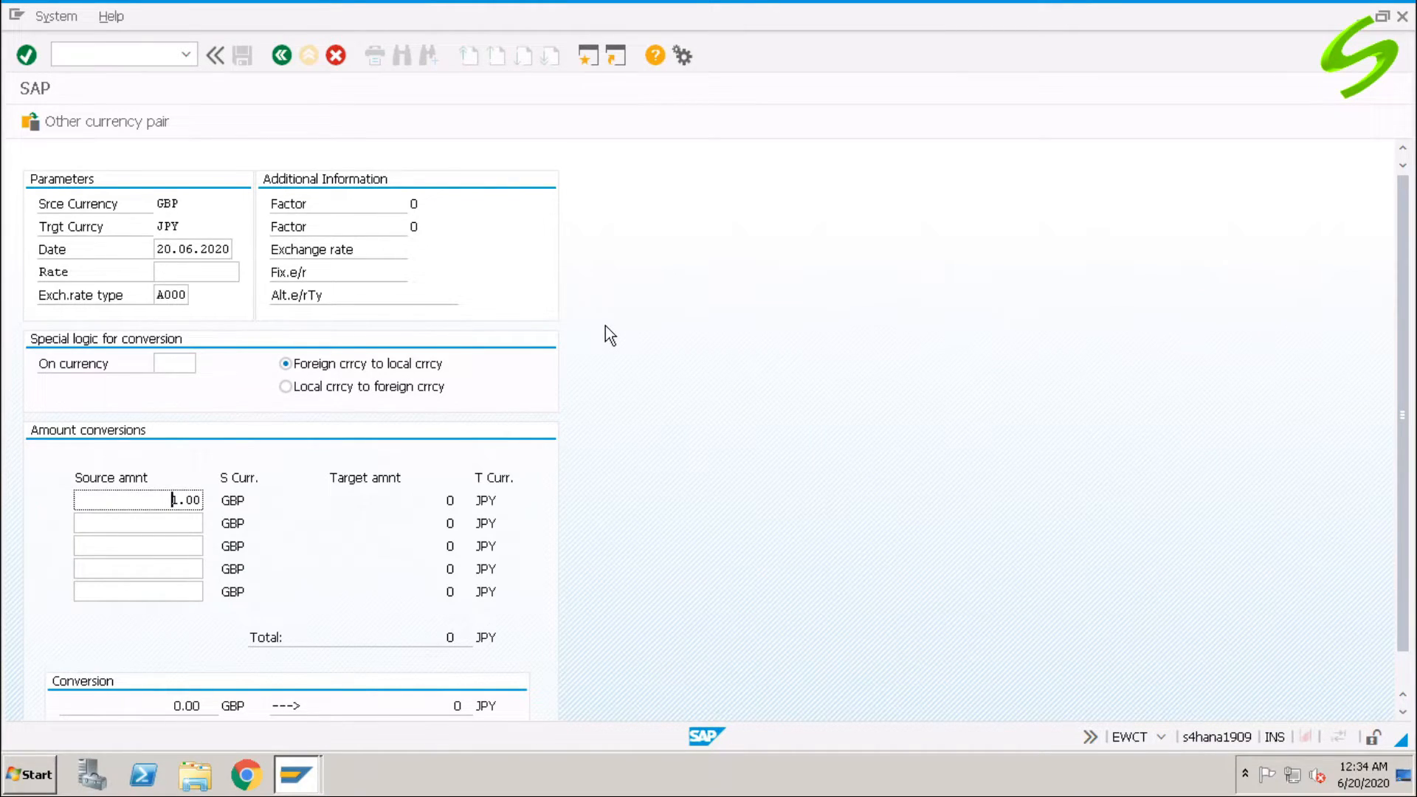
{"action": "key", "text": "Return"}
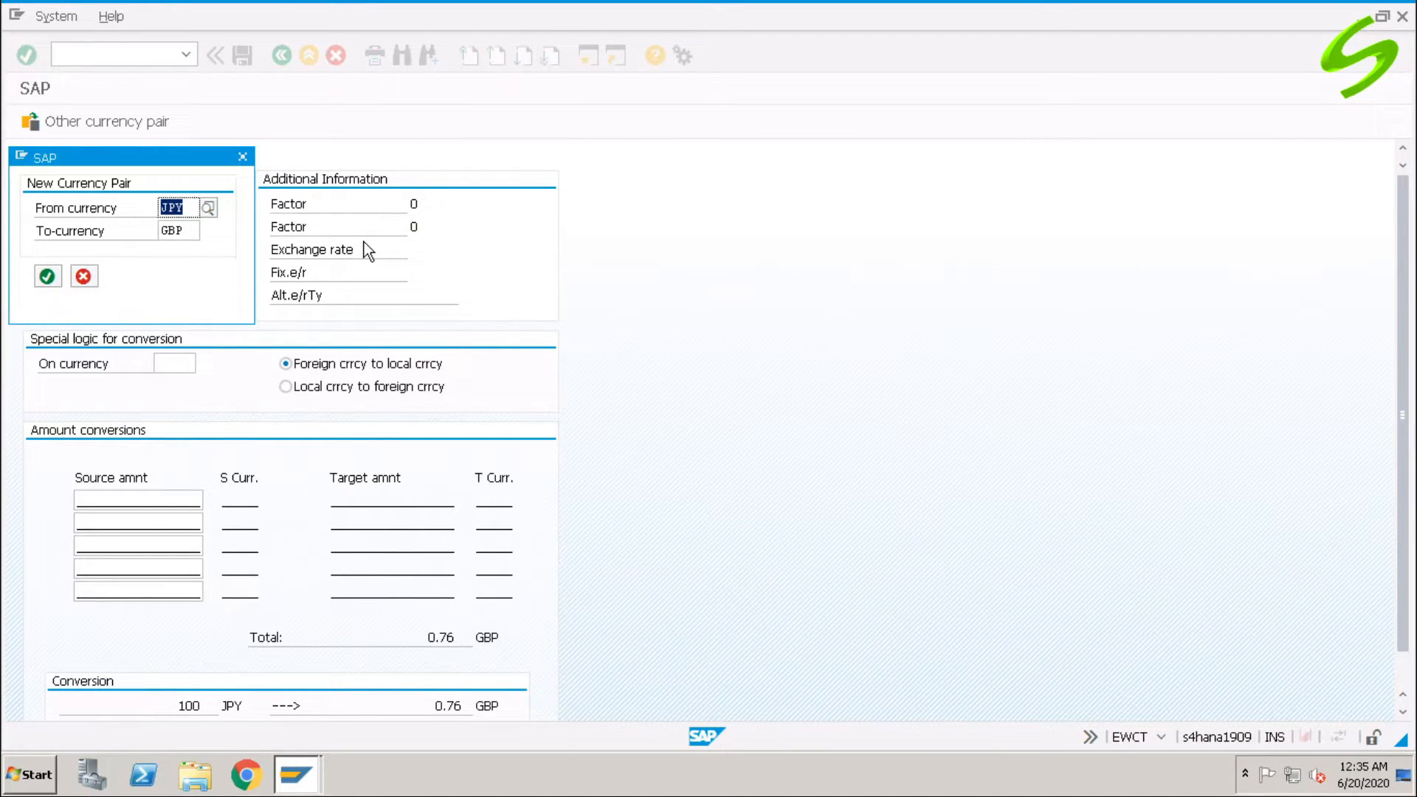
- Change the currency pair to JPY to GBP and convert a source amount of 100 JPY
{"action": "key", "text": "Return"}
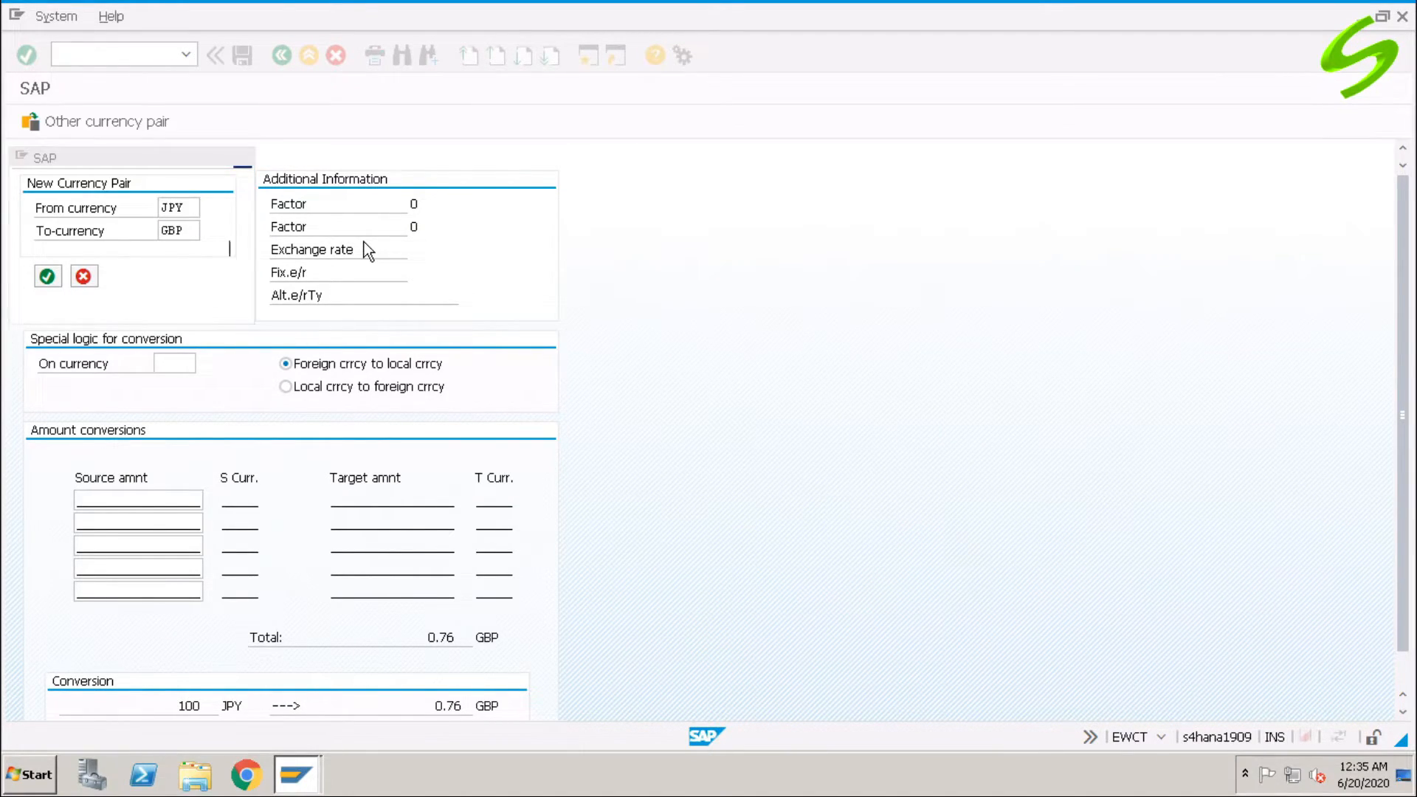
{"action": "left_click", "coordinate": [178, 501]}
{"action": "key", "text": "Return"}
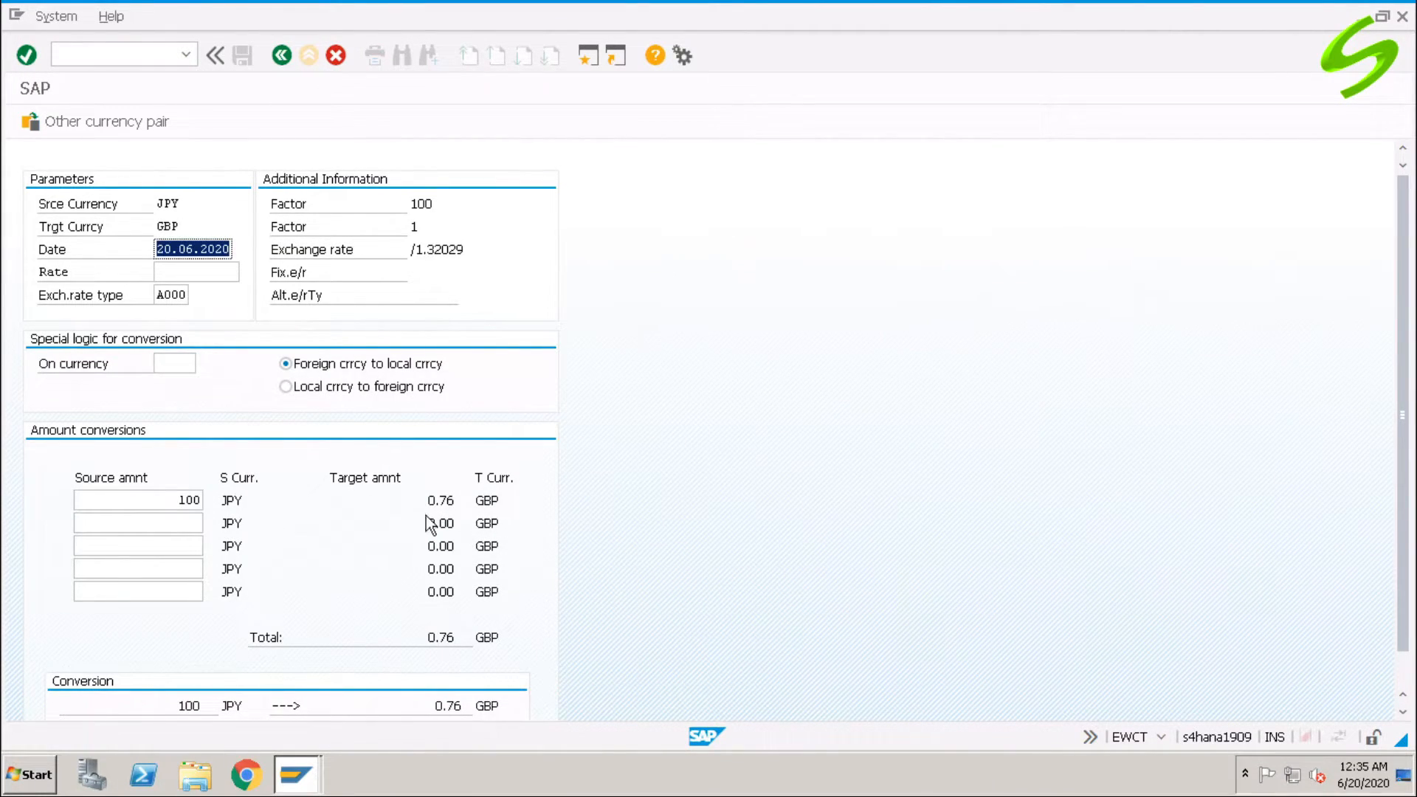
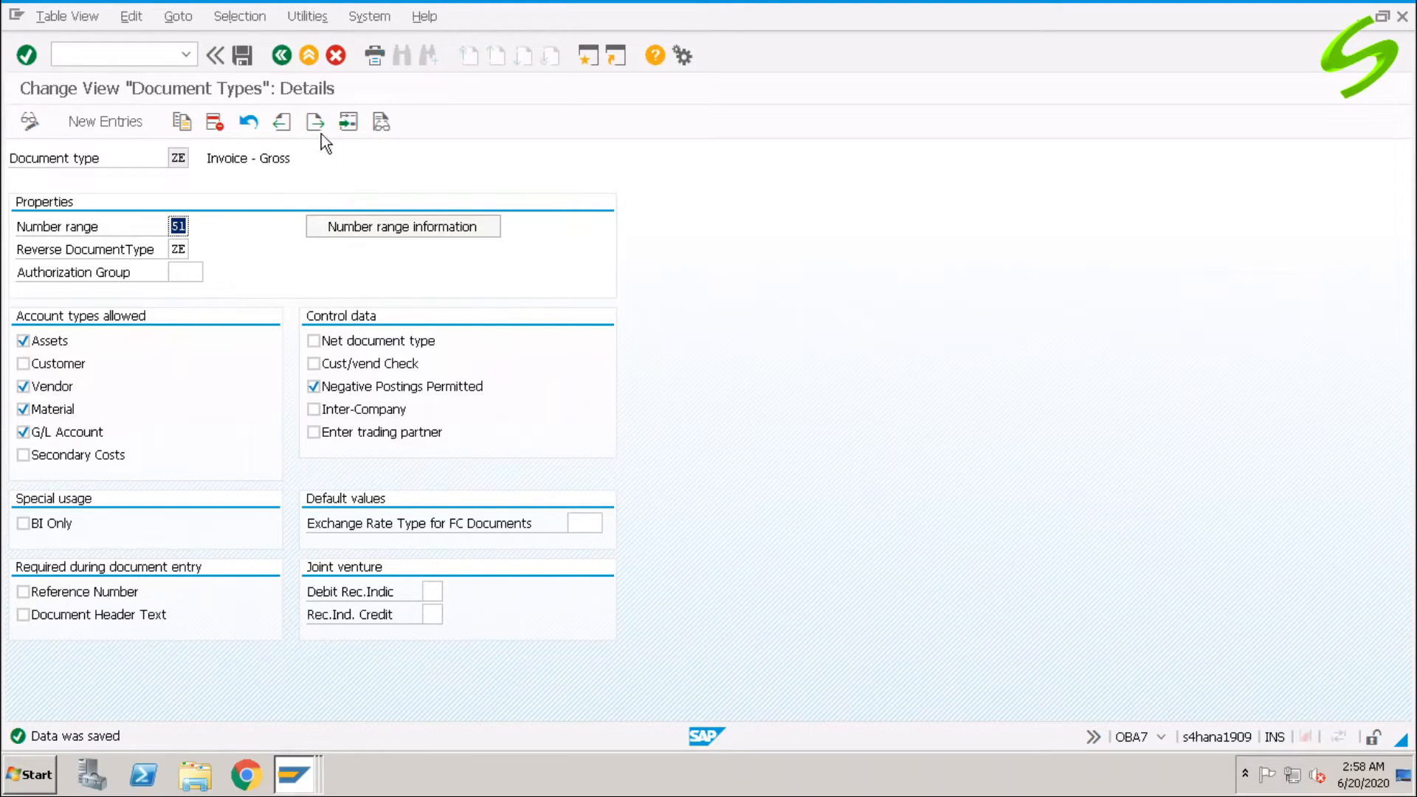
- Check the 2020 interval of number range 51 in company code A001 for document type ZE, and return to the document types overview
{"action": "left_click", "coordinate": [373, 229]}
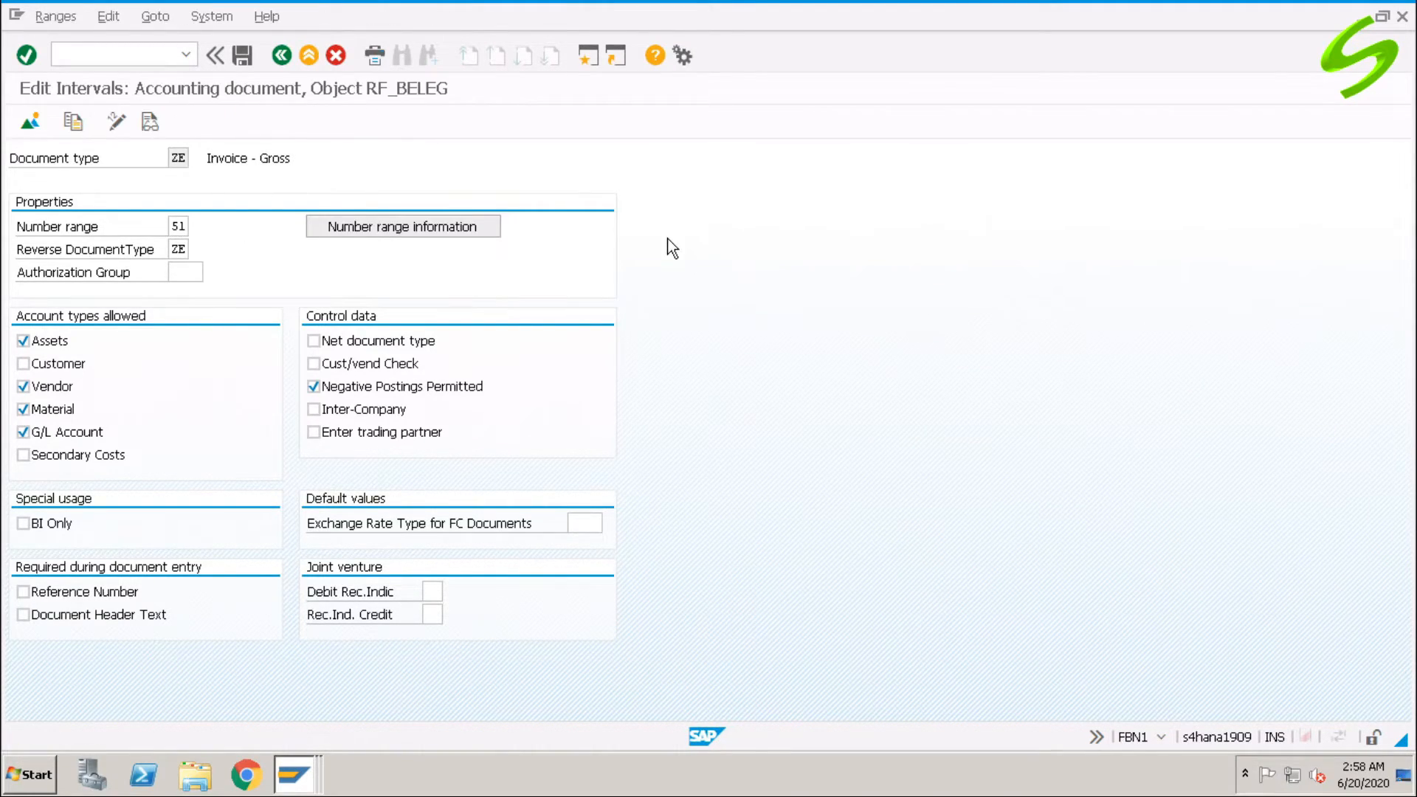
{"action": "type", "text": "a001"}
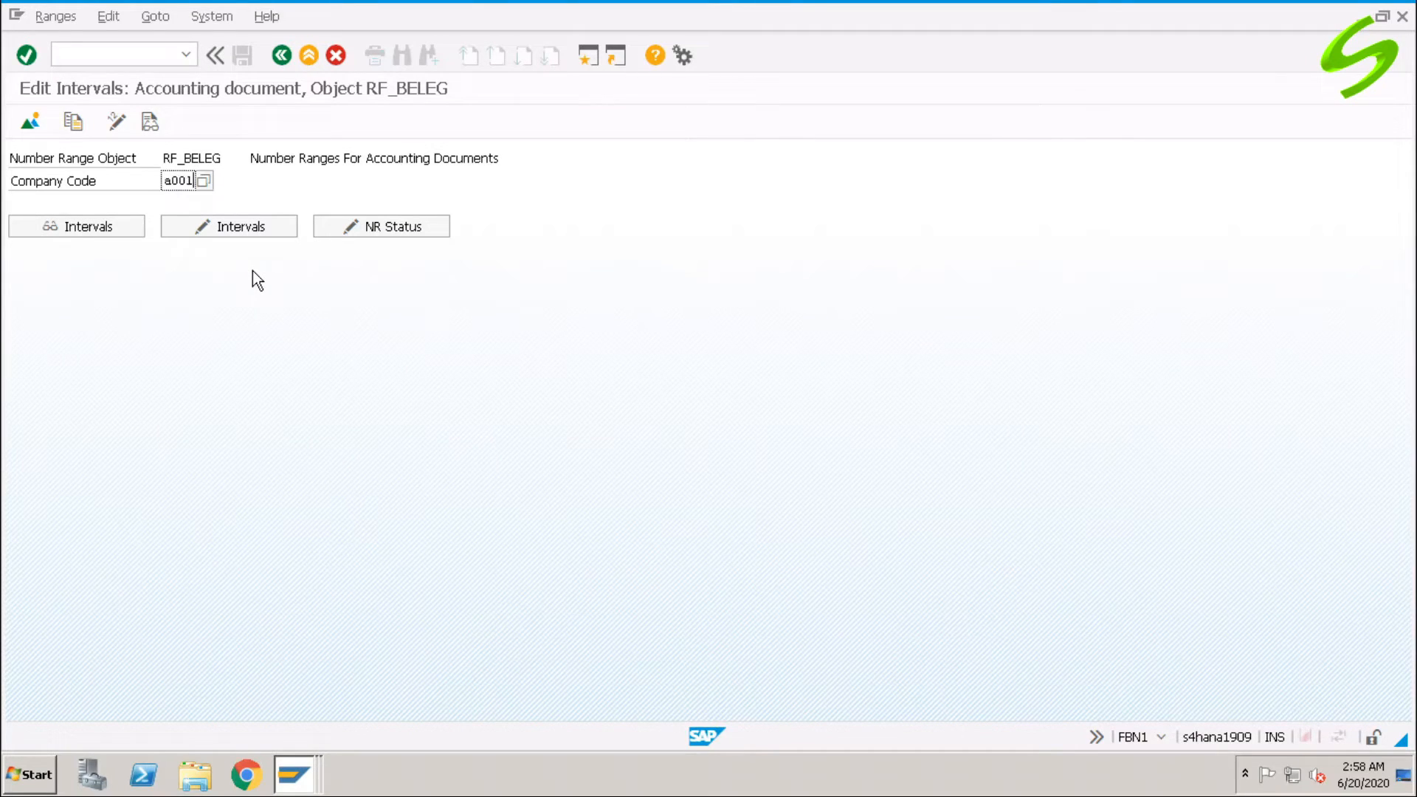
{"action": "left_click", "coordinate": [238, 230]}
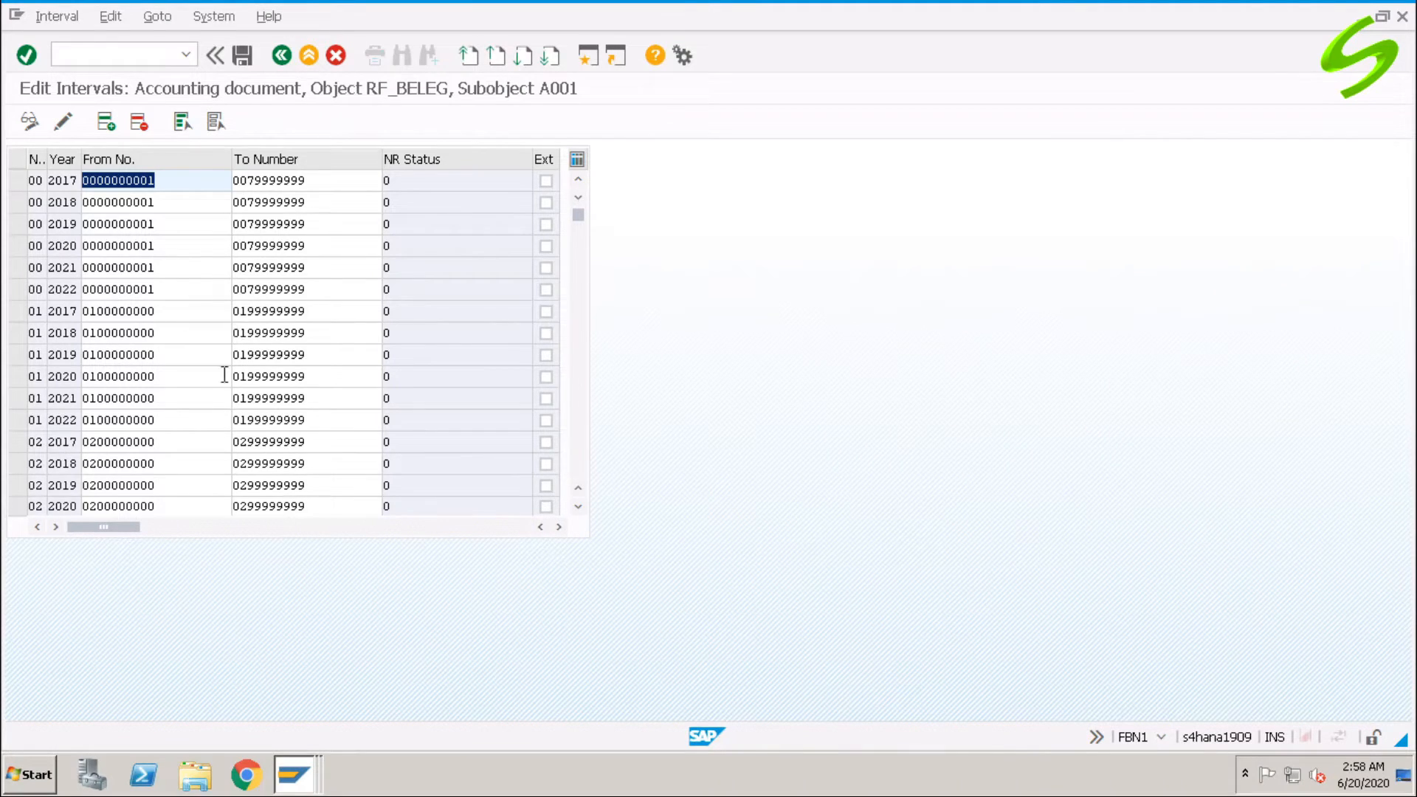
{"action": "scroll", "coordinate": [582, 467], "scroll_direction": "down", "scroll_amount": 3}
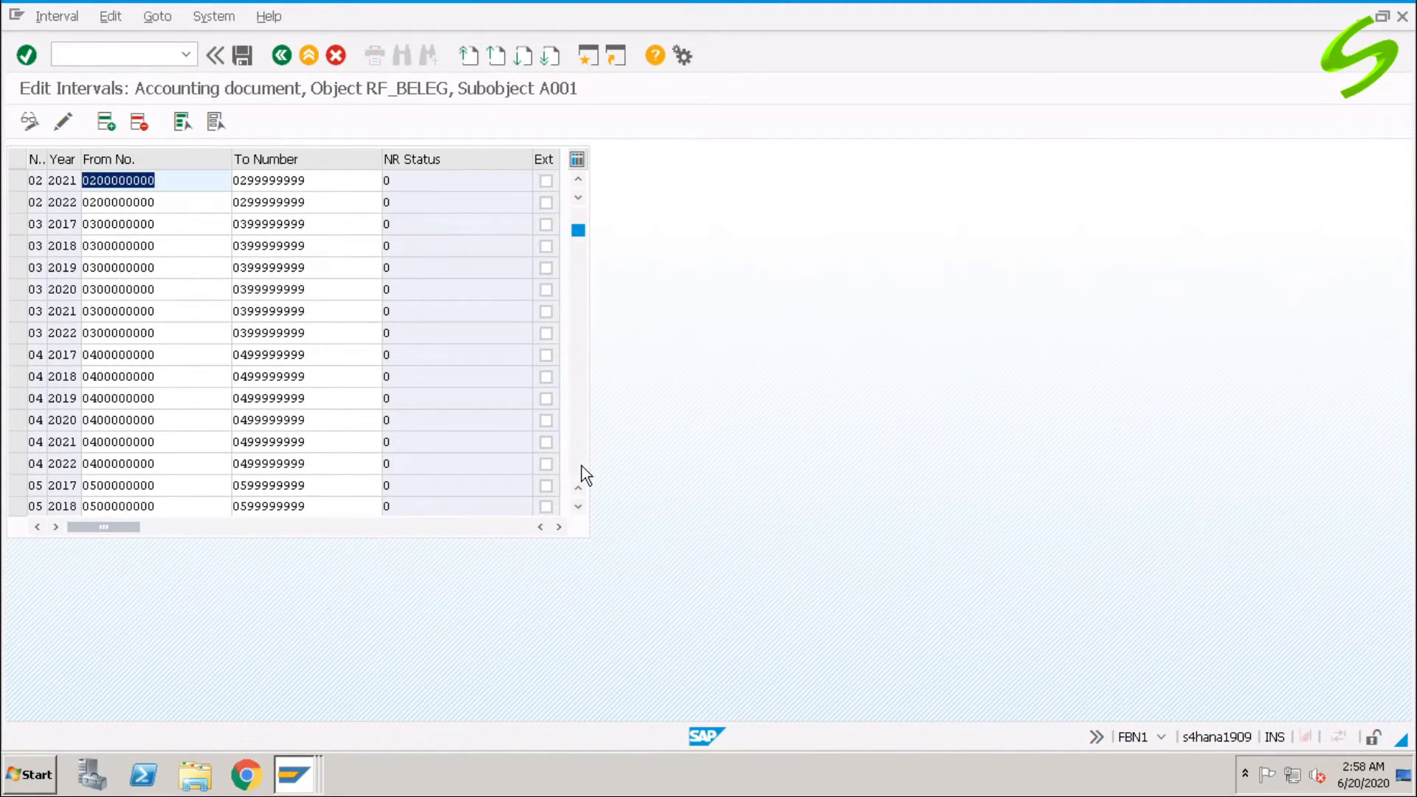
{"action": "scroll", "coordinate": [581, 466], "scroll_direction": "down", "scroll_amount": 7}
{"action": "scroll", "coordinate": [448, 436], "scroll_direction": "down", "scroll_amount": 20}
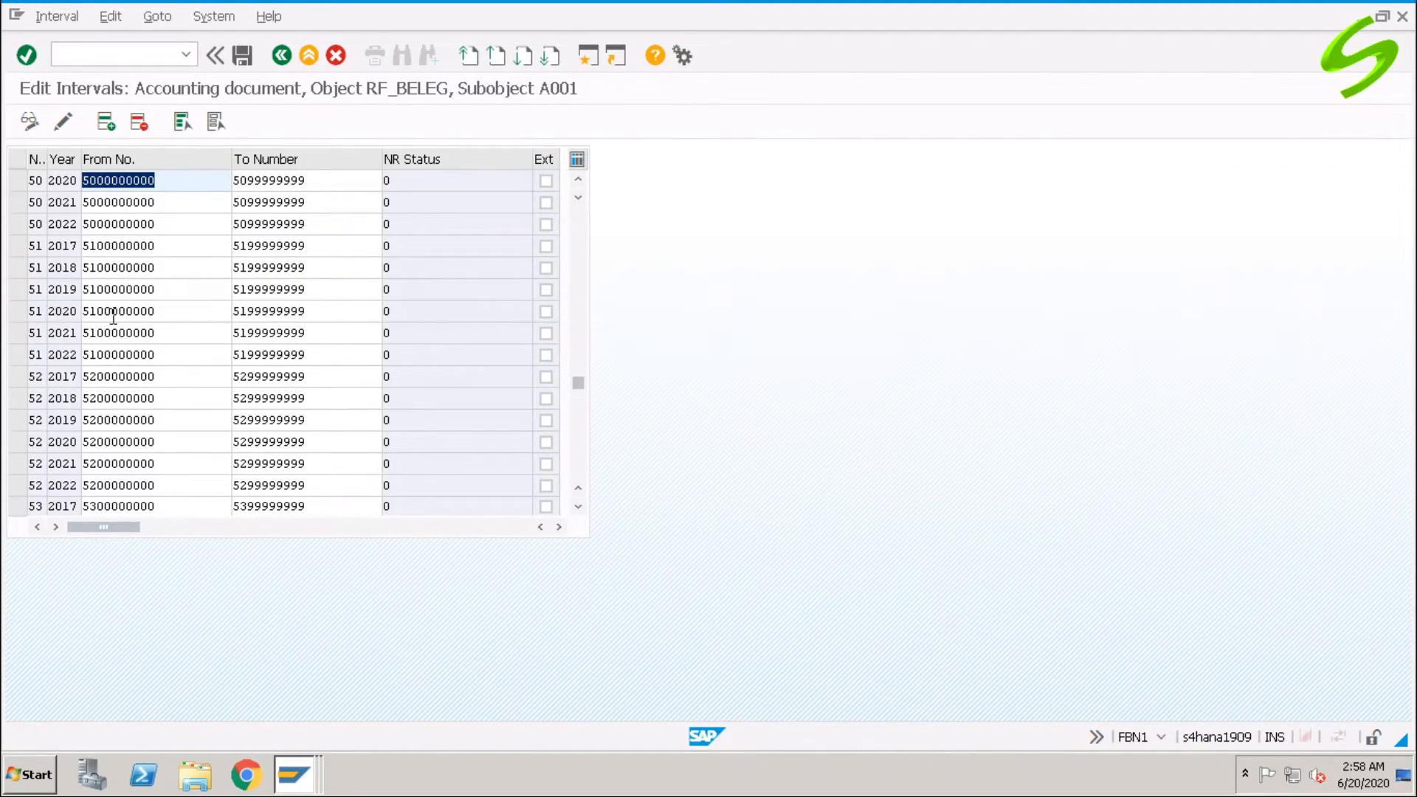
{"action": "left_click", "coordinate": [19, 311]}
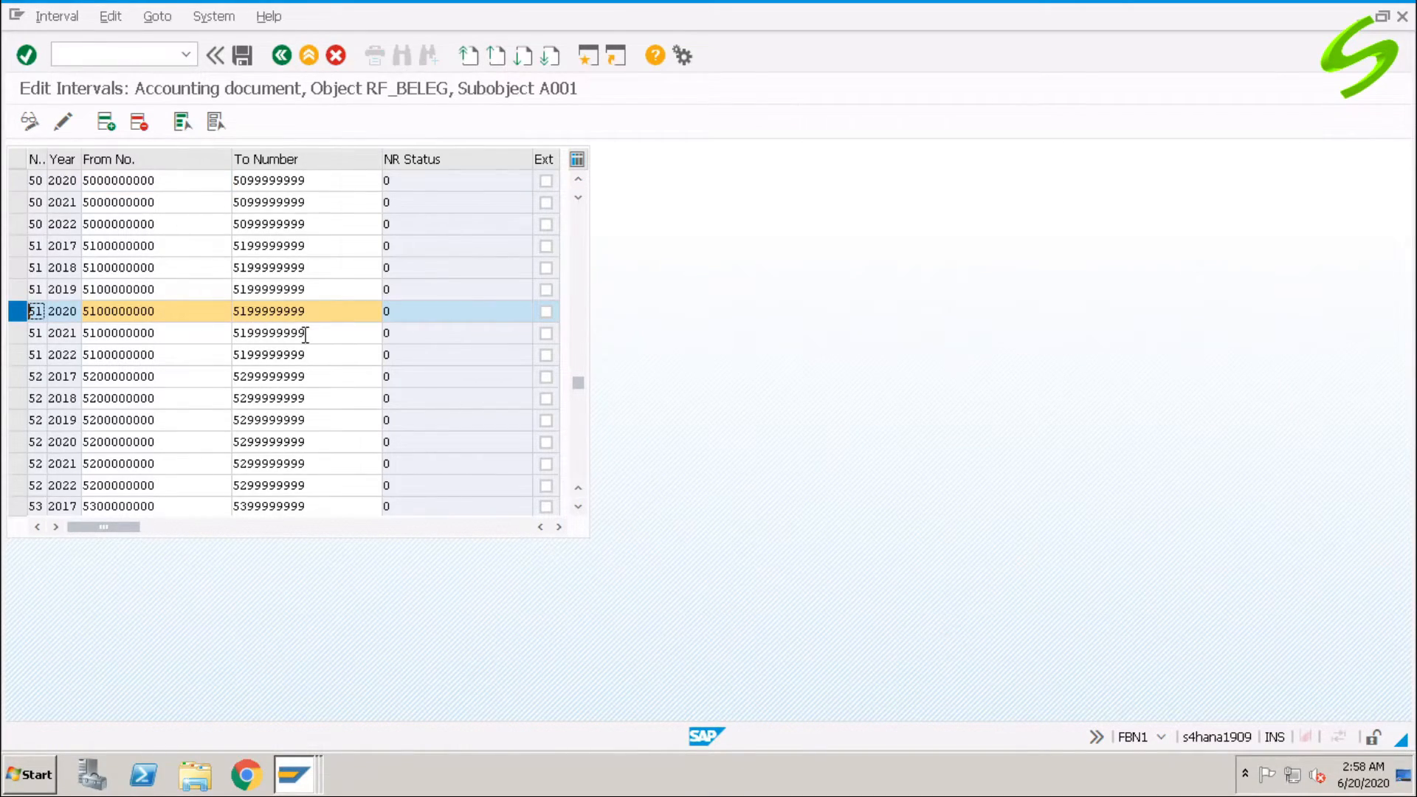
{"action": "left_click", "coordinate": [281, 54]}
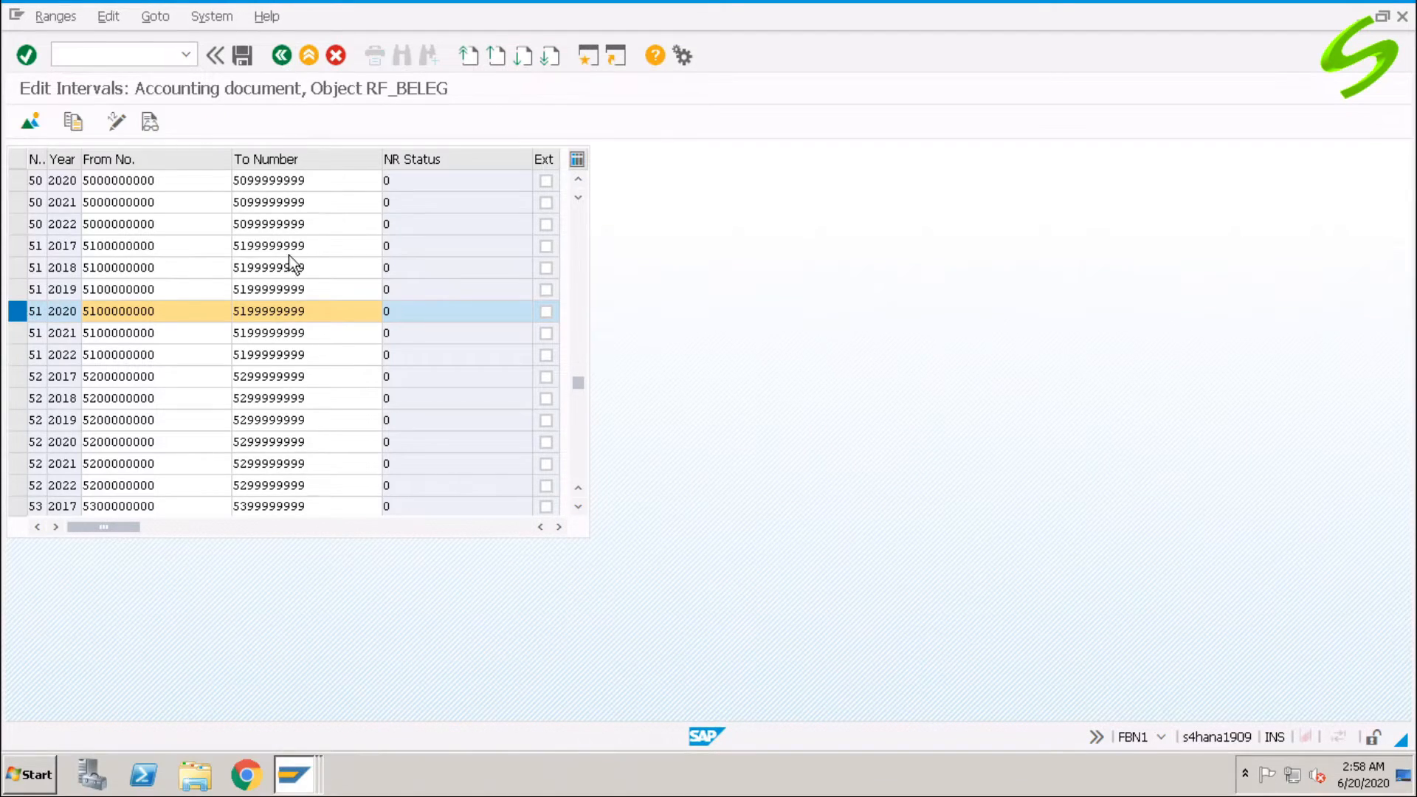
{"action": "left_click", "coordinate": [281, 54]}
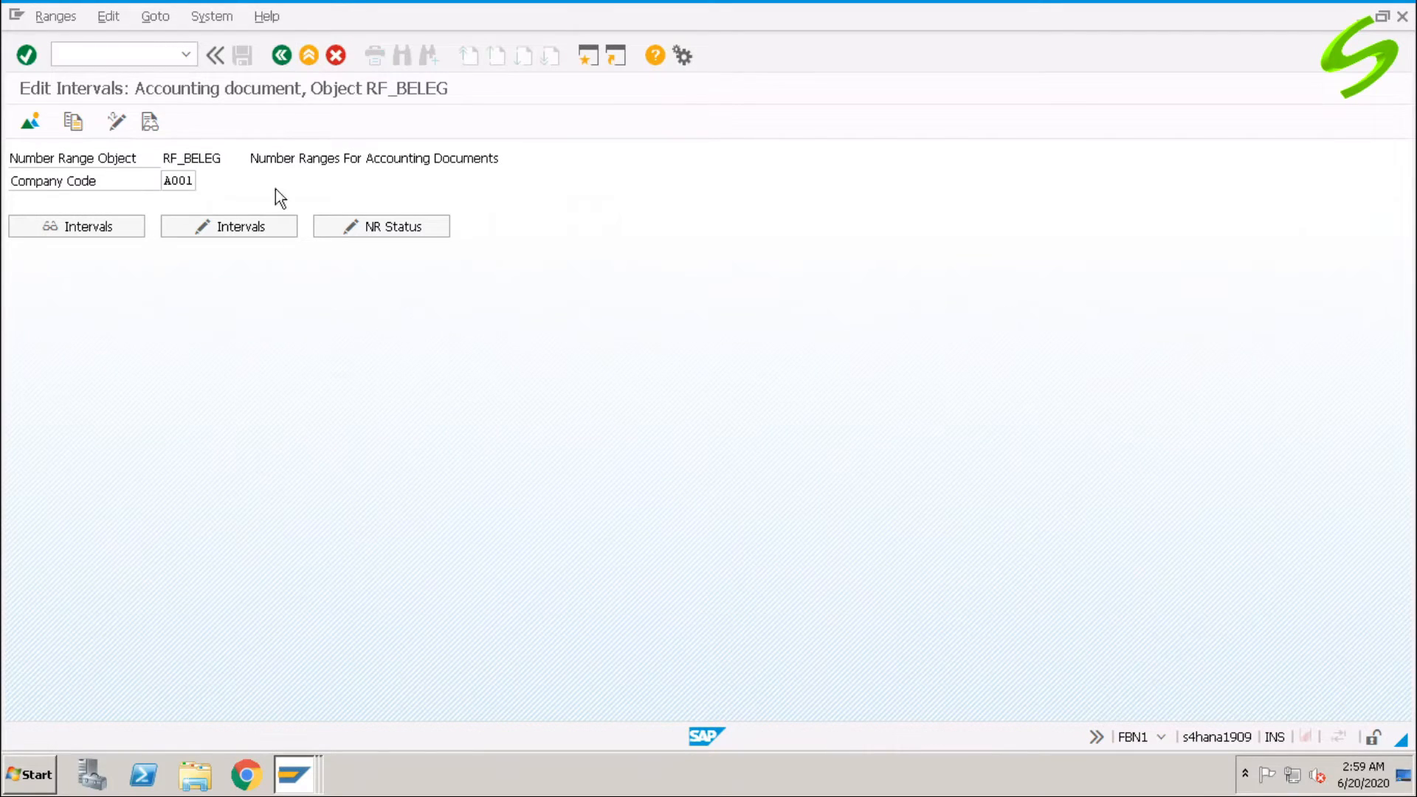
{"action": "left_click", "coordinate": [284, 60]}
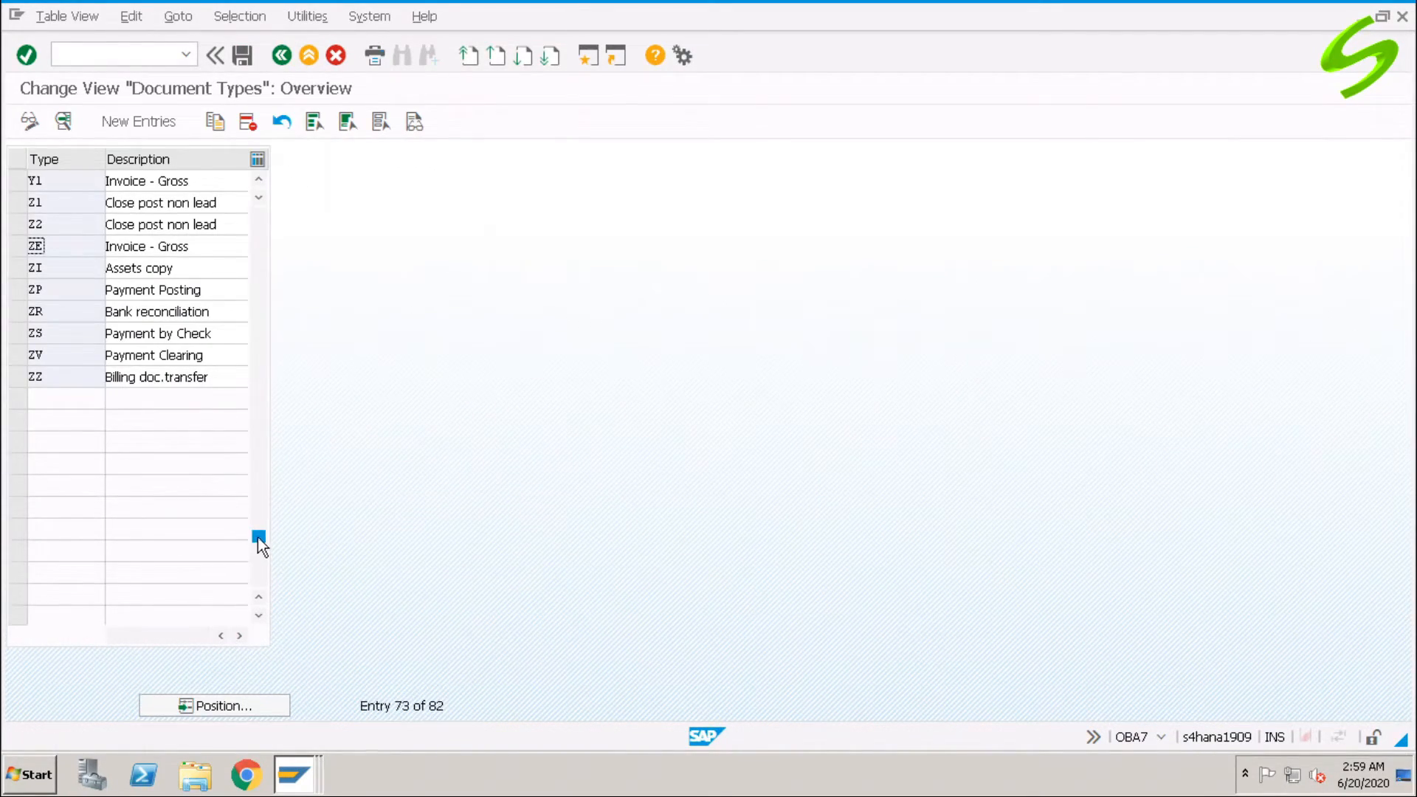
- Find document type SA in the document types overview and open its details
{"action": "left_click", "coordinate": [236, 706]}
{"action": "type", "text": "sa"}
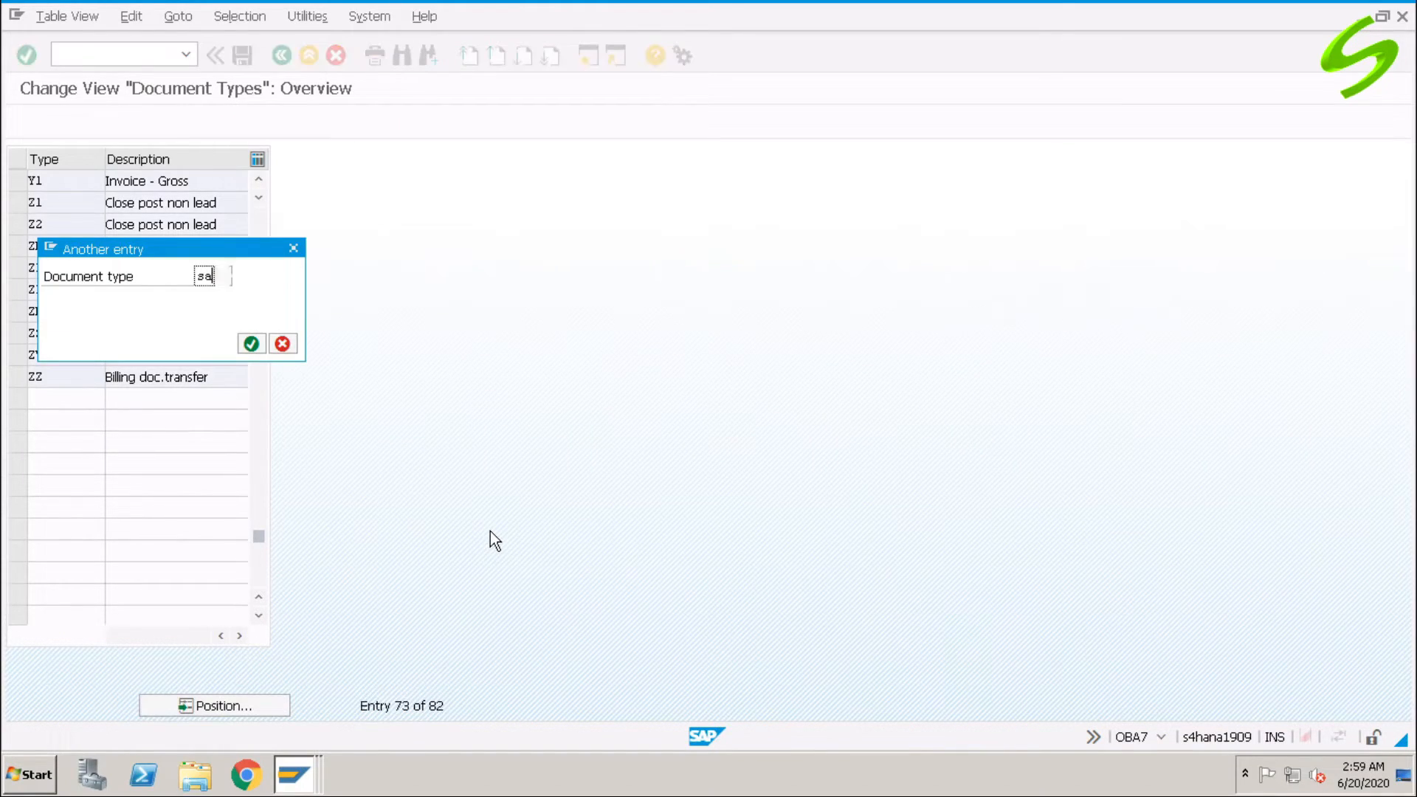
{"action": "key", "text": "Return"}
{"action": "double_click", "coordinate": [73, 181]}
- Check the 2020 interval of number range 01 in company code A001 for document type SA, and return to the overview
{"action": "left_click", "coordinate": [378, 228]}
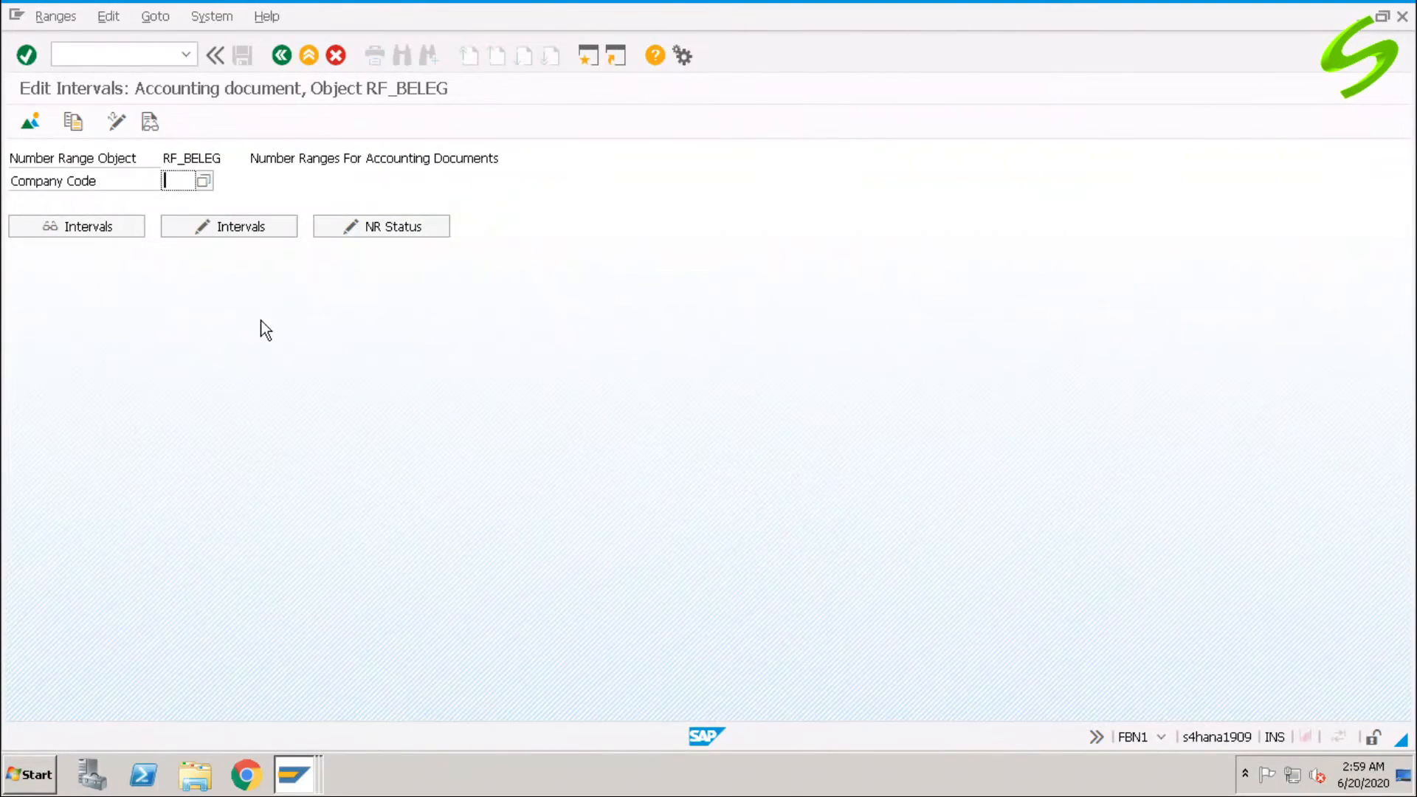
{"action": "type", "text": "a001"}
{"action": "left_click", "coordinate": [229, 229]}
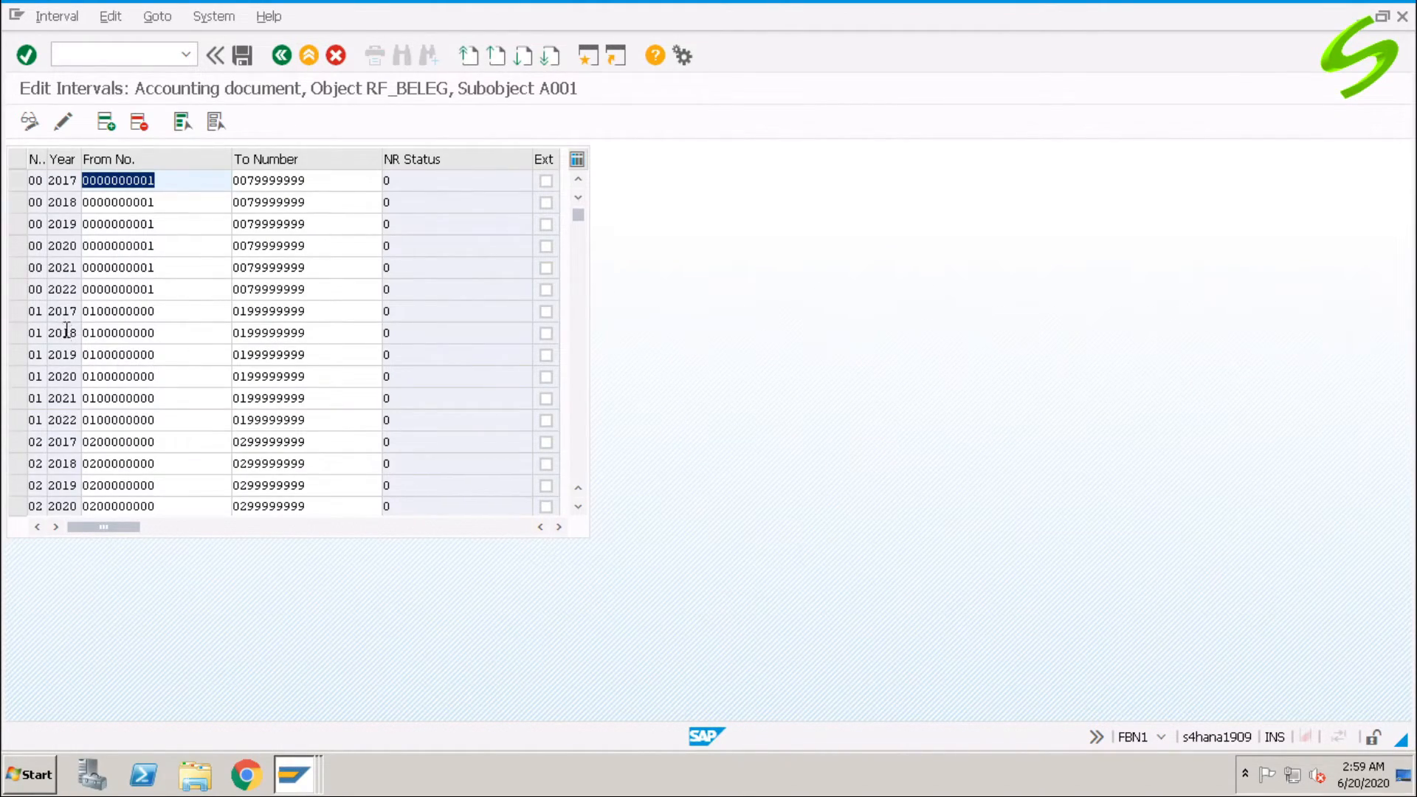
{"action": "left_click", "coordinate": [17, 378]}
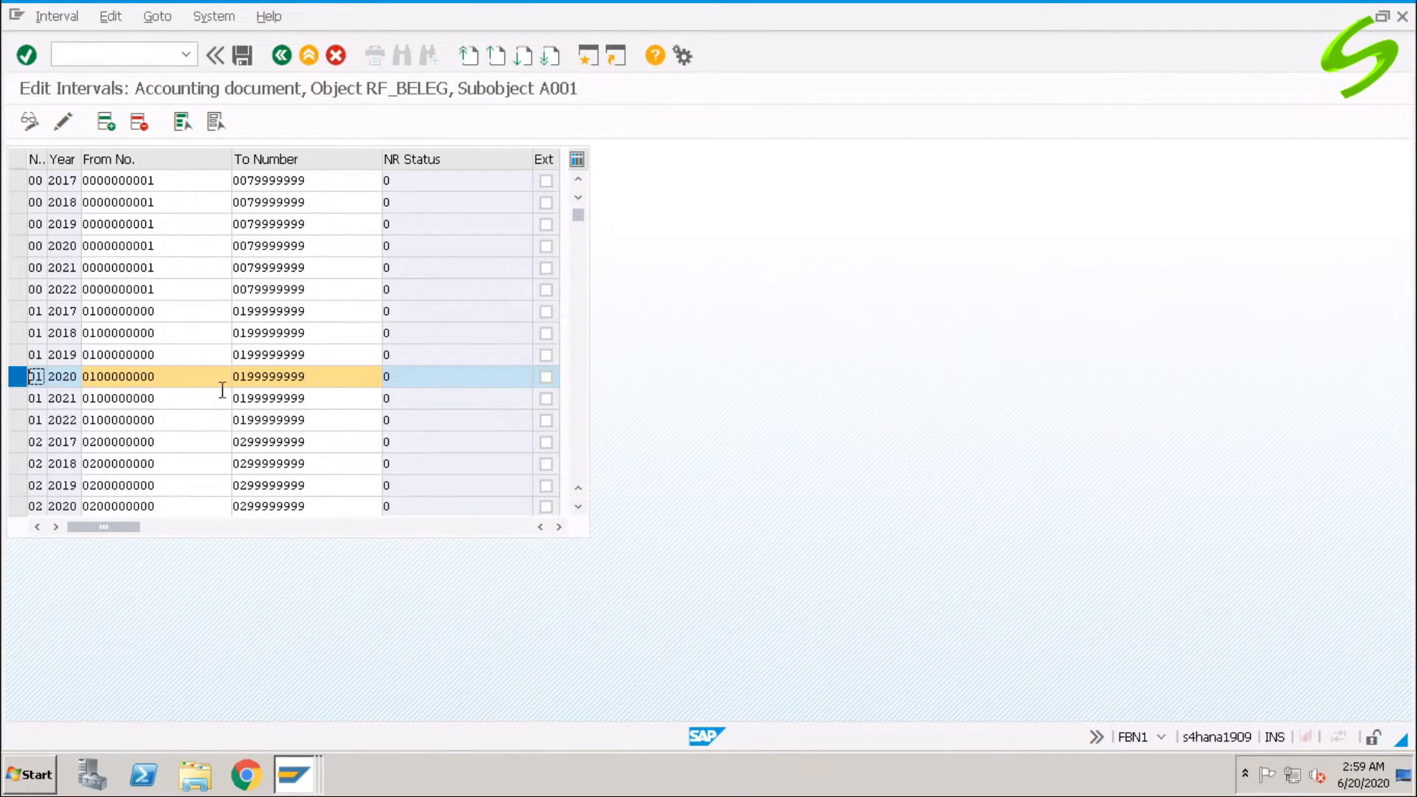
{"action": "left_click", "coordinate": [280, 59]}
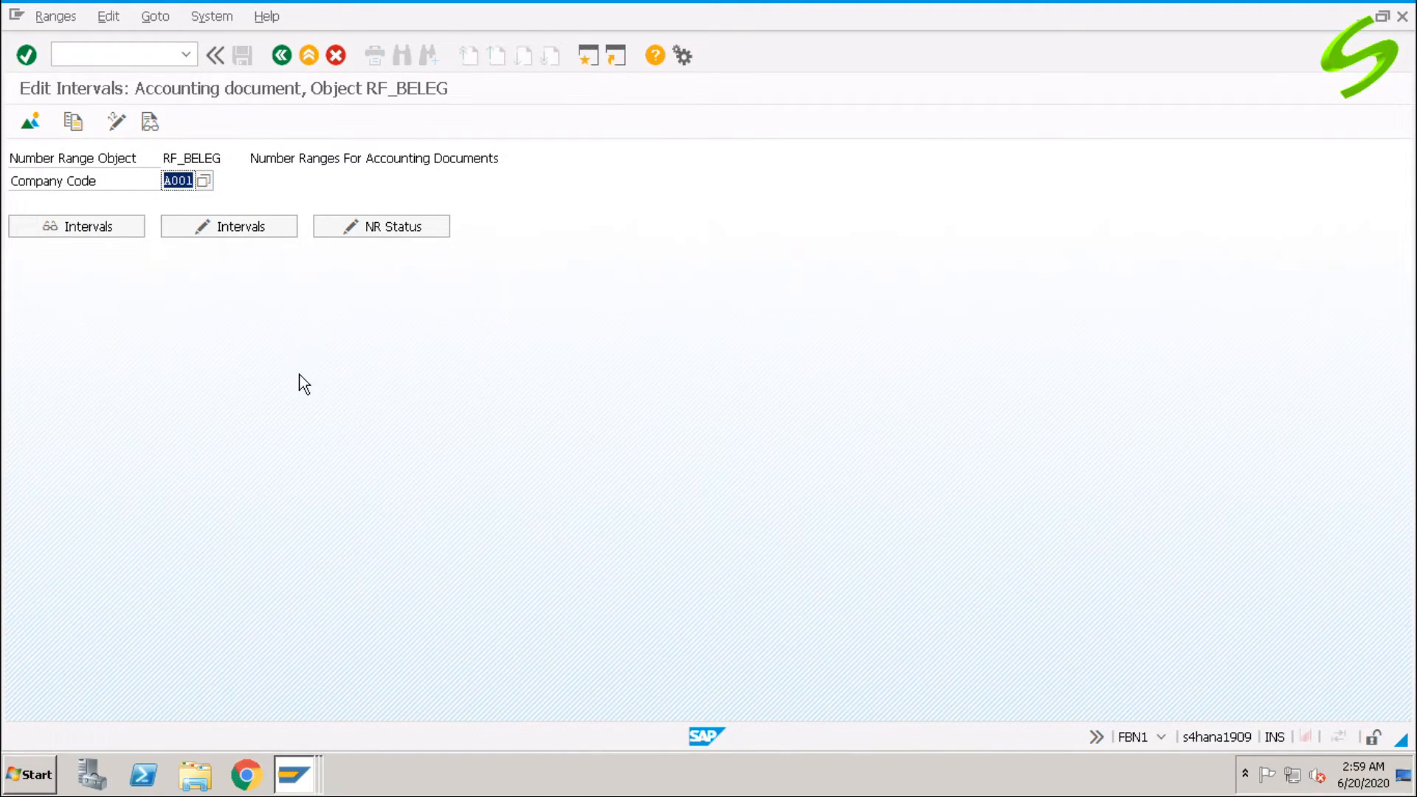
{"action": "left_click", "coordinate": [280, 56]}
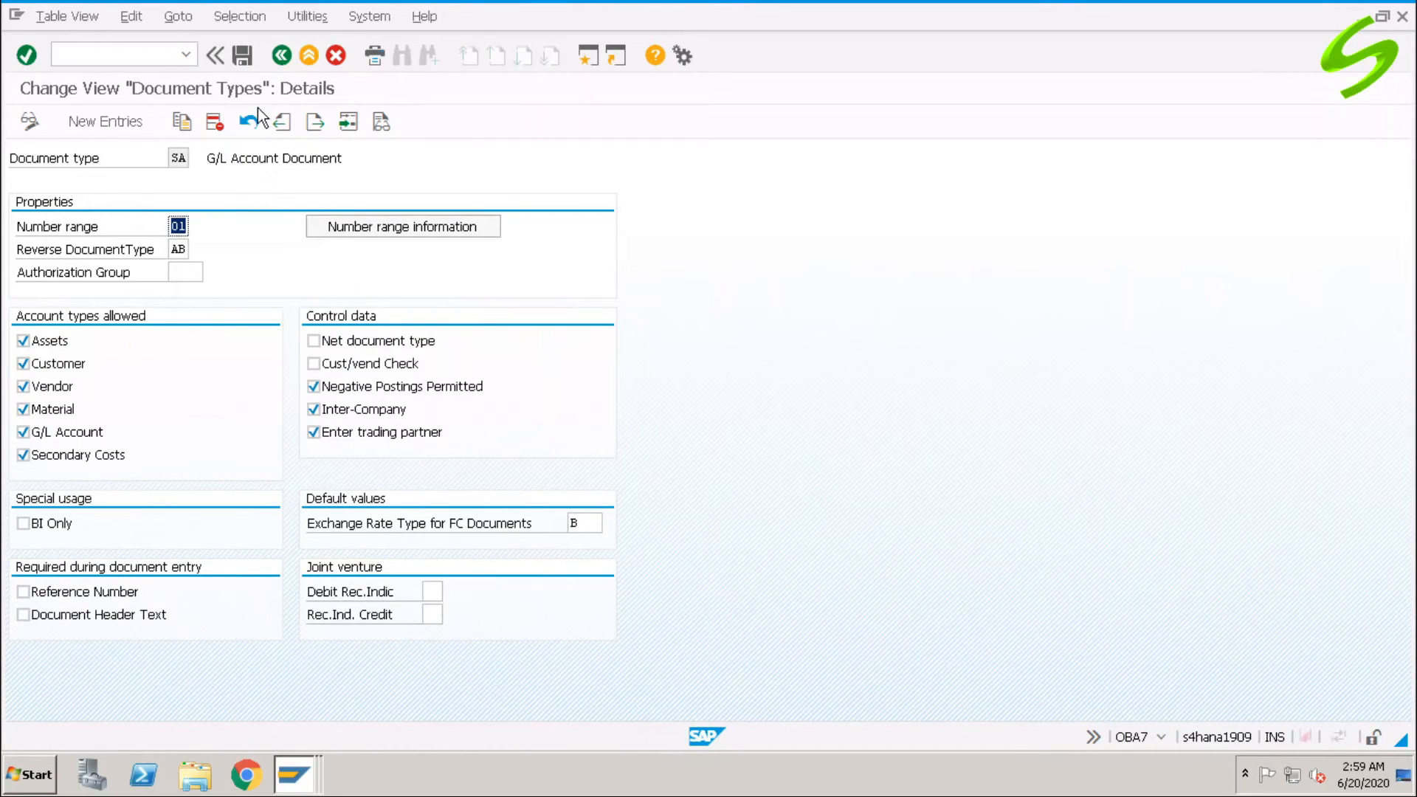
{"action": "left_click", "coordinate": [282, 57]}
- Find document type AB in the document types overview and open its details
{"action": "left_click", "coordinate": [257, 705]}
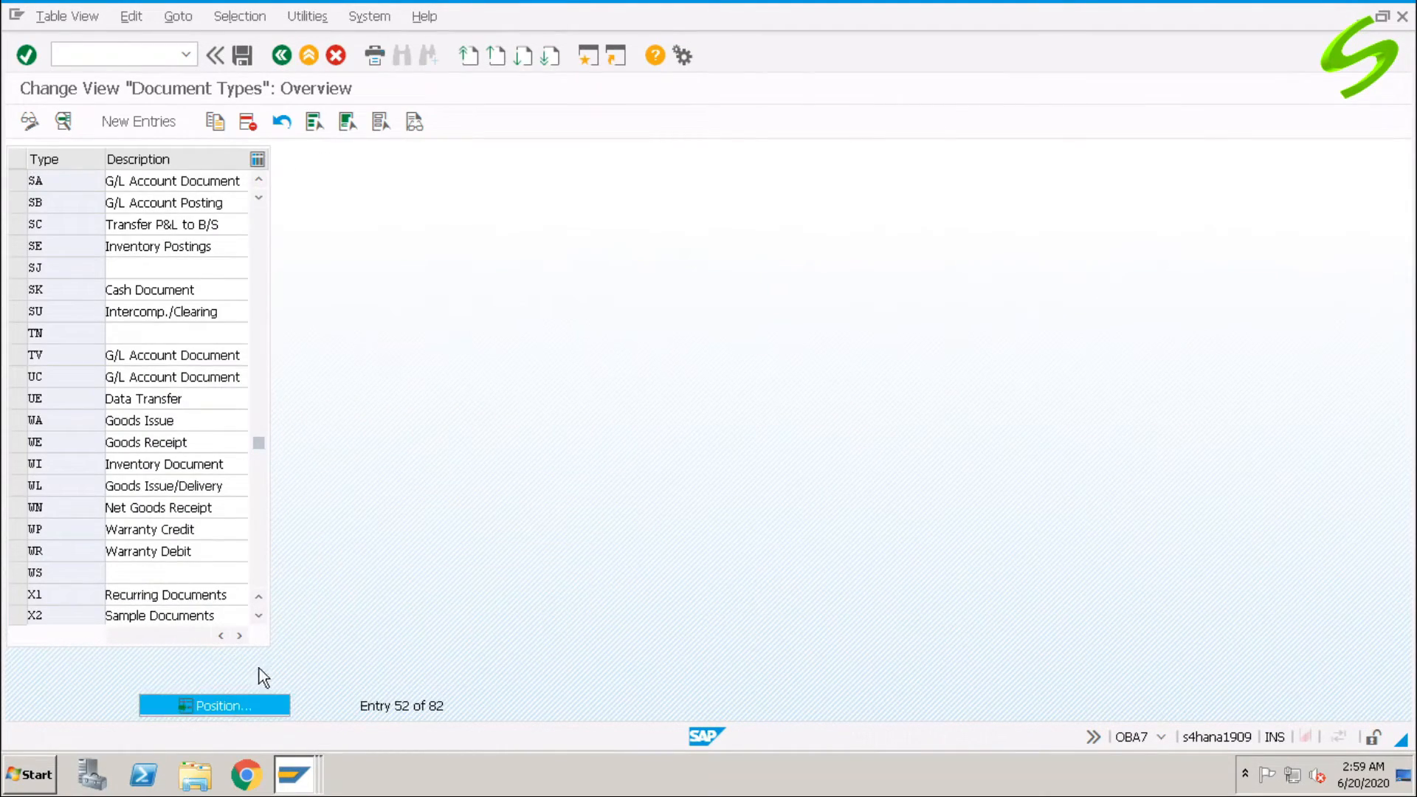
{"action": "type", "text": "ab"}
{"action": "key", "text": "Return"}
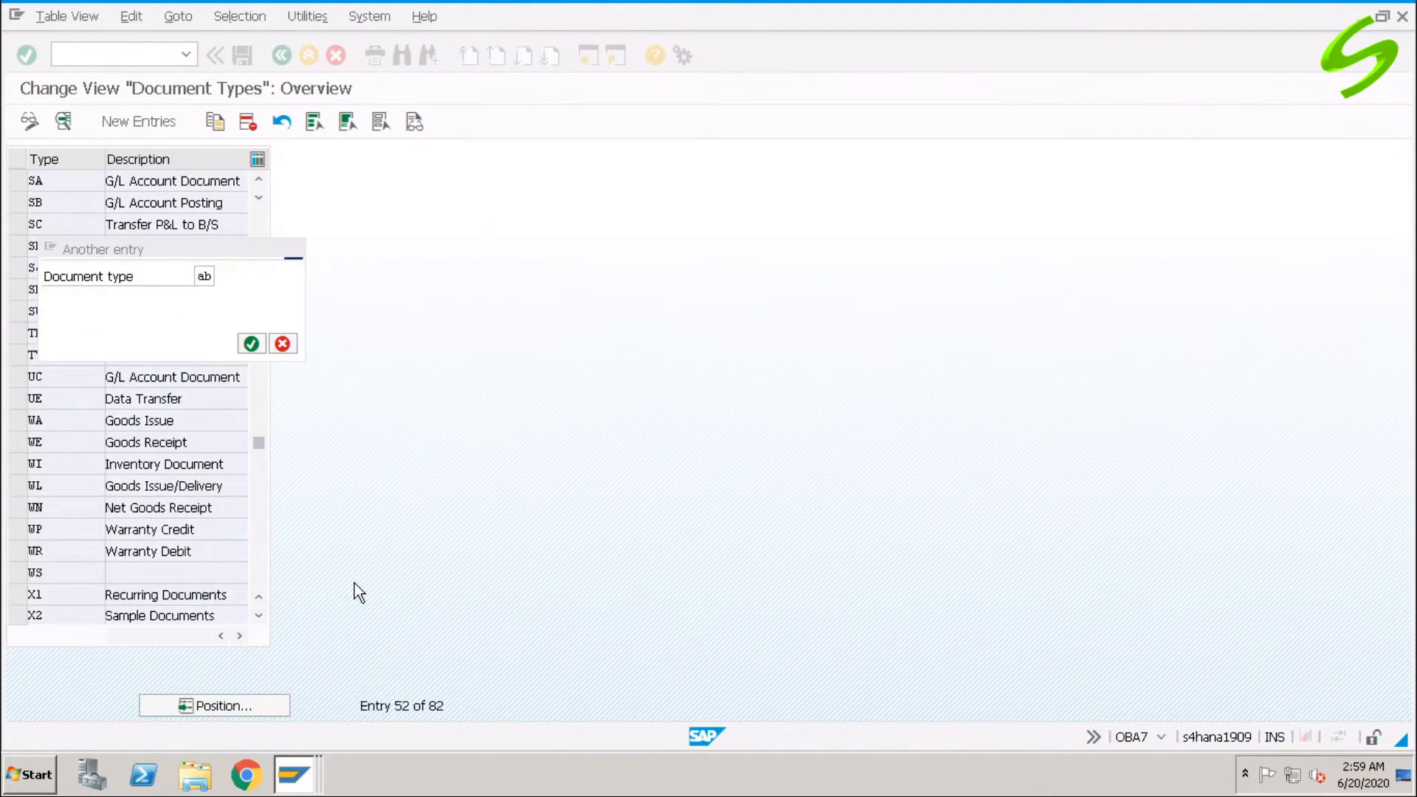
{"action": "double_click", "coordinate": [75, 176]}
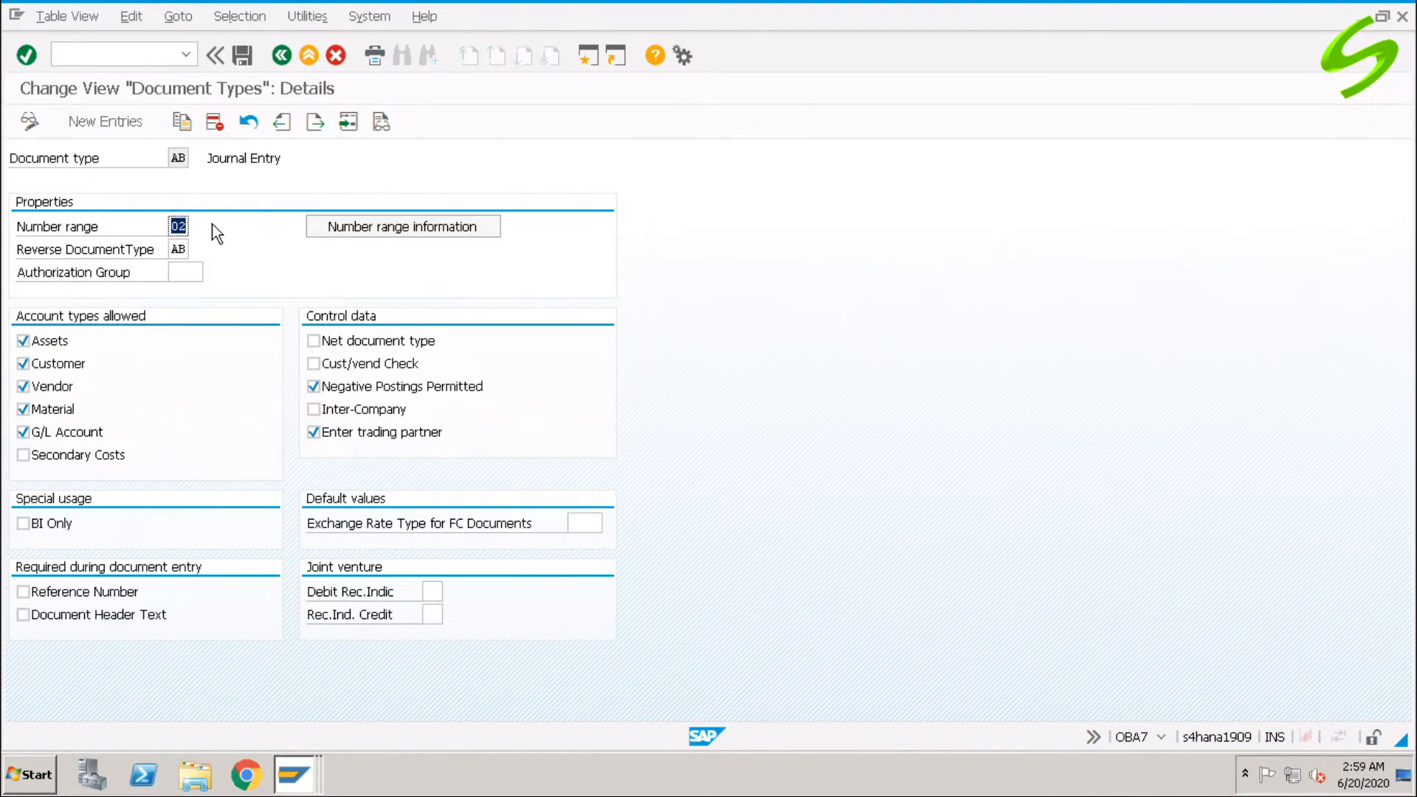
- Check the 2020 interval of number range 02 in company code A001 for document type AB, and return to the overview
{"action": "left_click", "coordinate": [395, 229]}
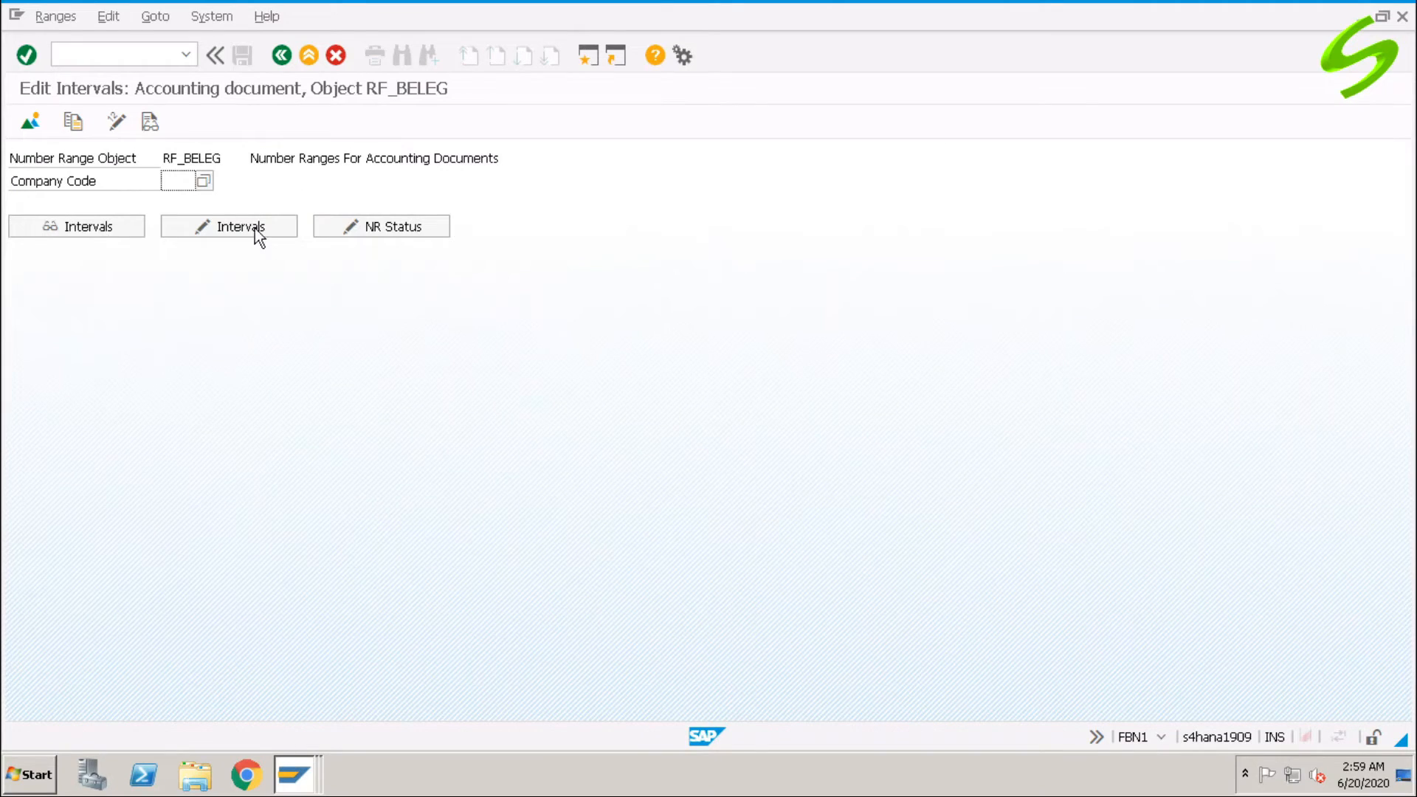
{"action": "type", "text": "a001"}
{"action": "left_click", "coordinate": [228, 229]}
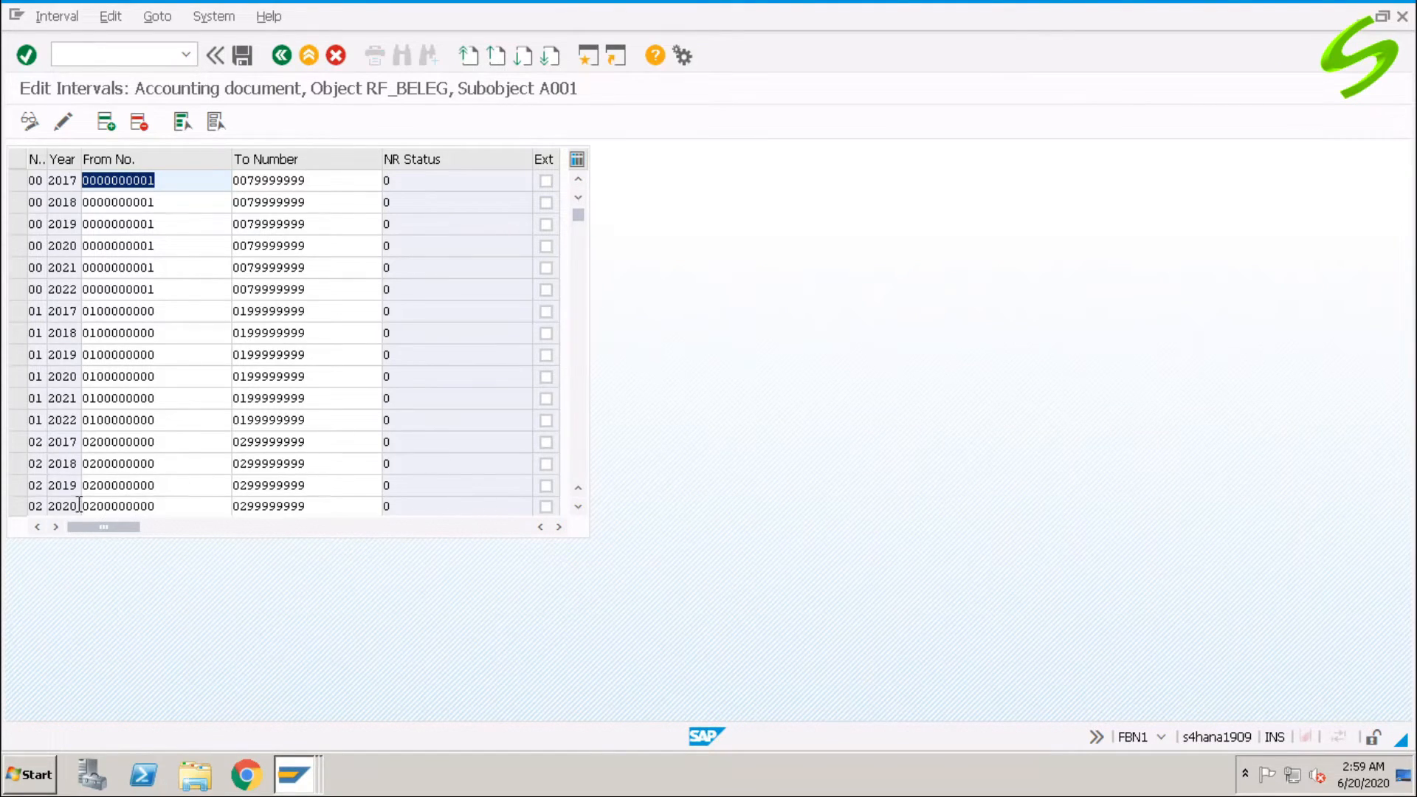
{"action": "left_click", "coordinate": [20, 506]}
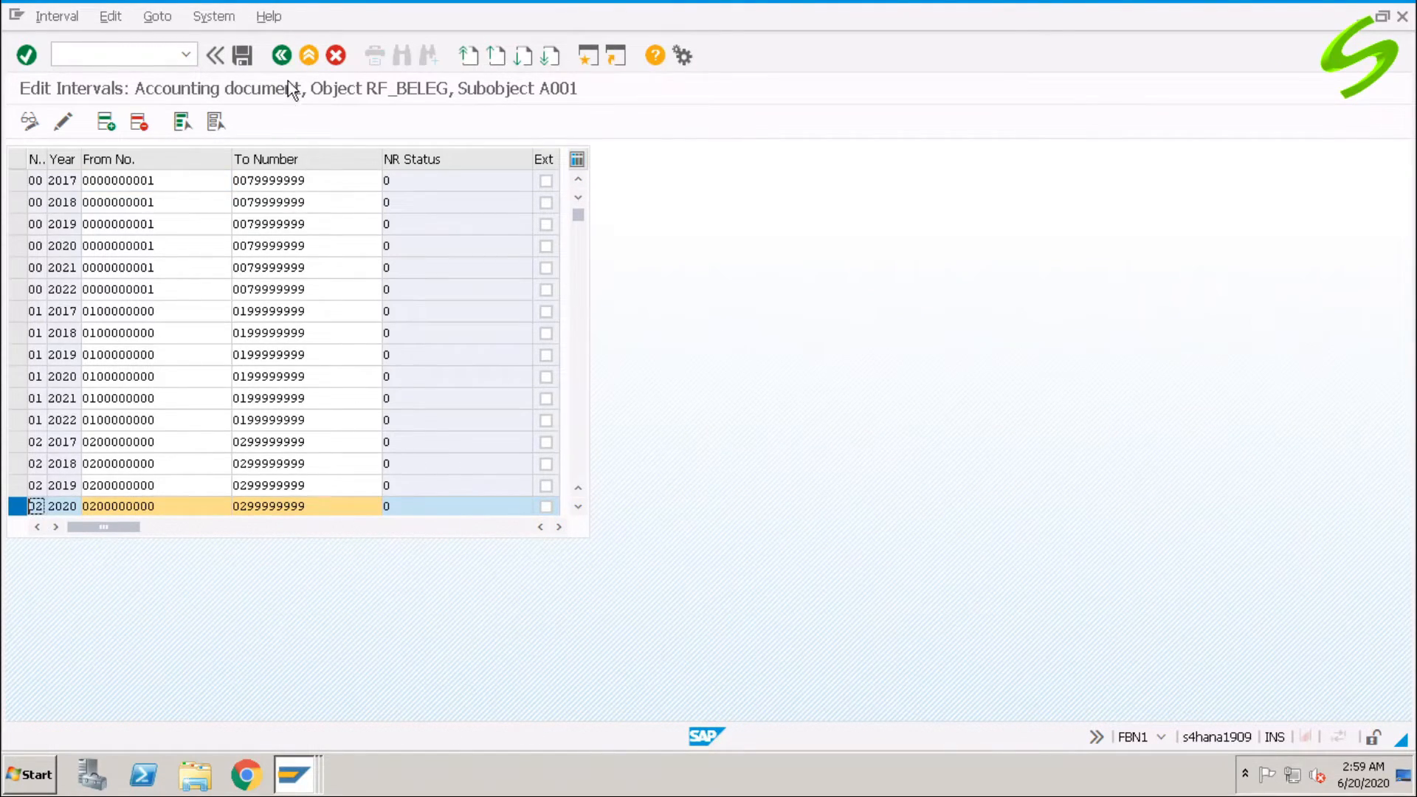
{"action": "left_click", "coordinate": [282, 56]}
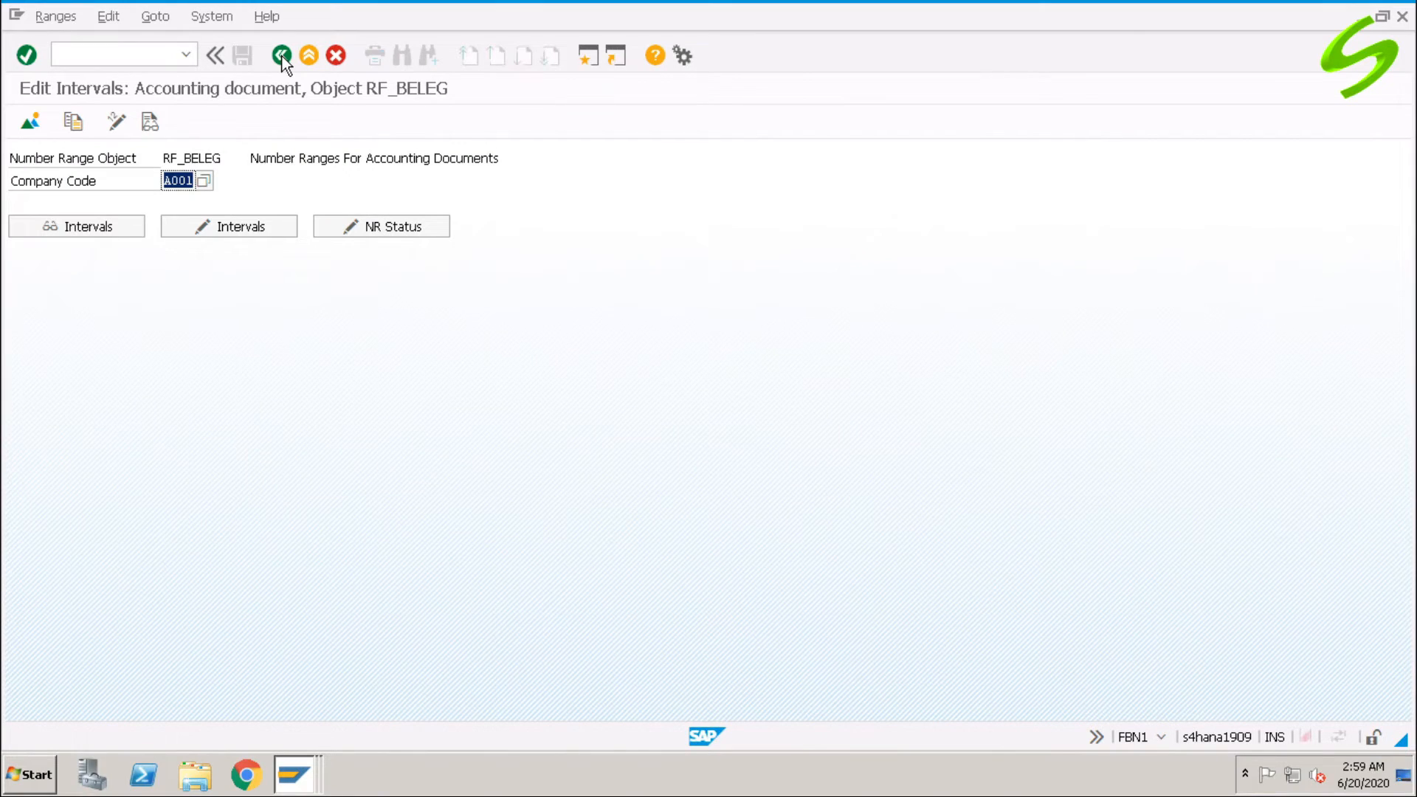
{"action": "left_click", "coordinate": [282, 56]}
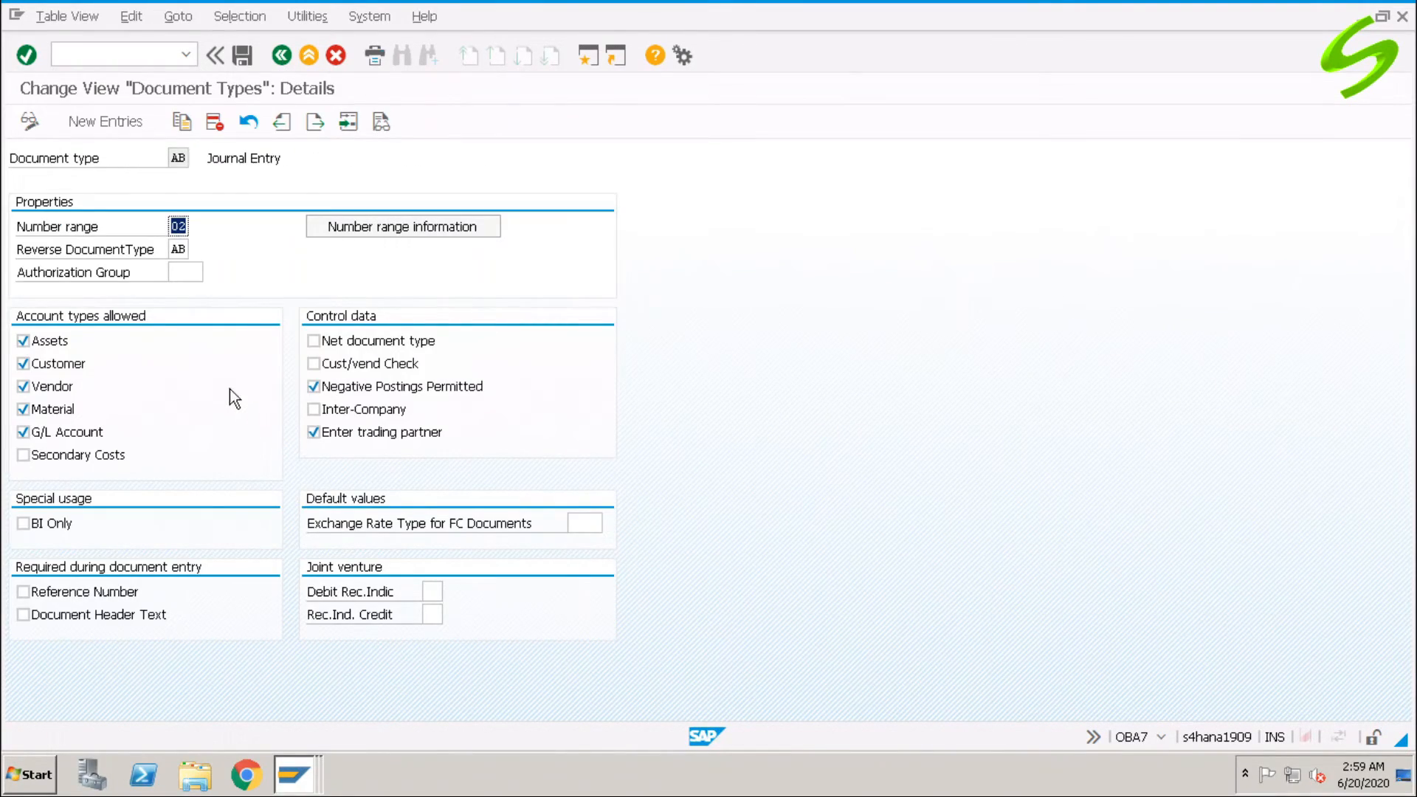
{"action": "left_click", "coordinate": [274, 56]}
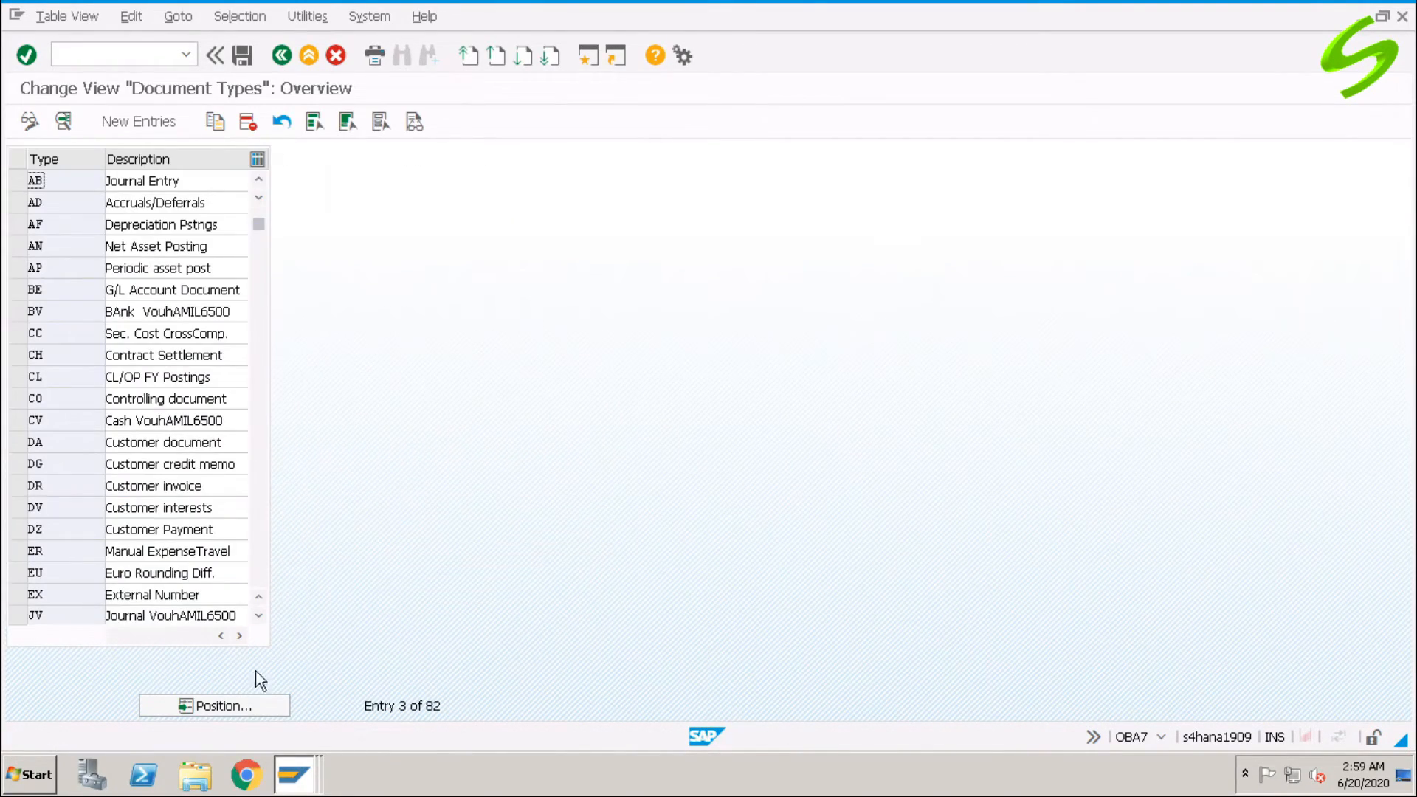
- Find document type KR in the document types overview and open its details
{"action": "left_click", "coordinate": [242, 704]}
{"action": "type", "text": "kr"}
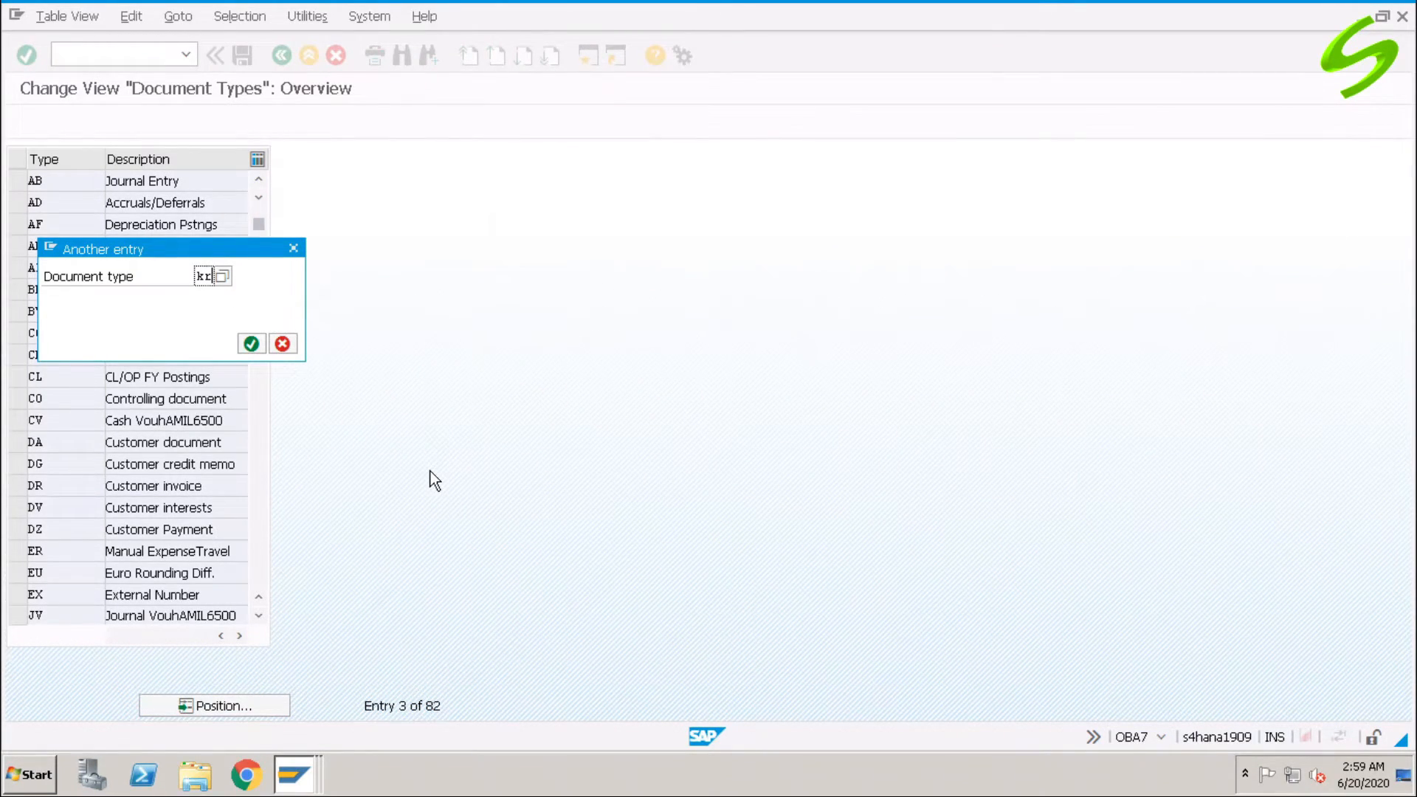
{"action": "key", "text": "Return"}
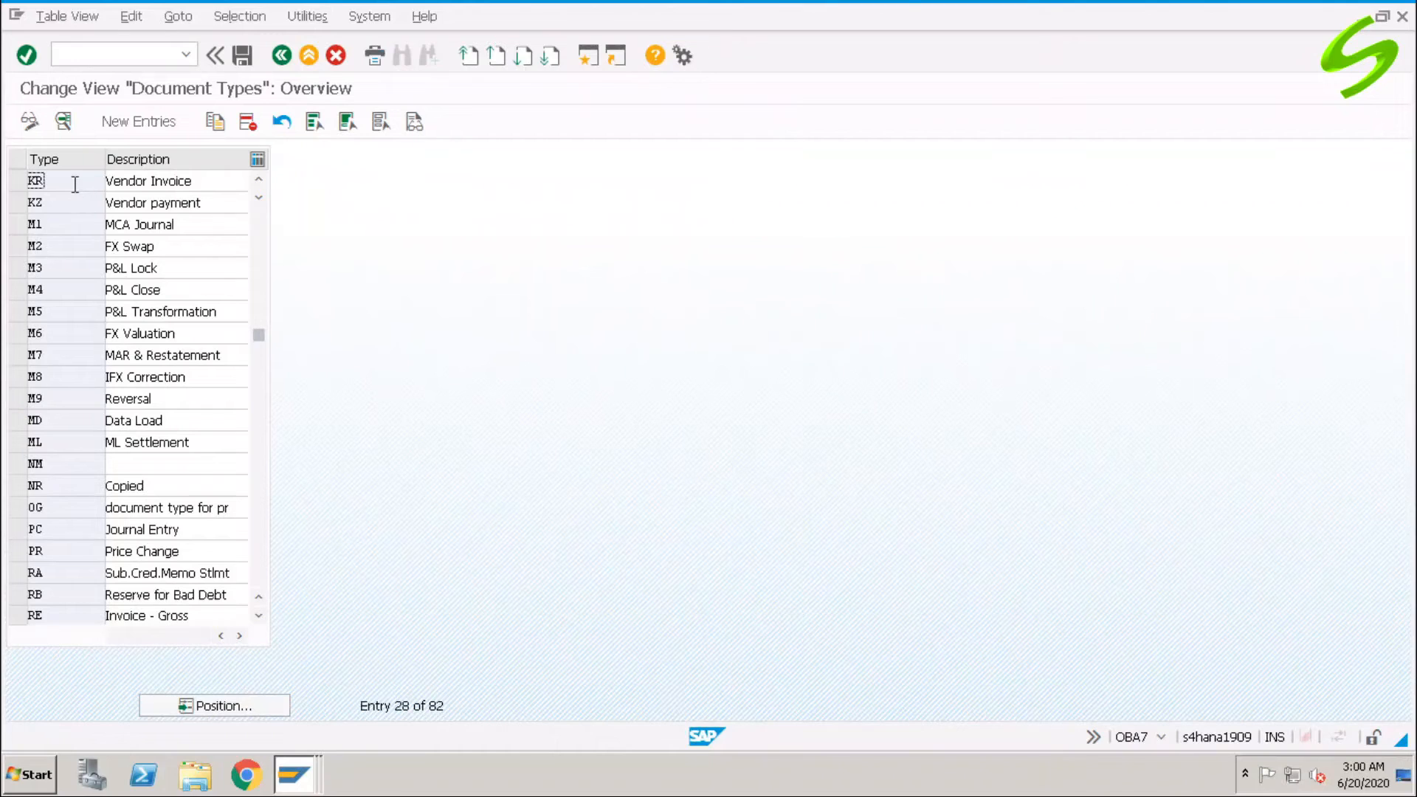
{"action": "double_click", "coordinate": [74, 182]}
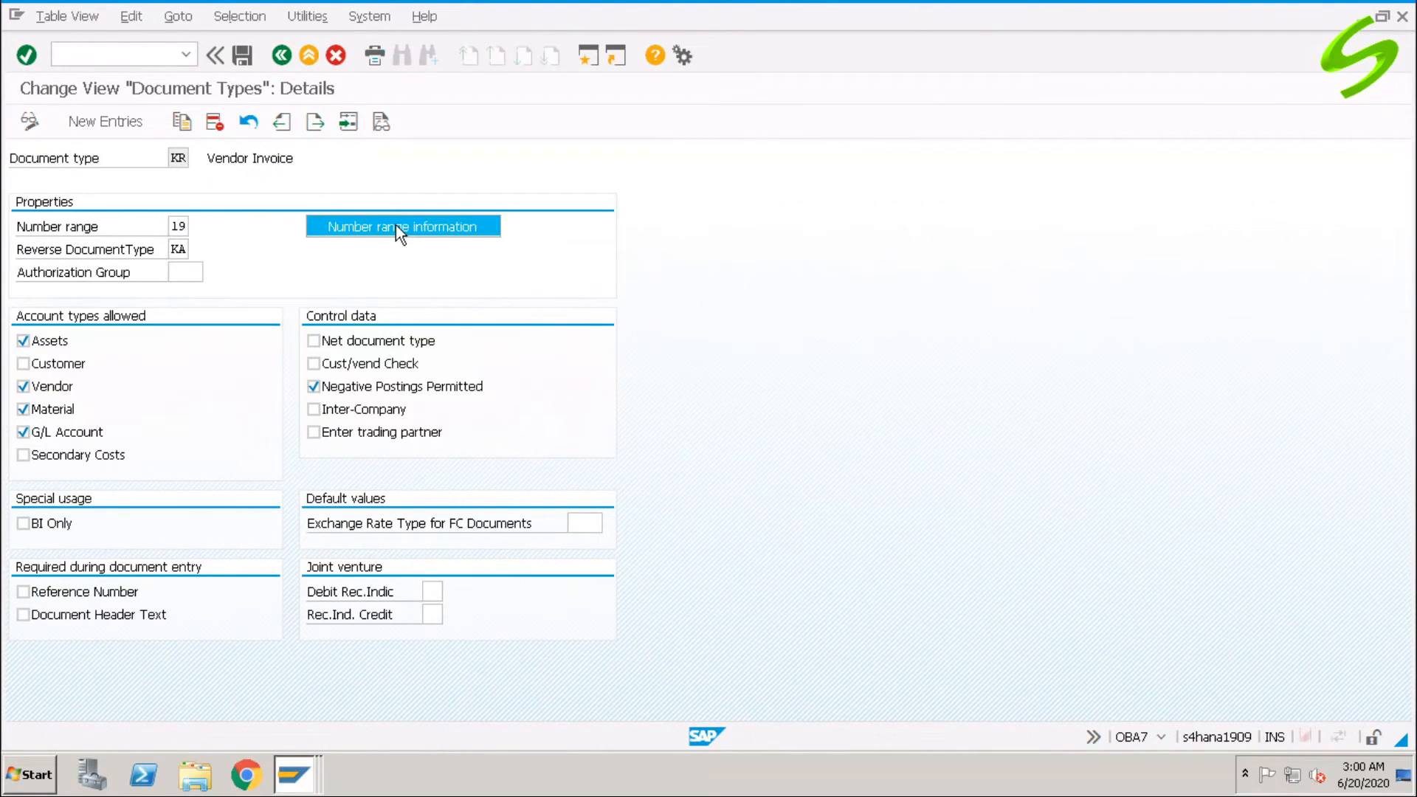
- Check the 2020 interval of number range 19 in company code A001 for document type KR, and return to the overview
{"action": "left_click", "coordinate": [396, 225]}
{"action": "left_click", "coordinate": [184, 181]}
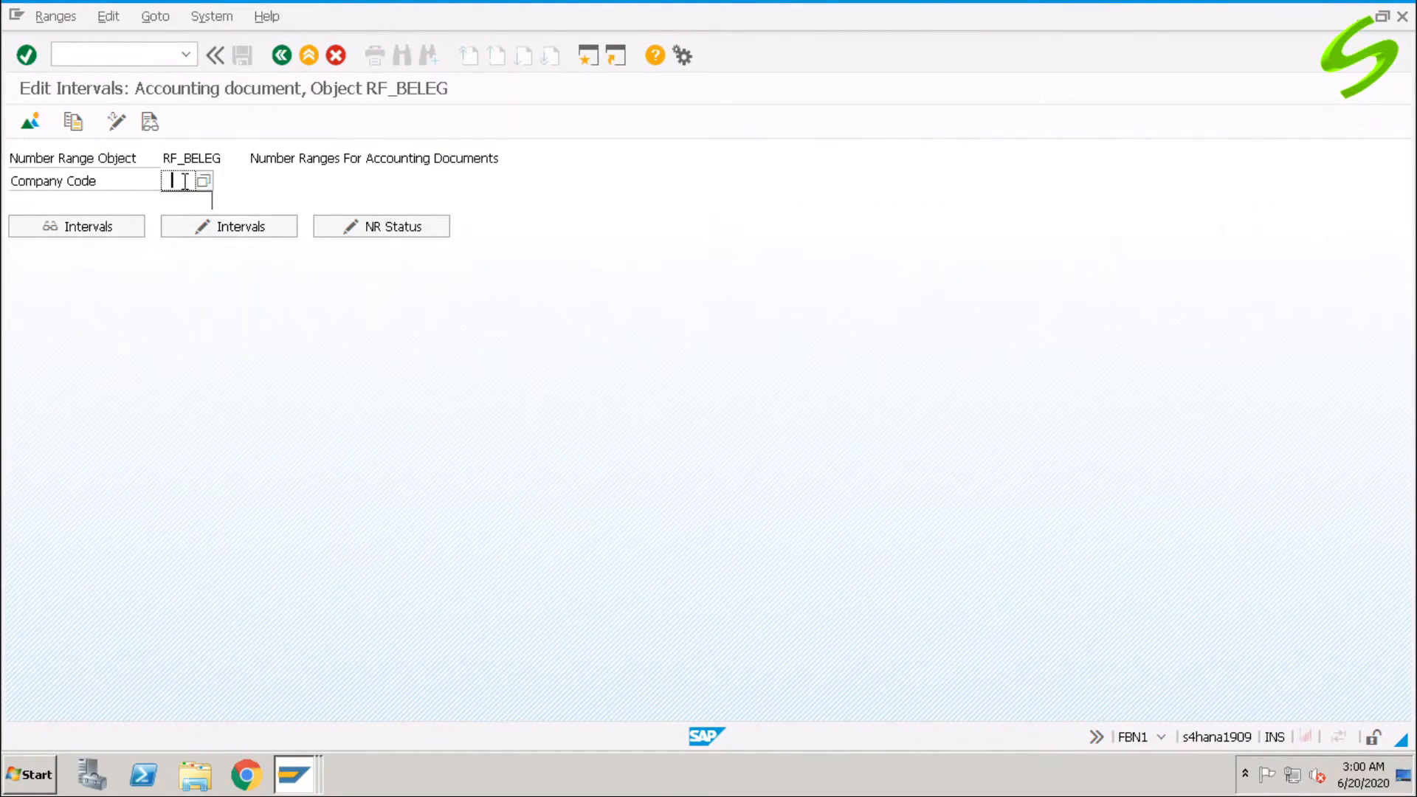
{"action": "left_click", "coordinate": [183, 197]}
{"action": "left_click", "coordinate": [198, 227]}
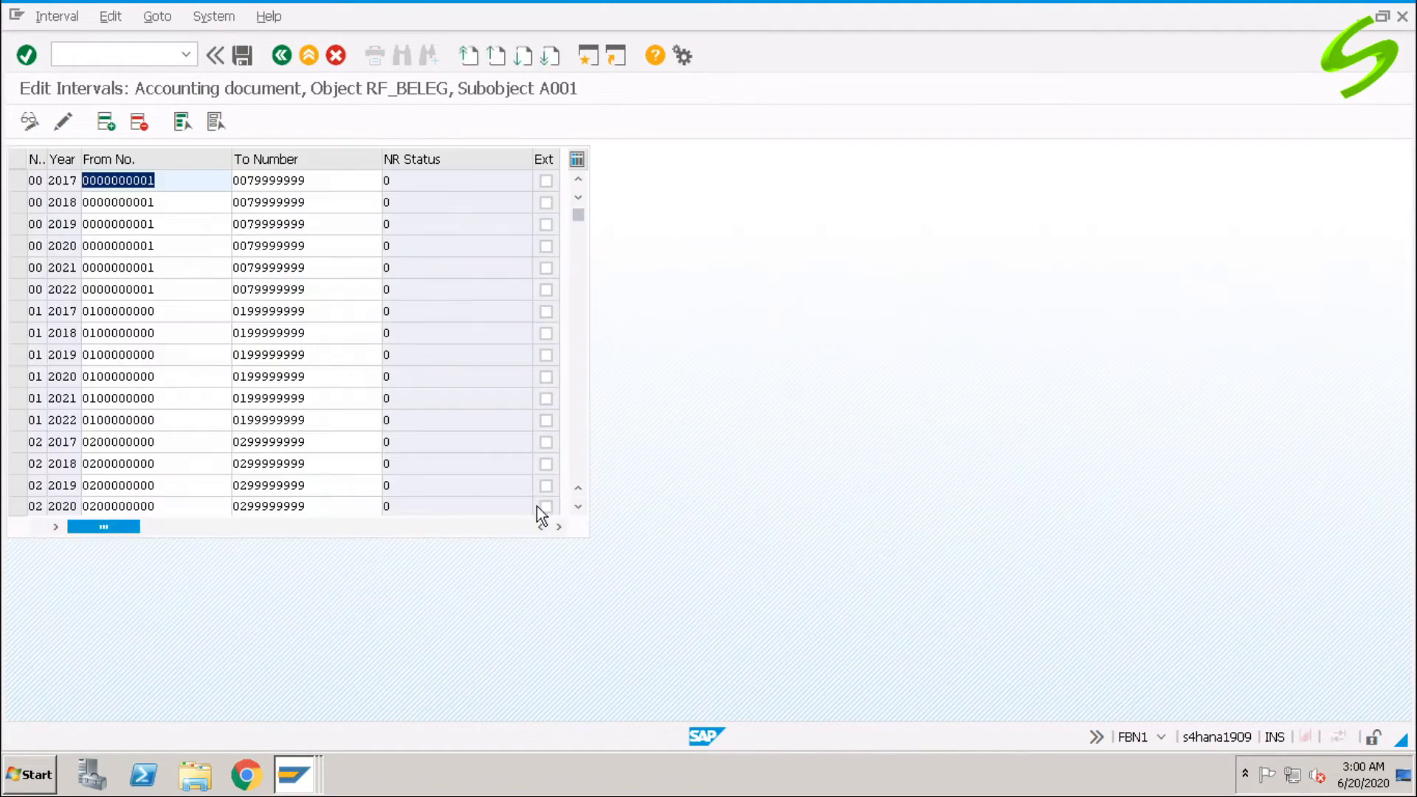
{"action": "scroll", "coordinate": [582, 459], "scroll_direction": "down", "scroll_amount": 3}
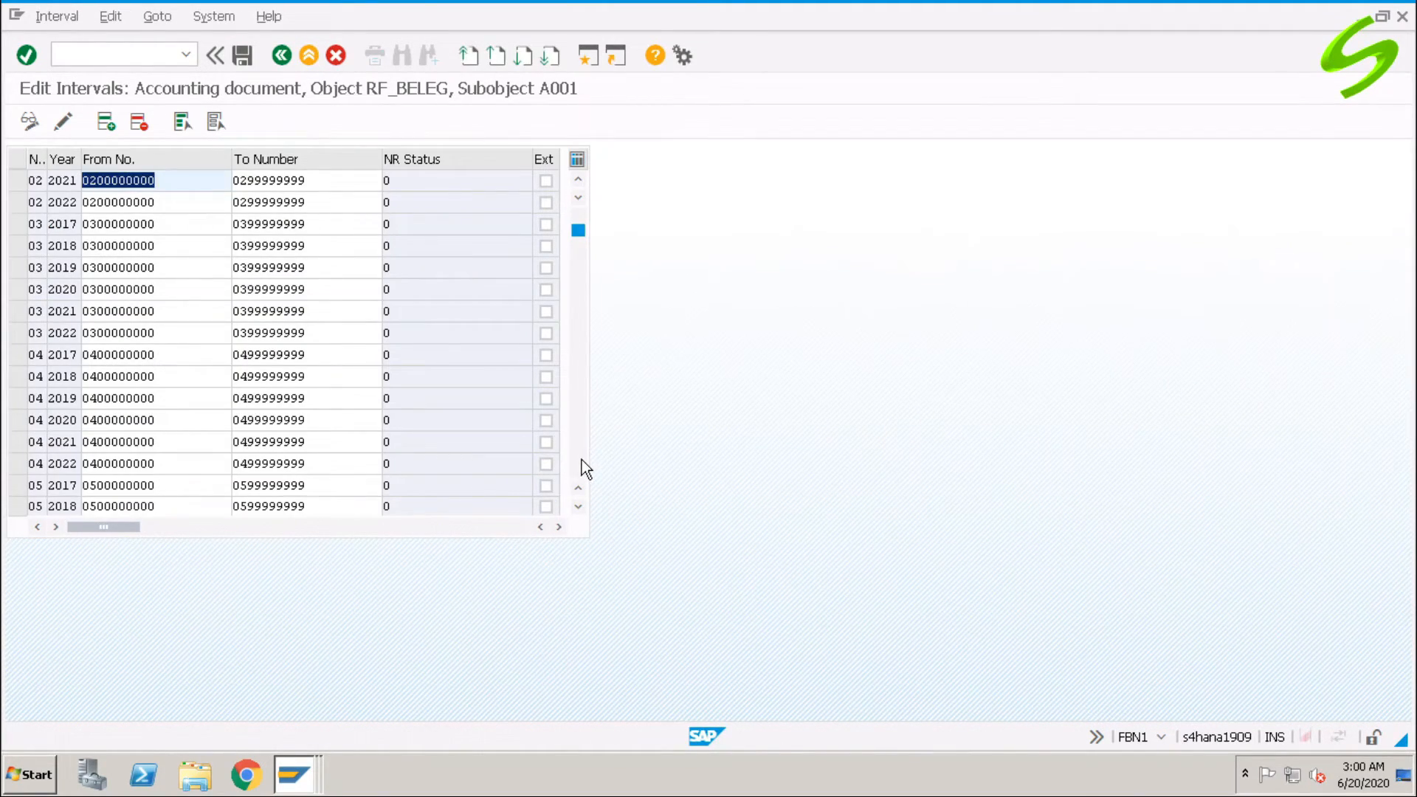
{"action": "scroll", "coordinate": [582, 459], "scroll_direction": "down", "scroll_amount": 7}
{"action": "scroll", "coordinate": [581, 459], "scroll_direction": "down", "scroll_amount": 20}
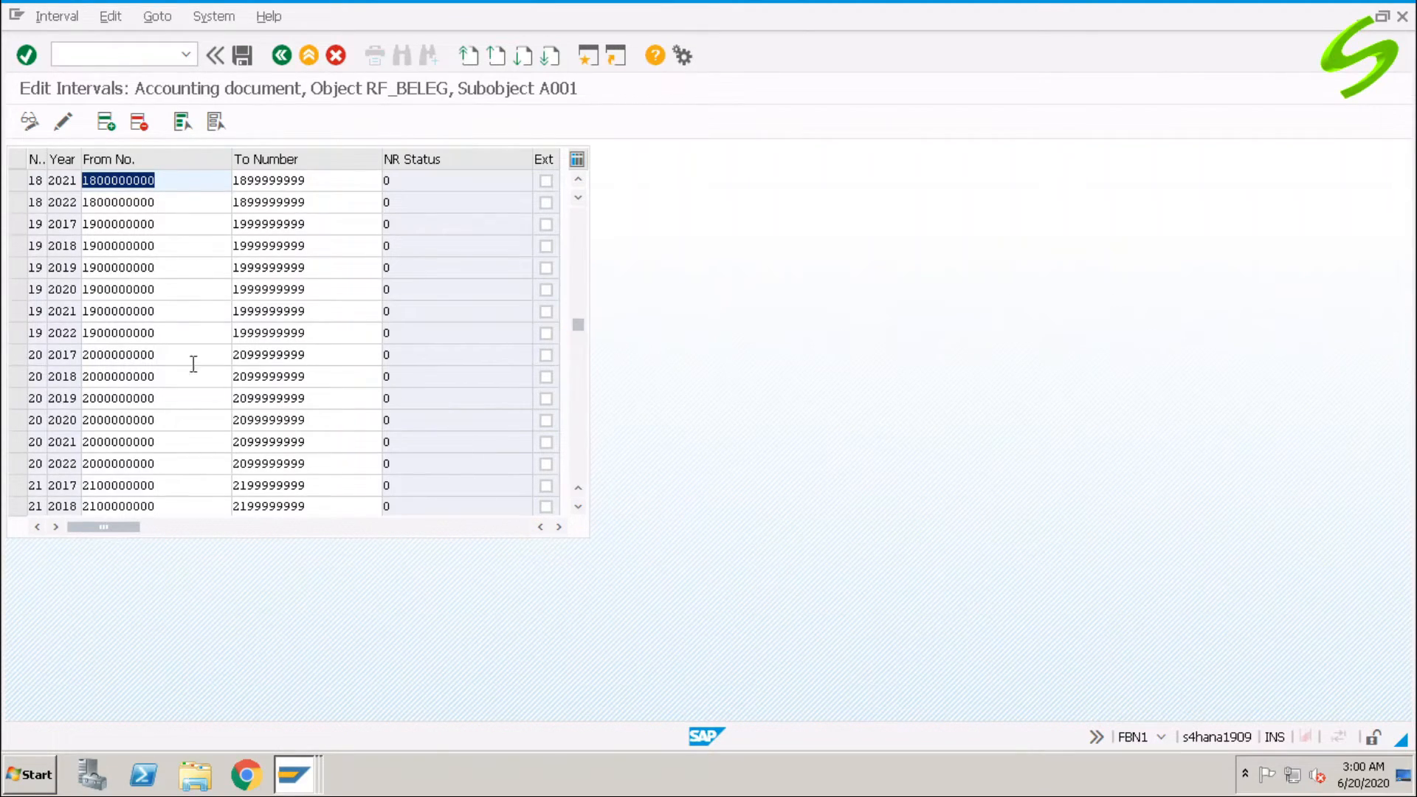
{"action": "left_click", "coordinate": [15, 290]}
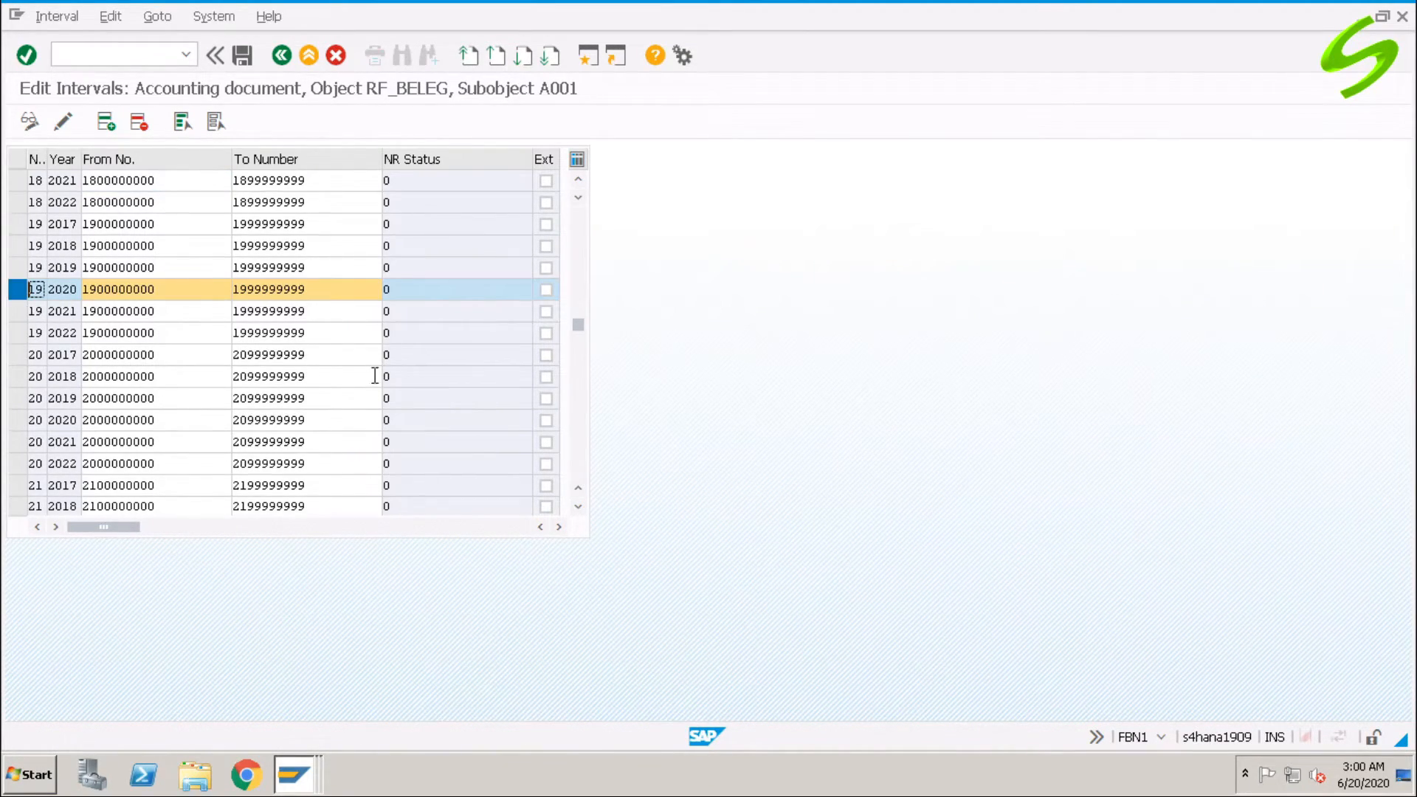
{"action": "left_click", "coordinate": [282, 60]}
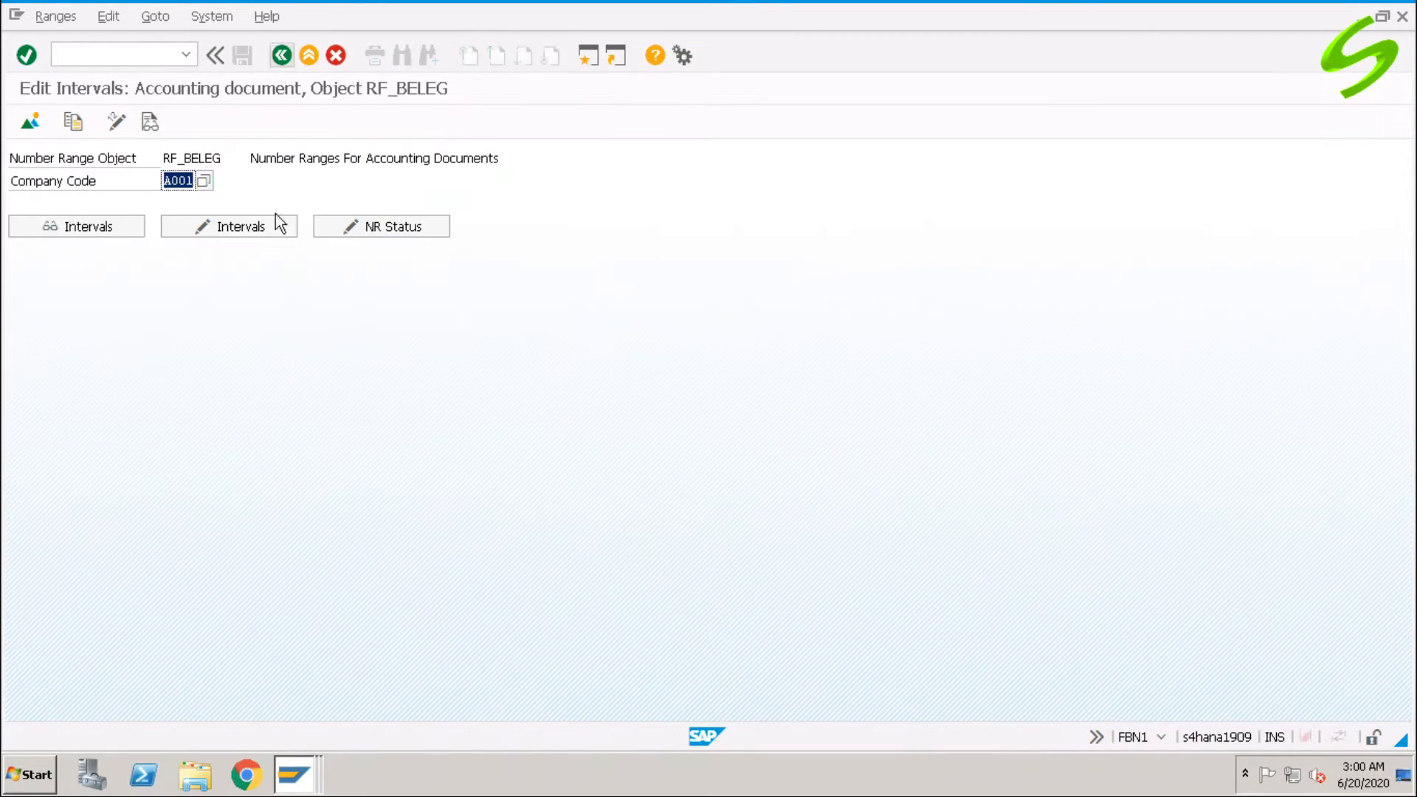
{"action": "left_click", "coordinate": [280, 57]}
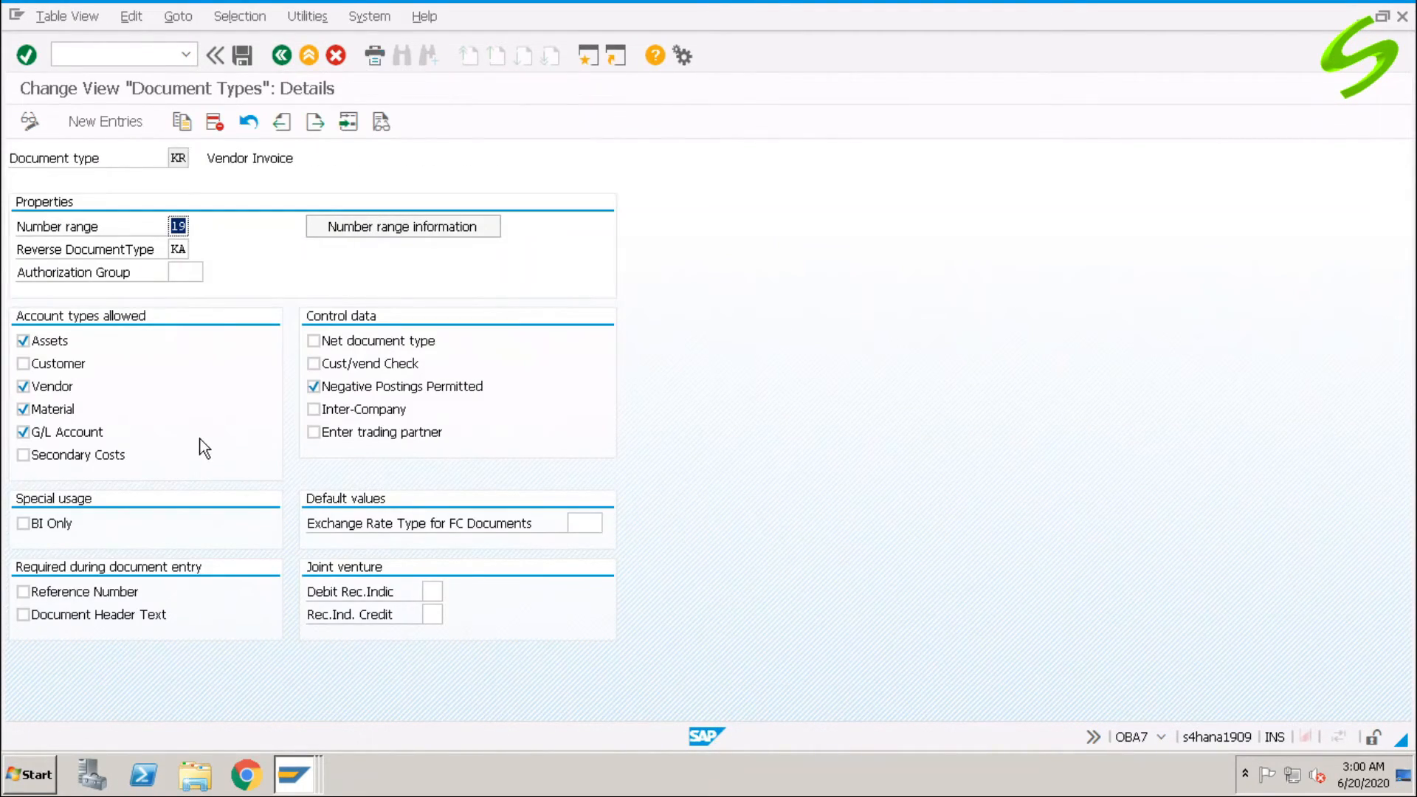
{"action": "left_click", "coordinate": [279, 57]}
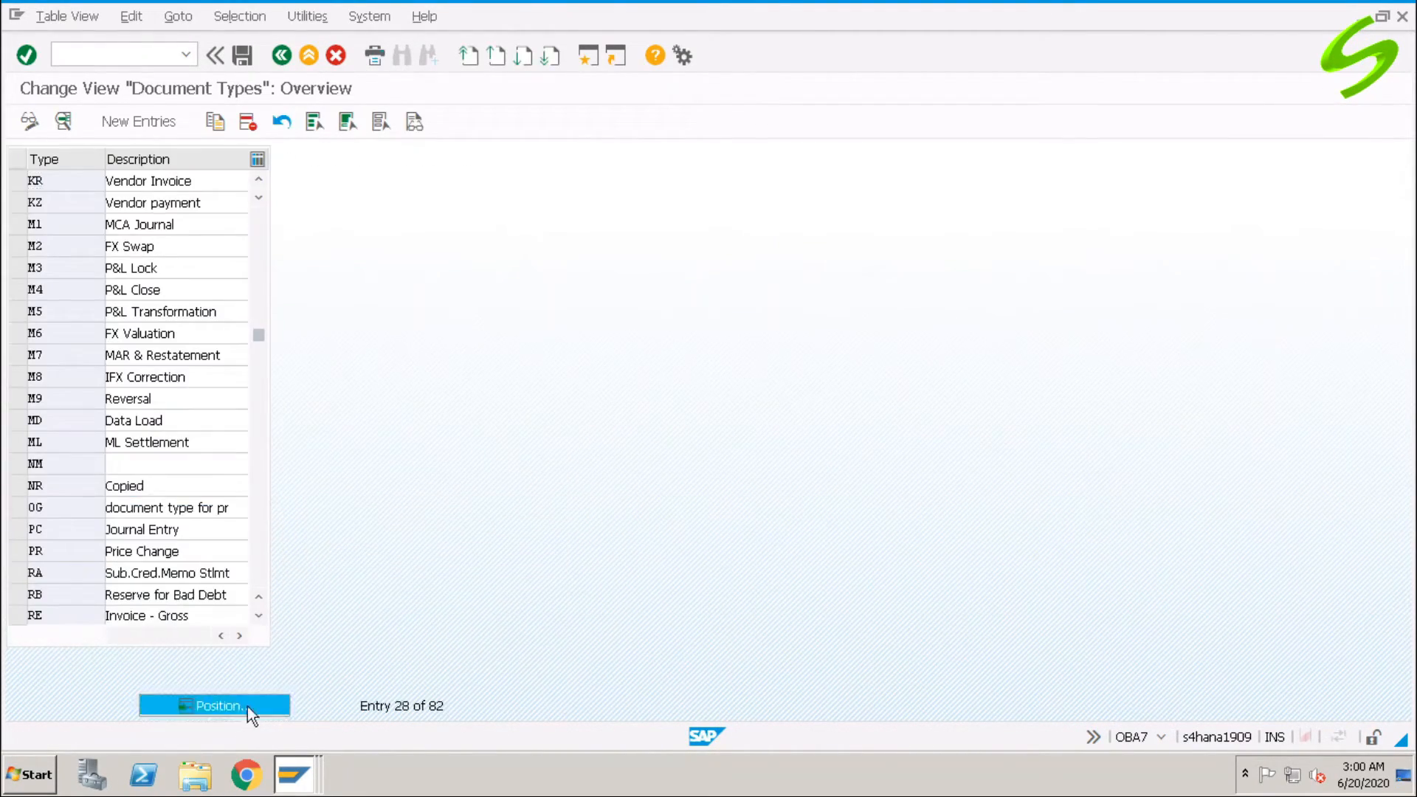
- Find document type KZ in the document types overview and open its details
{"action": "type", "text": "kz"}
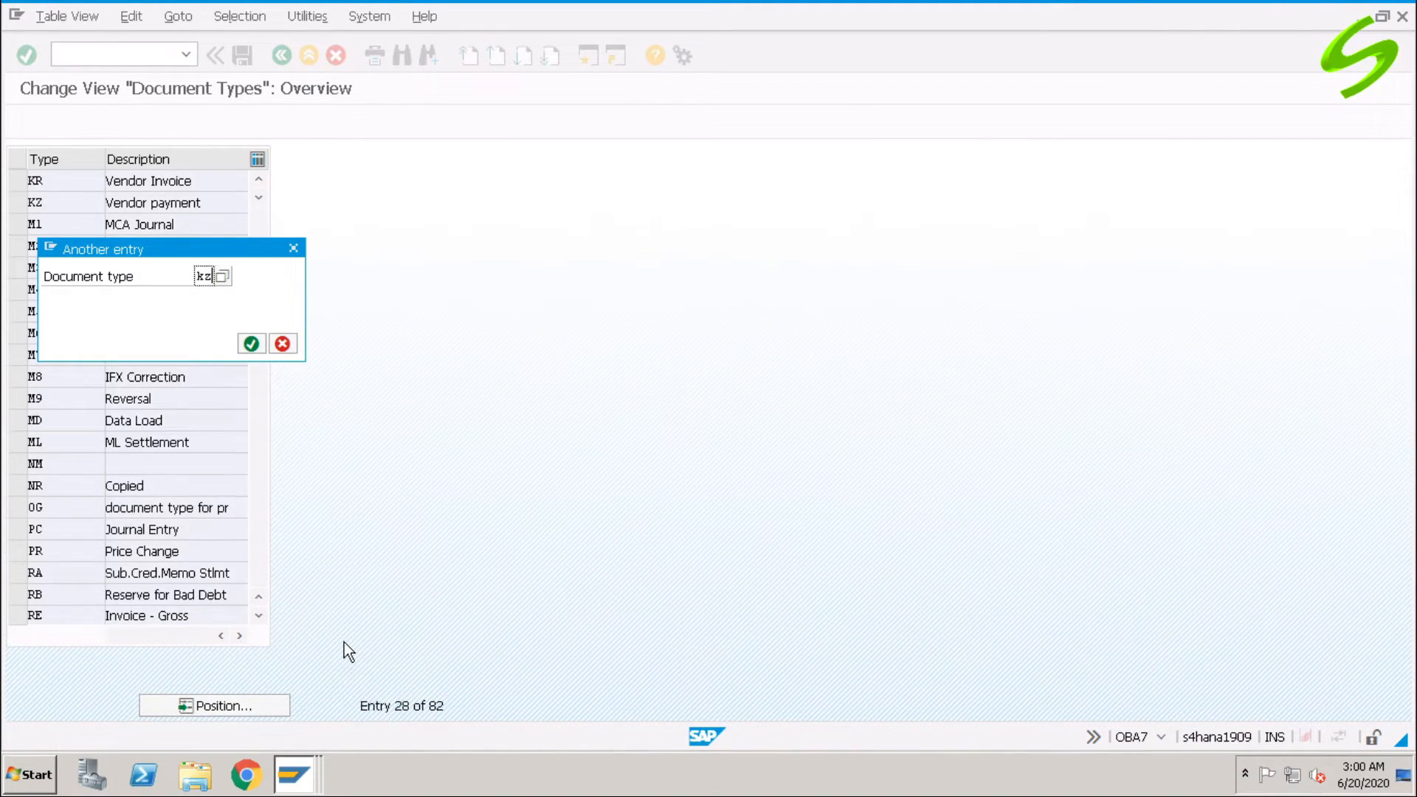
{"action": "key", "text": "Return"}
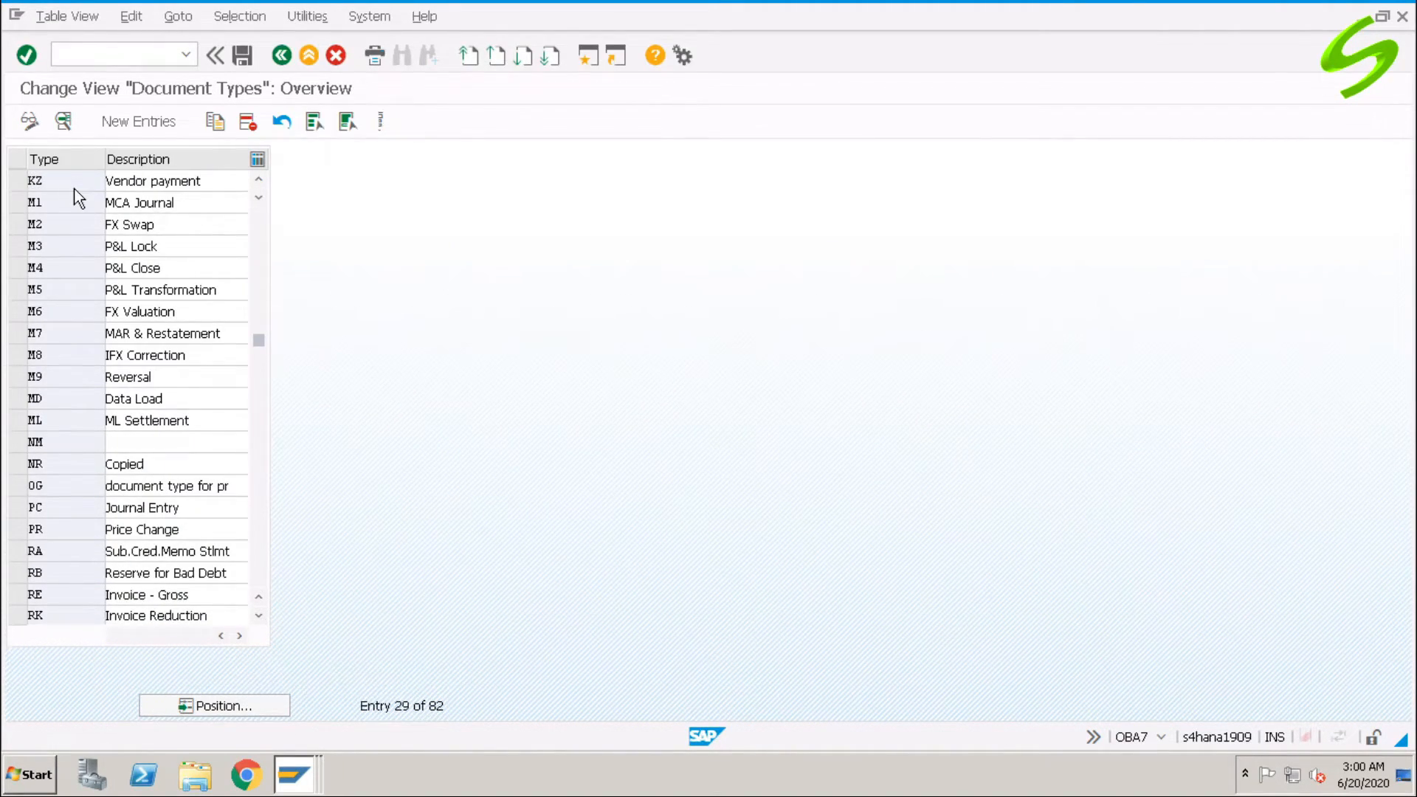
{"action": "double_click", "coordinate": [74, 188]}
- Check the 2020 interval of number range 15 in company code A001 for document type KZ, and return to the overview
{"action": "left_click", "coordinate": [393, 226]}
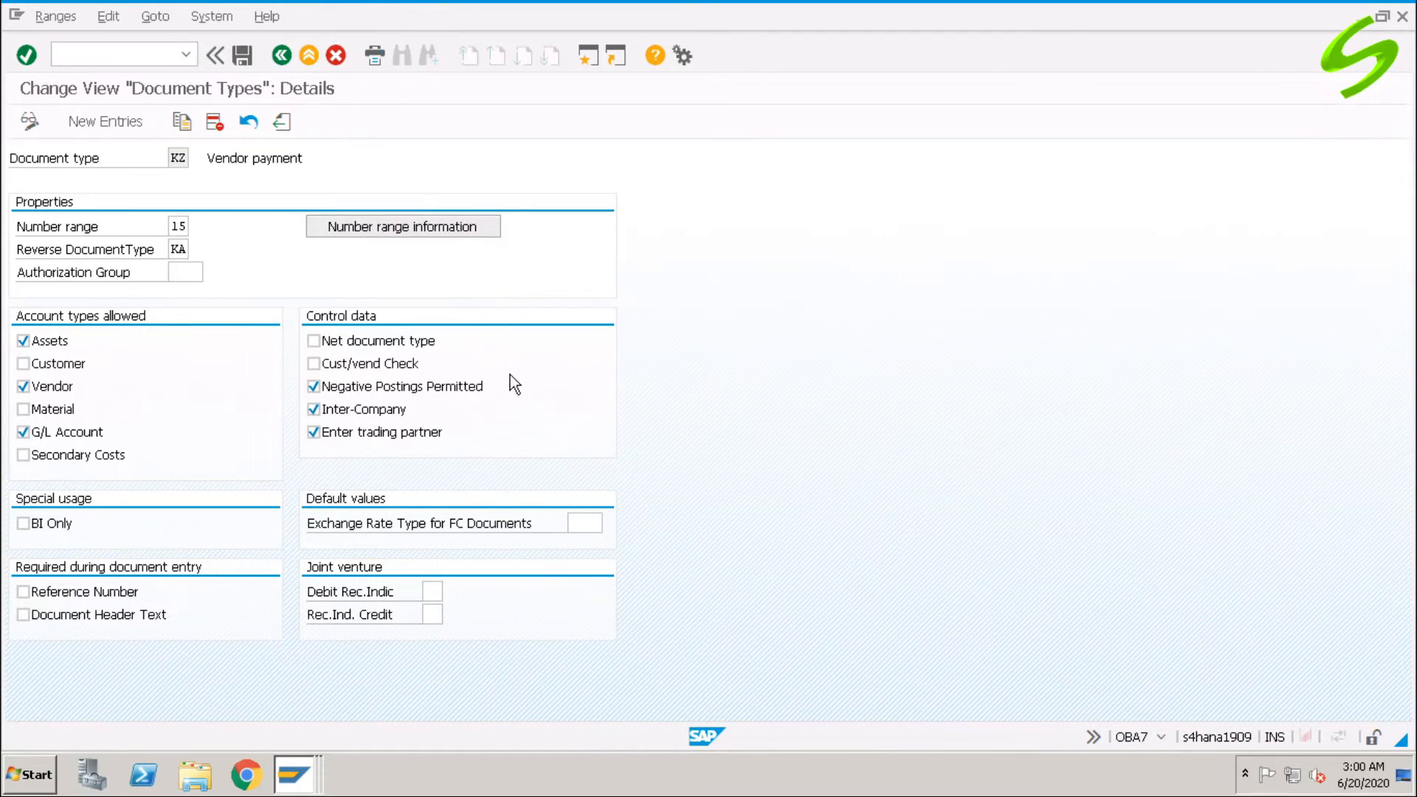
{"action": "left_click", "coordinate": [184, 201]}
{"action": "left_click", "coordinate": [212, 228]}
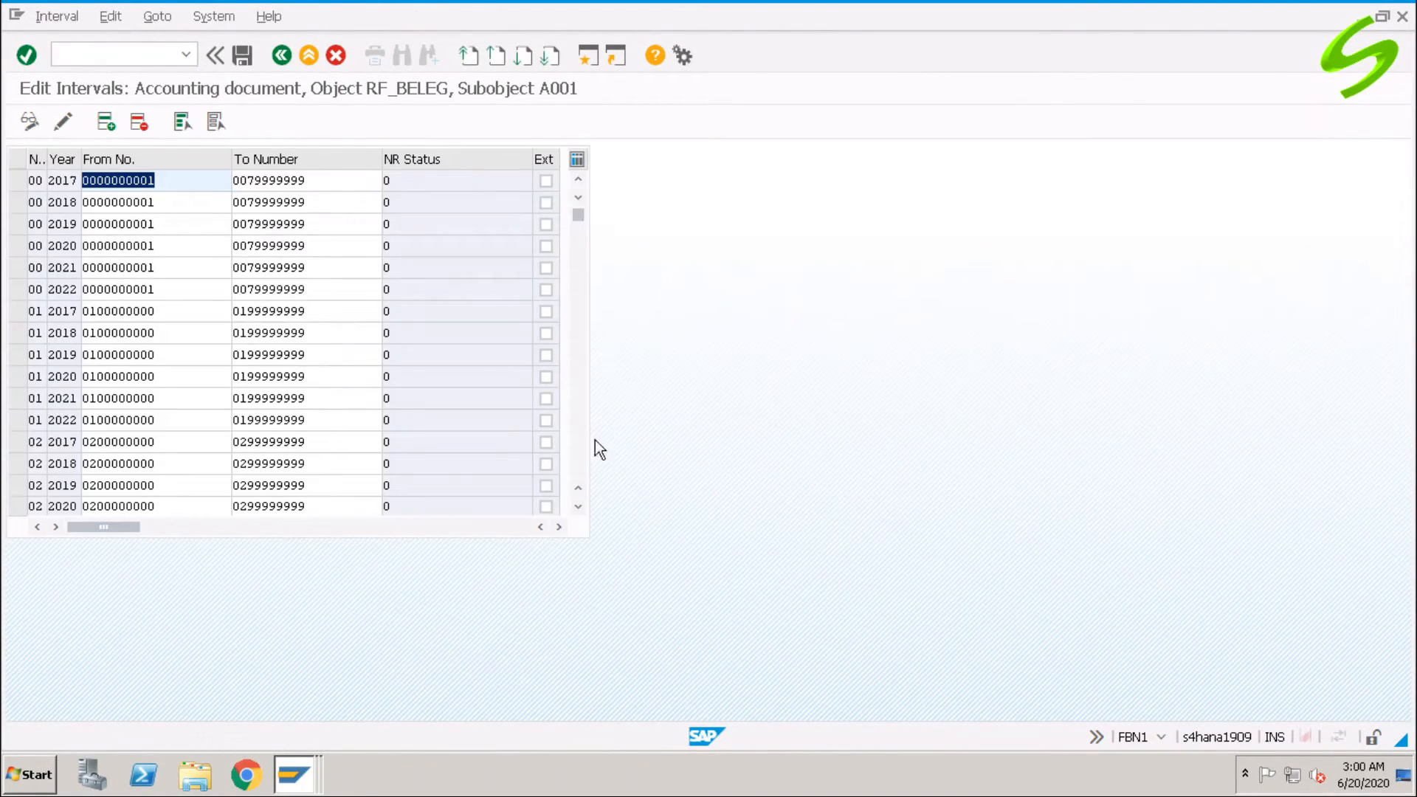
{"action": "left_click", "coordinate": [582, 458]}
{"action": "left_click", "coordinate": [582, 458]}
{"action": "left_click", "coordinate": [582, 459]}
{"action": "left_click", "coordinate": [581, 459]}
{"action": "left_click", "coordinate": [582, 459]}
{"action": "left_click", "coordinate": [581, 458]}
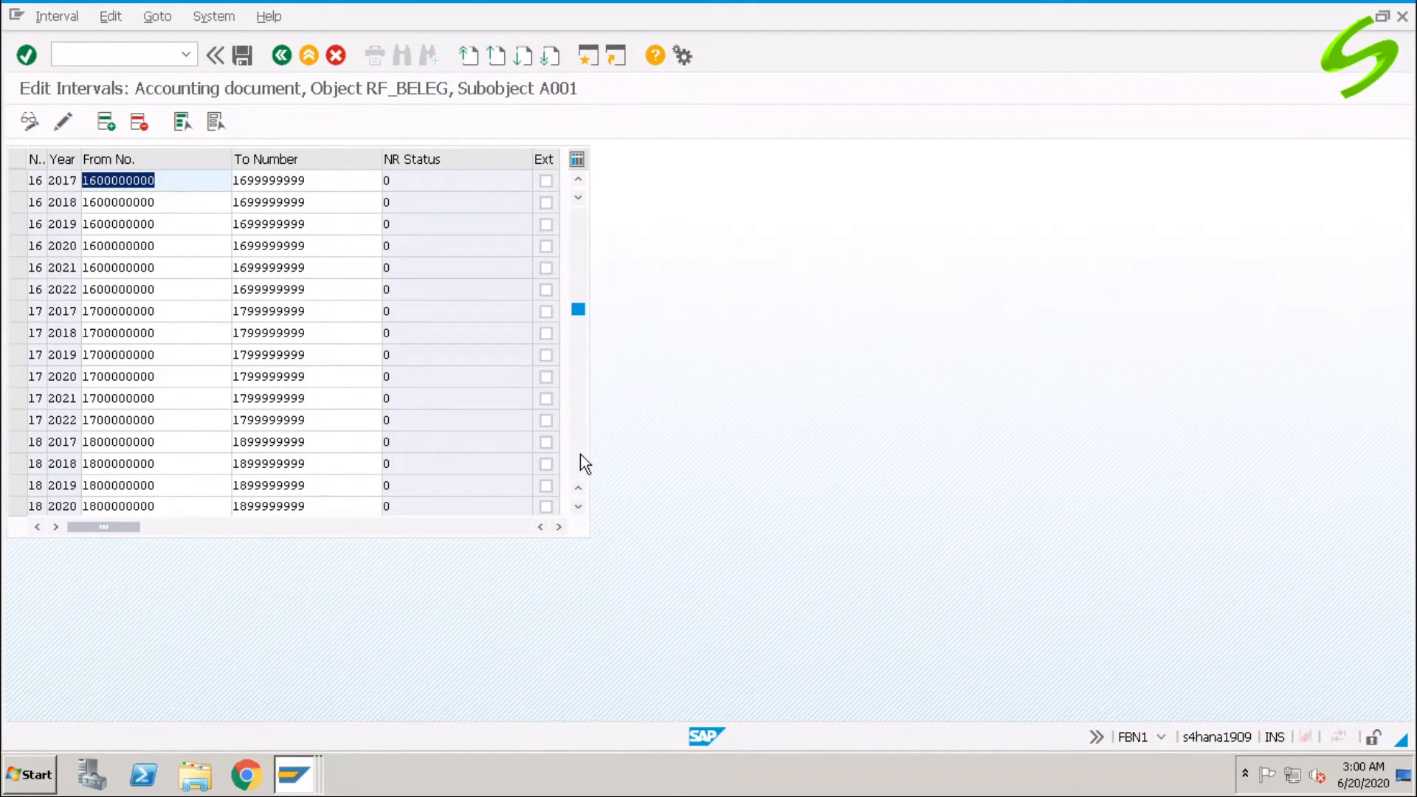
{"action": "left_click", "coordinate": [587, 244]}
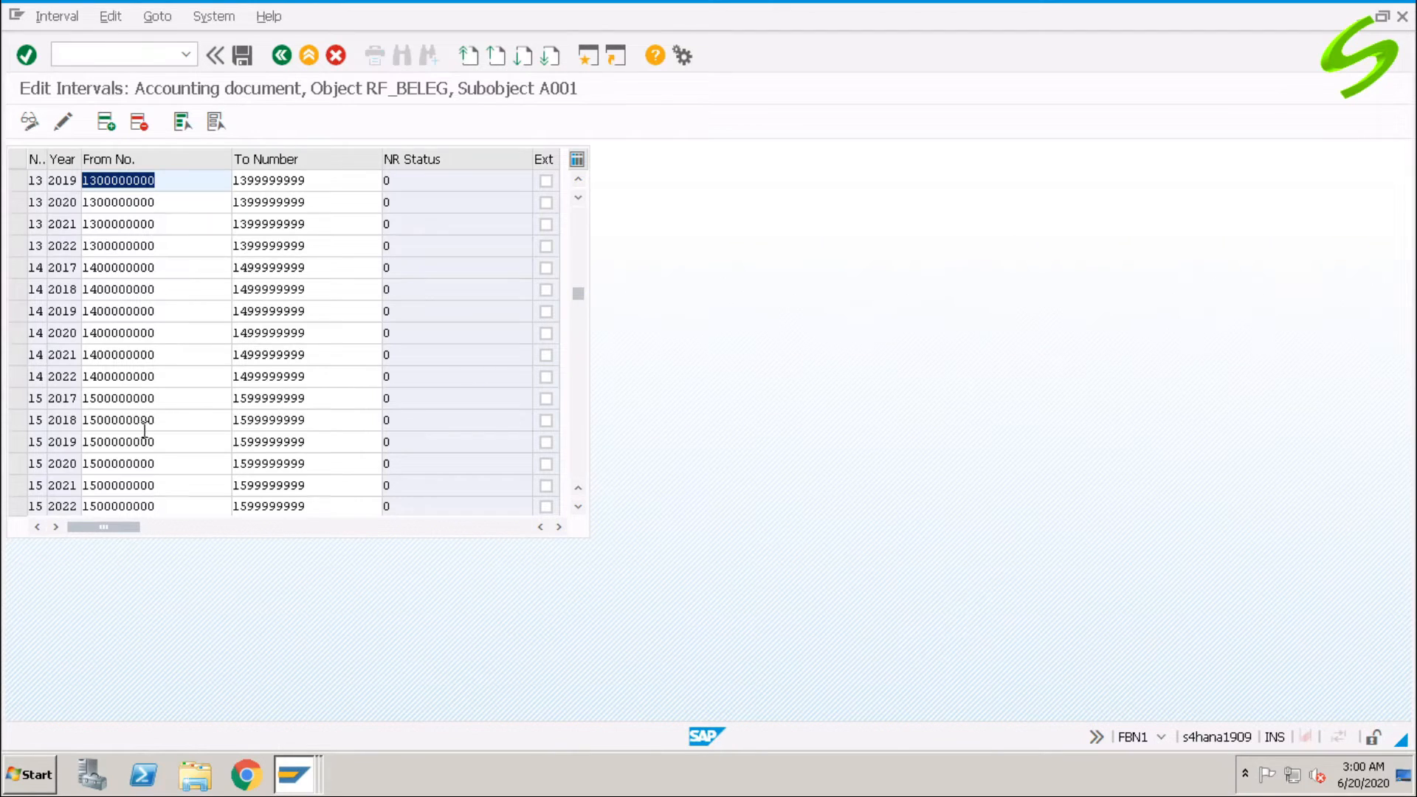
{"action": "left_click", "coordinate": [17, 465]}
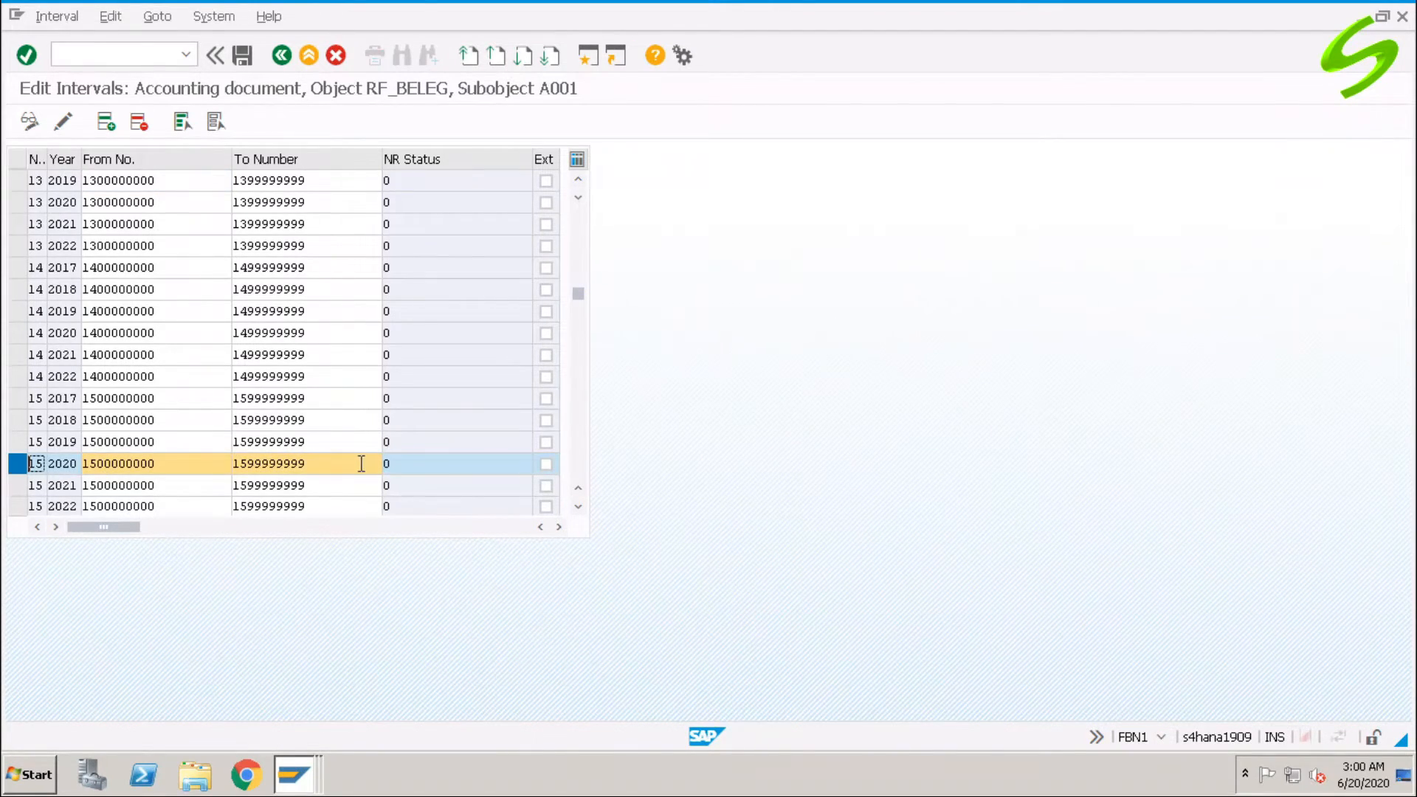
{"action": "left_click", "coordinate": [280, 57]}
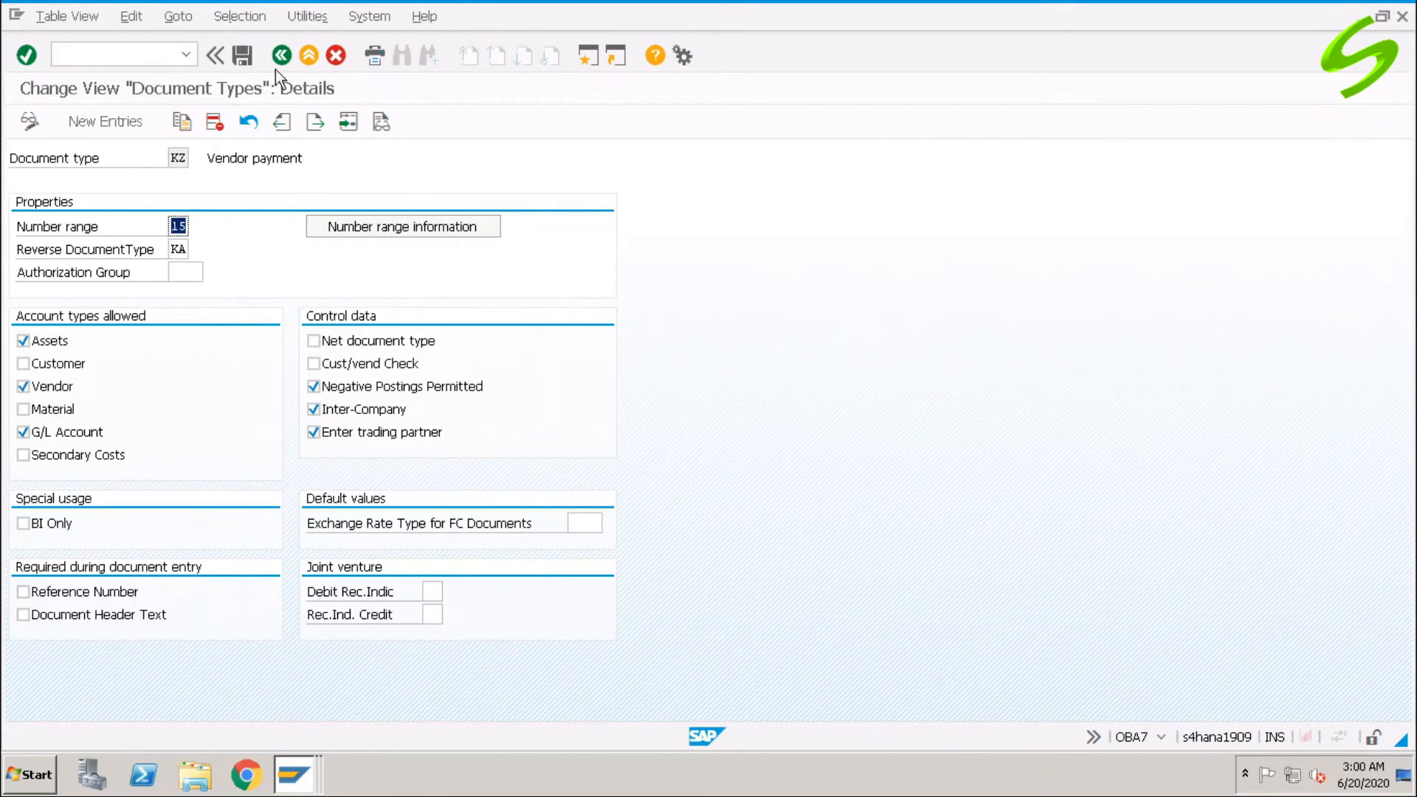
{"action": "left_click", "coordinate": [282, 55]}
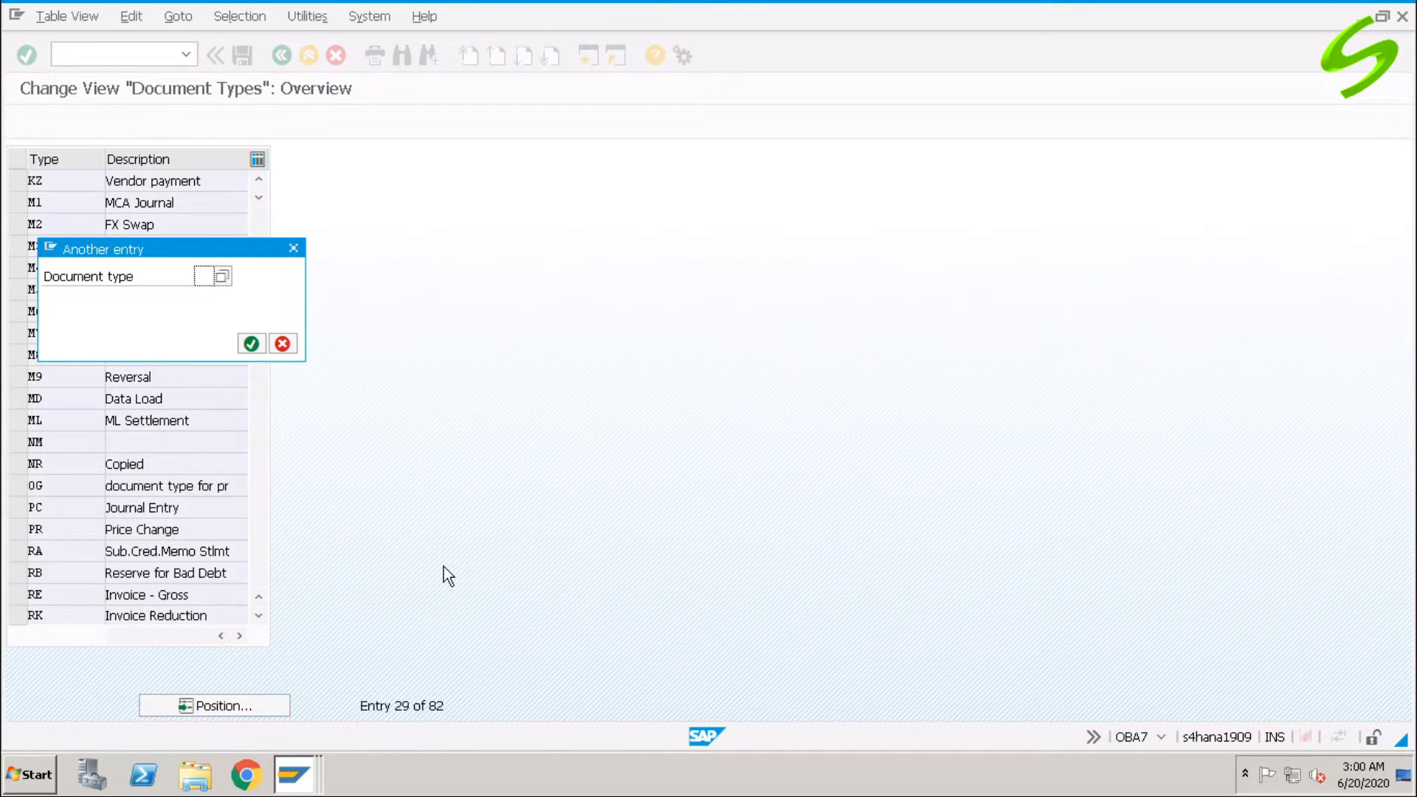
- Find document type ZP in the document types overview and open its details
{"action": "type", "text": "ZP"}
{"action": "key", "text": "Return"}
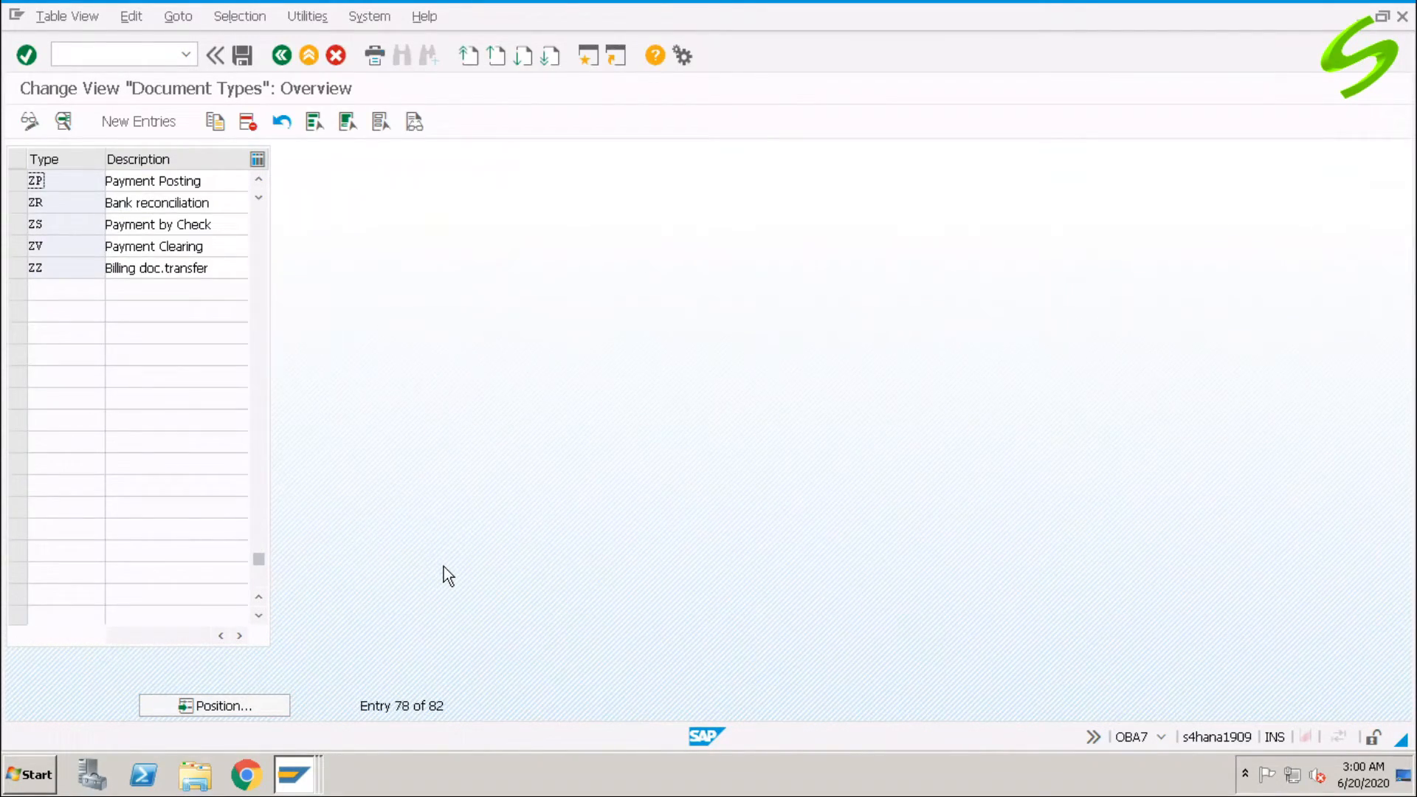
{"action": "double_click", "coordinate": [80, 182]}
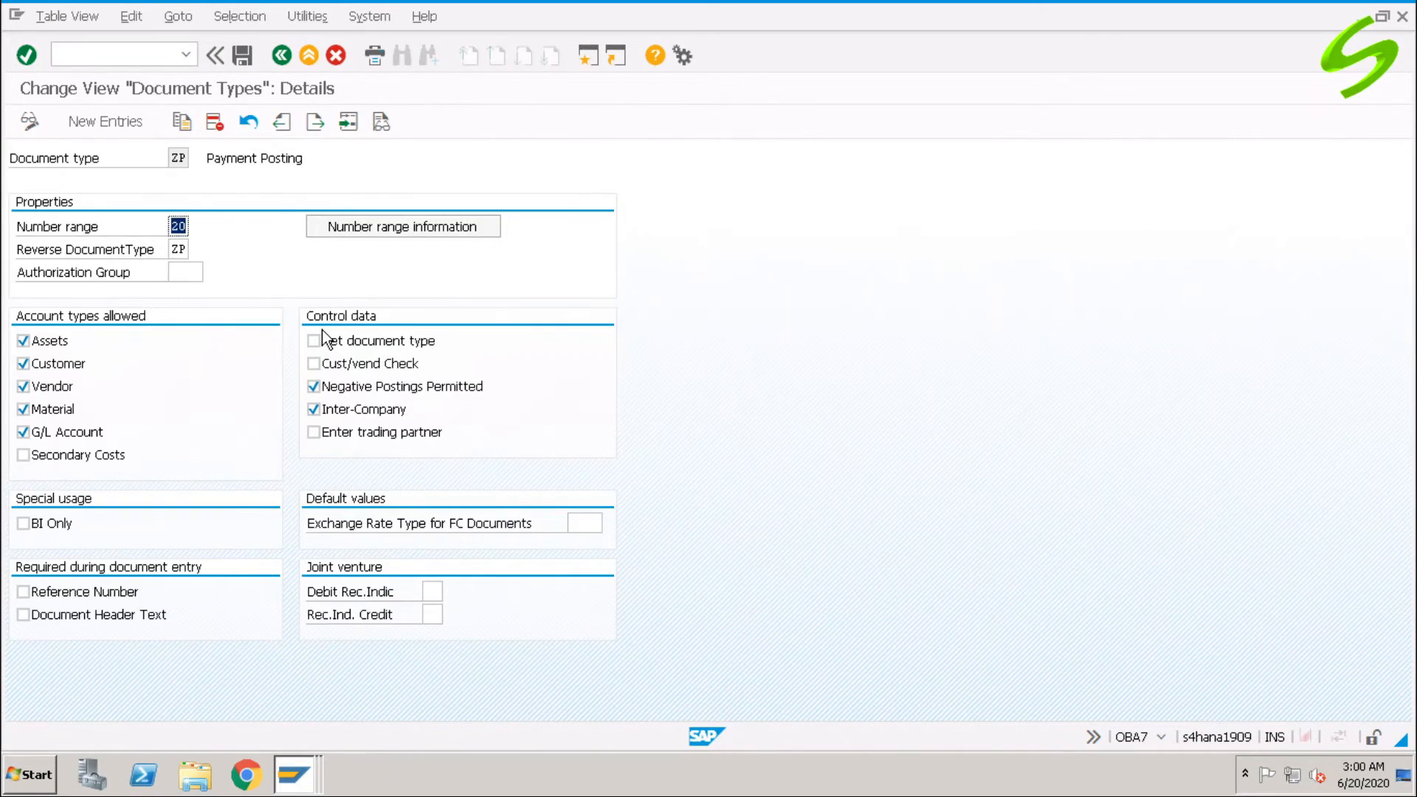
- Check the 2020 interval of number range 20 in company code A001 for document type ZP, and return to its details
{"action": "left_click", "coordinate": [413, 229]}
{"action": "type", "text": "a001"}
{"action": "left_click", "coordinate": [216, 230]}
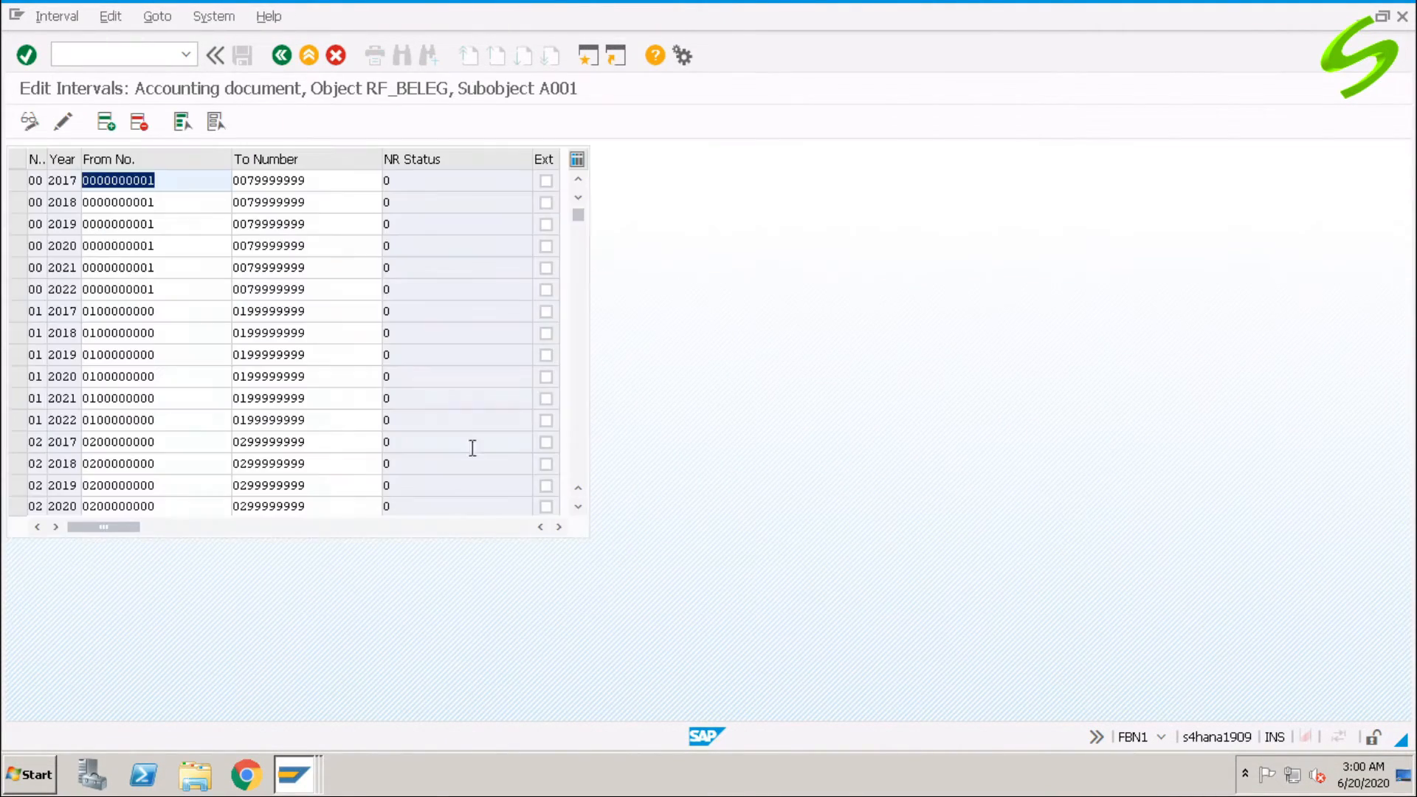
{"action": "scroll", "coordinate": [578, 453], "scroll_direction": "down", "scroll_amount": 20}
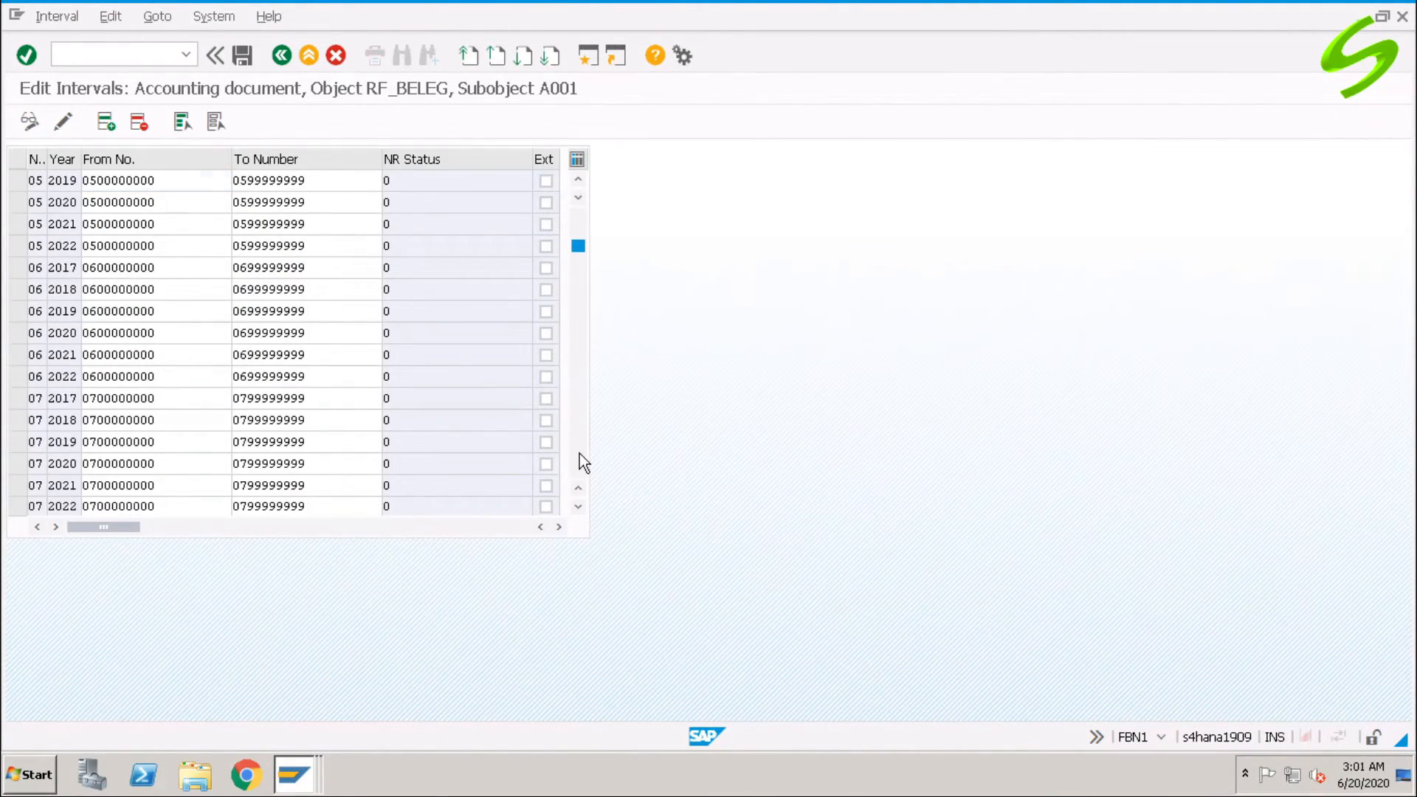
{"action": "scroll", "coordinate": [579, 453], "scroll_direction": "down", "scroll_amount": 16}
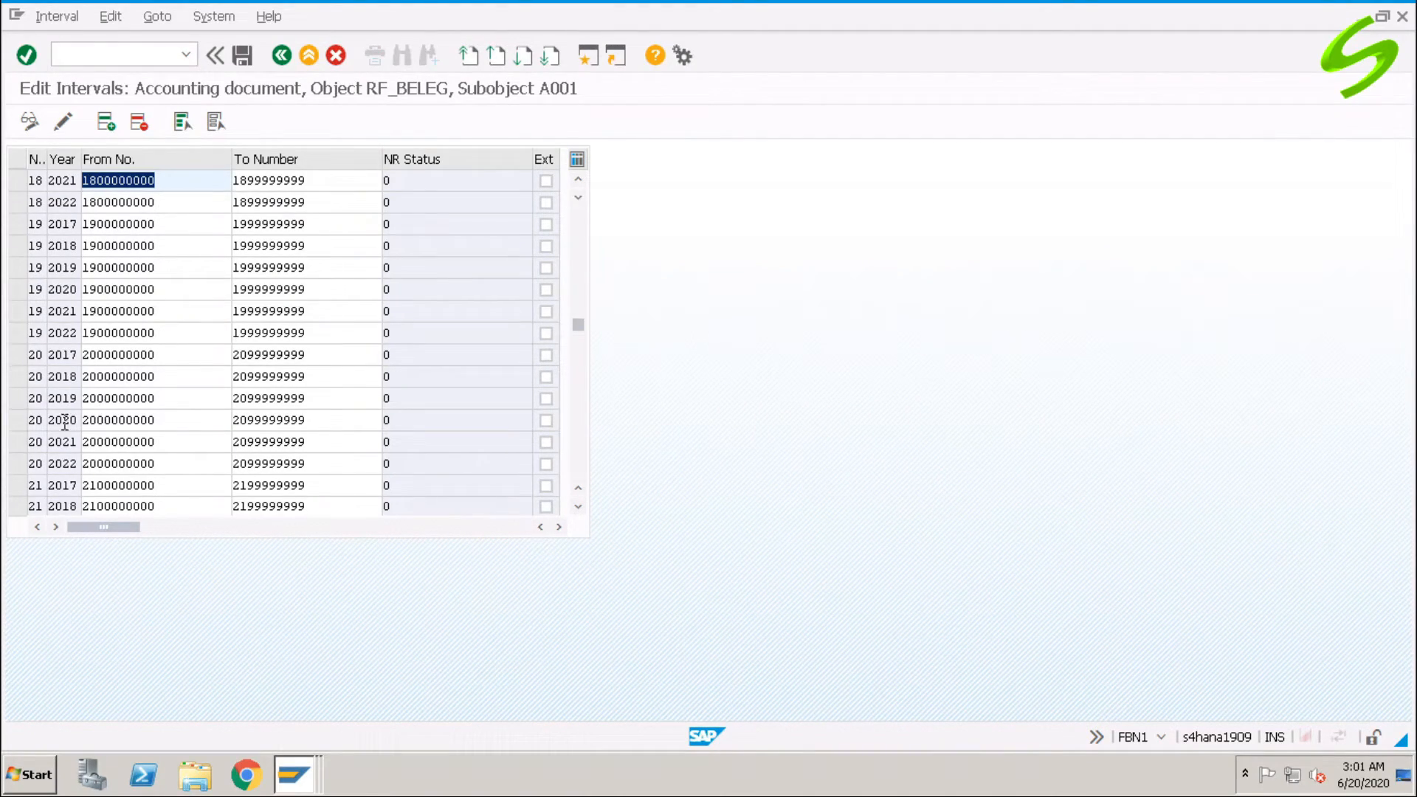
{"action": "left_click", "coordinate": [17, 420]}
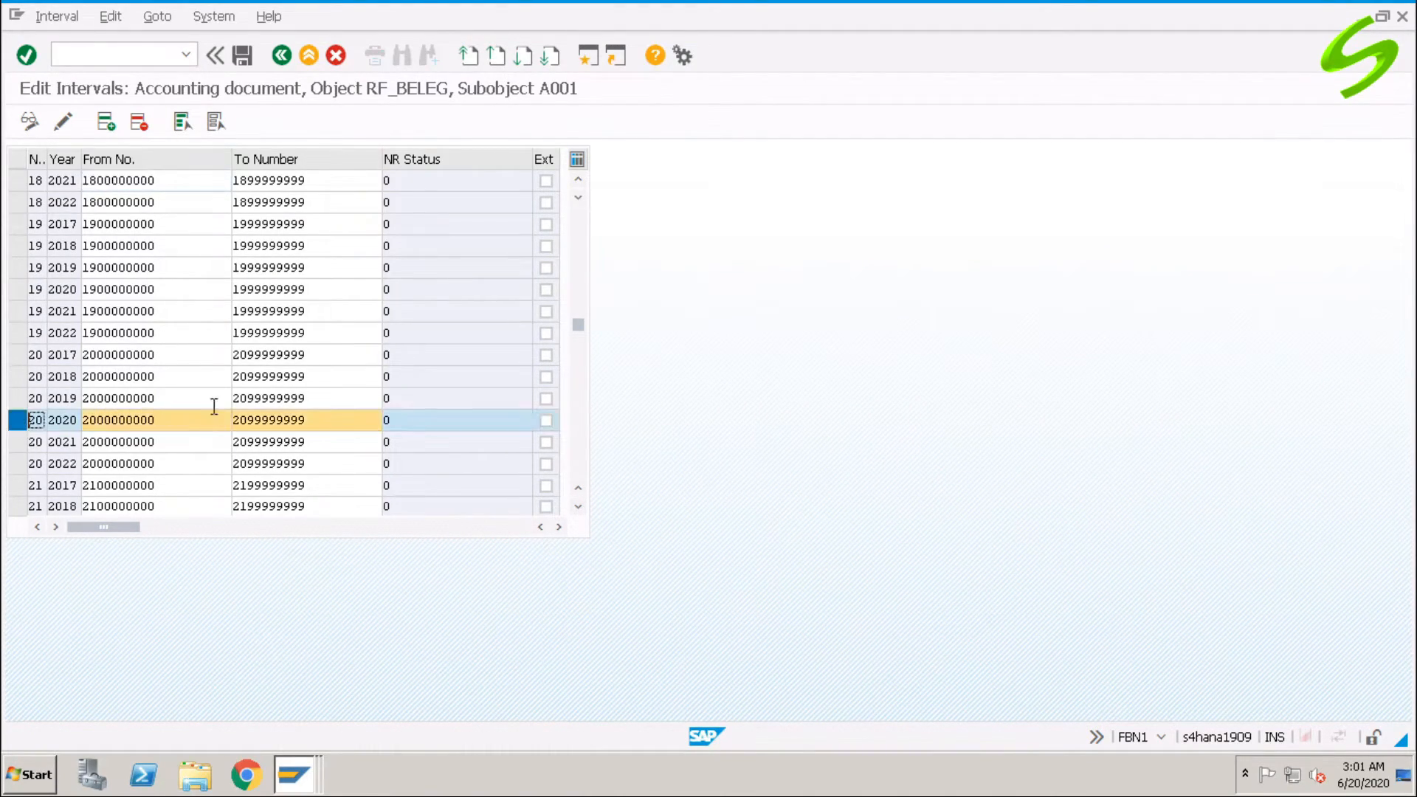
{"action": "left_click", "coordinate": [280, 56]}
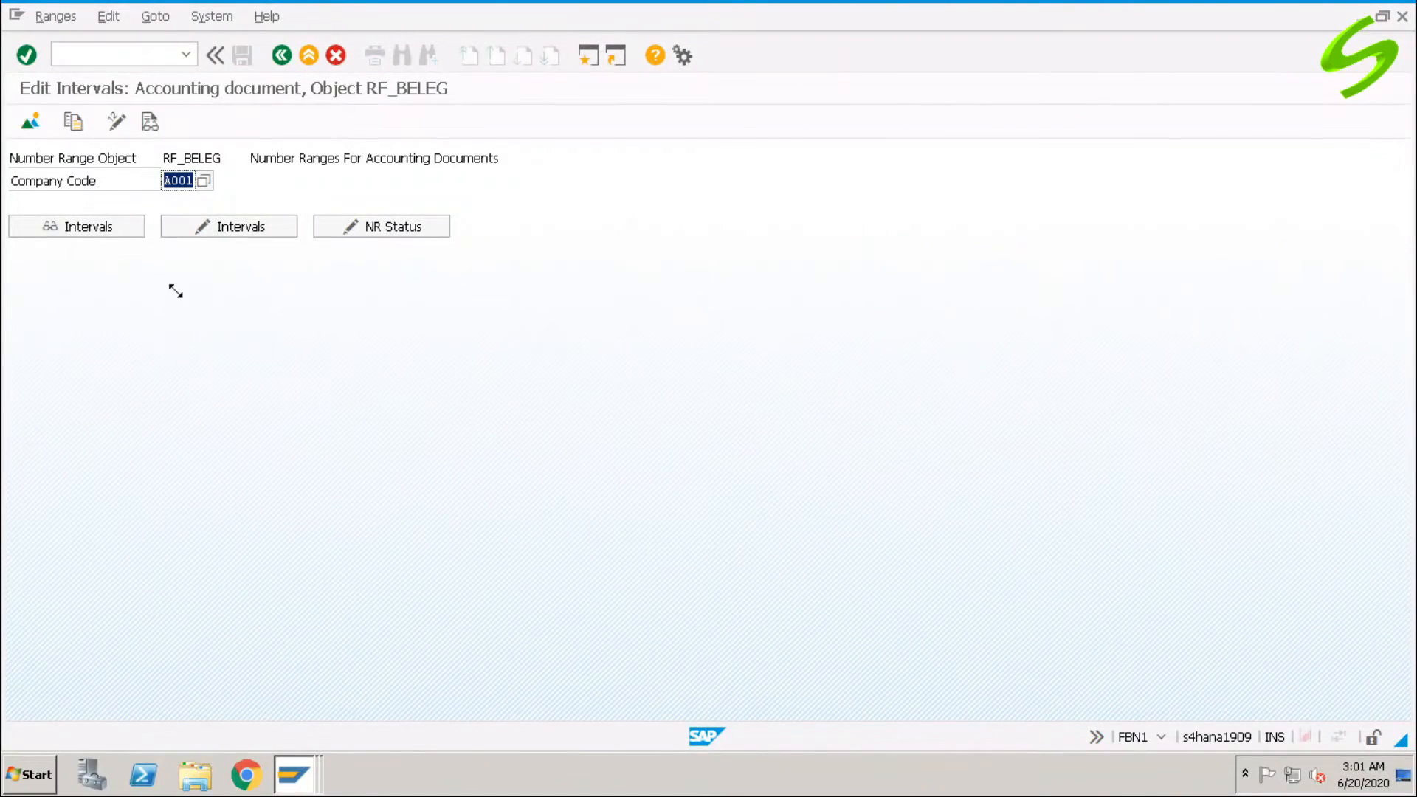
{"action": "left_click", "coordinate": [243, 233]}
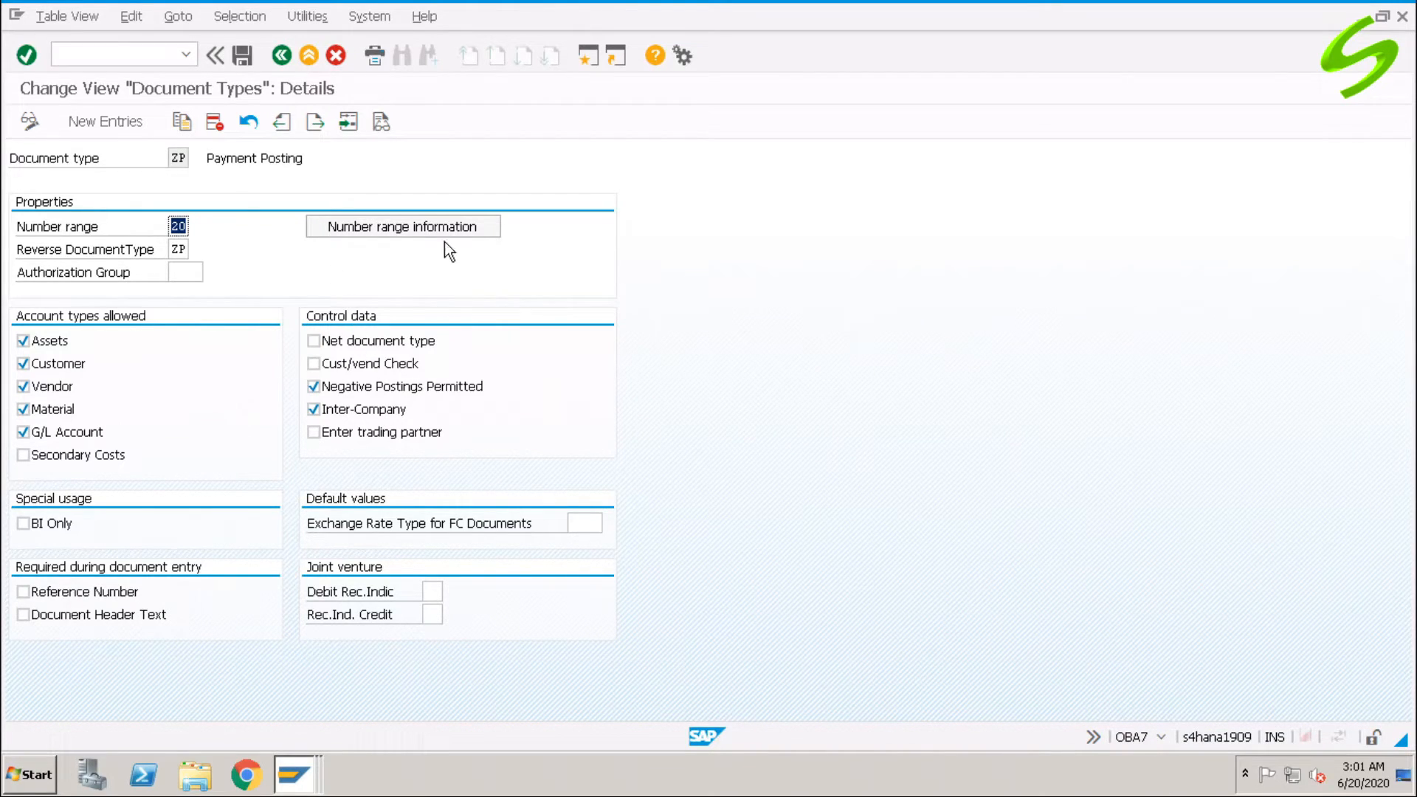
- Open the number range information of document type ZP, and start transaction FBN1 directly by its code
{"action": "left_click", "coordinate": [403, 225]}
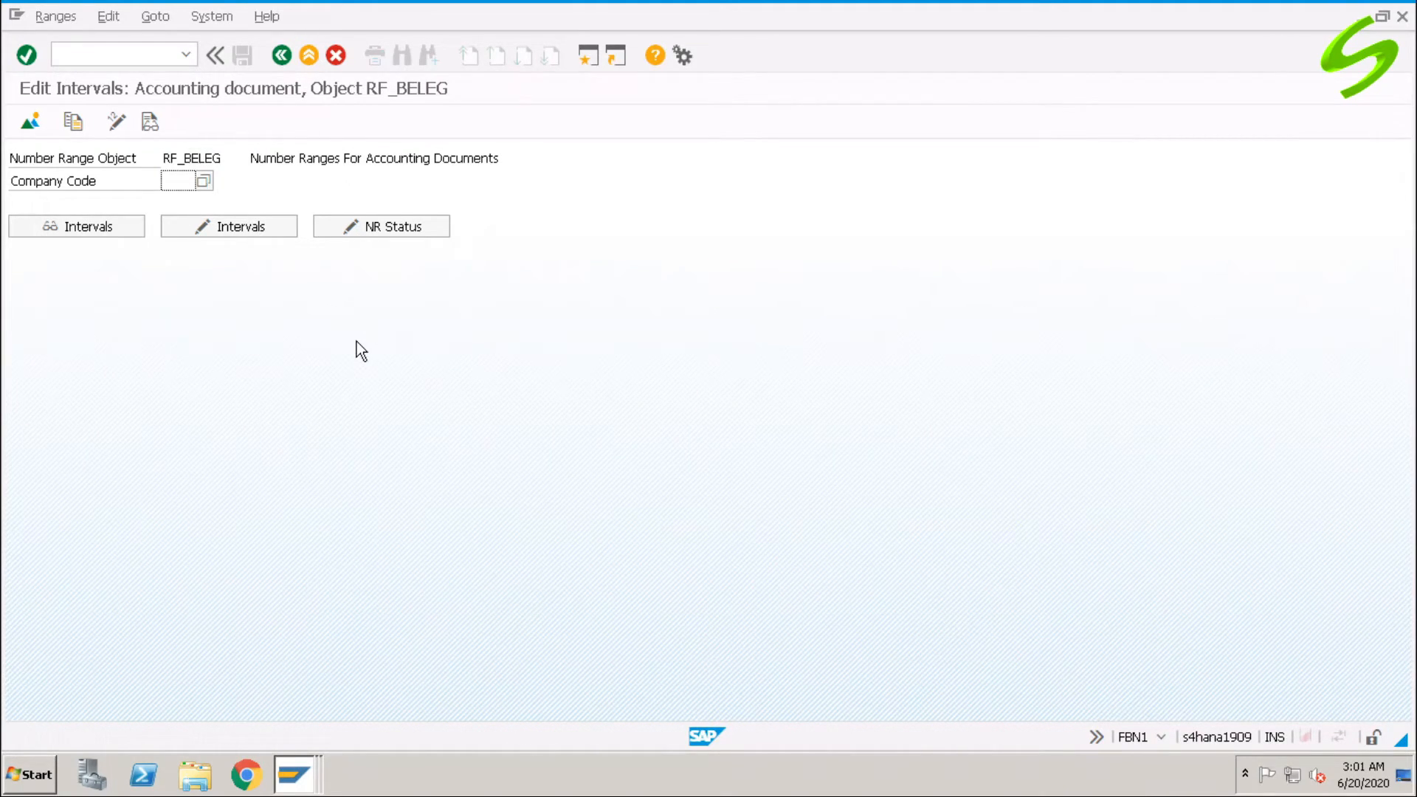
{"action": "left_click", "coordinate": [143, 54]}
{"action": "type", "text": "/nfbn1"}
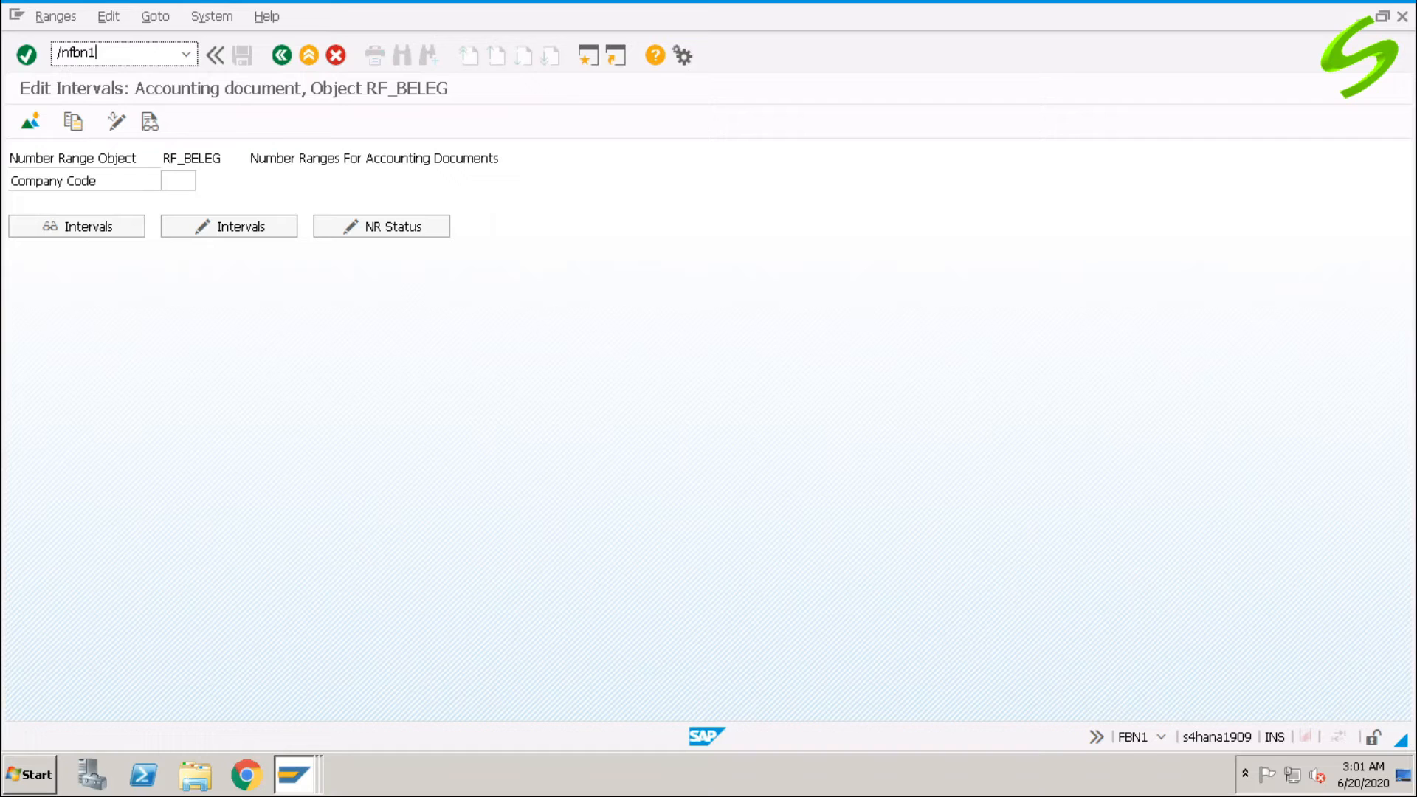
{"action": "key", "text": "Return"}
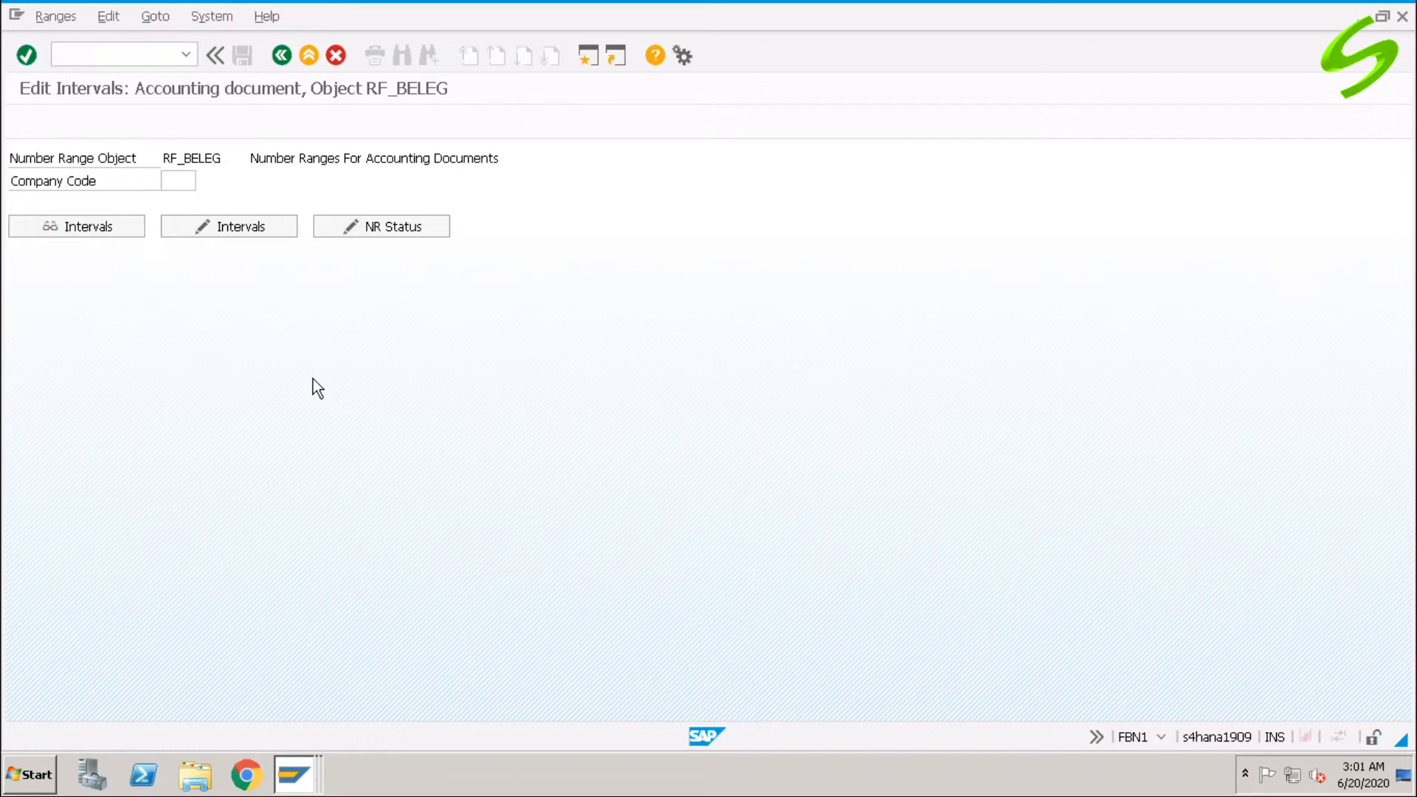
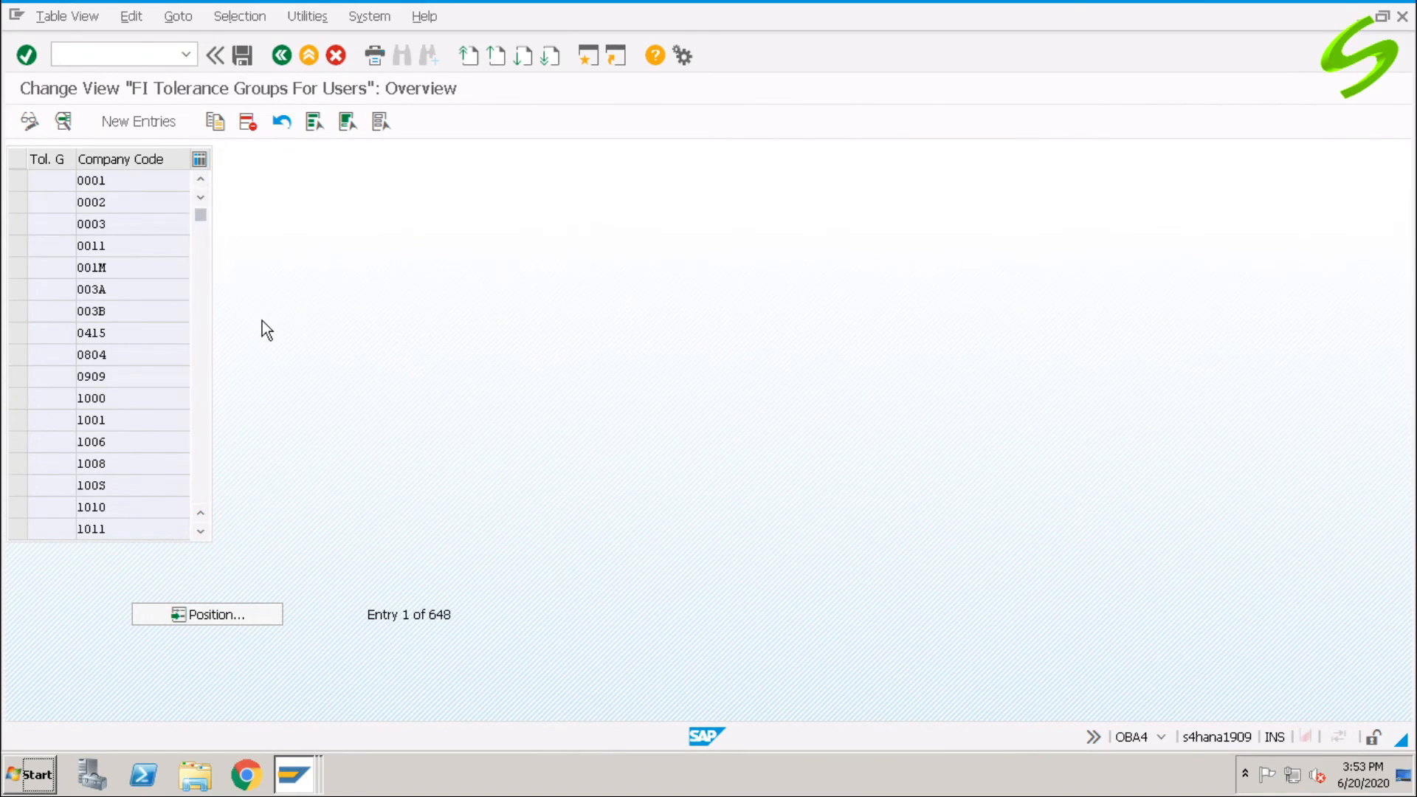
- Start transaction SPRO and display the complete SAP Customizing Implementation Guide in place of the reduced structure
{"action": "left_click", "coordinate": [143, 58]}
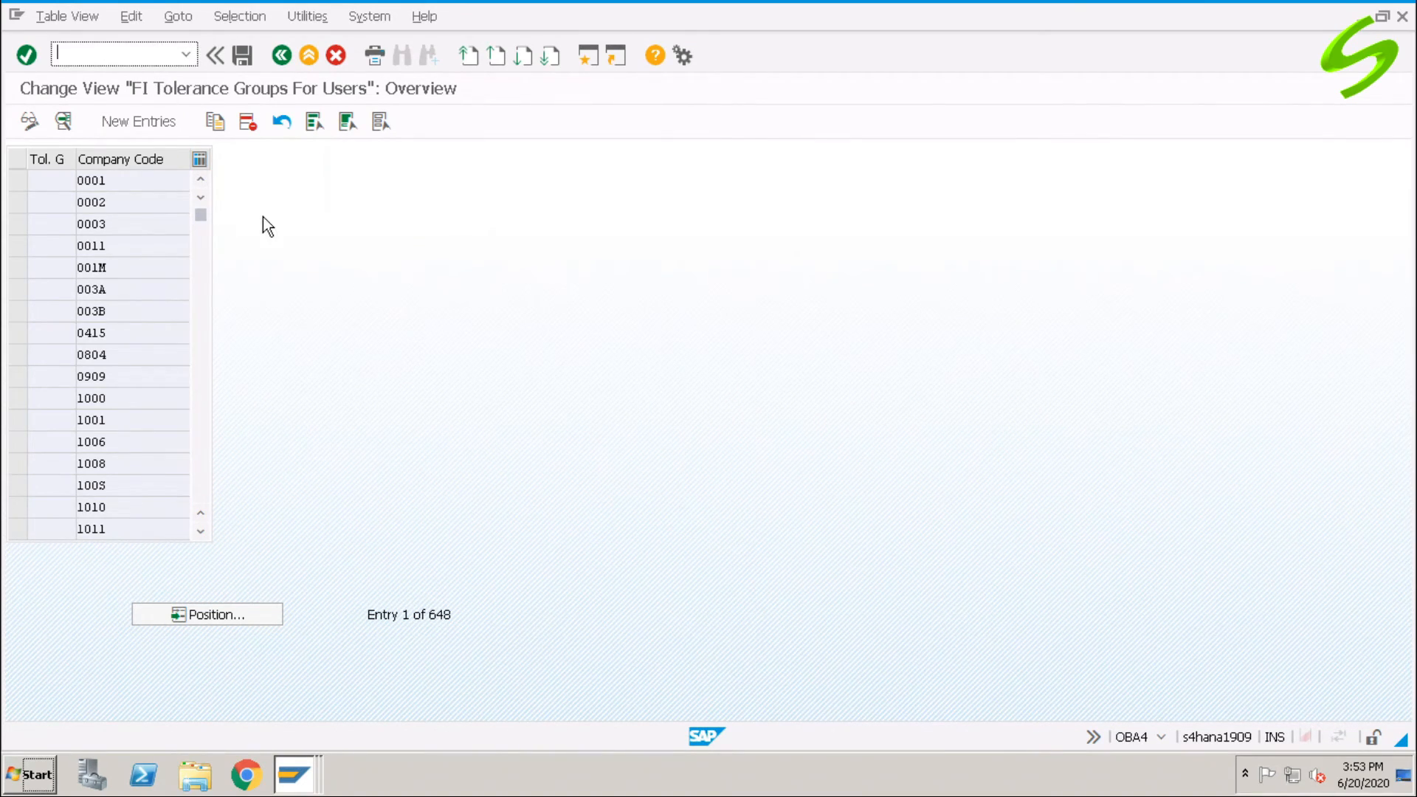
{"action": "type", "text": "/nspro"}
{"action": "key", "text": "Return"}
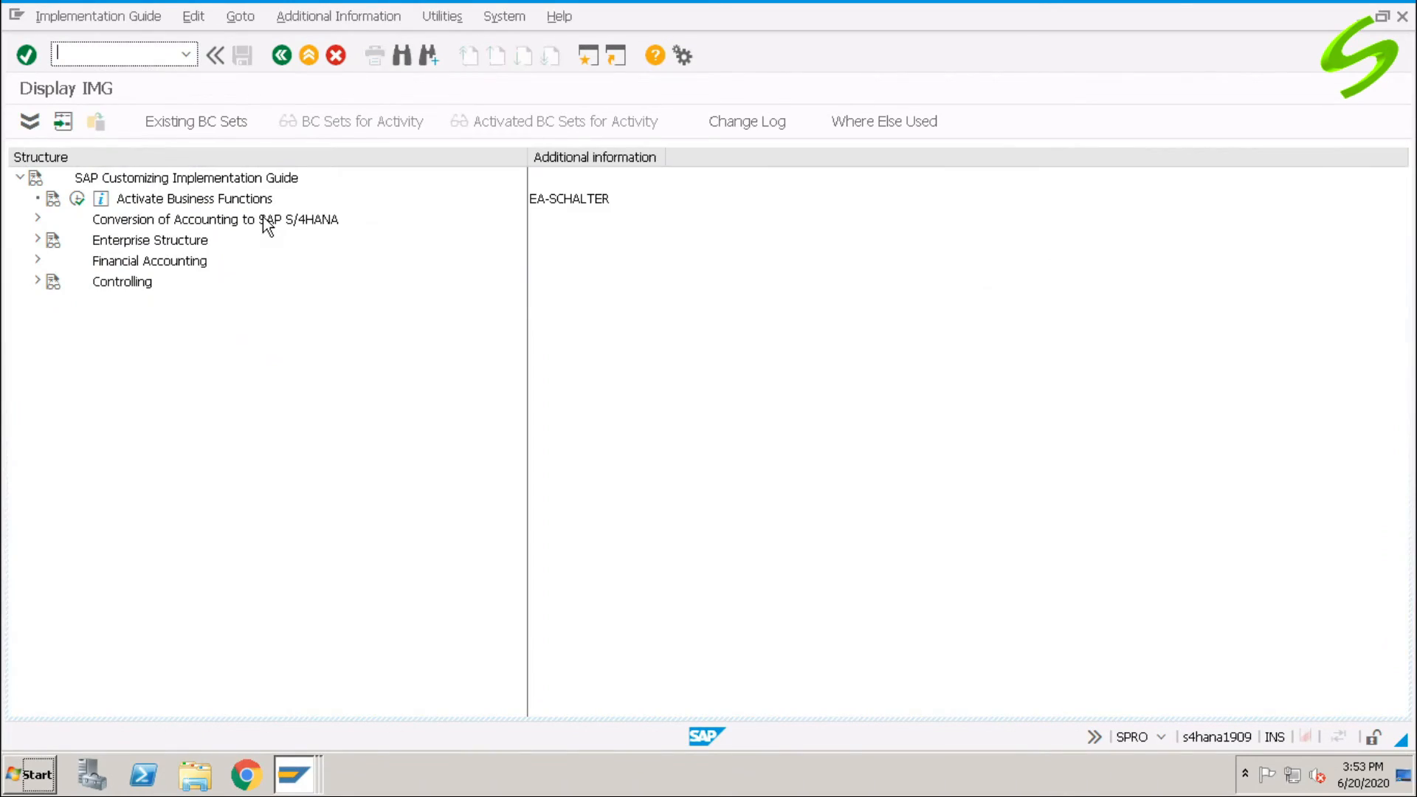
{"action": "left_click", "coordinate": [308, 55]}
{"action": "left_click", "coordinate": [137, 115]}
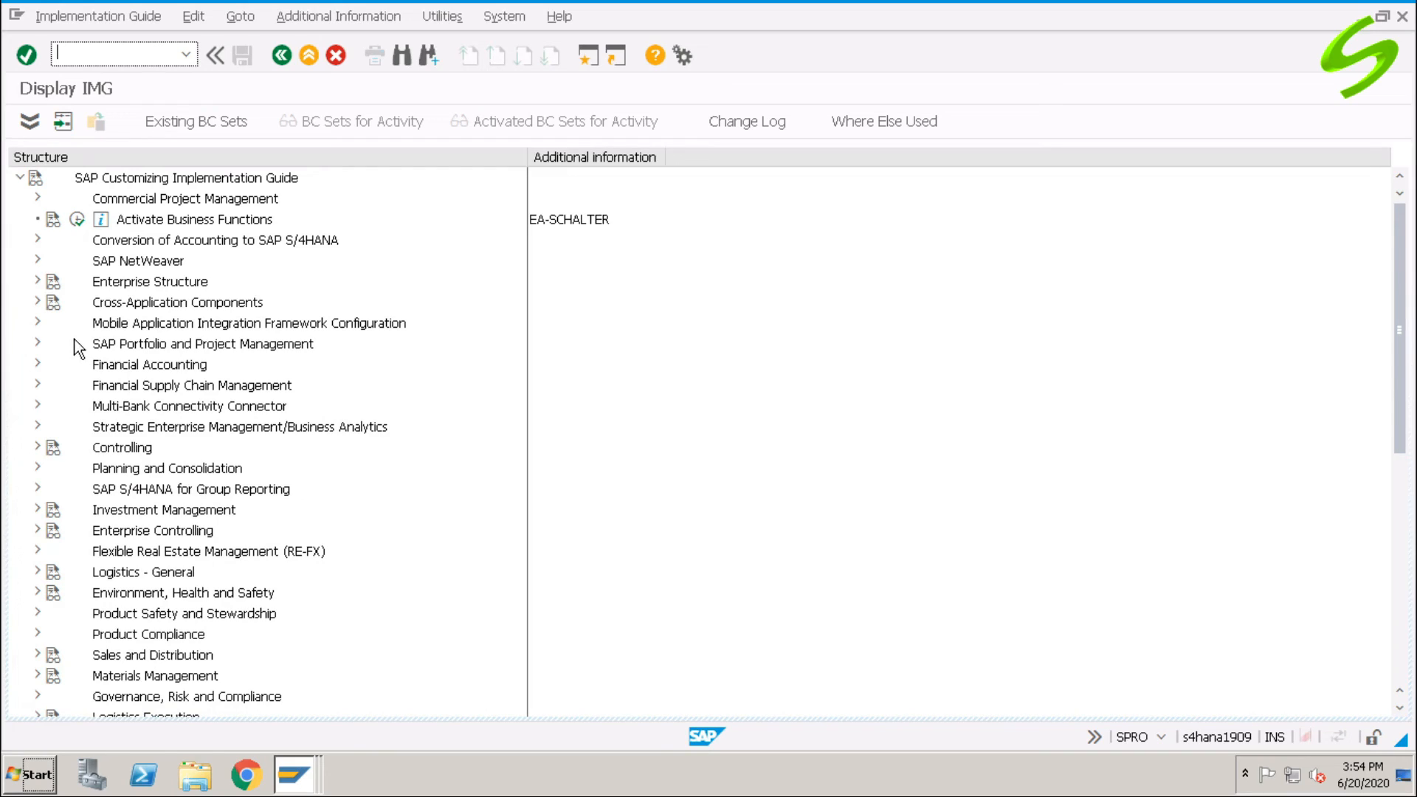
- Expand Financial Accounting, Financial Accounting Global Settings and Document in the implementation guide structure
{"action": "left_click", "coordinate": [37, 364]}
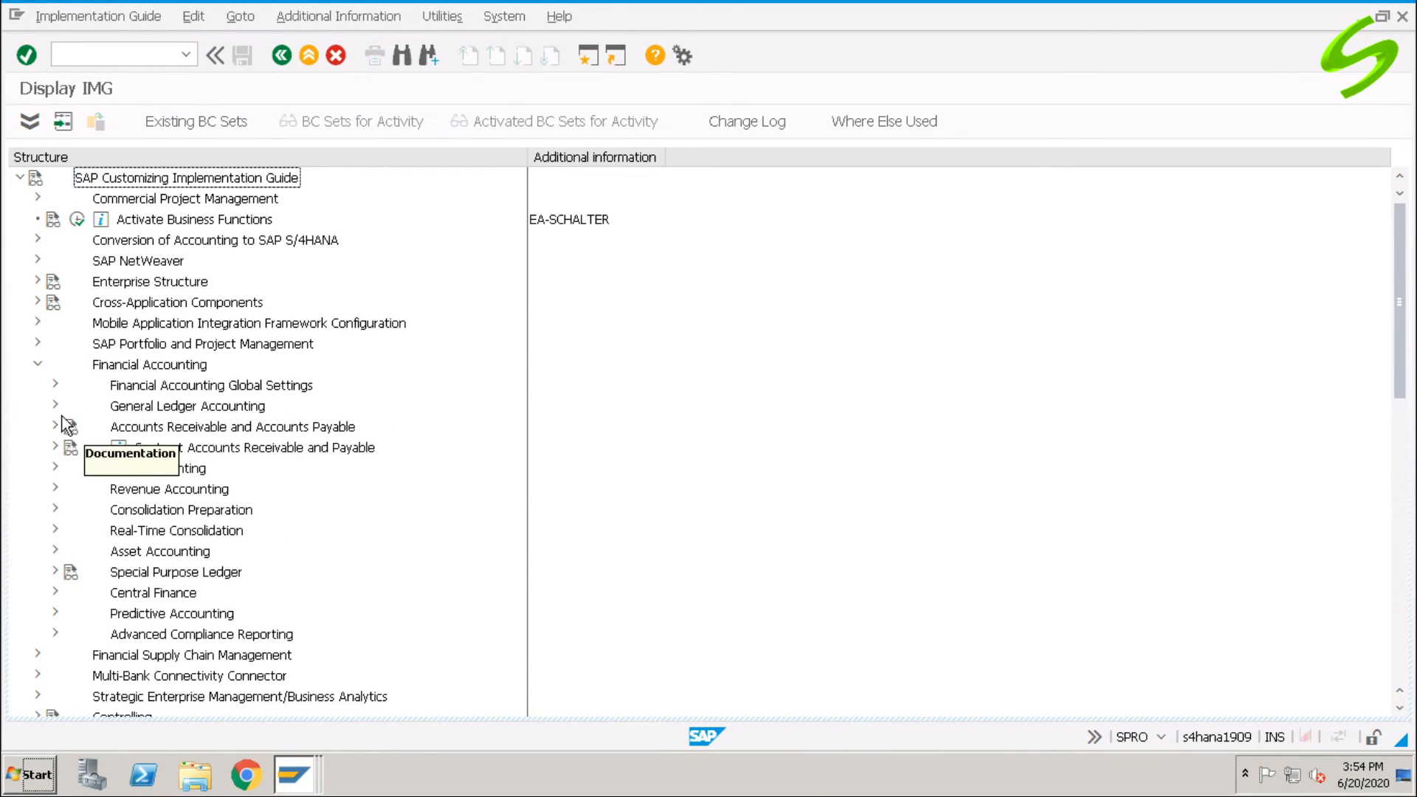
{"action": "left_click", "coordinate": [55, 384]}
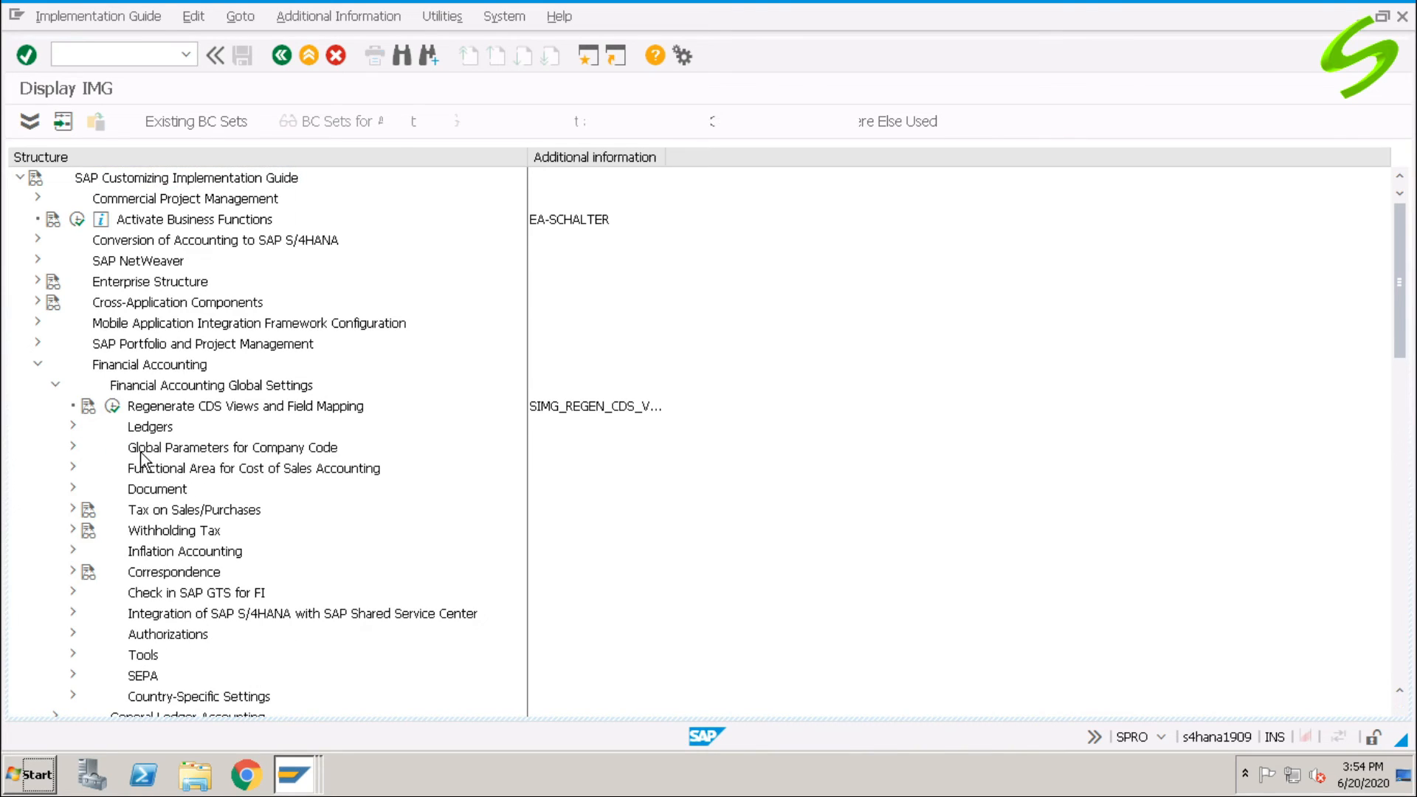
{"action": "left_click", "coordinate": [73, 488]}
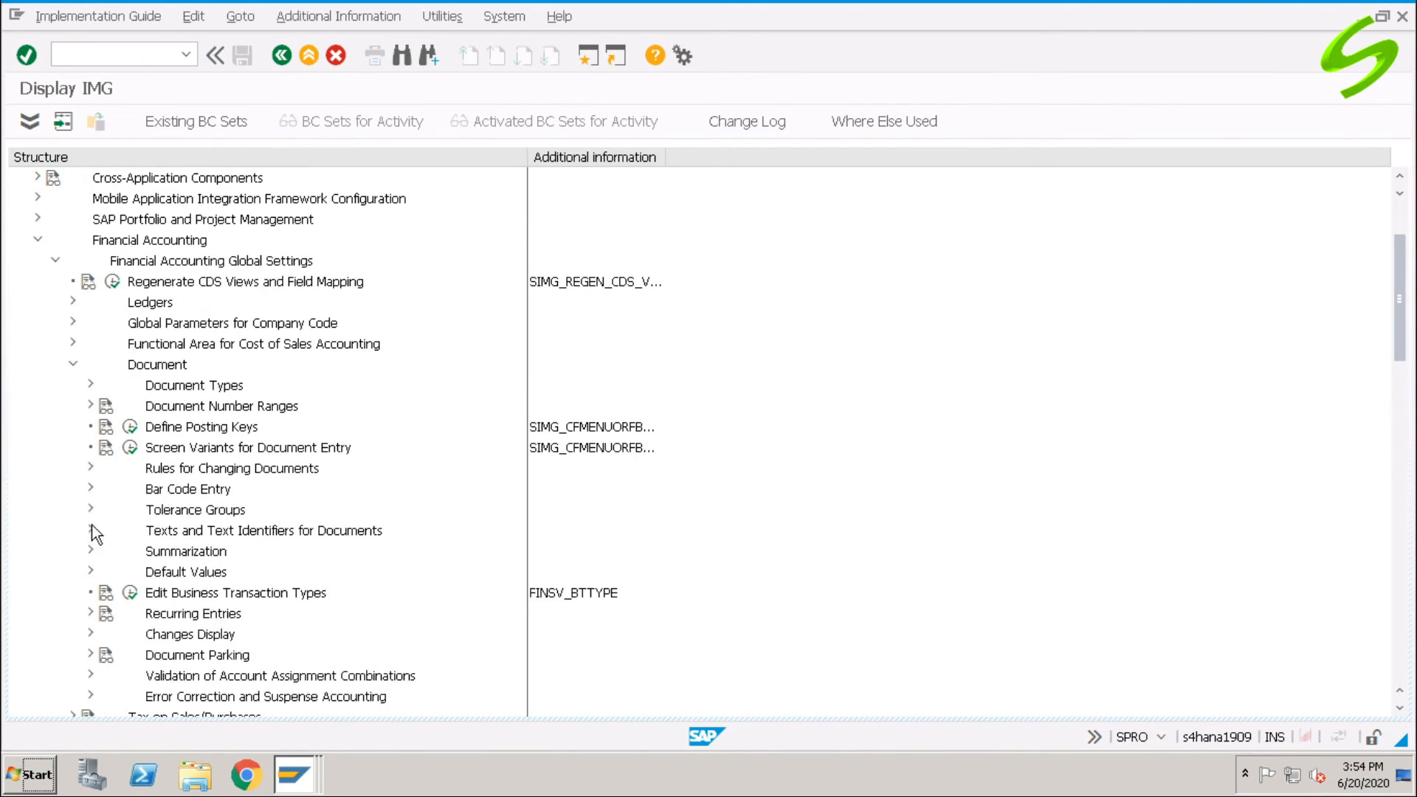
- Expand Tolerance Groups under Document and execute the activity Define Tolerance Groups for Employees
{"action": "left_click", "coordinate": [92, 511]}
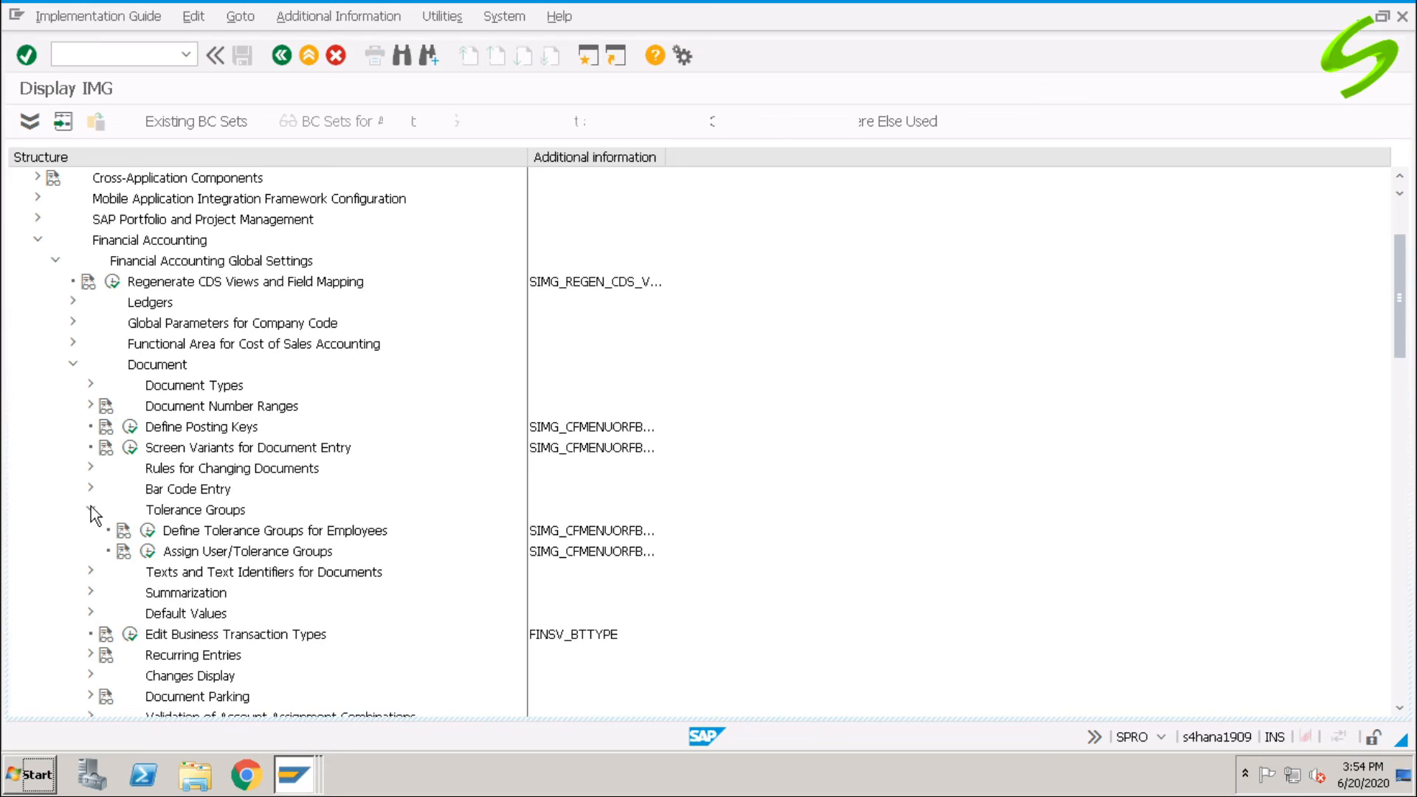
{"action": "left_click", "coordinate": [212, 531]}
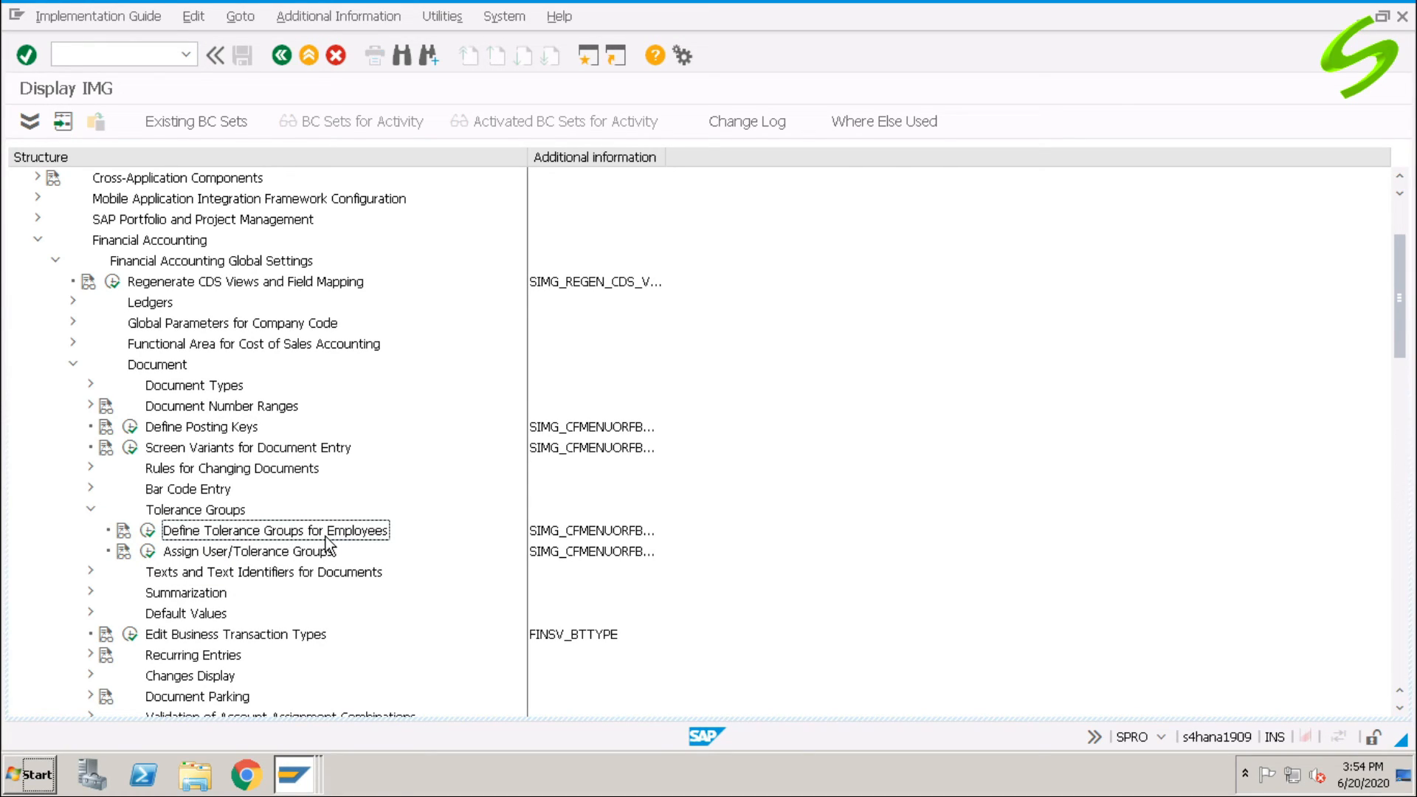
{"action": "left_click", "coordinate": [148, 532]}
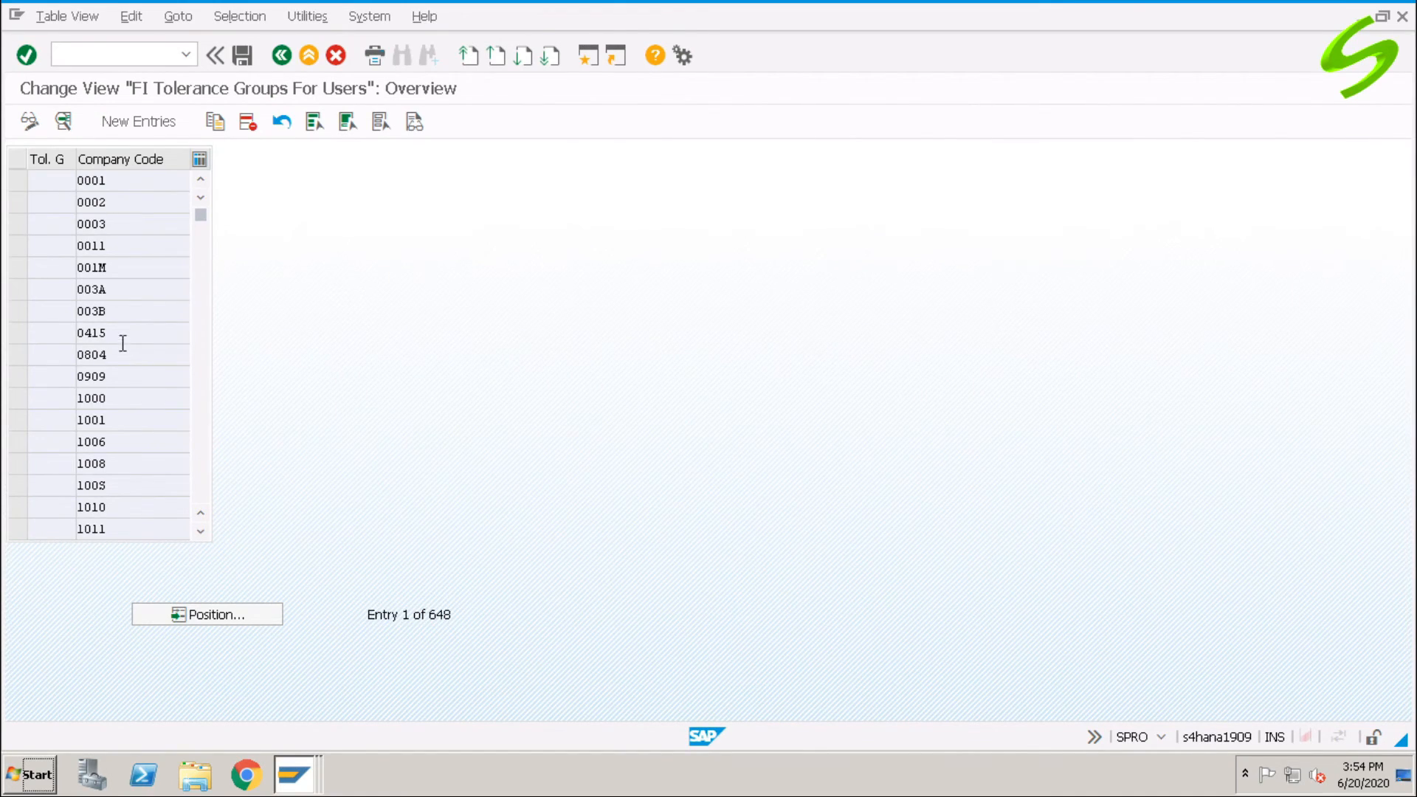
- Position the tolerance group list on company code A001 and open the details of its entry with the blank tolerance group
{"action": "left_click", "coordinate": [211, 612]}
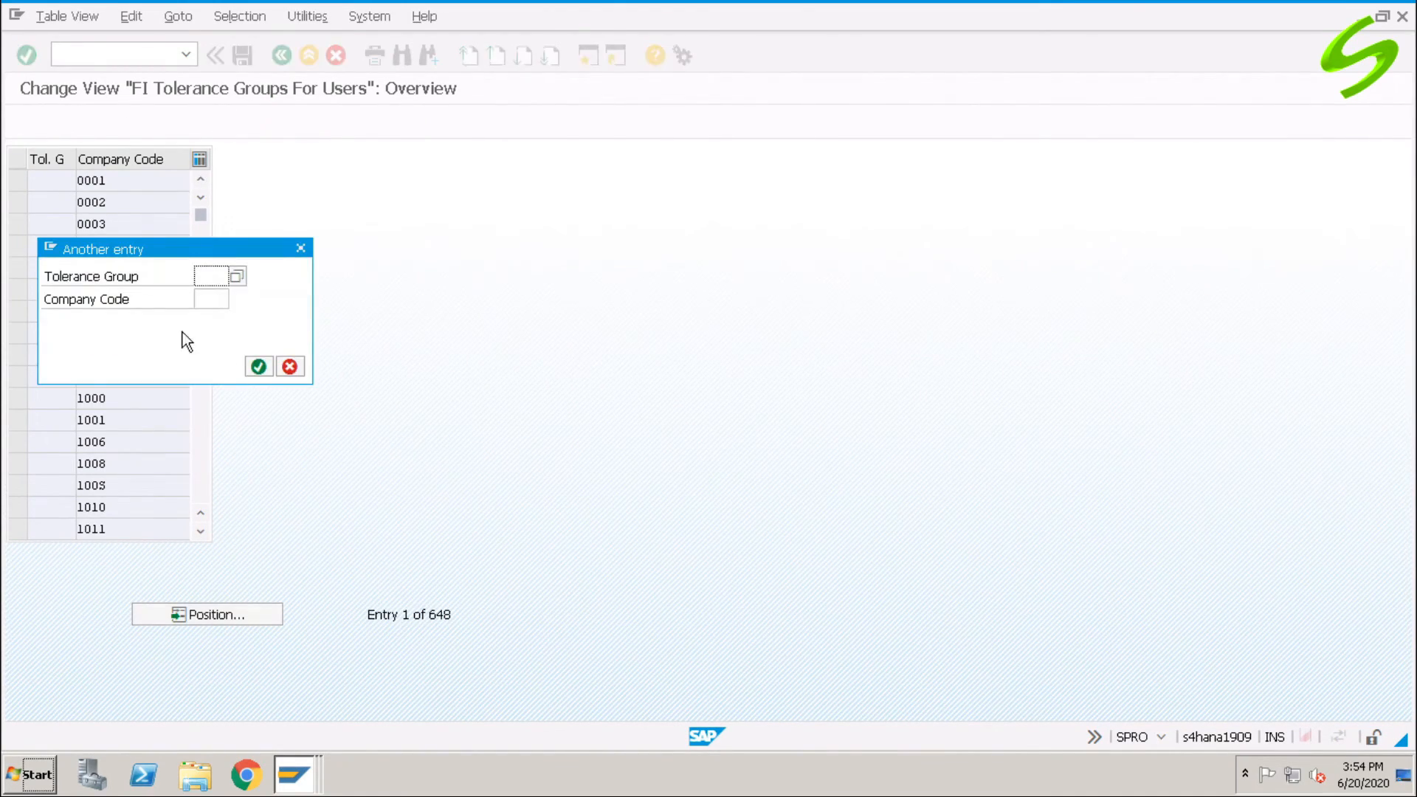
{"action": "left_click", "coordinate": [199, 305]}
{"action": "type", "text": "a001"}
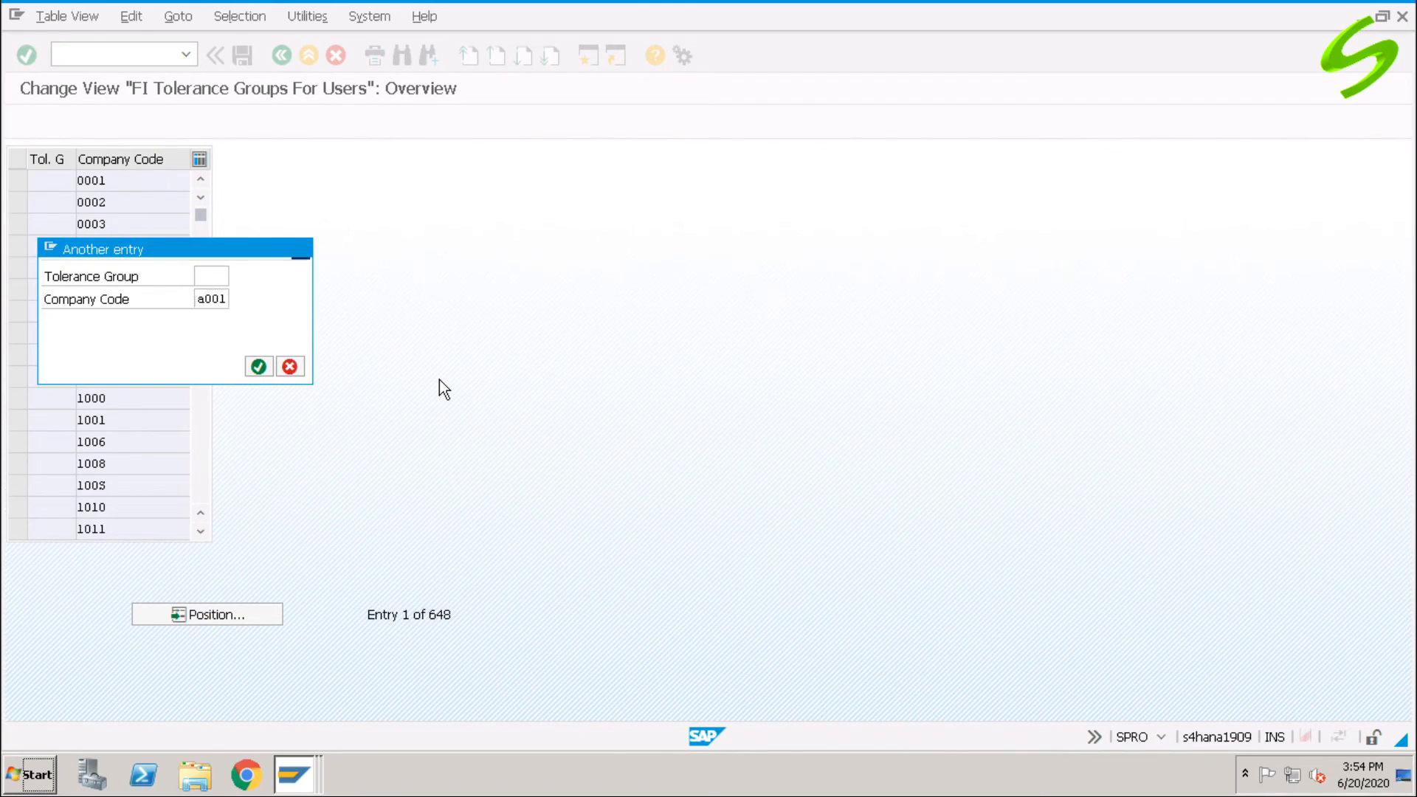
{"action": "key", "text": "Return"}
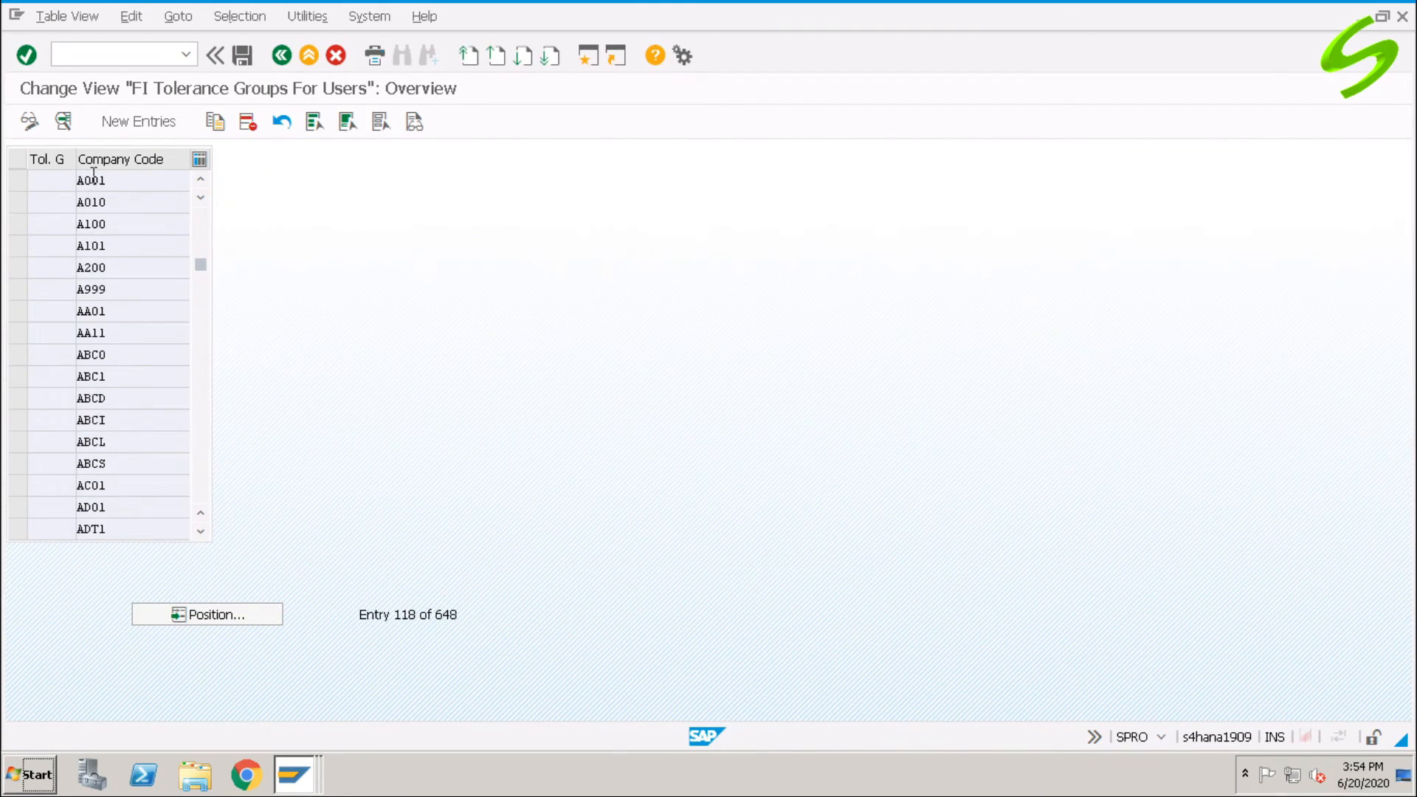
{"action": "left_click_drag", "start_coordinate": [124, 180], "coordinate": [46, 179]}
{"action": "double_click", "coordinate": [56, 179]}
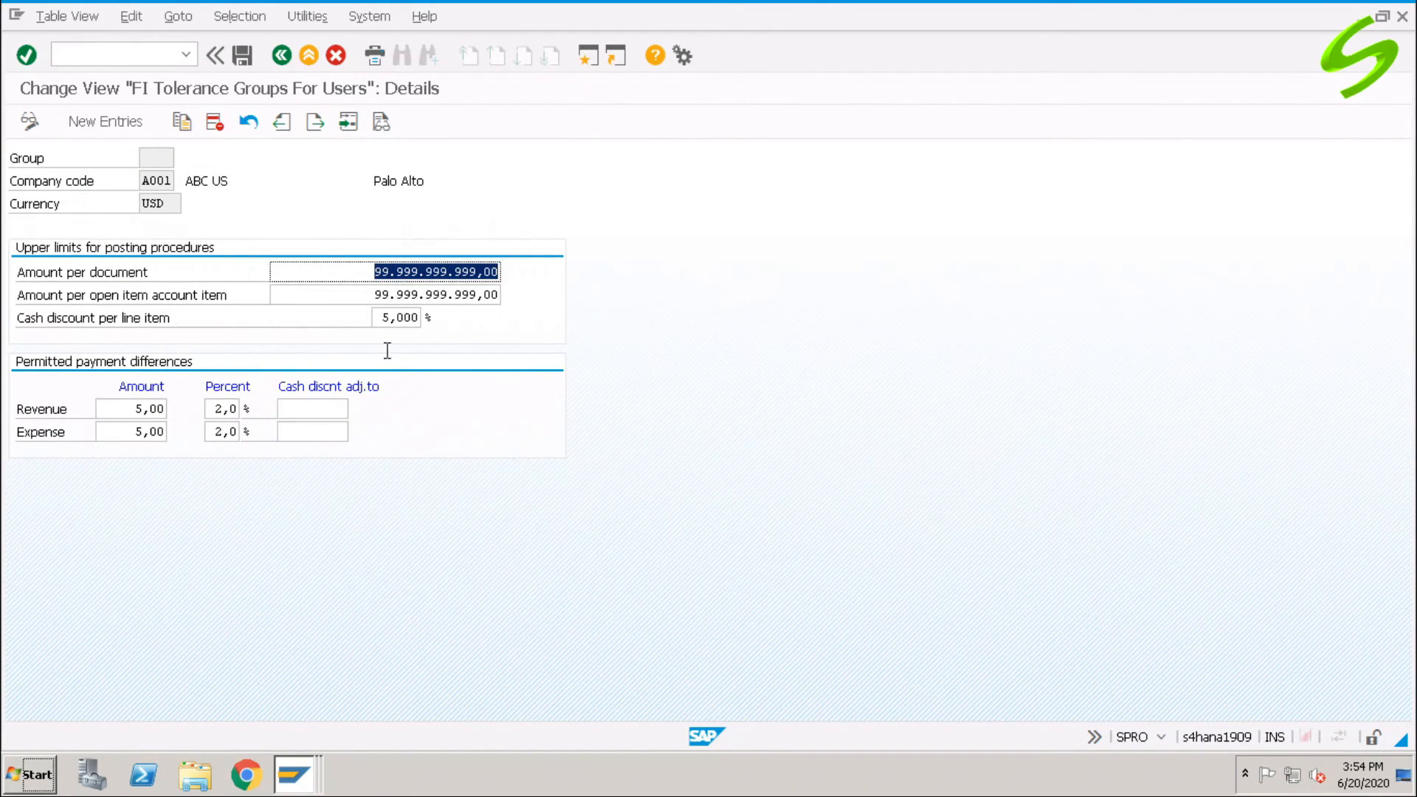
{"action": "left_click", "coordinate": [239, 334]}
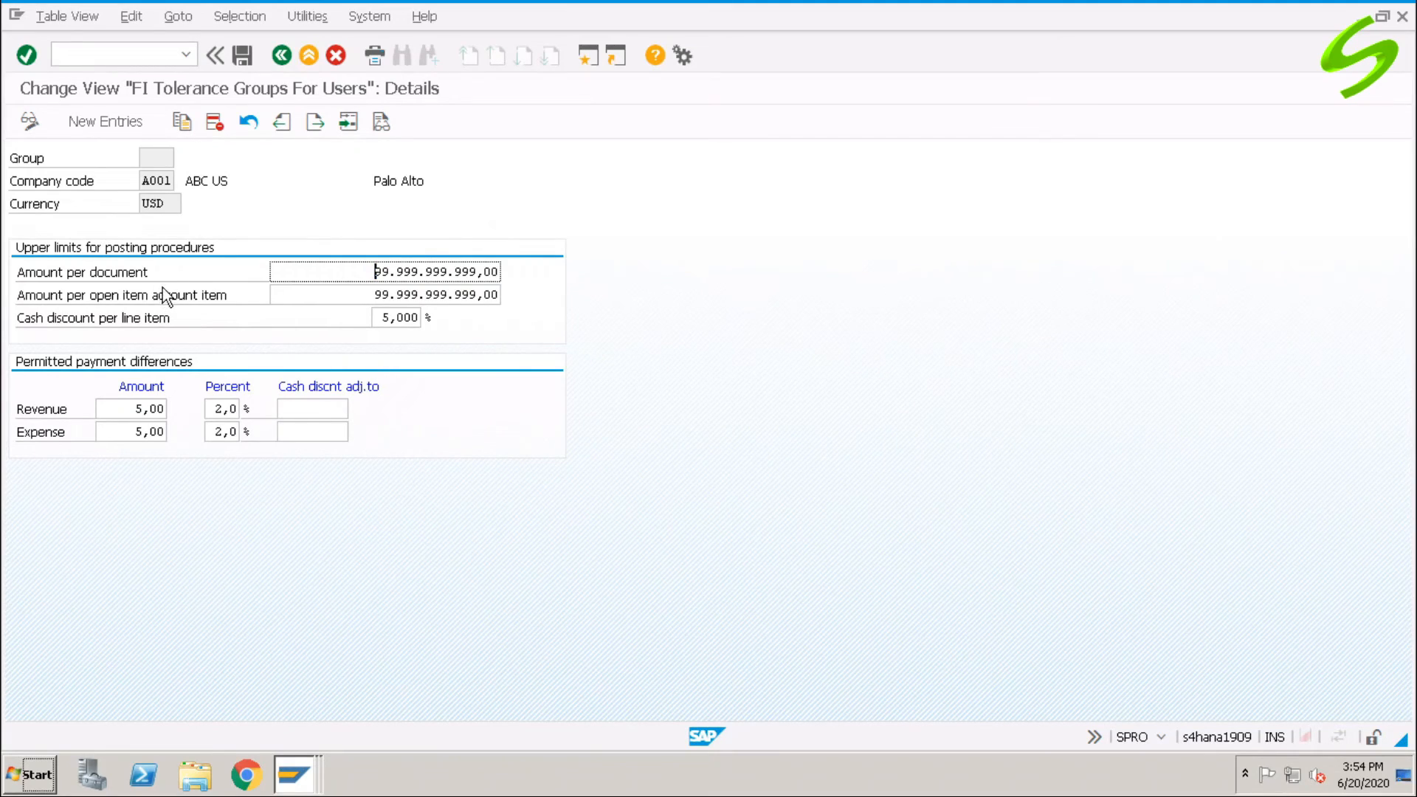
{"action": "left_click_drag", "start_coordinate": [345, 275], "coordinate": [538, 272]}
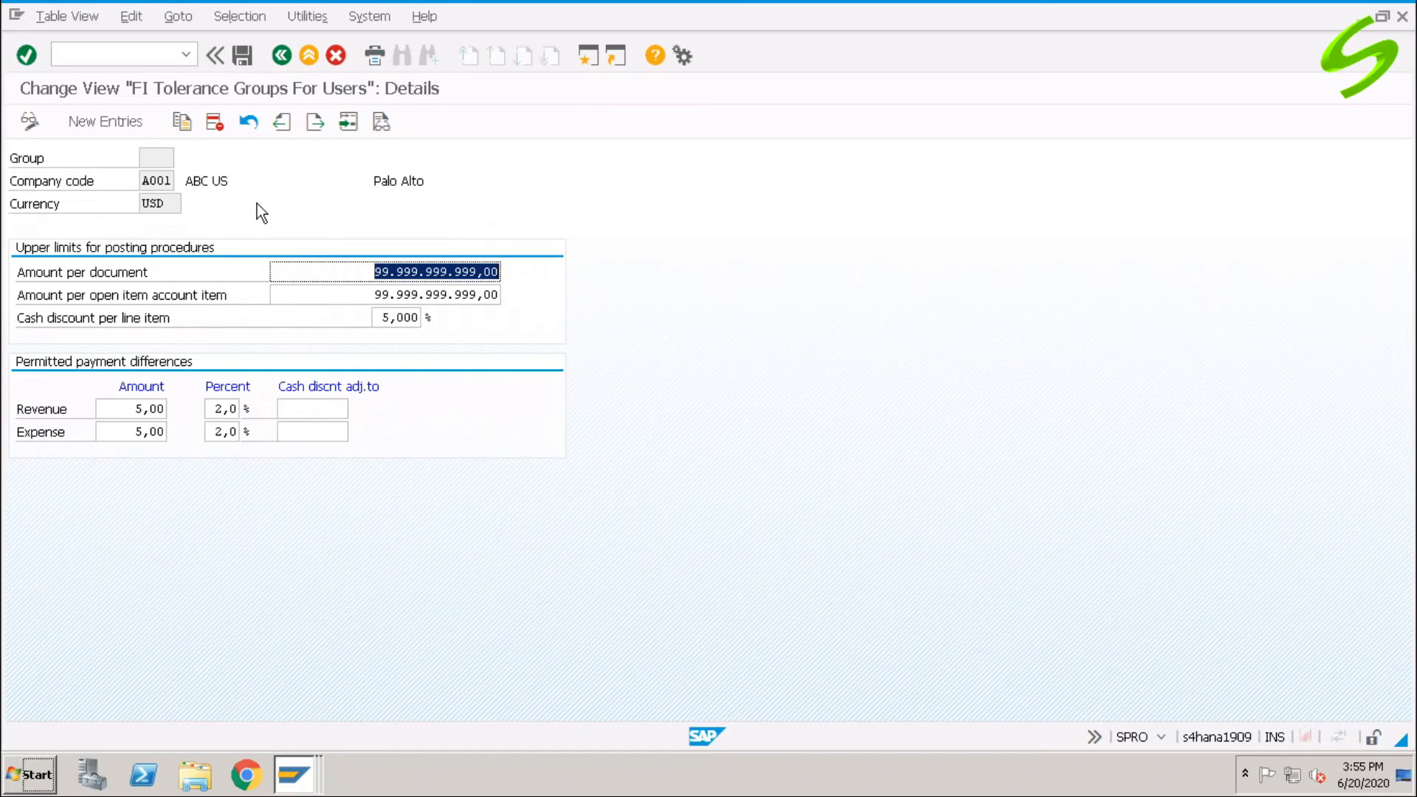
- Copy the A001 entry as group A000 with limits of 10000 per document and 1000 per open item account item, and save
{"action": "left_click", "coordinate": [182, 122]}
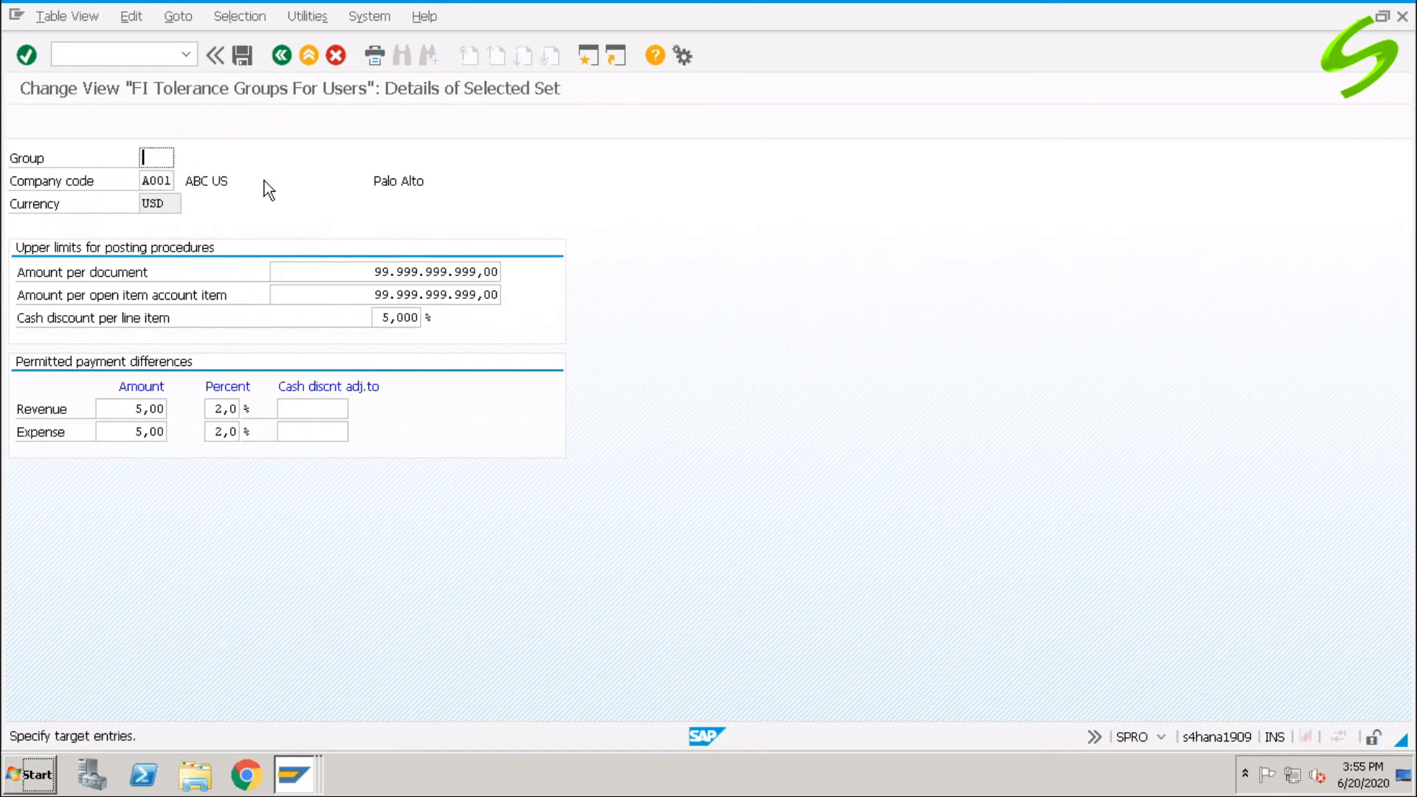
{"action": "left_click", "coordinate": [168, 164]}
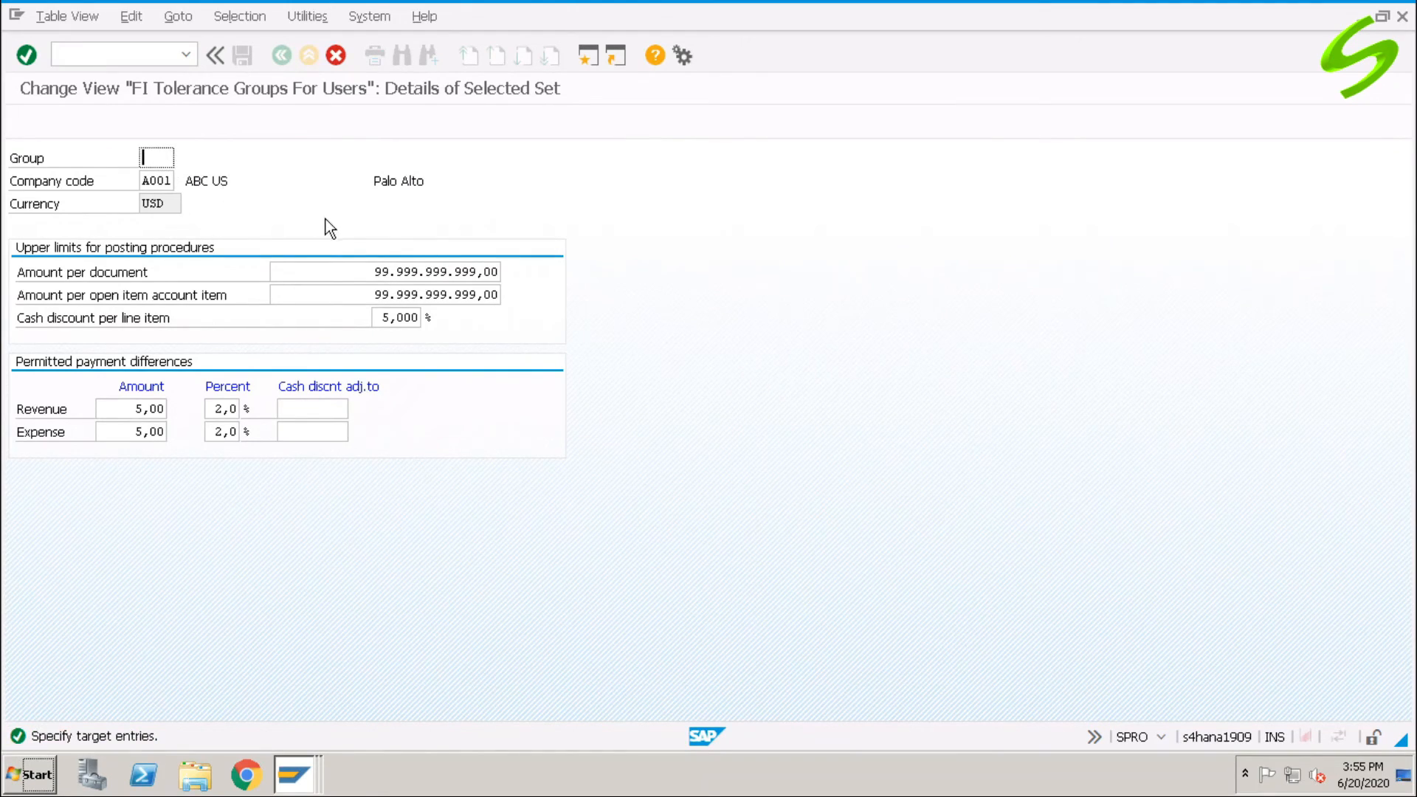
{"action": "type", "text": "a000"}
{"action": "left_click_drag", "start_coordinate": [353, 271], "coordinate": [603, 284]}
{"action": "type", "text": "1000"}
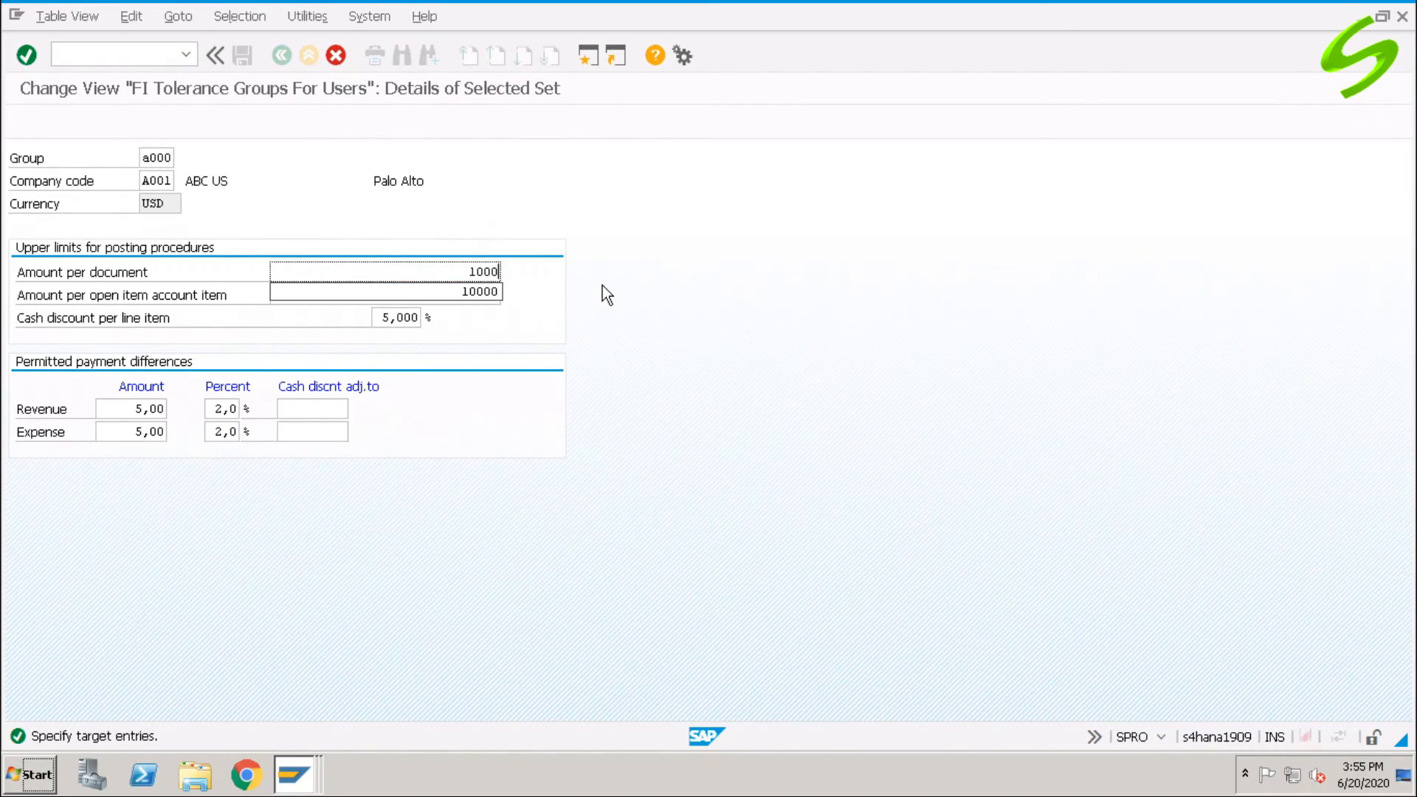
{"action": "type", "text": "0"}
{"action": "key", "text": "Tab"}
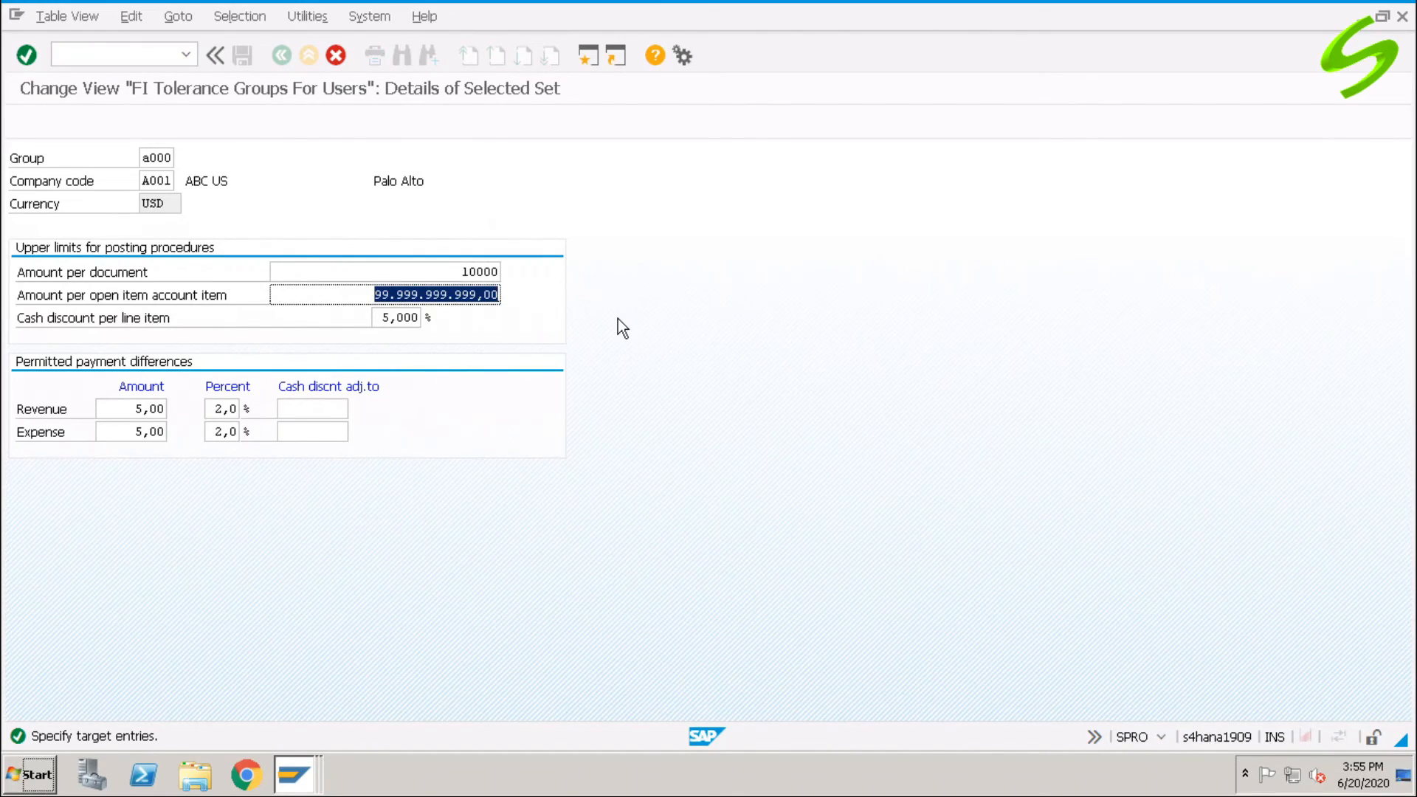
{"action": "type", "text": "1000"}
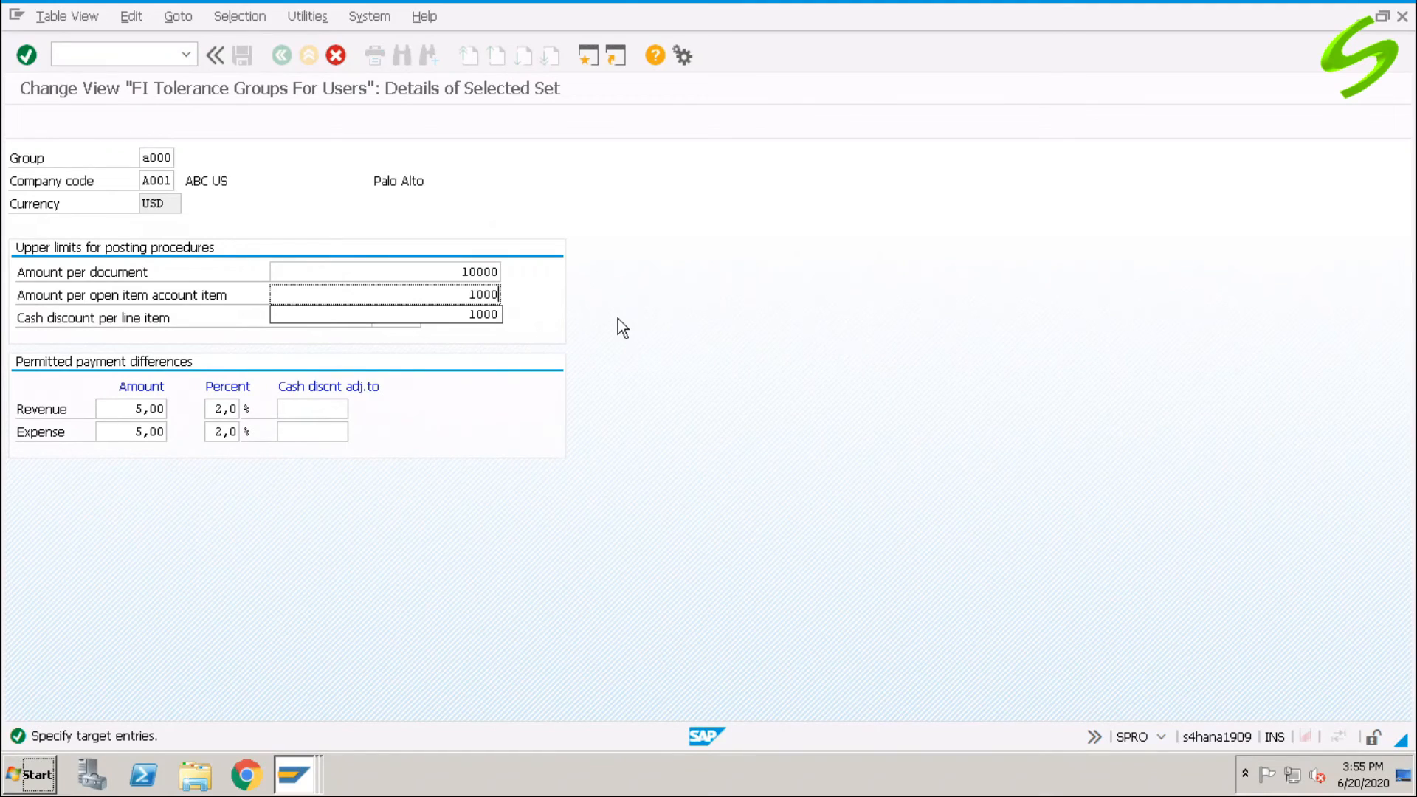
{"action": "key", "text": "Return"}
{"action": "key", "text": "Return"}
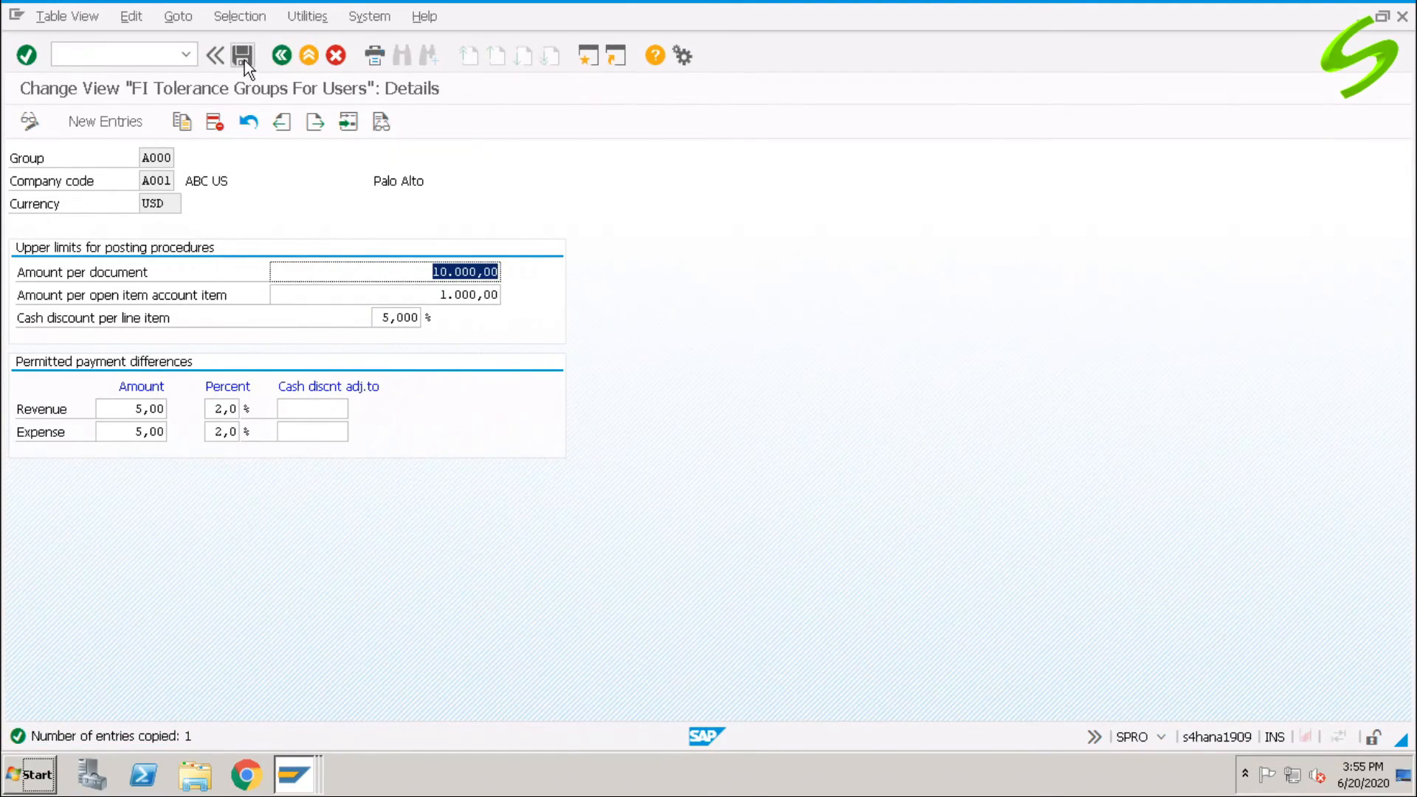
{"action": "left_click", "coordinate": [245, 62]}
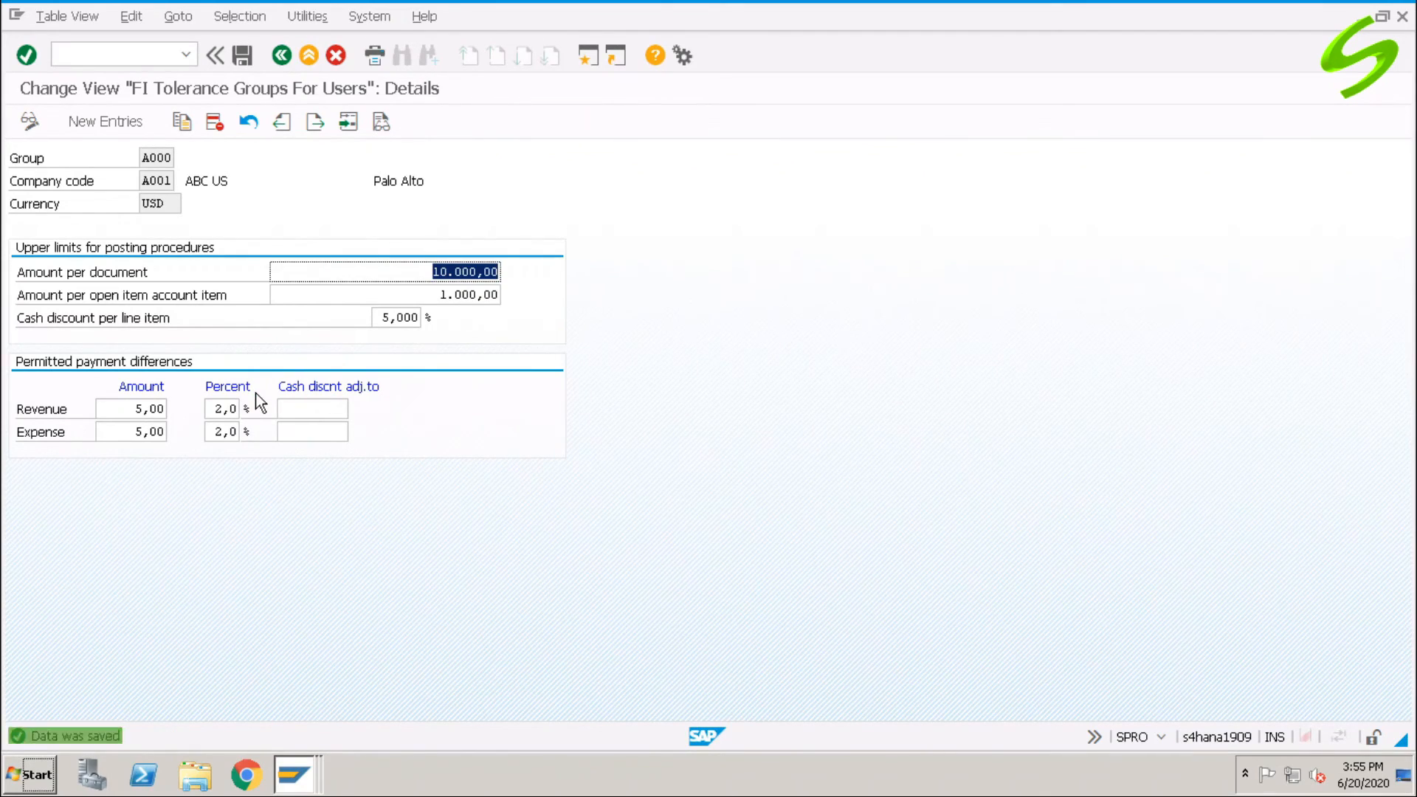
- Return to the implementation guide structure and execute the activity Assign User/Tolerance Groups
{"action": "left_click", "coordinate": [285, 62]}
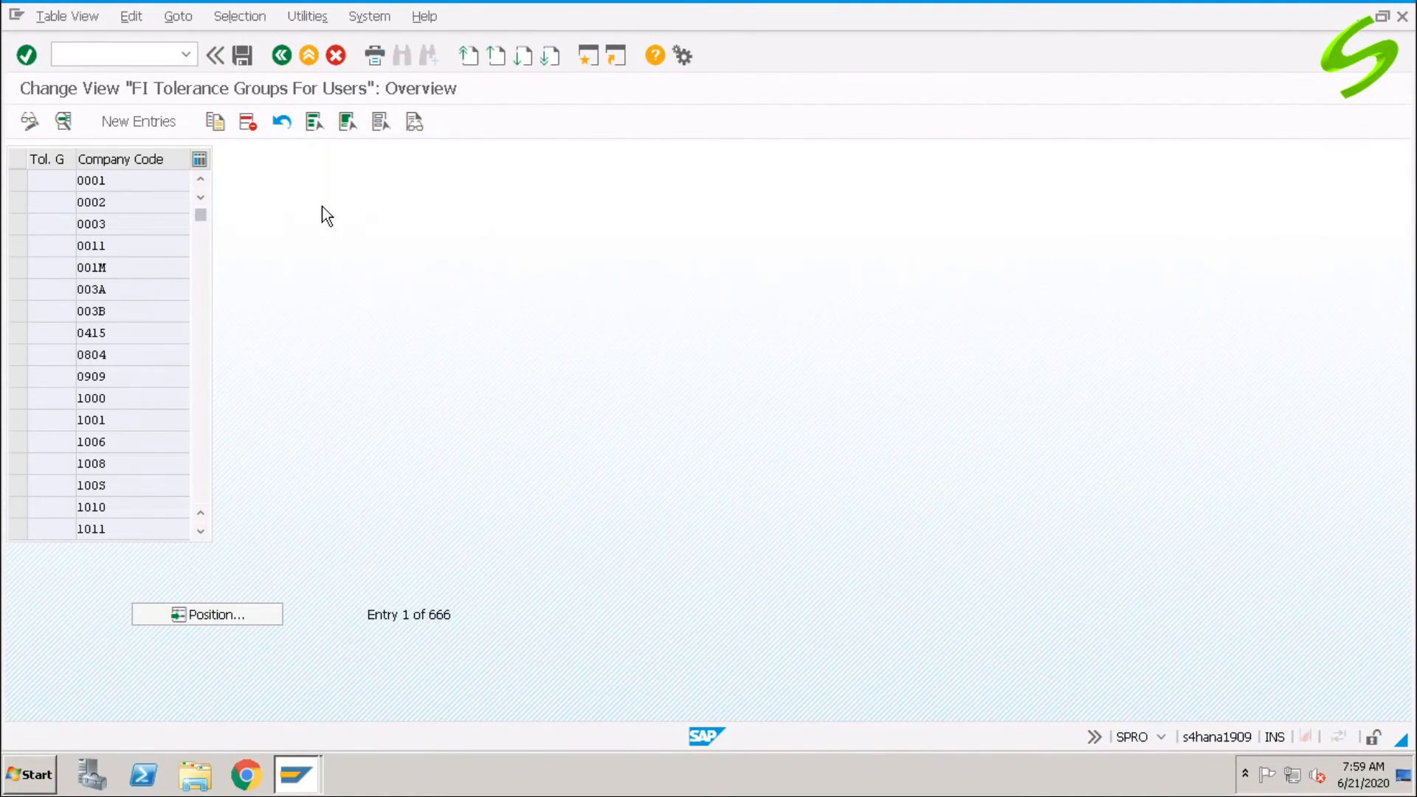
{"action": "left_click", "coordinate": [284, 59]}
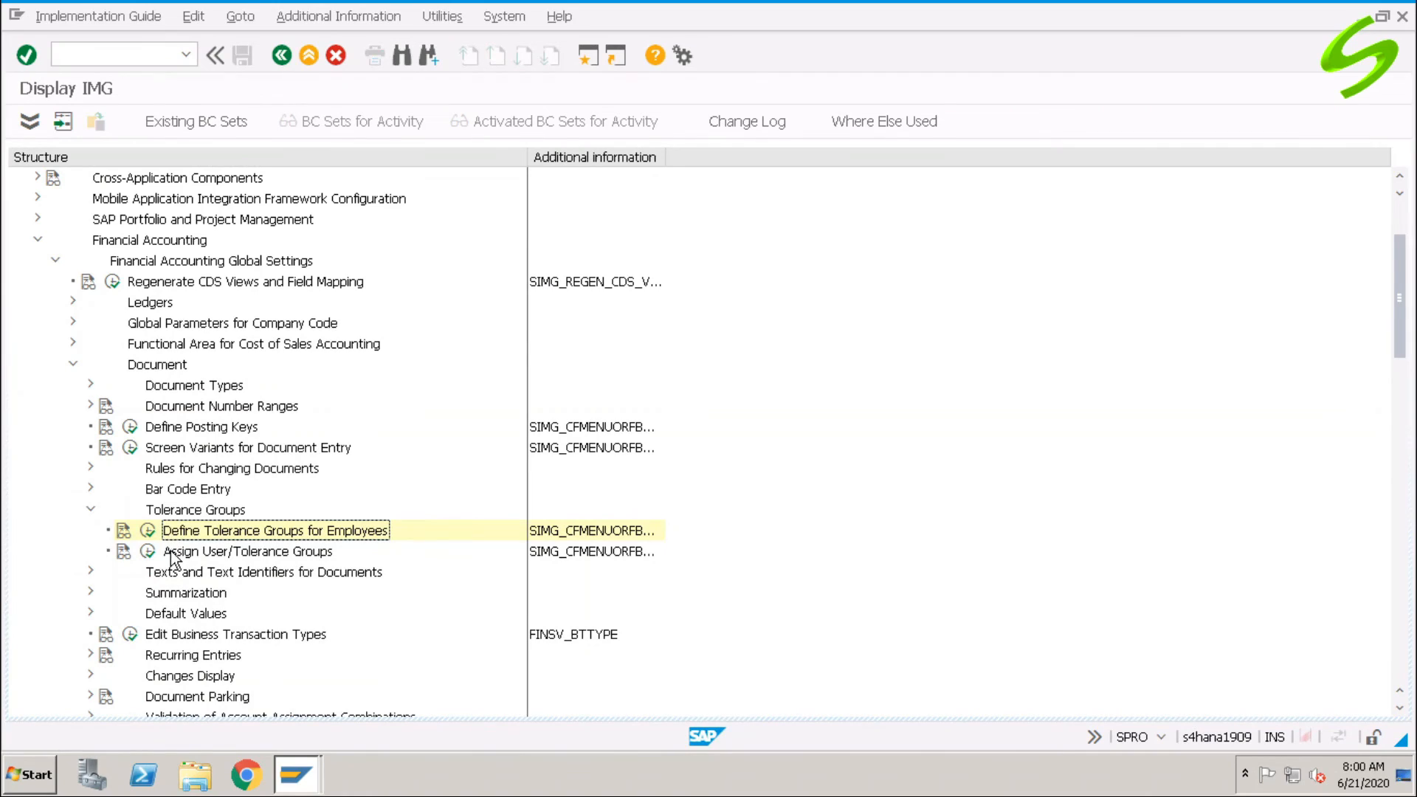
{"action": "left_click", "coordinate": [173, 558]}
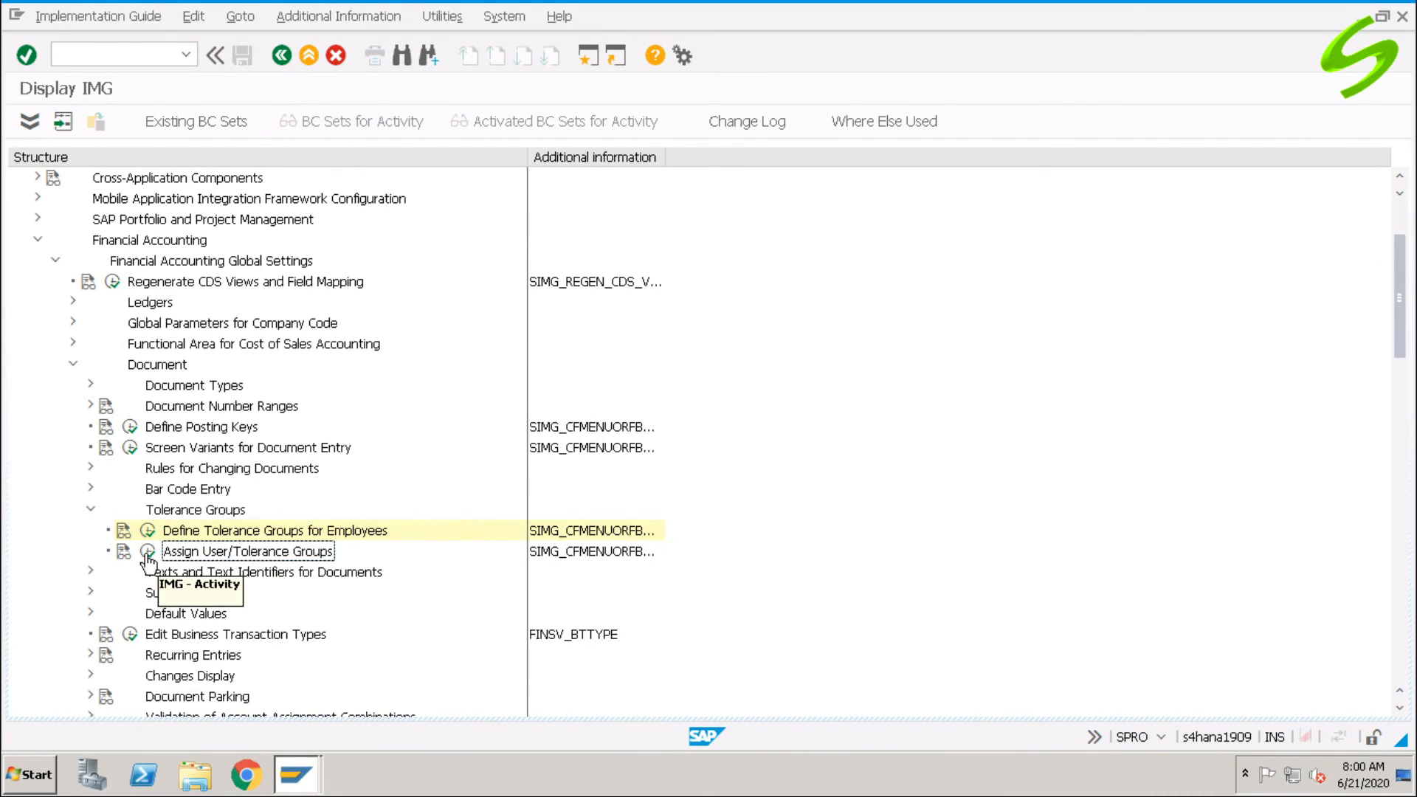
{"action": "left_click", "coordinate": [148, 554]}
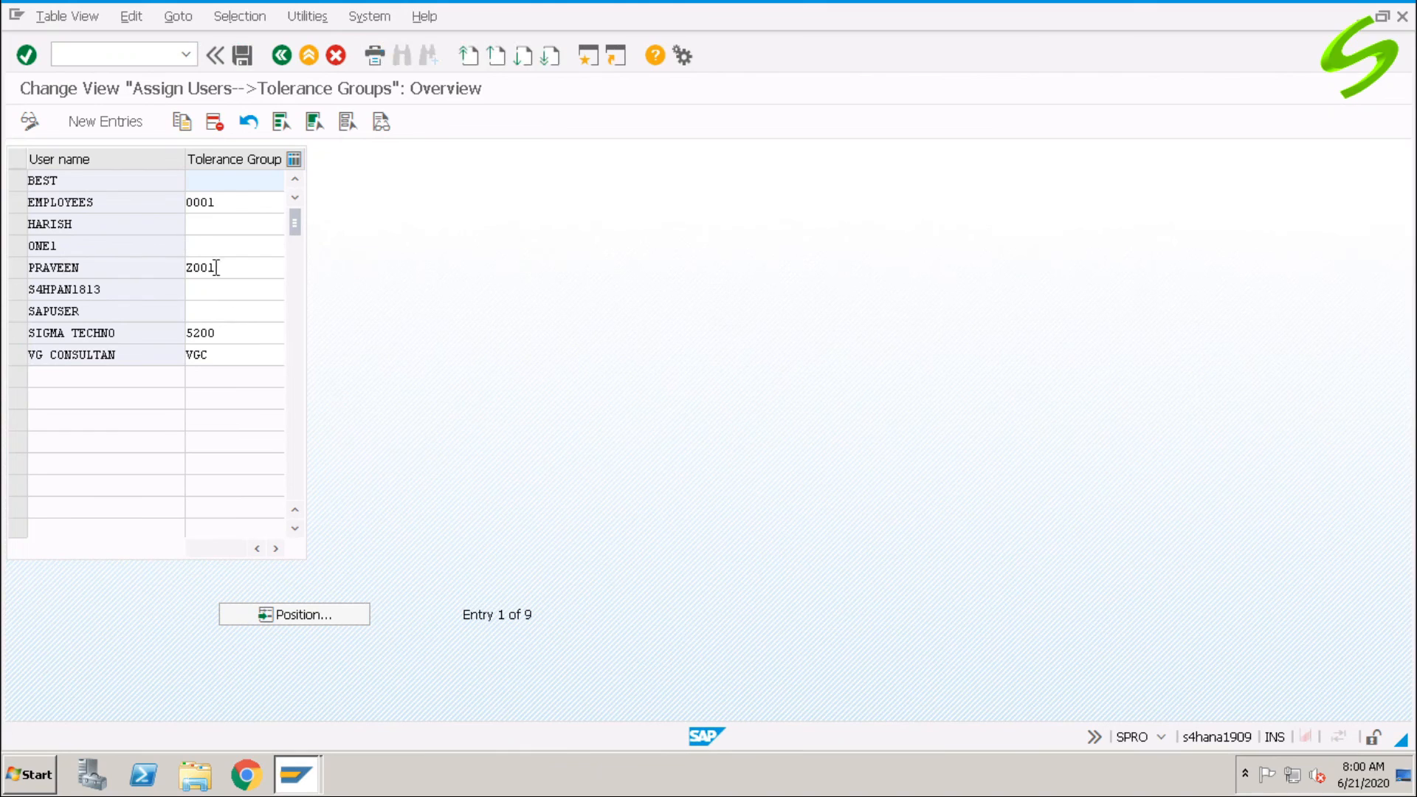
- Assign tolerance group A000 to the user name BEST and save the assignment
{"action": "left_click", "coordinate": [18, 182]}
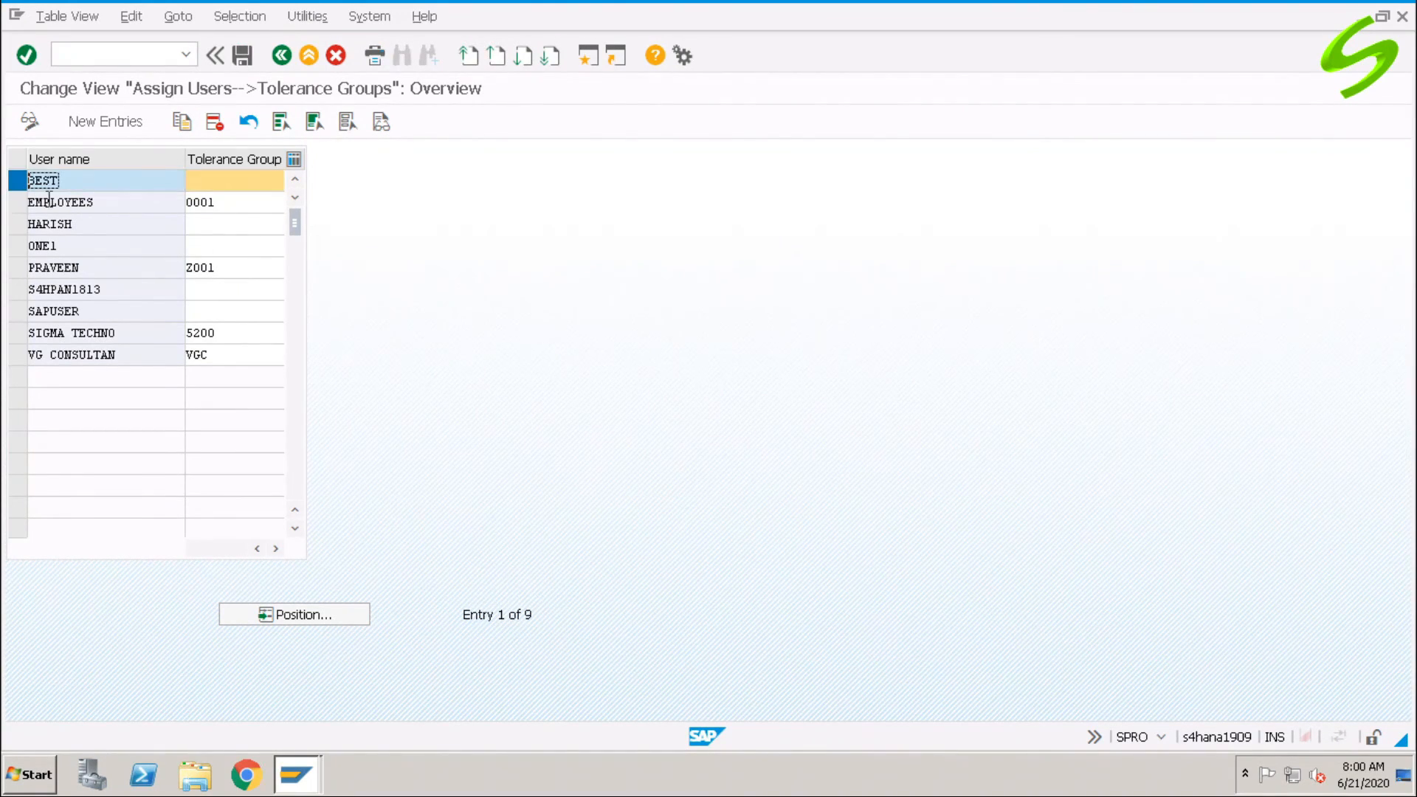
{"action": "left_click", "coordinate": [215, 181]}
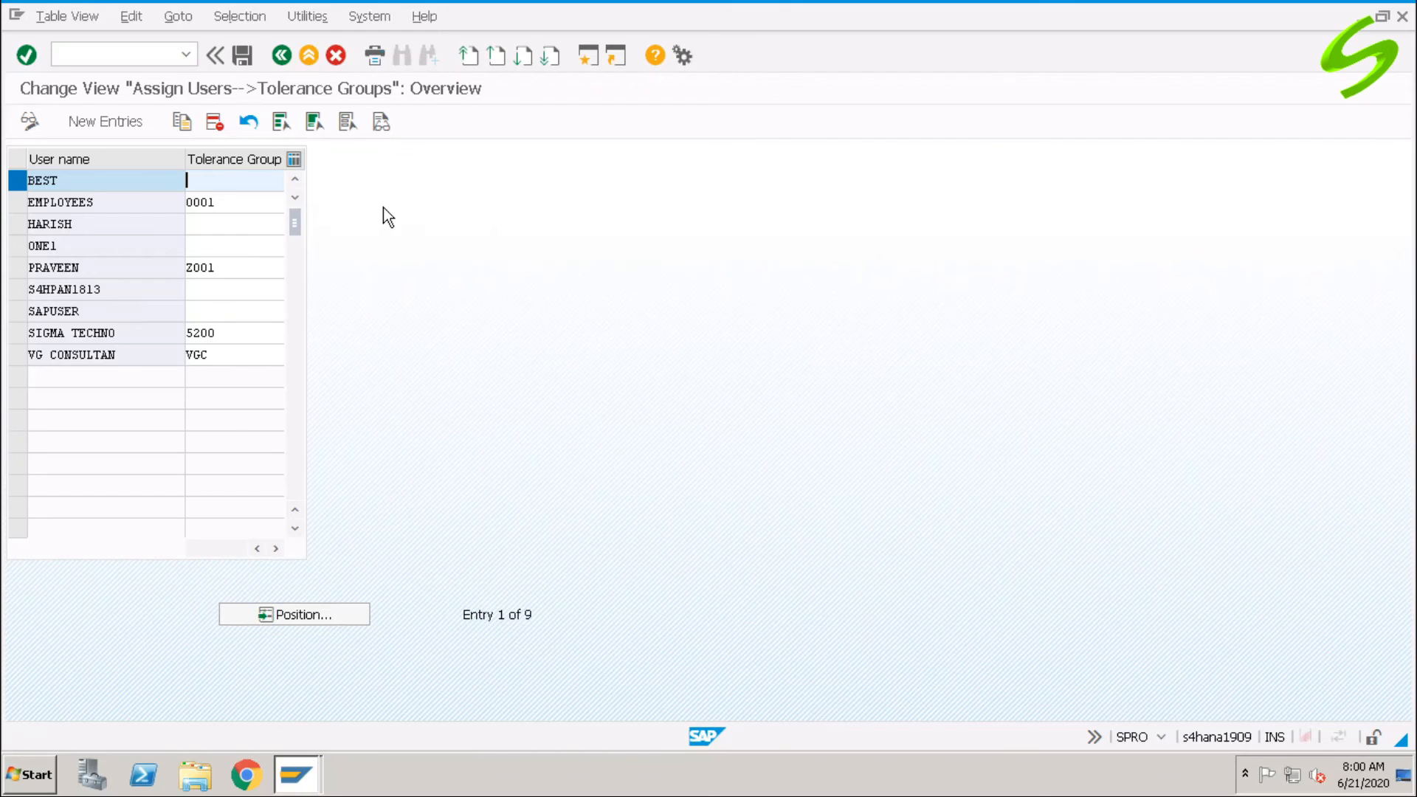
{"action": "type", "text": "a000"}
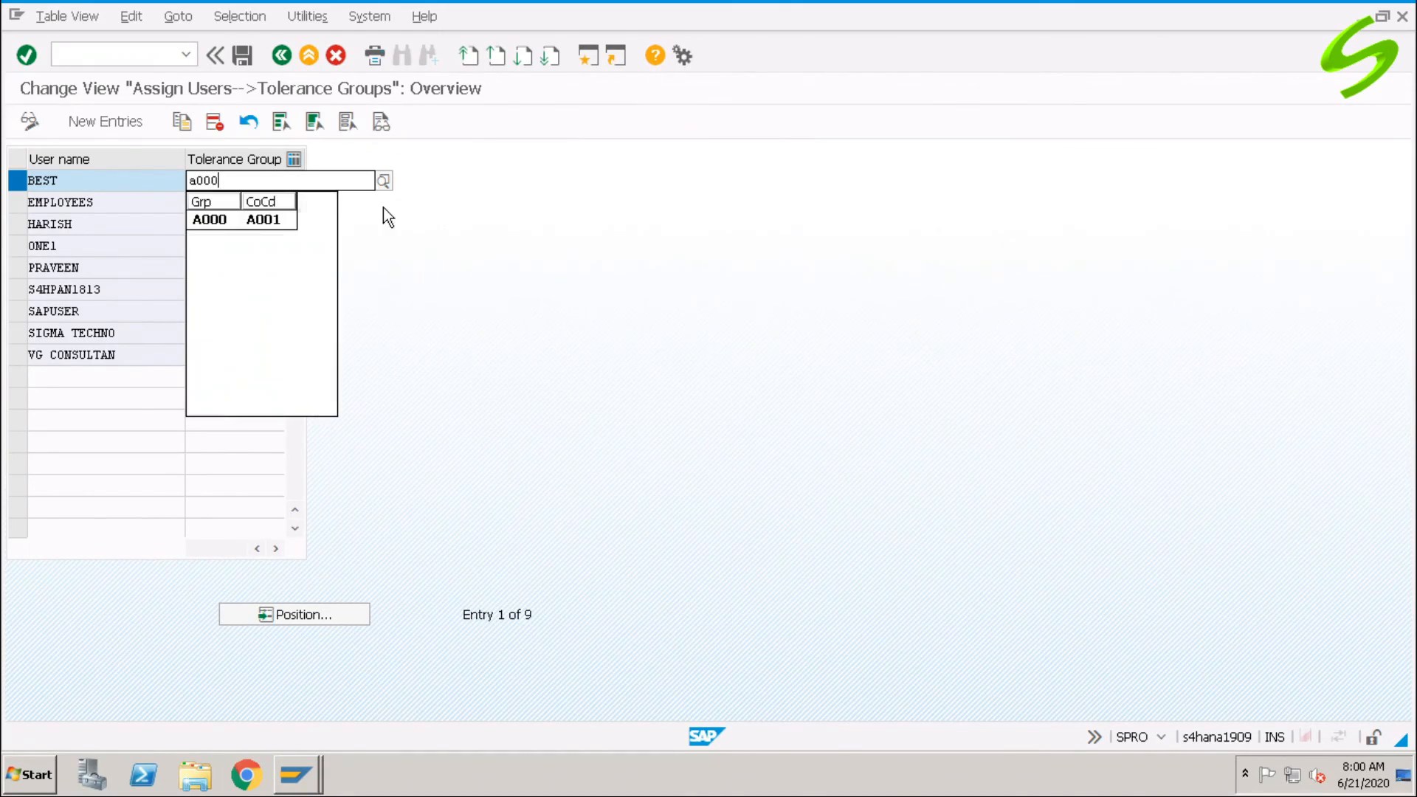
{"action": "key", "text": "Return"}
{"action": "left_click", "coordinate": [242, 56]}
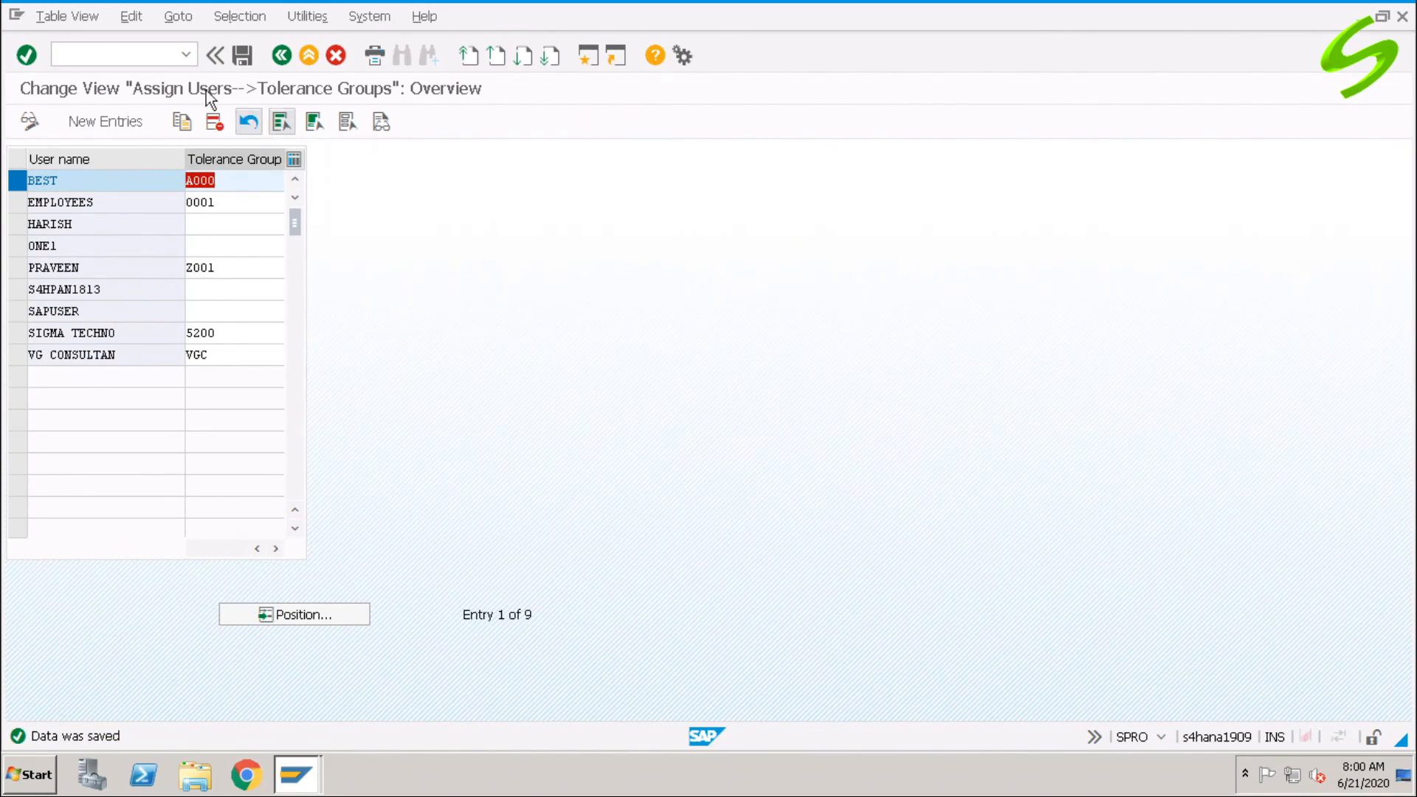
- Start transaction FS00 directly by its code and change the company code of the G/L account list to A001
{"action": "left_click", "coordinate": [149, 56]}
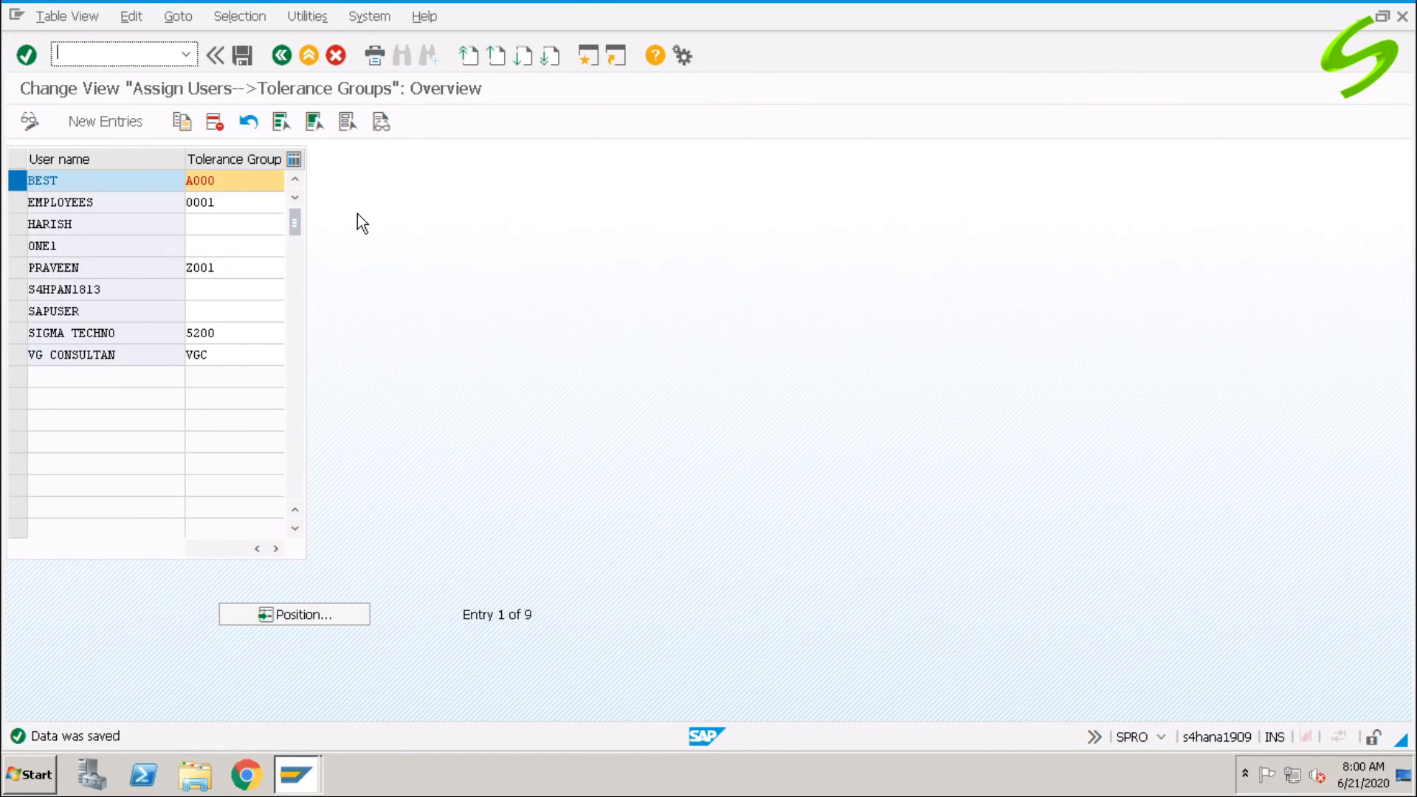
{"action": "type", "text": "/nfs00"}
{"action": "key", "text": "Return"}
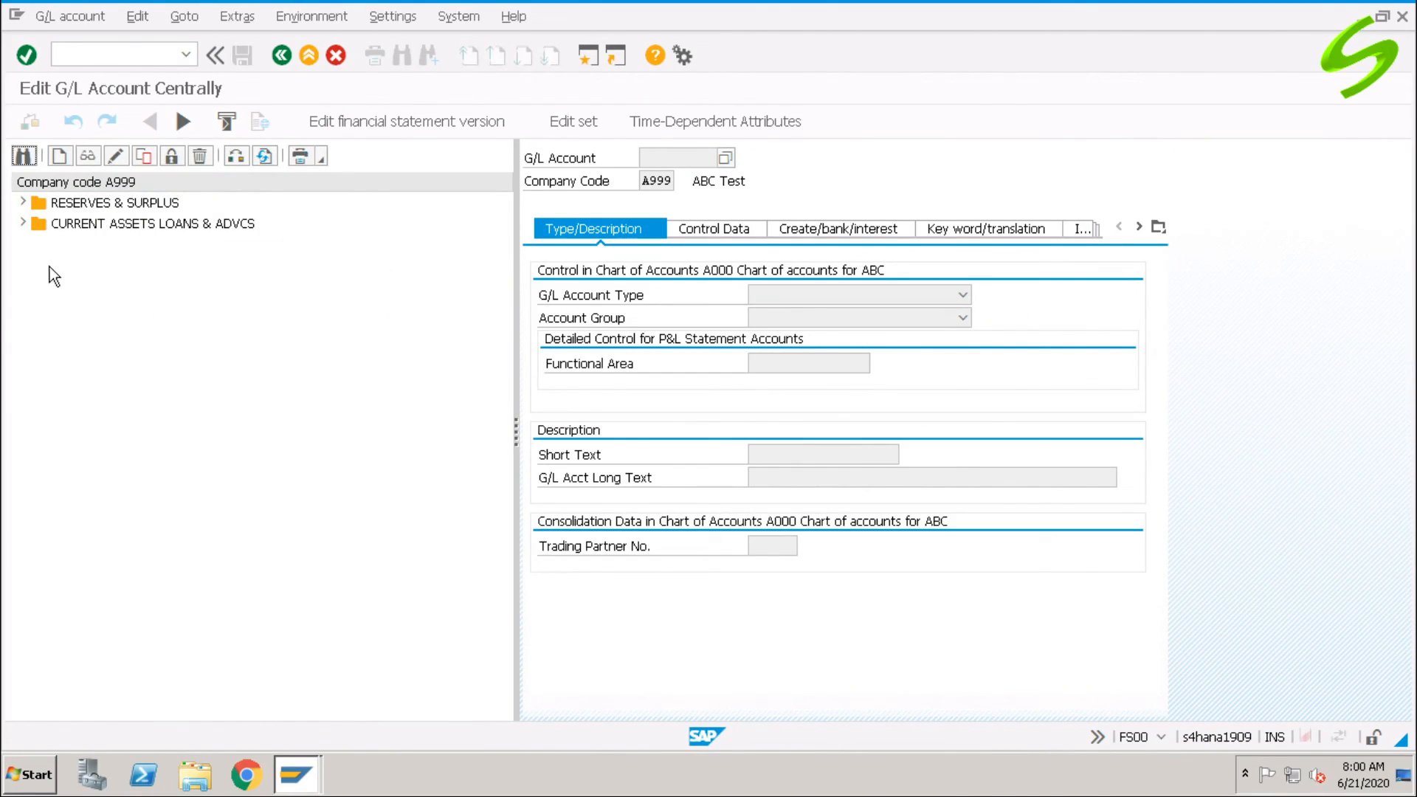
{"action": "left_click", "coordinate": [233, 156]}
{"action": "type", "text": "a001"}
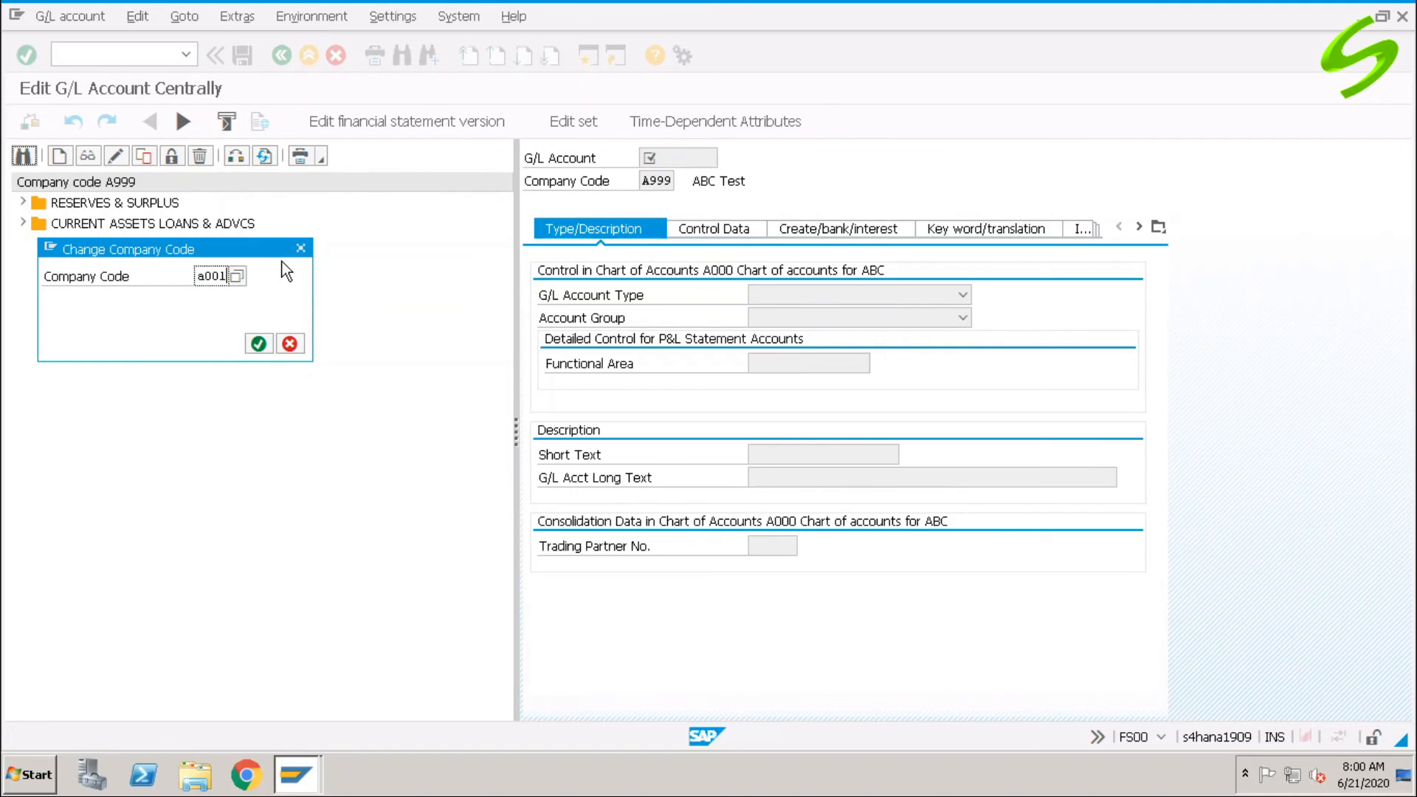
{"action": "left_click", "coordinate": [260, 346]}
- Copy the Retained Earnings account 100100 under RESERVES & SURPLUS as new G/L account 400300 in company code A001
{"action": "left_click", "coordinate": [24, 203]}
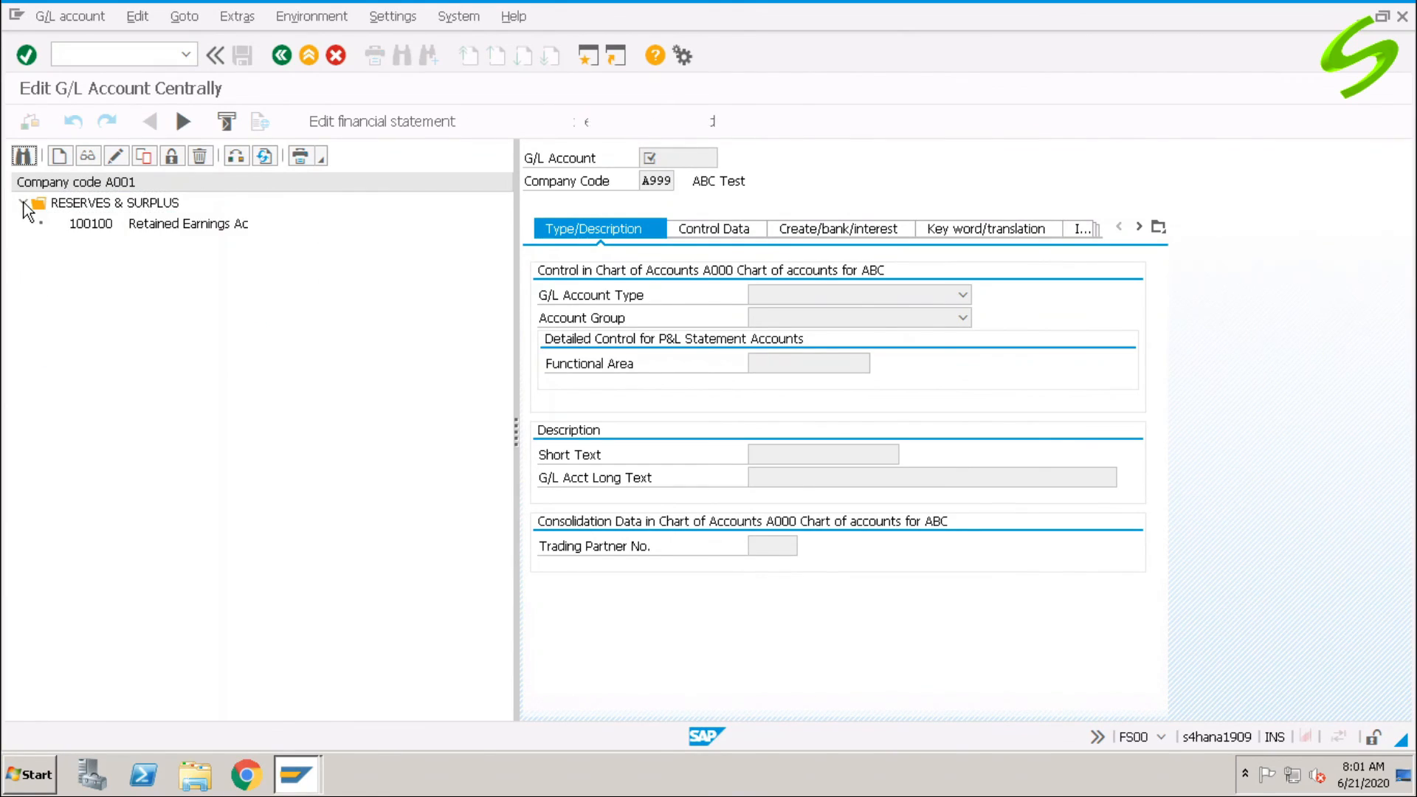
{"action": "left_click", "coordinate": [137, 226]}
{"action": "left_click", "coordinate": [145, 157]}
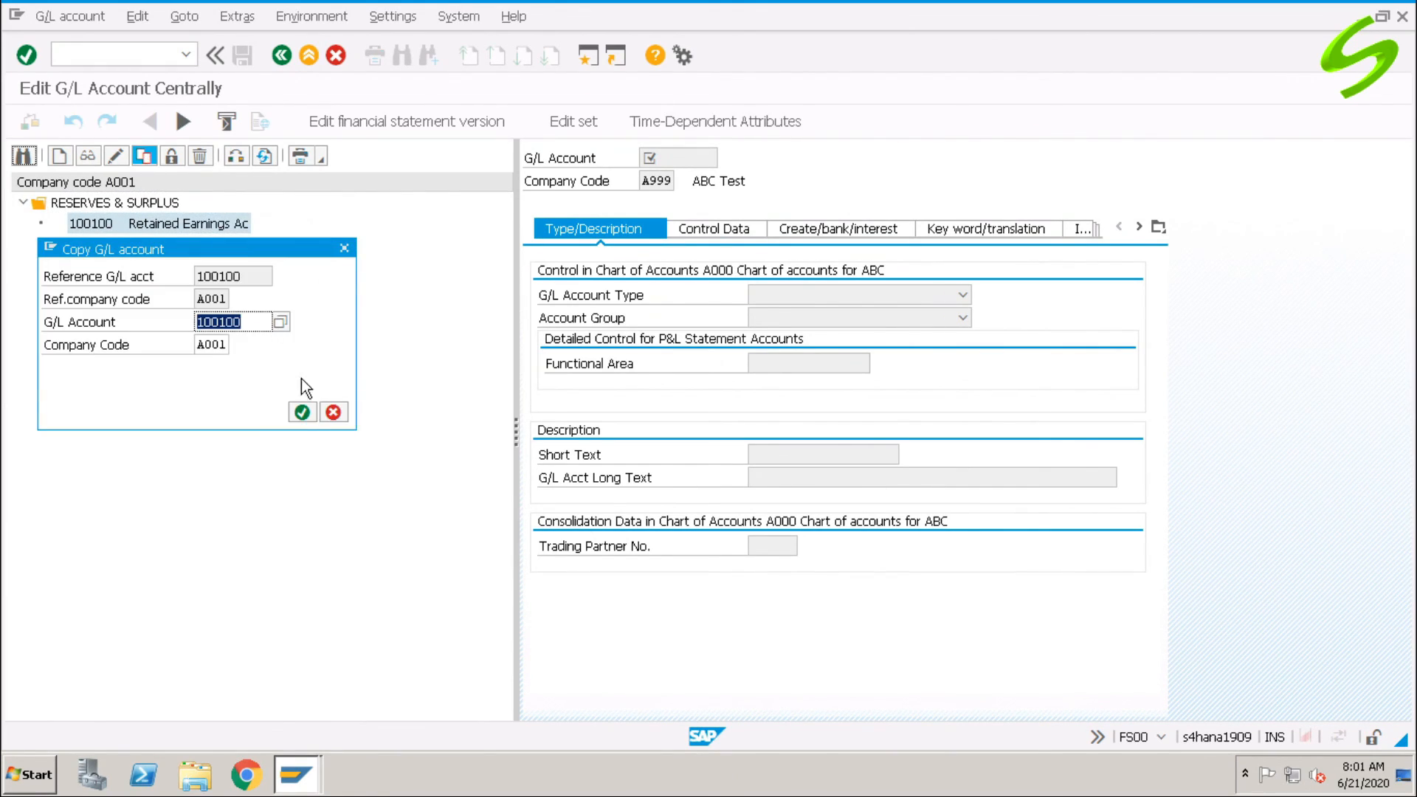
{"action": "type", "text": "400300"}
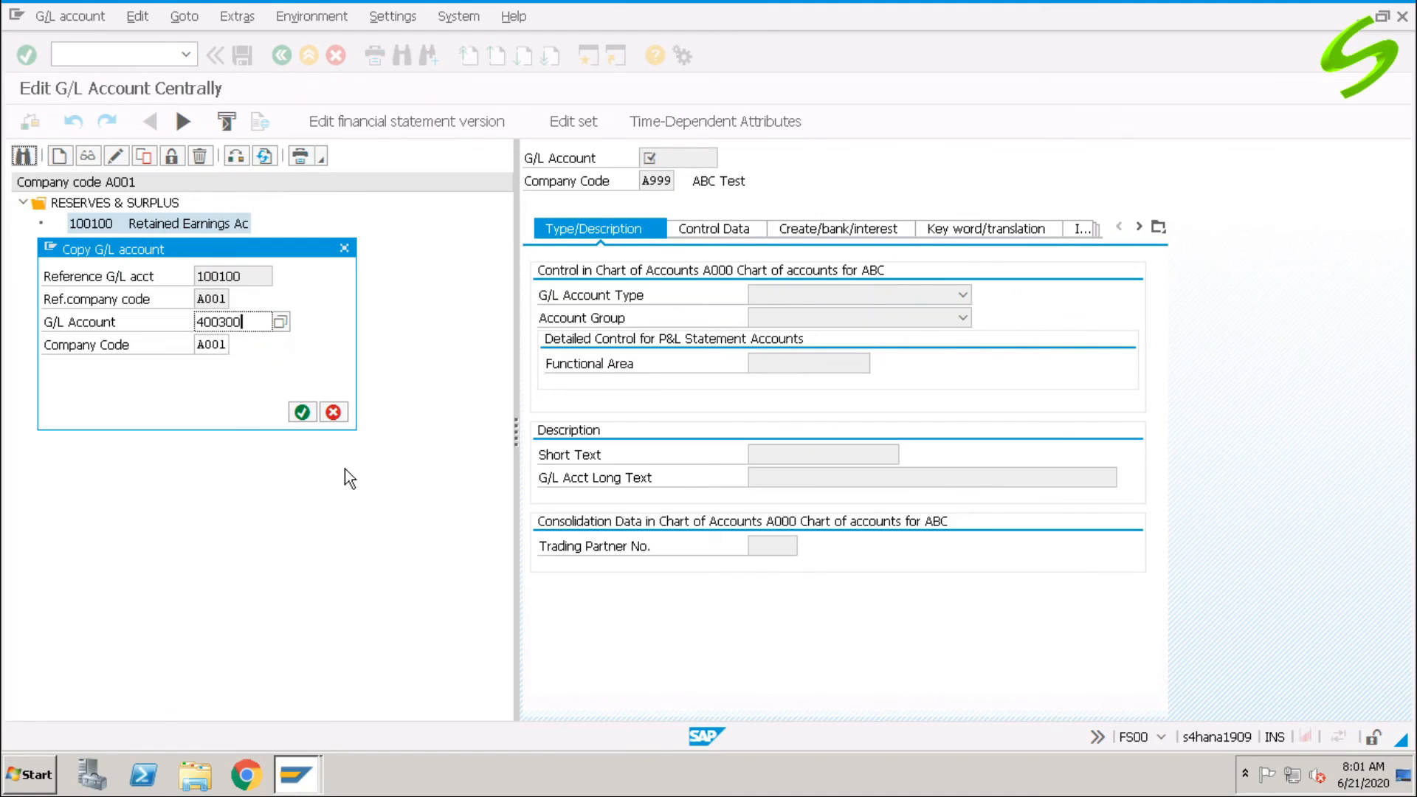
{"action": "key", "text": "Return"}
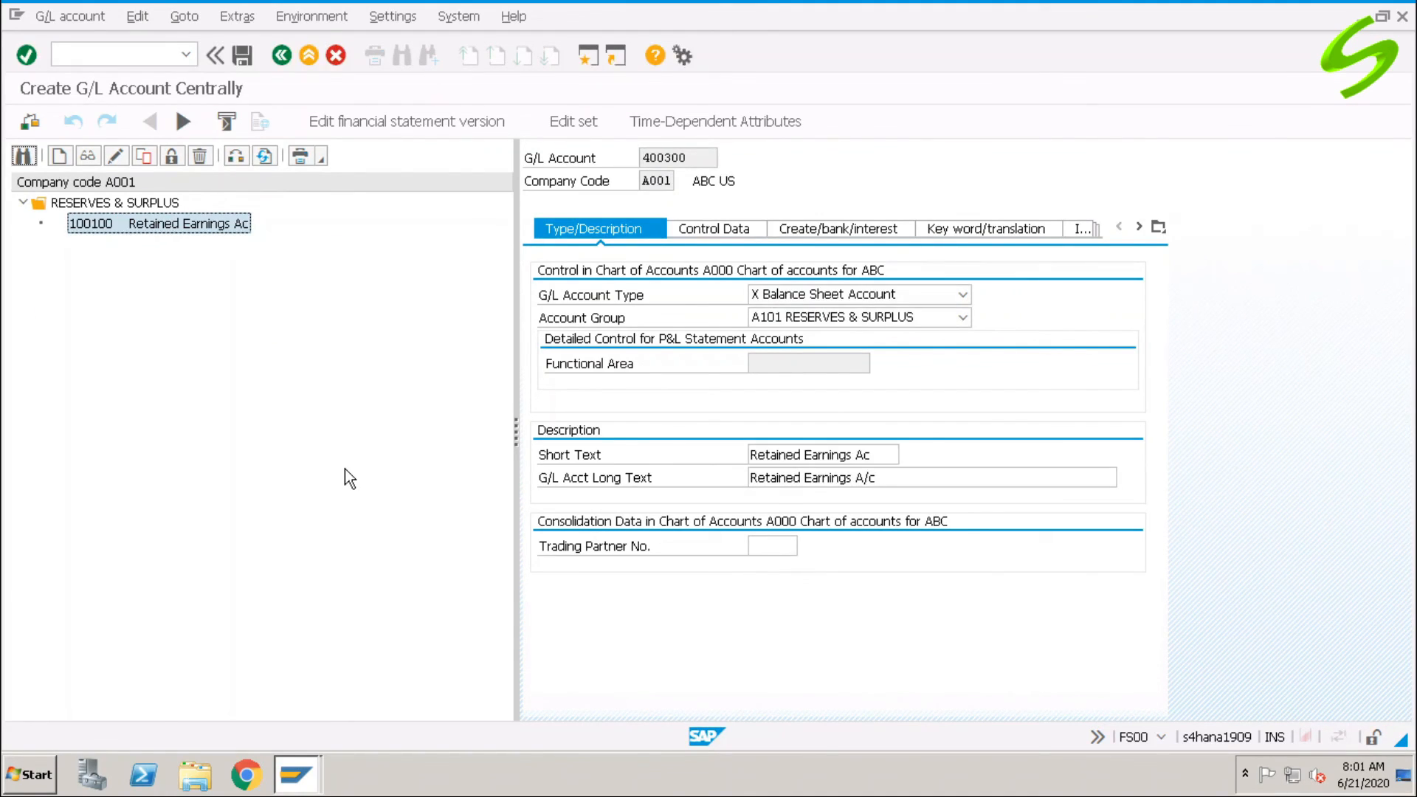
- Set the new account's G/L account type to Primary Costs or Revenue and its account group to A114 ADMINISTRATION COST
{"action": "left_click", "coordinate": [890, 299]}
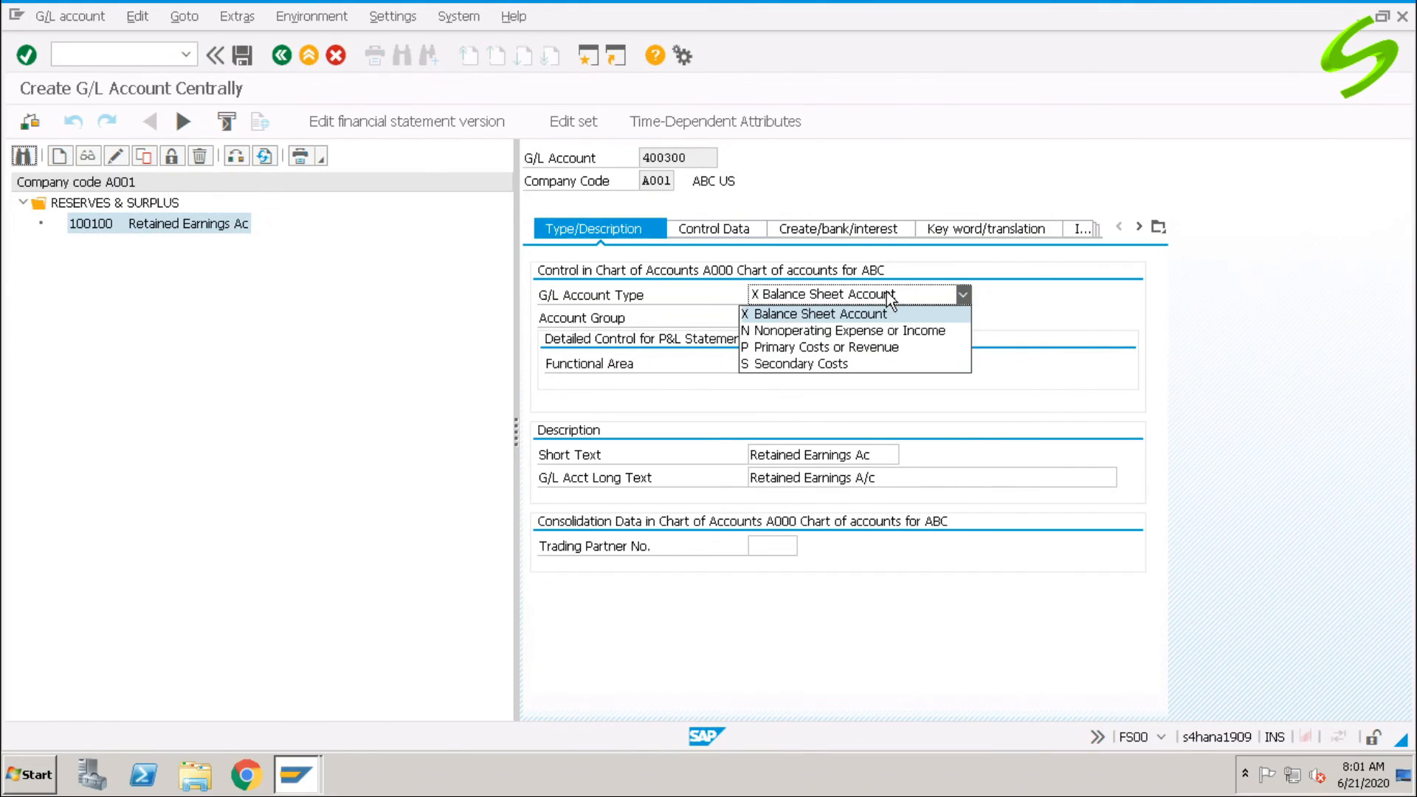
{"action": "left_click", "coordinate": [851, 344]}
{"action": "left_click", "coordinate": [860, 319]}
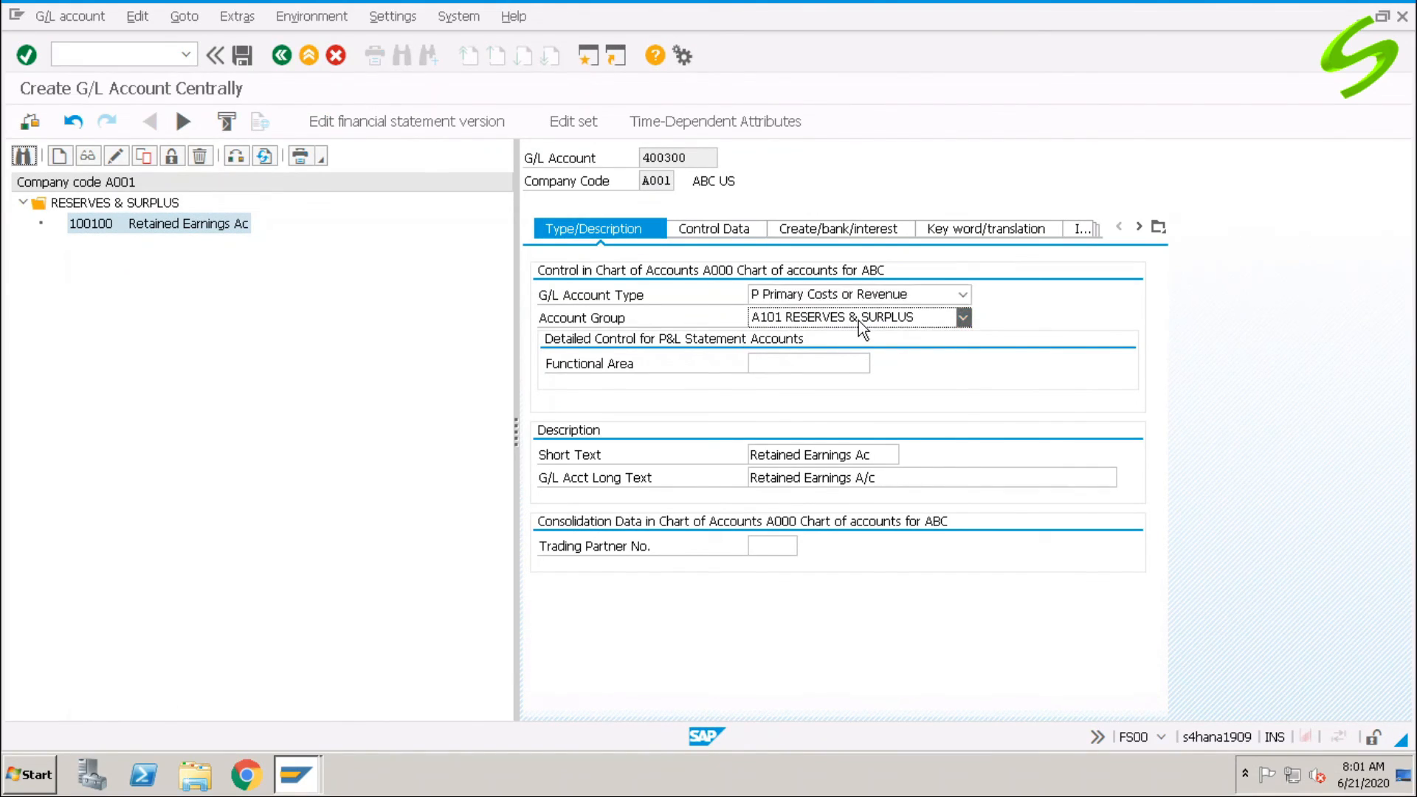
{"action": "scroll", "coordinate": [856, 437], "scroll_direction": "up", "scroll_amount": 2}
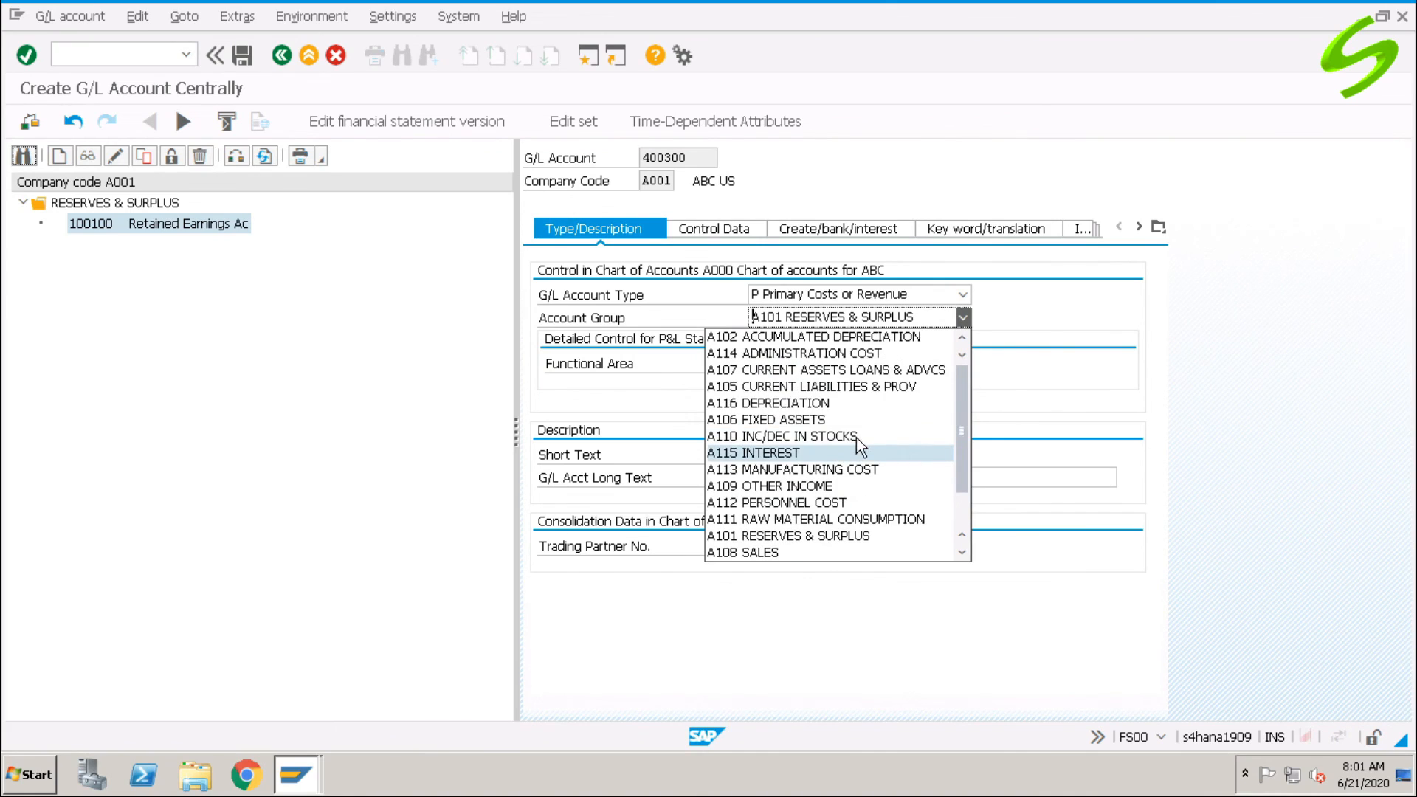
{"action": "left_click", "coordinate": [841, 353]}
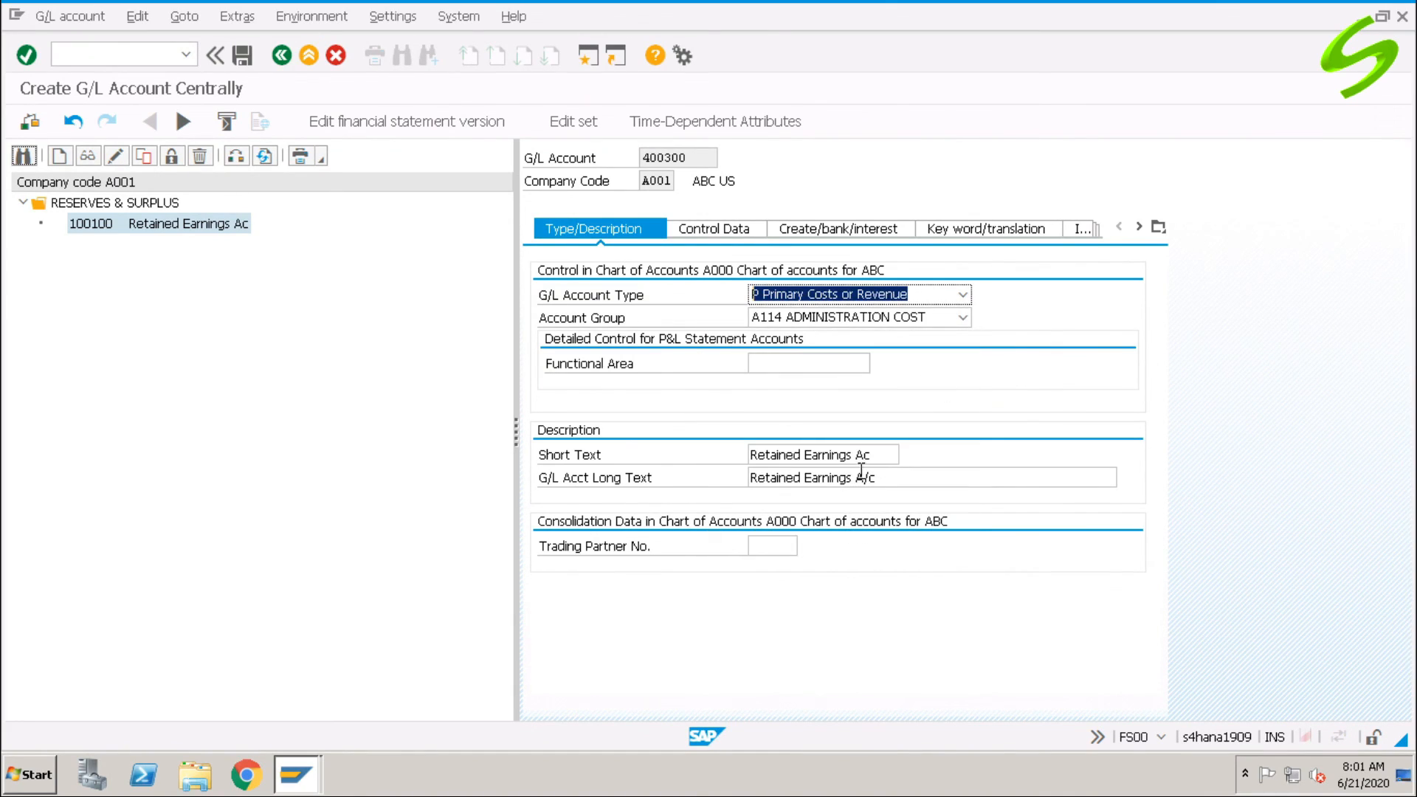
- Set the new account's short text to Misc Exp A/c and its long text to Miscellaneous Expenses A/C
{"action": "left_click", "coordinate": [842, 457]}
{"action": "left_click_drag", "start_coordinate": [871, 456], "coordinate": [701, 478]}
{"action": "type", "text": "M"}
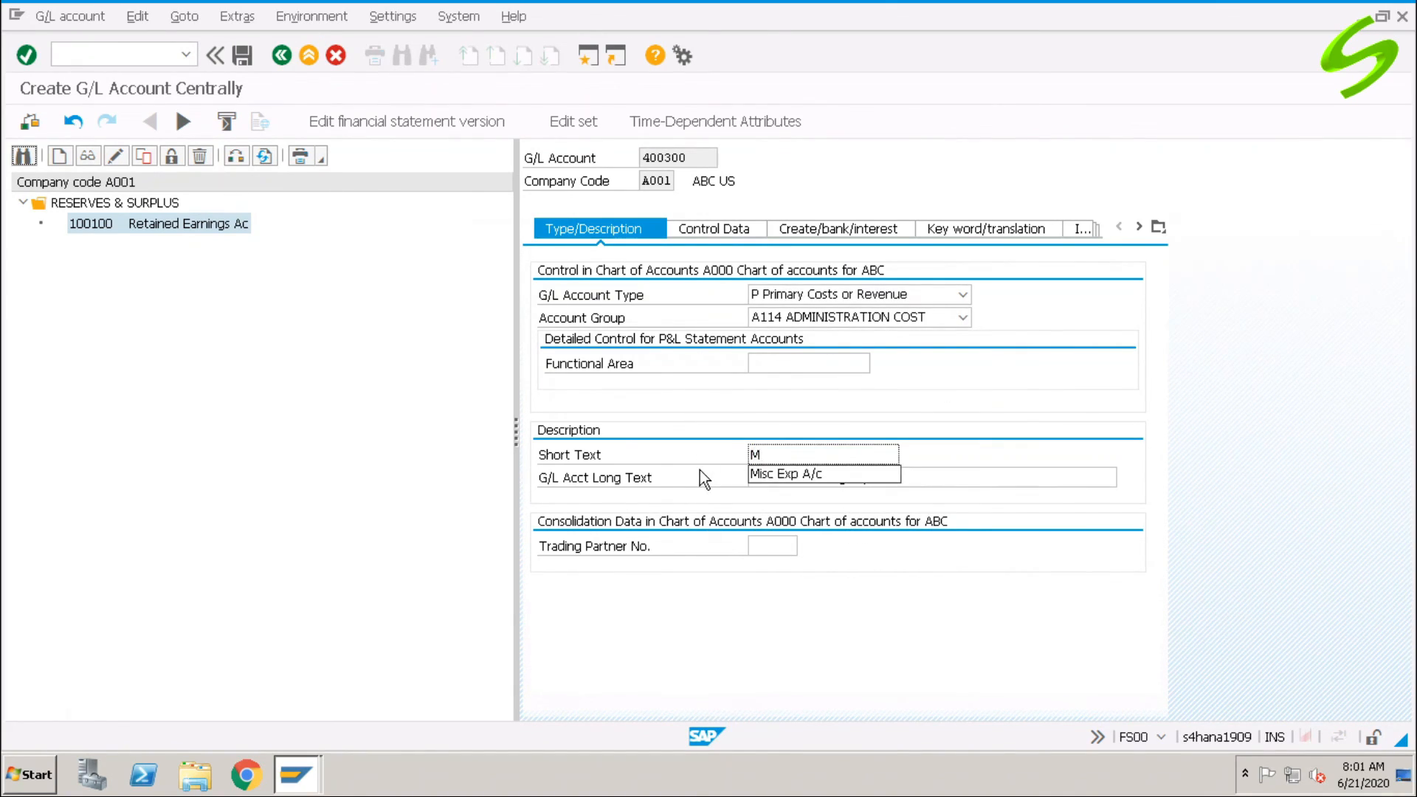
{"action": "type", "text": "isc Exp A/c"}
{"action": "key", "text": "Tab"}
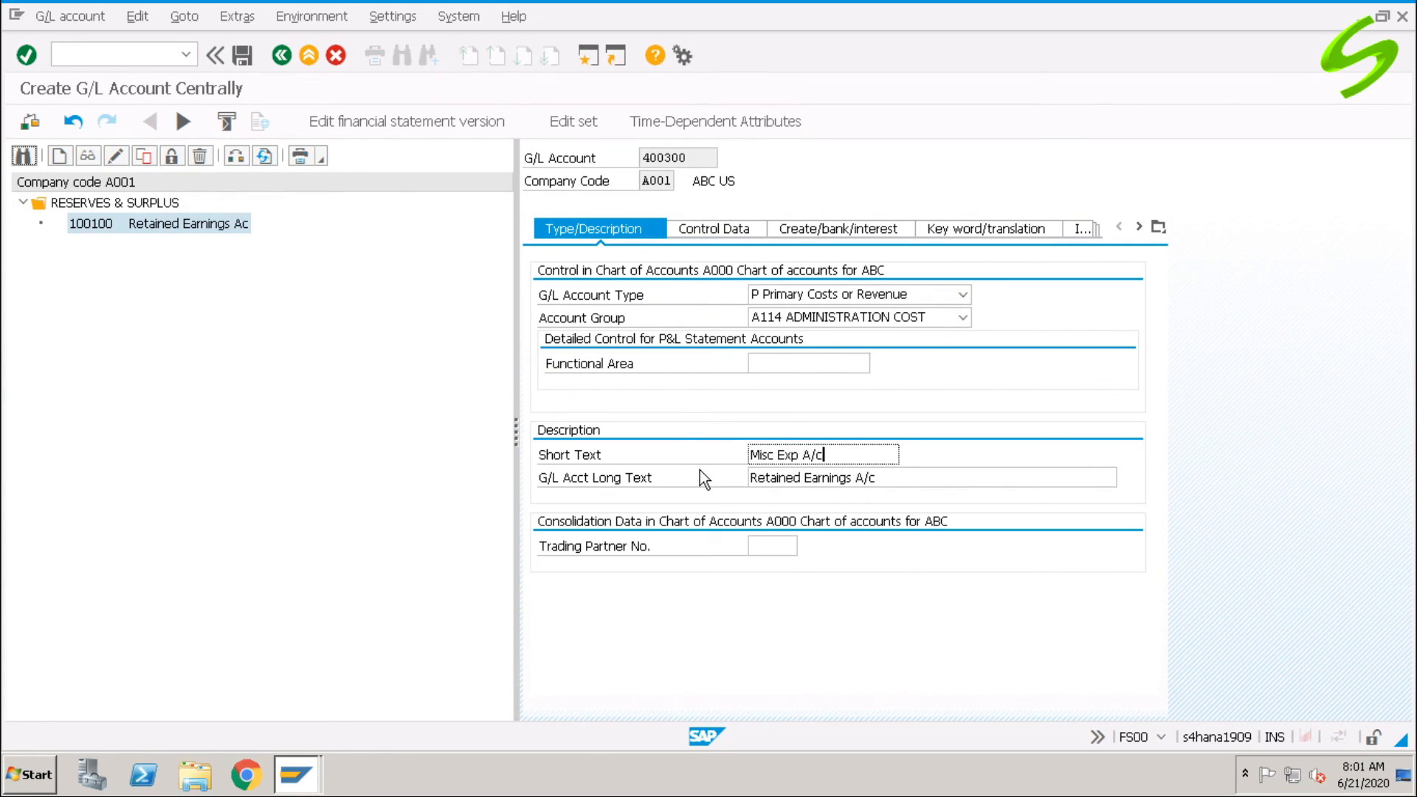
{"action": "left_click_drag", "start_coordinate": [1011, 480], "coordinate": [675, 487]}
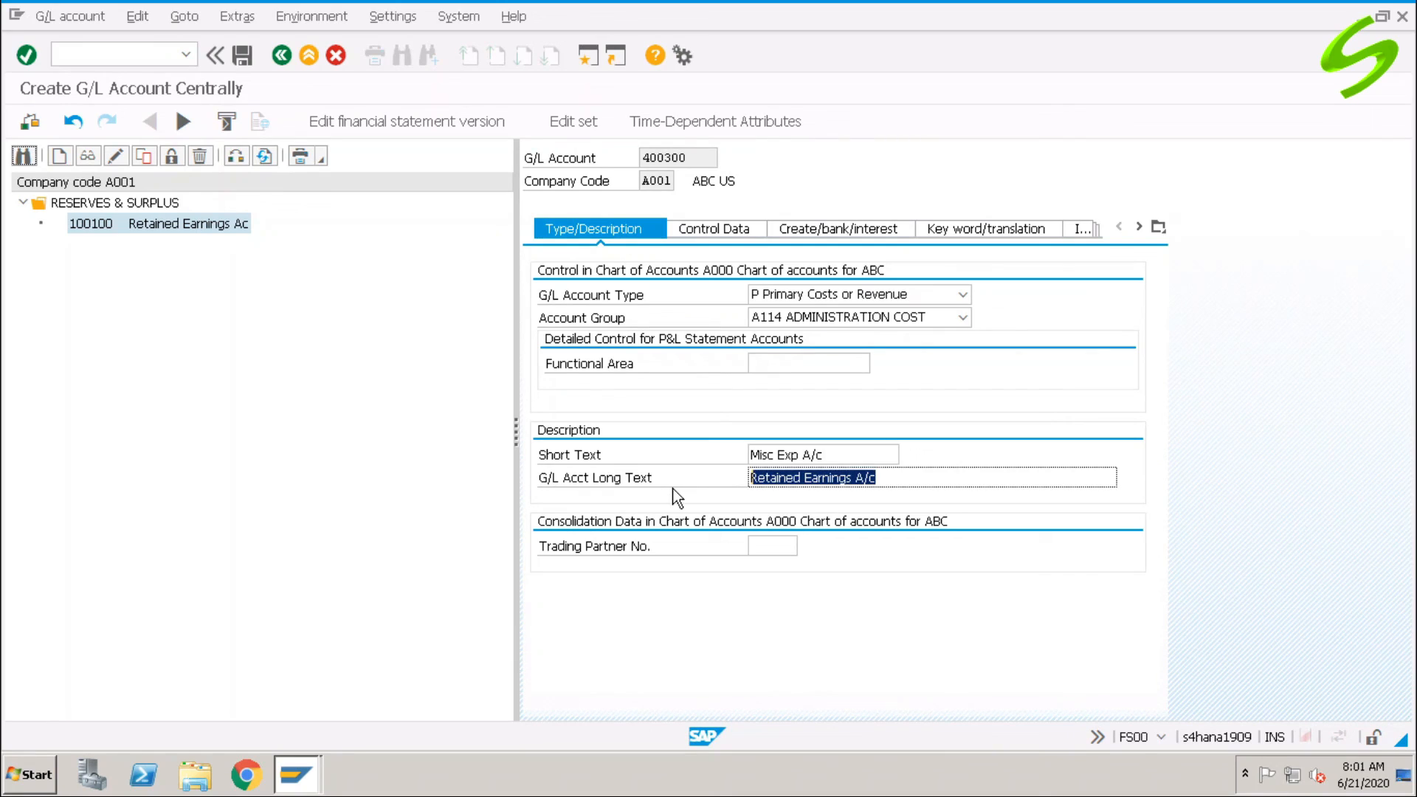
{"action": "type", "text": "Misc"}
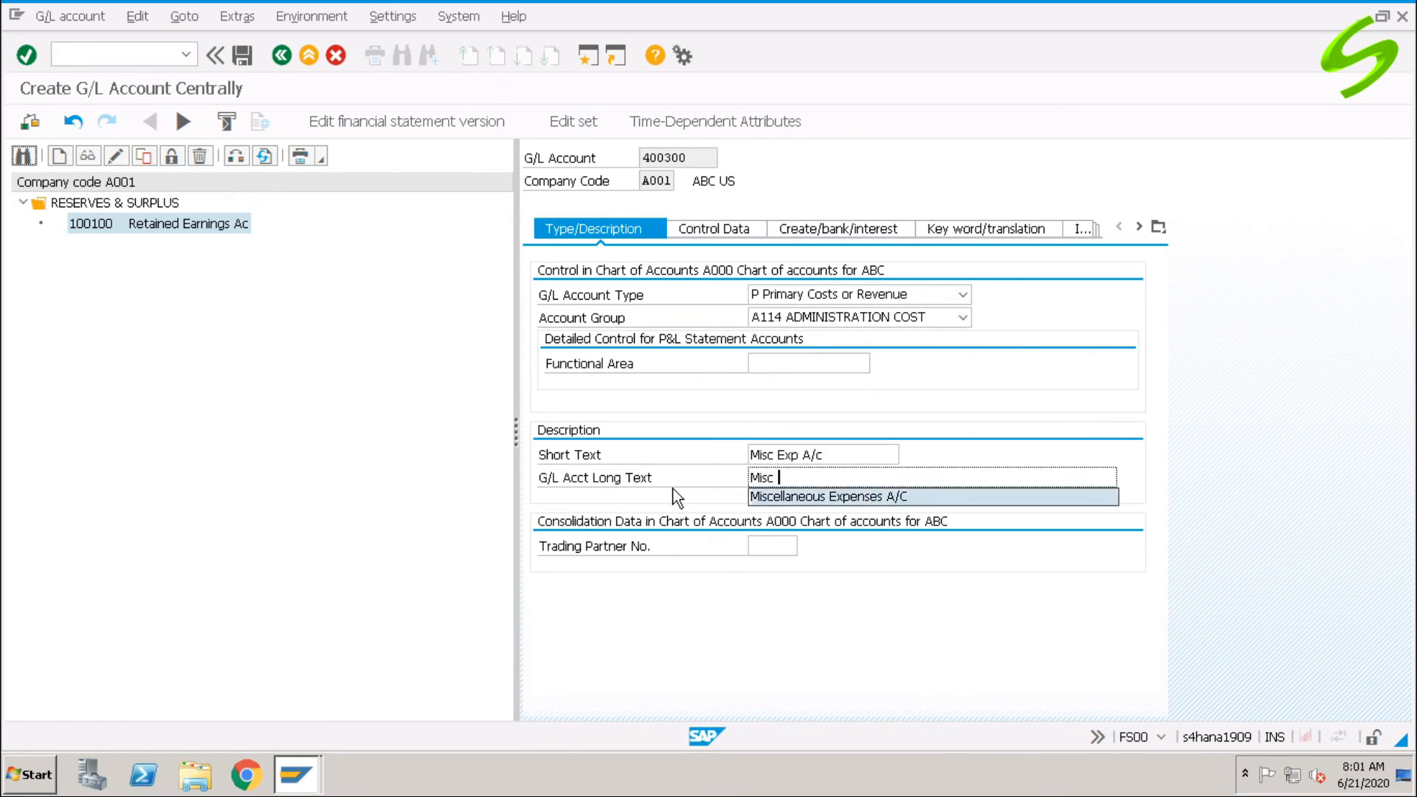
{"action": "key", "text": "Down"}
{"action": "key", "text": "Return"}
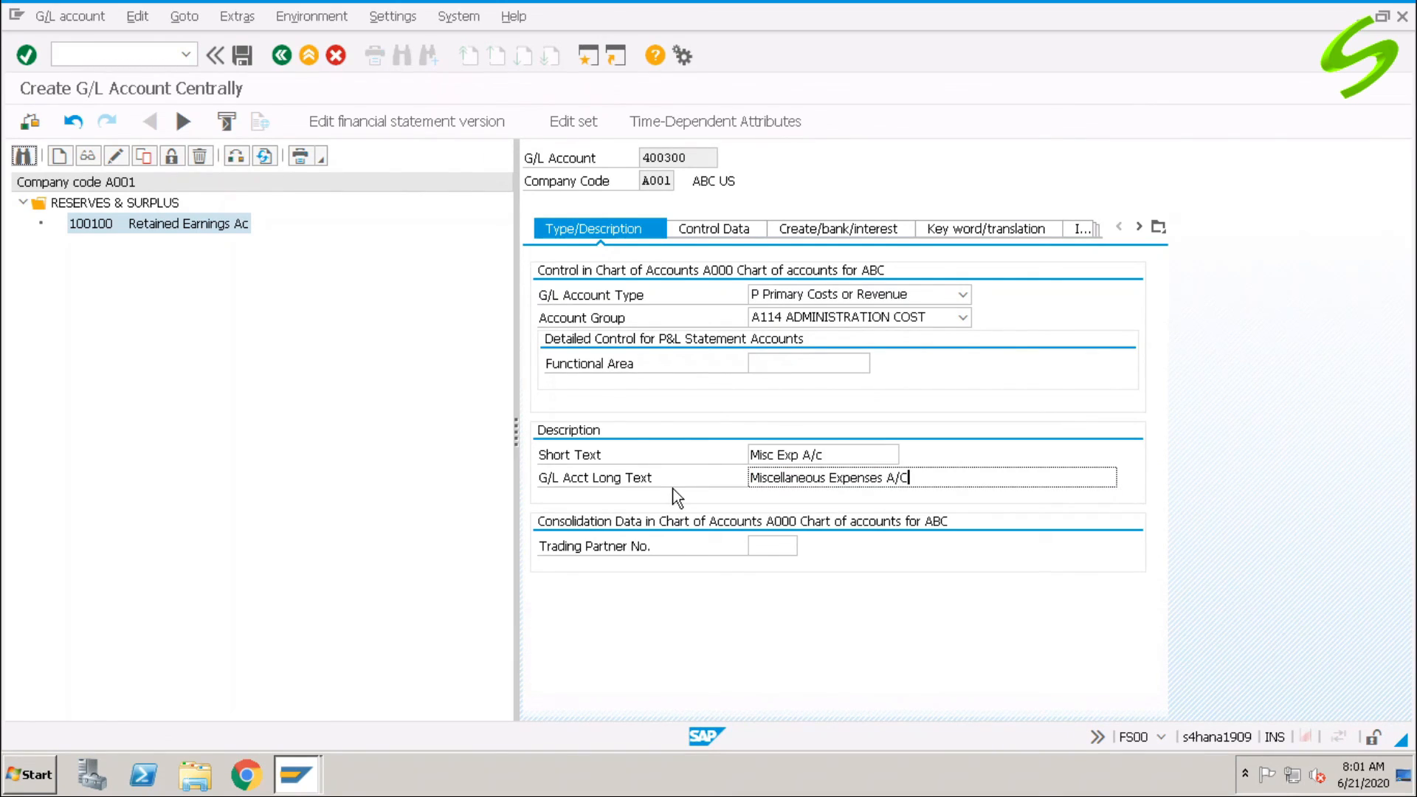
- Disable Balances in Local Crcy Only for account 400300 and set its cost element category to 1, primary costs/cost-reducing revenues
{"action": "left_click", "coordinate": [712, 230]}
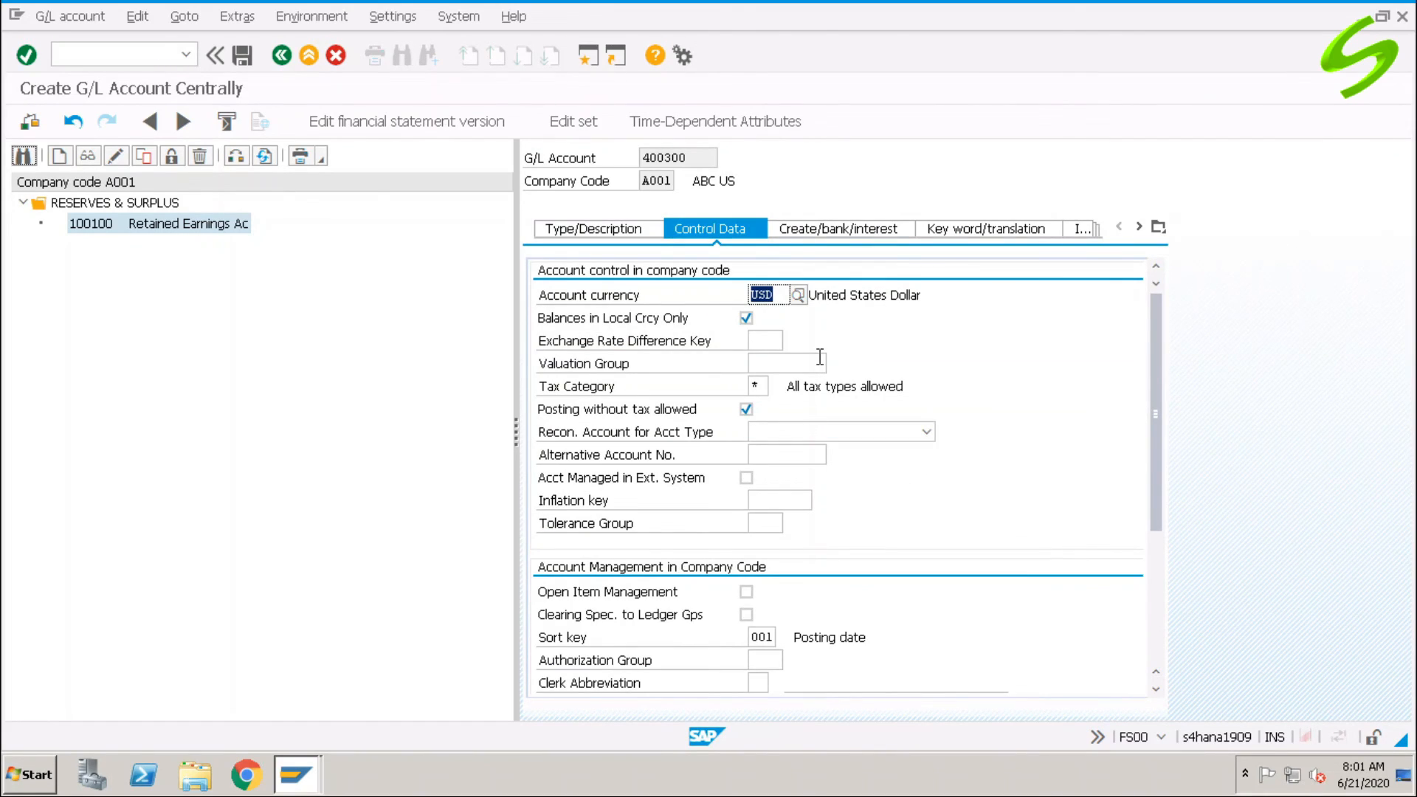
{"action": "left_click", "coordinate": [746, 318]}
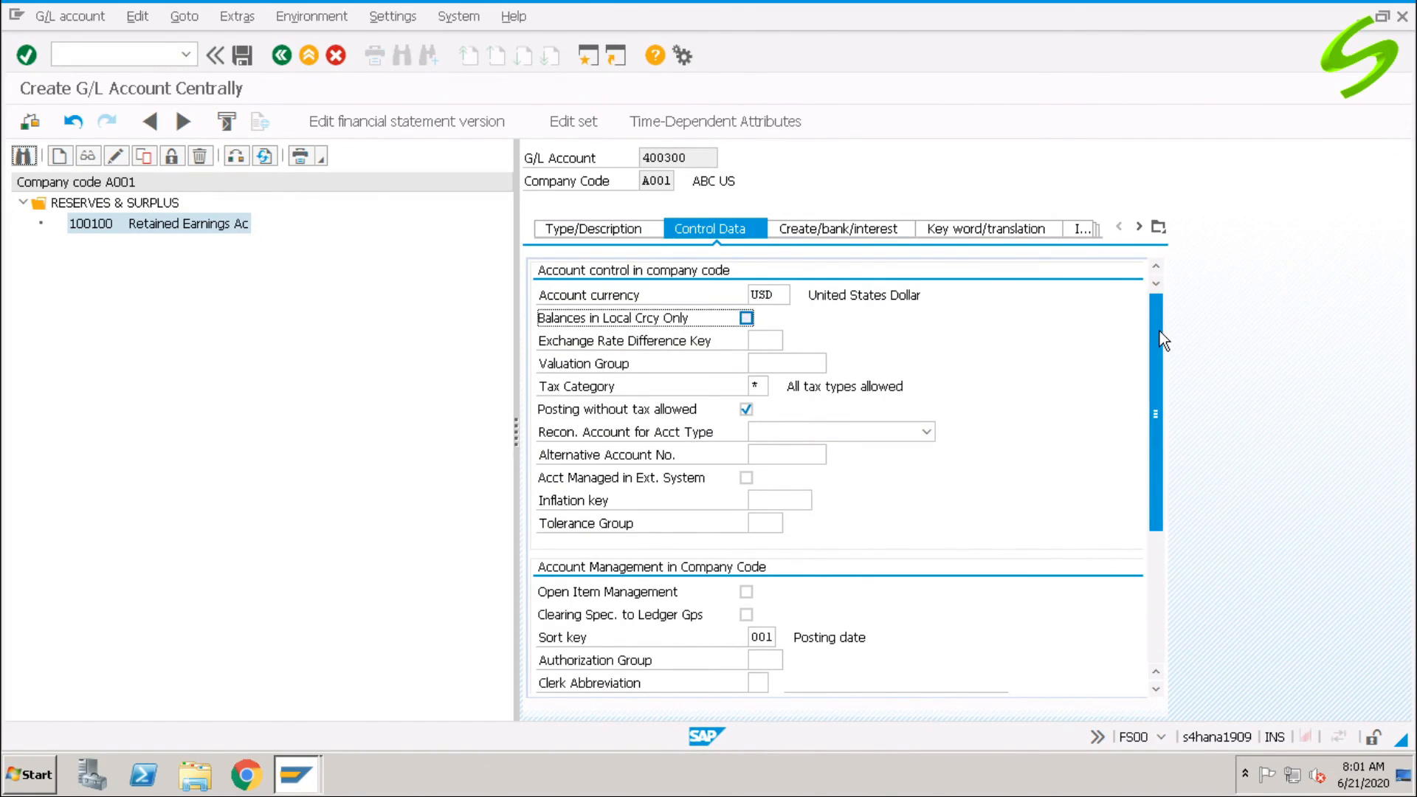
{"action": "scroll", "coordinate": [1158, 344], "scroll_direction": "down", "scroll_amount": 3}
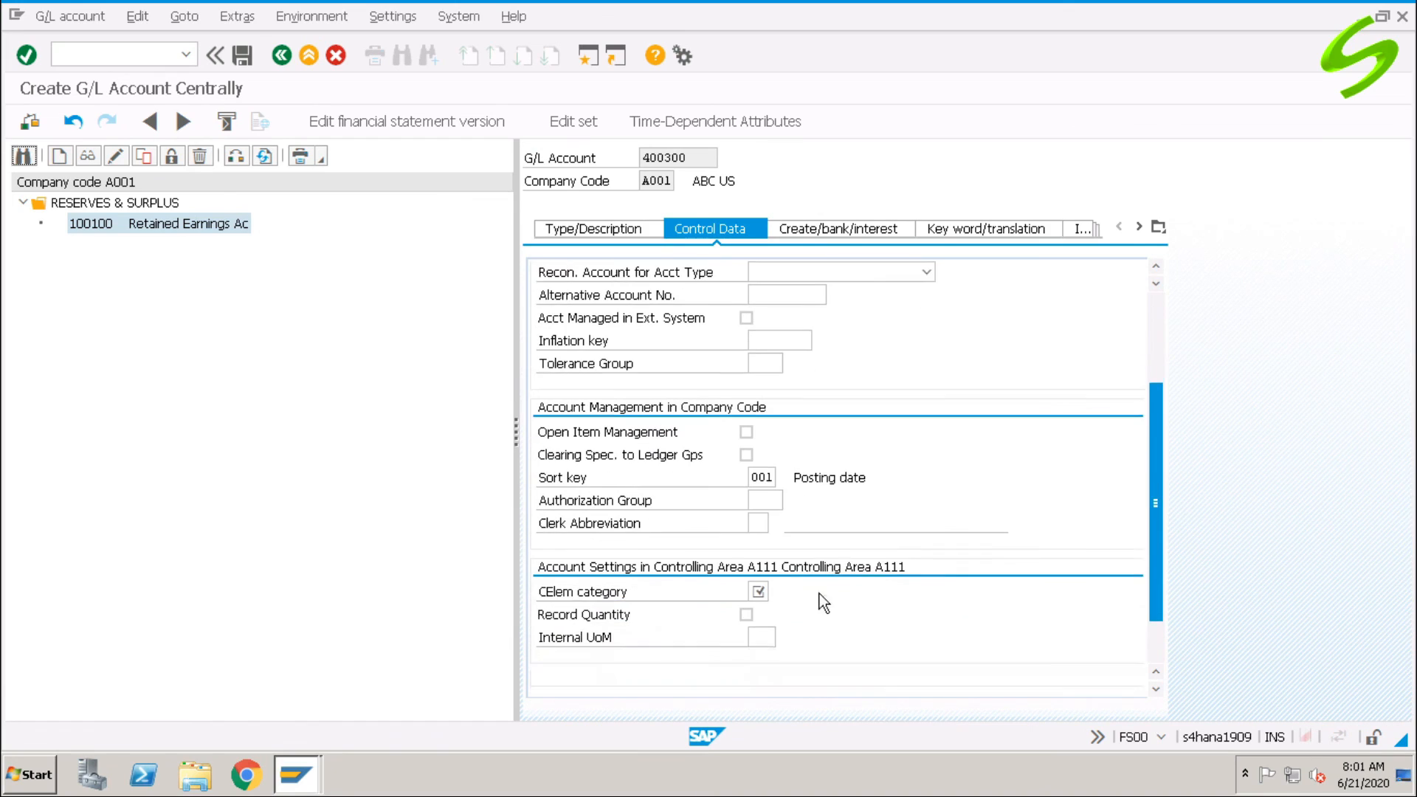
{"action": "left_click", "coordinate": [758, 525]}
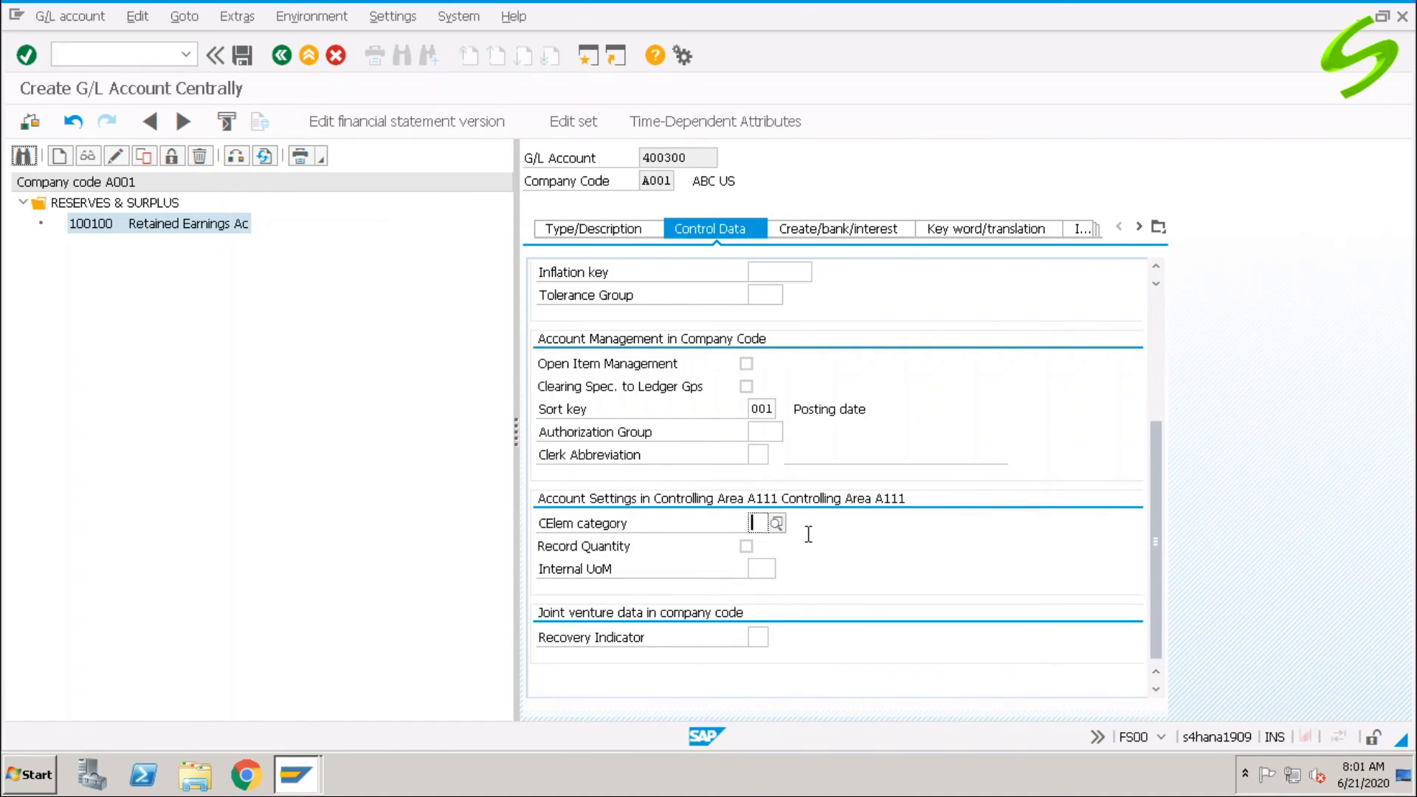
{"action": "key", "text": "Return"}
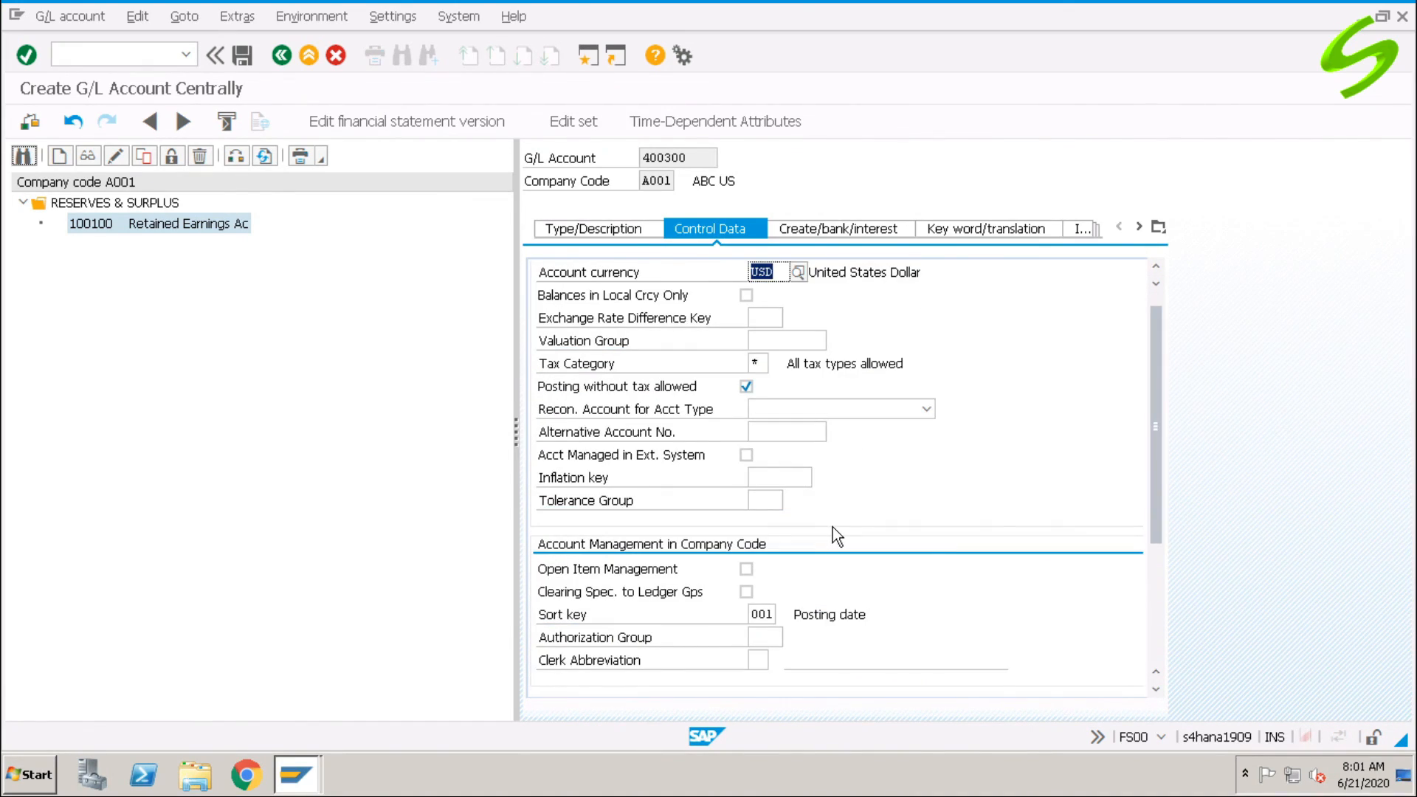
{"action": "left_click_drag", "start_coordinate": [1154, 437], "coordinate": [1157, 573]}
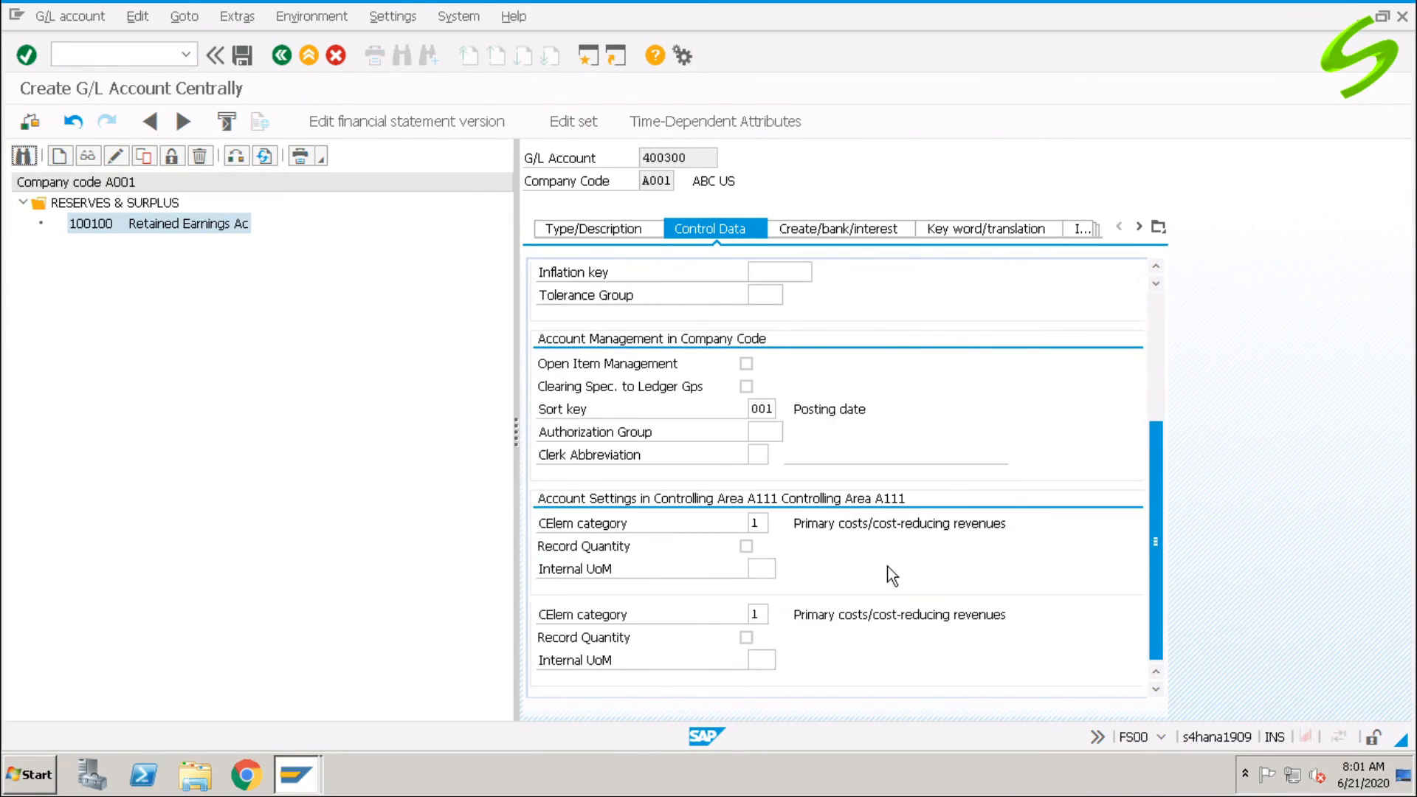
{"action": "left_click", "coordinate": [766, 524]}
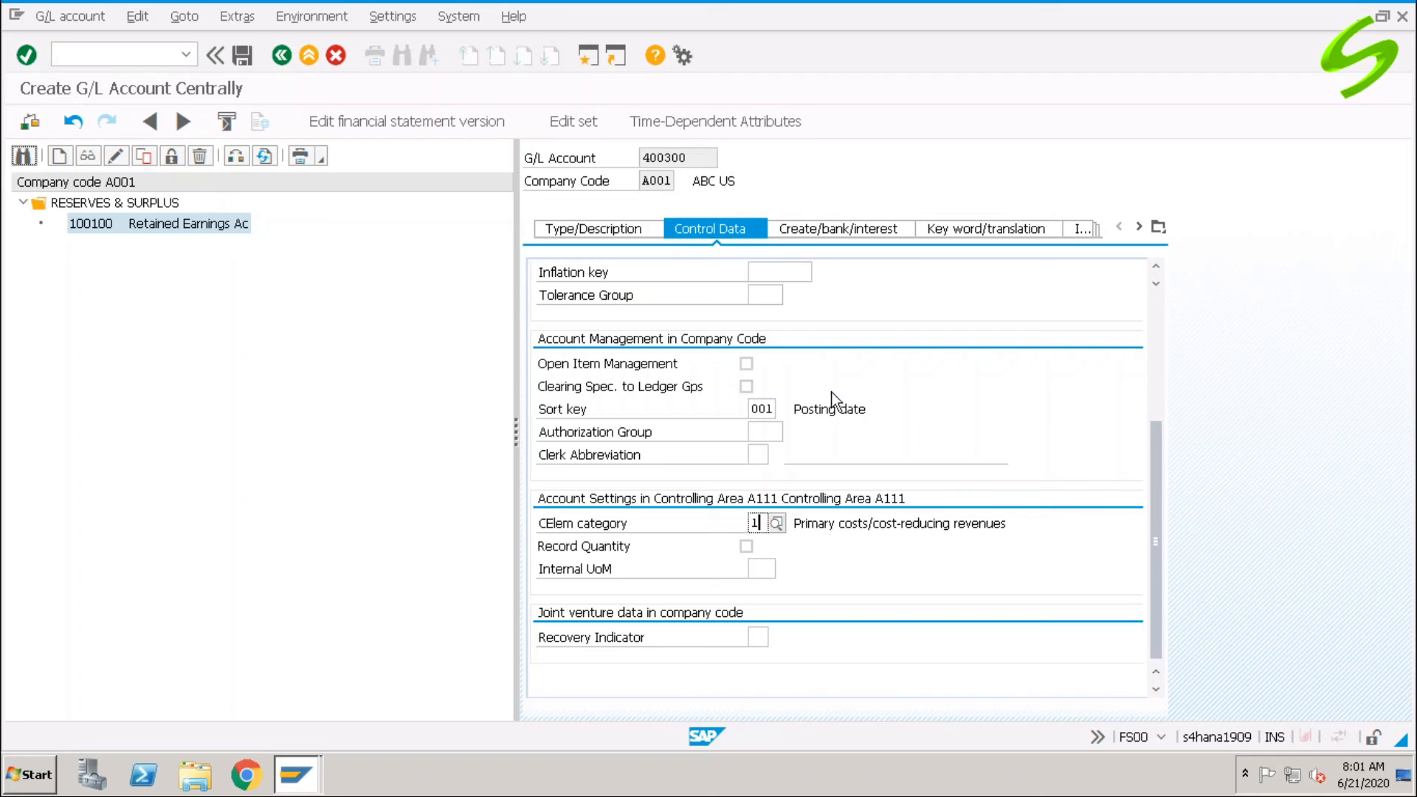
- Check the field status group of account 400300 and save the new G/L account
{"action": "left_click", "coordinate": [814, 228]}
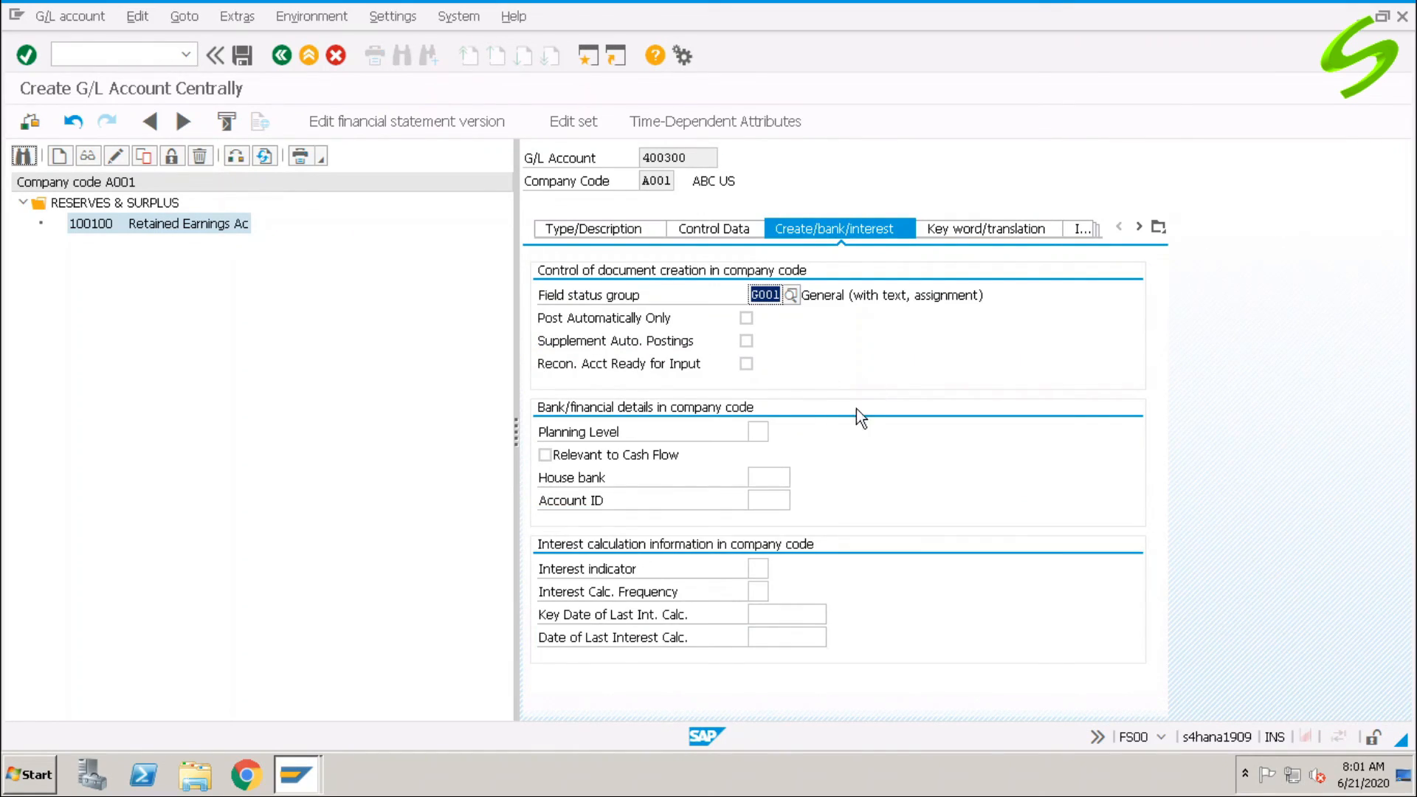
{"action": "left_click", "coordinate": [242, 55]}
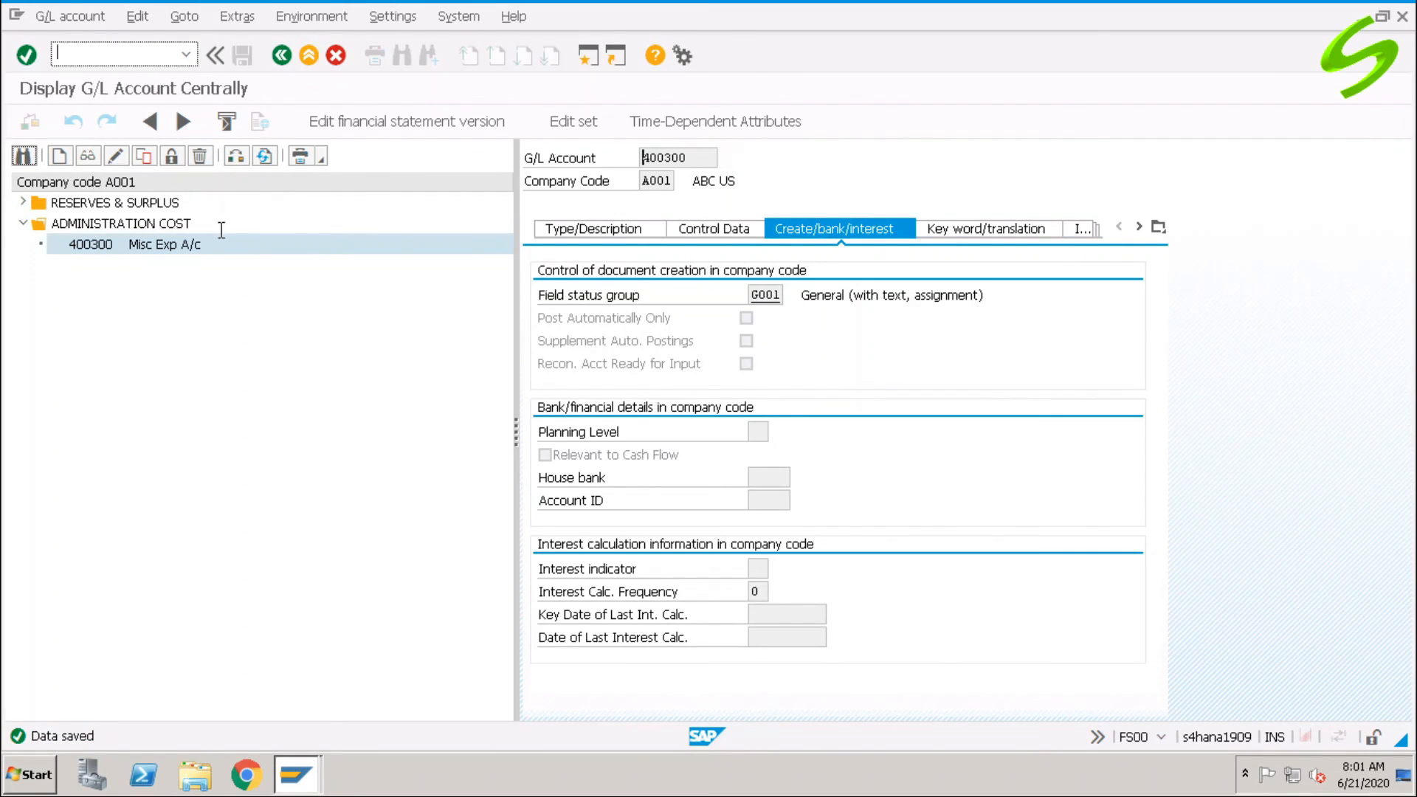
- Start transaction FB50 directly by its code and change the company code of the G/L document to A001
{"action": "type", "text": "/nfb50"}
{"action": "key", "text": "Return"}
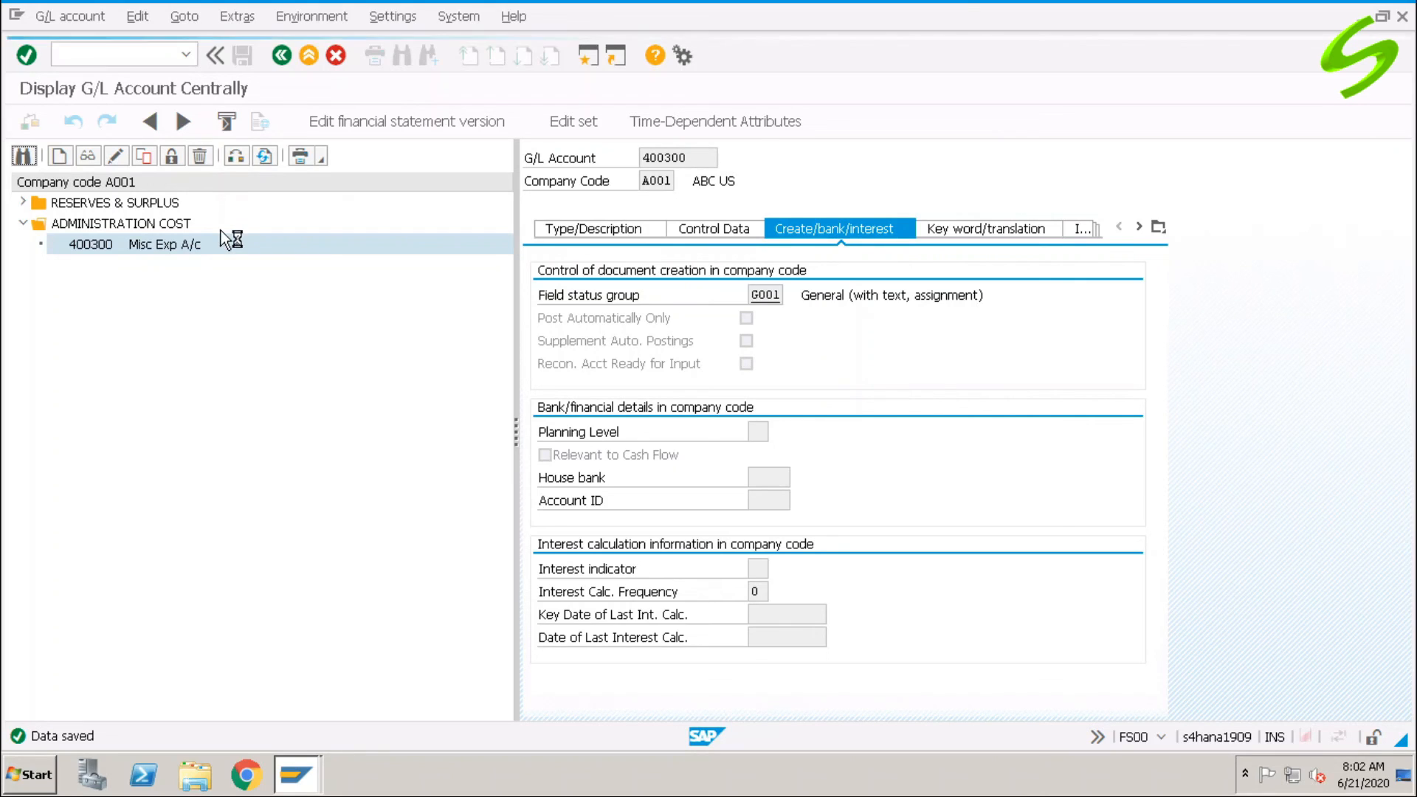
{"action": "left_click", "coordinate": [180, 128]}
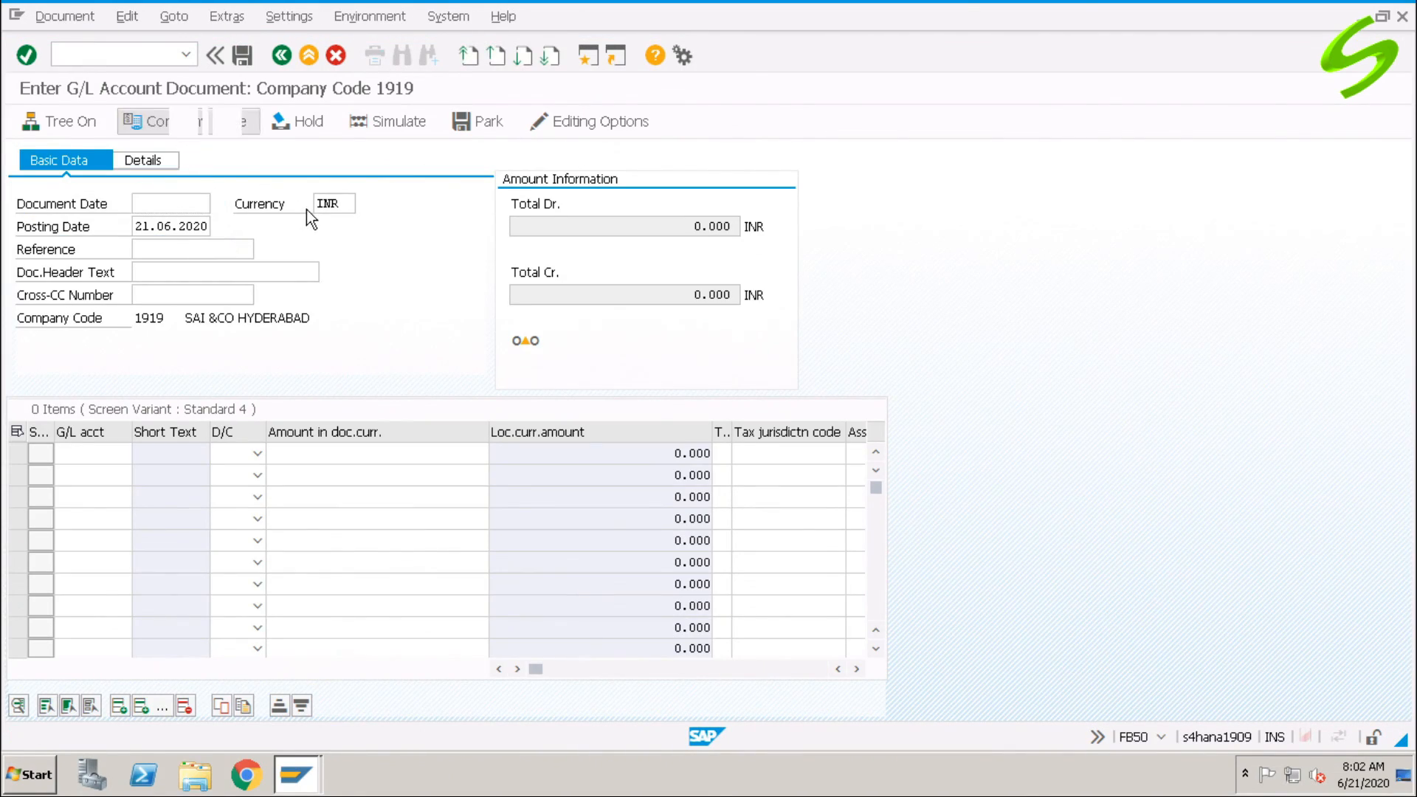
{"action": "type", "text": "a001"}
{"action": "key", "text": "Return"}
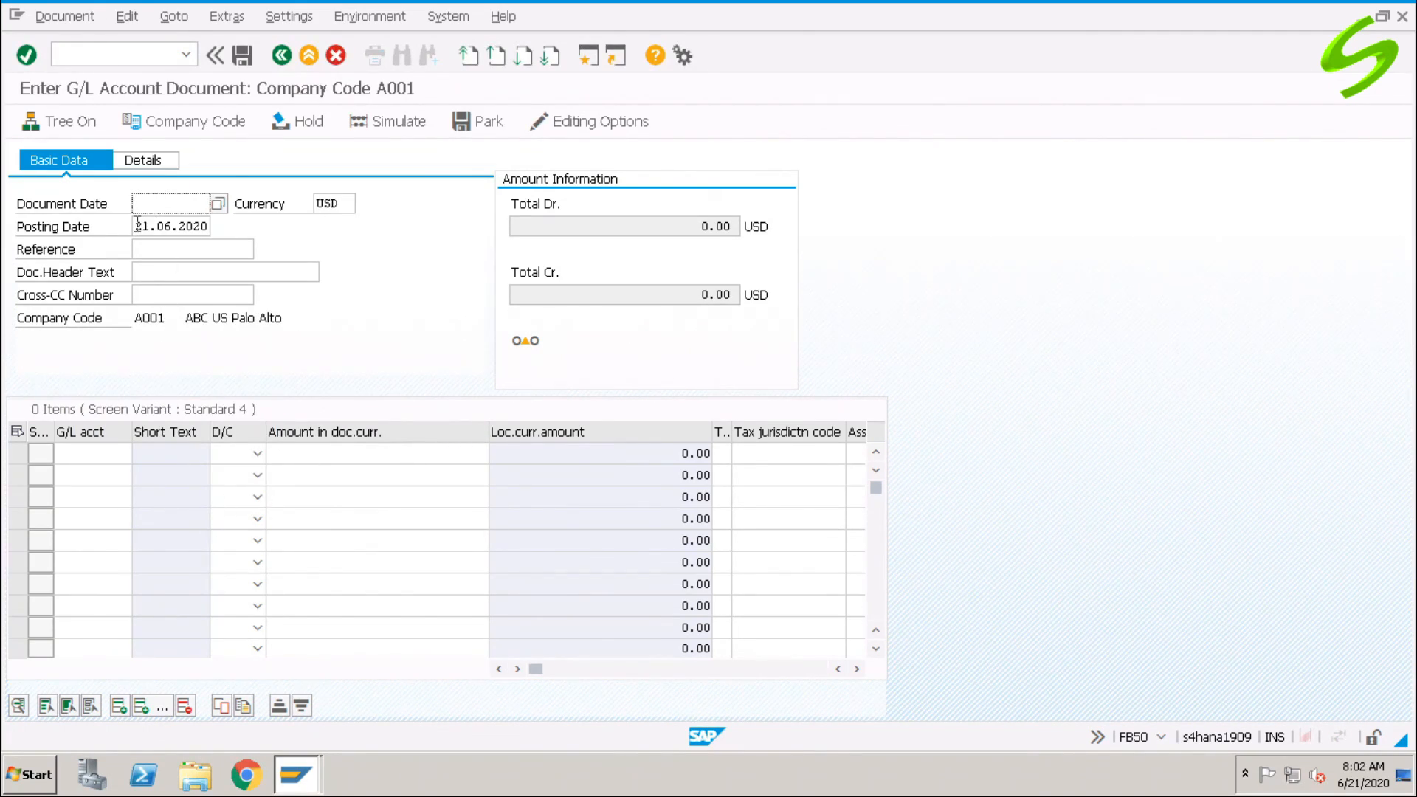
- Copy the posting date 21.06.2020 into the document date
{"action": "left_click_drag", "start_coordinate": [137, 223], "coordinate": [253, 216]}
{"action": "key", "text": "ctrl+c"}
{"action": "left_click", "coordinate": [189, 197]}
{"action": "key", "text": "ctrl+v"}
- Enter a debit of 25000 to G/L account 400300 as the first line item and validate the entry
{"action": "left_click", "coordinate": [124, 454]}
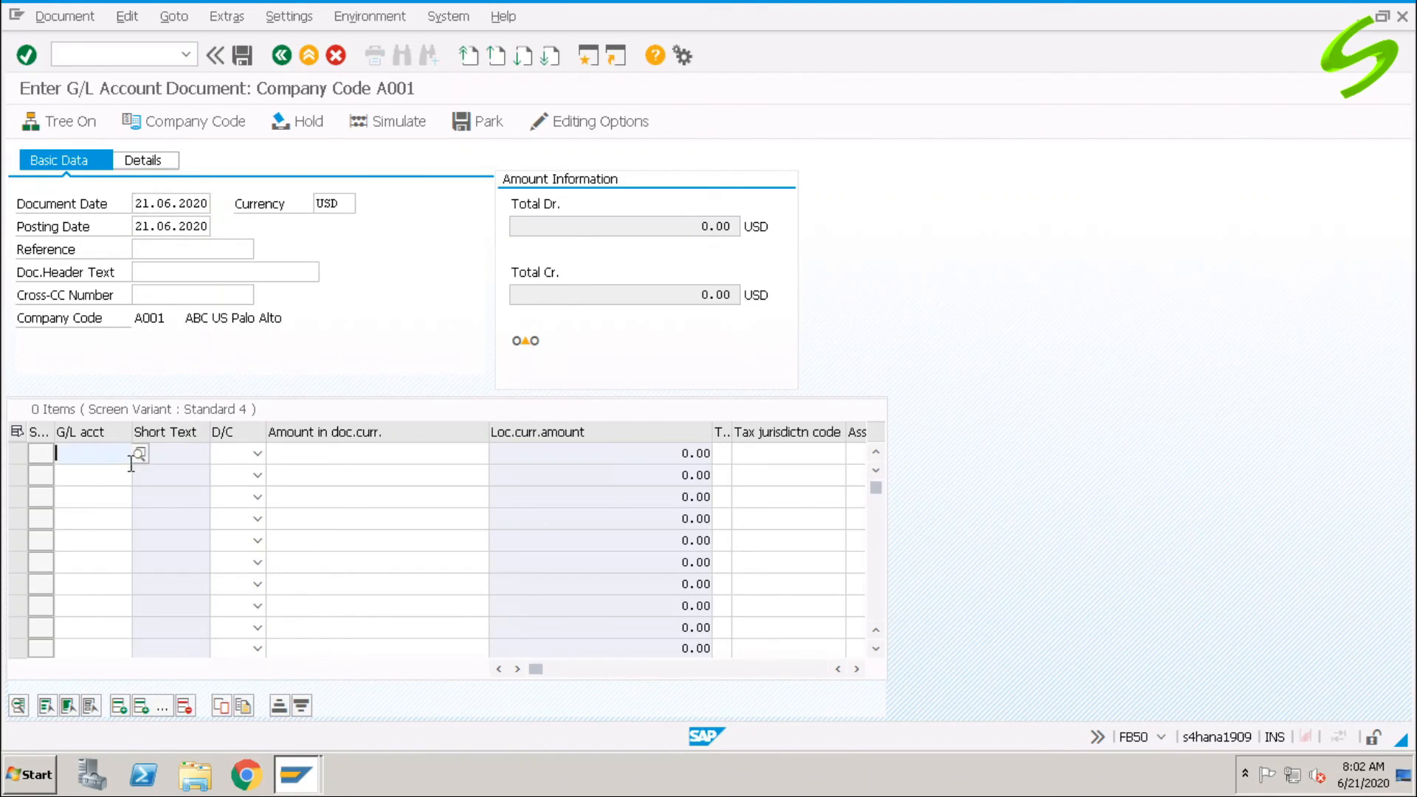
{"action": "type", "text": "400300"}
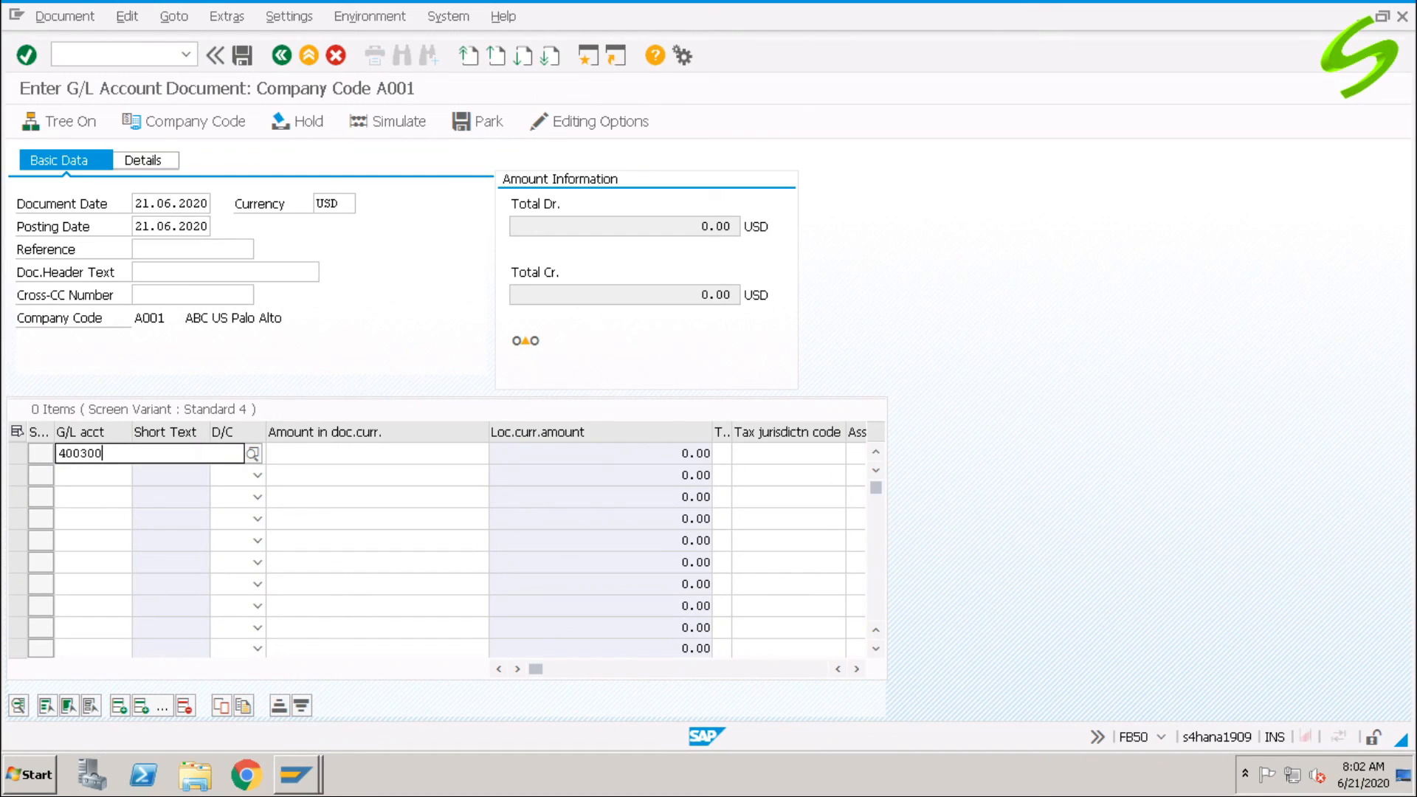
{"action": "key", "text": "Tab"}
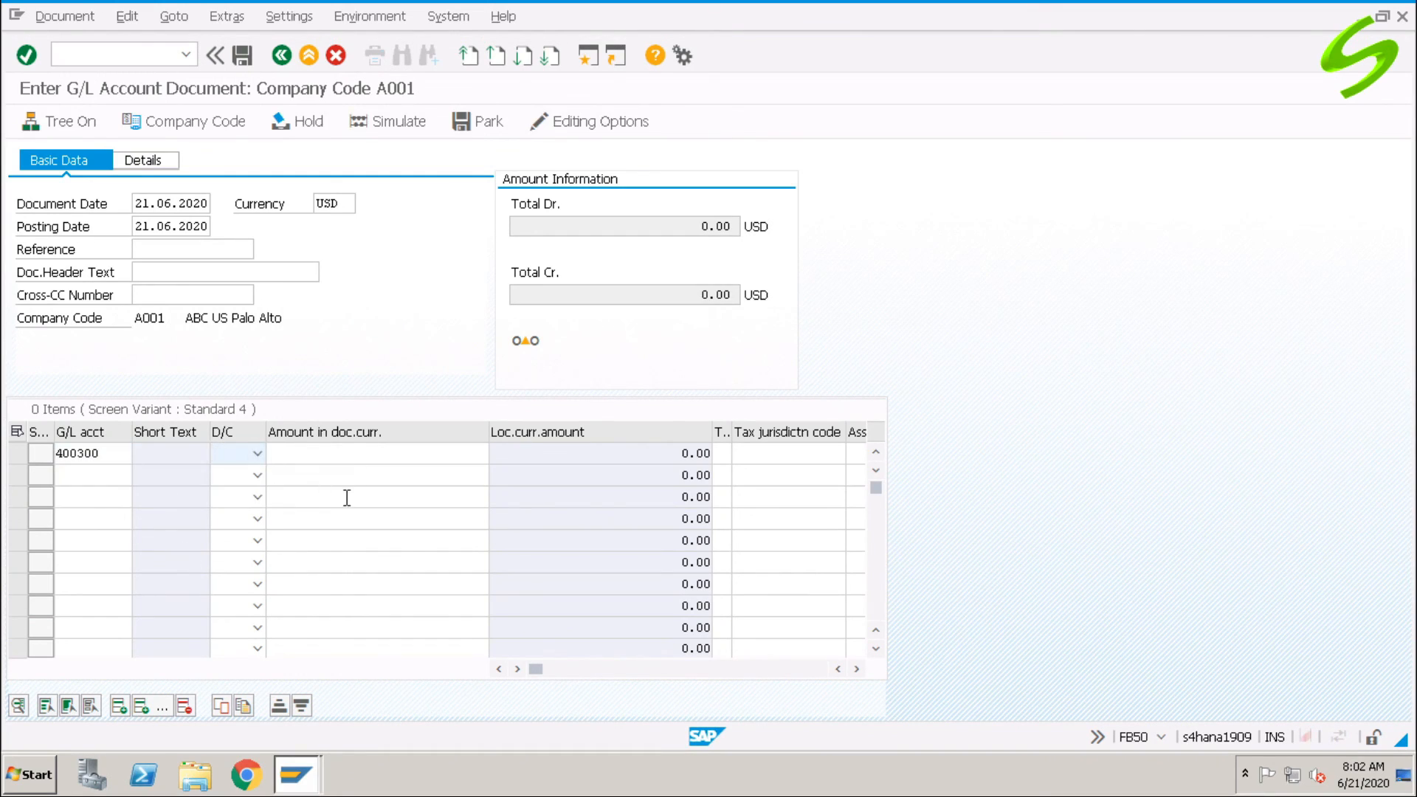
{"action": "left_click", "coordinate": [258, 453]}
{"action": "left_click", "coordinate": [234, 489]}
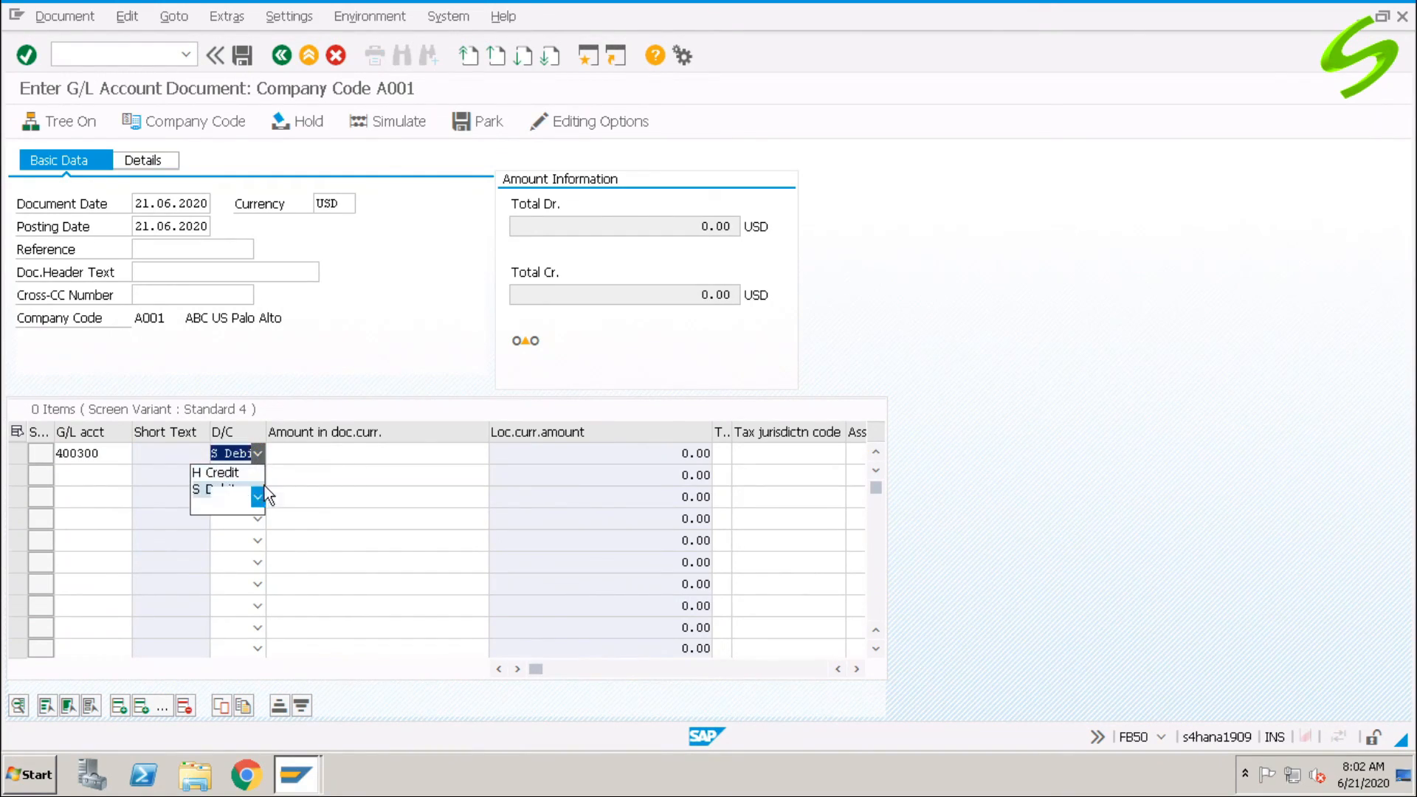
{"action": "left_click", "coordinate": [379, 454]}
{"action": "type", "text": "25000"}
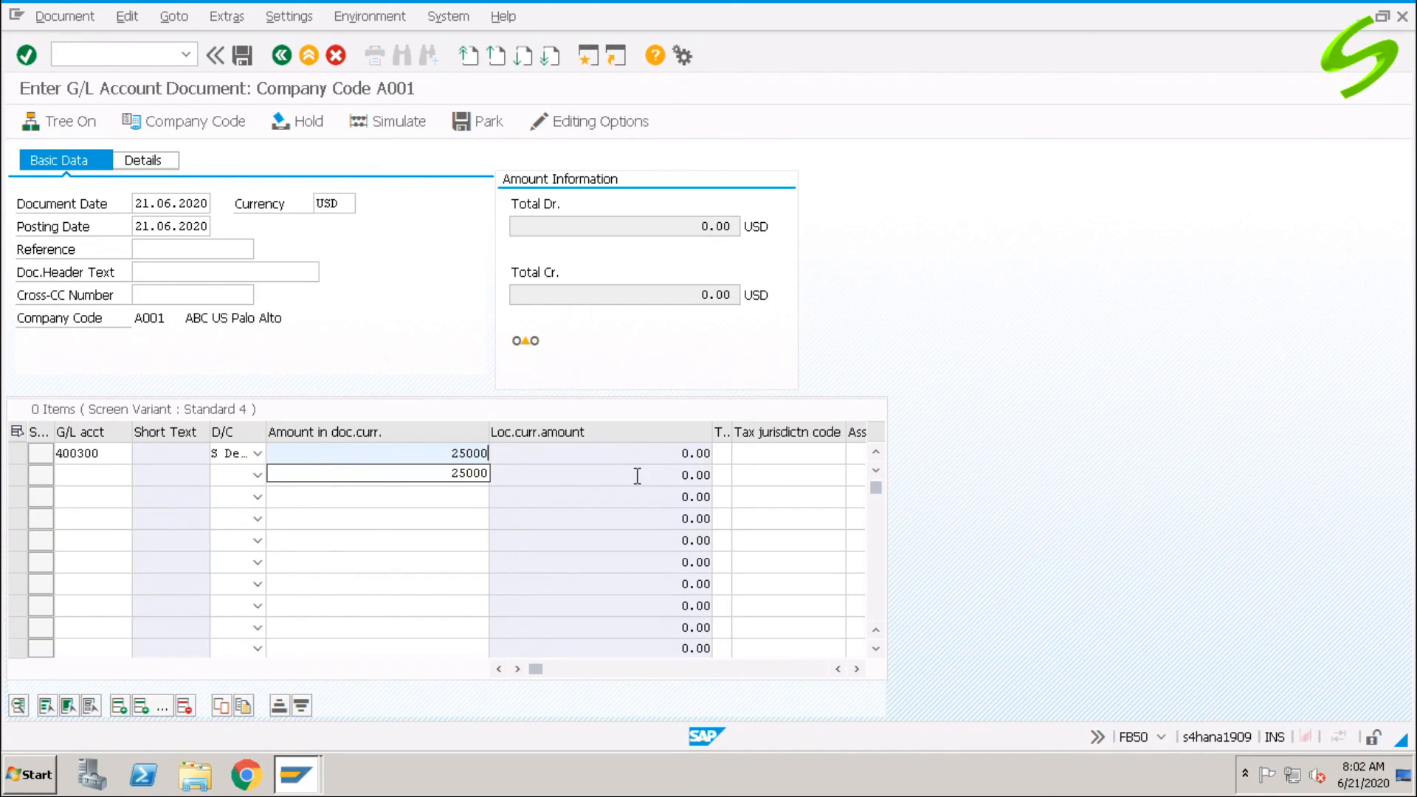
{"action": "key", "text": "Return"}
{"action": "key", "text": "Return"}
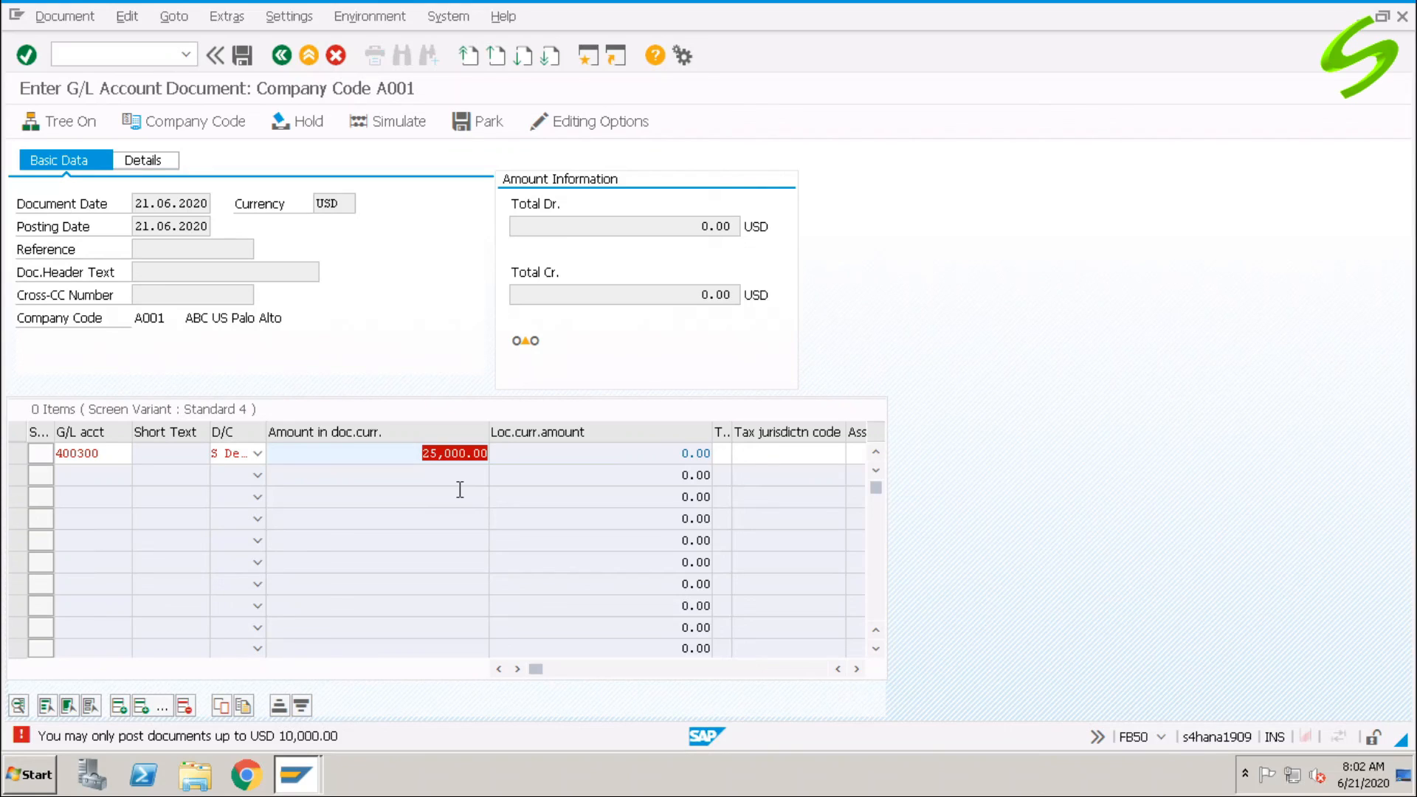
- Set the debit line's amount to 5000 and validate the entry, accepting the tax code warning
{"action": "type", "text": "5000"}
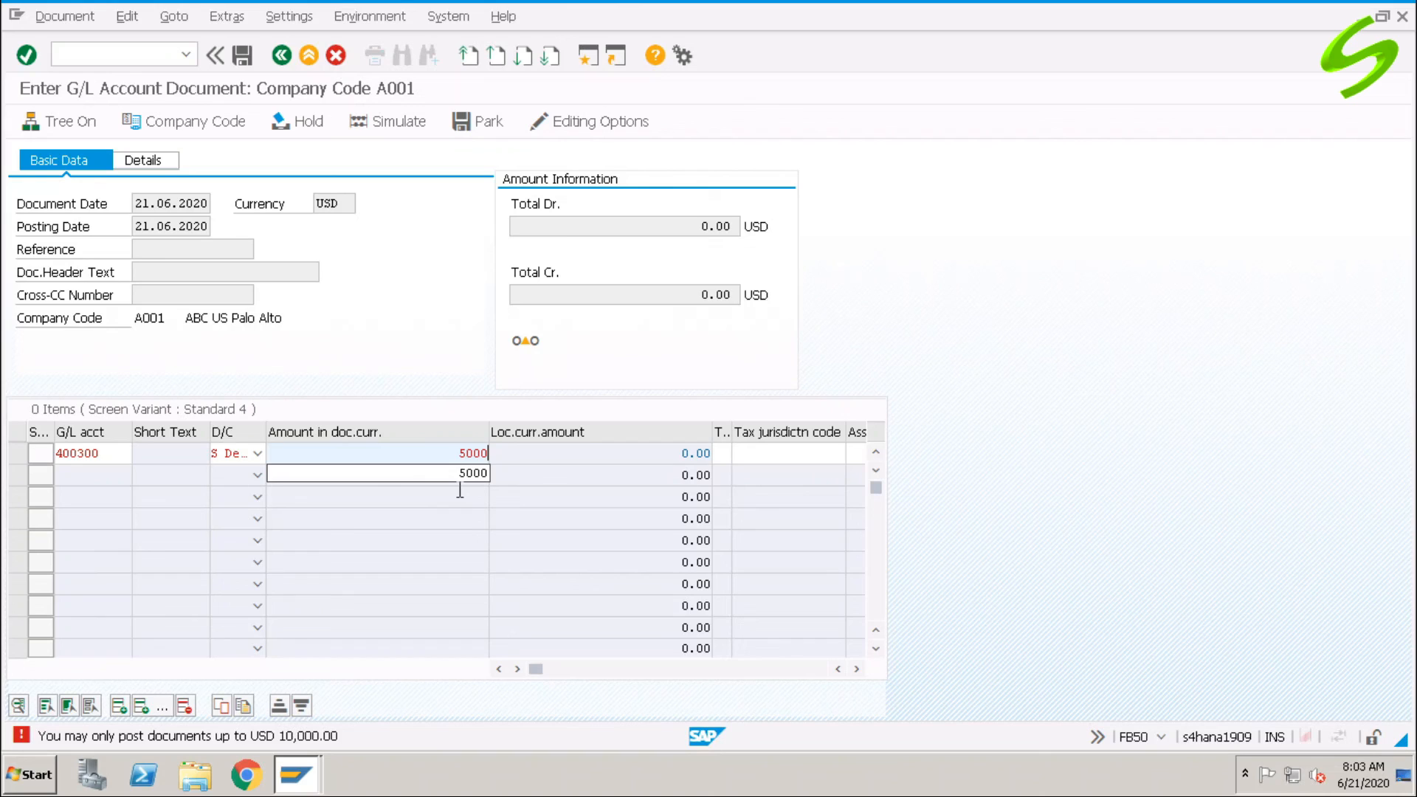
{"action": "key", "text": "Return"}
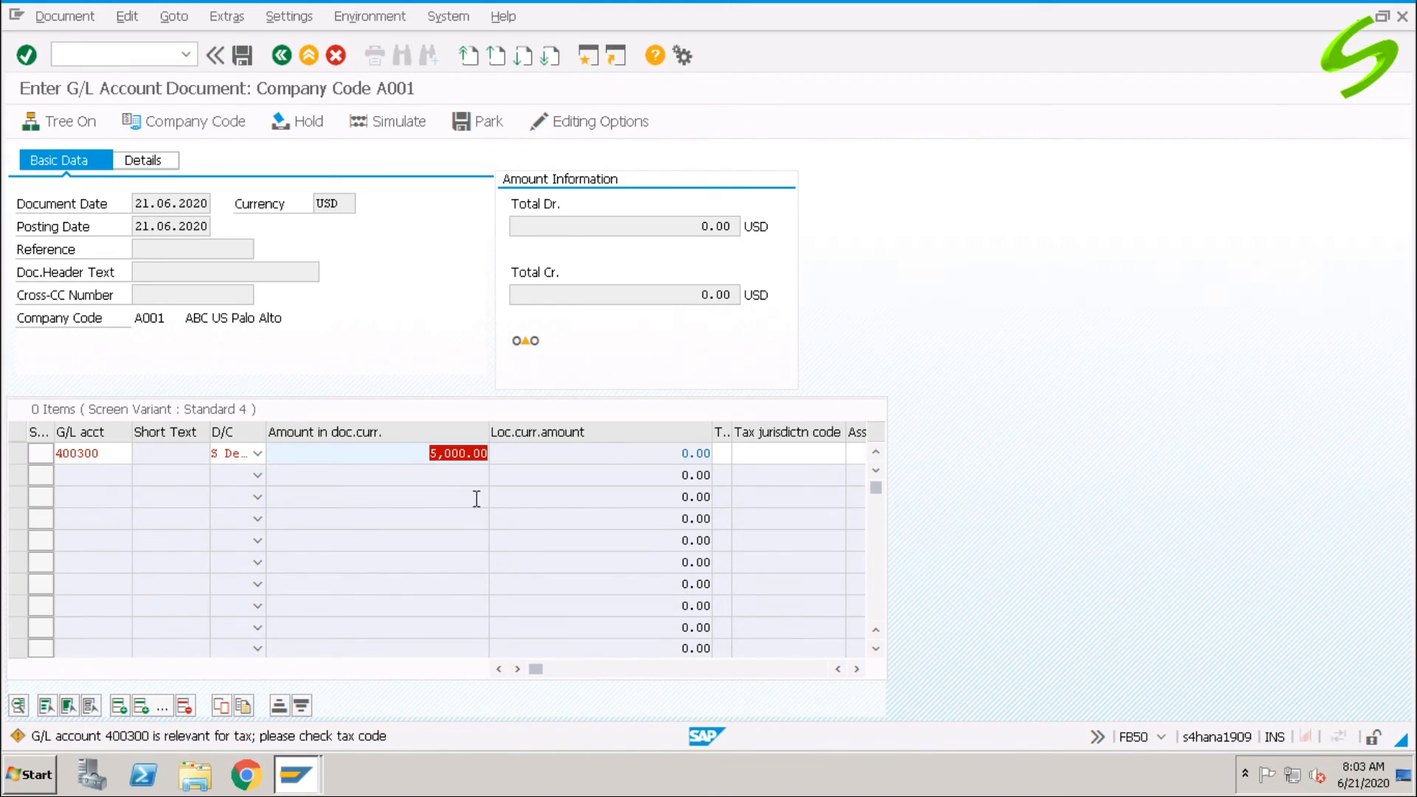
{"action": "key", "text": "Return"}
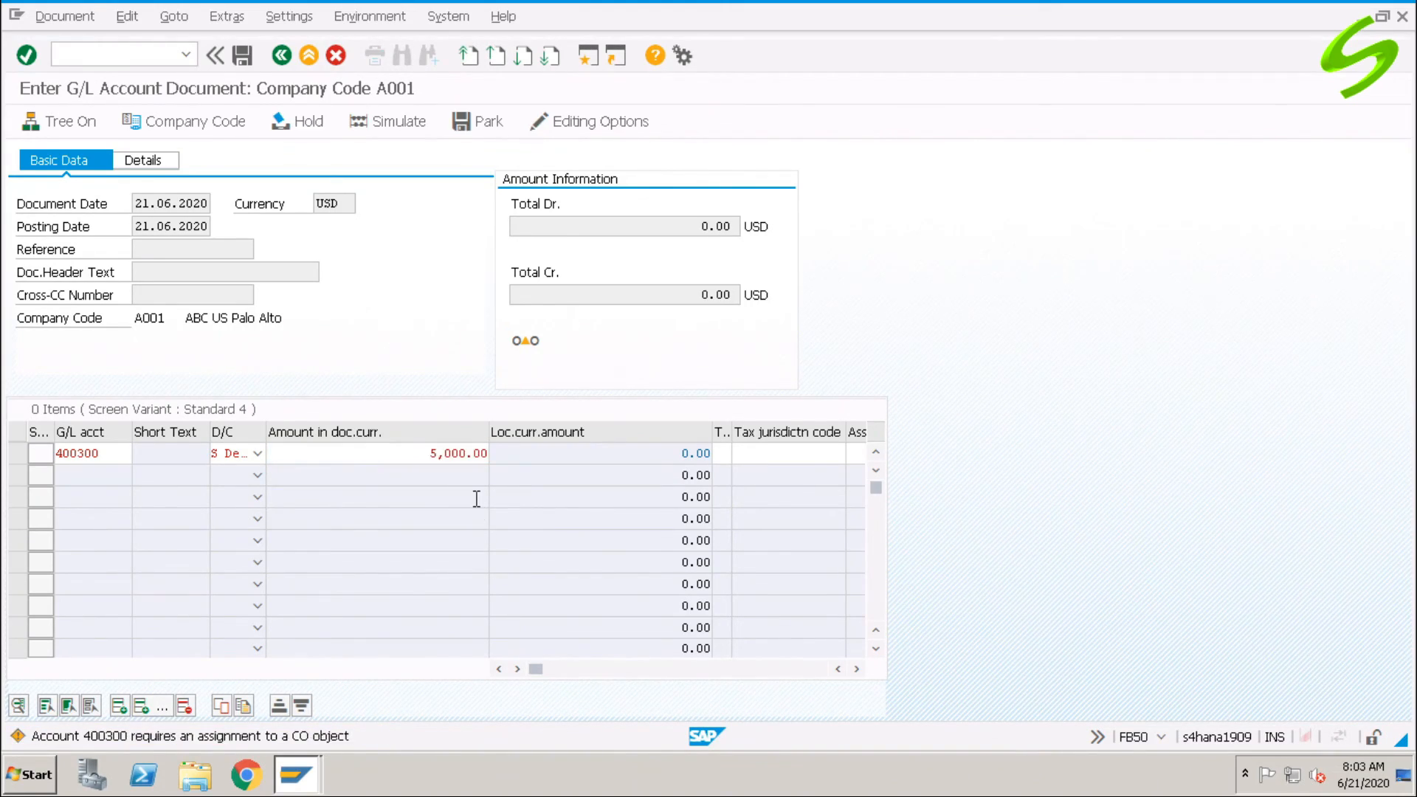